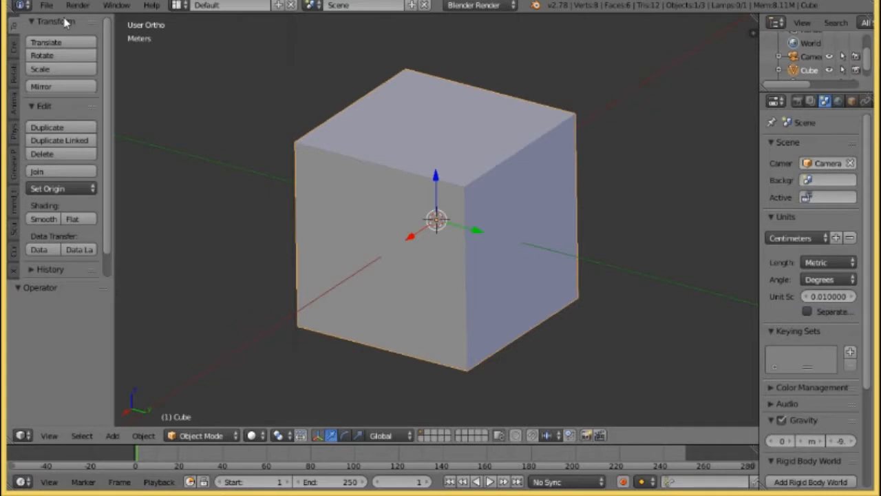
- Start a new scene by reloading the start-up file
click(47, 5)
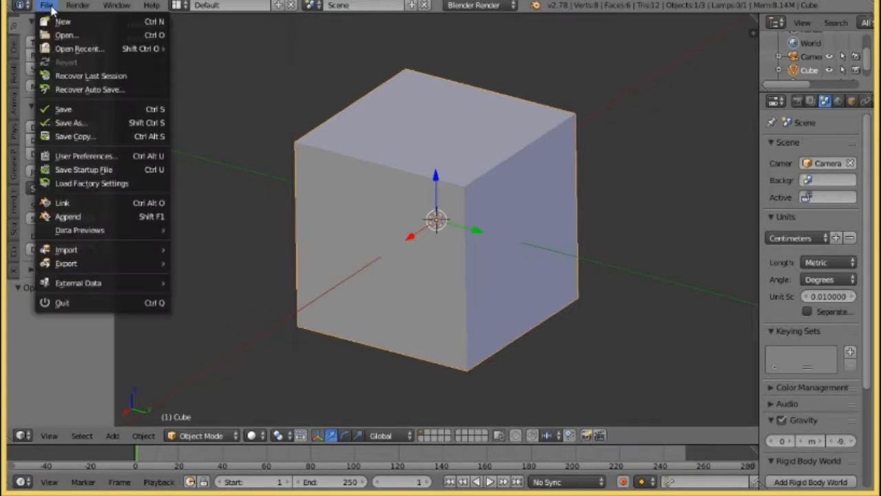
mouse_move(82, 50)
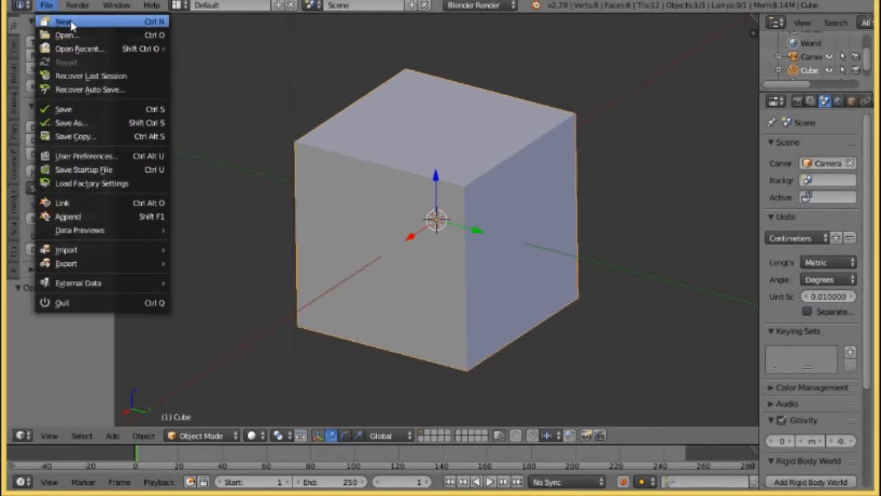
click(65, 22)
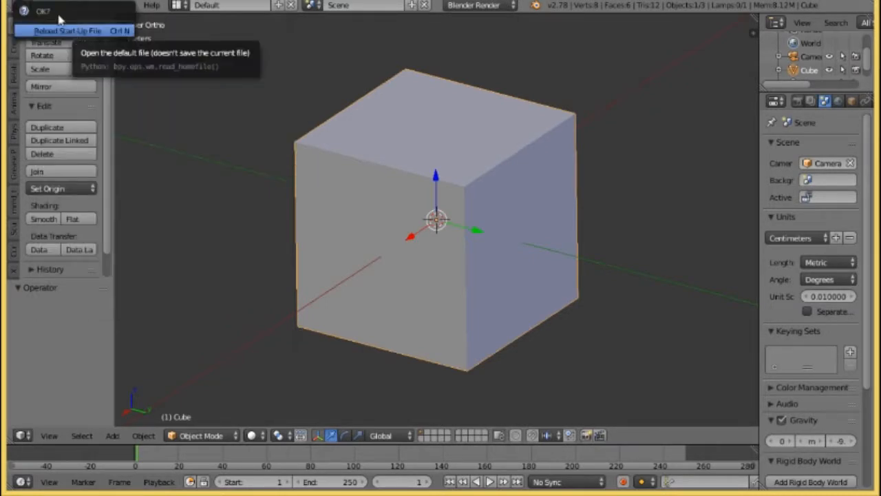
click(63, 31)
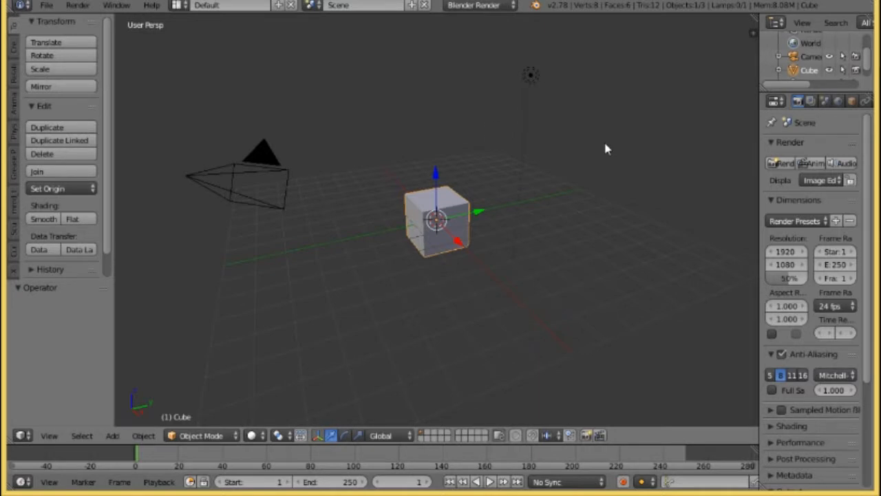
- Switch the 3D view to orthographic projection and frame the default cube from an angle
key(KP_5)
scroll(452, 275, up, 7)
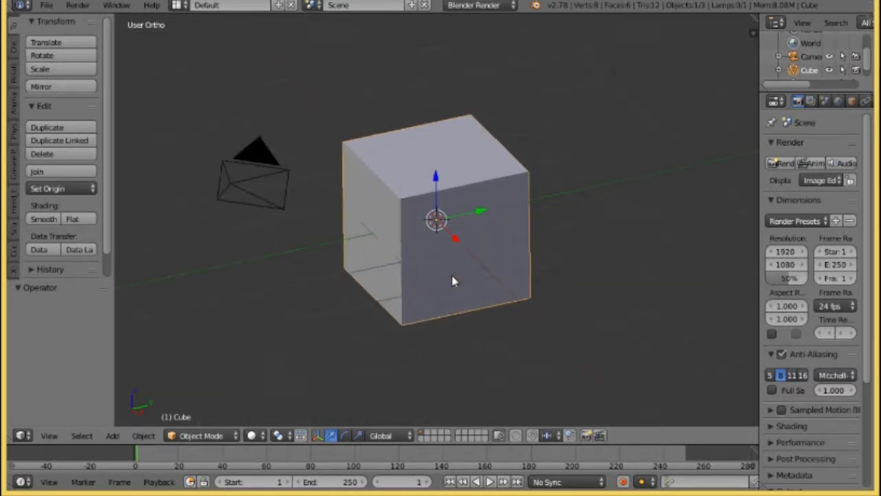
middle_drag(436, 292, 399, 299)
middle_drag(608, 287, 577, 264)
scroll(534, 279, down, 3)
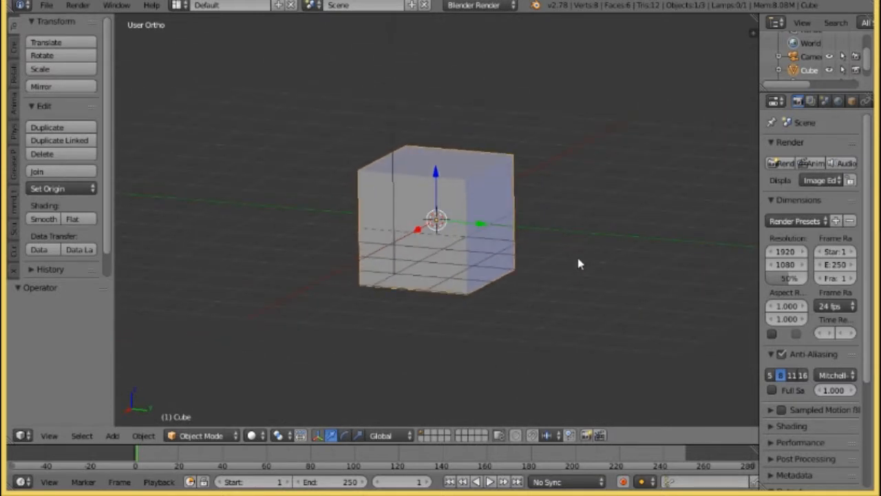
- Compare how the cube looks in perspective and orthographic projection, ending in orthographic
key(KP_5)
key(KP_5)
key(KP_5)
key(KP_5)
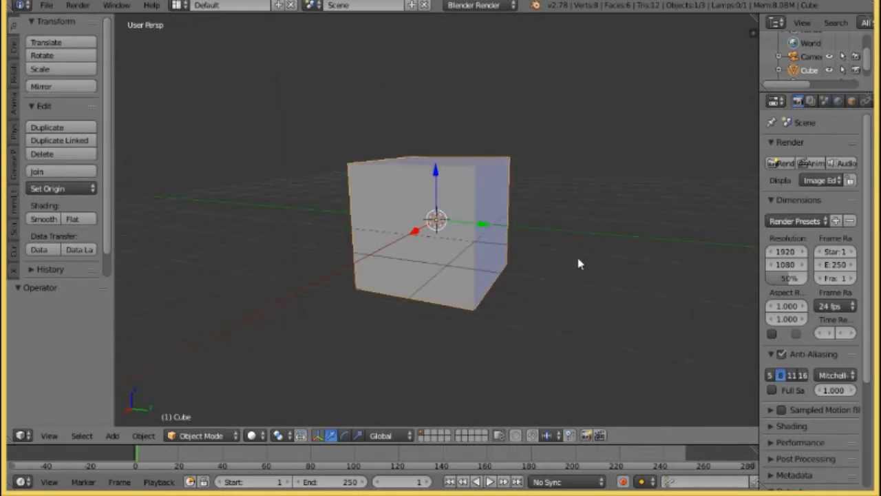
middle_drag(578, 264, 551, 183)
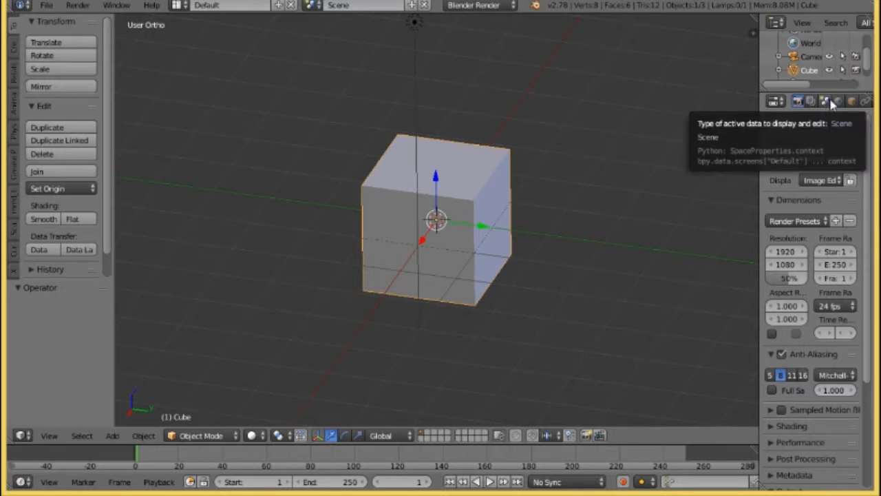
- Apply the Centimeters unit preset to the scene
click(829, 101)
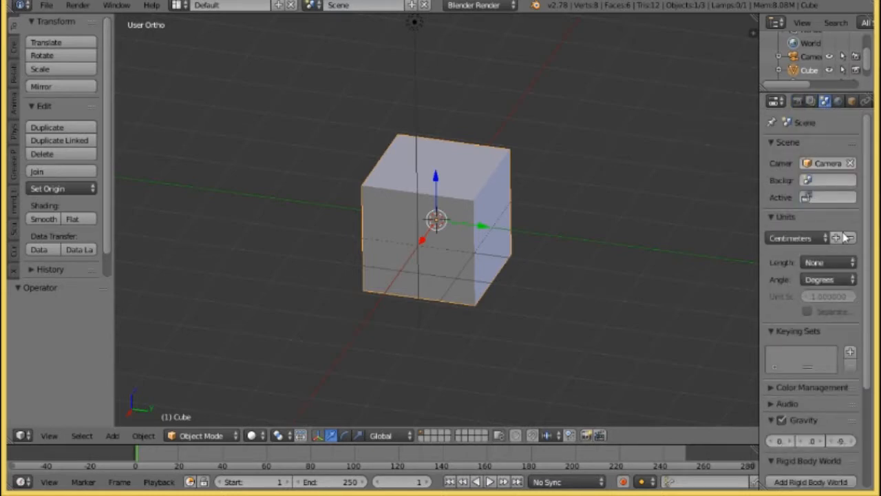
click(781, 237)
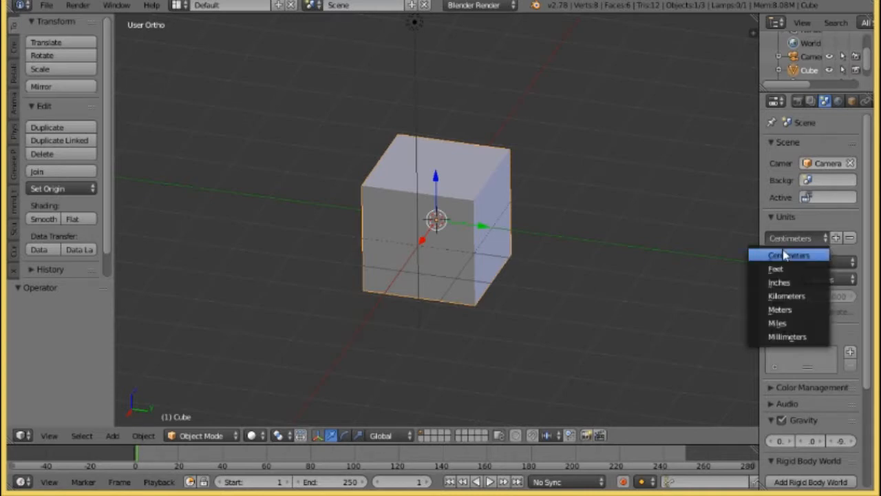
click(788, 255)
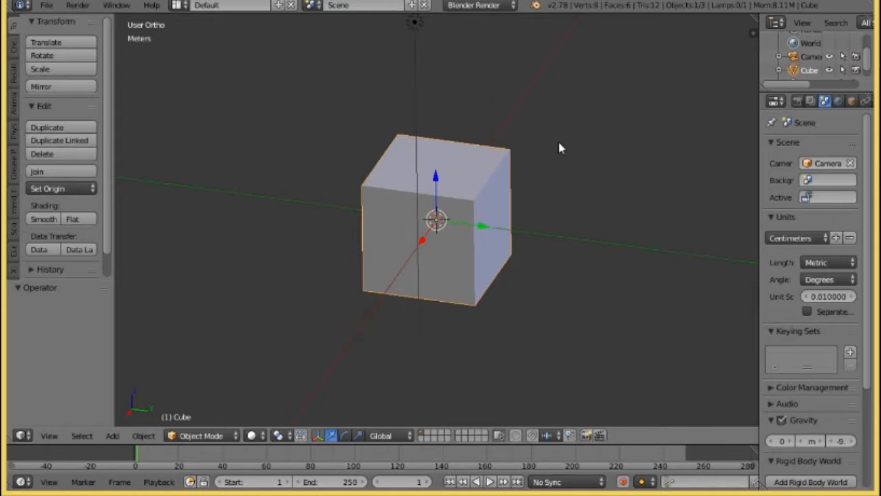
- Examine the default cube in the scene from several distances and angles
scroll(558, 148, down, 8)
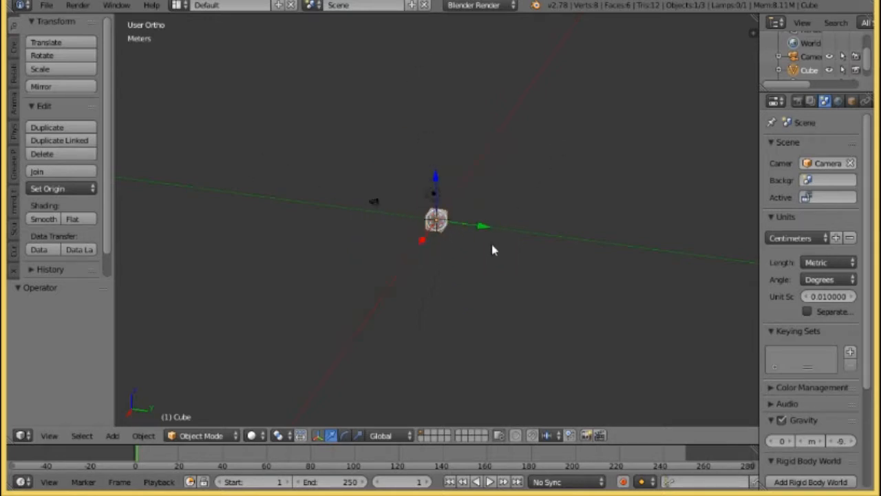
scroll(491, 249, up, 12)
scroll(492, 246, down, 8)
scroll(492, 246, up, 6)
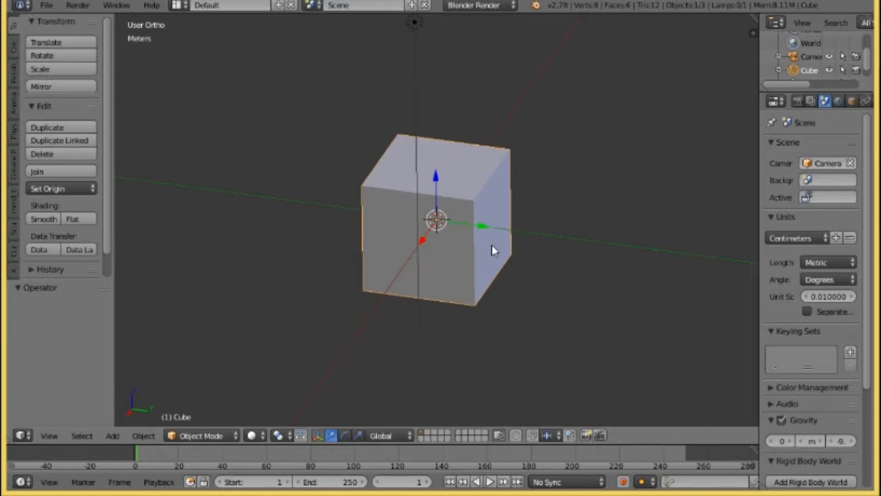
scroll(492, 245, down, 7)
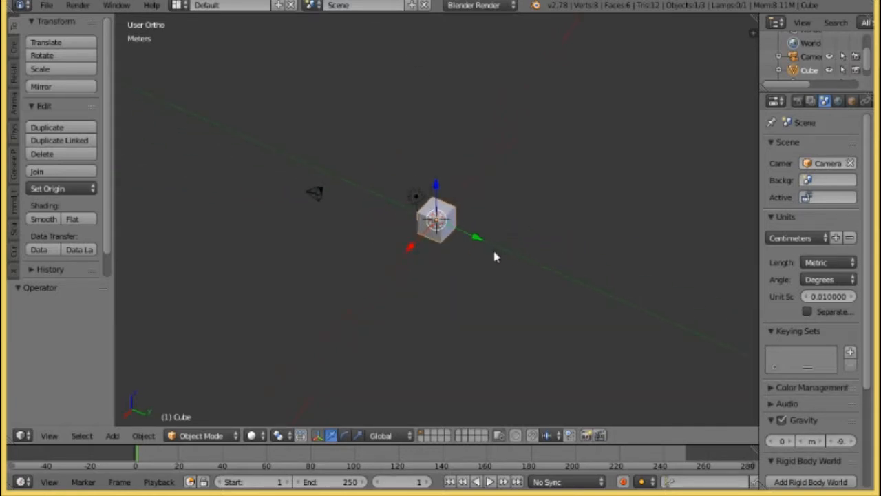
middle_drag(494, 257, 535, 213)
scroll(507, 241, up, 6)
scroll(482, 262, down, 5)
scroll(530, 217, up, 5)
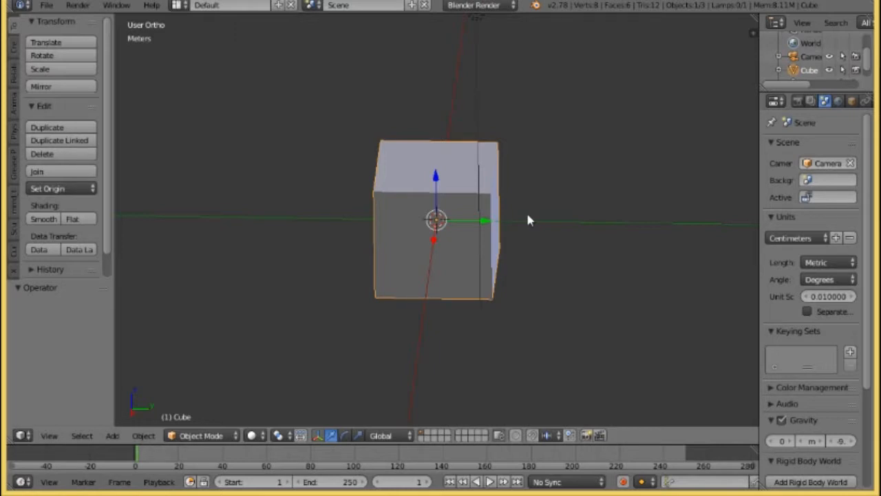
- Delete the default cube from the scene
scroll(528, 220, down, 6)
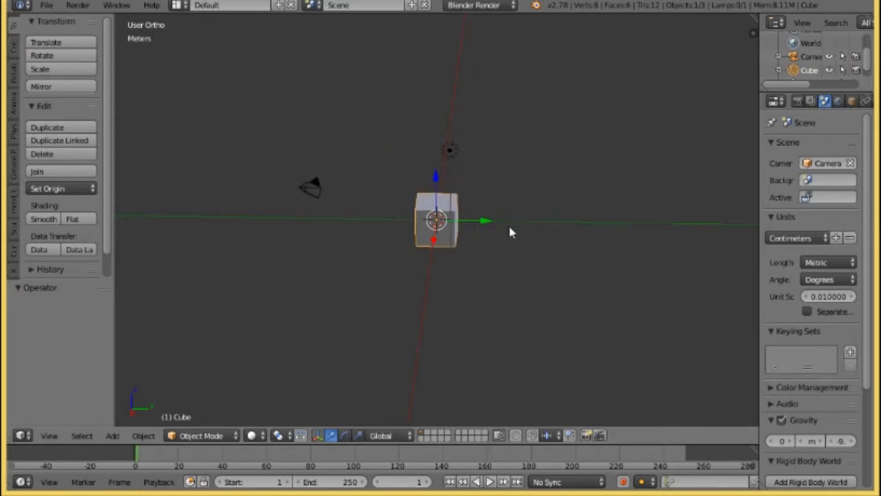
scroll(509, 229, up, 3)
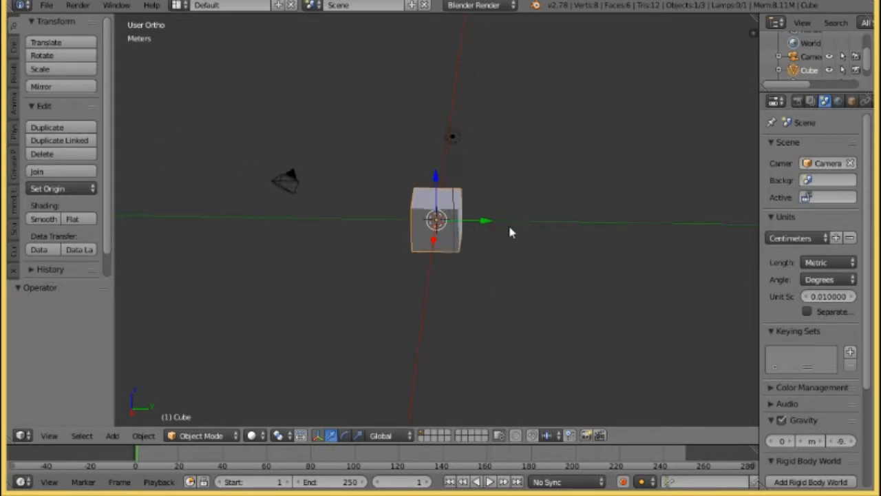
key(x)
click(549, 187)
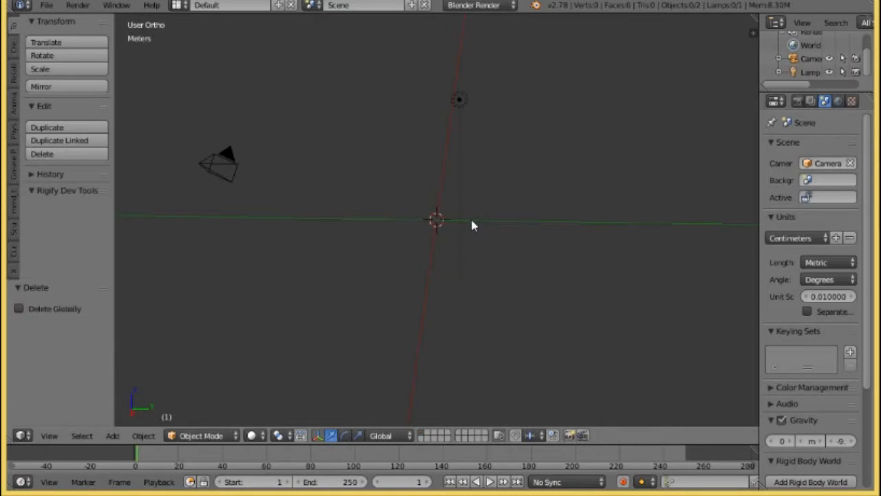
- Add a mesh plane to the scene and clear its location so it sits at the origin
click(112, 435)
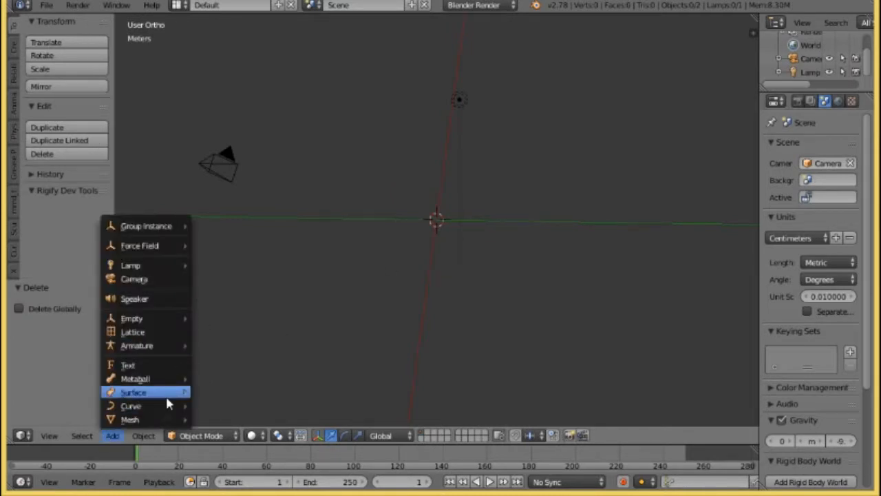
mouse_move(165, 419)
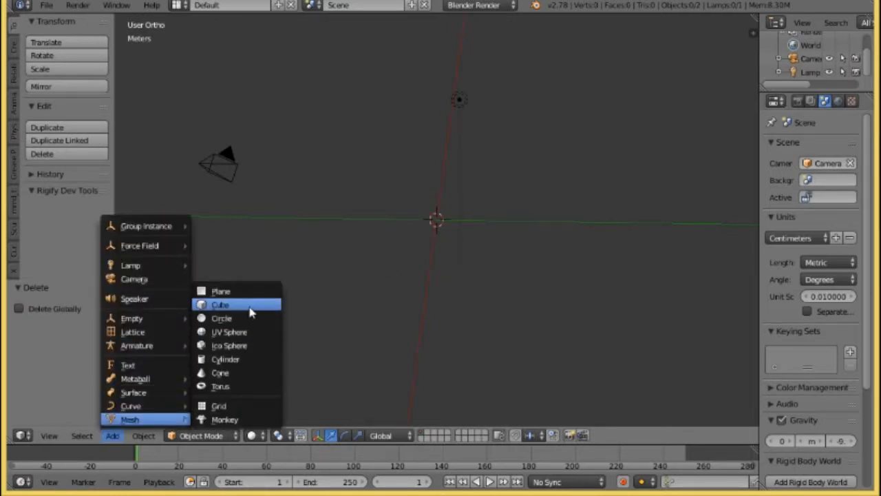
click(220, 291)
scroll(369, 212, down, 6)
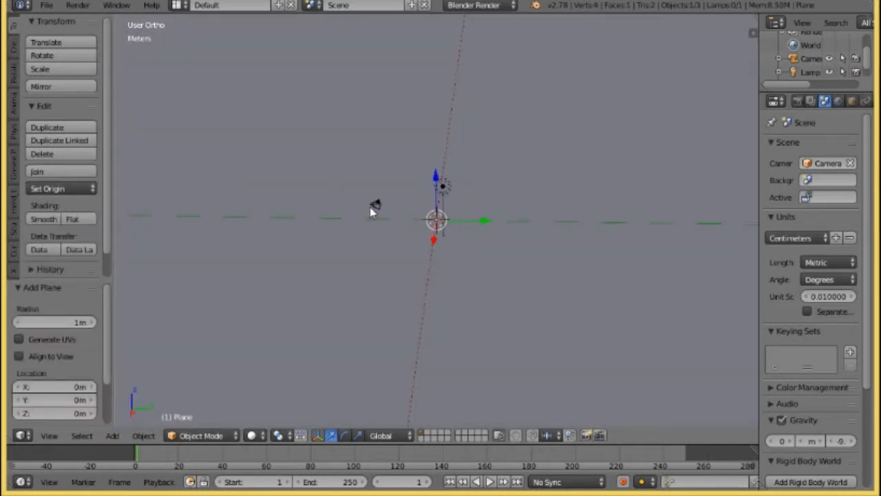
middle_drag(370, 212, 444, 248)
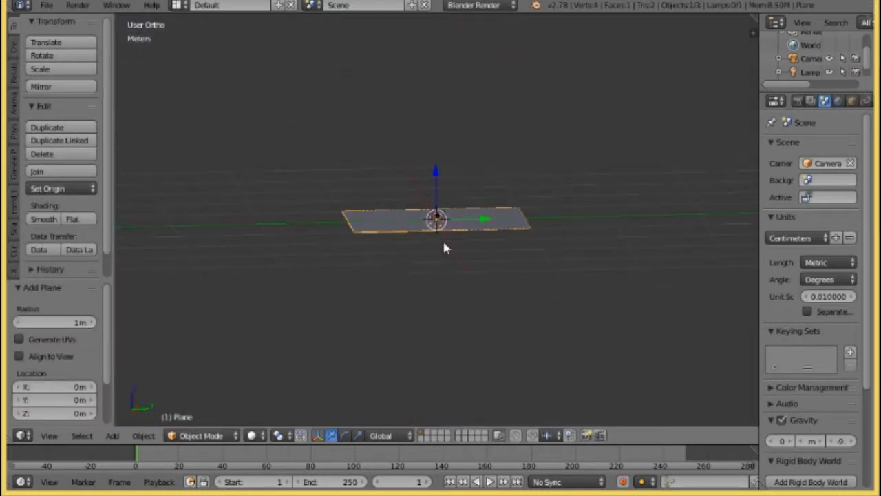
key(alt+g)
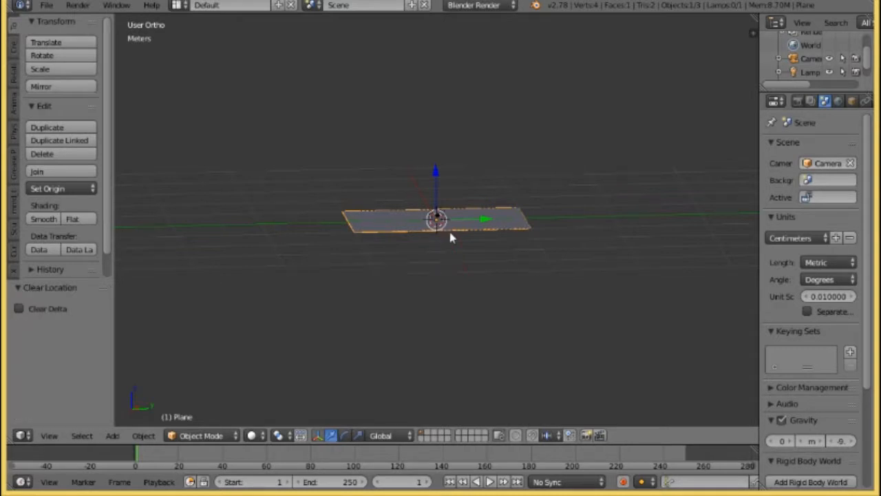
- Enter Edit Mode on the plane with its face in view
middle_drag(425, 258, 436, 234)
scroll(423, 248, up, 4)
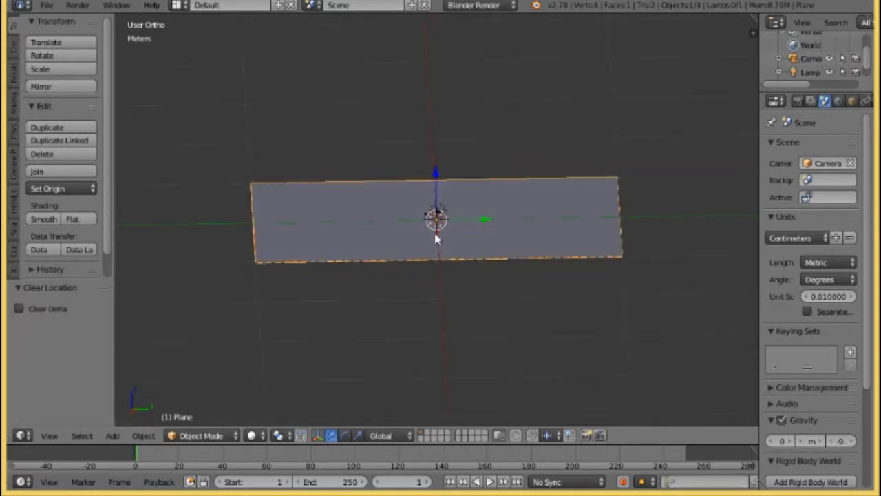
click(207, 436)
click(198, 404)
middle_drag(468, 232, 486, 253)
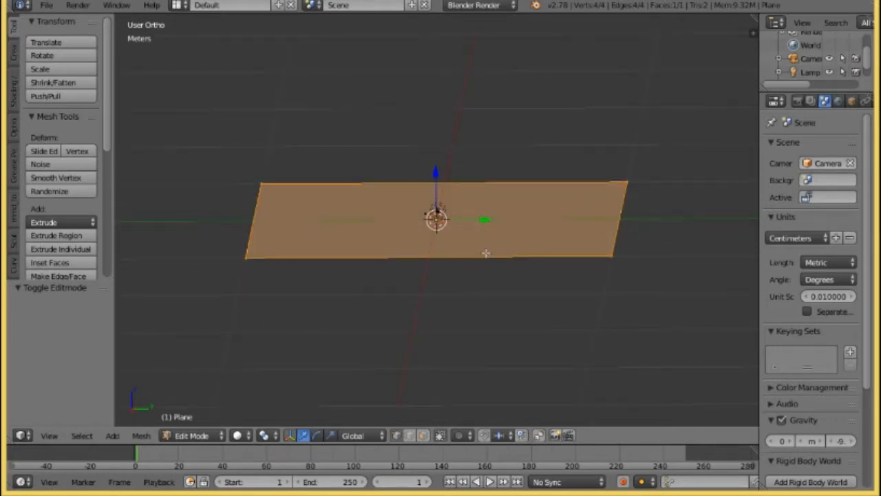
- Duplicate the plane's face in place and move the copy 26 cm up along the global Z axis
key(e)
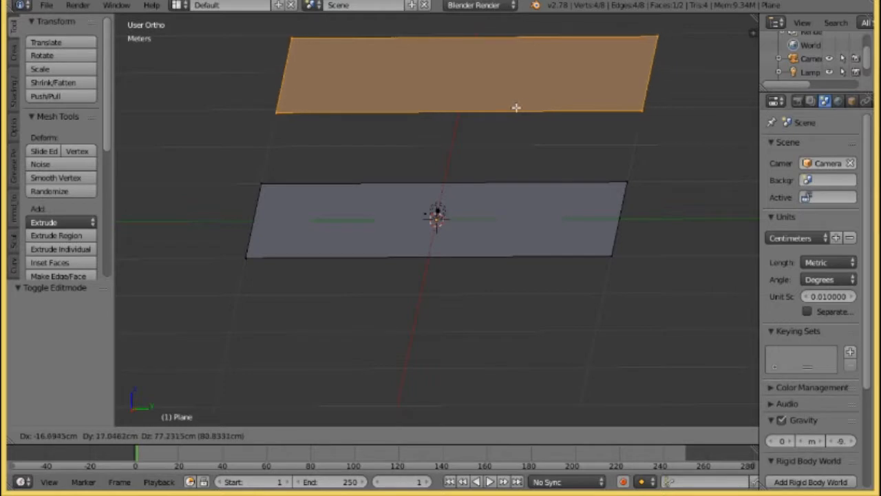
key(Escape)
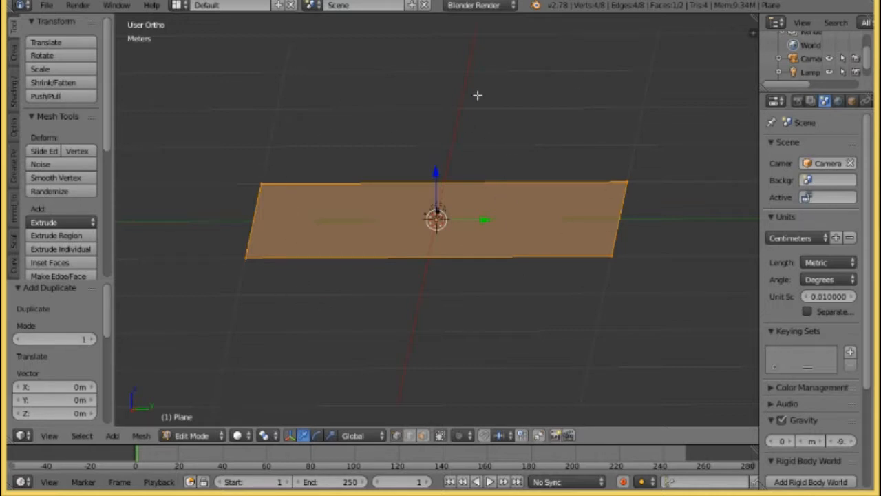
key(g)
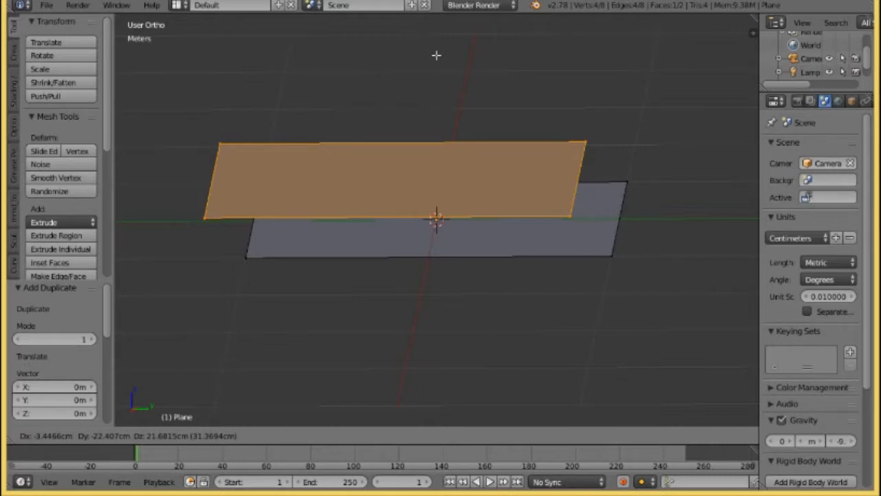
key(z)
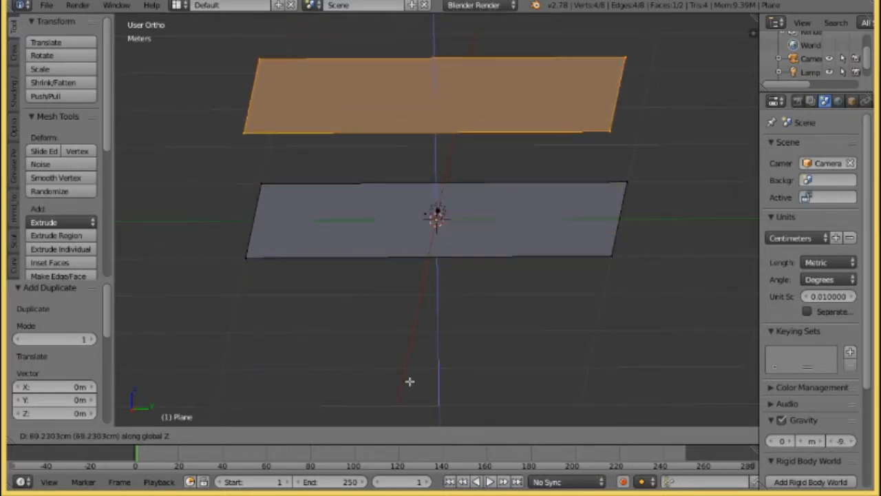
text(26)
key(Return)
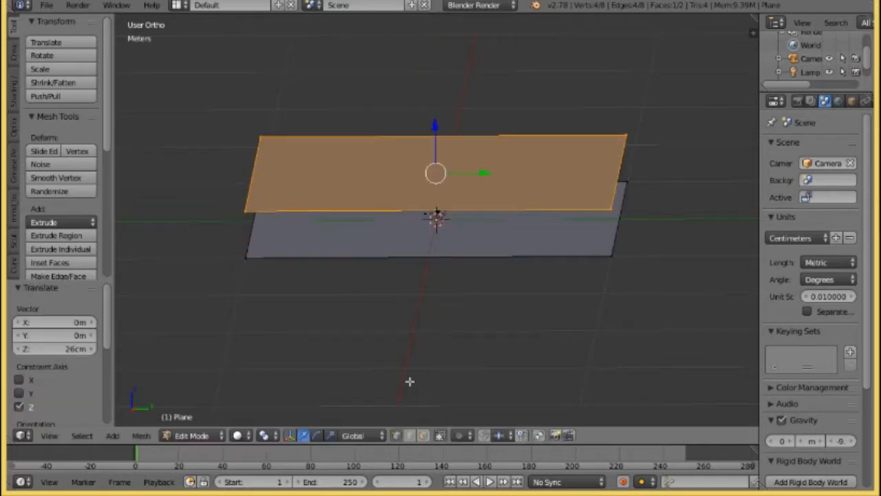
- Duplicate the raised face and move the new copy another 26 cm up along Z, making a third level
middle_drag(396, 339, 391, 338)
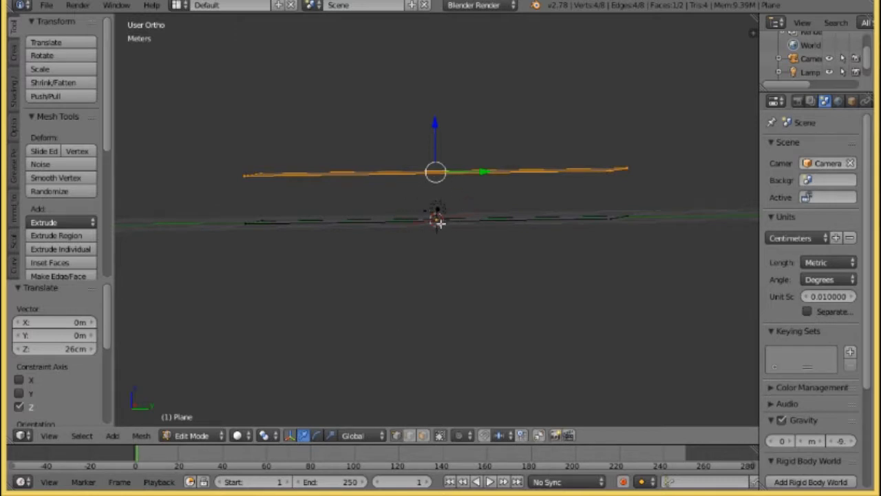
mouse_move(413, 210)
middle_down()
mouse_move(407, 222)
mouse_move(410, 205)
middle_up()
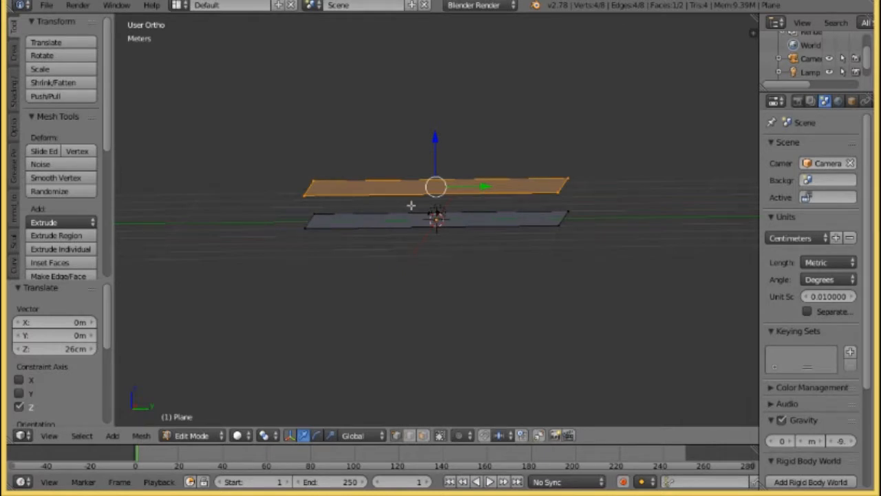
key(shift+d)
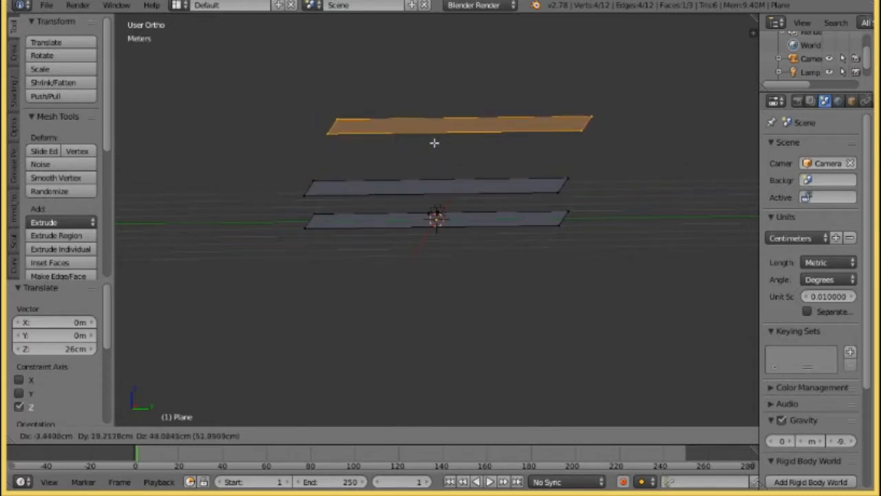
right_click(435, 142)
click(434, 158)
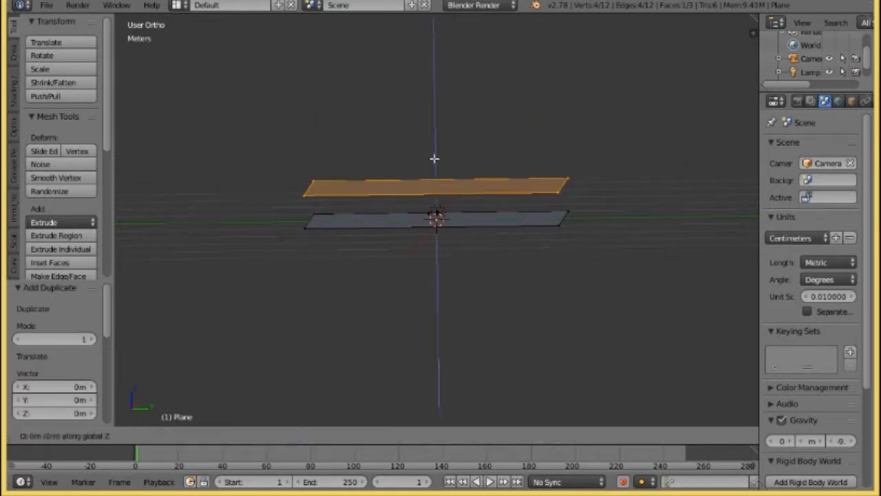
click(434, 127)
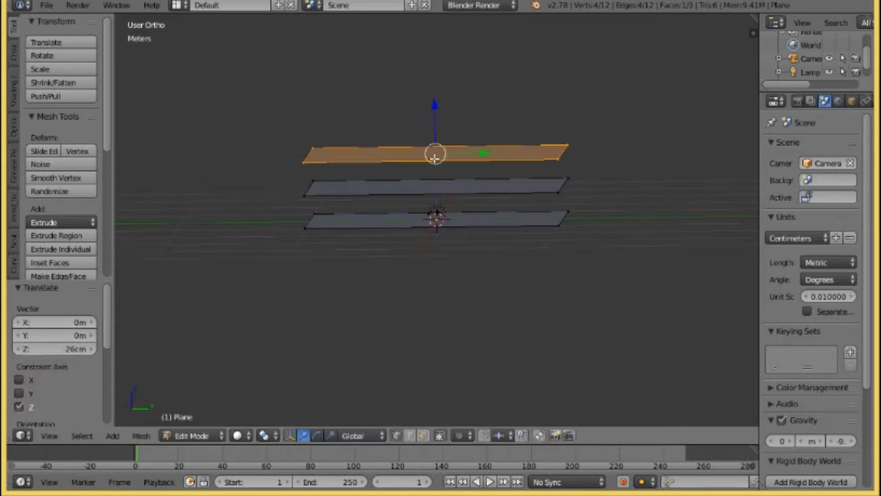
- Leave Edit Mode, view the plane stack from the right side and show the object's transform properties
middle_drag(412, 240, 407, 262)
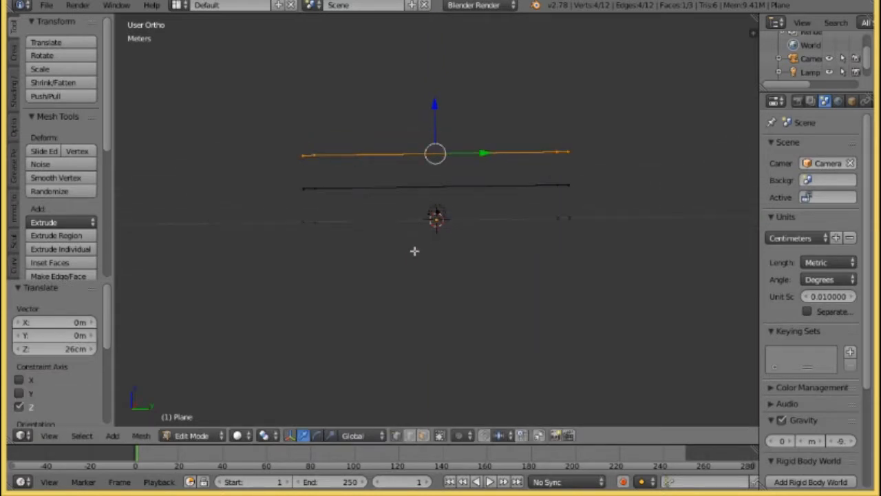
middle_drag(407, 223, 413, 240)
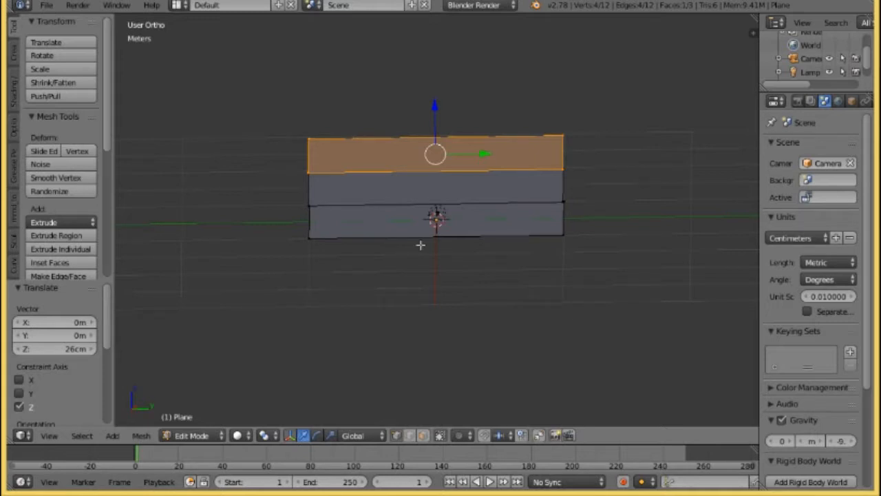
key(Tab)
key(KP_3)
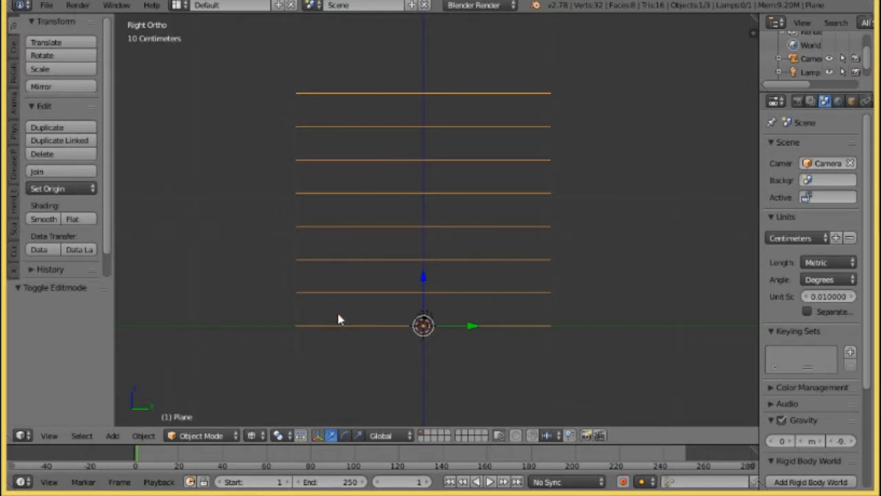
click(749, 34)
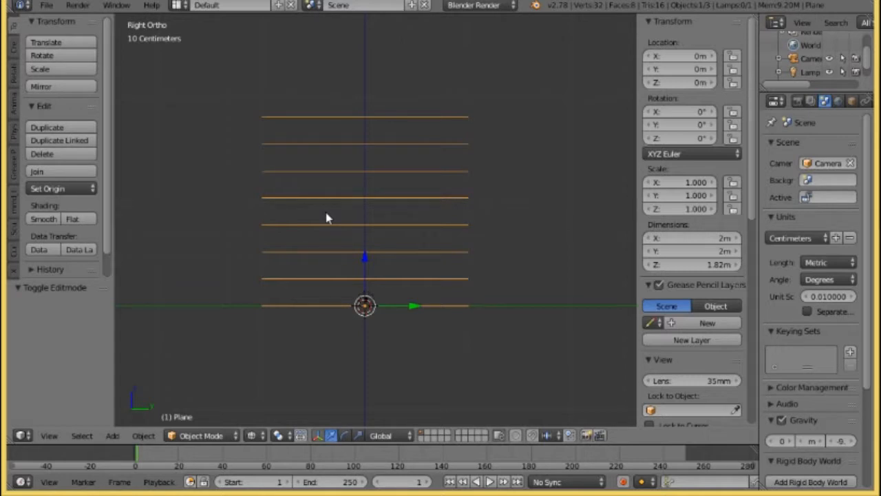
- Switch to an empty layer and add a new mesh plane there
click(459, 435)
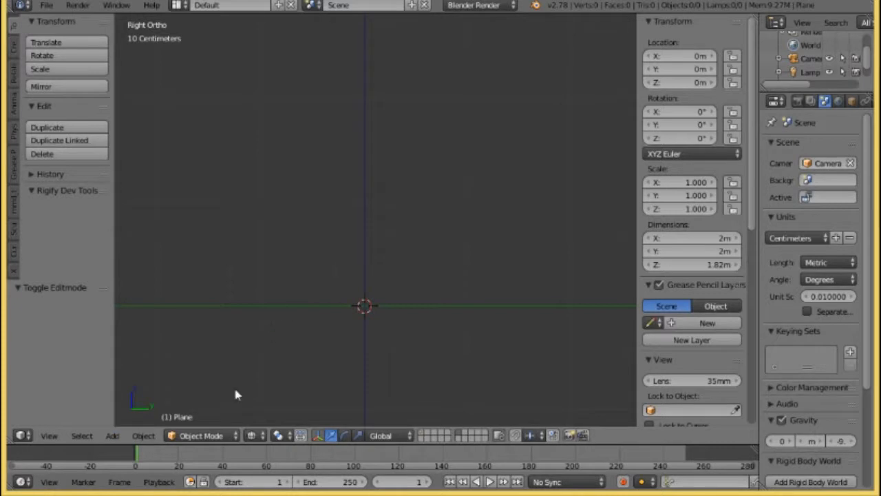
click(112, 435)
mouse_move(134, 419)
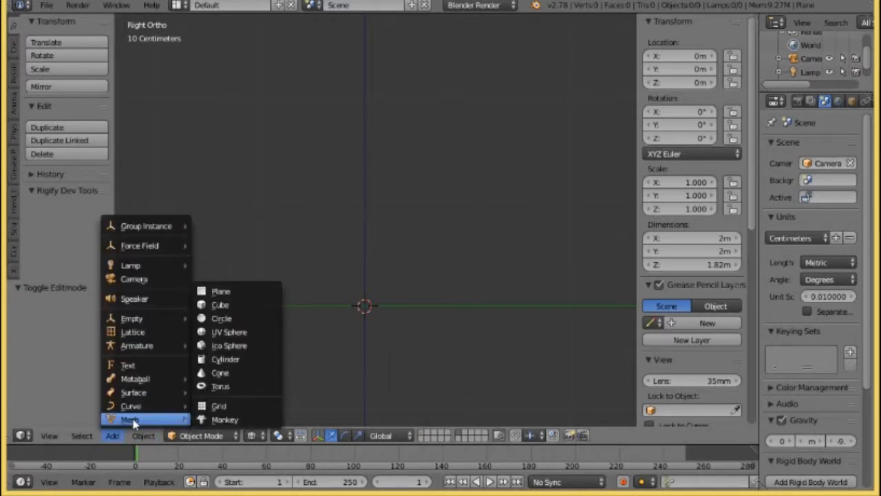
click(218, 291)
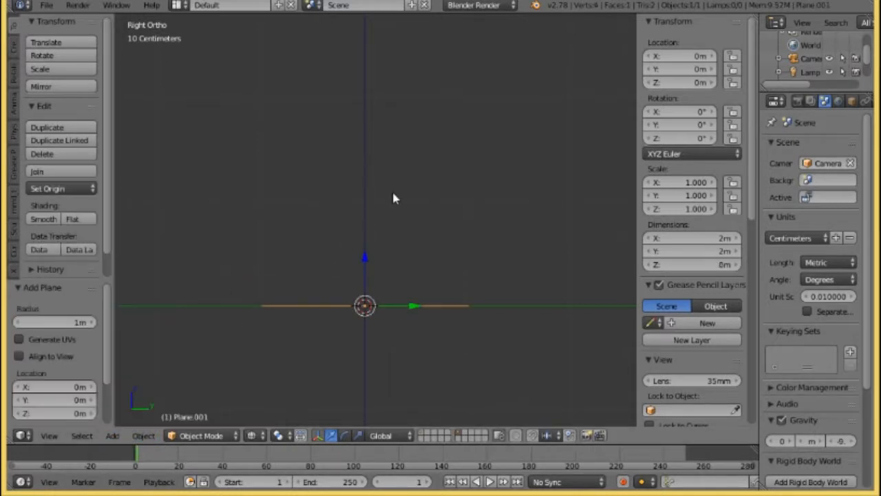
- Set the viewport shading to Solid and enter Edit Mode on the new plane
middle_drag(393, 198, 394, 226)
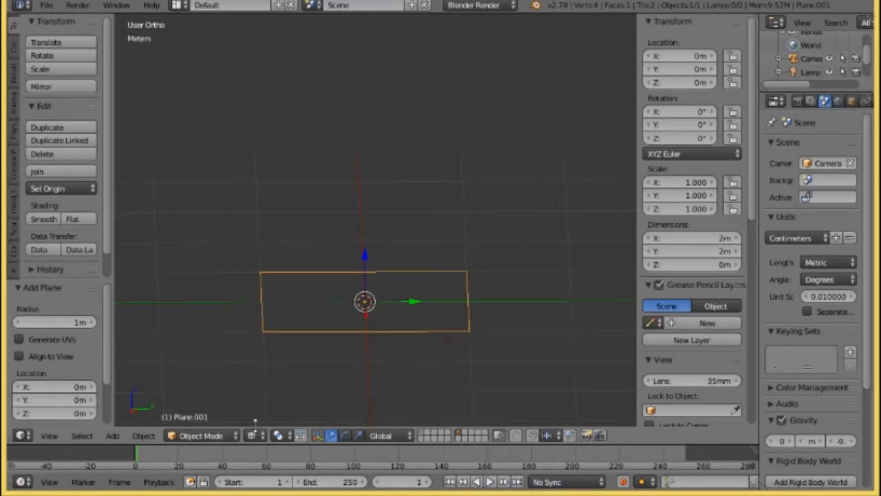
click(253, 435)
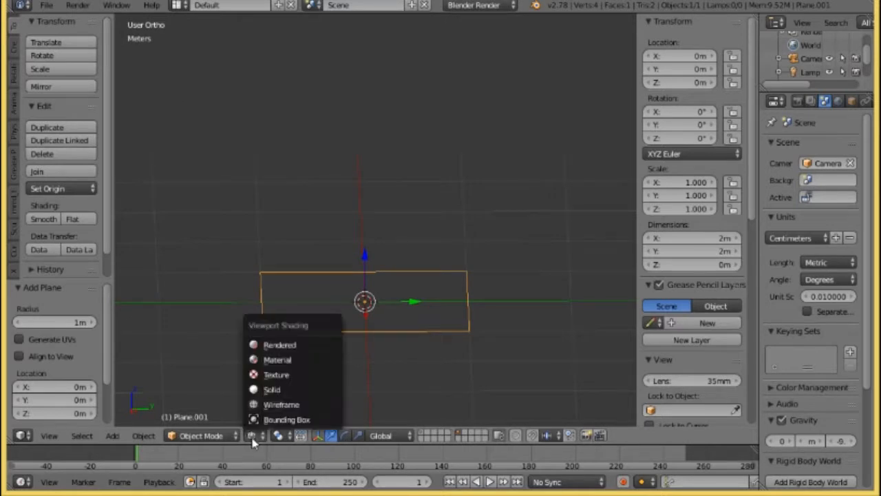
click(281, 389)
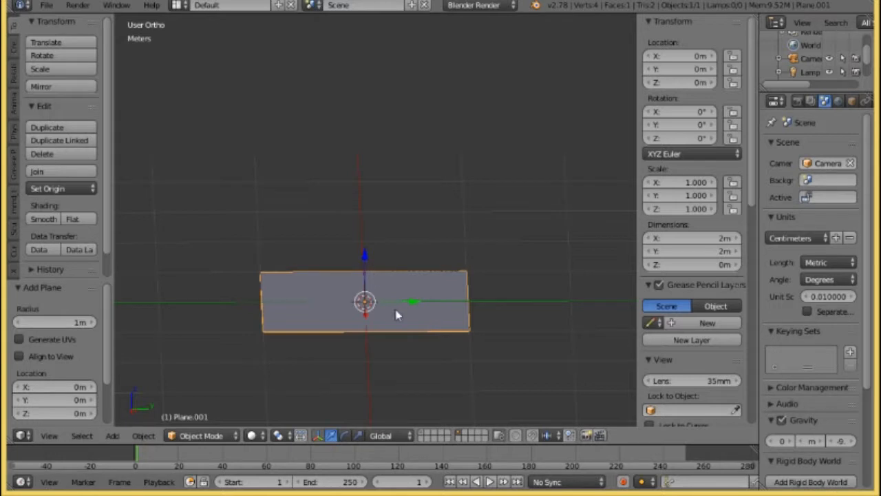
click(196, 437)
click(206, 406)
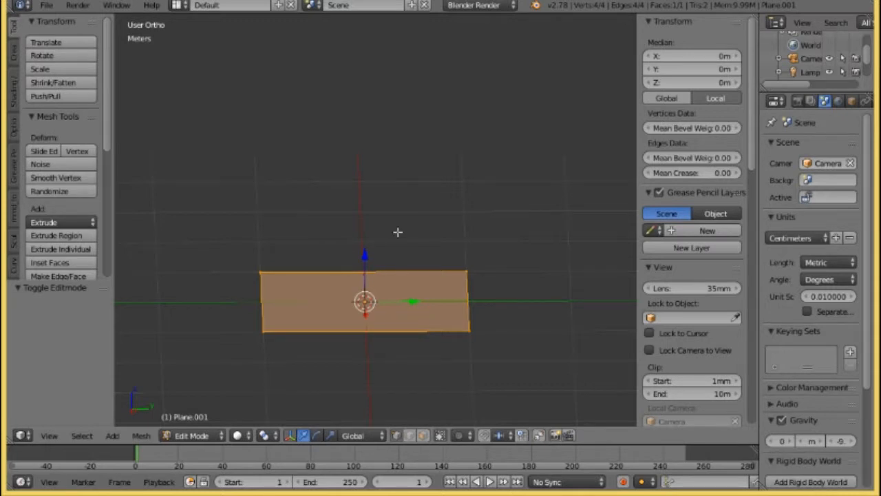
- Duplicate the new plane's face and move the copy 30 cm up along the global Z axis
key(e)
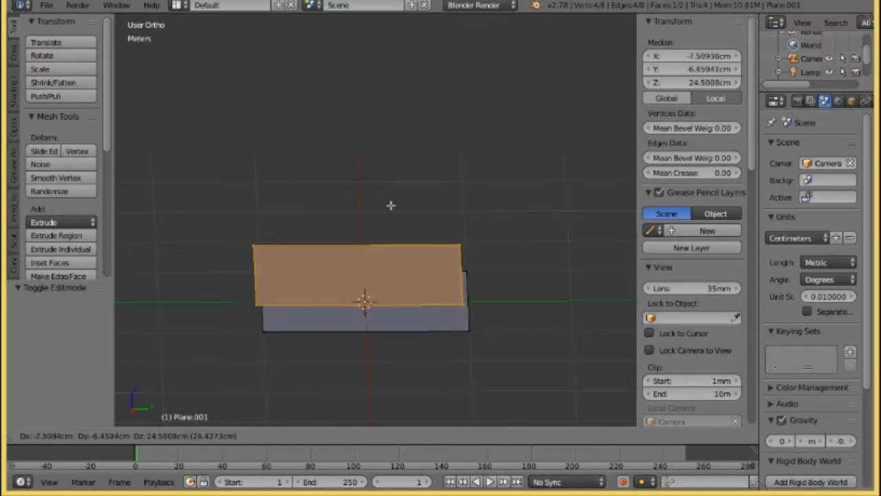
key(Escape)
text(ez)
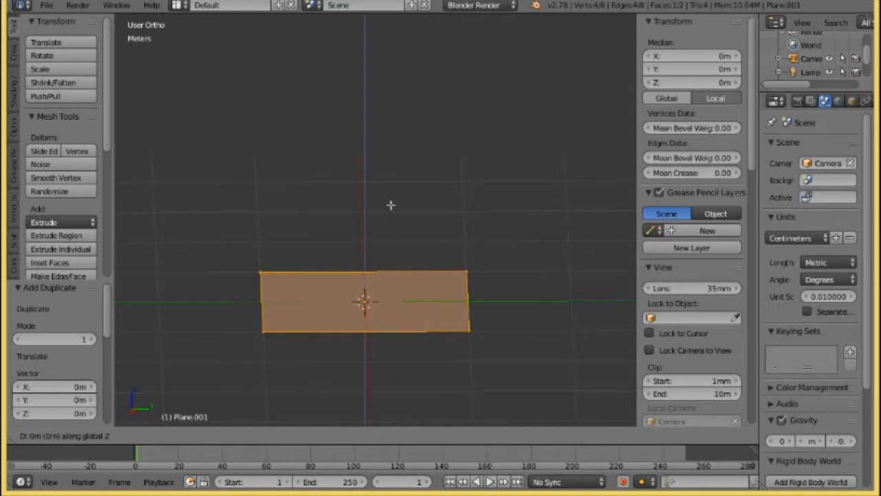
text(30)
key(Return)
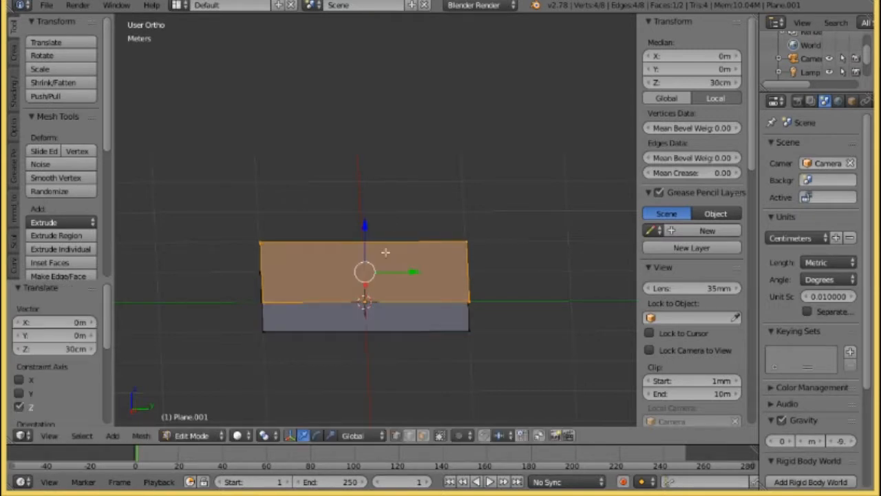
middle_drag(386, 253, 378, 232)
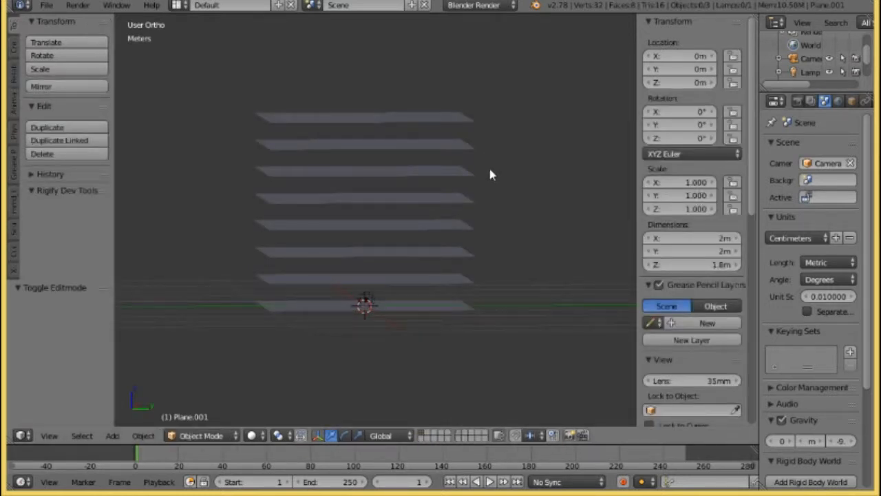
- Compare the 30 cm and 26 cm plane stacks by showing both layers together, and return to the 26 cm stack's layer
key(ctrl+z)
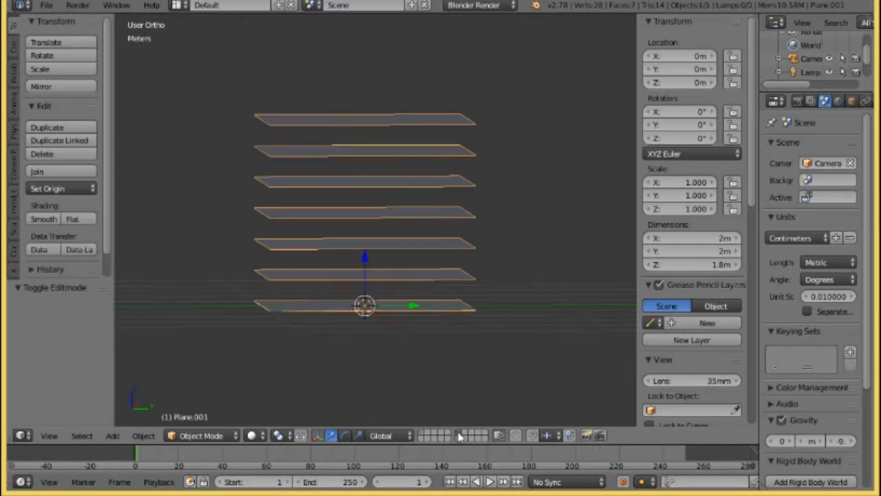
shift+click(421, 433)
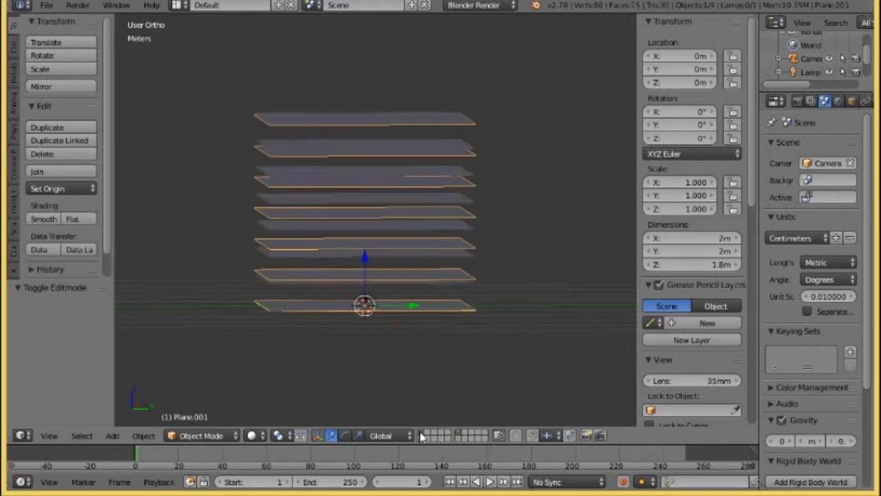
mouse_move(442, 325)
middle_down()
mouse_move(434, 316)
mouse_move(437, 324)
middle_up()
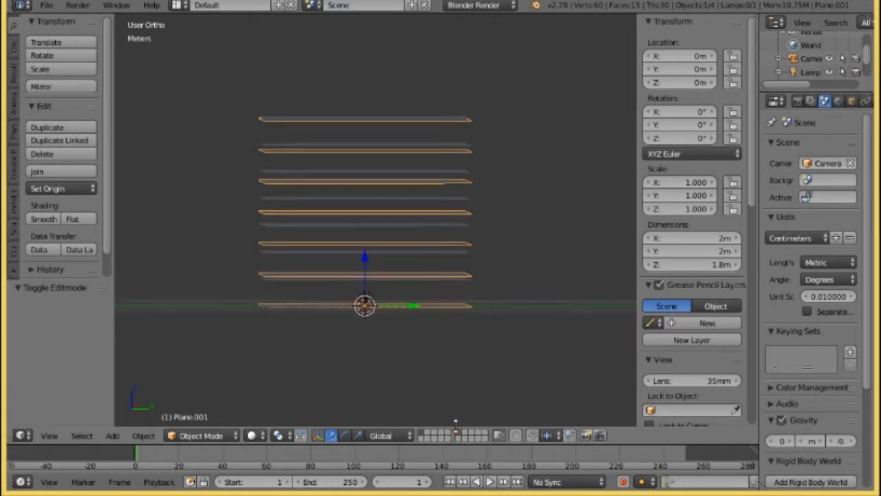
click(423, 434)
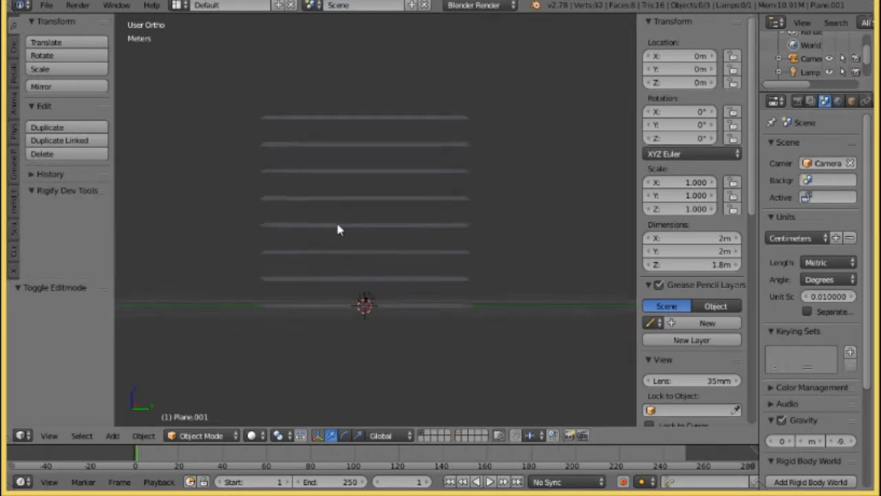
middle_drag(338, 226, 336, 231)
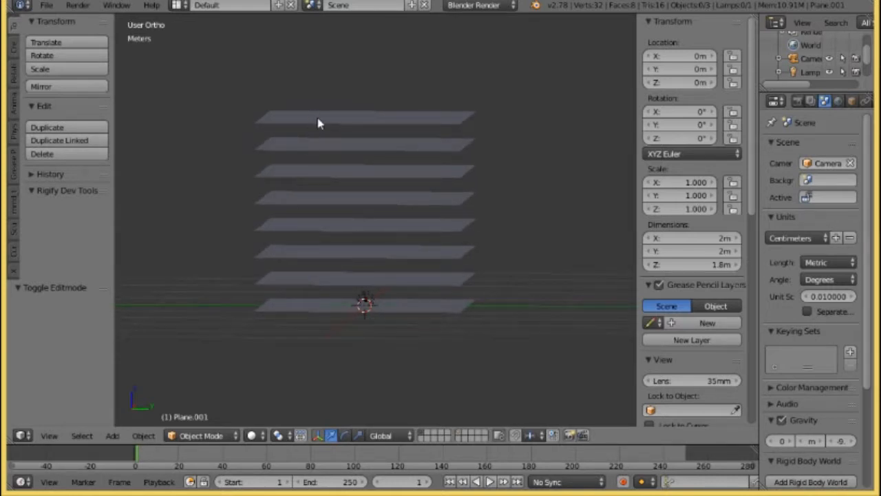
- Add a UV sphere mesh at the origin, on the layer of the 26 cm plane stack
click(113, 436)
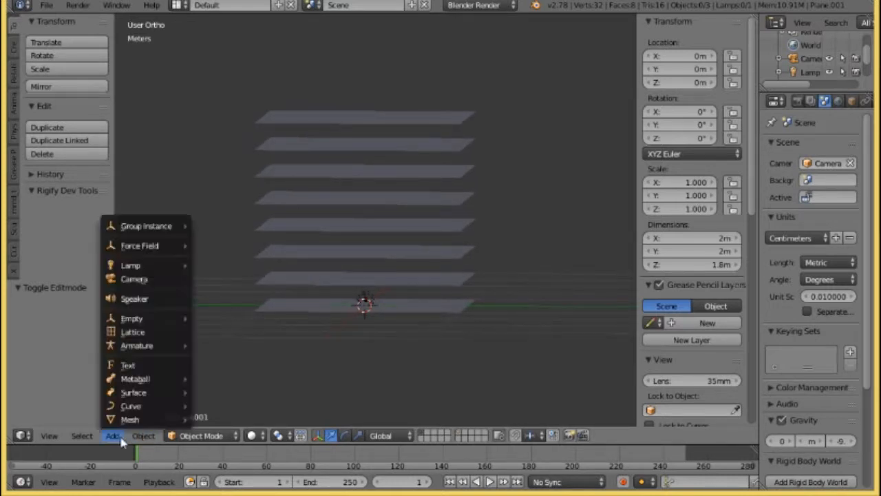
mouse_move(141, 420)
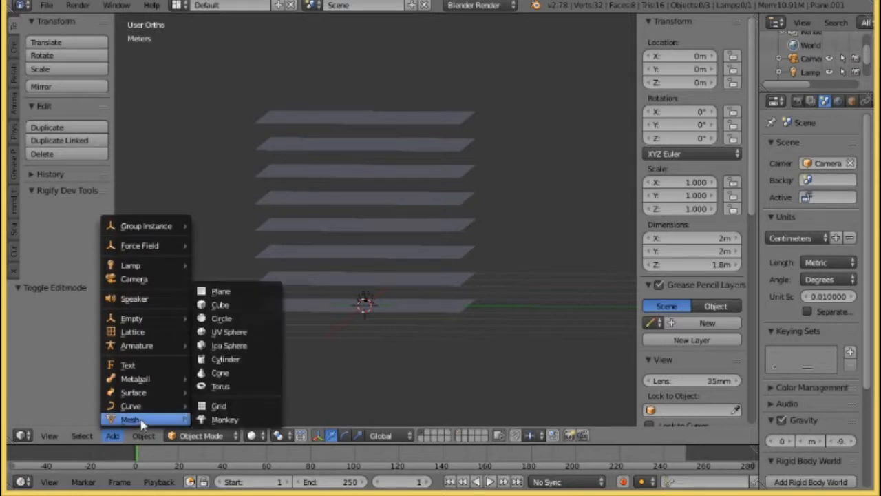
click(254, 334)
middle_drag(252, 327, 243, 342)
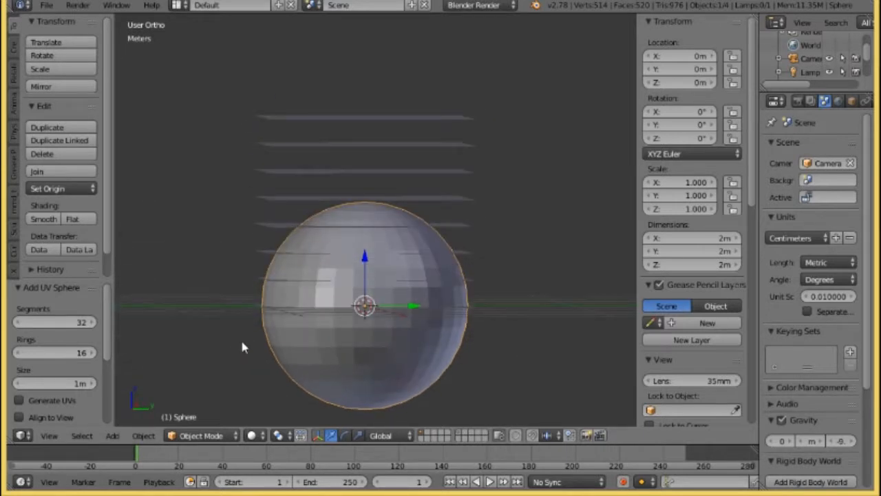
mouse_move(285, 329)
middle_down()
mouse_move(256, 351)
mouse_move(292, 321)
middle_up()
middle_drag(368, 317, 354, 335)
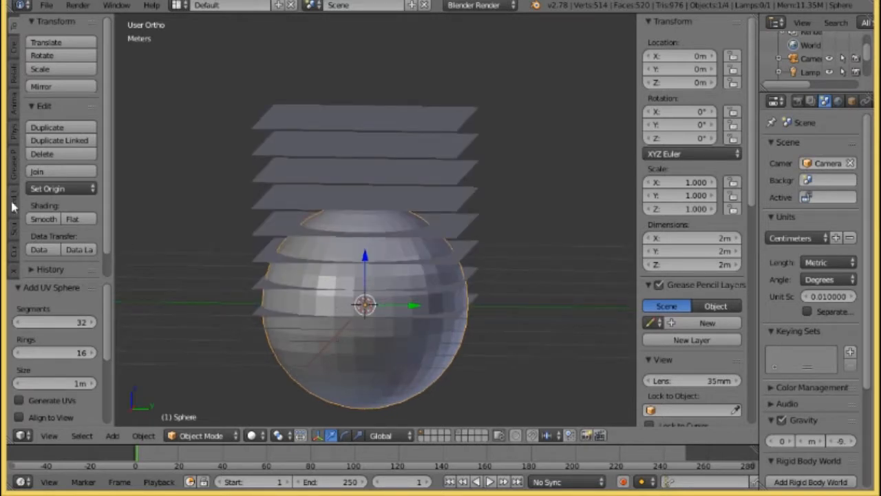
- Compare smooth and flat shading on the sphere and leave it shaded smooth
click(44, 220)
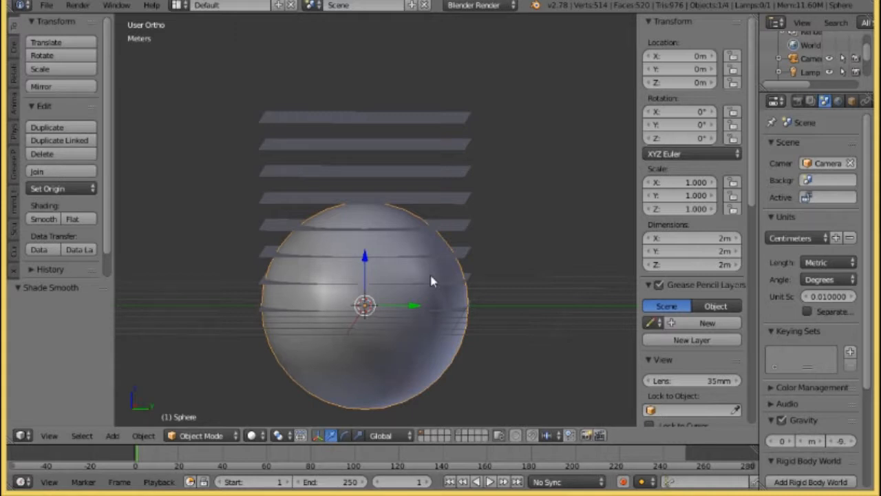
click(80, 219)
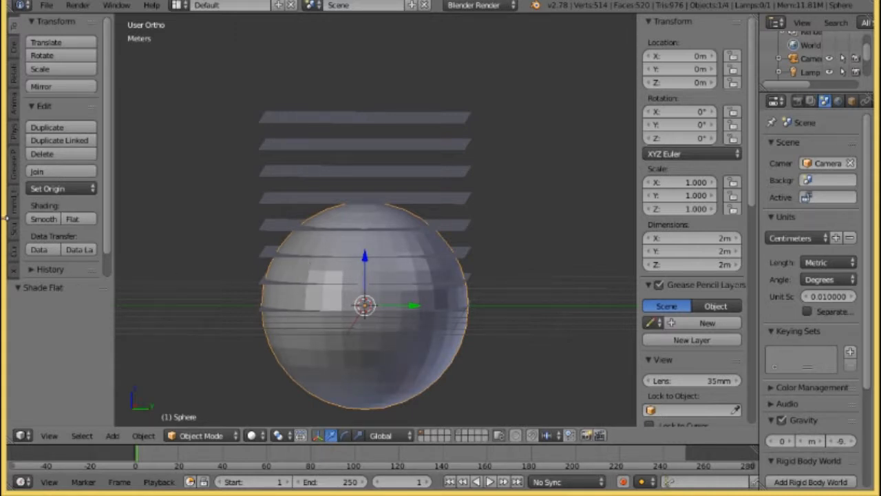
click(41, 219)
- Clear the sphere's location and display the scene as Wireframe in the right orthographic view
key(KP_3)
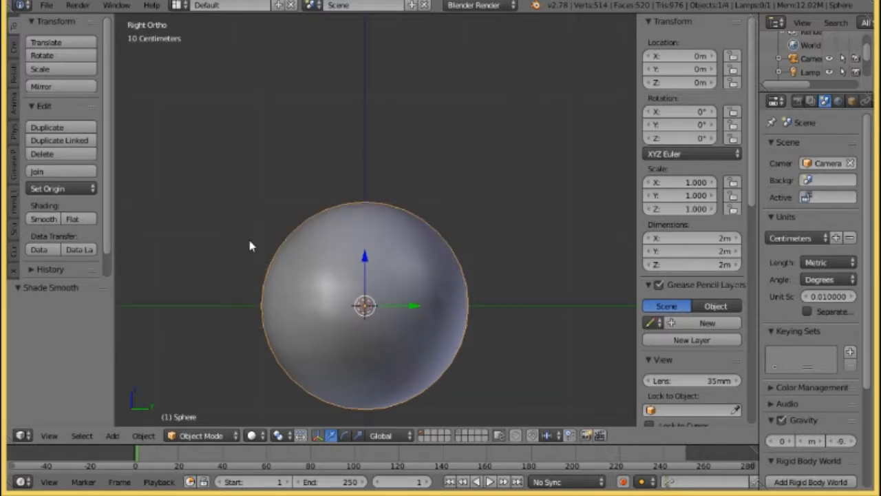
key(alt+g)
click(253, 435)
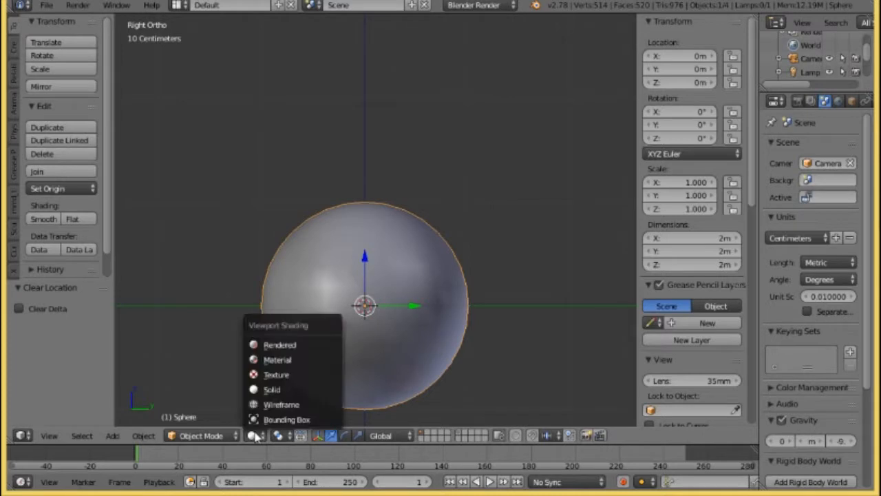
click(279, 405)
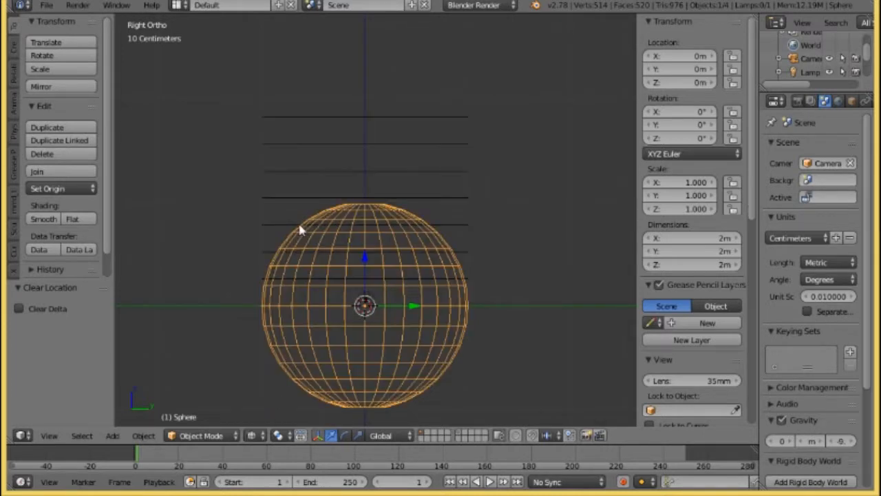
mouse_move(261, 205)
middle_down()
mouse_move(257, 229)
mouse_move(253, 219)
middle_up()
key(KP_3)
shift+middle_drag(301, 252, 272, 271)
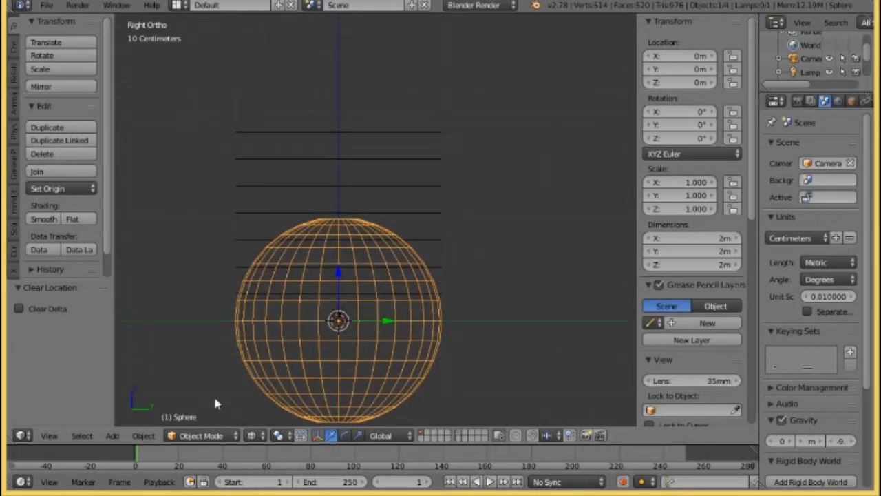
- Enter Edit Mode on the sphere and scale its whole mesh down to about 0.133
click(199, 435)
click(196, 409)
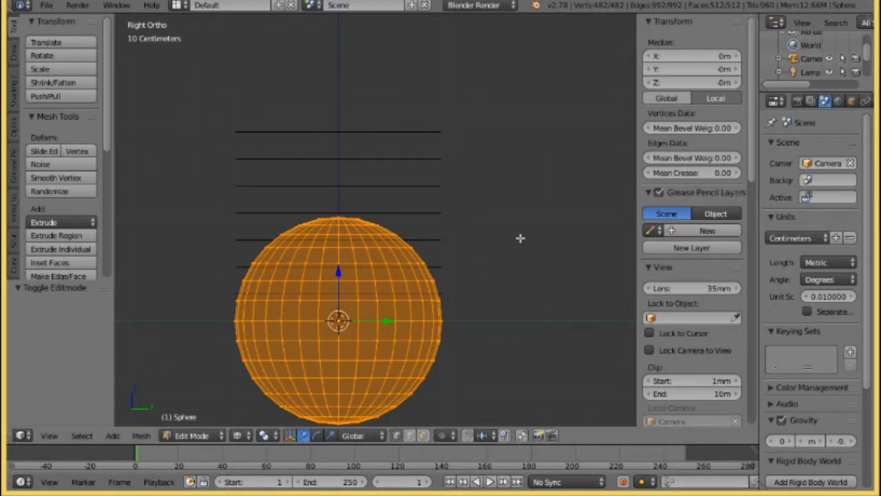
key(s)
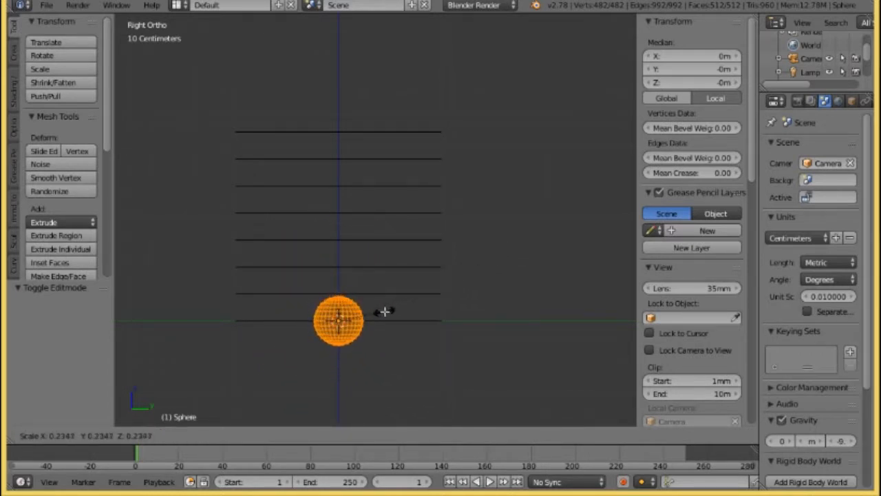
click(365, 324)
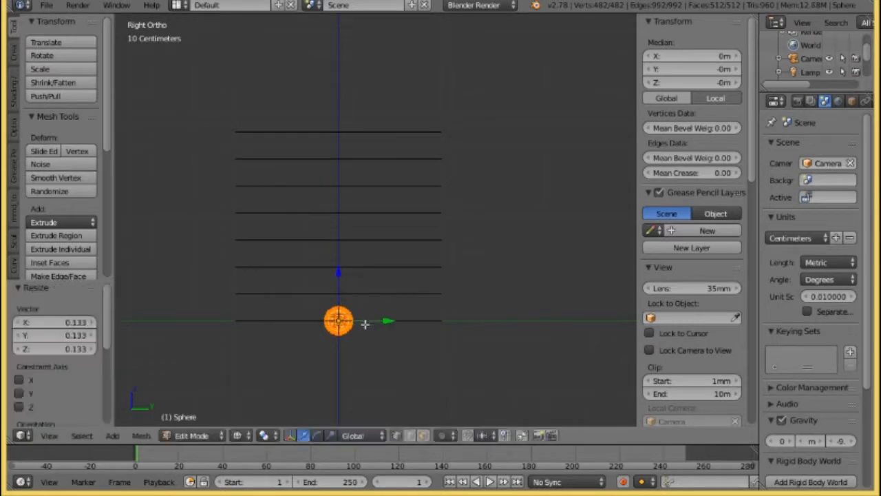
- Move the sphere's mesh about 1.7 m up along the global Z axis, between the two highest planes
shift+middle_drag(378, 269, 378, 305)
key(g)
key(z)
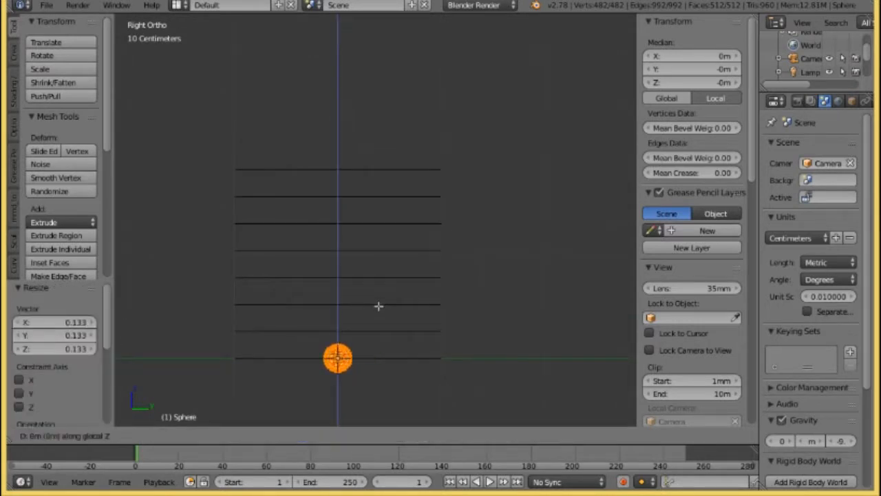
click(390, 130)
scroll(389, 129, up, 6)
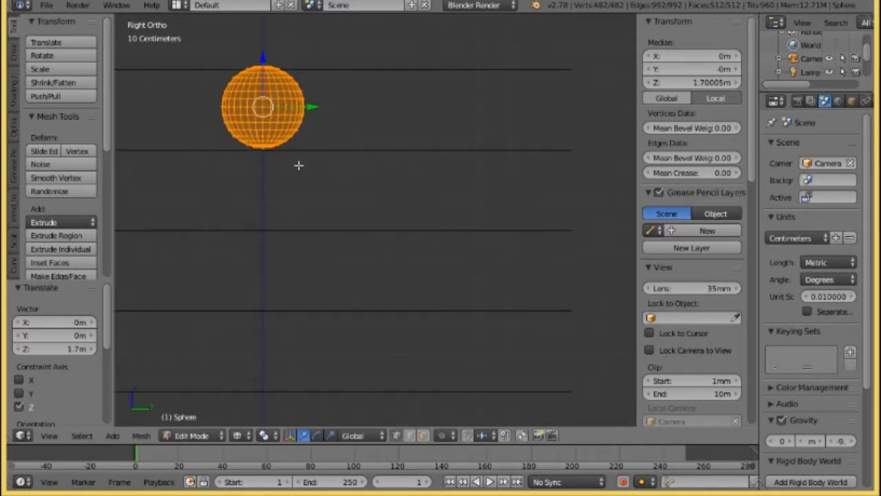
- Scale the sphere's whole mesh down to about 0.896 so it fits between the two highest planes
shift+middle_drag(299, 165, 398, 235)
scroll(404, 216, up, 2)
shift+middle_drag(396, 201, 407, 262)
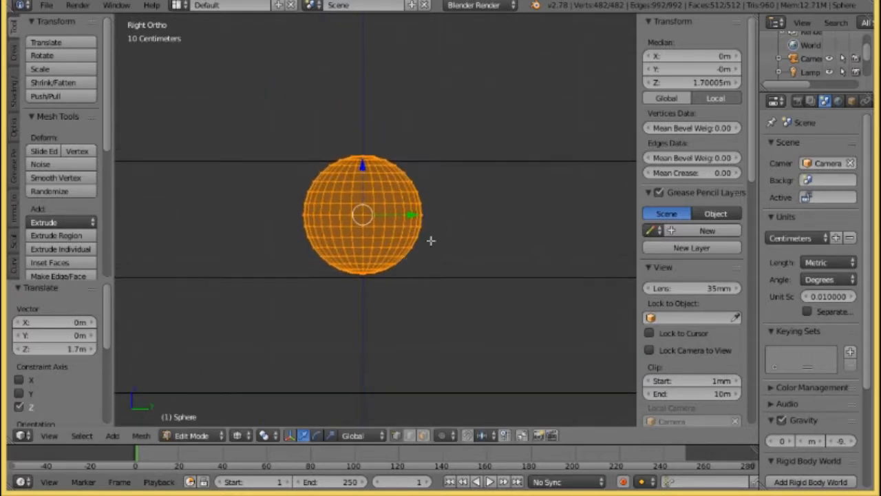
key(s)
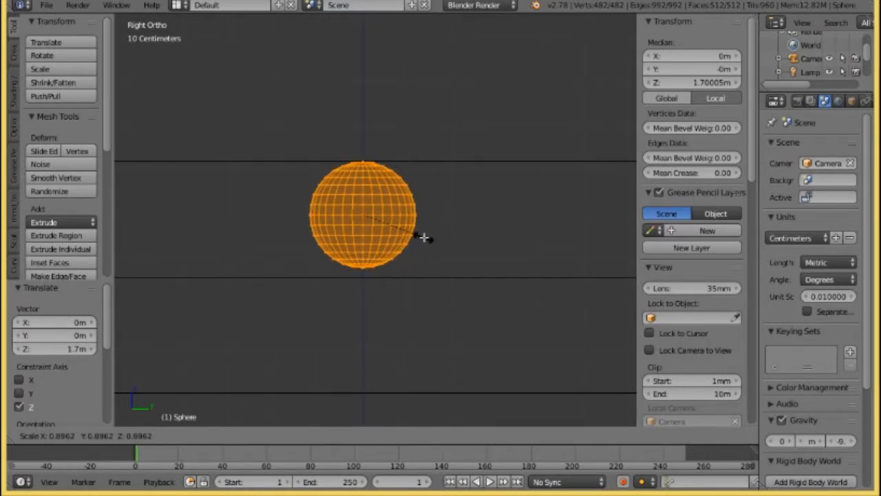
click(422, 238)
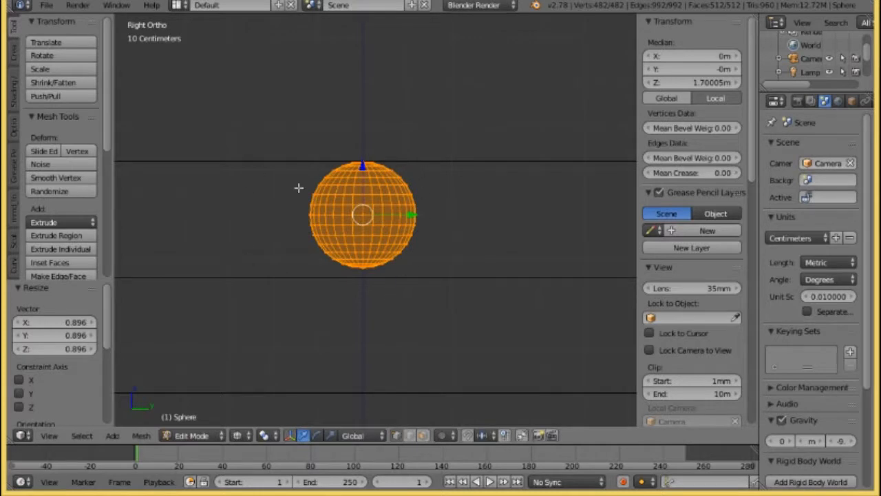
- Examine the sphere's fit between the two highest planes and the spacing of the levels below it
scroll(305, 248, down, 2)
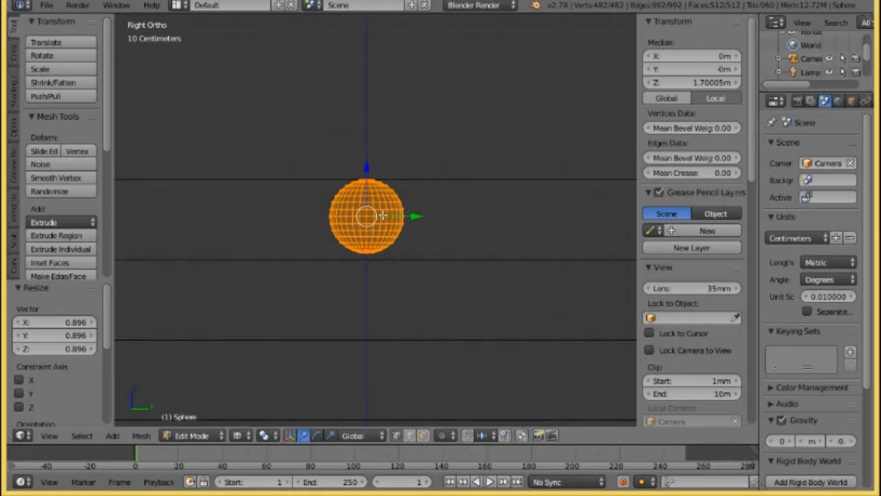
scroll(366, 249, down, 2)
scroll(355, 241, up, 3)
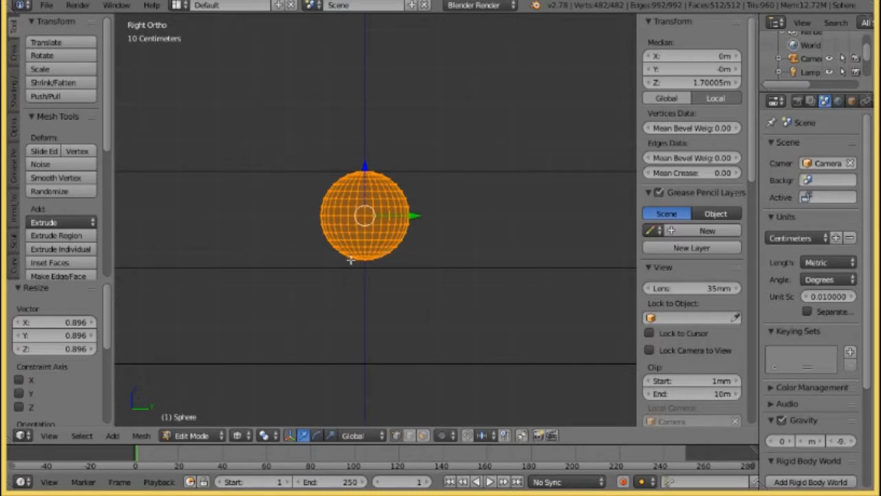
scroll(335, 266, down, 1)
shift+middle_drag(334, 266, 331, 183)
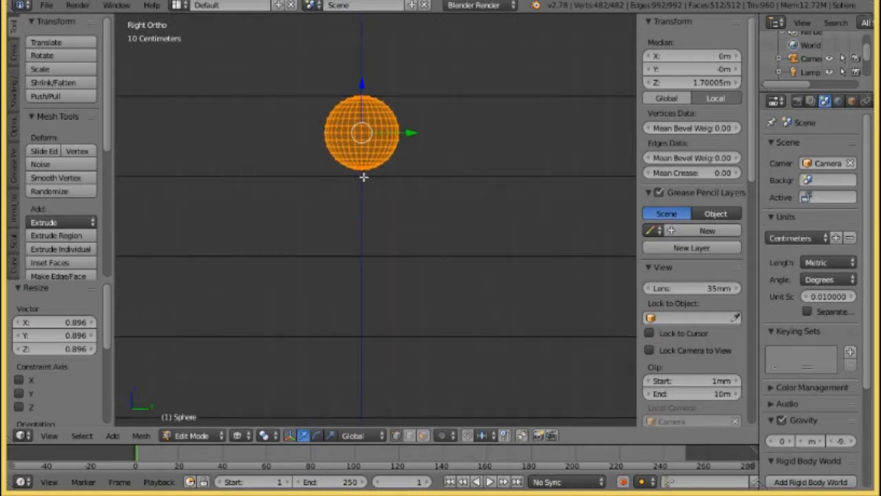
scroll(354, 186, down, 1)
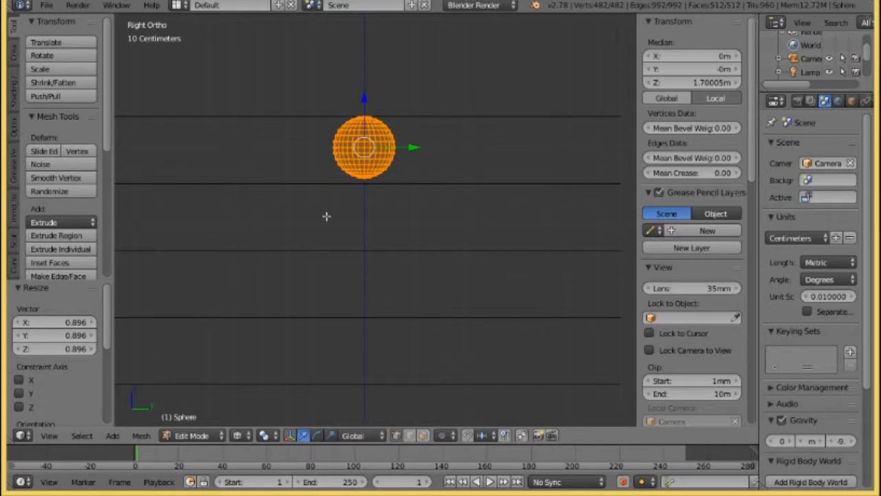
scroll(326, 217, down, 1)
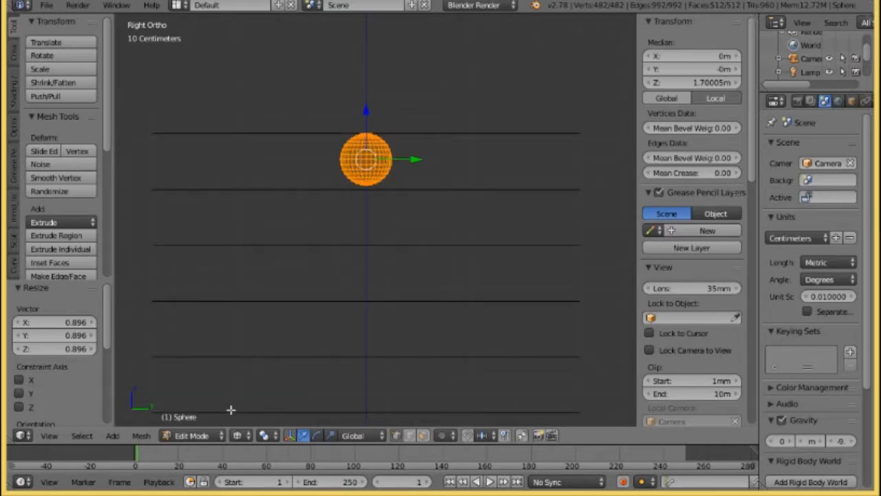
scroll(317, 166, up, 3)
shift+middle_drag(324, 142, 385, 297)
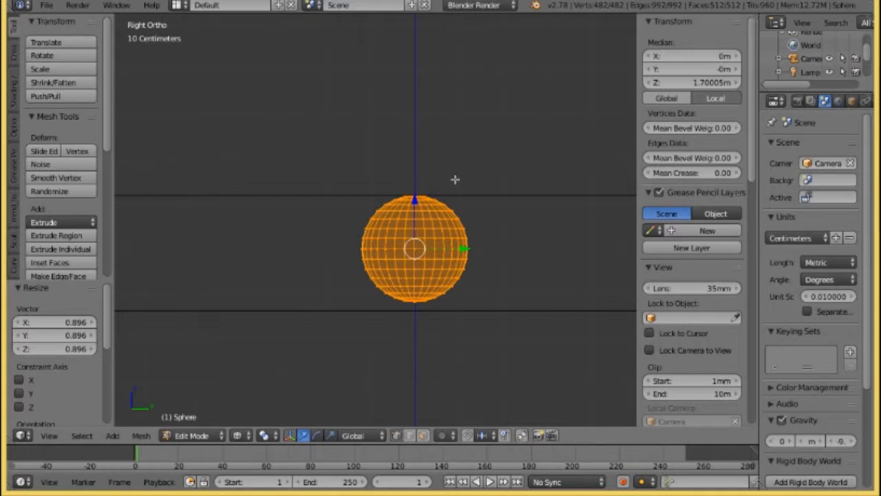
key(a)
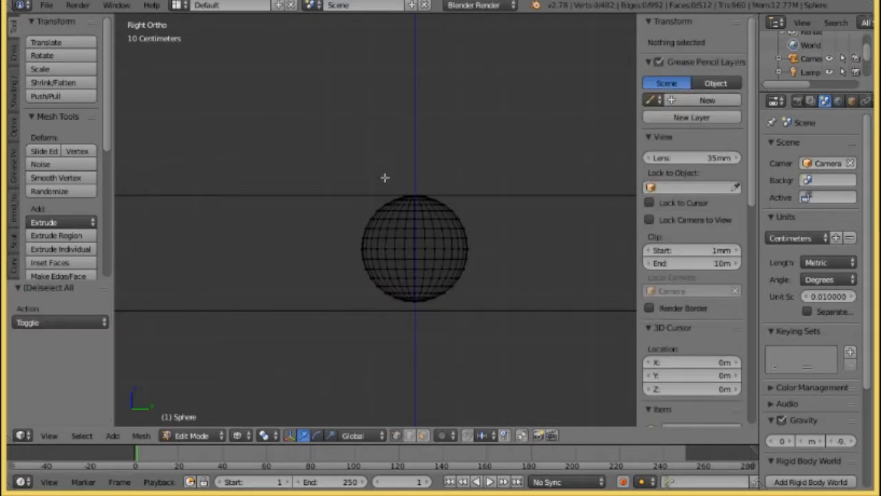
scroll(384, 184, up, 2)
shift+middle_drag(369, 213, 359, 163)
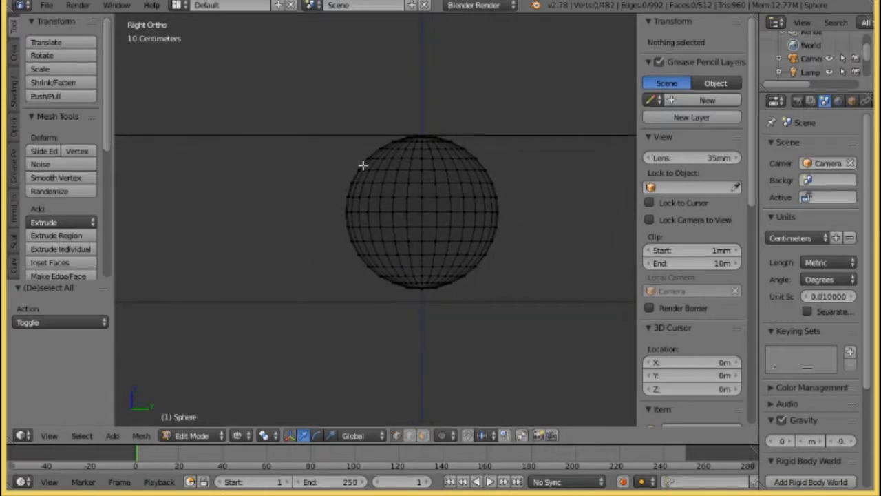
key(b)
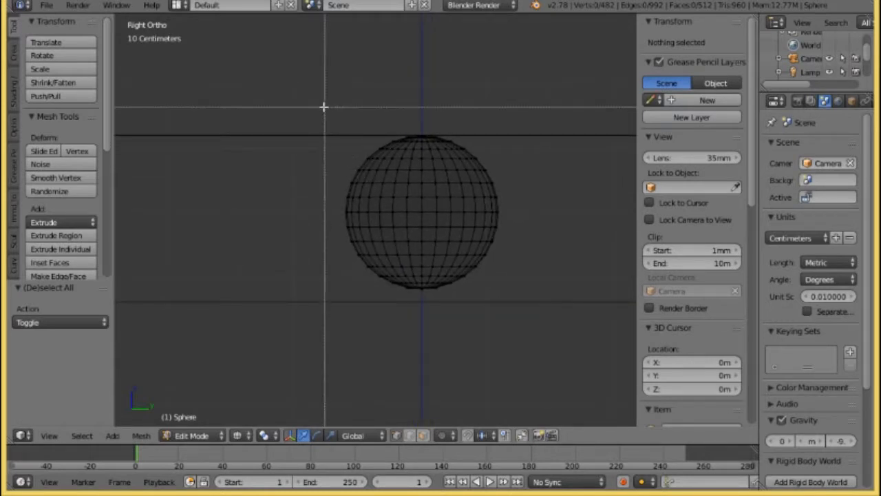
drag(323, 106, 422, 305)
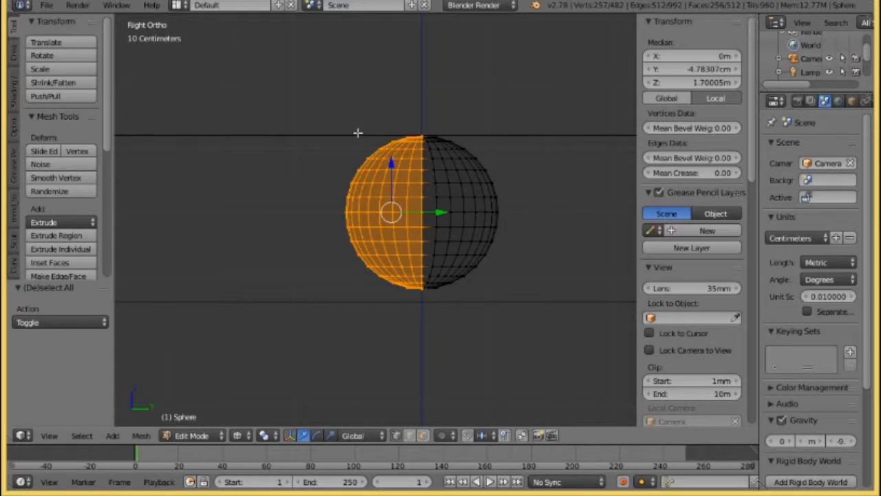
key(b)
drag(298, 88, 426, 309)
scroll(436, 137, up, 4)
shift+middle_drag(441, 138, 357, 236)
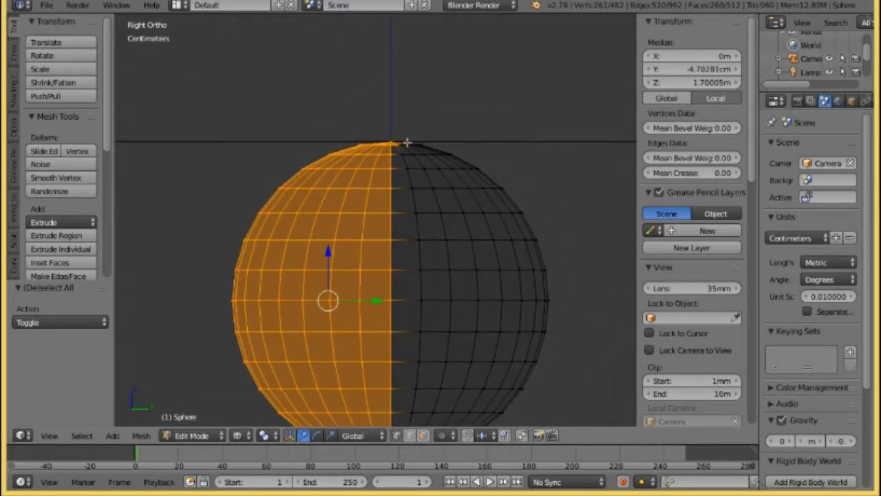
- Select the negative-Y half of the sphere's mesh, including its centre line, and delete only its faces
key(a)
scroll(382, 159, down, 1)
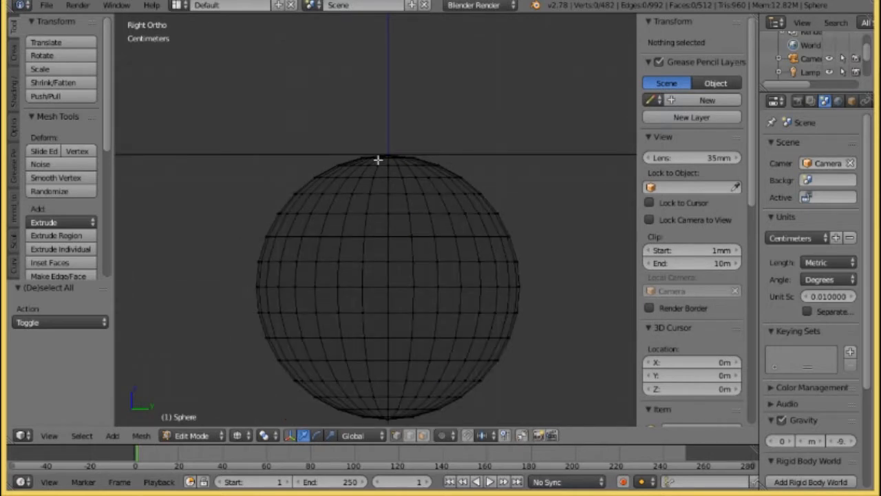
key(b)
drag(209, 94, 389, 428)
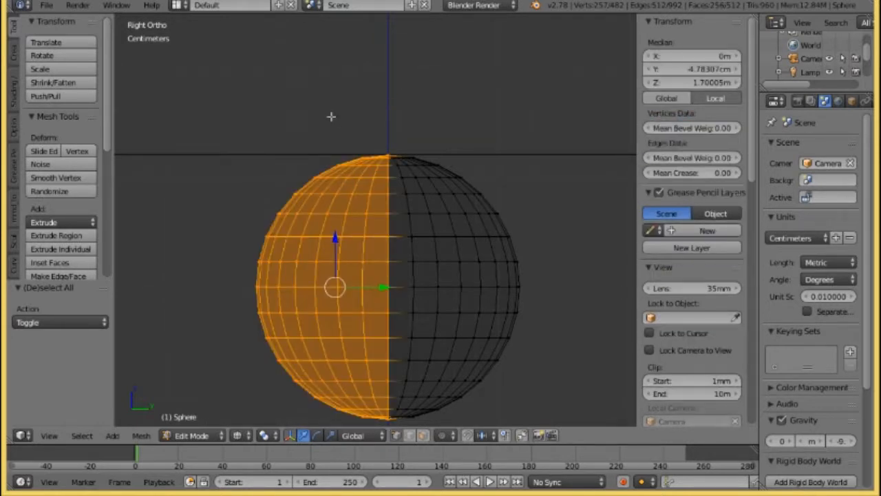
key(x)
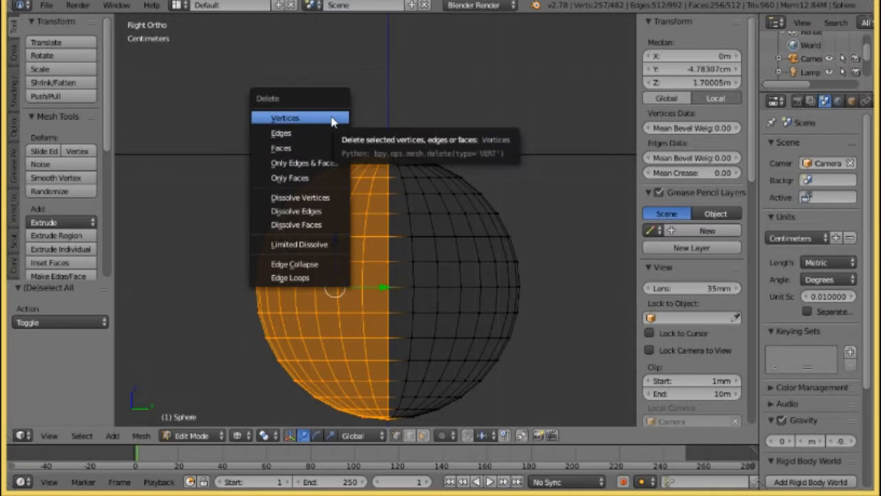
click(281, 148)
middle_drag(292, 138, 298, 163)
key(KP_3)
scroll(298, 164, down, 3)
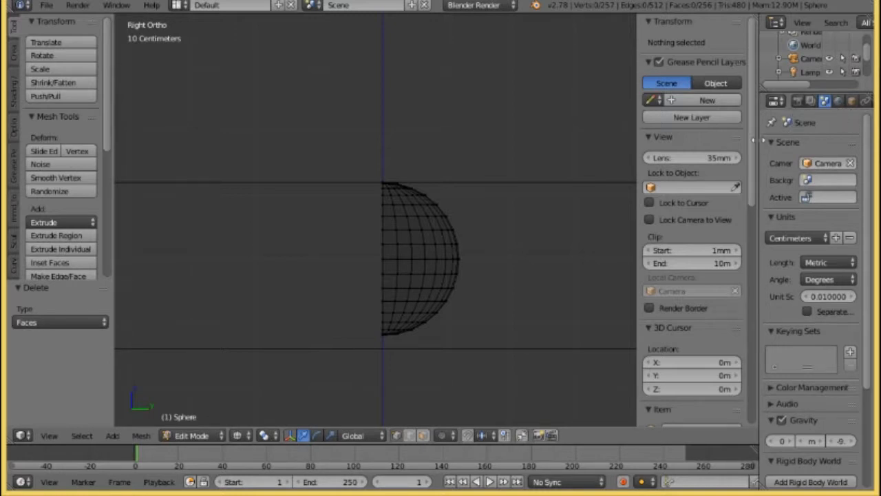
- Add a Mirror modifier to the half sphere and set its mirror axis to Y only
drag(754, 141, 683, 141)
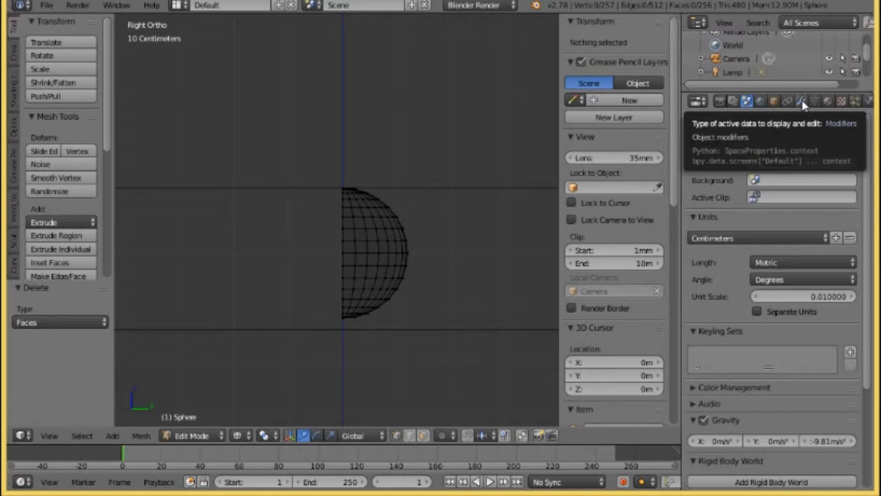
click(803, 102)
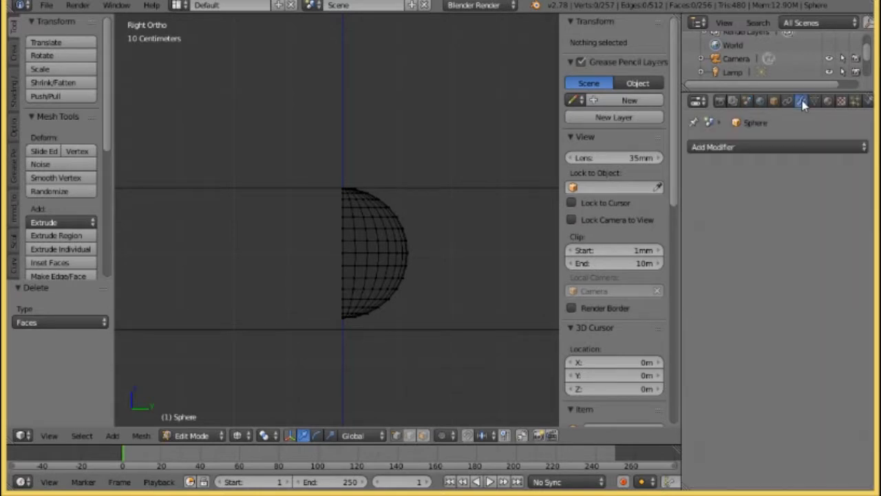
click(727, 150)
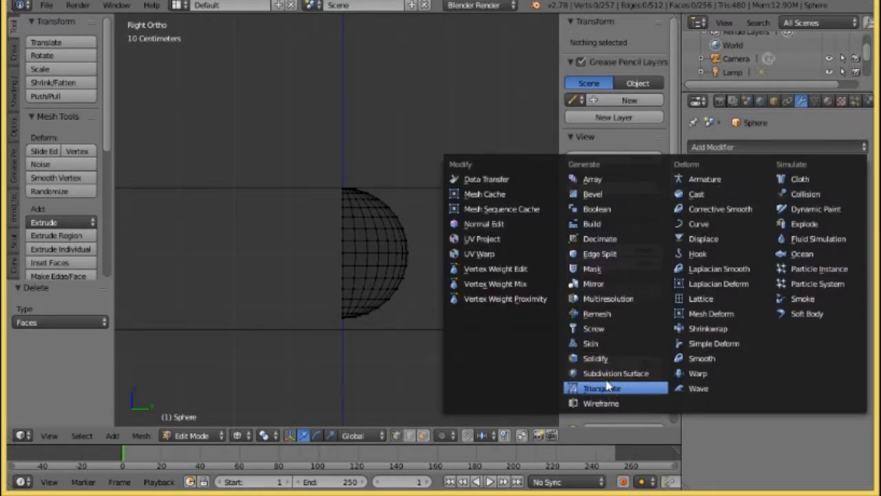
click(611, 289)
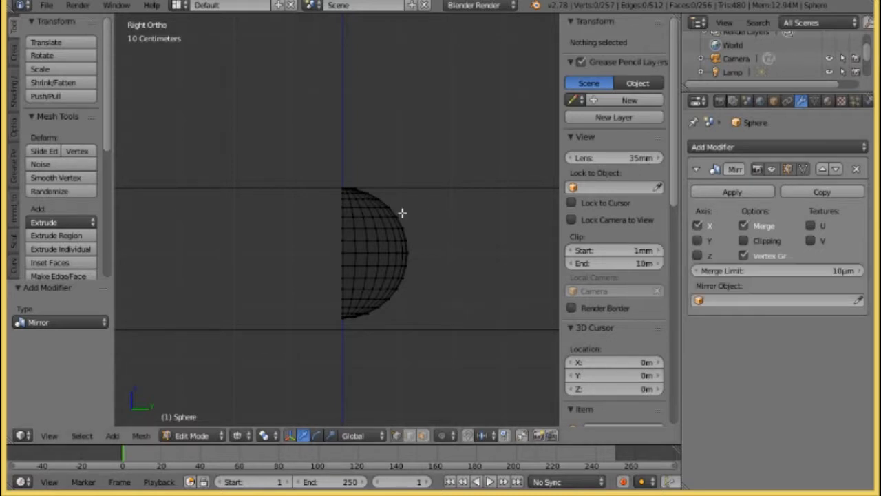
middle_drag(402, 211, 329, 278)
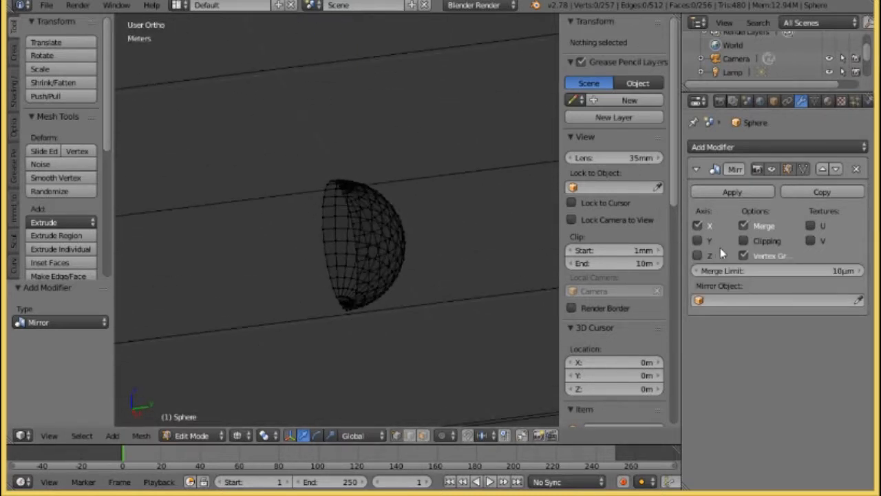
click(697, 240)
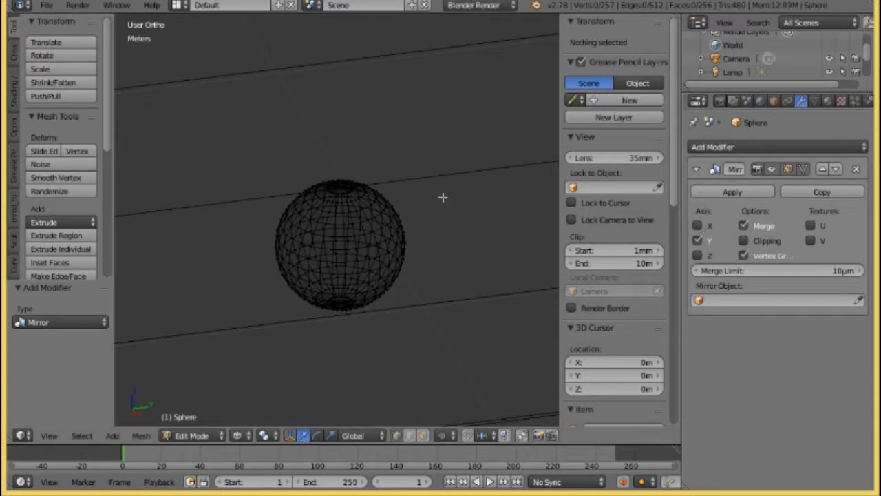
middle_drag(443, 197, 619, 252)
scroll(406, 179, down, 5)
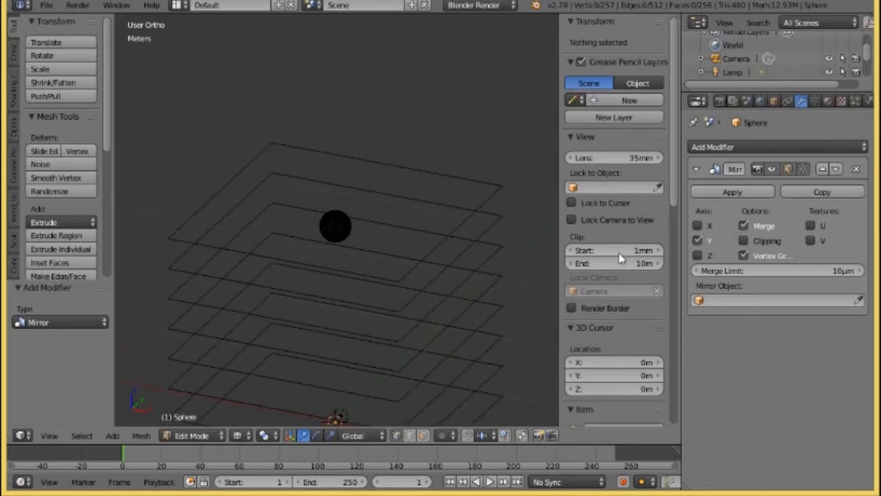
- Try moving the whole mirrored mesh in the right view with the Mirror modifier's clipping off
middle_drag(330, 242, 224, 211)
key(a)
scroll(282, 210, up, 4)
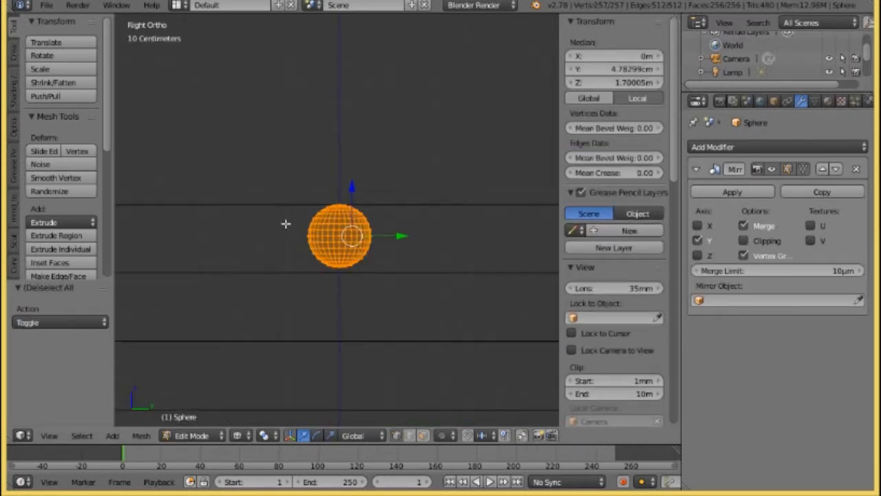
key(g)
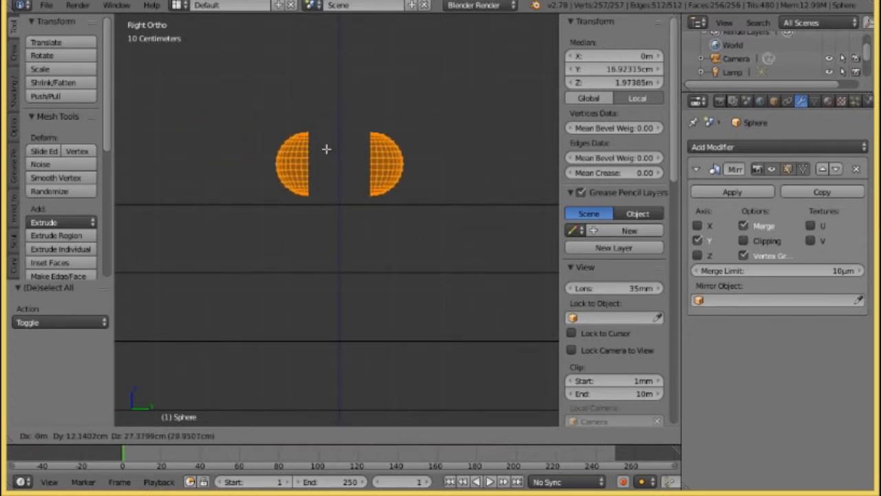
right_click(319, 183)
right_click(319, 183)
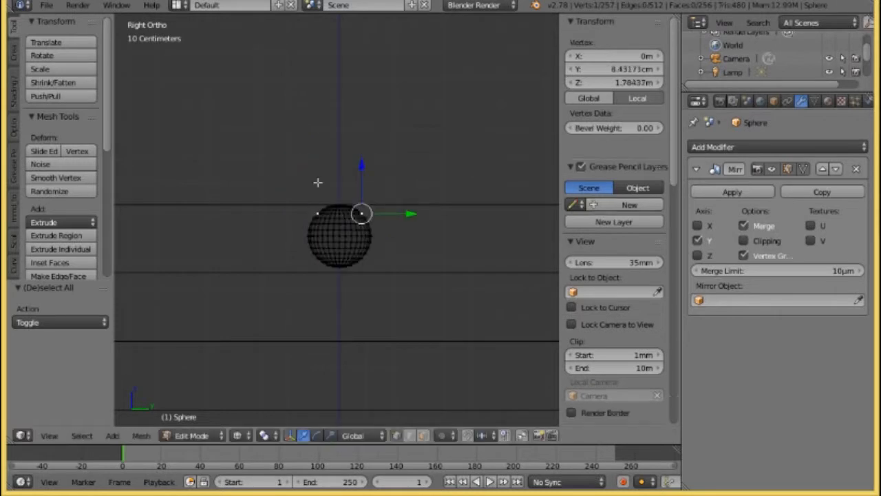
- Enable Clipping on the Mirror modifier and test it with a cancelled move of the whole mesh
key(a)
key(a)
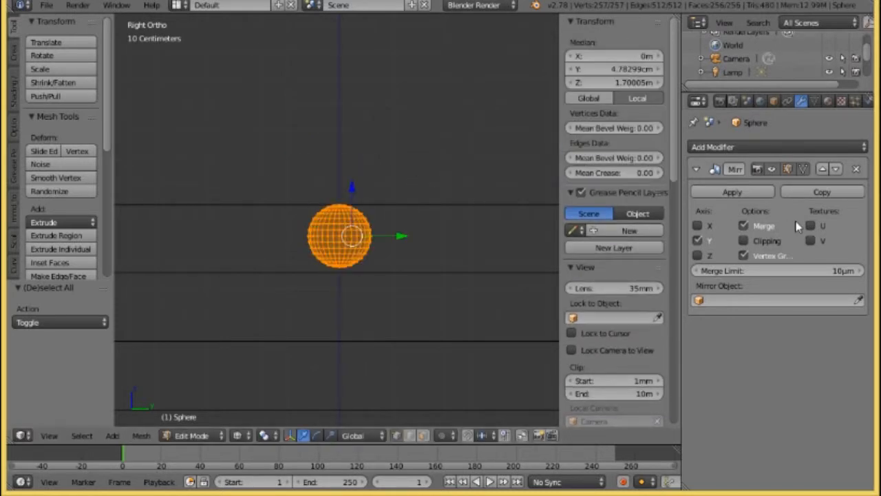
click(767, 241)
key(g)
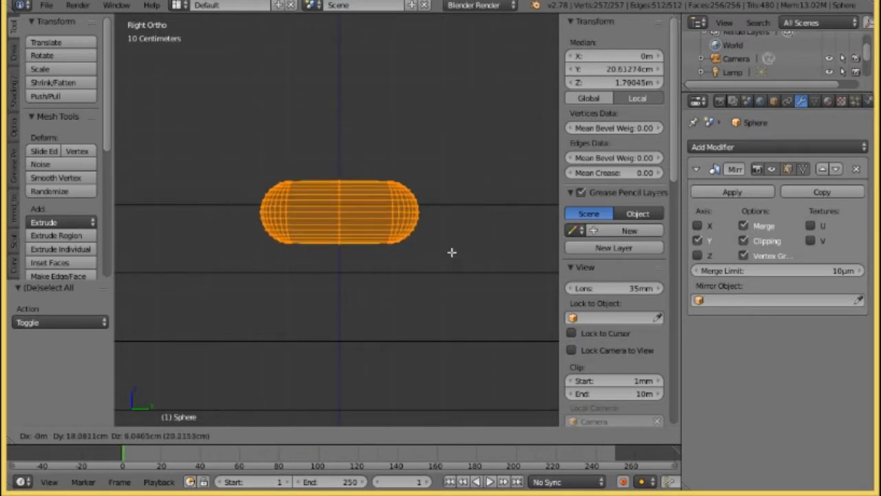
key(Escape)
- Switch the sphere from Edit Mode to Object Mode and view it at an angle
middle_drag(371, 298, 451, 292)
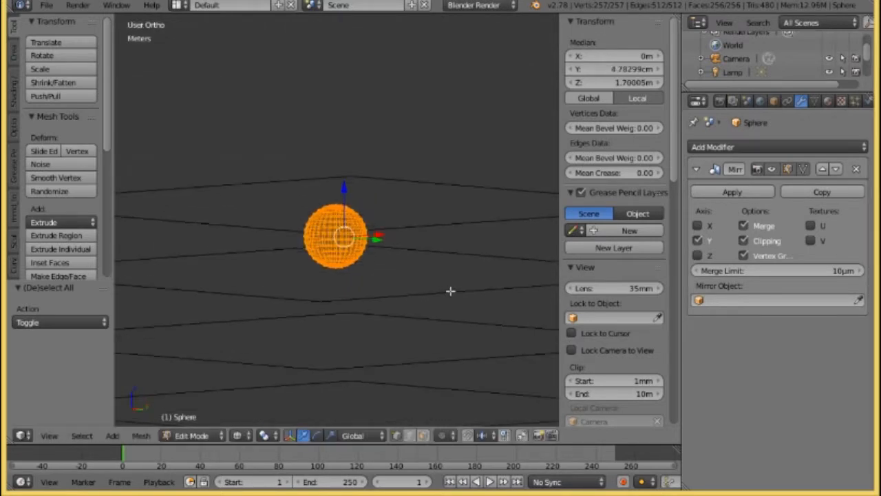
scroll(330, 300, down, 1)
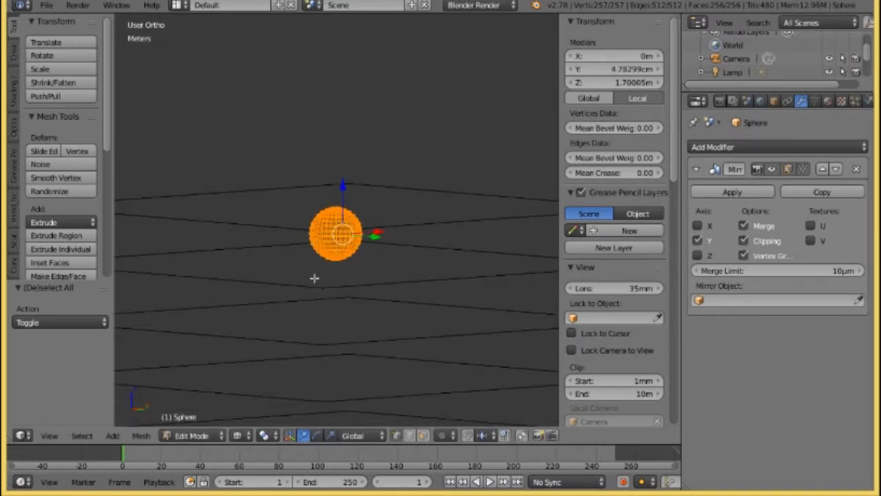
click(186, 436)
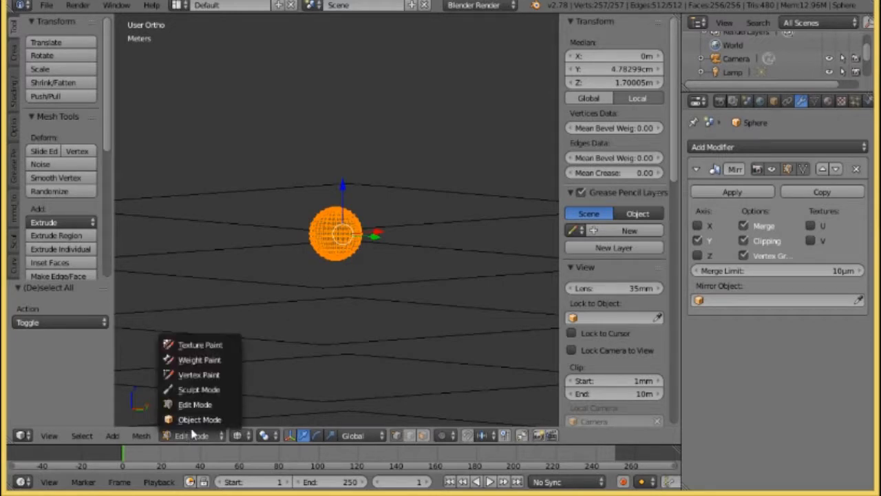
click(196, 420)
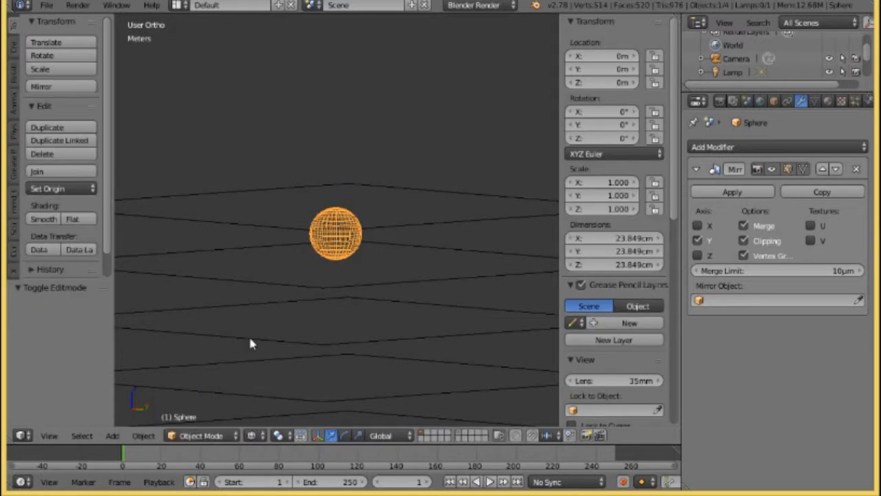
middle_drag(250, 344, 298, 347)
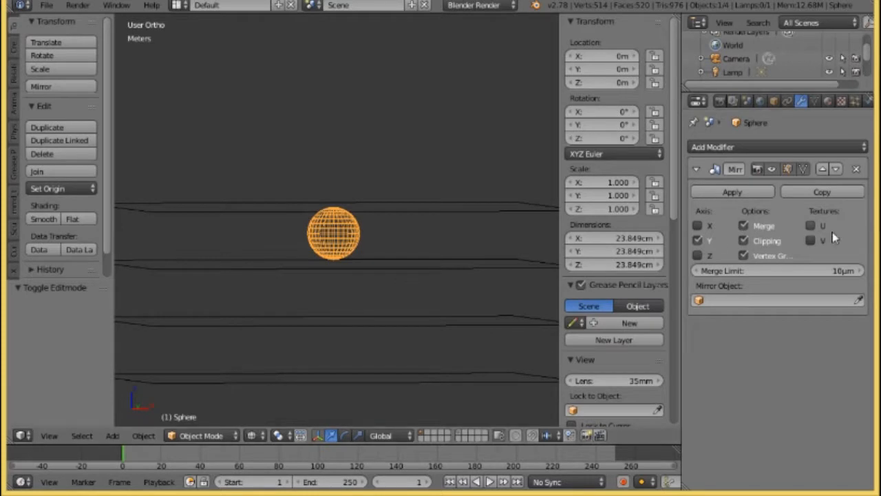
- Add a new UV sphere in Object Mode and clear its location to the world origin
mouse_move(394, 222)
middle_down()
mouse_move(393, 238)
mouse_move(395, 224)
middle_up()
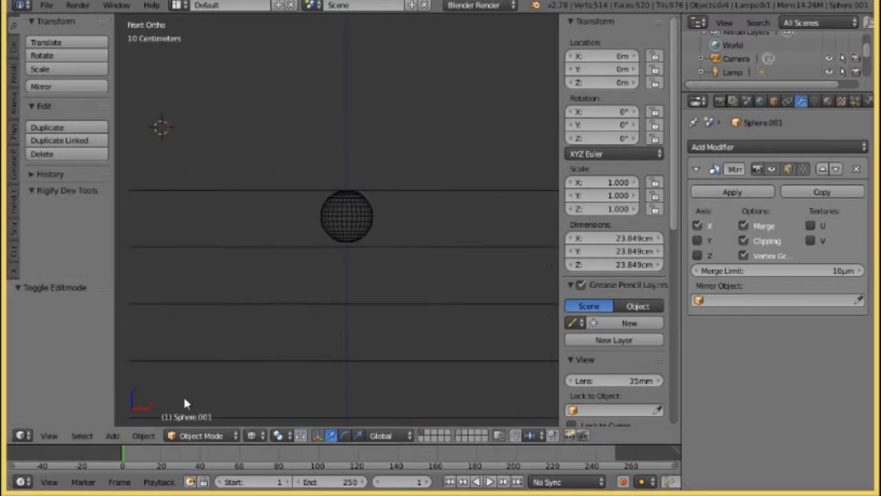
click(112, 435)
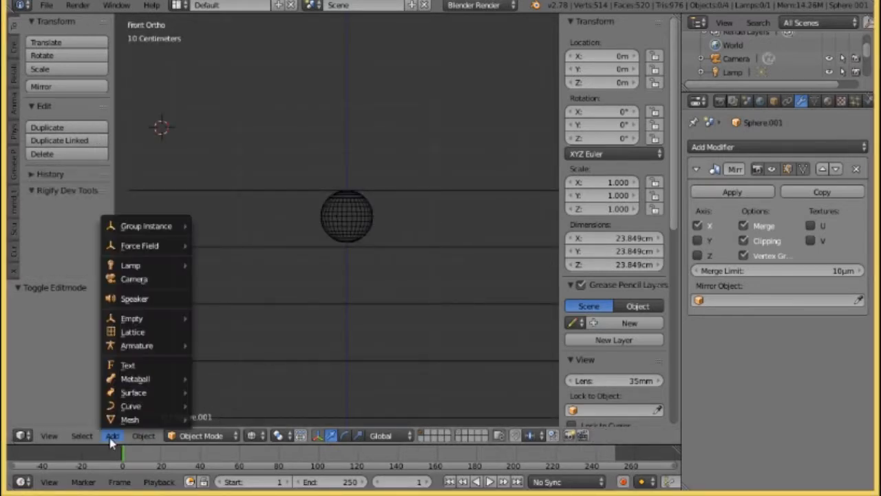
mouse_move(128, 420)
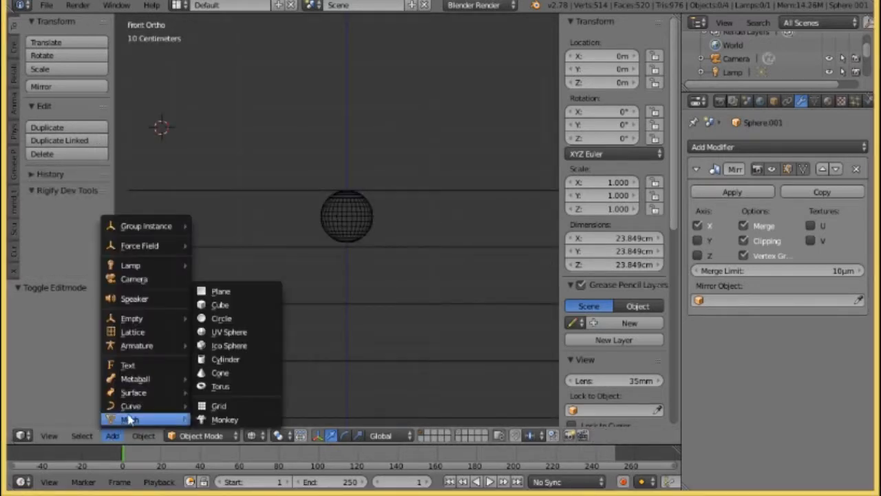
click(255, 333)
scroll(276, 289, down, 4)
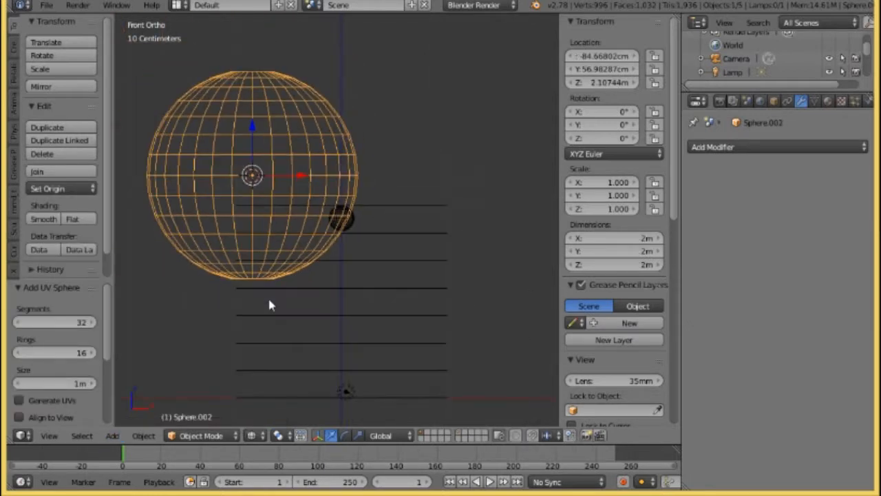
key(alt+g)
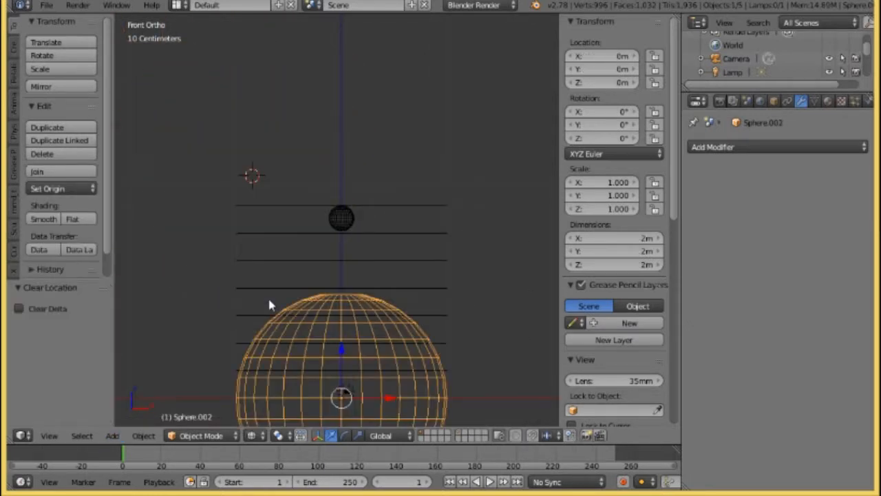
- Switch the new sphere to Edit Mode and scale its whole mesh down by a factor of about 0.07
scroll(275, 303, up, 3)
click(176, 435)
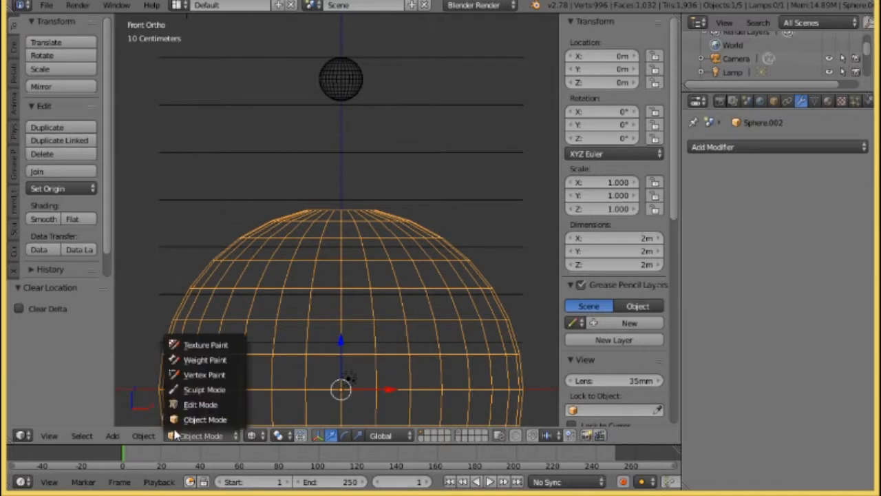
click(200, 404)
scroll(321, 212, down, 3)
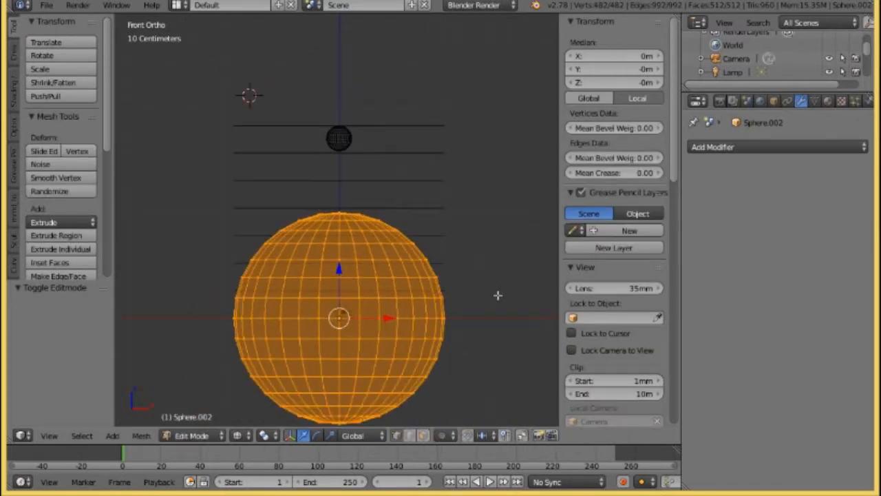
key(s)
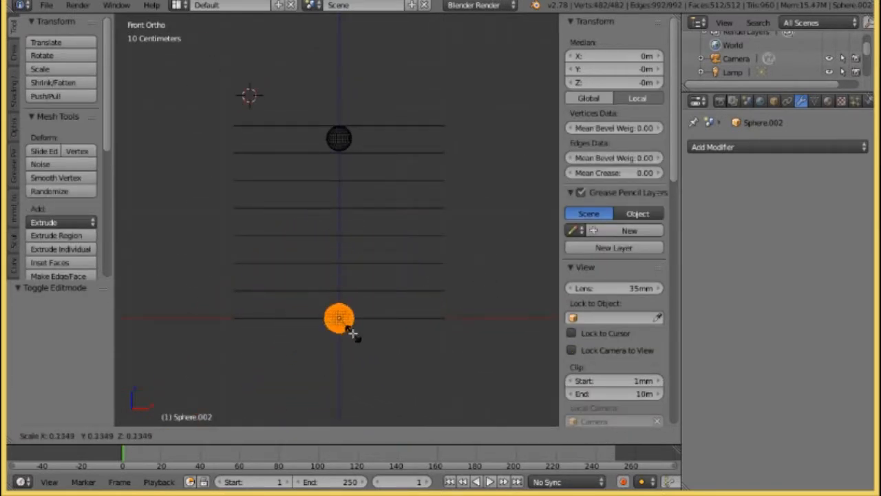
click(342, 329)
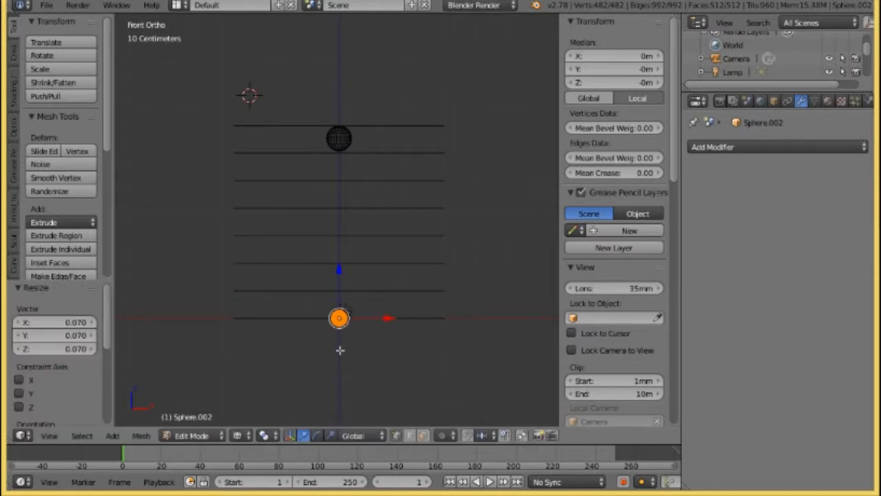
- Shrink the tiny sphere's mesh further by a factor of about 0.277
scroll(340, 350, up, 5)
shift+middle_drag(345, 351, 349, 110)
scroll(314, 240, up, 8)
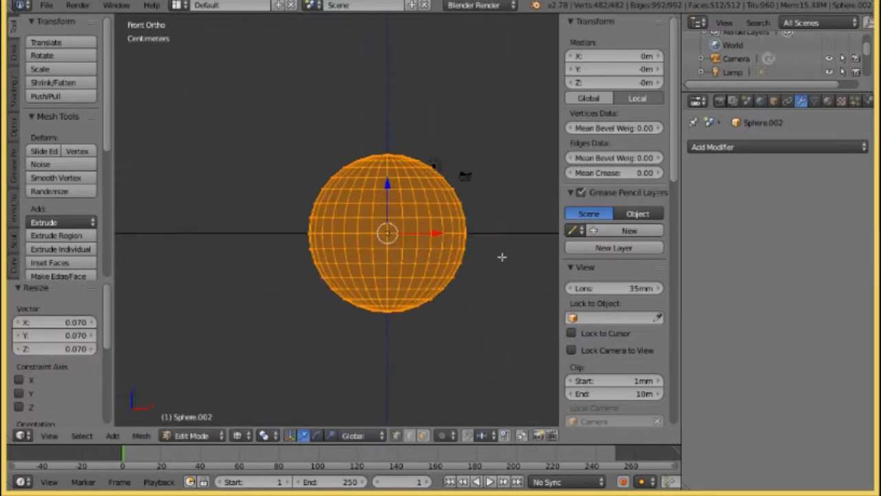
key(s)
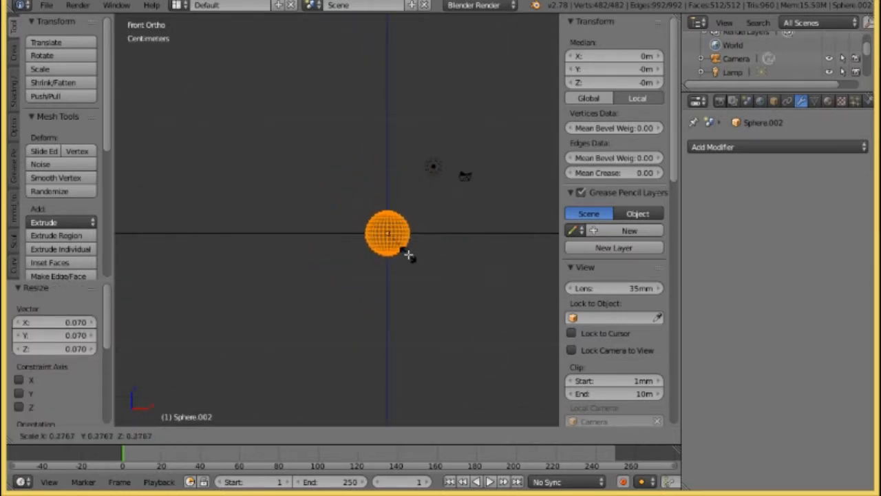
click(407, 249)
- Move the small sphere's mesh up beside the large sphere, to about X 23.8 cm and Z 1.536 m
scroll(409, 247, down, 5)
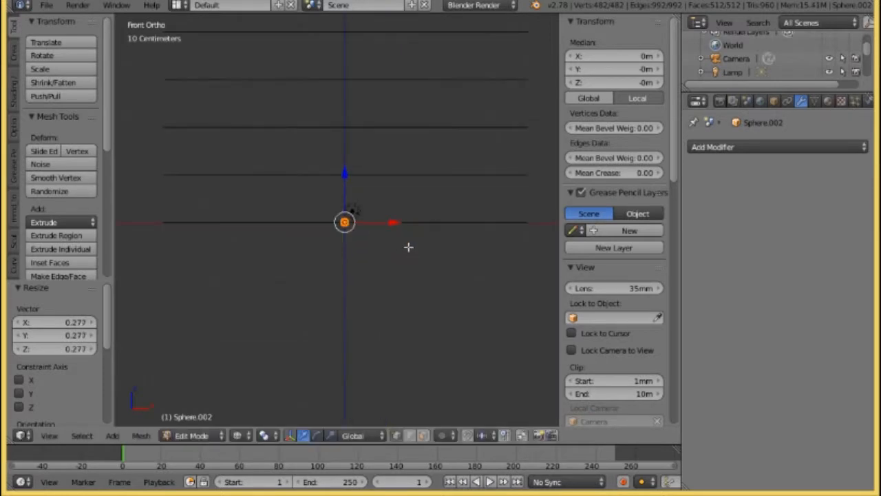
shift+middle_drag(409, 209, 392, 358)
key(g)
key(z)
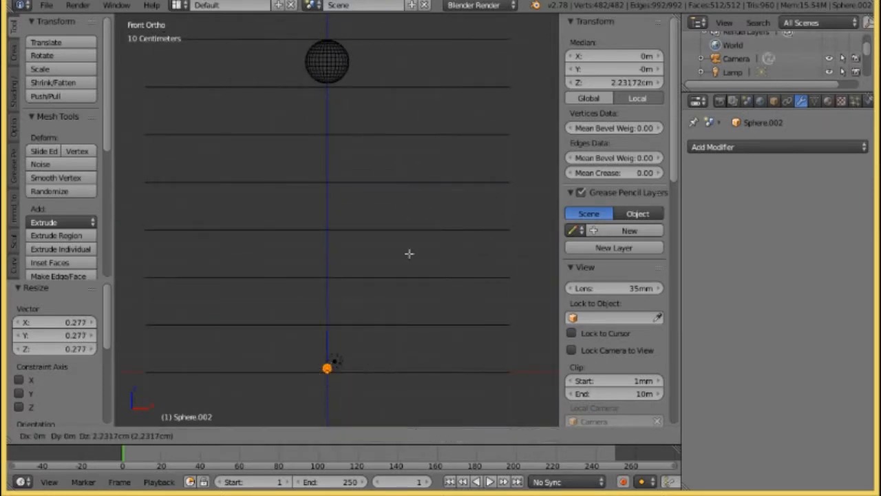
click(435, 76)
scroll(430, 95, up, 3)
shift+middle_drag(411, 125, 366, 339)
- Enlarge the small sphere's mesh by a factor of about 2.13 and return it to Object Mode
key(s)
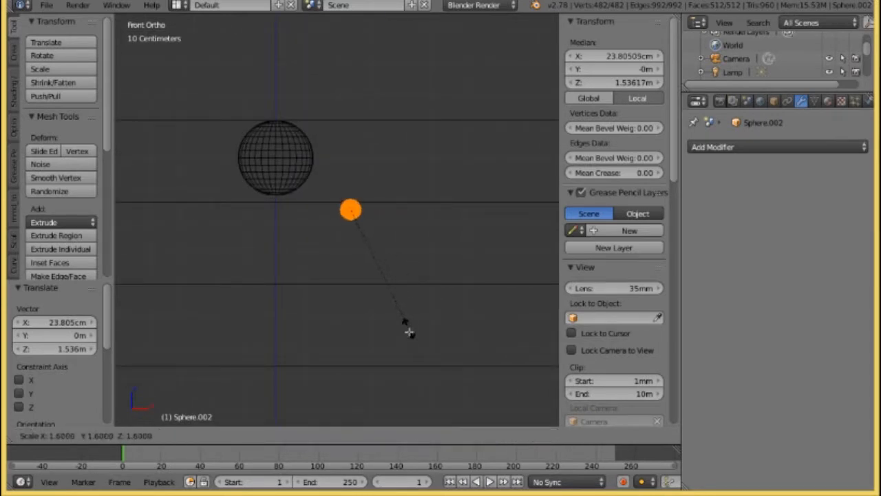
click(413, 372)
middle_drag(377, 211, 382, 217)
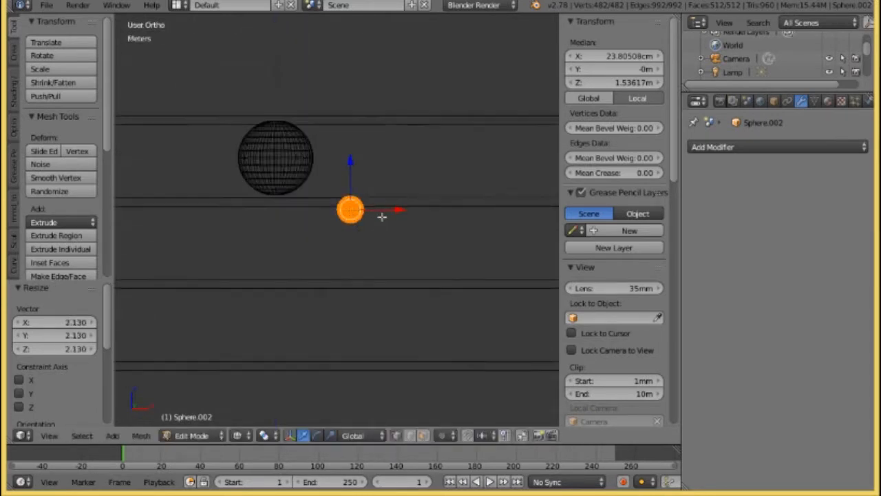
key(KP_1)
scroll(386, 216, down, 2)
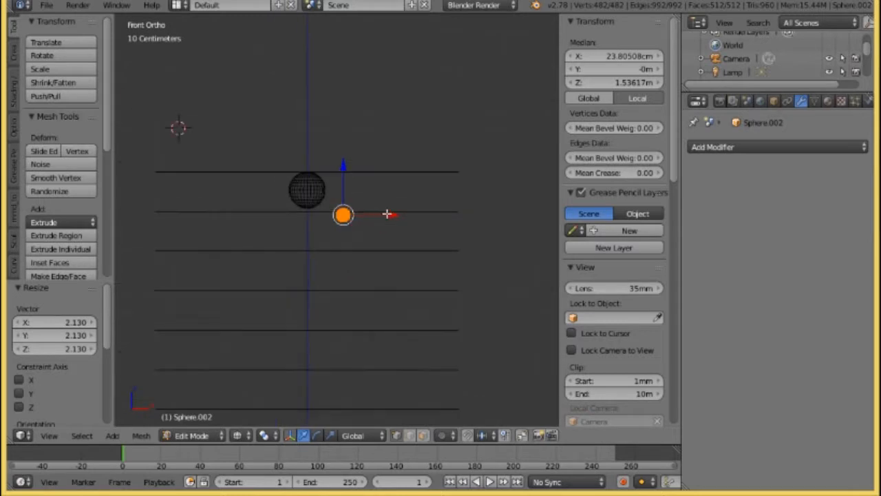
click(192, 435)
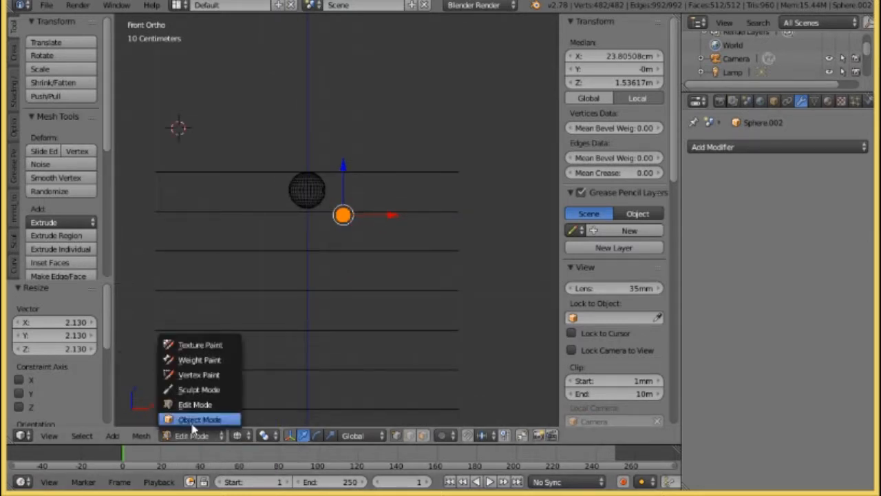
click(196, 419)
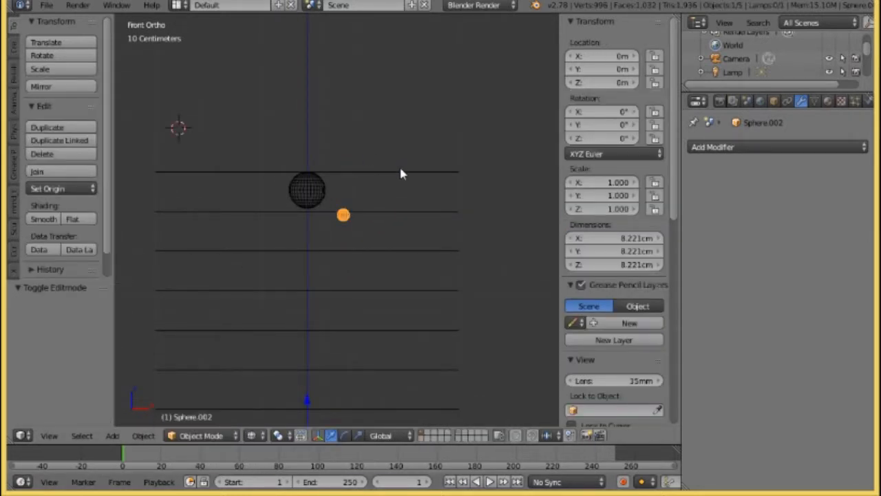
- Select the stacked reference planes object and switch it to Edit Mode
scroll(400, 165, up, 1)
right_click(399, 163)
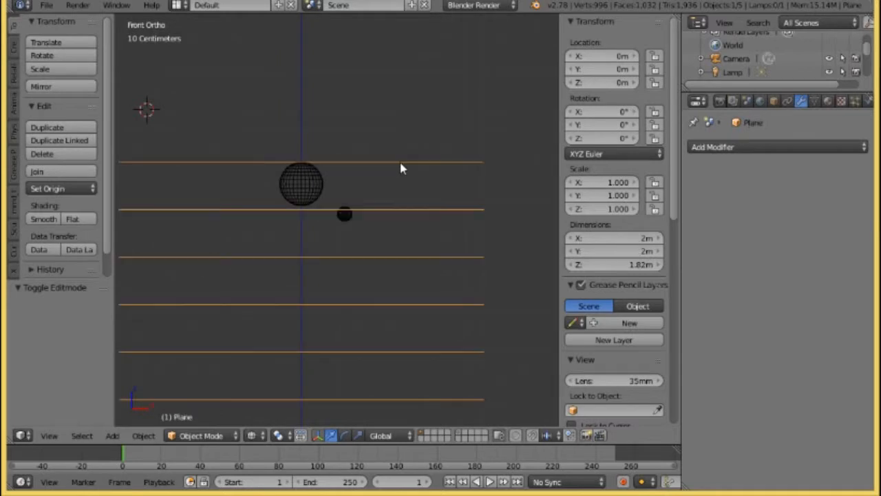
click(200, 435)
click(199, 404)
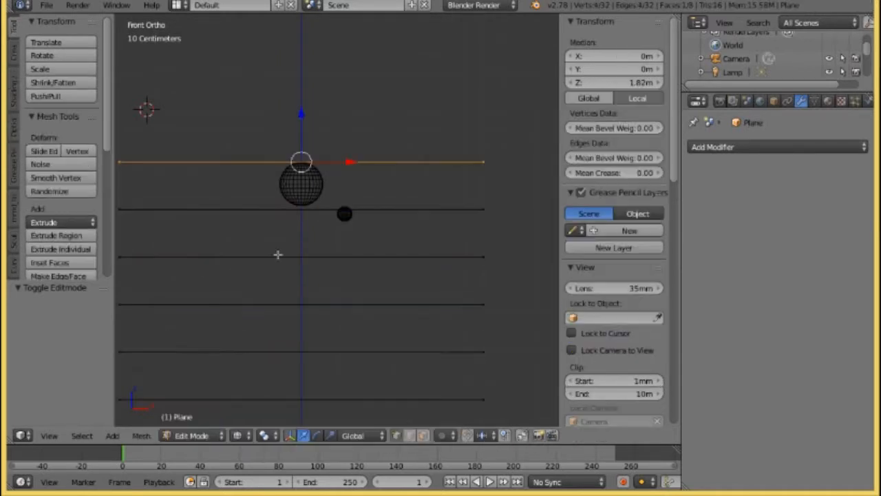
scroll(329, 260, down, 1)
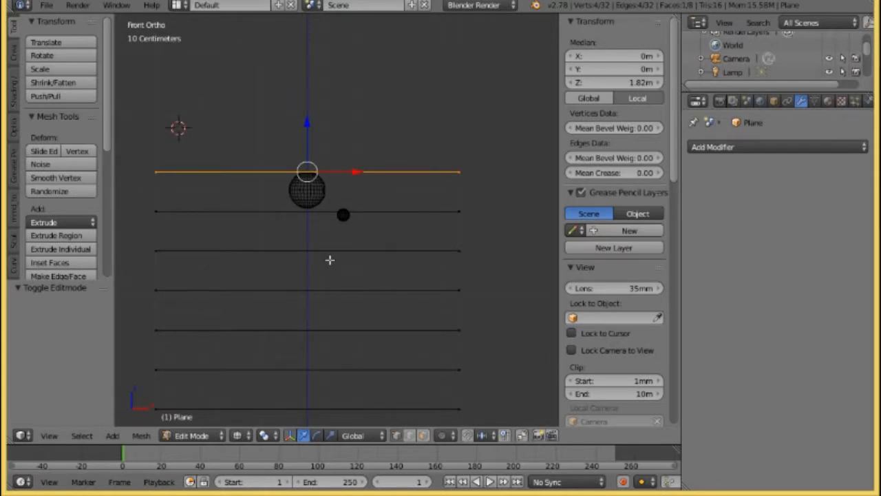
scroll(329, 260, up, 1)
scroll(329, 259, down, 1)
scroll(329, 260, up, 1)
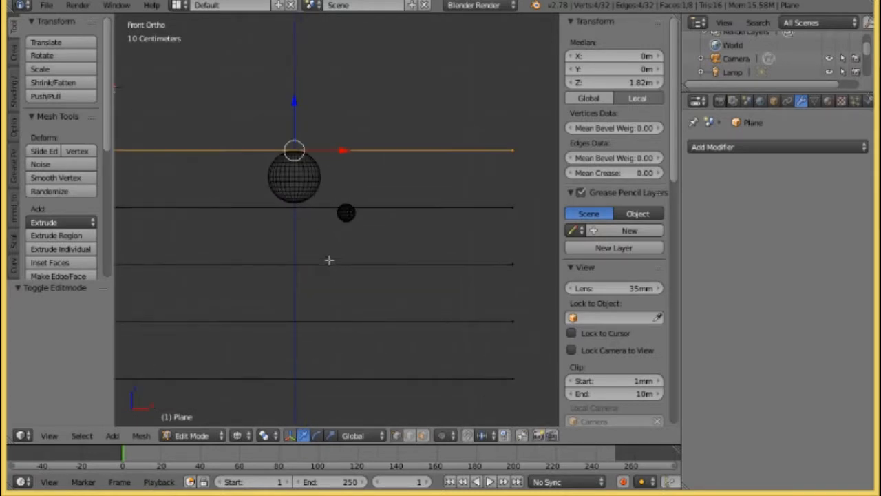
- Duplicate the topmost reference plane in place and rotate the copy 90° about the global Y axis
key(g)
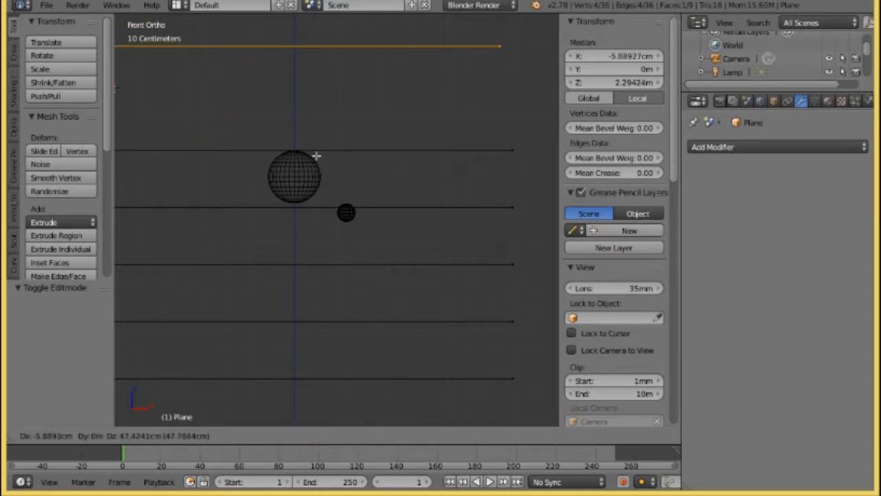
right_click(362, 154)
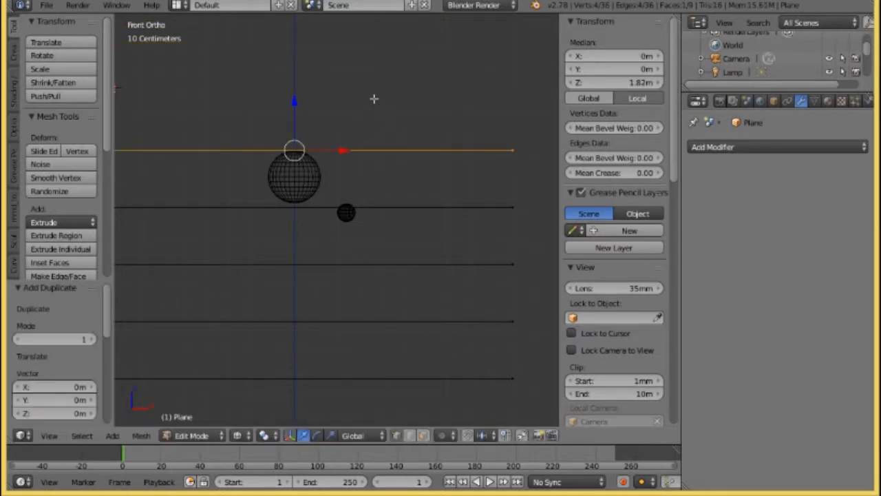
key(r)
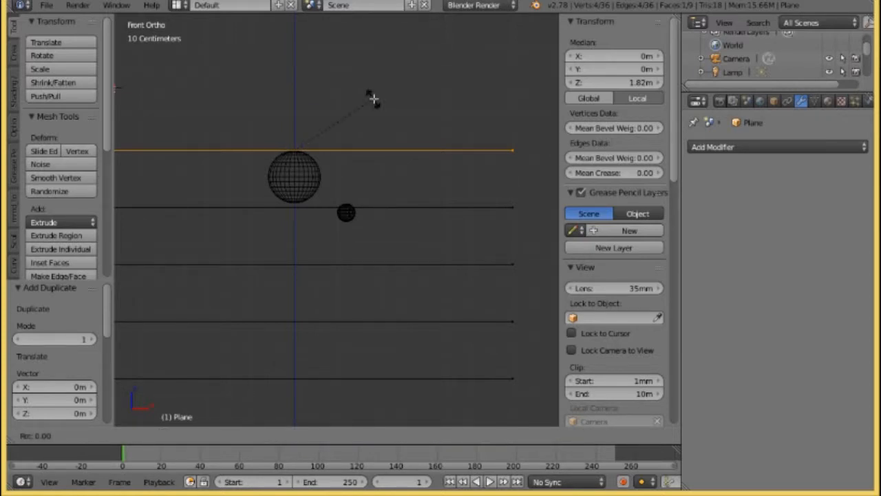
text(y)
text(90)
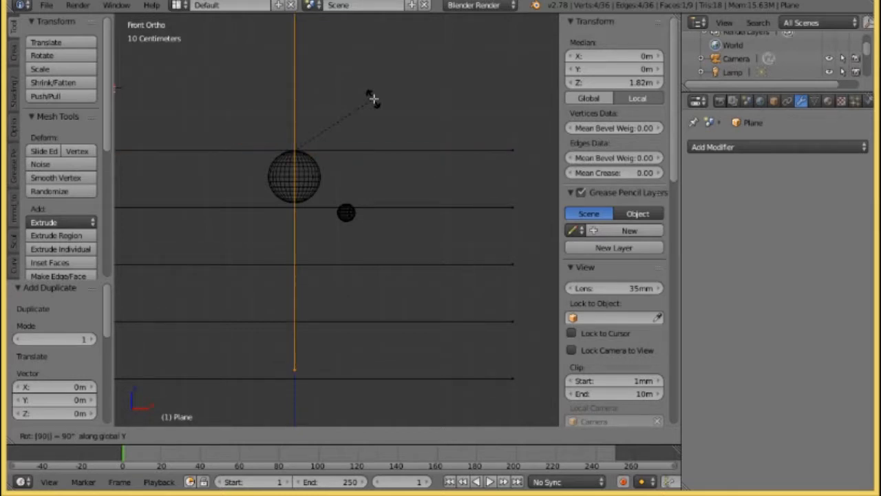
key(Return)
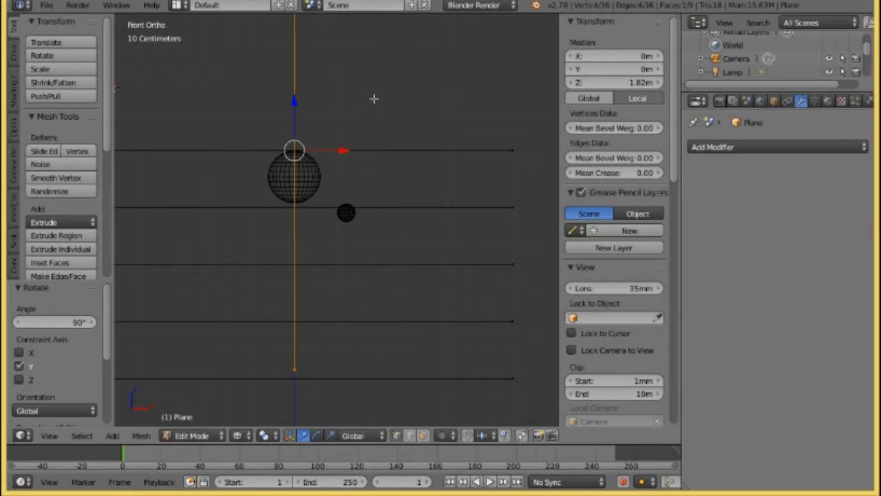
- Move the vertical plane copy 26 cm along the global Y axis
text(gy)
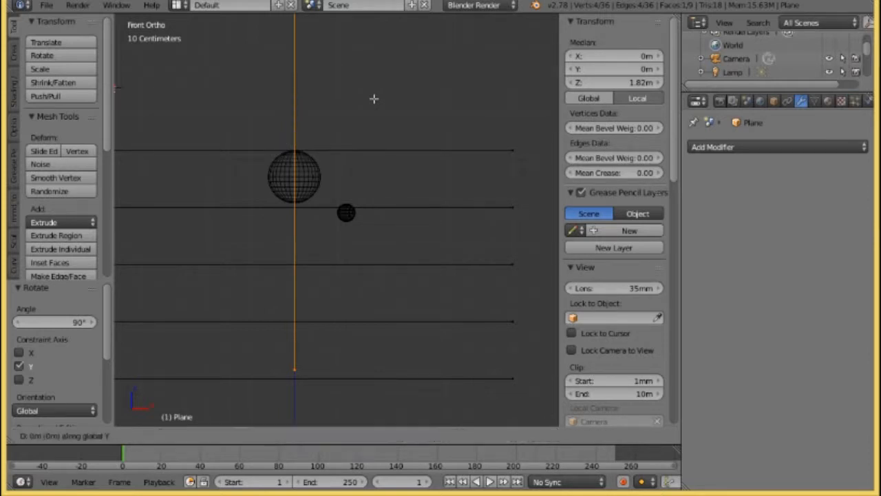
text(26)
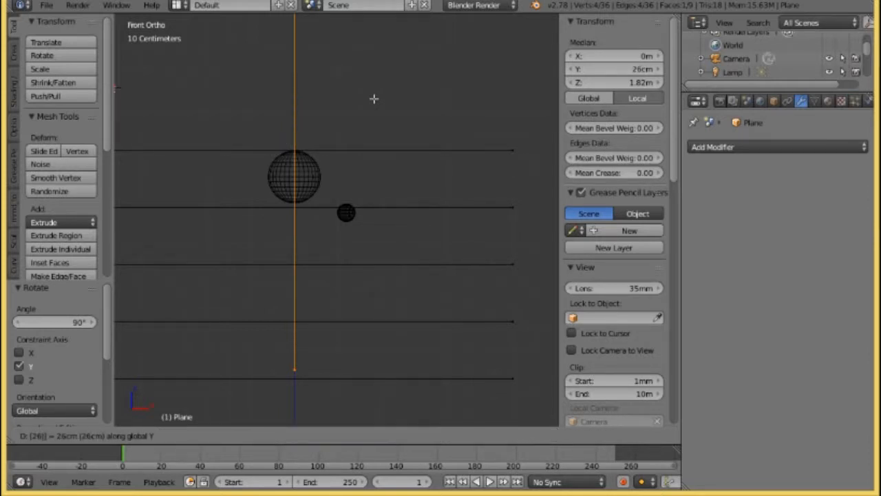
key(Return)
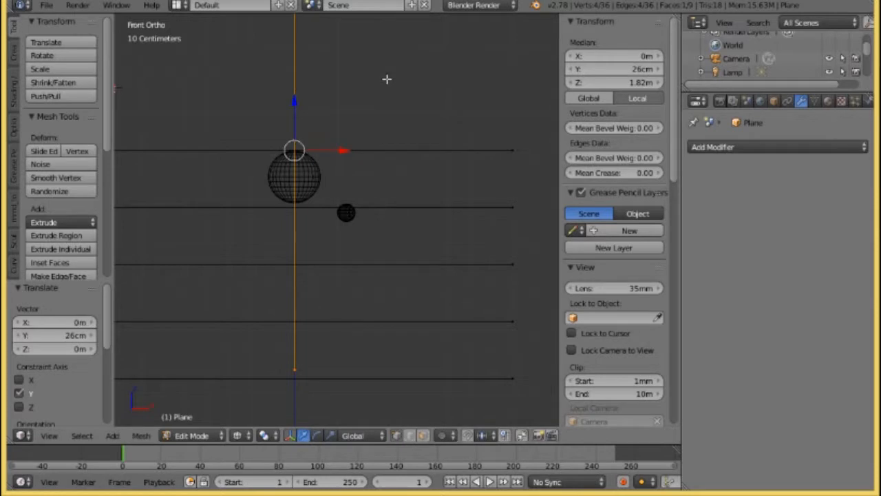
- Move the vertical plane copy 26 cm along the global X axis
key(g)
key(y)
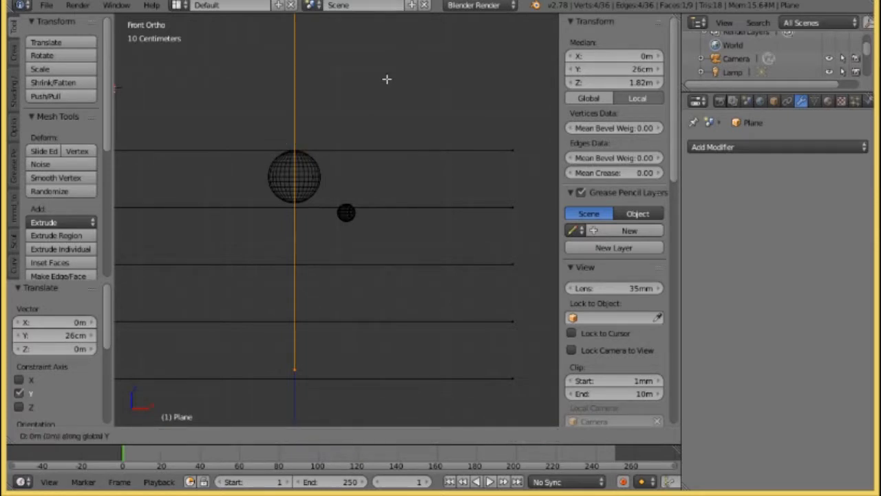
key(x)
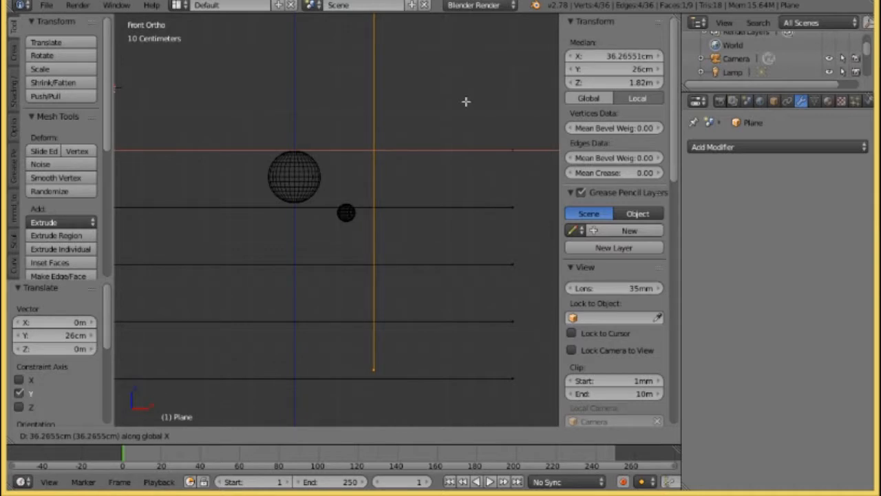
text(26)
key(Return)
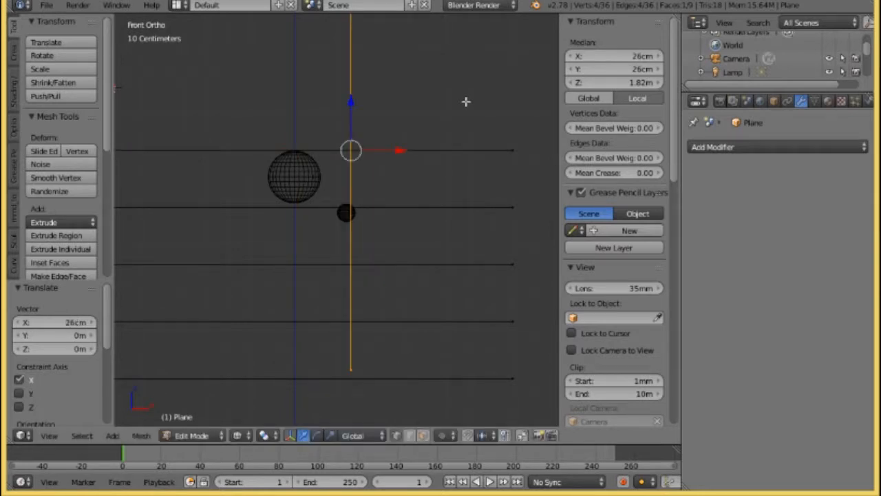
- Return the reference planes to Object Mode and select the small sphere
click(203, 438)
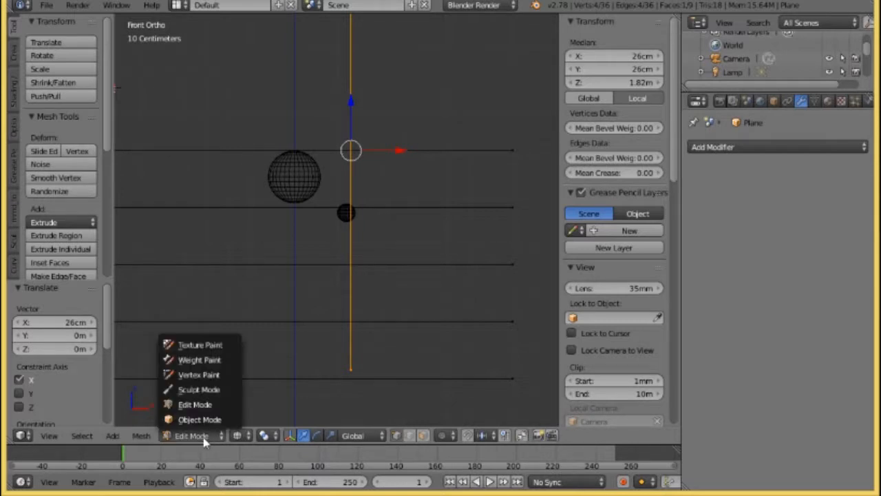
click(200, 419)
right_click(346, 214)
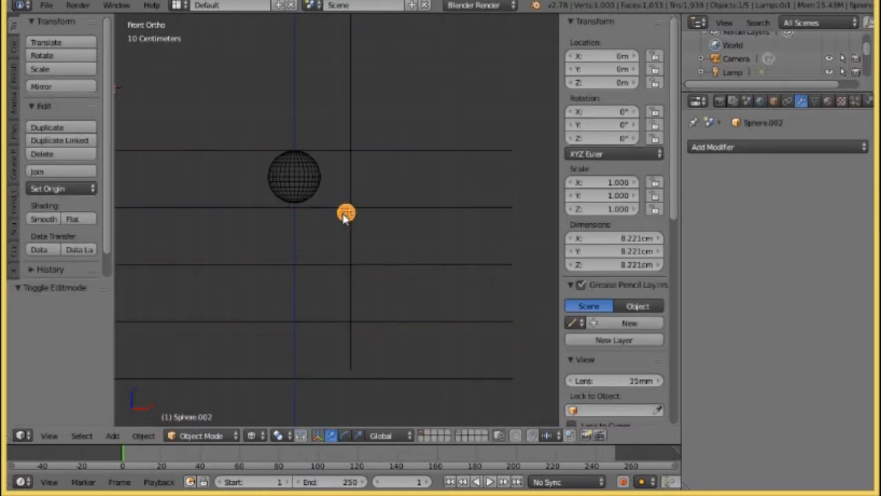
- Enter Edit Mode on the small sphere and move its mesh below the second horizontal plane, to about X 22.1 cm and Z 1.493 m
scroll(315, 234, up, 5)
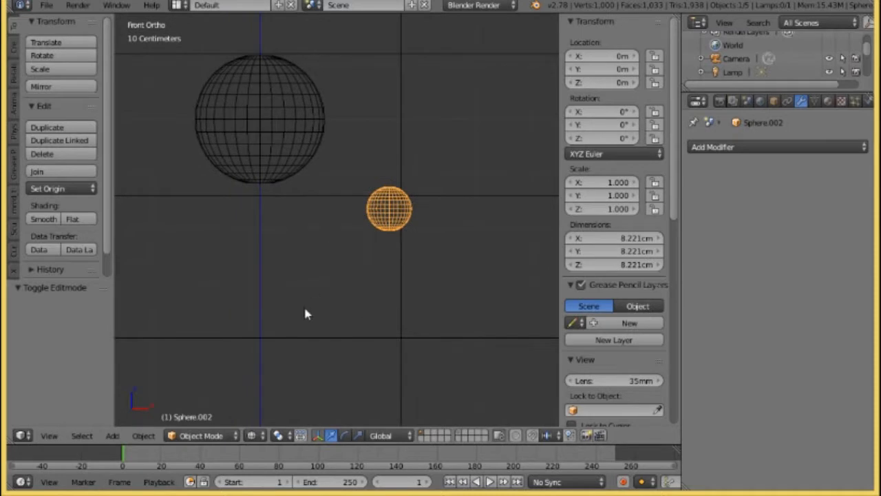
click(201, 435)
click(200, 404)
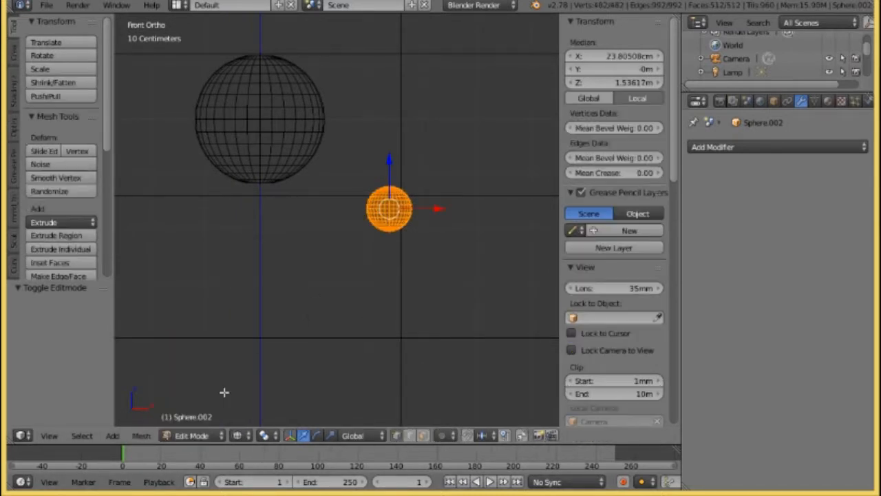
scroll(391, 190, down, 3)
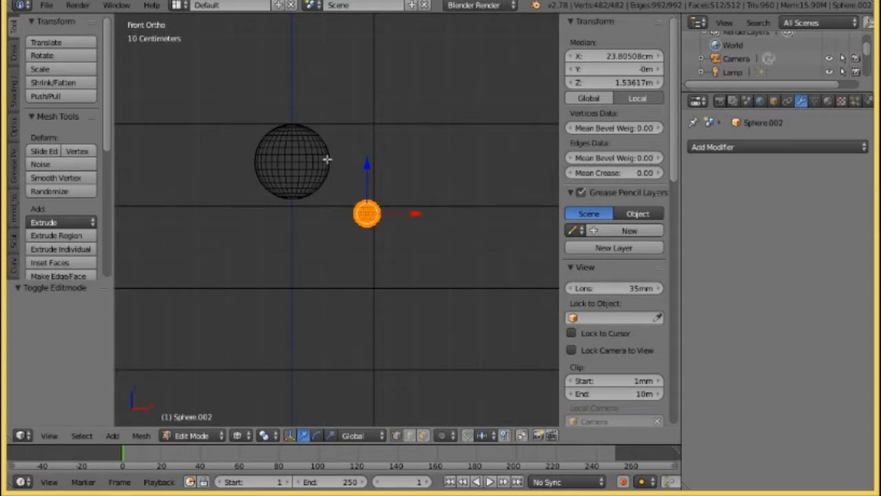
key(g)
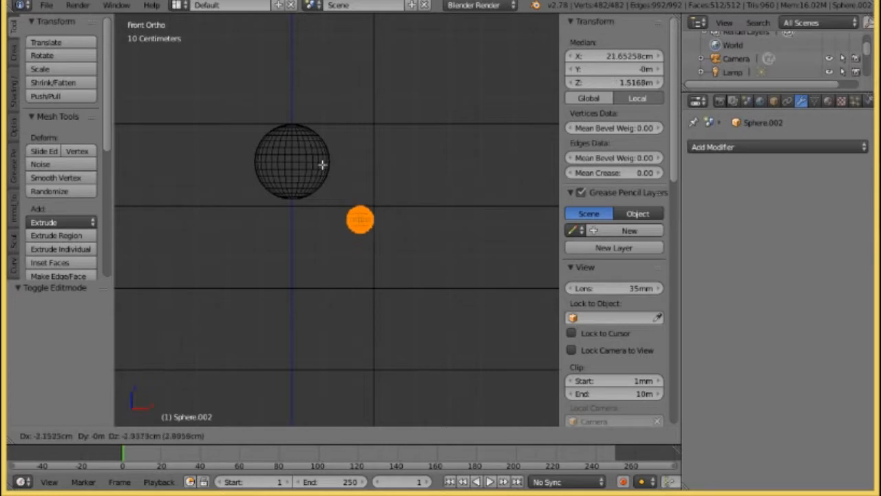
click(322, 164)
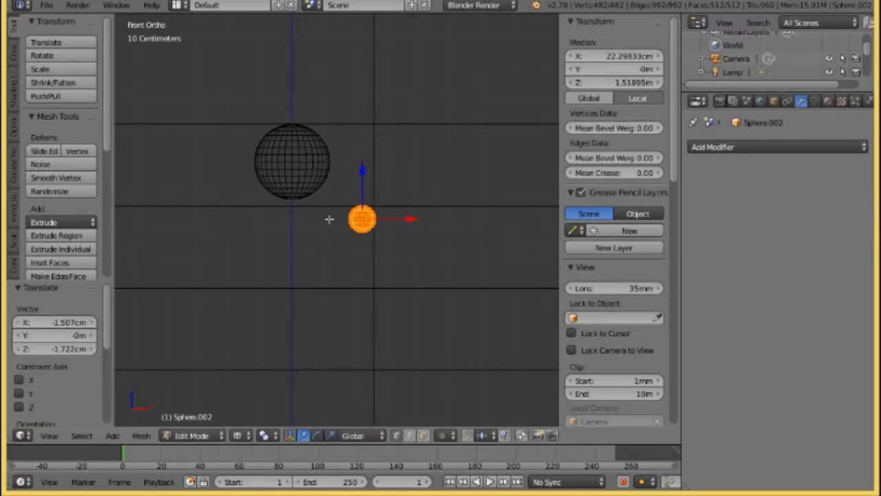
key(g)
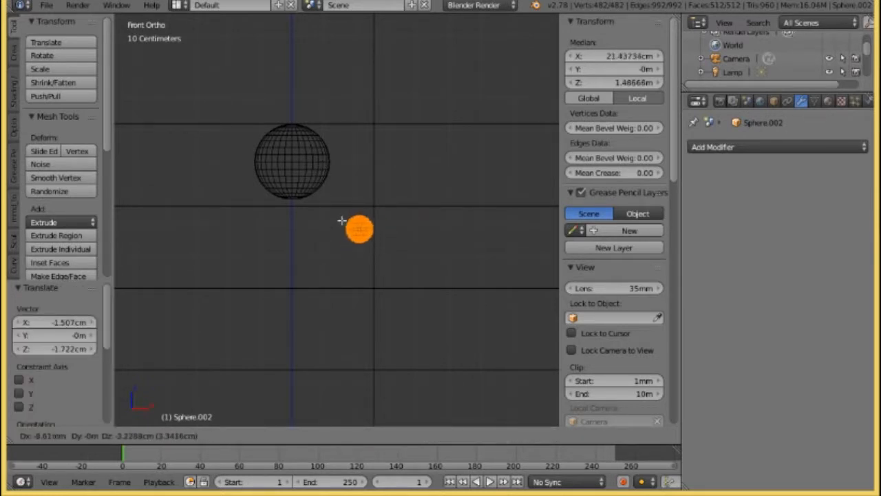
click(343, 220)
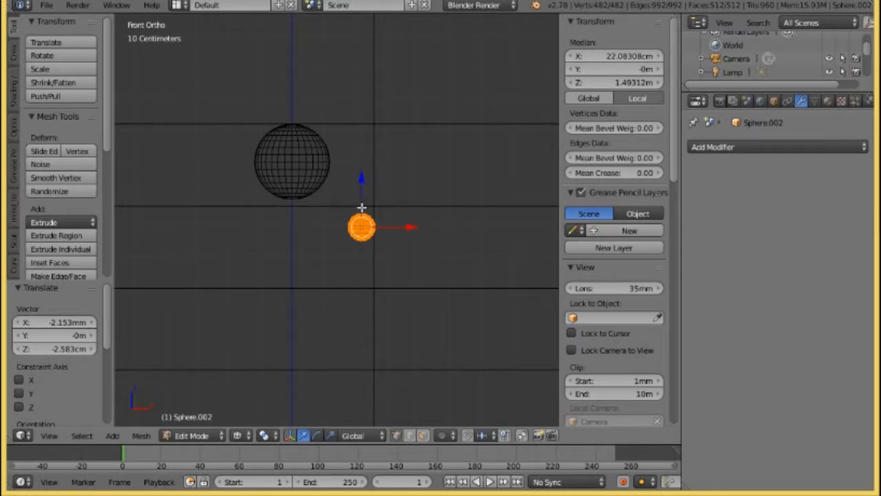
- Nudge the small sphere's mesh just inside the vertical plane, to about X 21 cm and Z 1.496 m
scroll(290, 225, up, 3)
shift+middle_drag(284, 243, 380, 222)
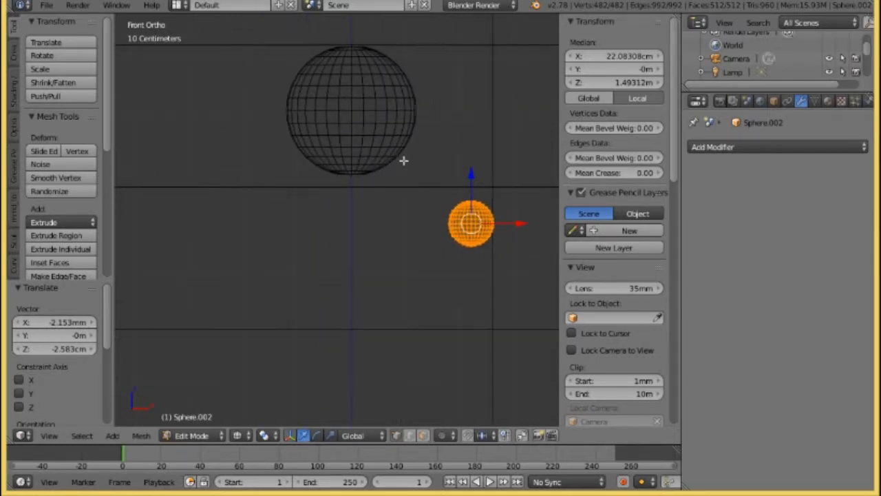
scroll(415, 170, down, 1)
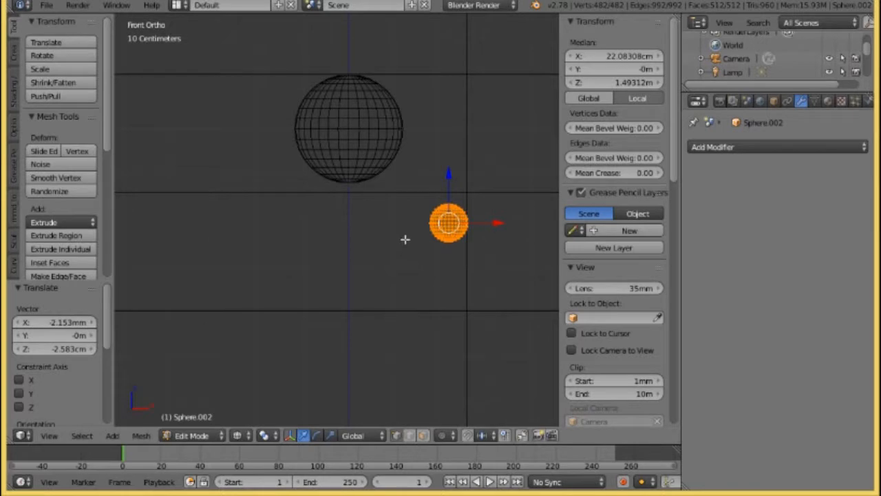
key(g)
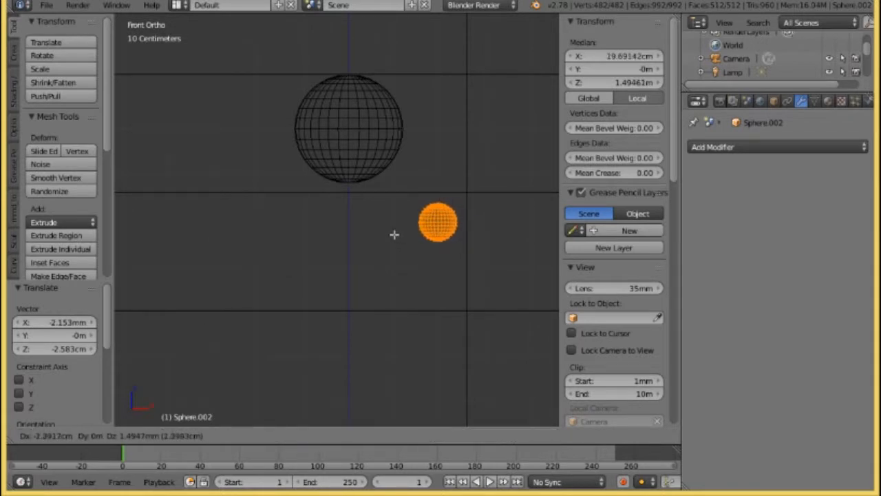
click(394, 234)
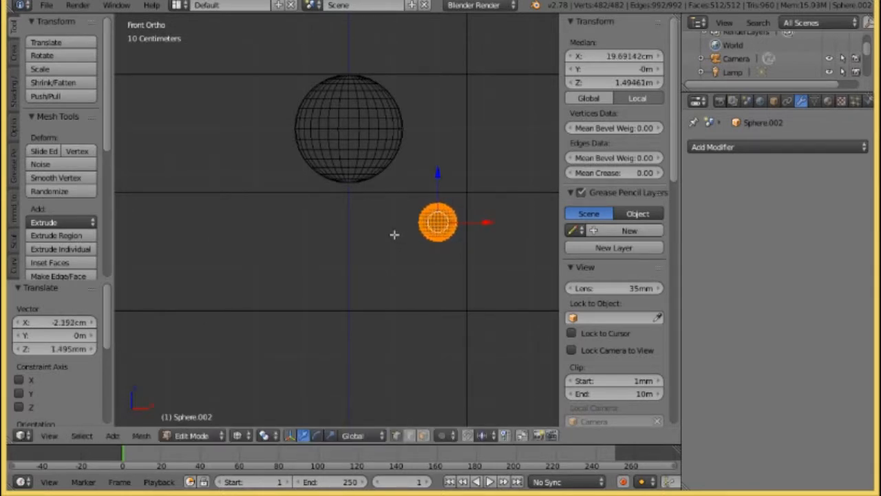
key(g)
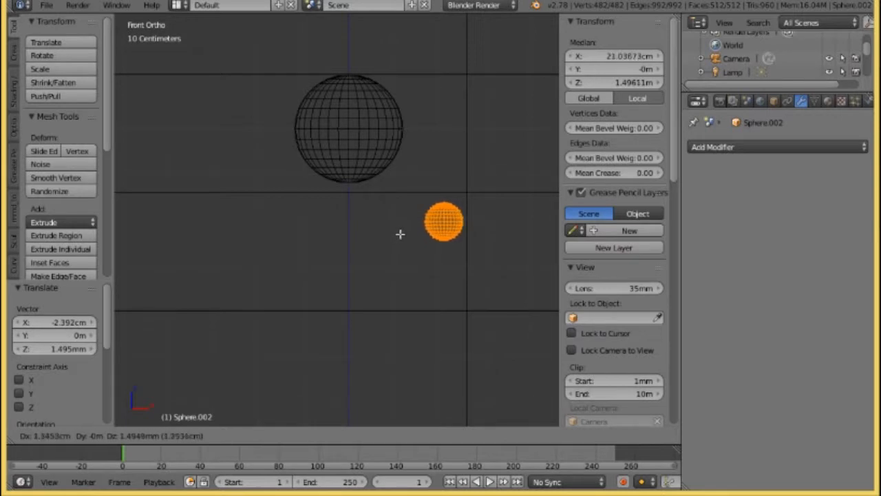
click(400, 234)
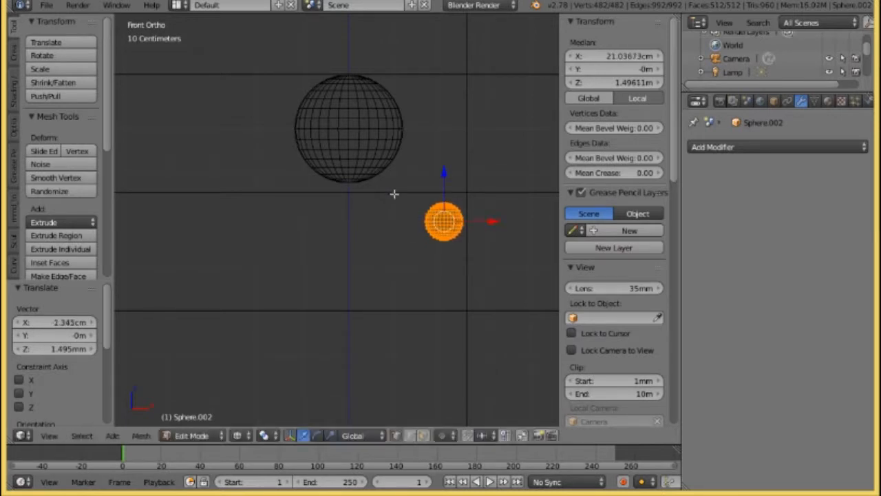
scroll(401, 126, down, 2)
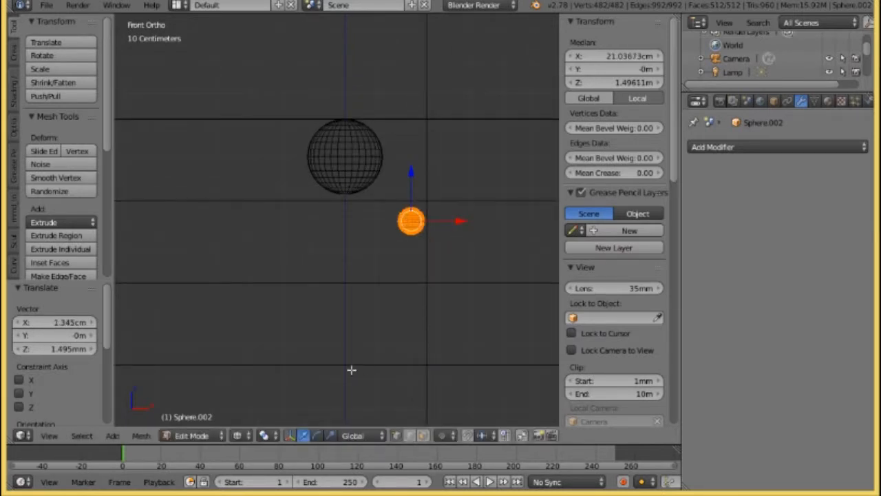
key(shift+d)
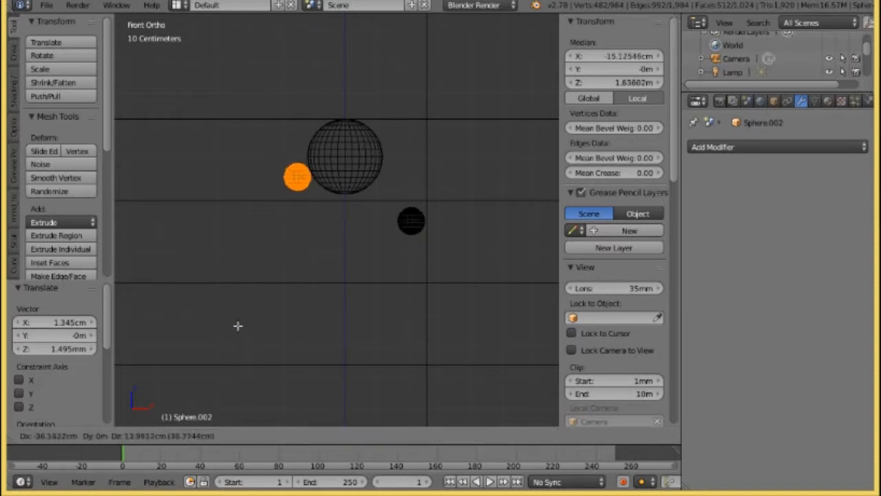
right_click(243, 324)
click(145, 436)
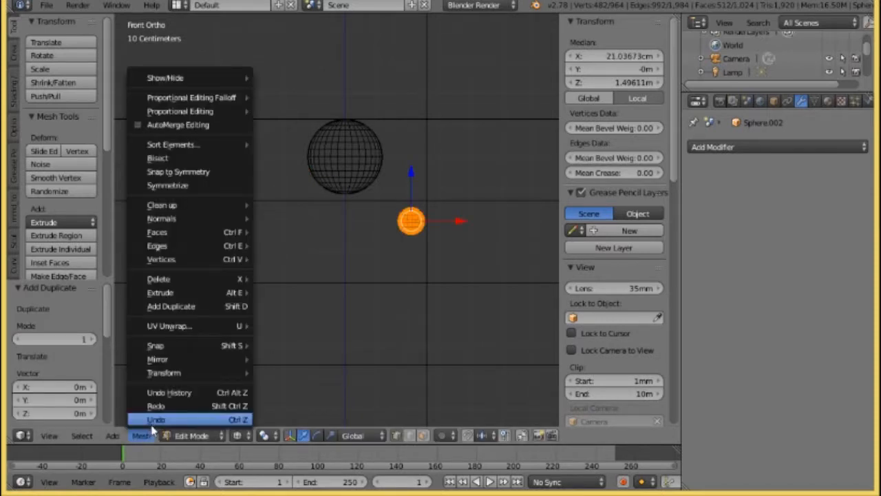
click(153, 423)
- Return to Object Mode, duplicate the small sphere in place and move the copy to layer 11
click(191, 435)
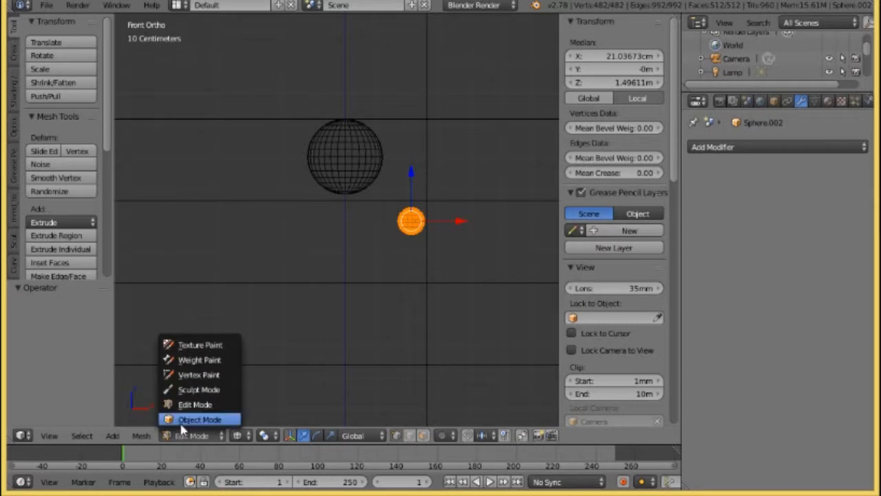
click(198, 420)
scroll(411, 246, up, 1)
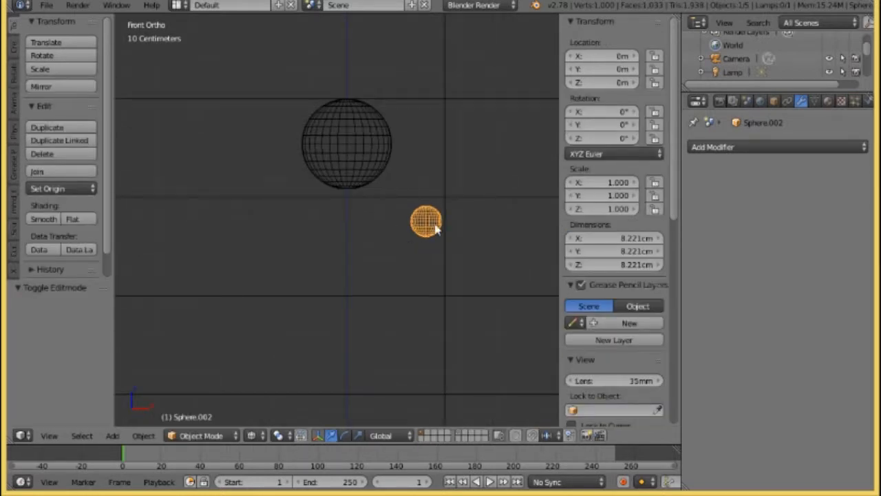
key(shift+d)
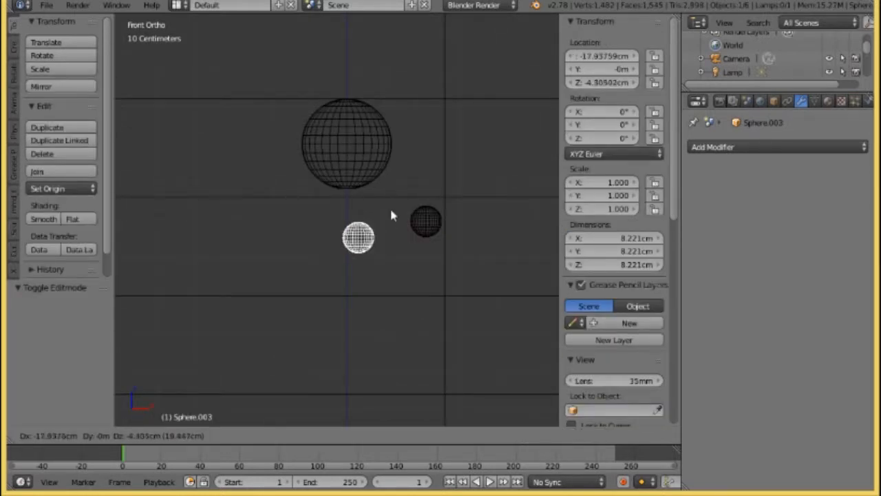
right_click(358, 219)
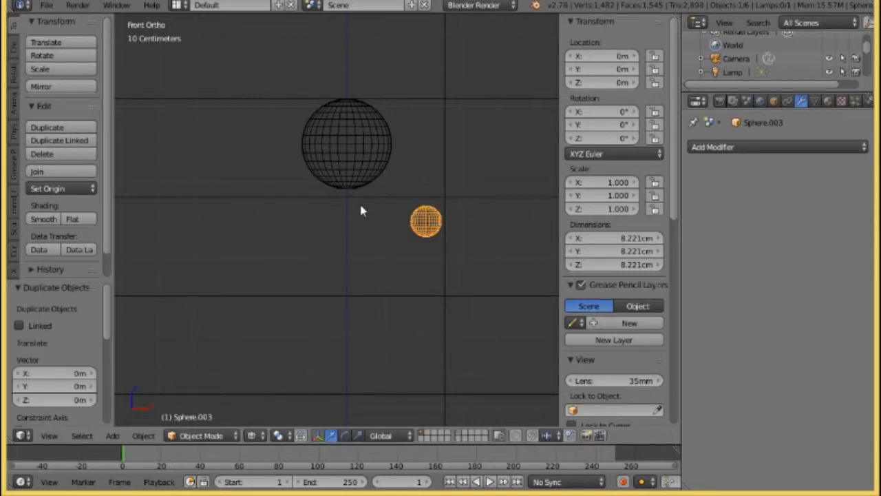
key(m)
click(522, 235)
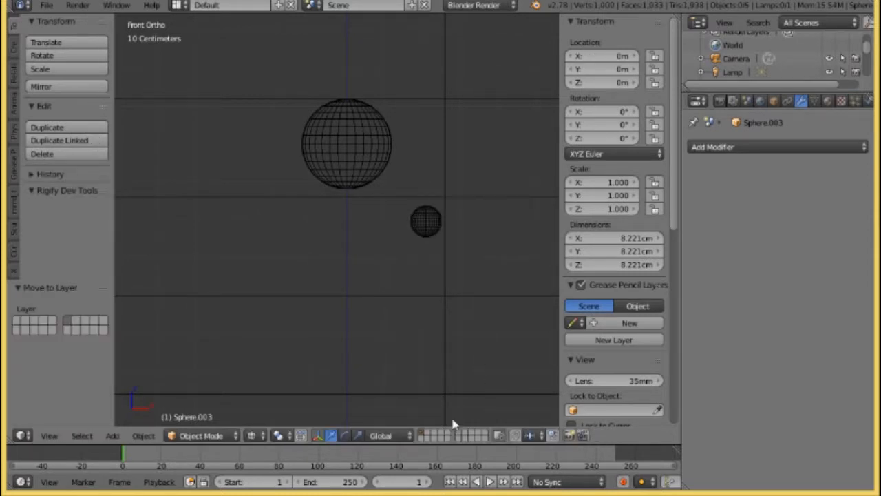
- Compare the sphere placements on layers 11 and 1, finishing on layer 11 with the small sphere copy selected
click(462, 435)
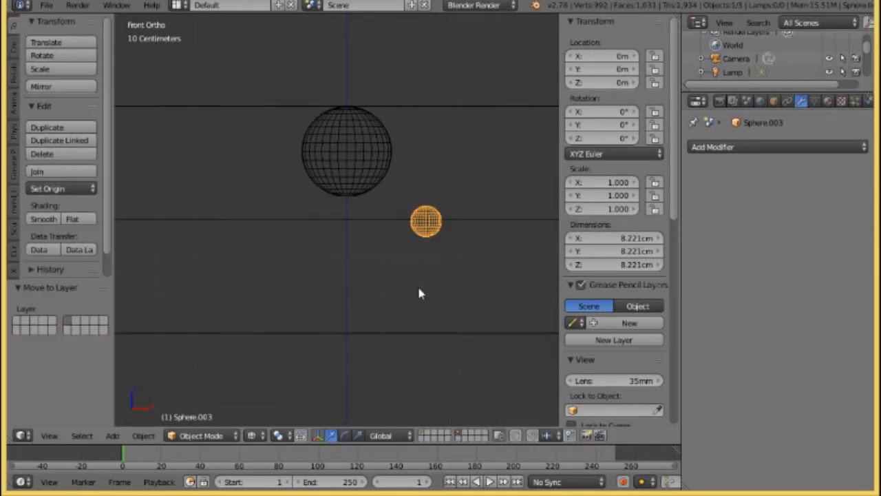
scroll(420, 293, down, 1)
scroll(391, 270, up, 2)
shift+middle_drag(392, 268, 369, 298)
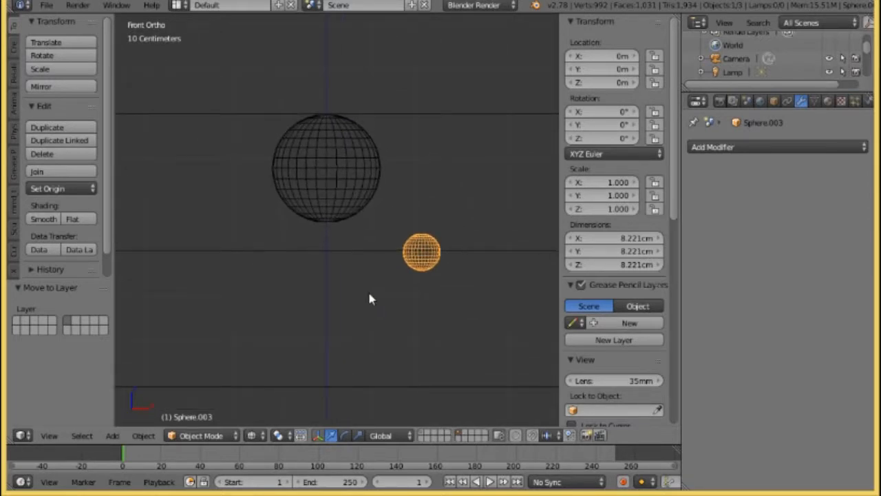
click(421, 431)
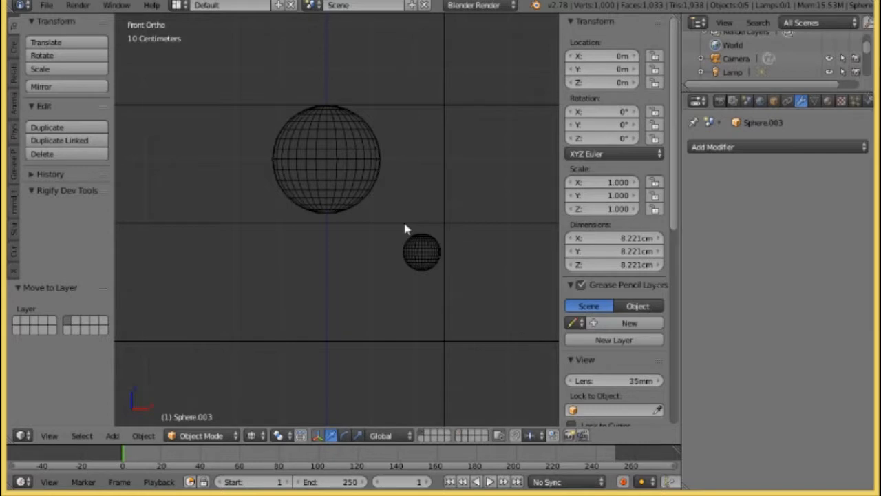
right_click(419, 248)
click(462, 438)
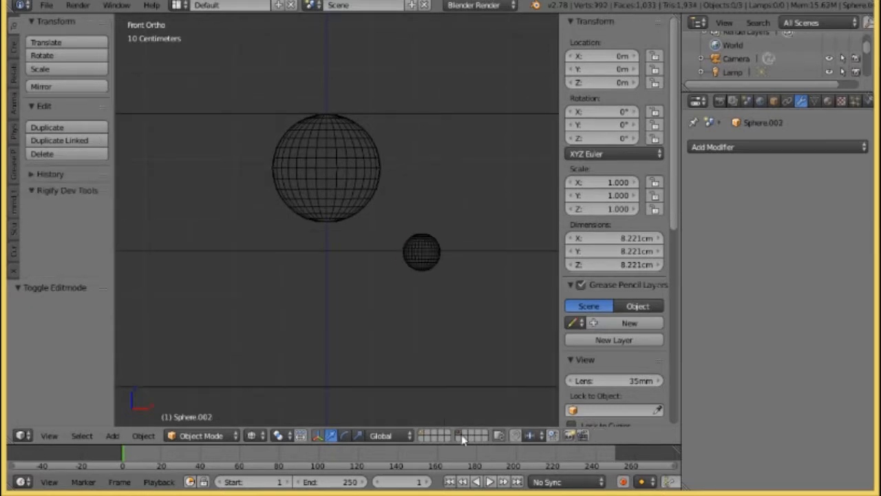
right_click(420, 252)
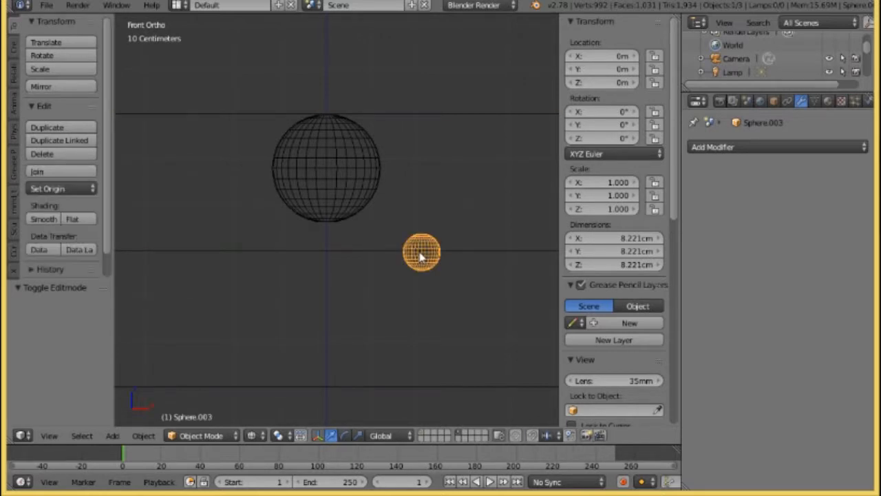
- Try moving the small sphere copy in Object Mode by about -5.2 cm in X and -8.6 cm in Z, and clear its location
scroll(399, 201, down, 1)
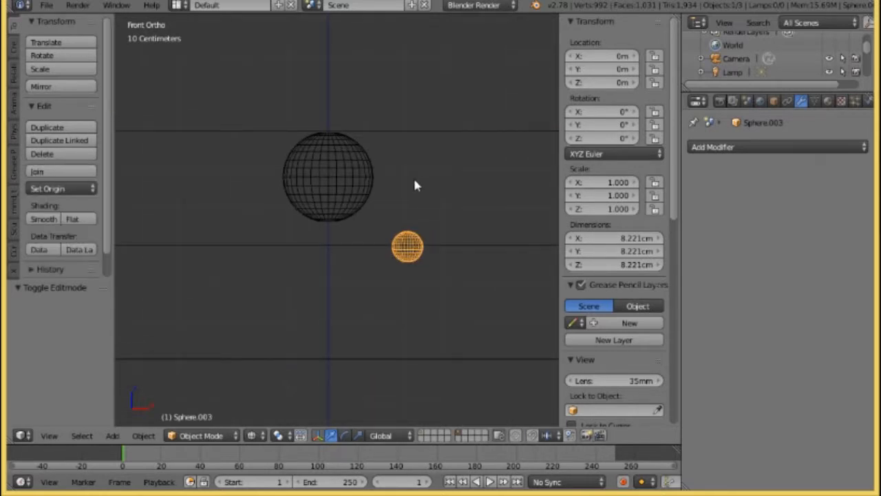
key(g)
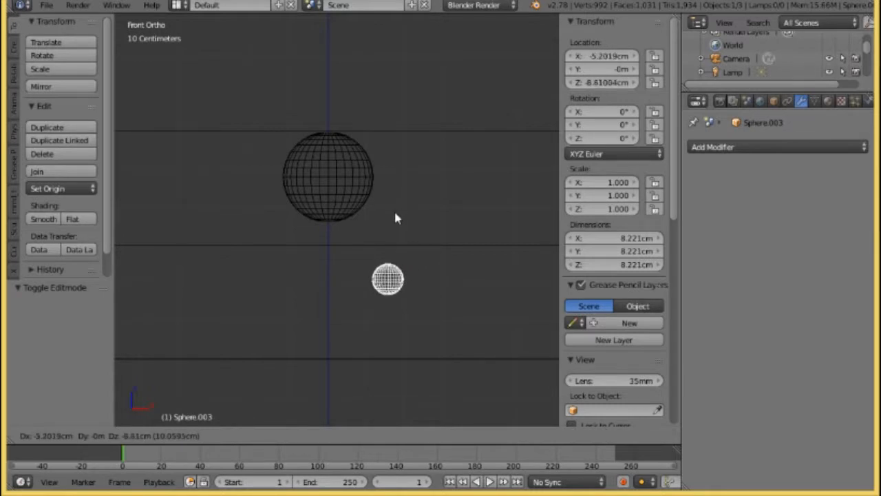
click(395, 214)
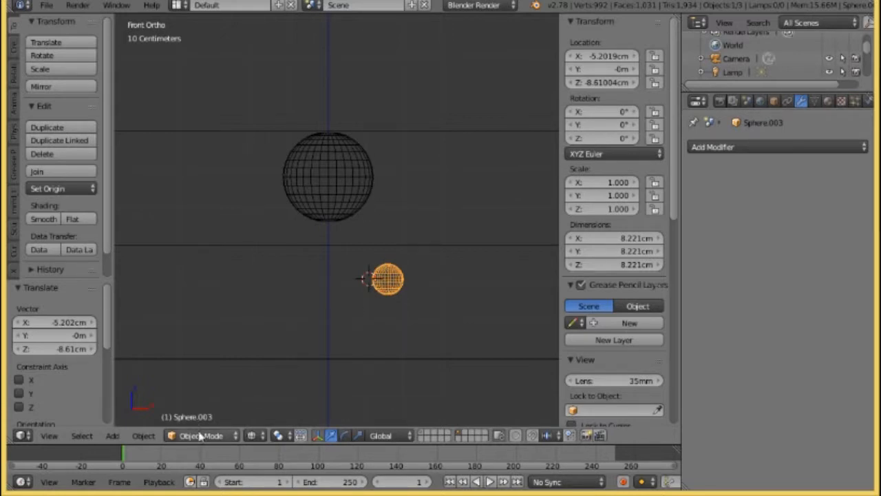
key(alt+g)
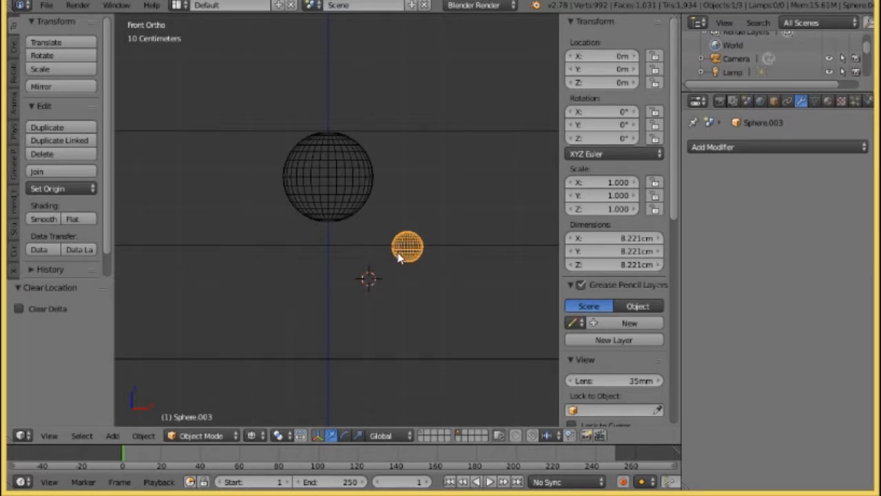
- Enter Edit Mode on the sphere copy and move its mesh beside the large sphere, about -2.7 cm in X and 18.1 cm in Z
click(204, 435)
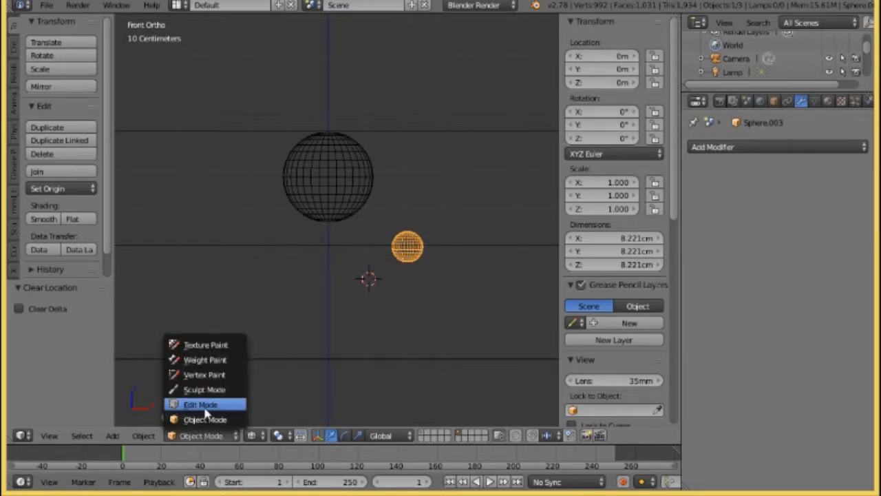
click(200, 405)
key(g)
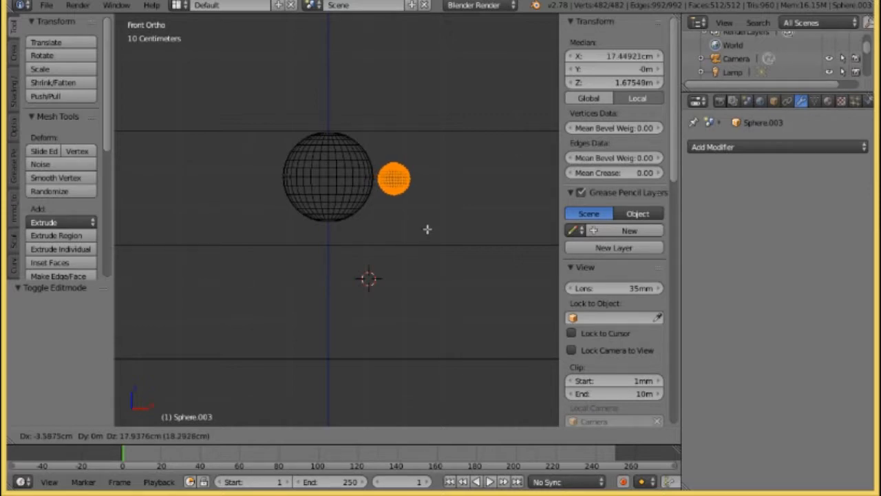
click(431, 229)
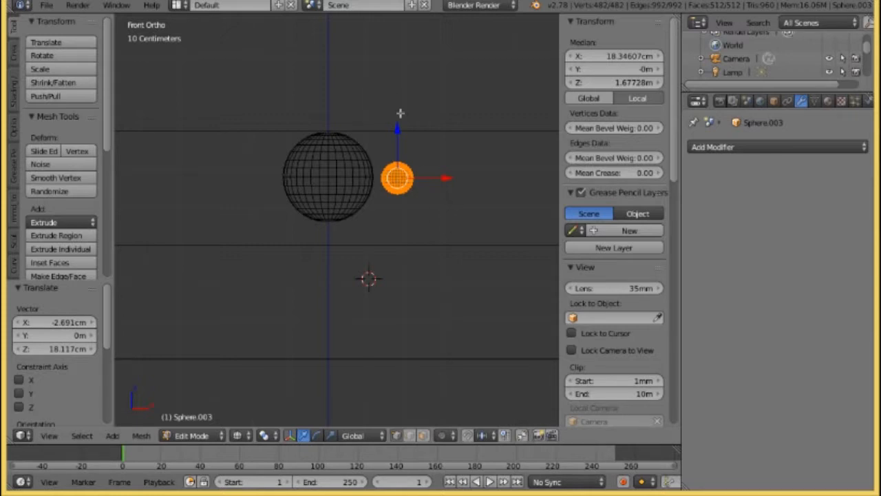
- Lower the sphere copy's mesh about 21.9 cm along global Z, to just beneath the second horizontal plane
key(g)
key(z)
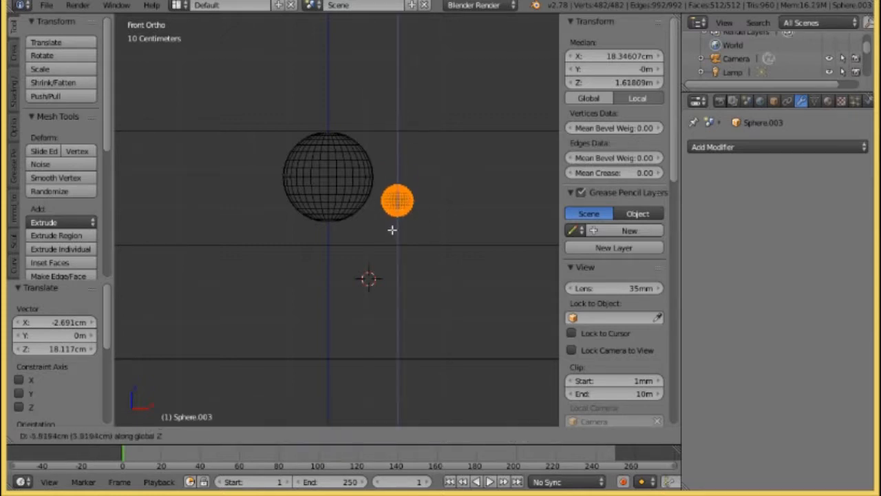
click(370, 281)
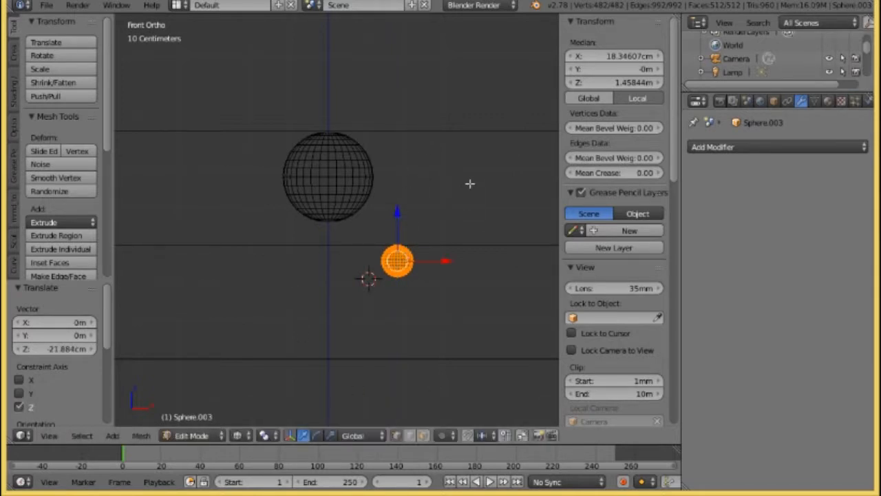
- Lower the sphere copy's mesh by about 6 cm along global Z
scroll(395, 207, down, 1)
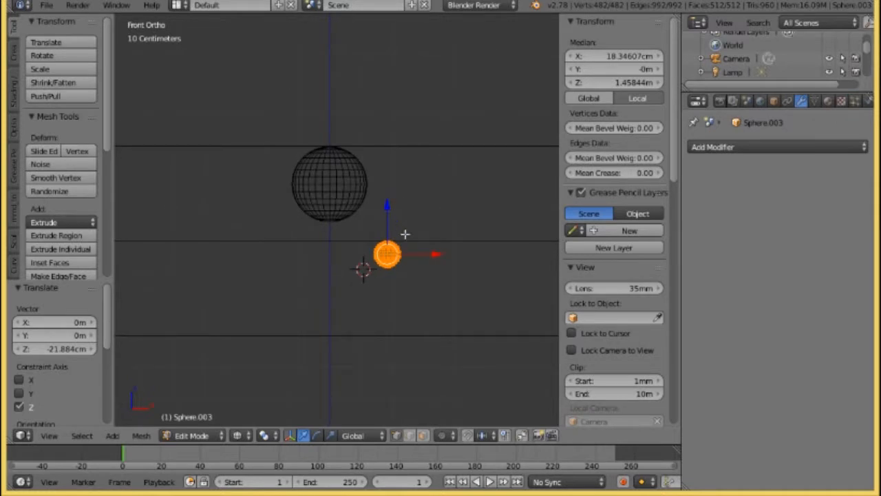
key(g)
key(z)
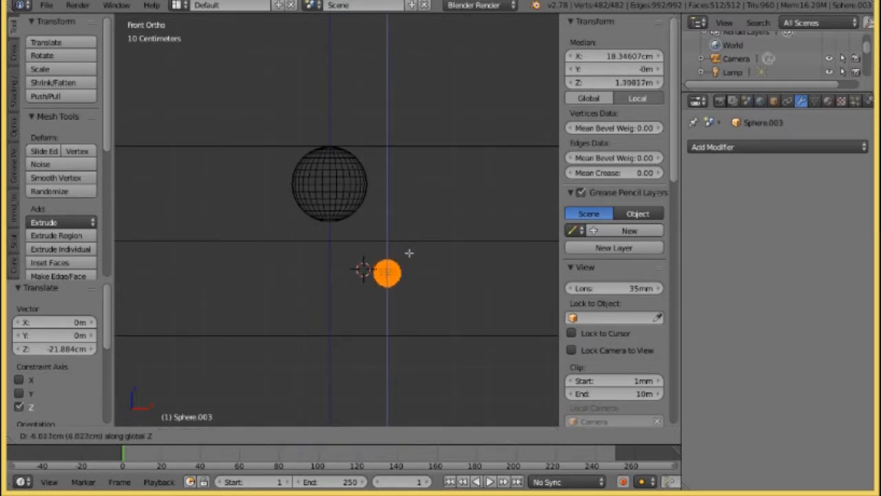
click(409, 254)
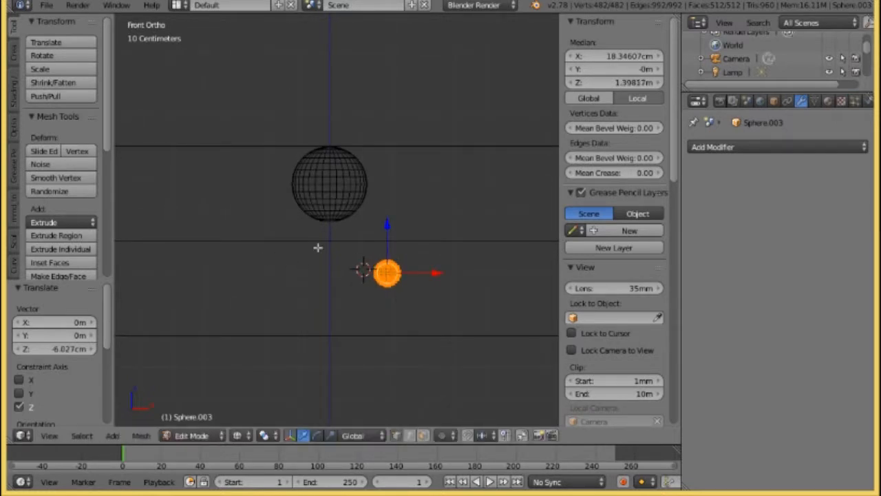
scroll(386, 235, down, 2)
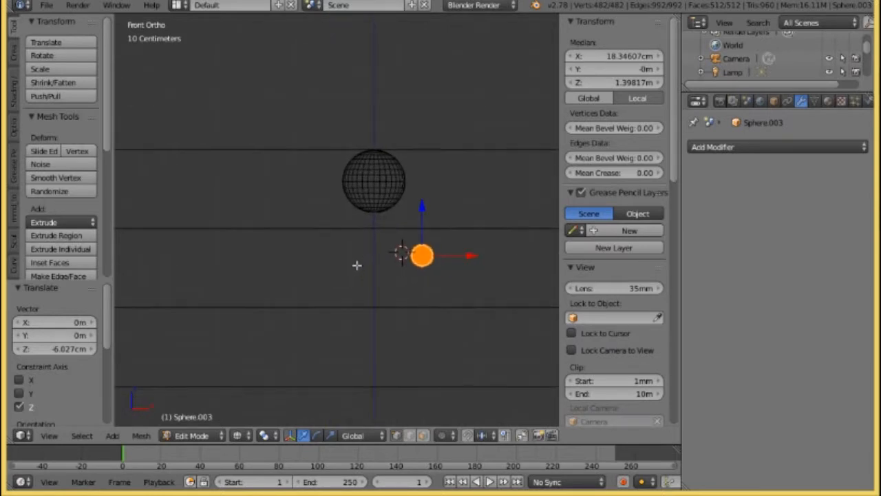
- Return the sphere copy to Object Mode and display layer 1 instead of layer 11
click(196, 435)
click(200, 419)
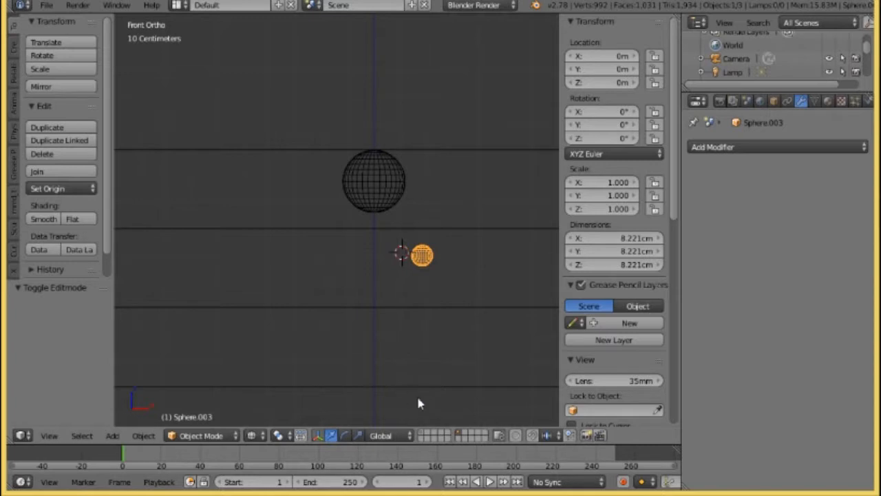
click(422, 433)
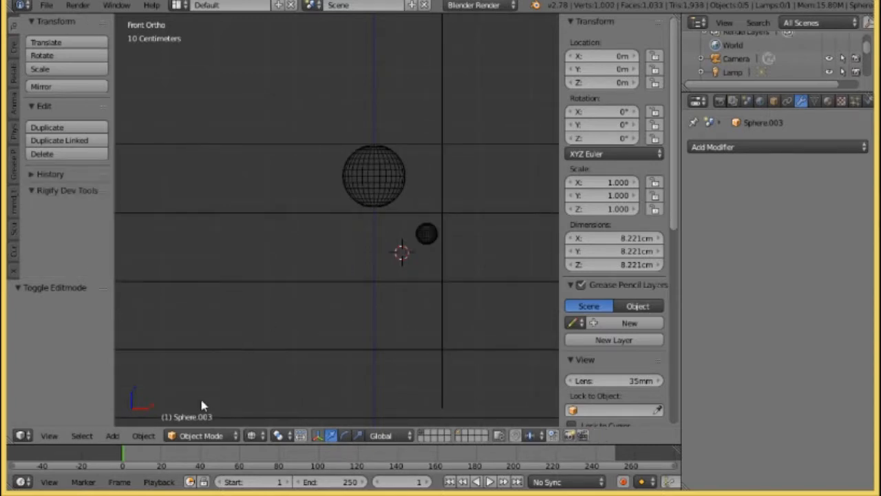
- Add a mesh cube with the default 1 m radius on layer 1
click(113, 435)
mouse_move(134, 419)
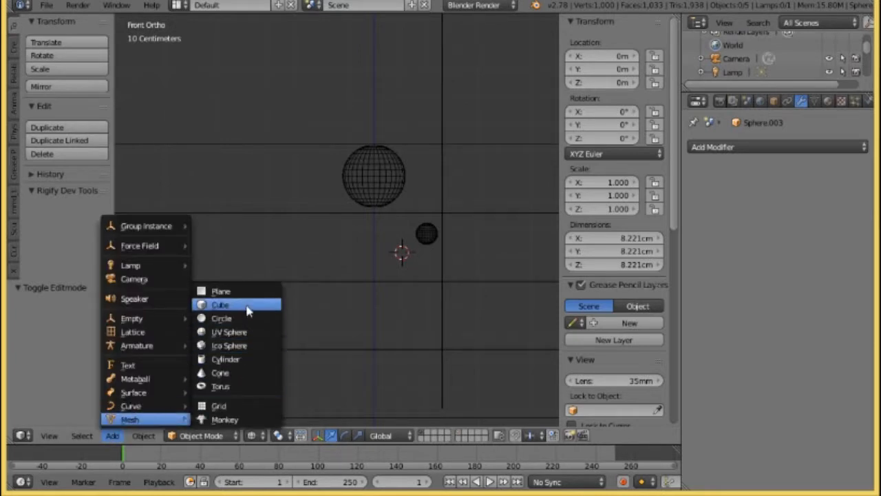
click(248, 312)
scroll(298, 248, down, 5)
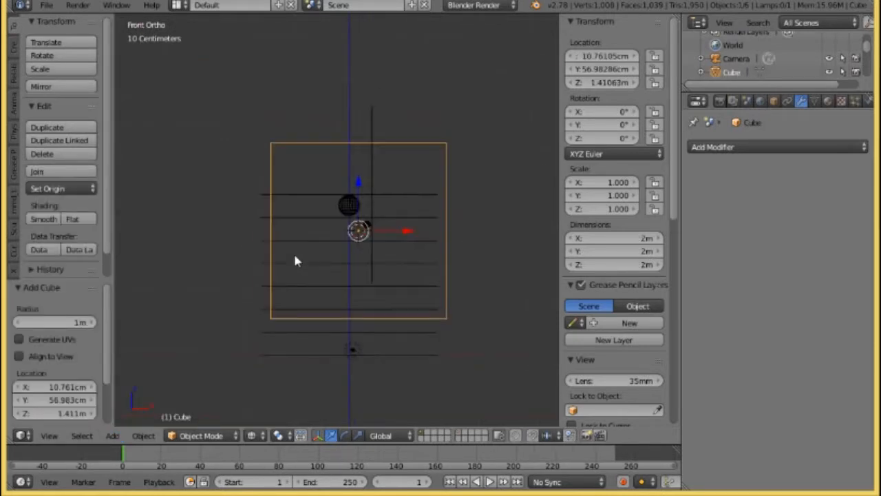
- Switch the viewport to Solid shading and clear the cube's location so it sits at the world origin
click(253, 435)
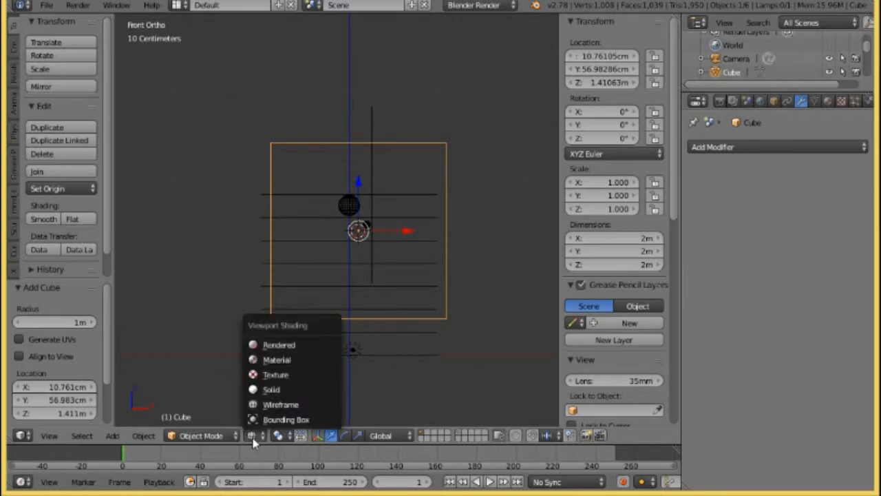
click(267, 391)
middle_drag(329, 271, 316, 275)
key(KP_1)
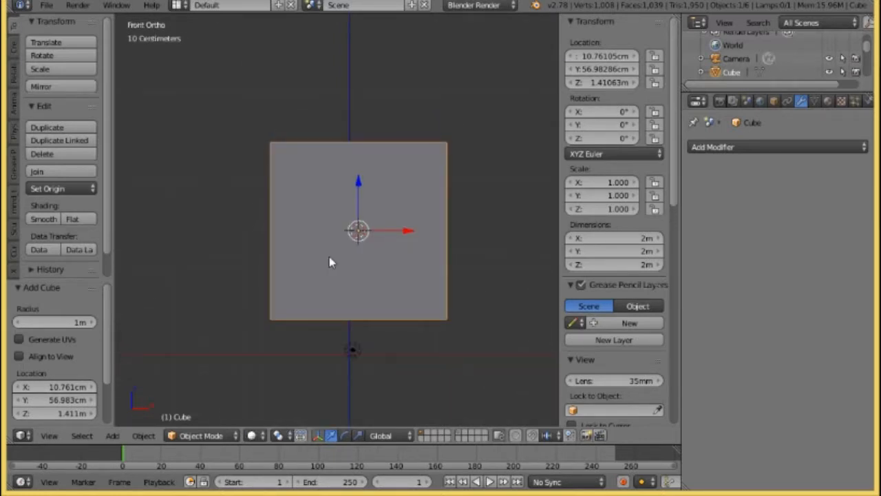
key(alt+g)
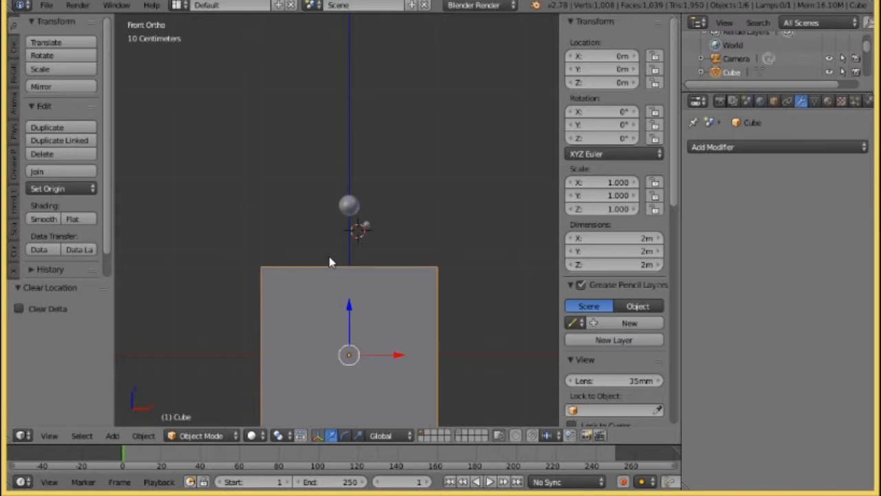
- Enter Edit Mode on the cube and add one horizontal loop cut exactly at mid-height, without sliding it
click(202, 436)
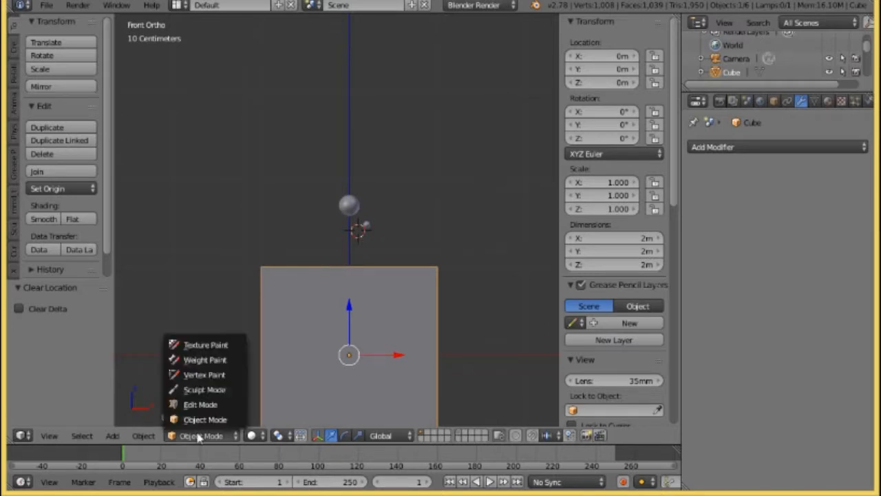
click(199, 416)
scroll(289, 205, down, 1)
scroll(288, 205, down, 1)
shift+middle_drag(258, 302, 256, 229)
scroll(457, 271, up, 3)
shift+middle_drag(457, 271, 433, 272)
scroll(433, 272, up, 2)
key(ctrl+r)
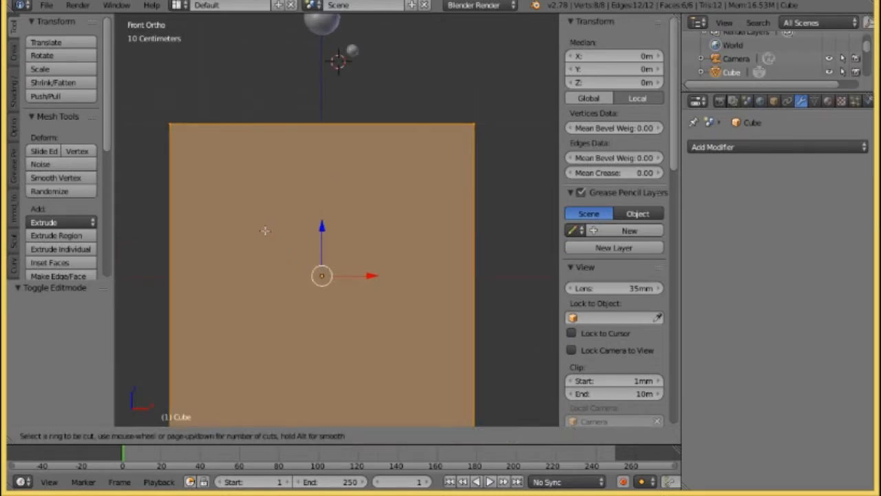
click(475, 225)
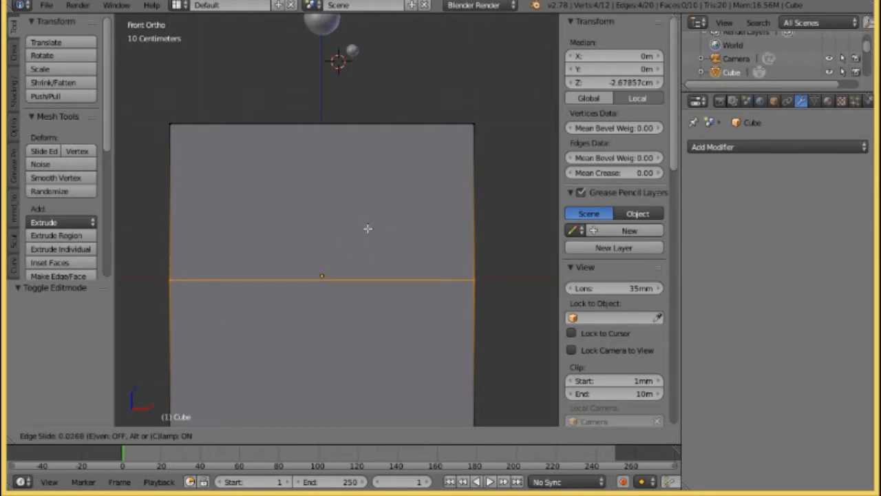
right_click(381, 242)
scroll(424, 237, down, 2)
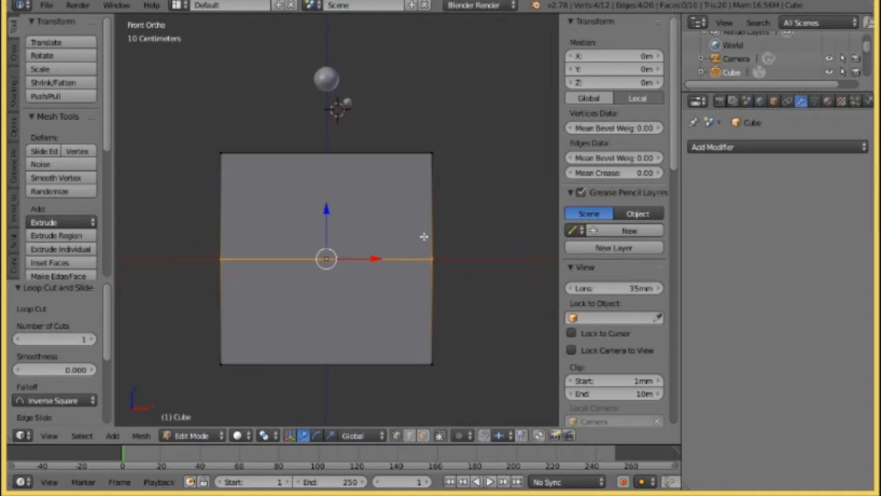
- Add a centred vertical loop cut that divides the cube's front face into equal halves along X
middle_drag(472, 240, 324, 268)
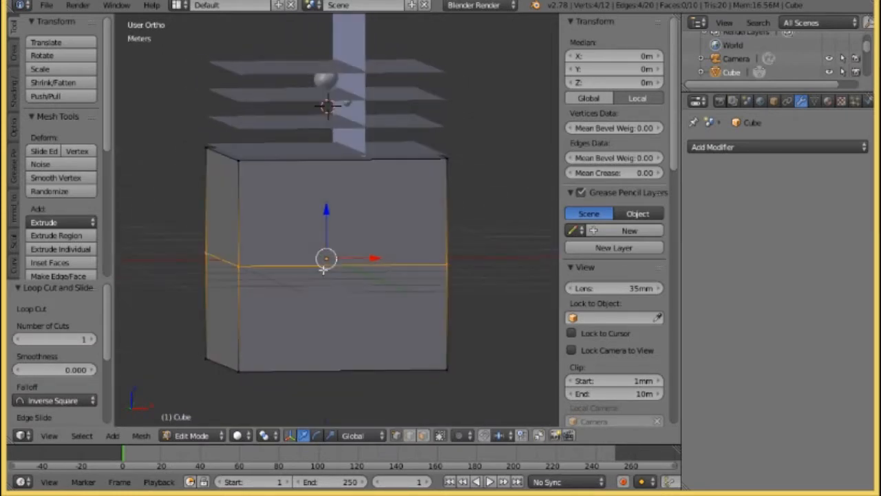
key(ctrl+r)
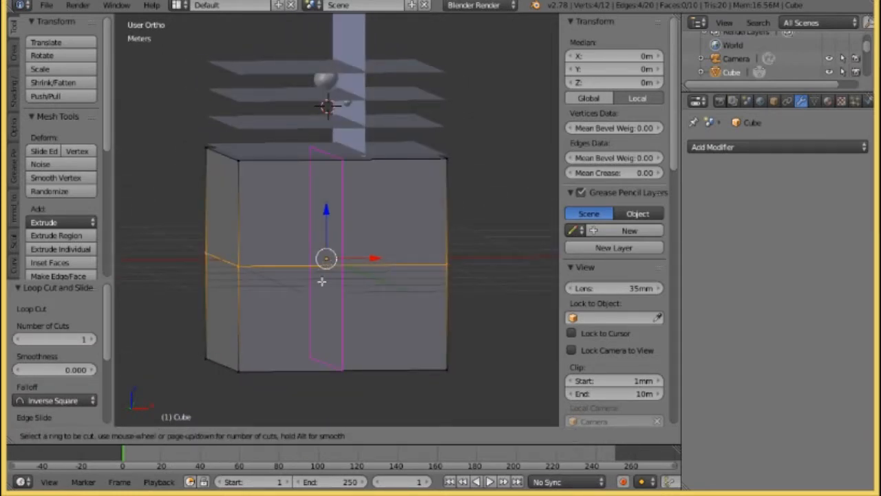
click(327, 259)
right_click(320, 286)
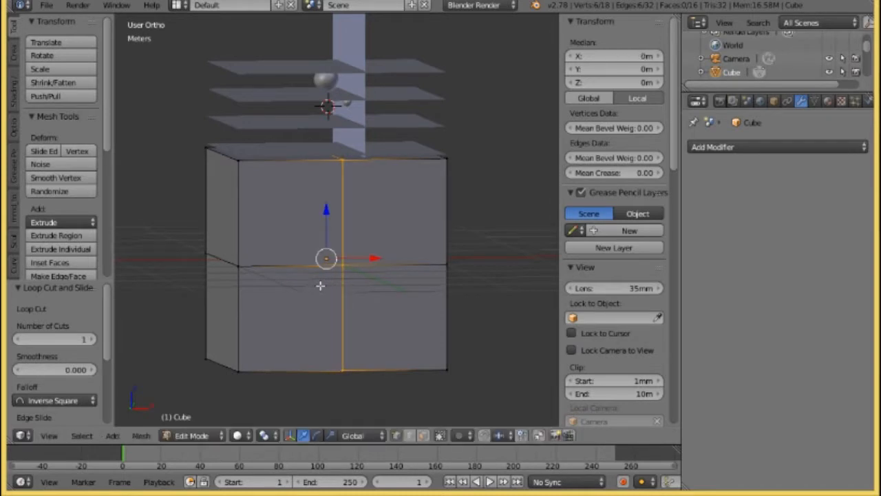
- Add a centred vertical loop cut across the cube's side faces, halving it along Y
middle_drag(276, 291, 300, 290)
key(ctrl+r)
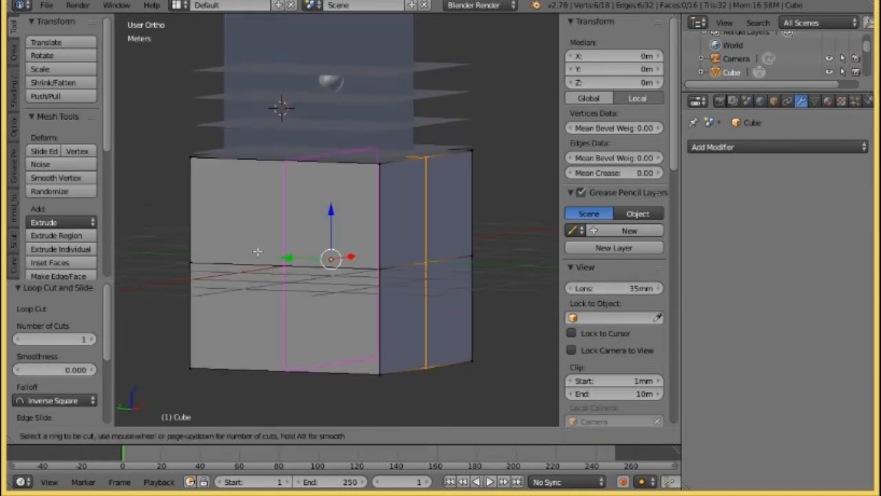
right_click(271, 243)
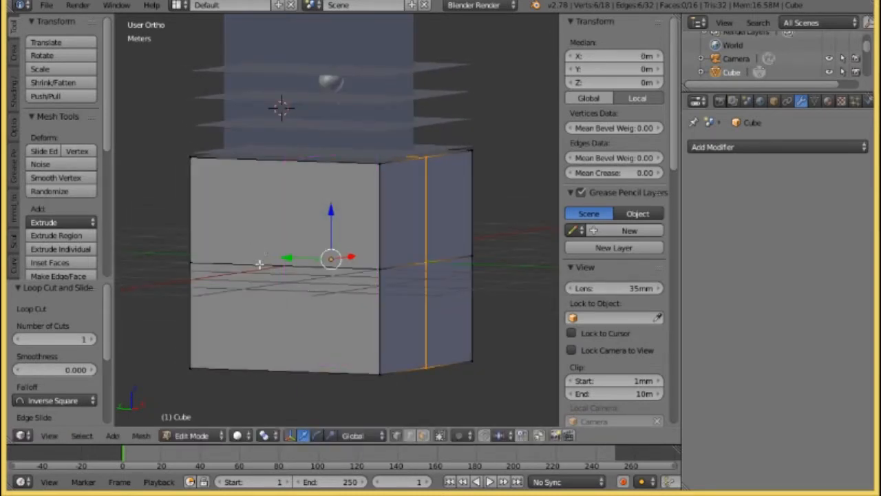
key(ctrl+r)
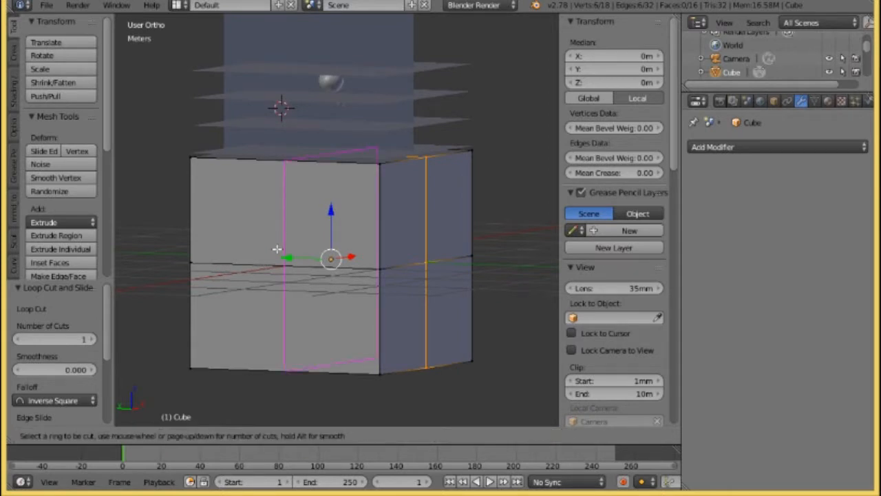
click(276, 249)
right_click(267, 236)
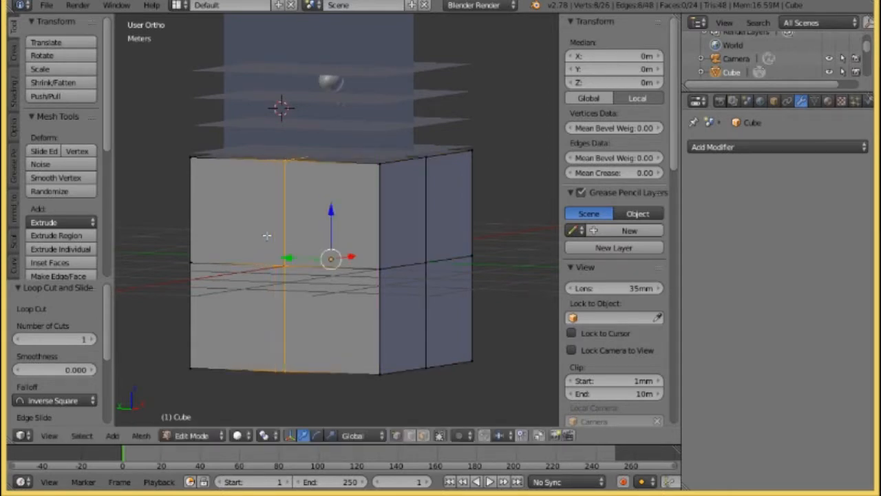
middle_drag(346, 263, 275, 266)
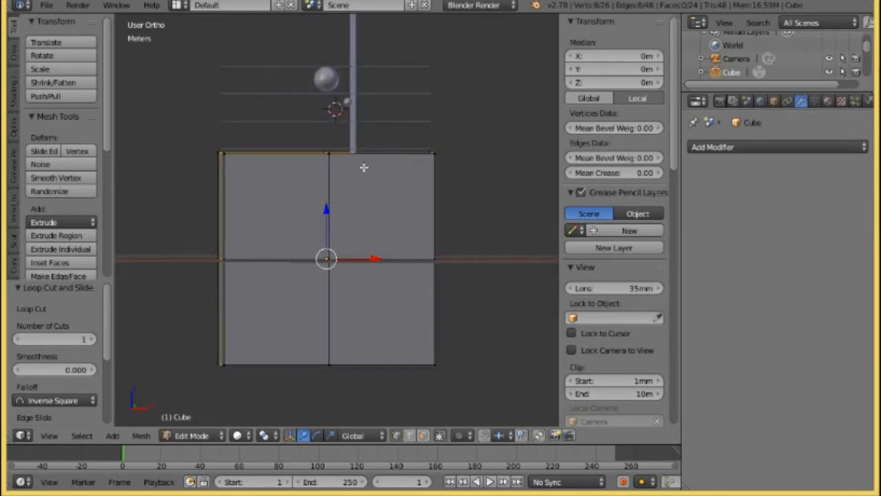
middle_drag(320, 233, 283, 269)
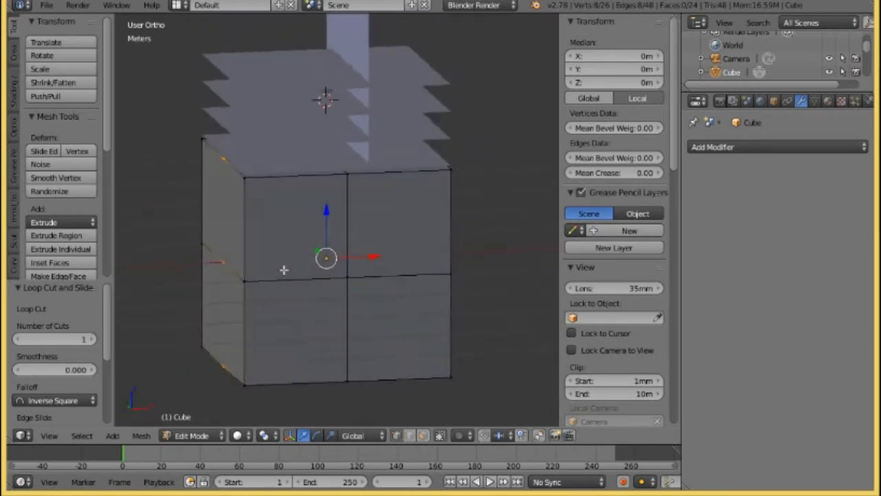
- In front wireframe view, box-select the vertices on the cube's negative X side and delete them
key(KP_1)
scroll(270, 249, down, 2)
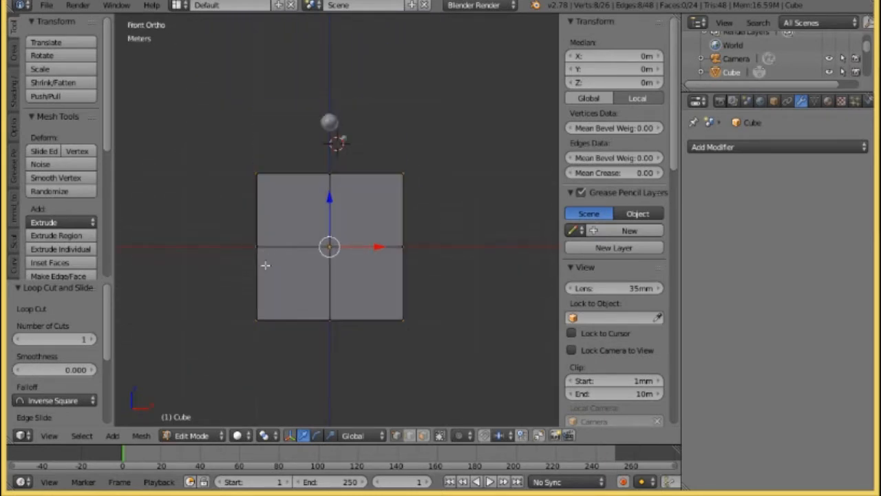
key(z)
key(a)
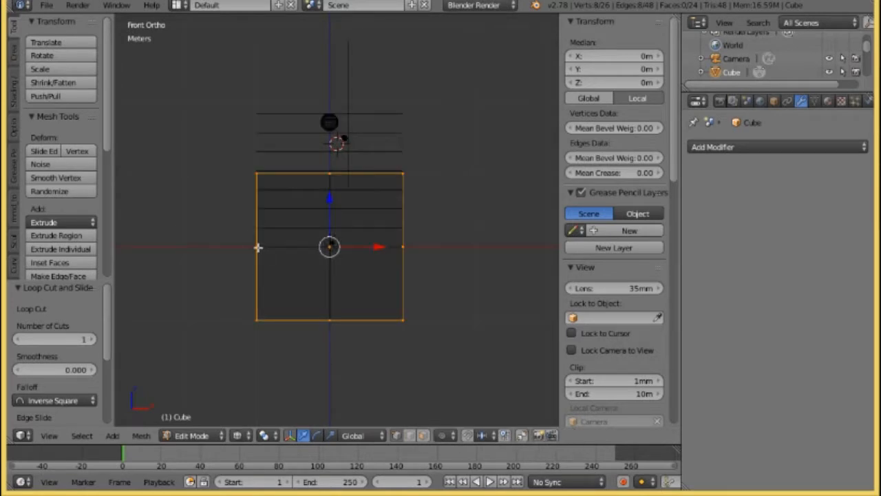
key(a)
key(b)
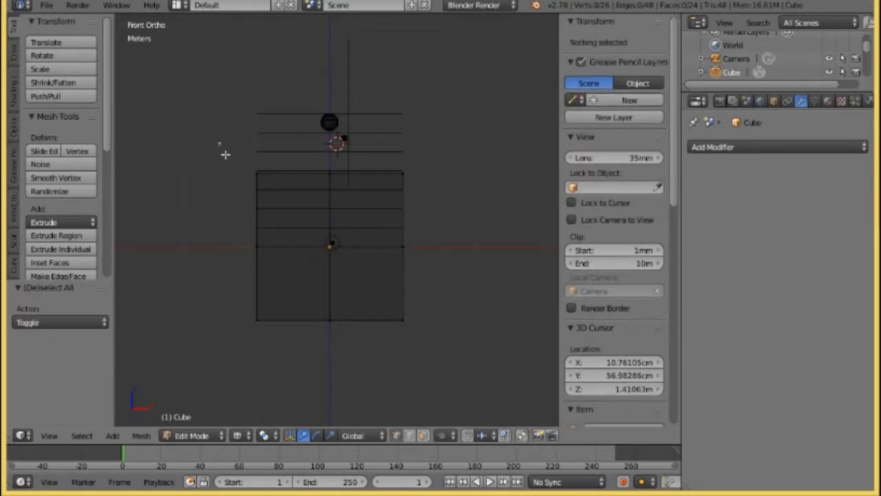
drag(218, 142, 284, 355)
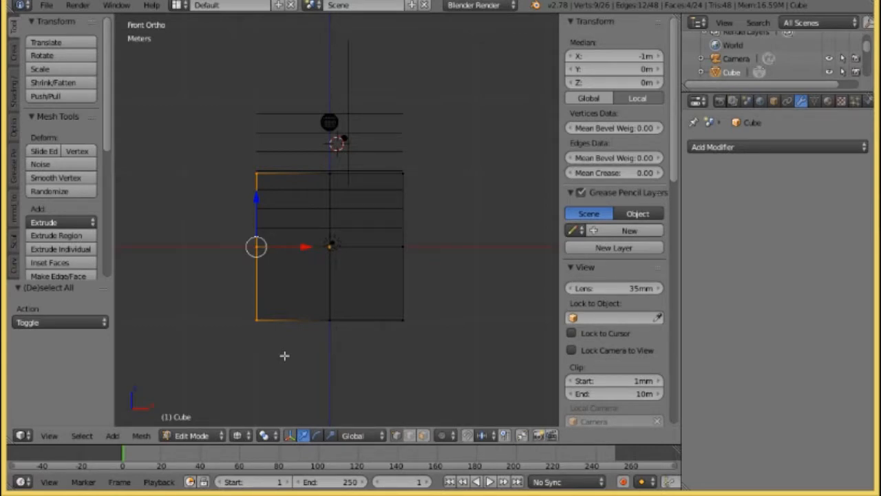
key(x)
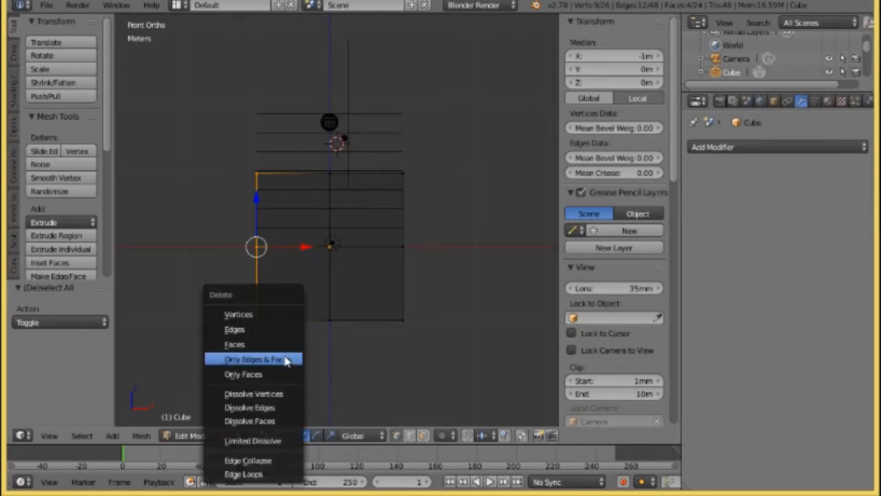
click(265, 315)
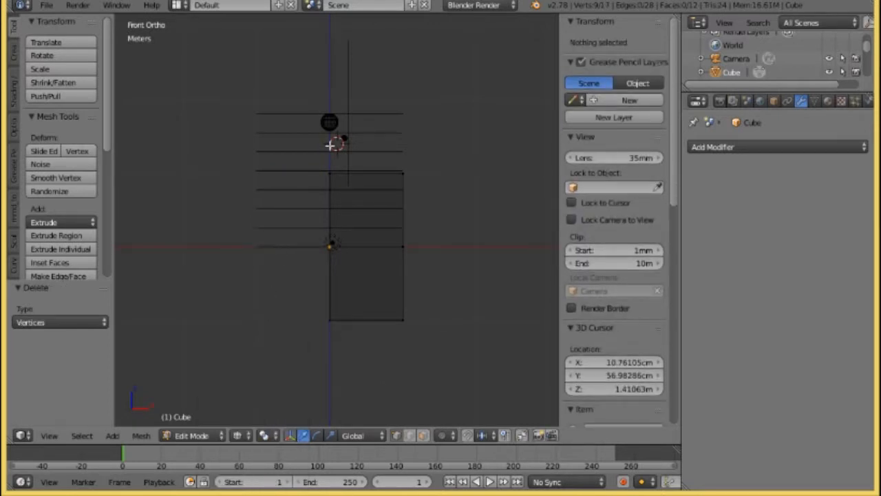
- Select the remaining half cube and add an X-axis Mirror modifier with Clipping and the edit-cage display enabled
key(a)
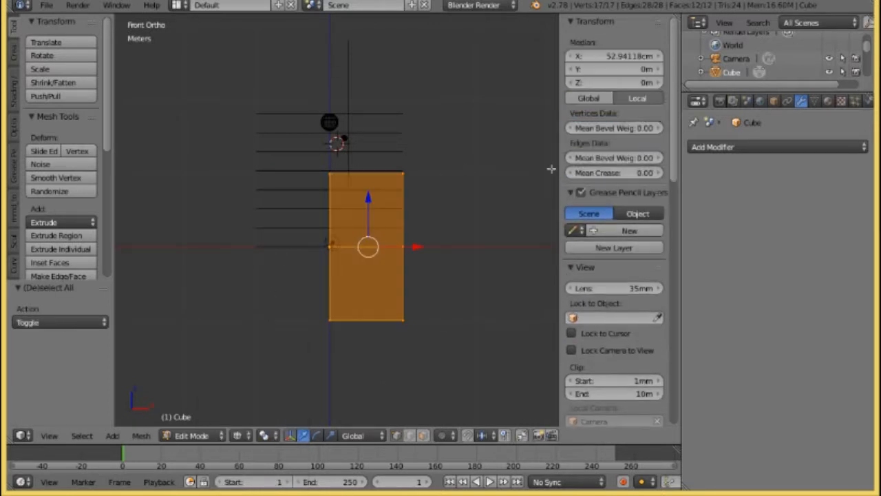
click(792, 150)
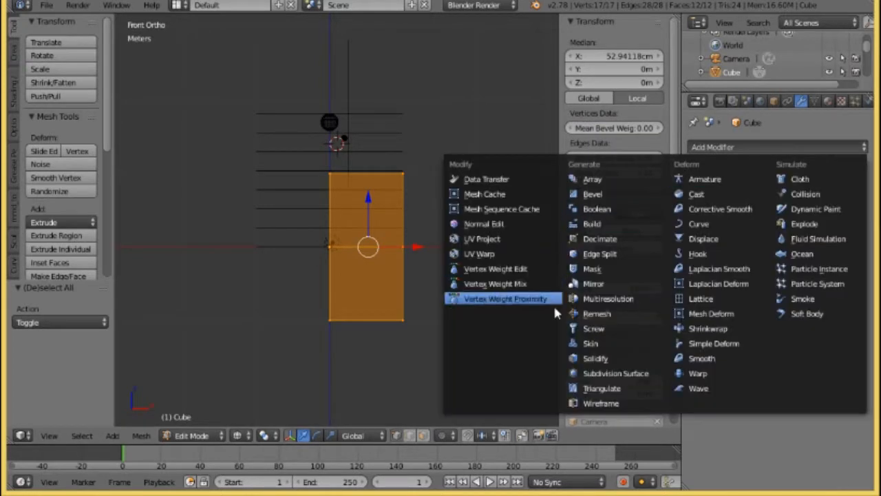
click(599, 281)
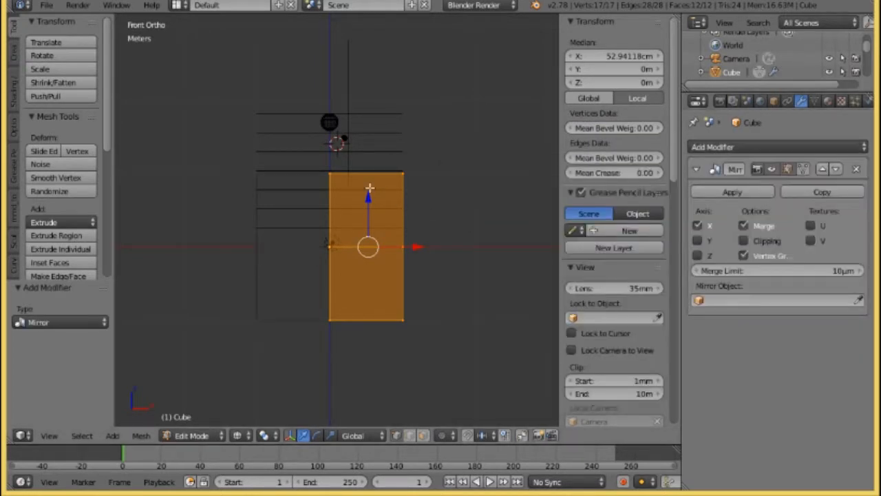
click(768, 241)
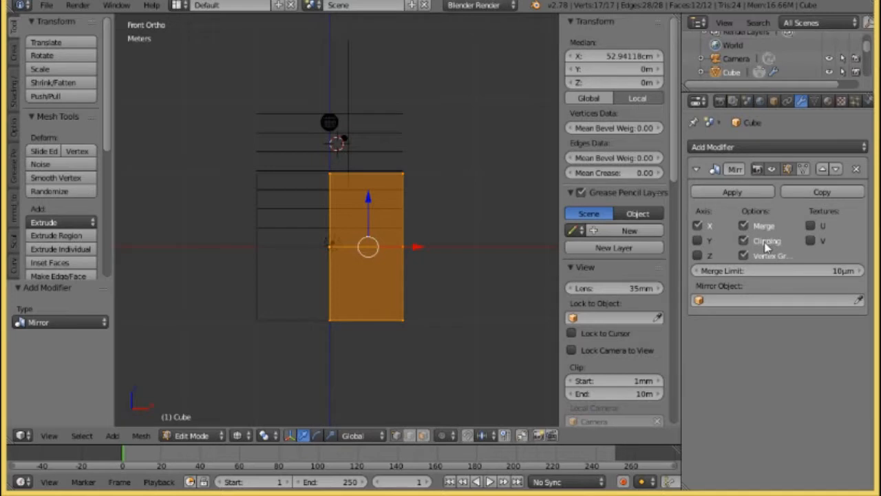
click(804, 170)
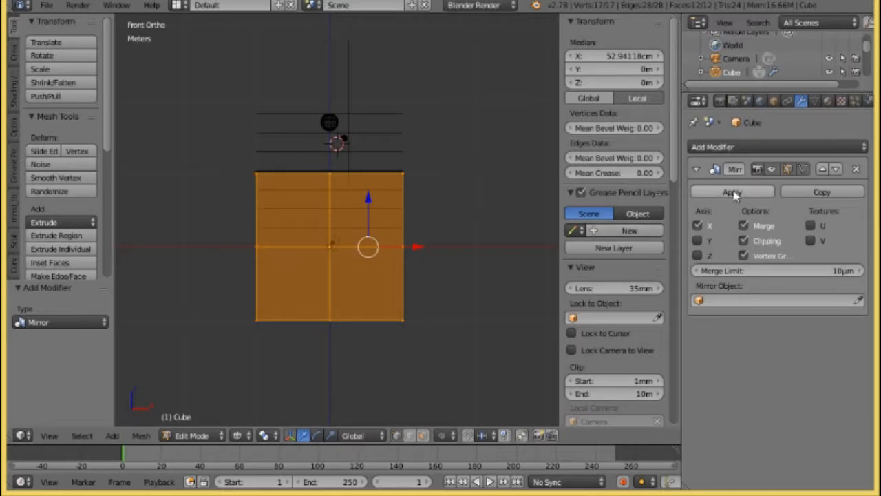
- Select all of the mirrored cube's mesh and scale it uniformly by a factor of about 0.183
key(a)
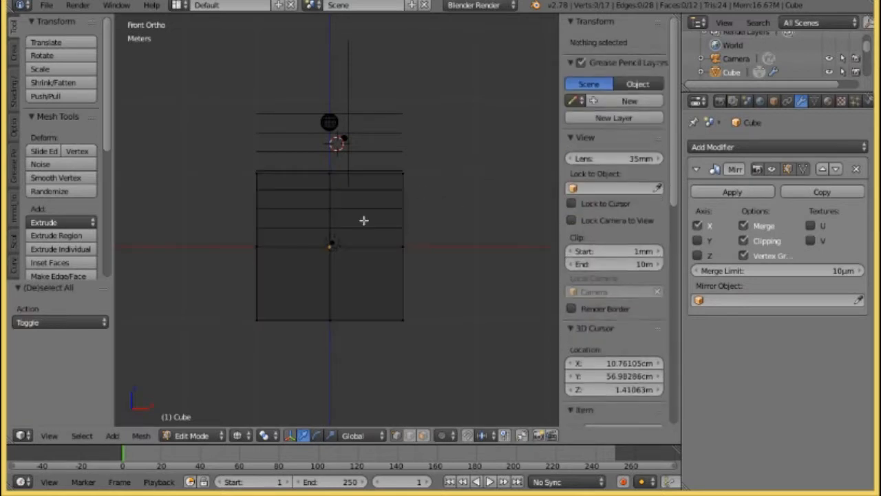
scroll(351, 228, up, 5)
scroll(343, 240, down, 3)
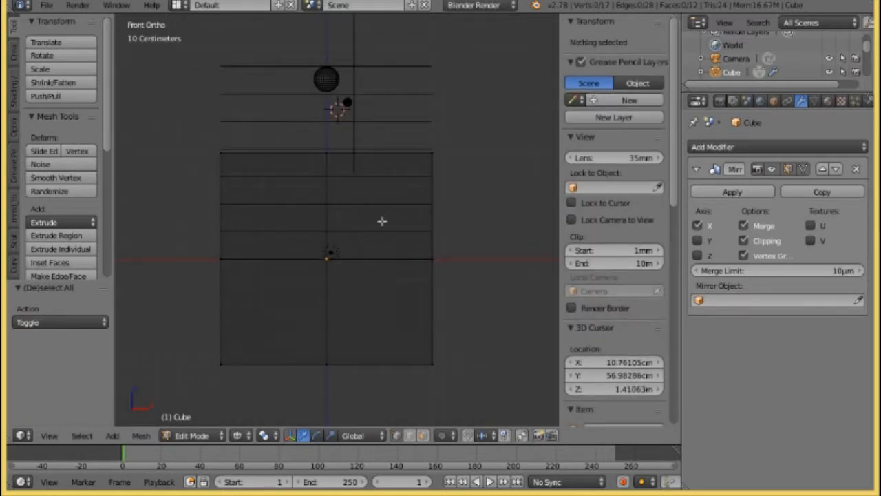
key(a)
middle_drag(466, 221, 344, 244)
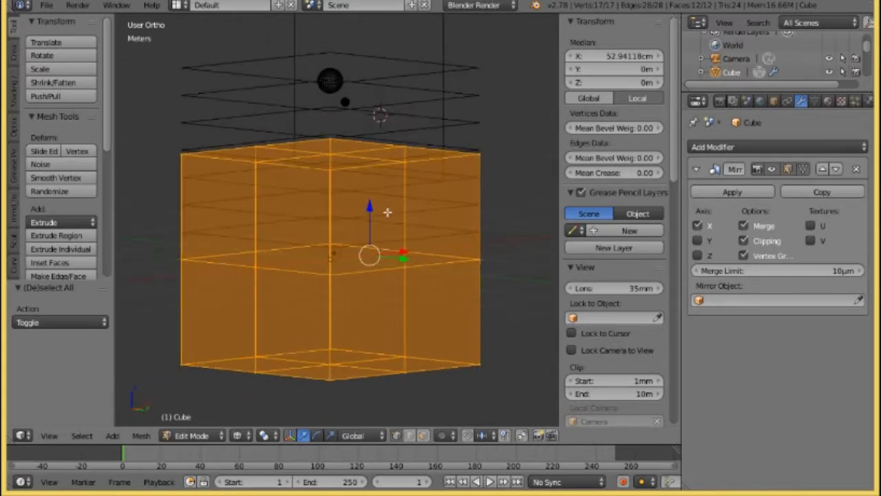
key(s)
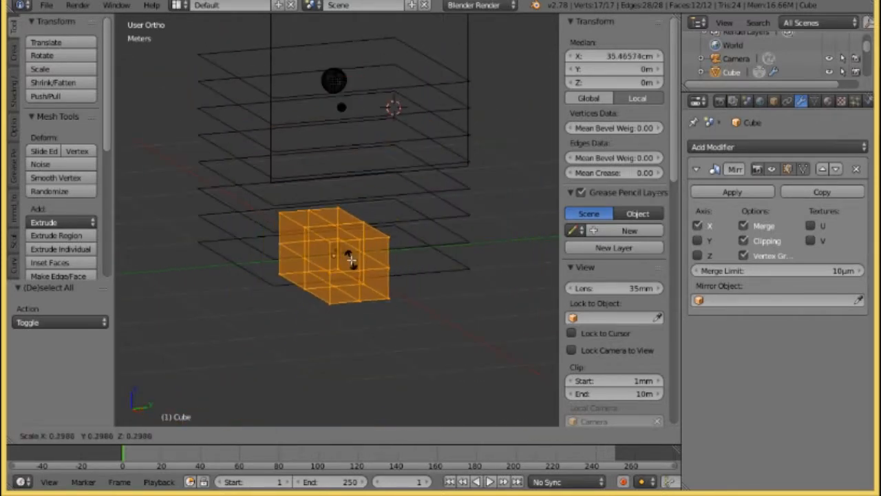
click(352, 264)
- In front view, scale the mirrored mesh along X by a factor of about -0.094 to narrow it
key(KP_1)
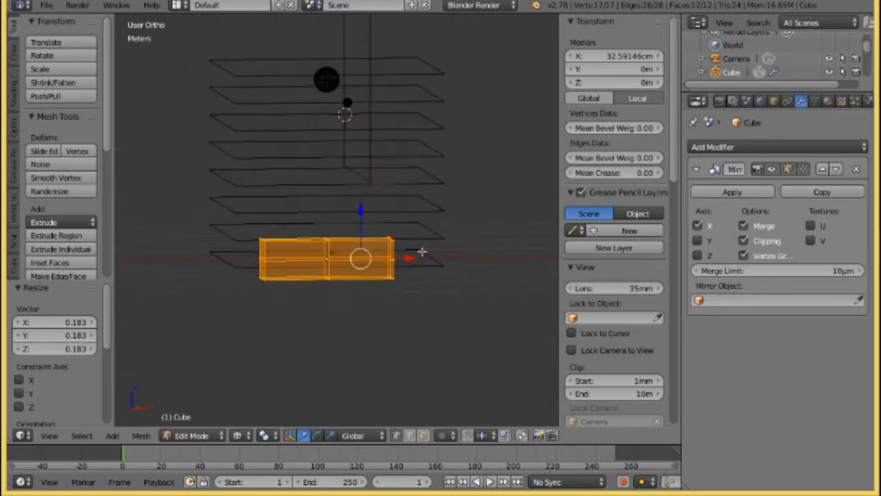
key(s)
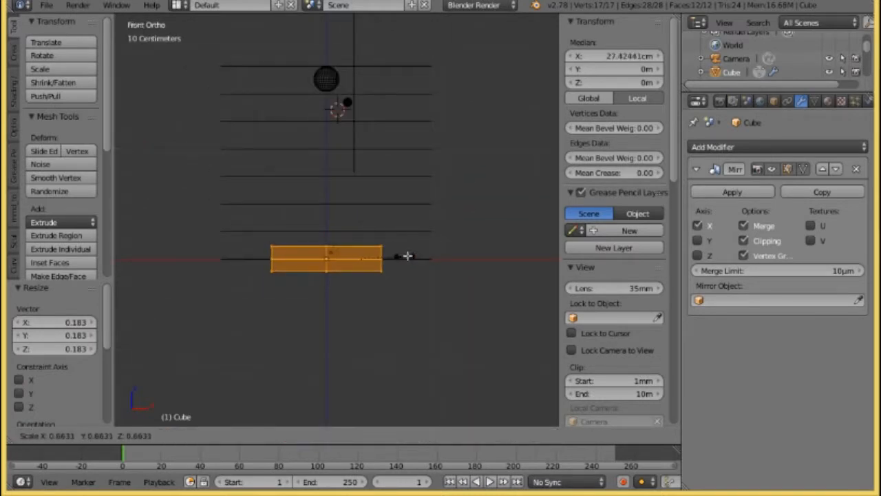
key(x)
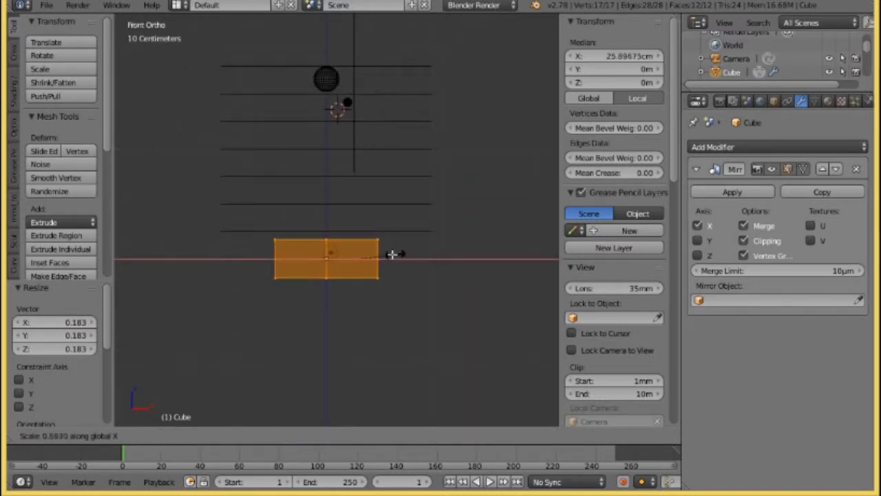
click(356, 250)
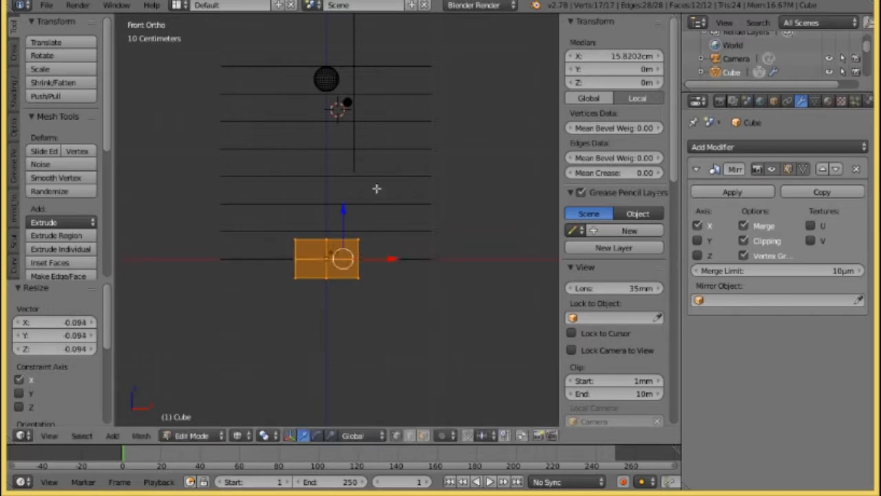
- Move the mesh straight up along Z by about 1.343 m to place it just beneath the large sphere
scroll(376, 191, up, 2)
shift+middle_drag(376, 191, 390, 321)
key(g)
key(z)
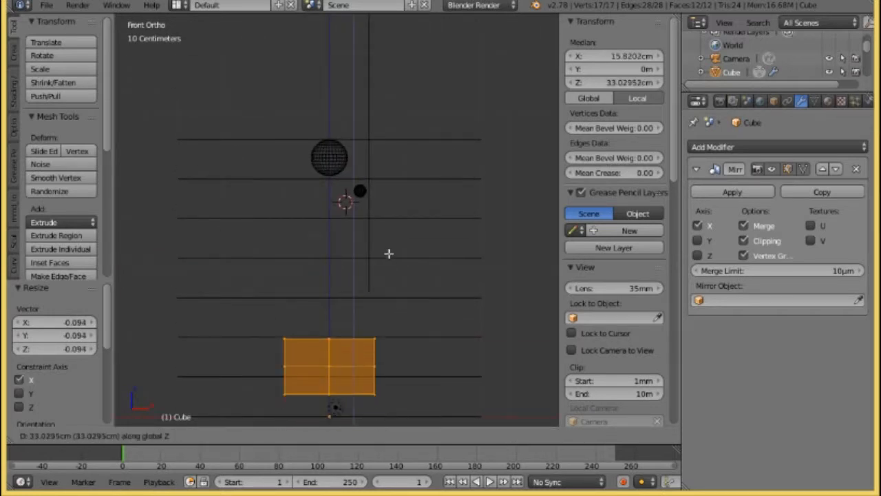
click(357, 116)
scroll(340, 219, up, 4)
scroll(340, 219, up, 4)
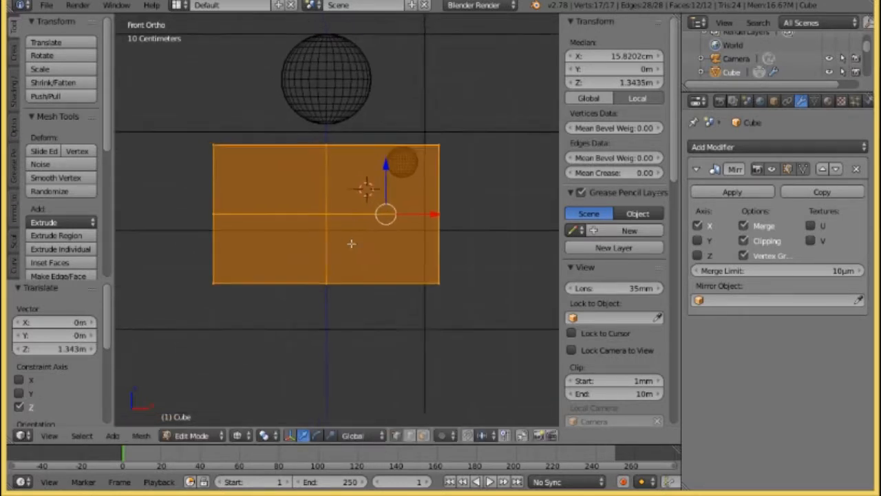
shift+middle_drag(372, 247, 325, 238)
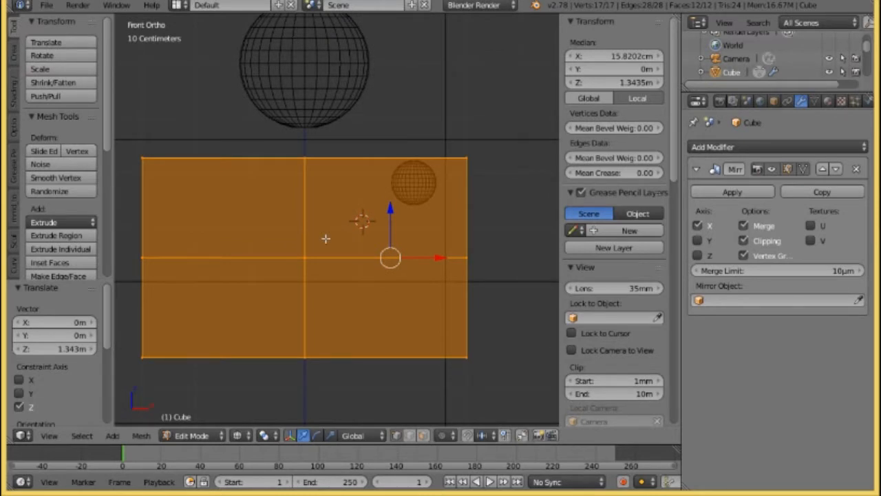
key(s)
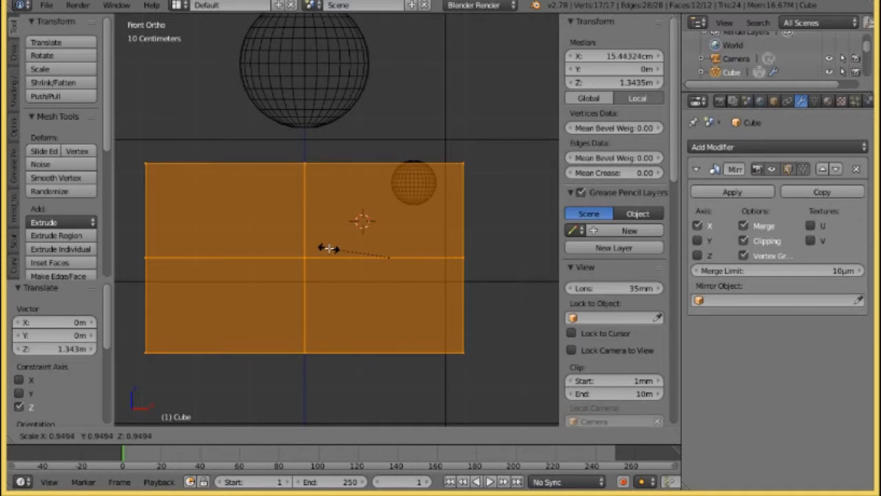
right_click(328, 248)
right_click(330, 249)
key(a)
key(a)
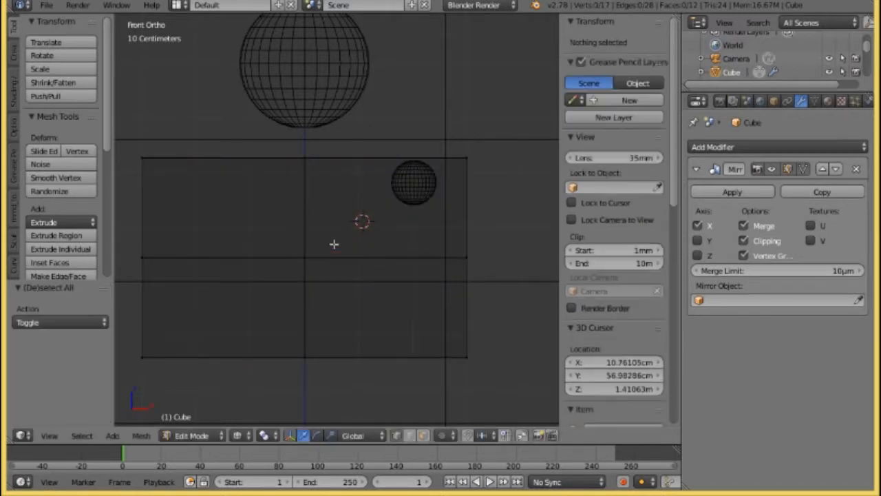
- Scale the selected torso block along X by a factor of about 0.325 so its side reaches the small sphere
key(s)
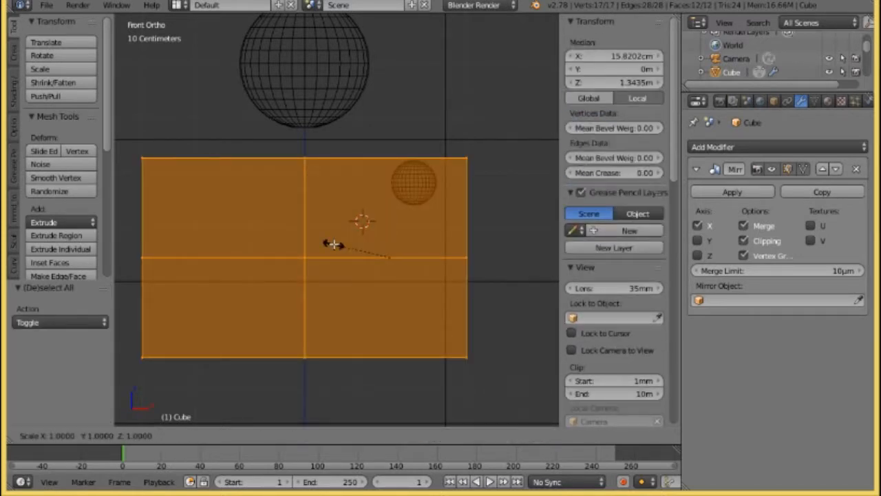
key(x)
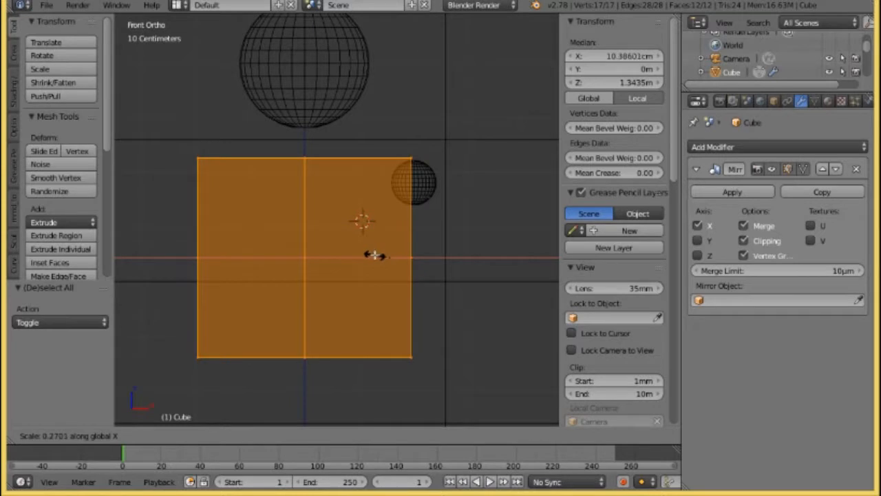
click(369, 255)
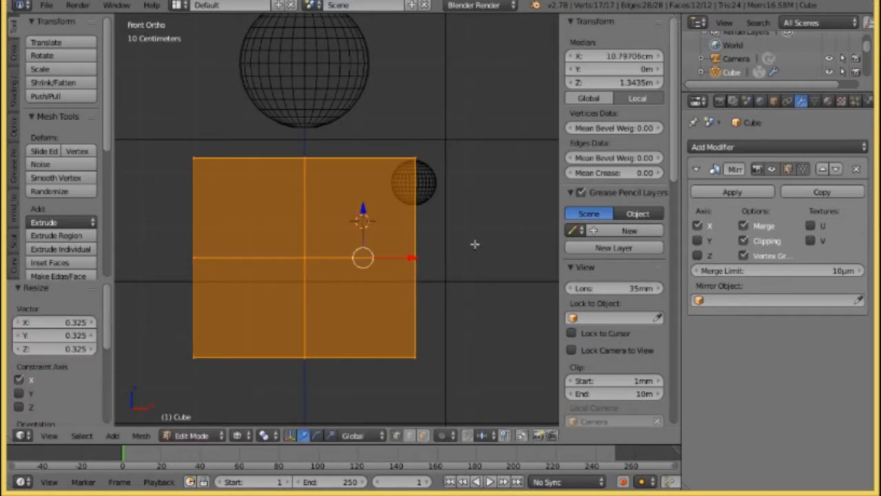
- In right side view, thin the block along Y to a depth of about 16.2 cm
middle_drag(475, 244, 356, 260)
key(KP_3)
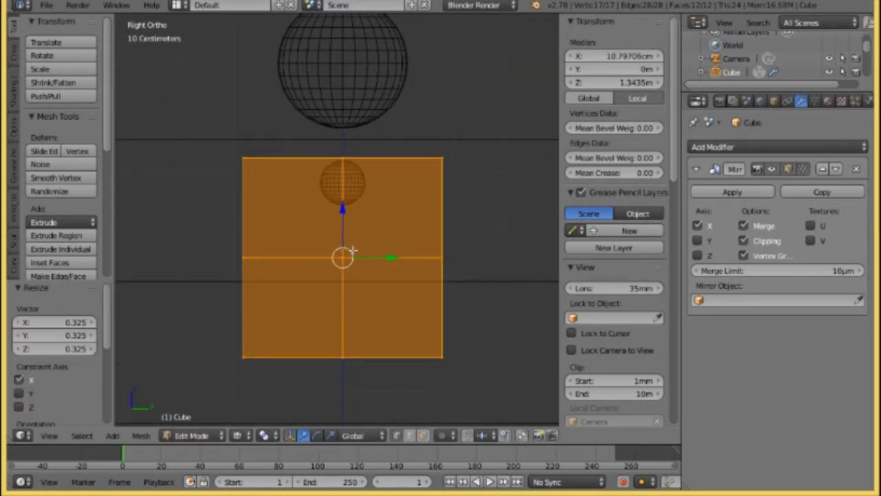
key(s)
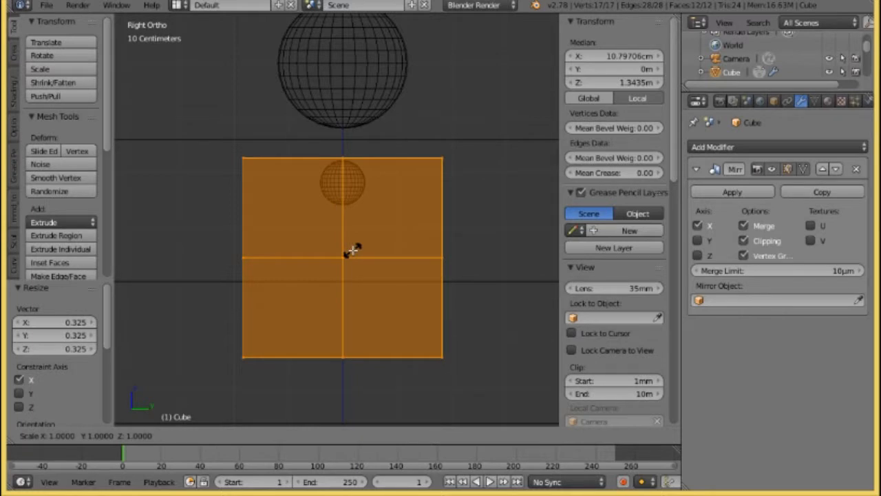
key(x)
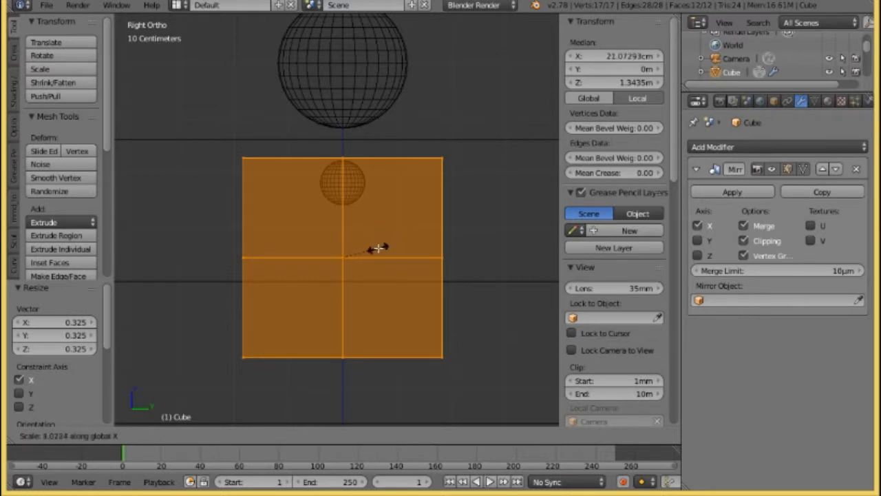
key(y)
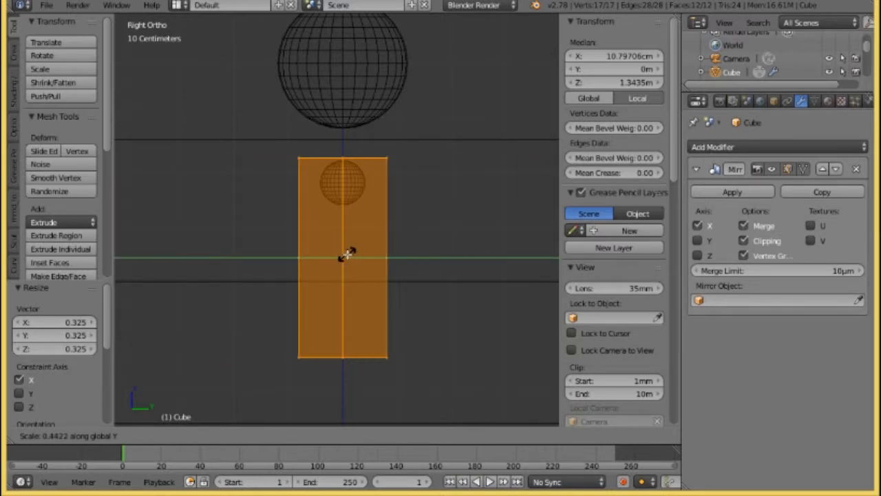
click(346, 254)
- Return to Object Mode and display the scene with Solid viewport shading
middle_drag(344, 256, 407, 263)
key(Tab)
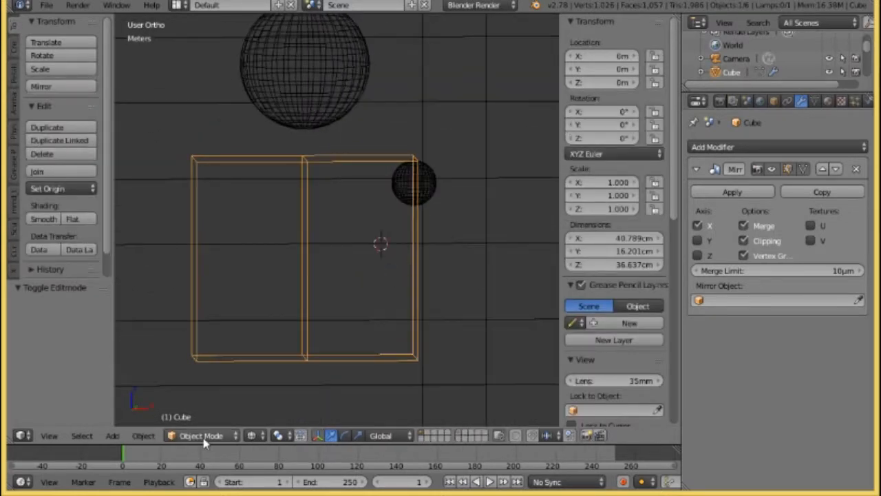
click(251, 435)
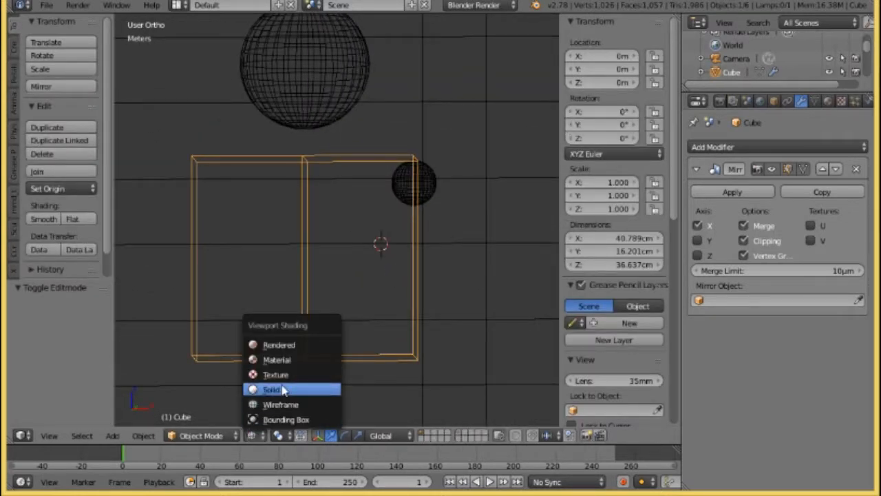
click(280, 387)
mouse_move(384, 272)
middle_down()
mouse_move(356, 291)
mouse_move(389, 281)
middle_up()
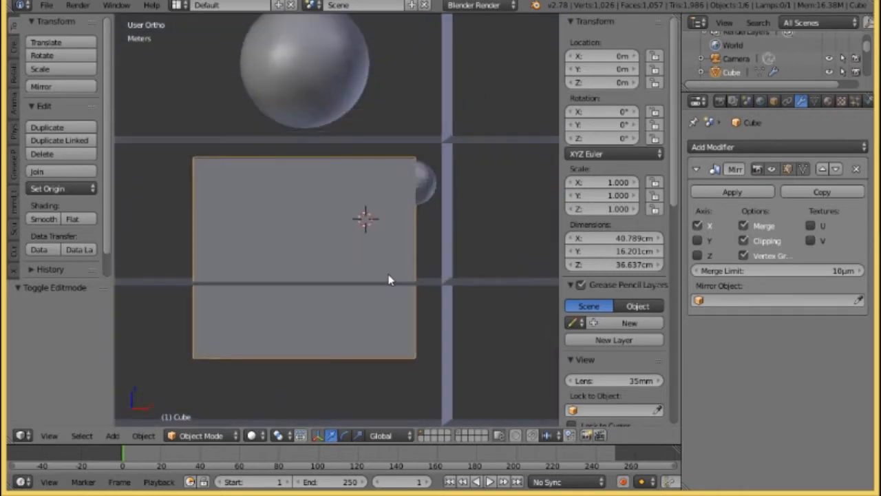
scroll(389, 280, up, 1)
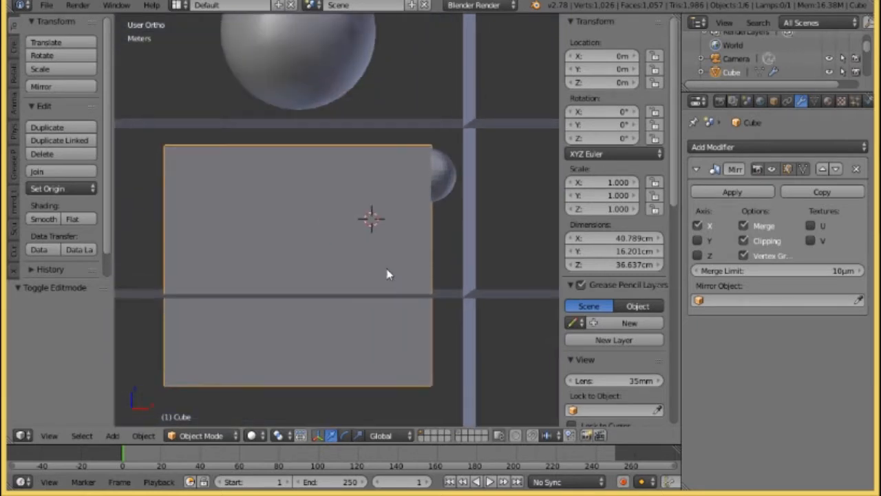
- Apply smooth shading to the small sphere and to the mirrored block
right_click(445, 170)
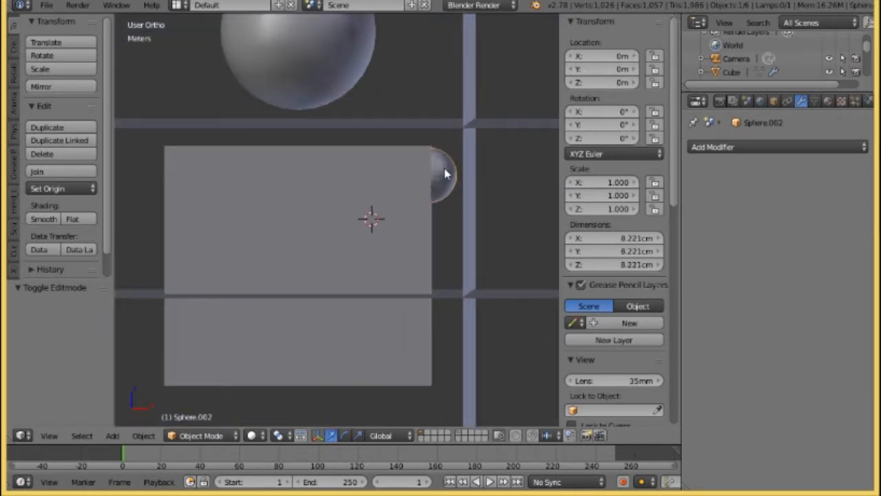
click(45, 221)
right_click(319, 208)
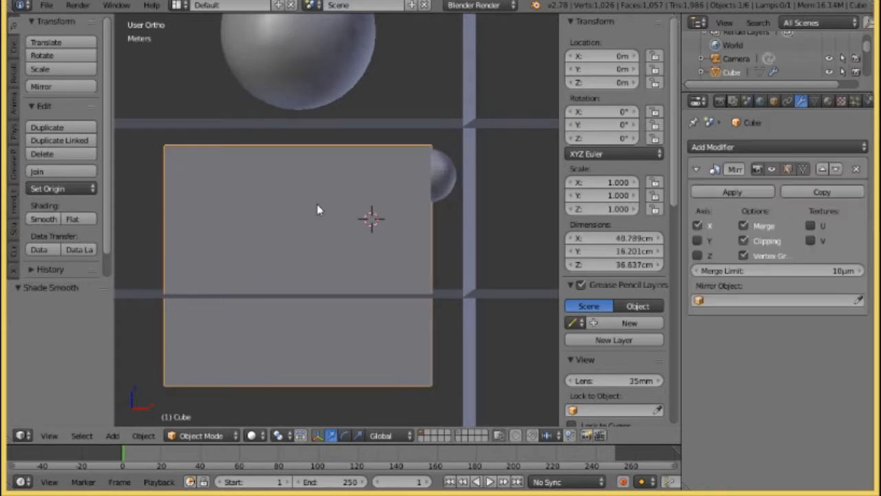
click(35, 219)
click(199, 435)
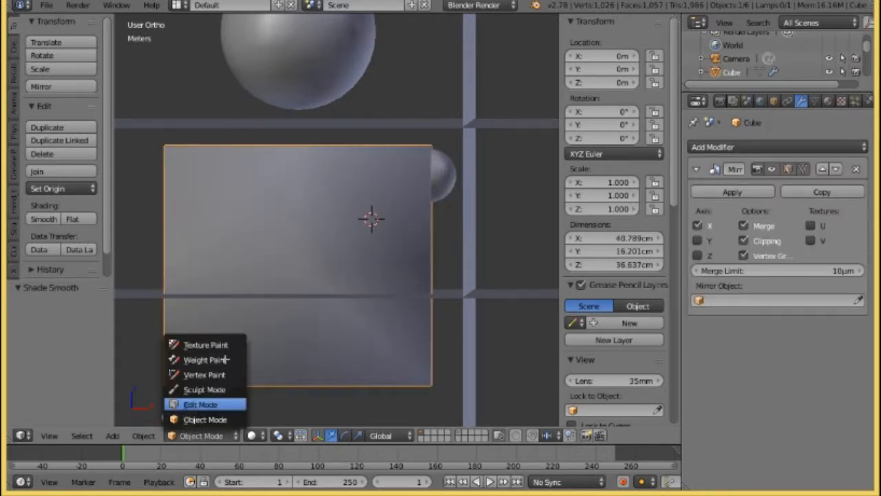
click(199, 404)
scroll(275, 310, down, 2)
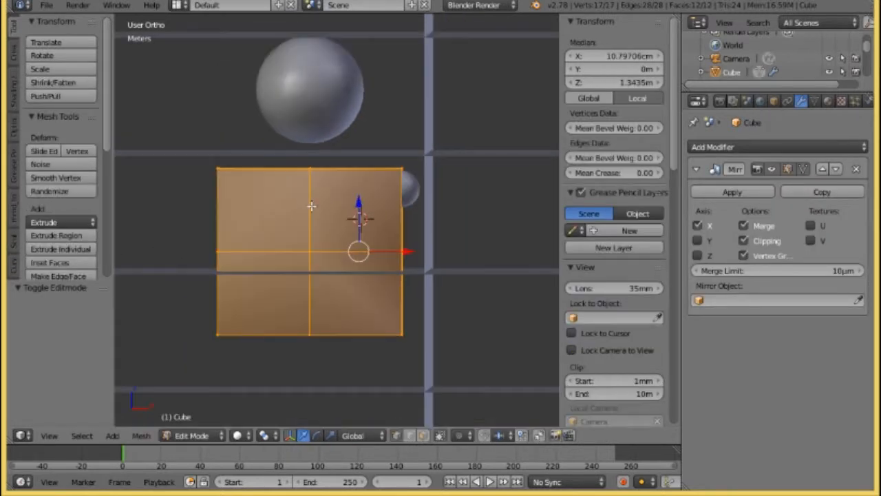
click(185, 434)
click(197, 418)
scroll(264, 341, down, 3)
scroll(264, 341, up, 5)
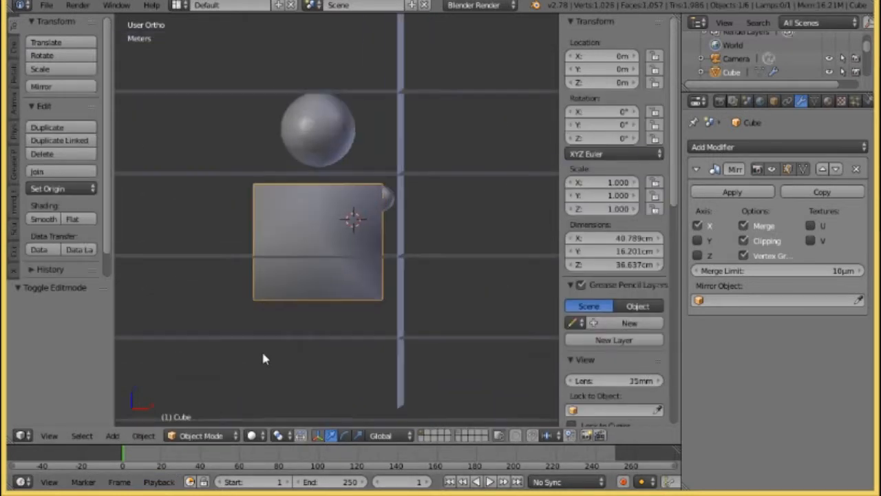
scroll(264, 358, up, 2)
- Enter Edit Mode on the block and subdivide its entire mesh once with one cut
click(200, 435)
click(203, 402)
middle_drag(205, 351, 292, 277)
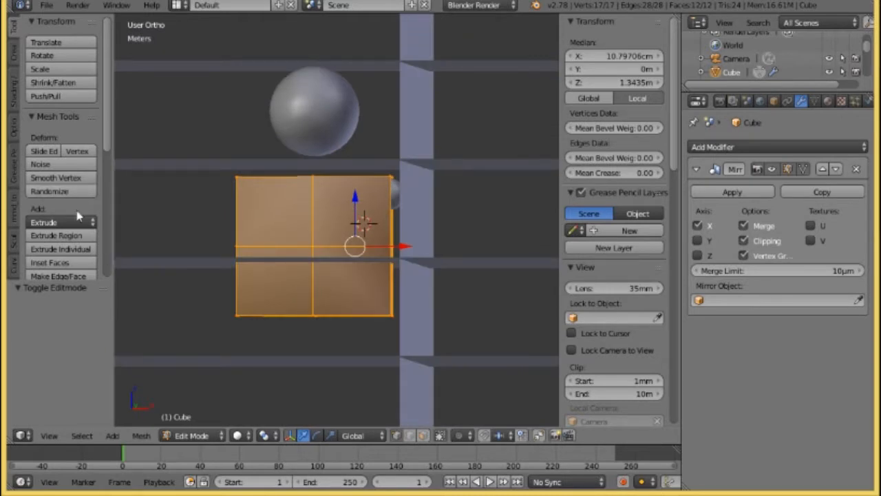
scroll(72, 222, down, 2)
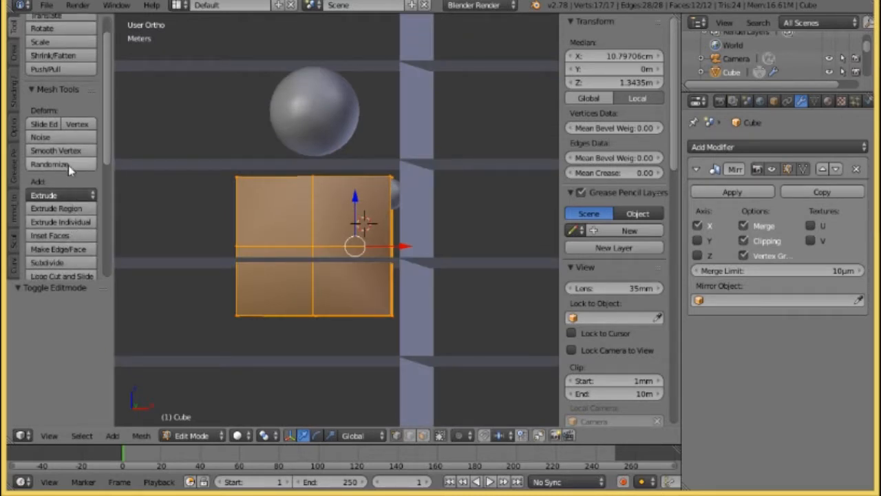
scroll(65, 186, down, 2)
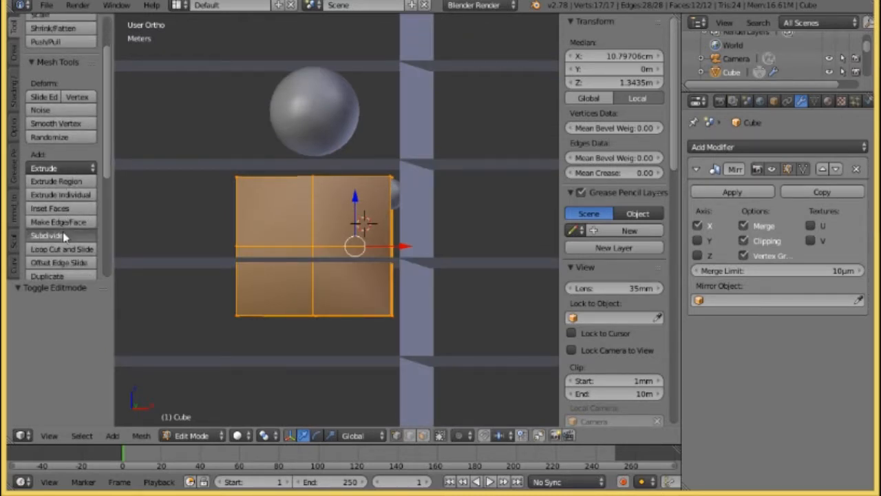
click(63, 235)
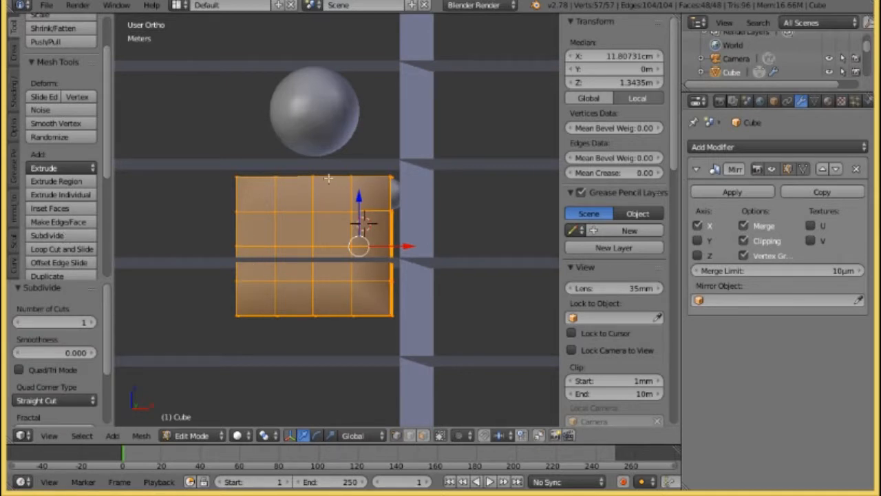
mouse_move(269, 227)
middle_down()
mouse_move(279, 254)
mouse_move(293, 236)
mouse_move(275, 230)
middle_up()
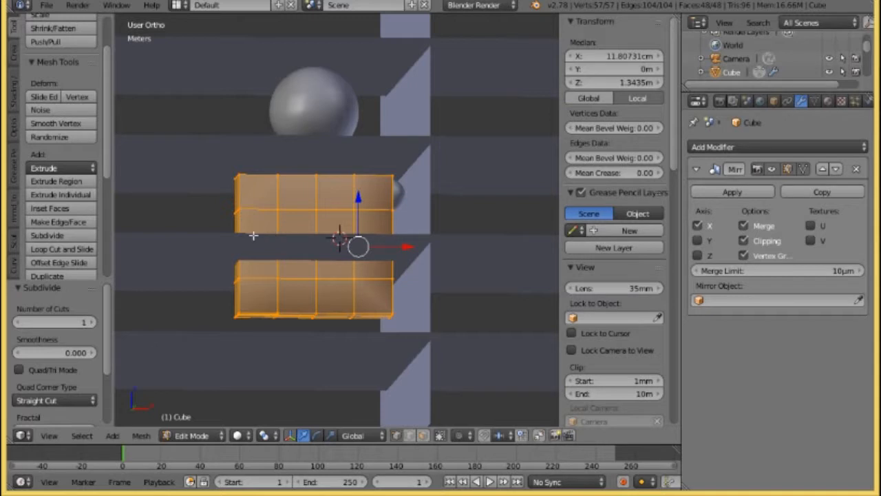
middle_drag(358, 229, 313, 224)
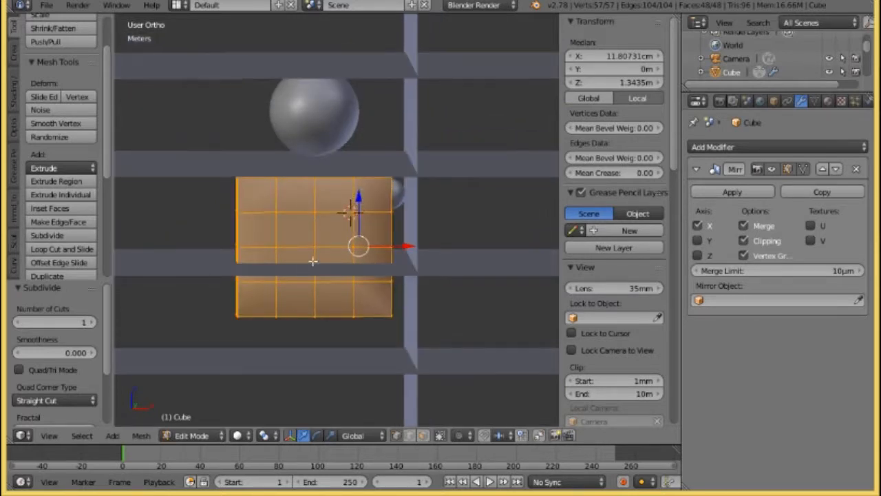
- Round off the block by repeatedly applying Smooth Vertex with 0.500 smoothing to its entire mesh
middle_drag(313, 261, 296, 215)
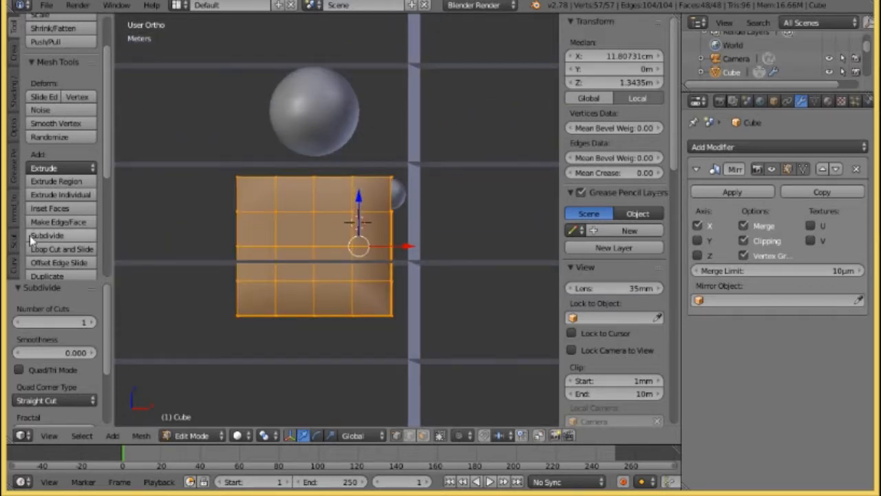
click(55, 123)
click(70, 124)
click(70, 124)
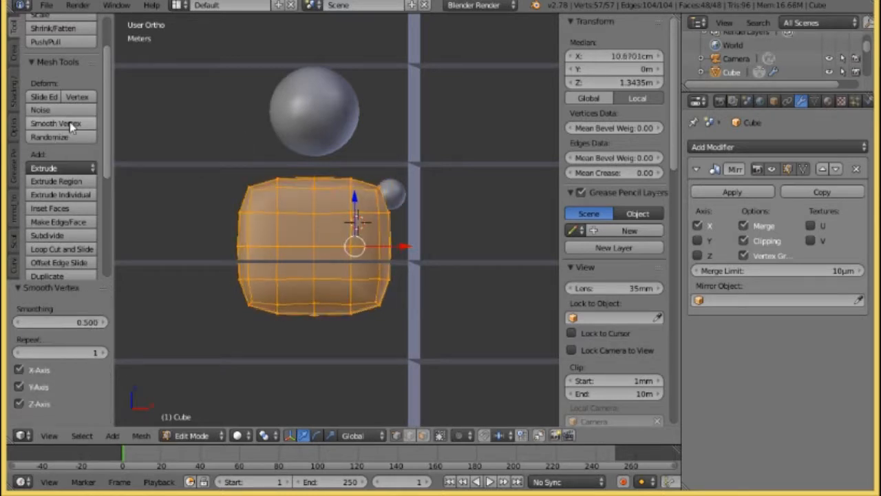
click(70, 125)
click(70, 125)
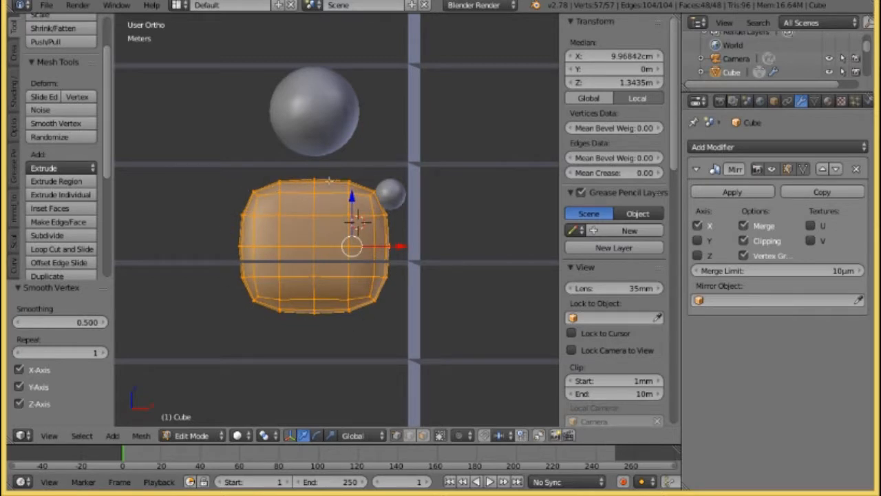
- Display the scene in wireframe and examine the smoothed block's profile from the right side view
mouse_move(370, 191)
middle_down()
mouse_move(275, 201)
mouse_move(294, 193)
mouse_move(295, 205)
mouse_move(336, 203)
mouse_move(303, 269)
middle_up()
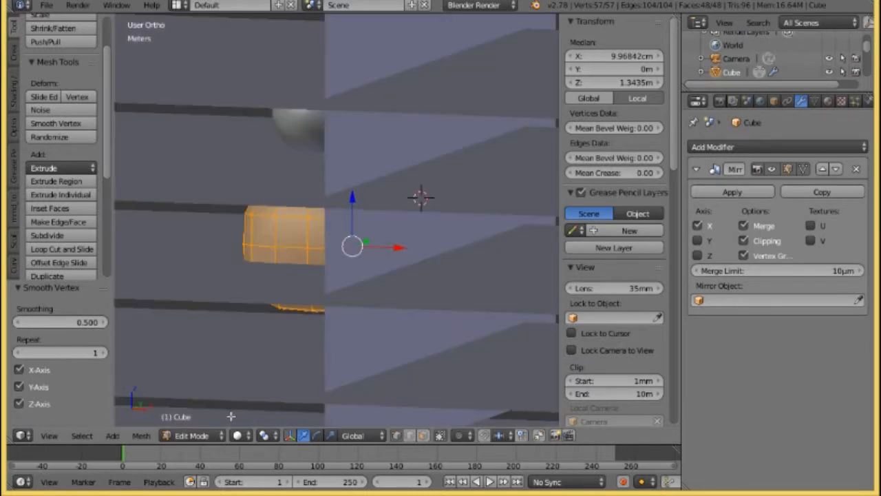
click(239, 435)
click(260, 404)
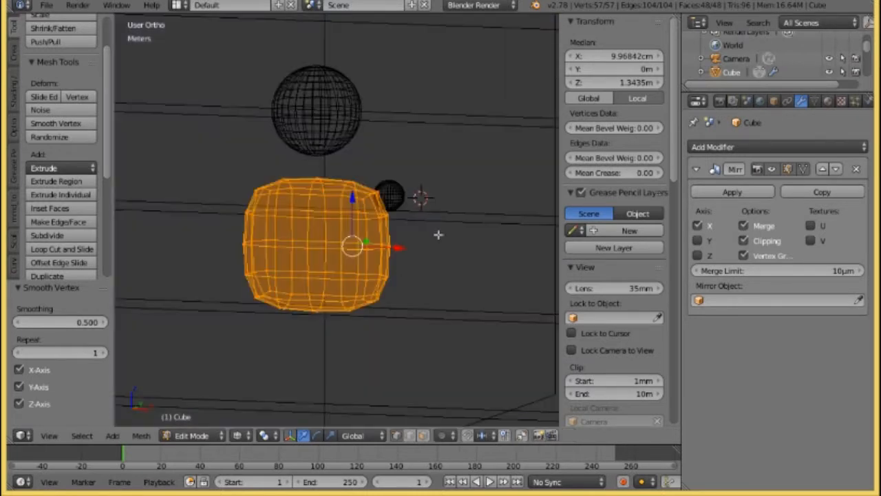
middle_drag(438, 234, 348, 210)
key(KP_3)
scroll(348, 208, up, 4)
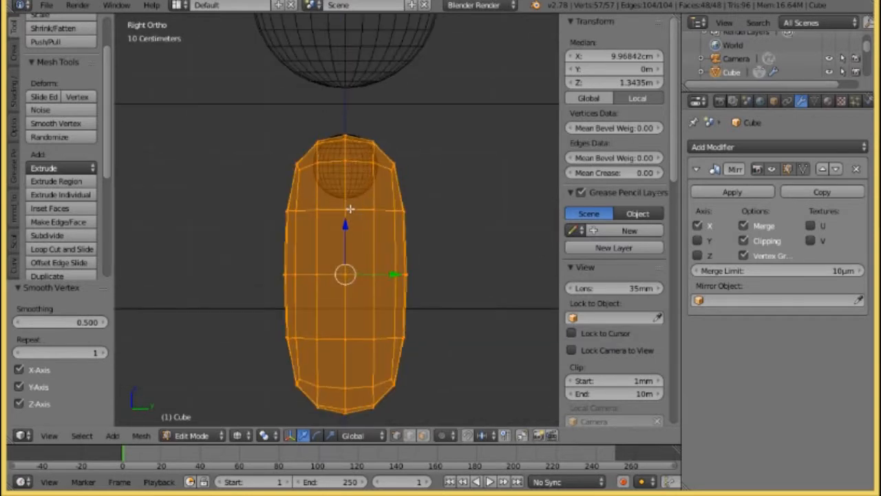
- In front view, raise the block's entire mesh about 3.84 cm along Z toward the large sphere
middle_drag(276, 225, 431, 231)
key(KP_1)
scroll(309, 211, up, 1)
scroll(310, 210, down, 2)
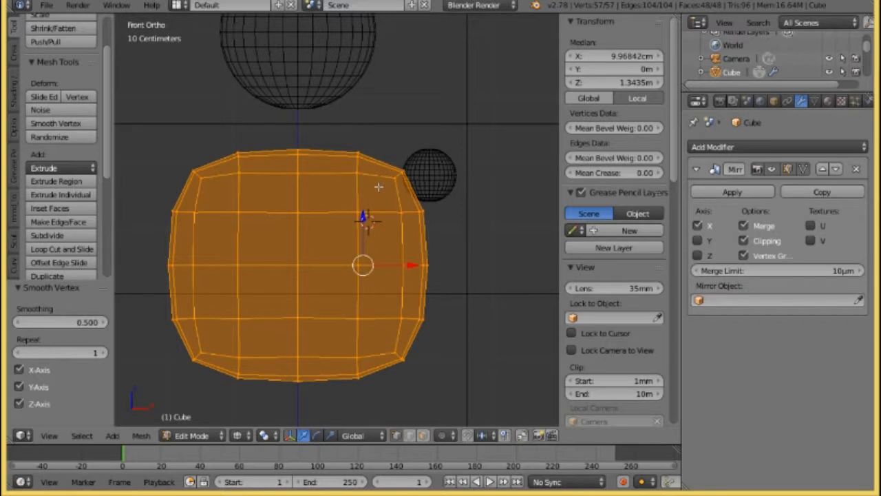
key(g)
key(z)
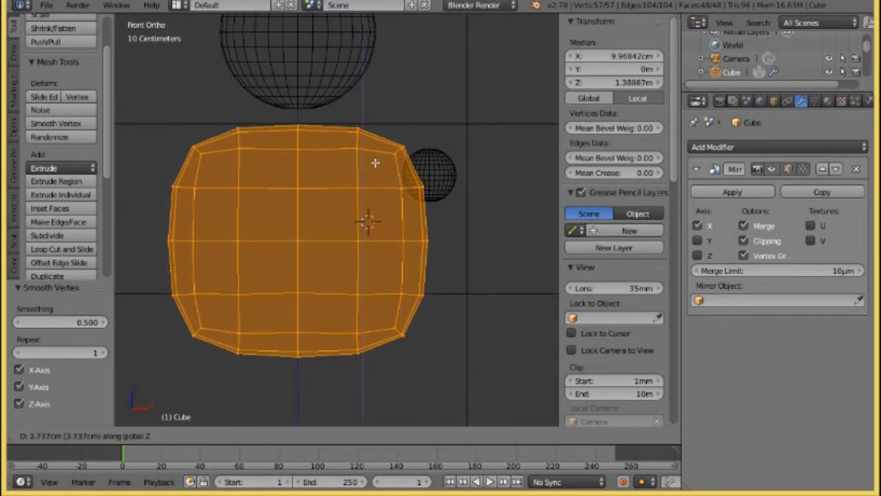
click(376, 162)
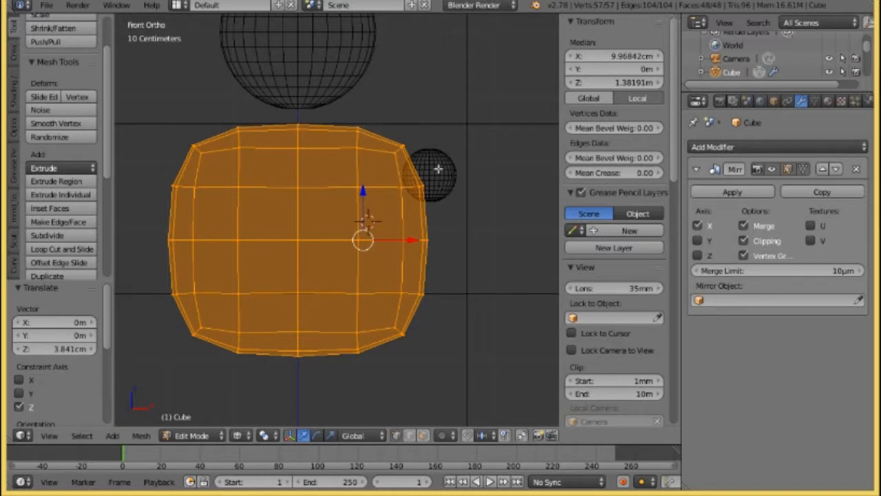
- Select only the two upper horizontal vertex rows below the block's top cap, front and back, and move them outward about 3.2 cm along X
key(a)
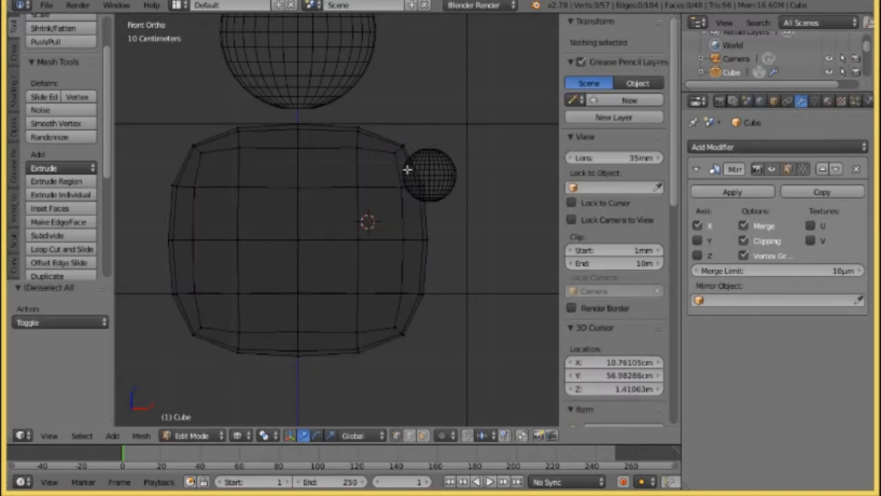
alt+right_click(327, 148)
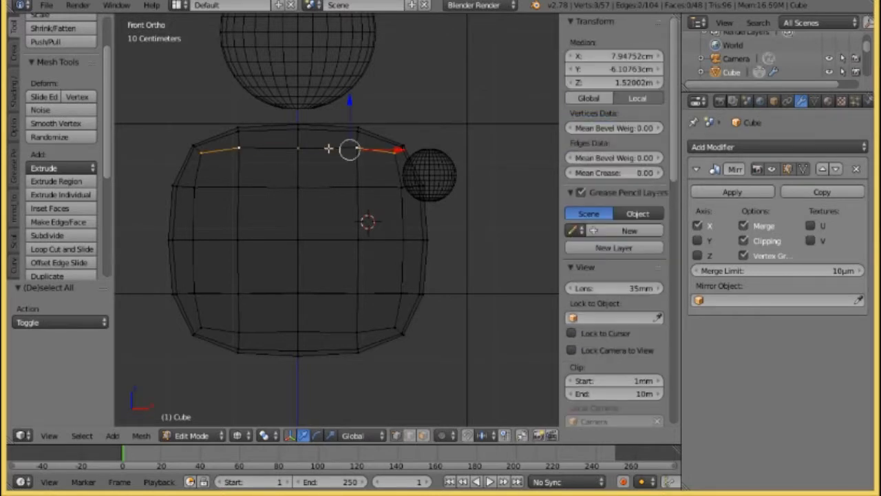
key(c)
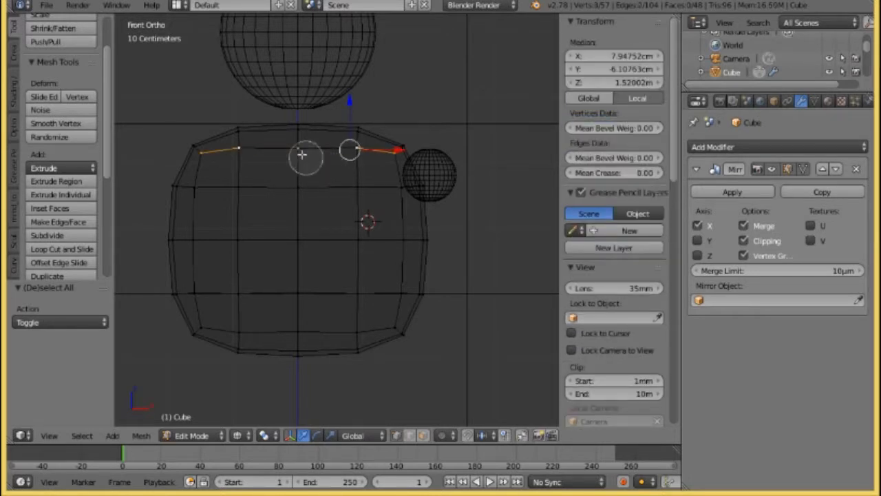
drag(299, 150, 404, 150)
right_click(404, 150)
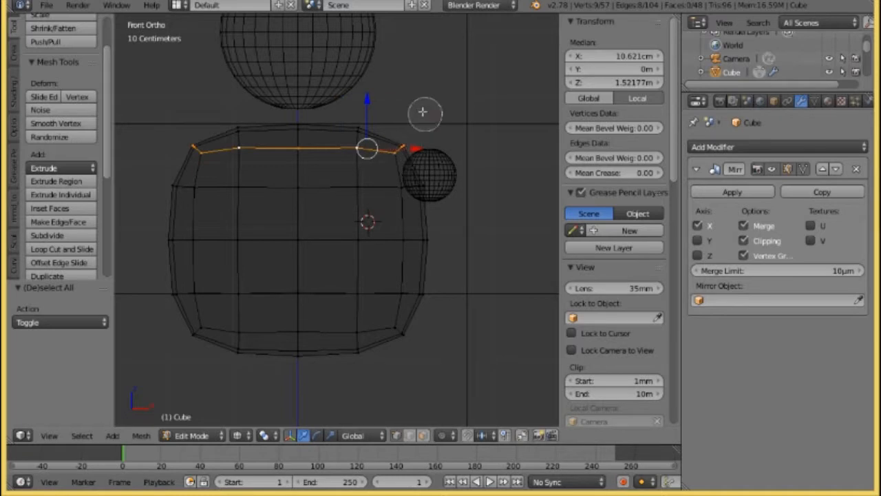
key(c)
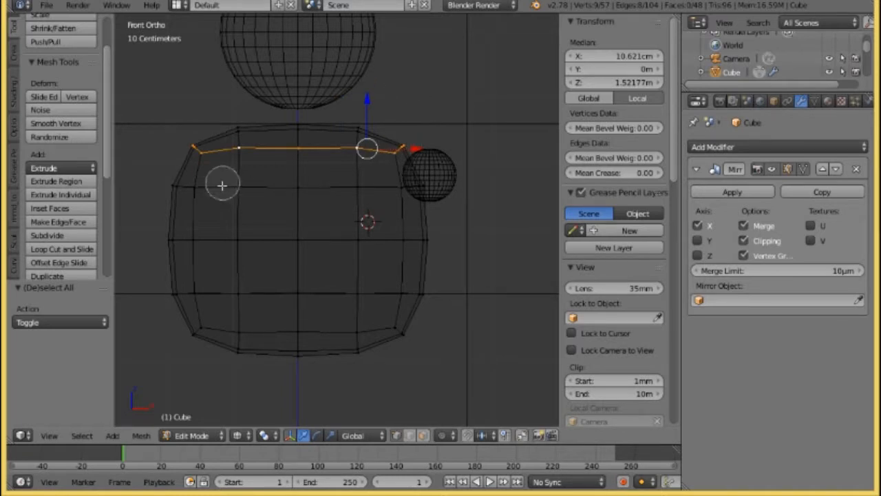
drag(303, 188, 435, 185)
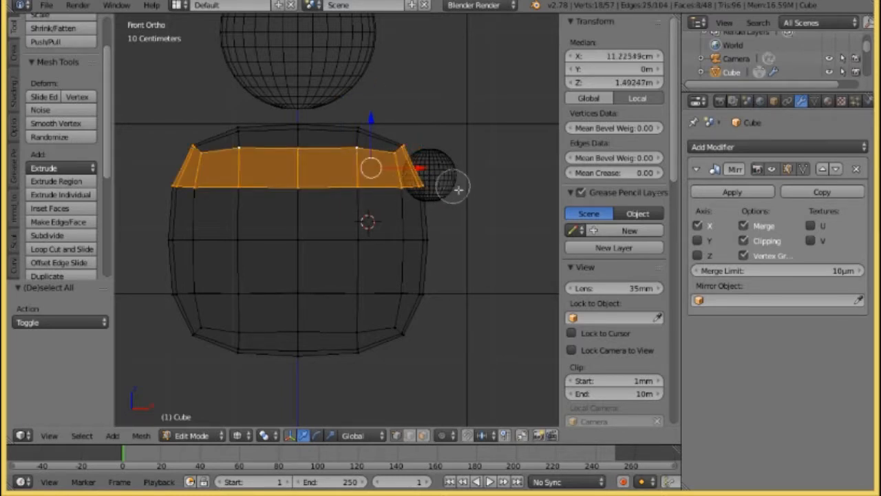
right_click(466, 223)
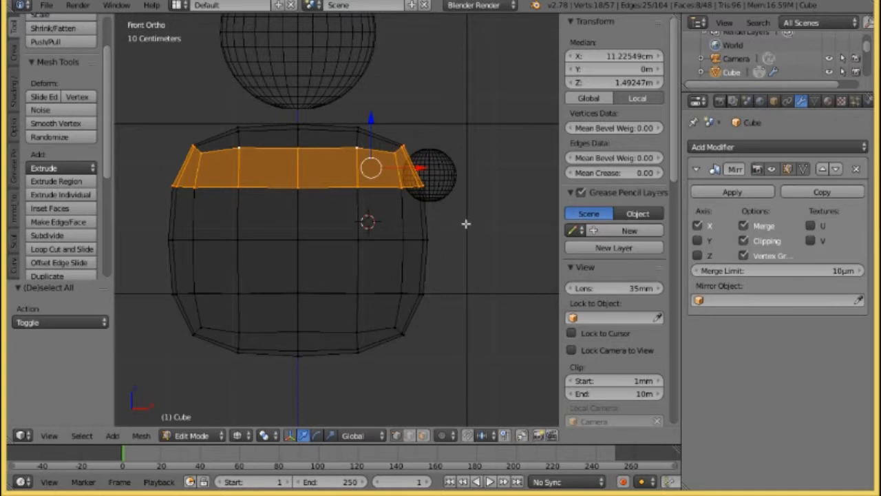
key(g)
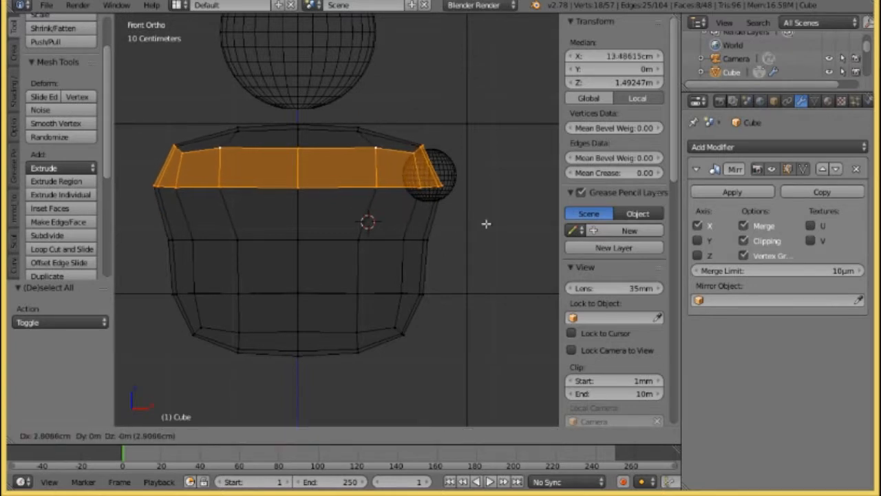
click(486, 223)
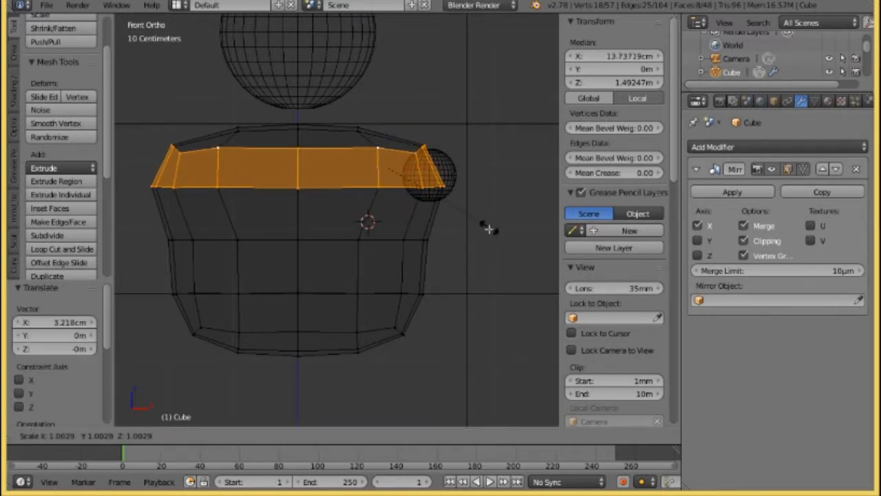
- Scale the selected upper band by about 0.927 along X and split it from the surrounding mesh
key(s)
key(x)
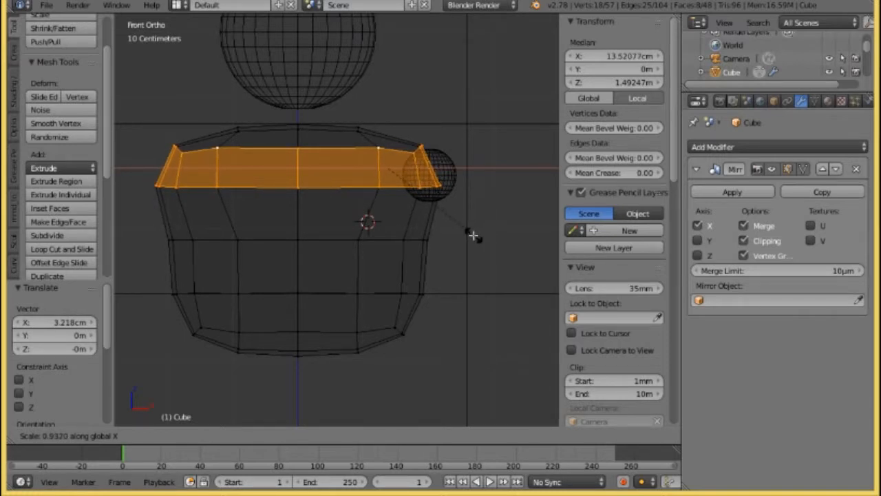
click(473, 236)
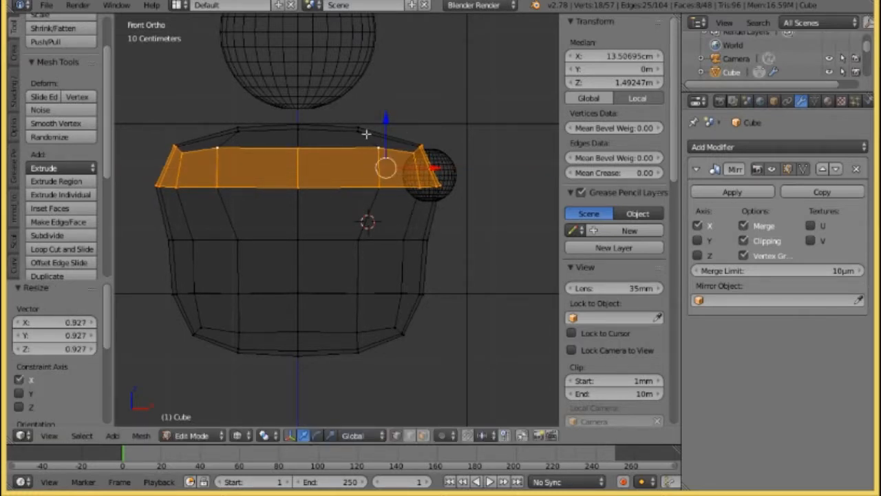
key(y)
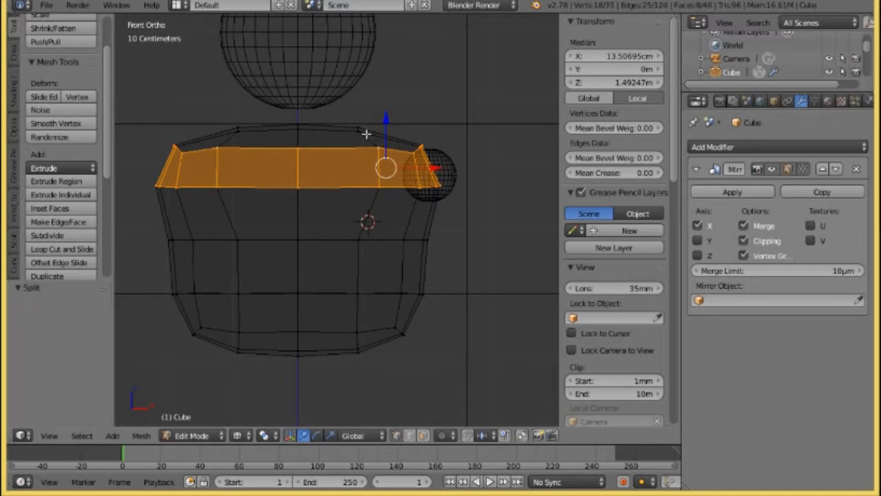
- Select the top cap's vertices beside the centre line and move them about 4.67 cm inward and 0.52 cm up to slope the shoulders
key(a)
right_click(360, 127)
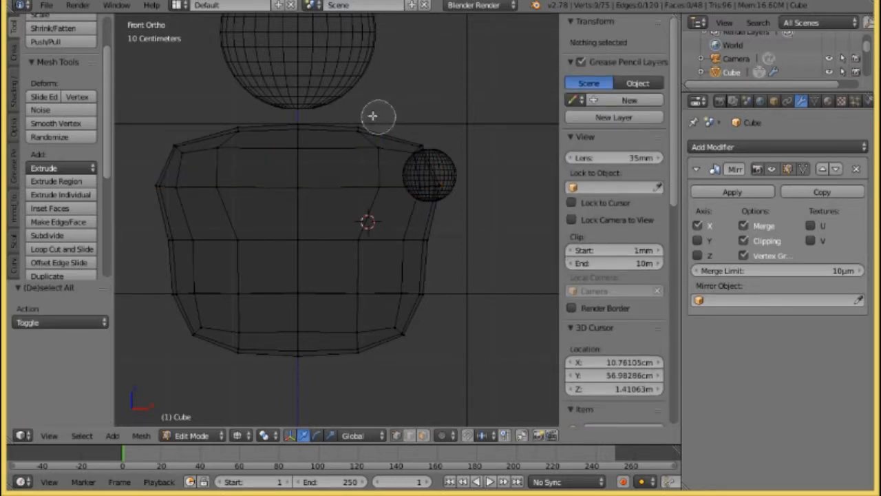
shift+right_click(419, 145)
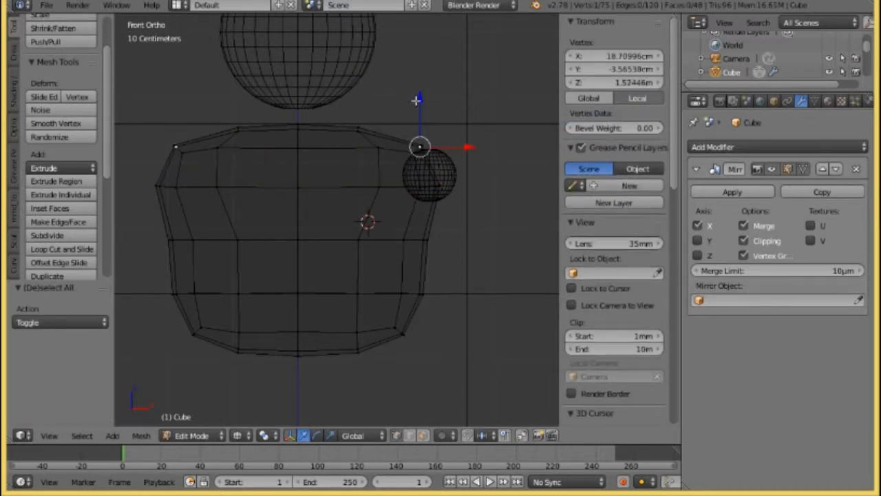
shift+right_click(361, 128)
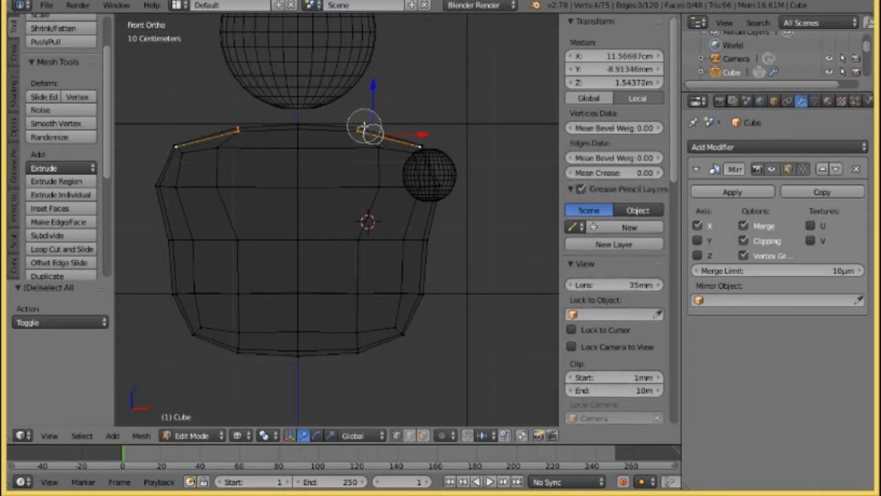
shift+right_click(431, 142)
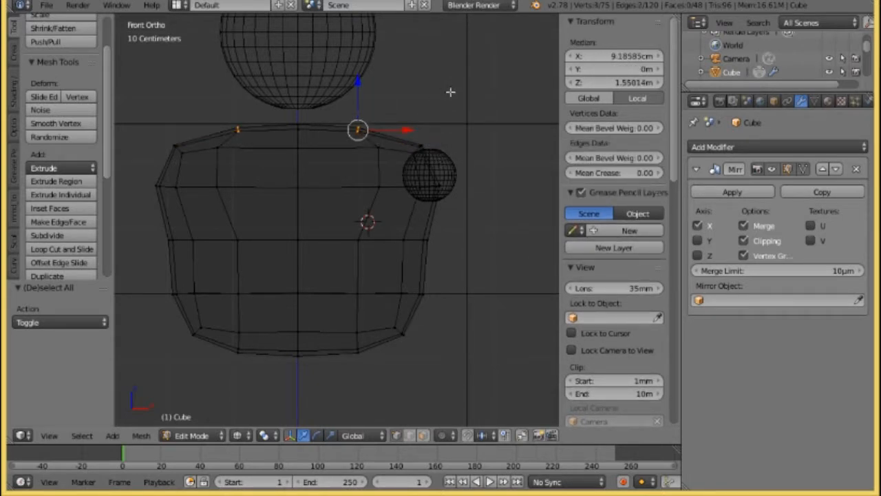
key(g)
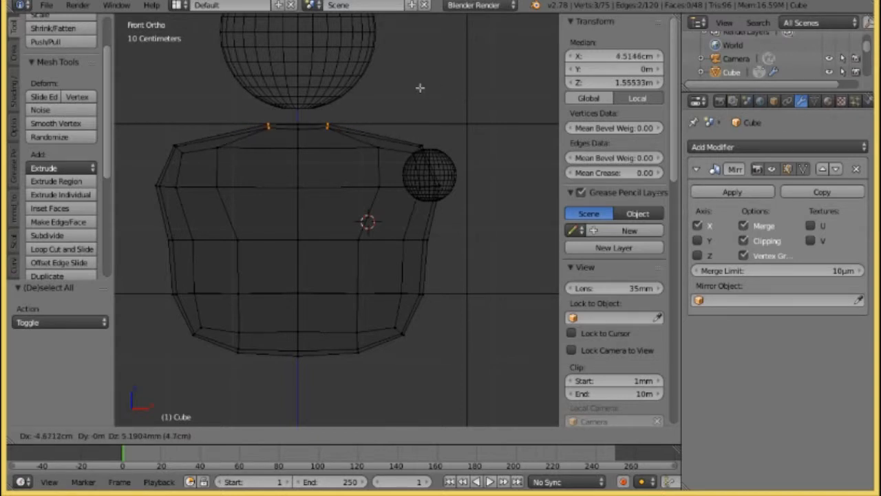
click(420, 87)
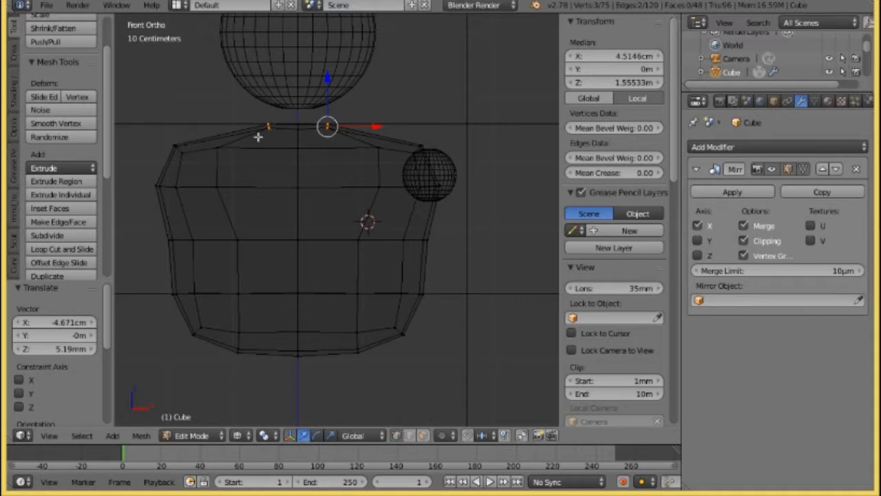
shift+right_click(443, 187)
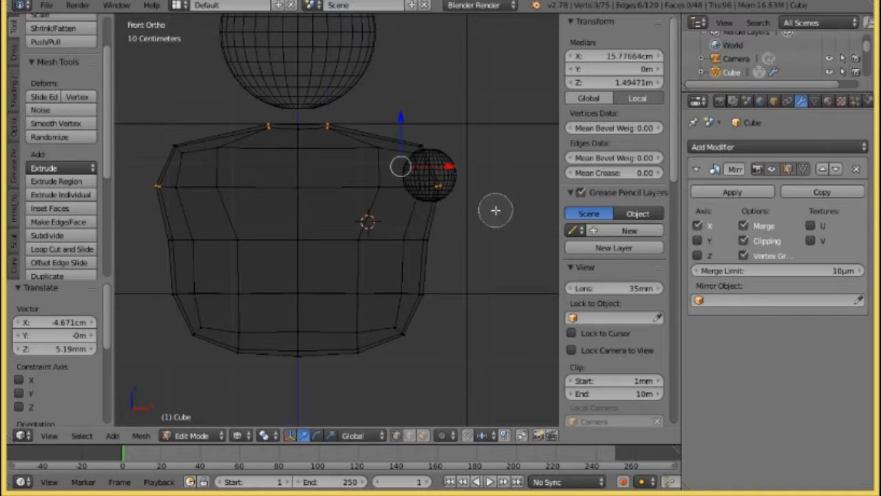
middle_click(323, 124)
right_click(542, 195)
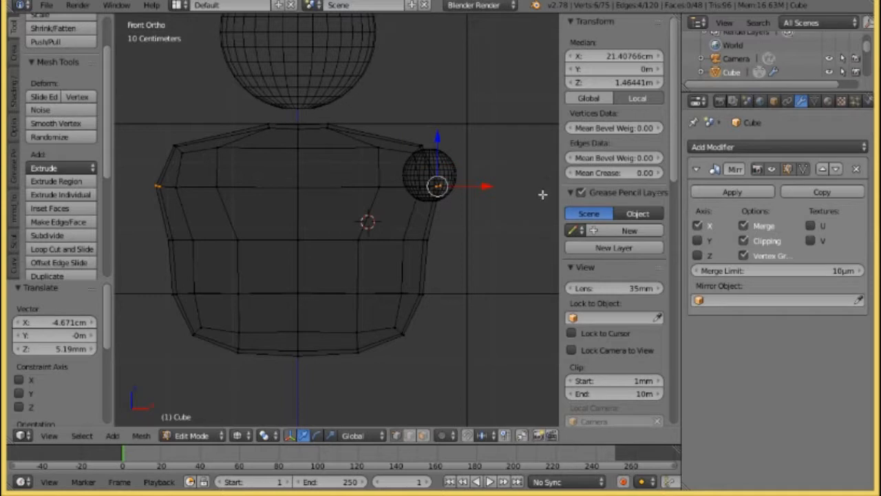
key(g)
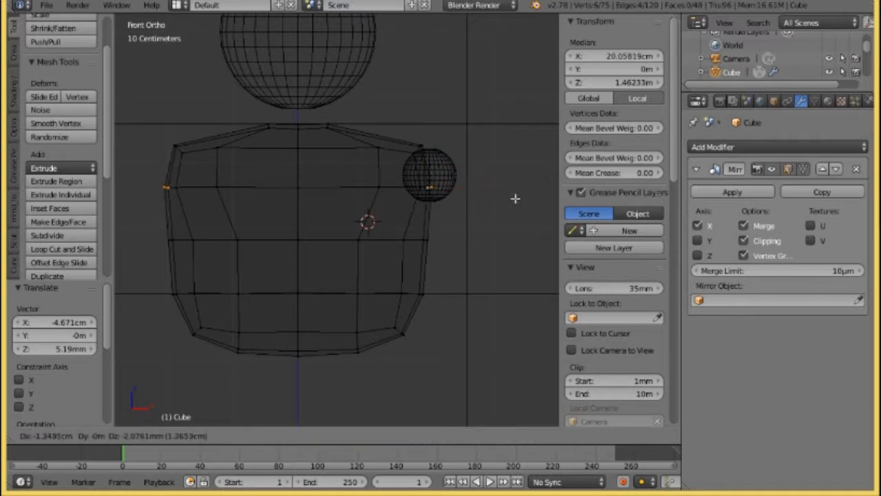
right_click(511, 199)
key(g)
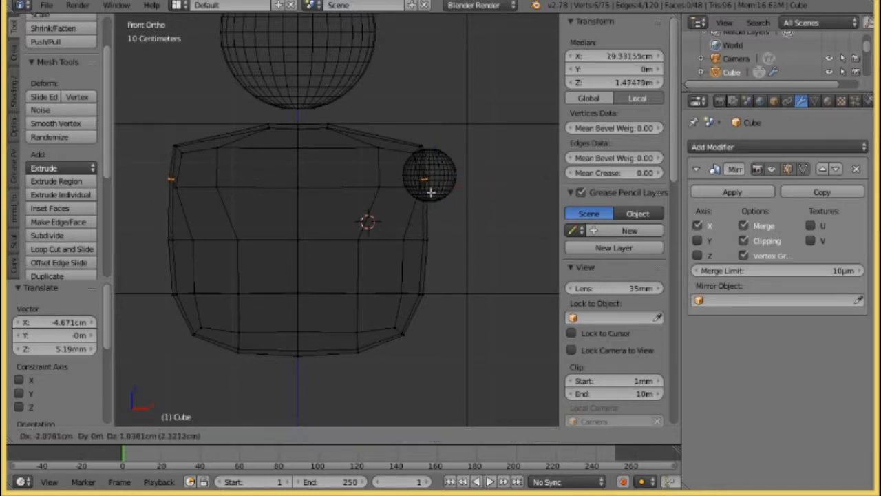
right_click(446, 199)
right_click(449, 200)
- Select the outer vertices of the second row below the top cap and move them about 1.66 cm inward and 0.1 cm up
alt+right_click(430, 186)
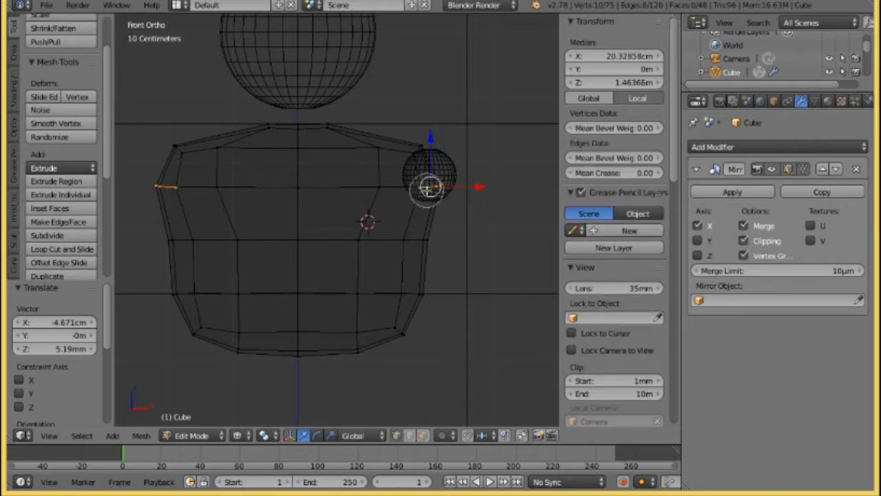
right_click(444, 183)
right_click(470, 191)
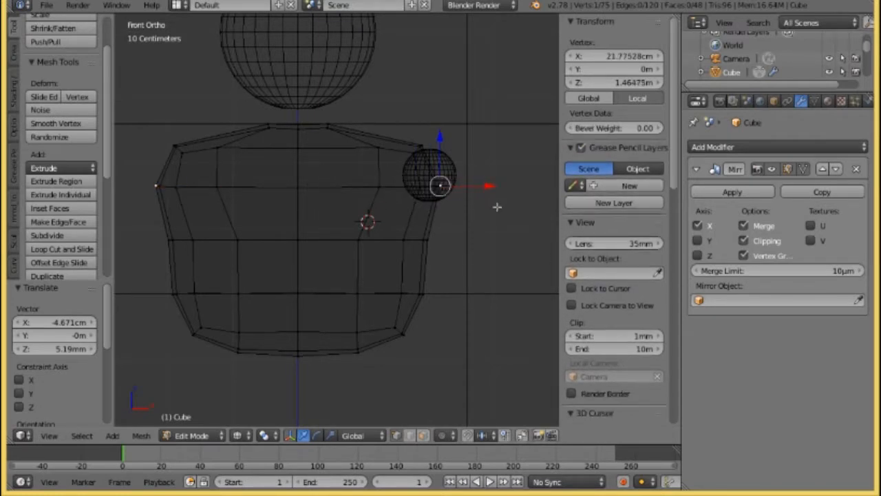
key(c)
drag(442, 187, 385, 186)
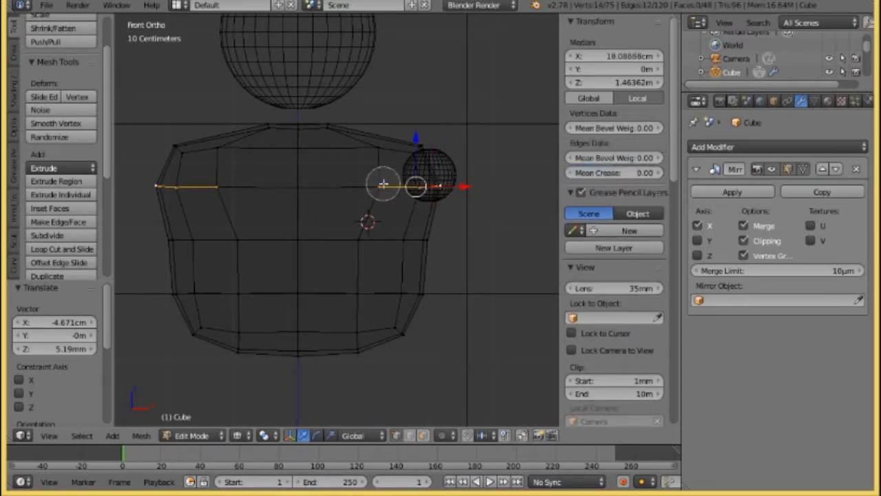
right_click(500, 220)
key(g)
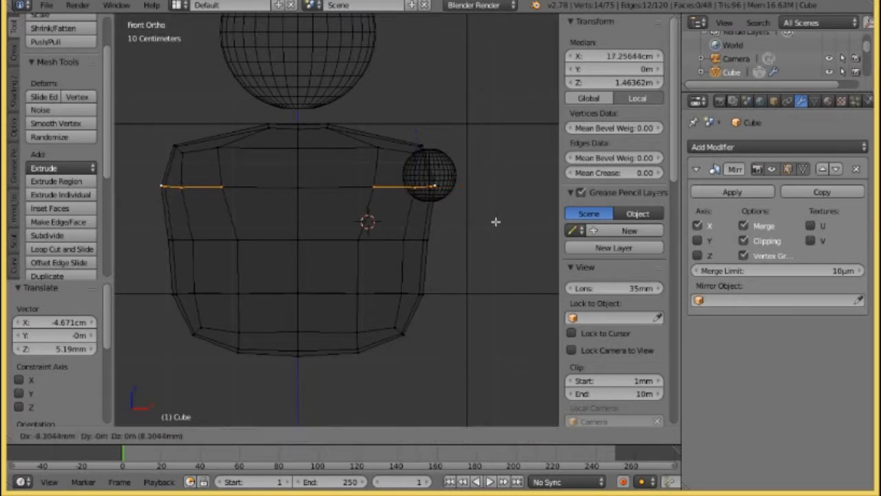
click(490, 221)
scroll(391, 255, down, 1)
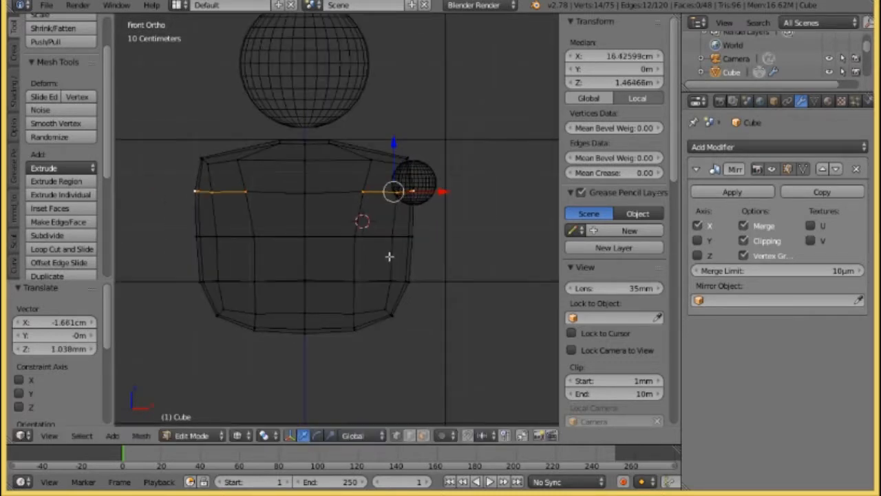
shift+middle_drag(380, 271, 446, 234)
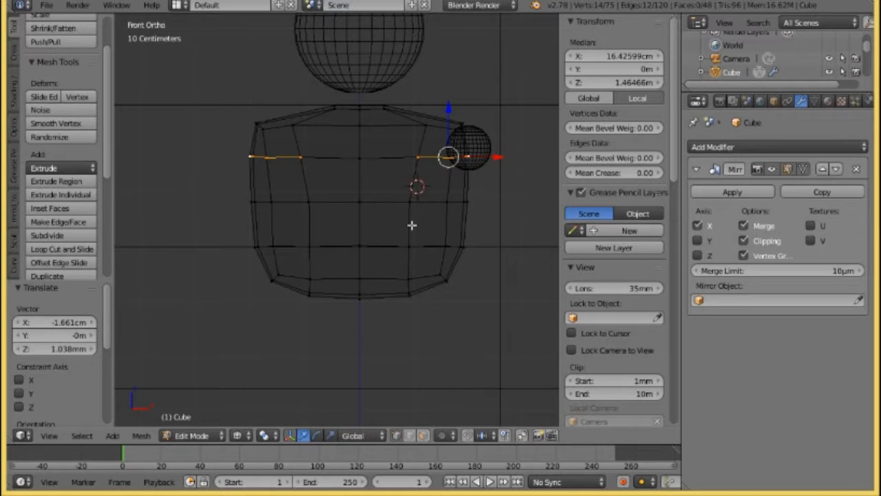
- Select only the torso's lower half, from the middle horizontal row down, front and back, and scale it uniformly to about 0.76
key(a)
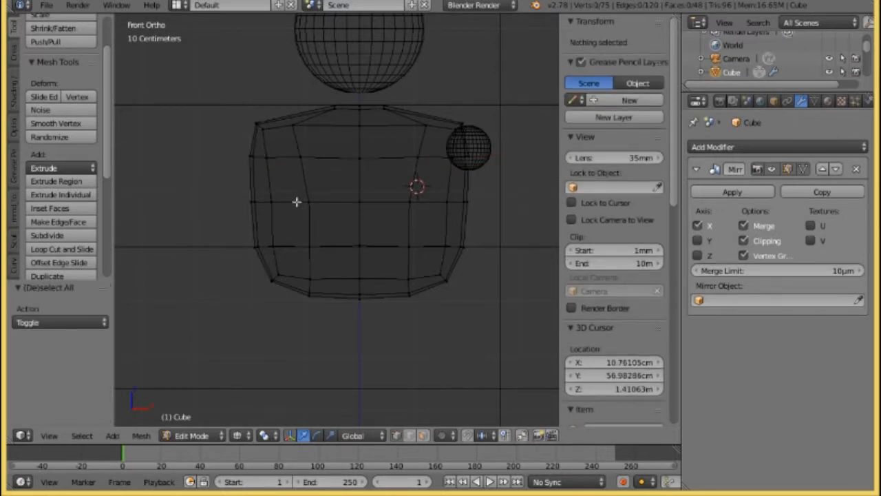
scroll(269, 227, down, 3)
scroll(269, 225, up, 3)
alt+right_click(250, 201)
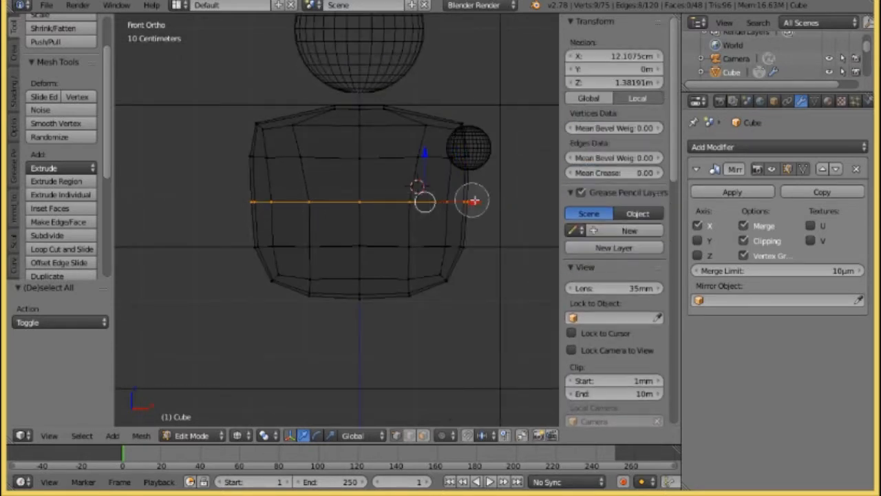
alt+shift+right_click(265, 243)
mouse_move(495, 254)
mouse_down()
mouse_move(393, 248)
mouse_move(309, 256)
mouse_move(301, 285)
mouse_move(481, 274)
mouse_up()
right_click(376, 322)
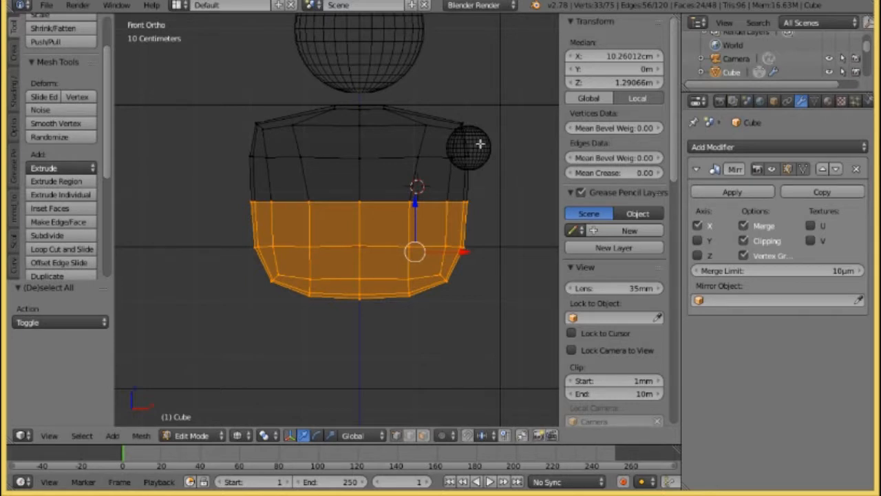
key(s)
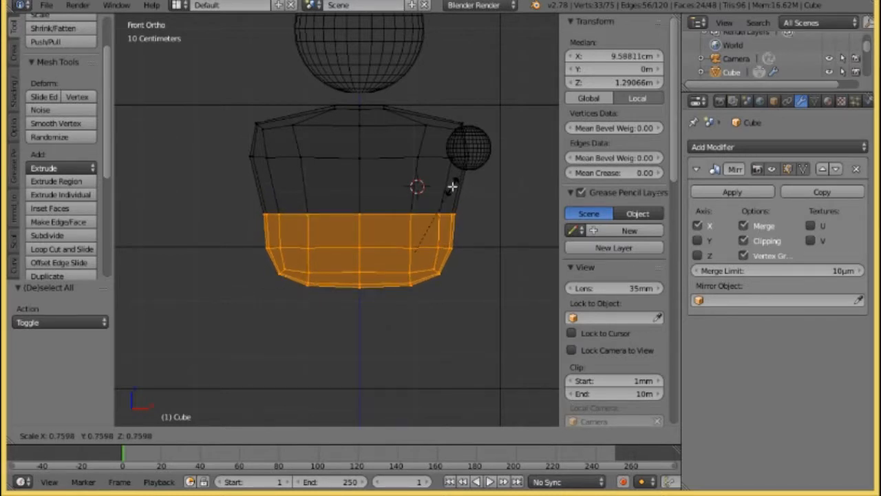
click(452, 186)
- Select only the uppermost row of the narrowed lower section and scale it uniformly by 1.107 to soften the waist taper
key(a)
key(c)
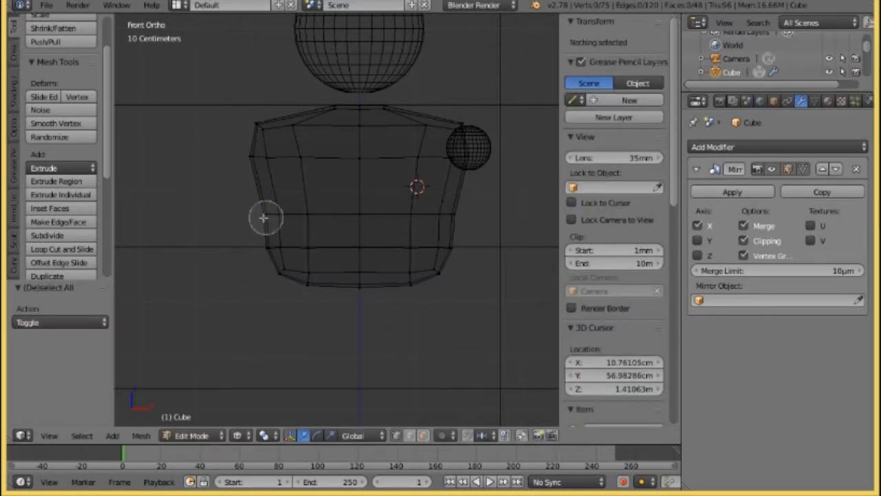
mouse_move(265, 218)
mouse_down()
mouse_move(452, 213)
mouse_move(373, 211)
mouse_up()
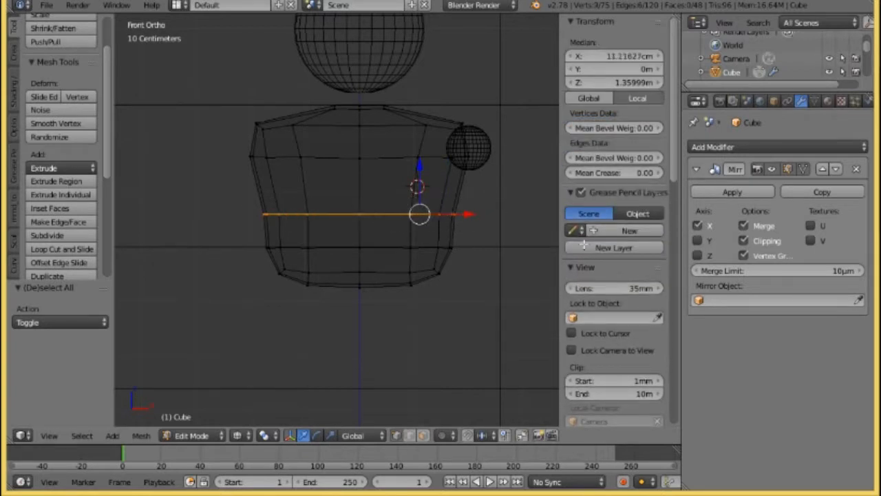
key(Escape)
key(s)
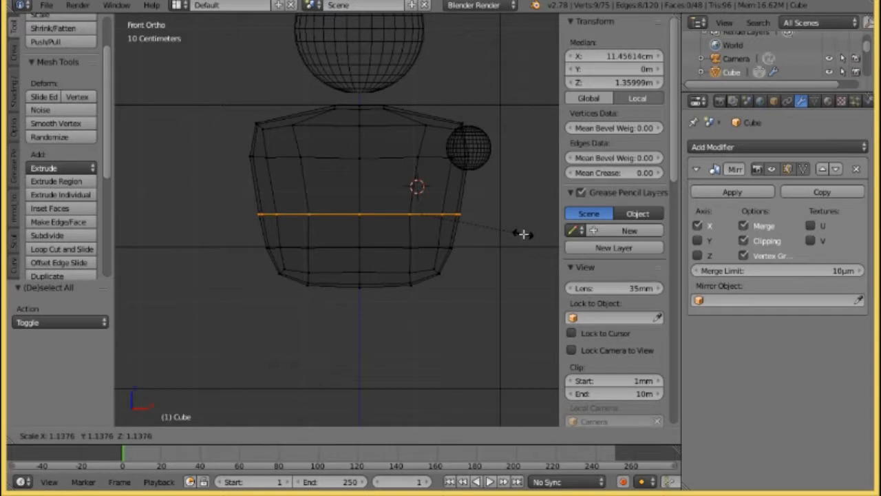
click(520, 234)
scroll(437, 198, down, 2)
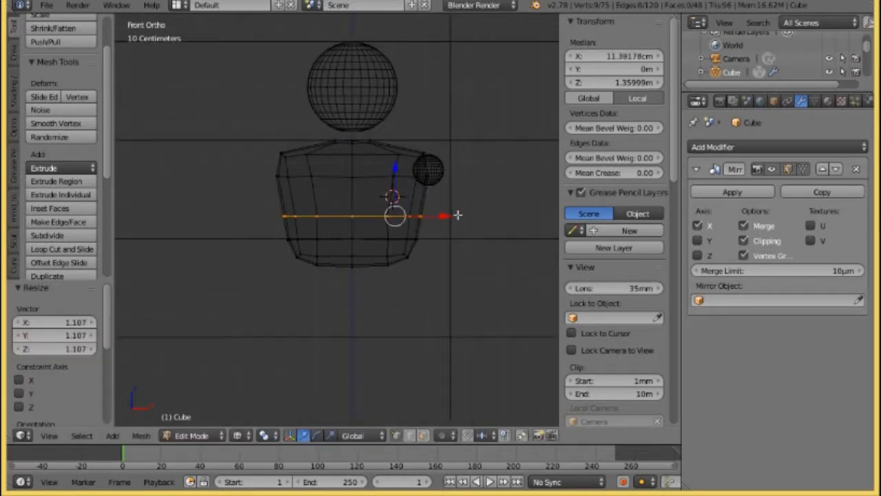
- Switch to Object Mode and examine the torso's side profile and overall dimensions in right view
key(a)
middle_drag(468, 221, 327, 214)
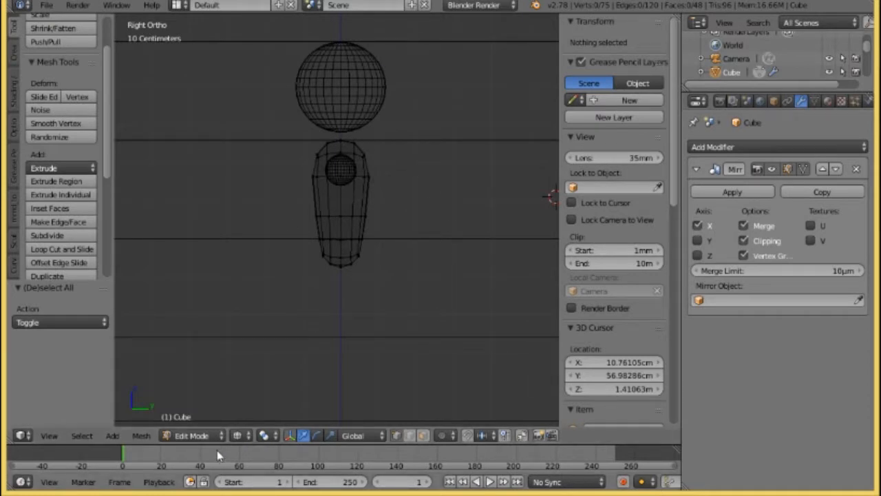
click(189, 435)
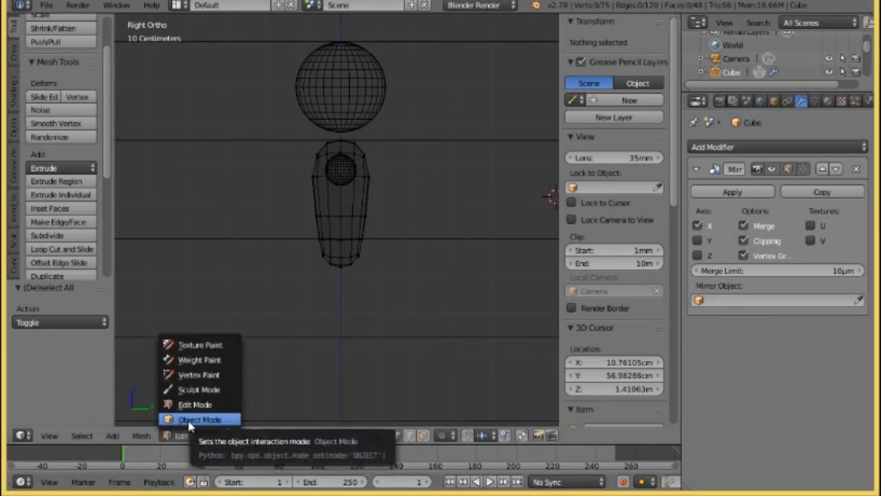
click(192, 419)
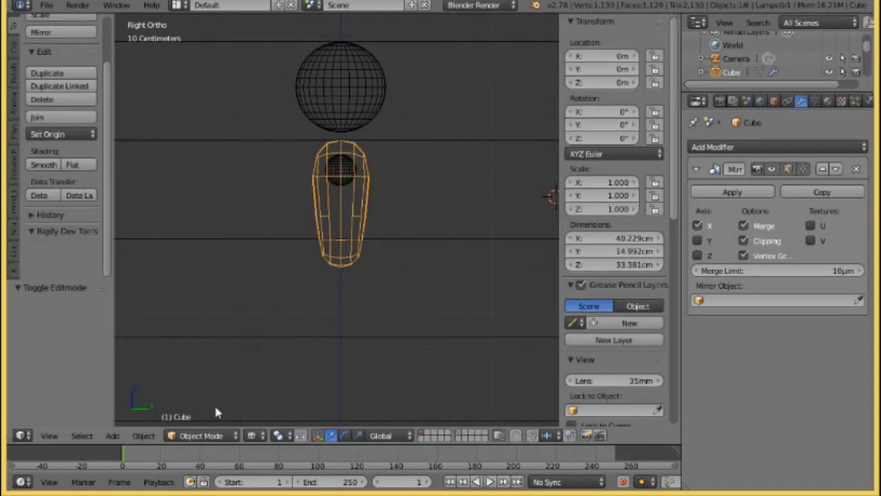
middle_drag(372, 241, 275, 281)
key(KP_3)
scroll(344, 117, up, 4)
scroll(342, 141, down, 1)
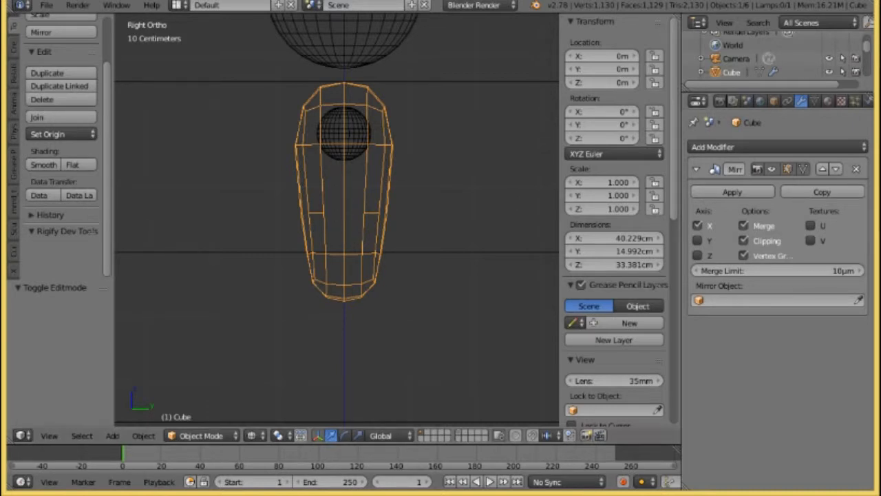
middle_drag(380, 174, 388, 217)
key(KP_3)
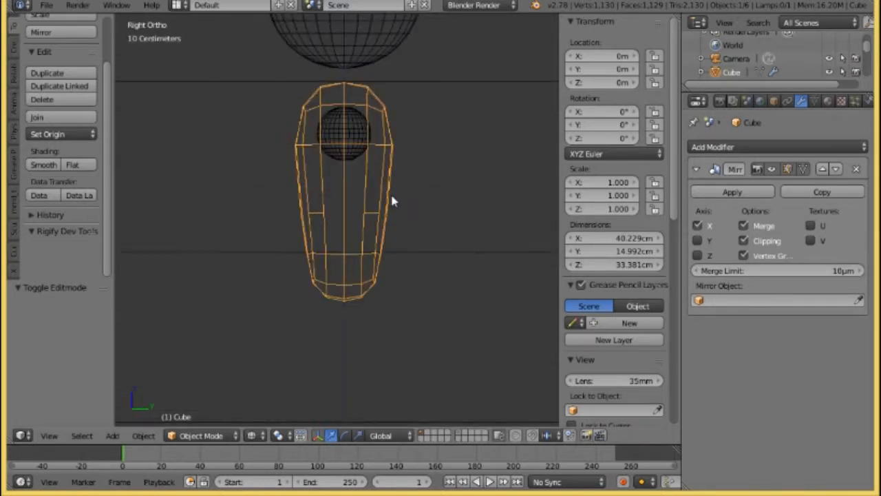
scroll(210, 164, down, 2)
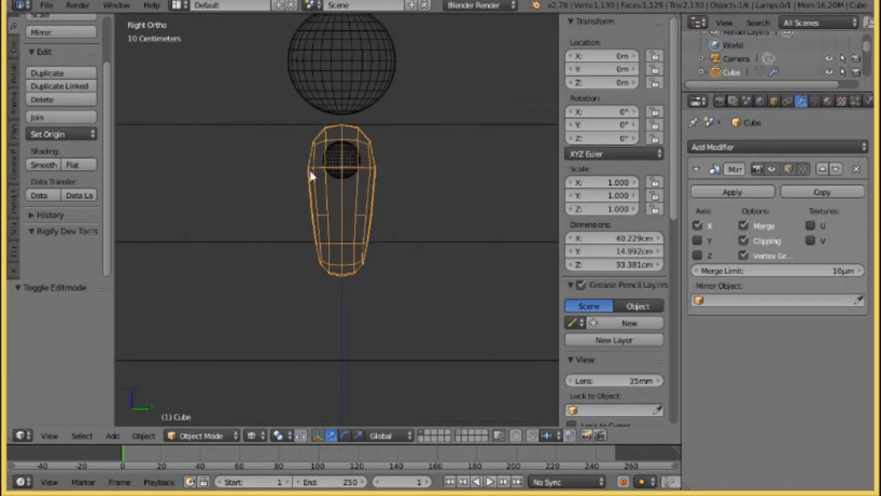
- Scale the torso's entire mesh by about 1.365 along Y to deepen it, and return to Object Mode
click(200, 435)
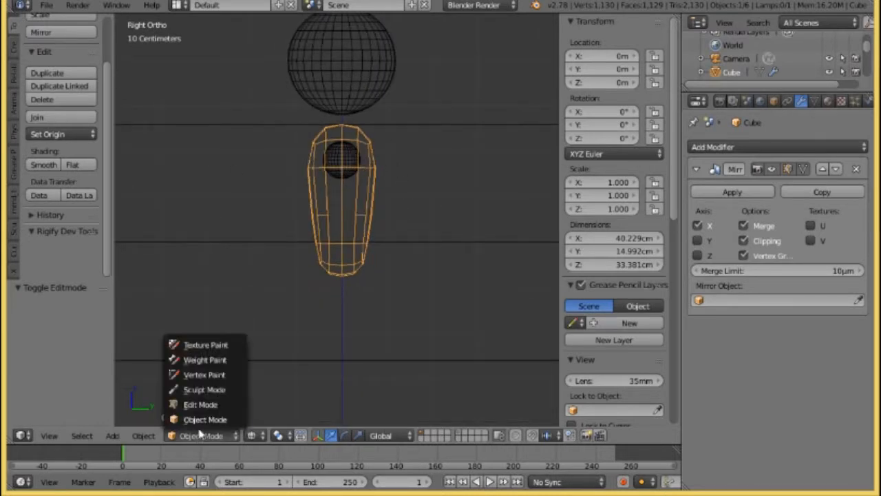
click(204, 403)
key(a)
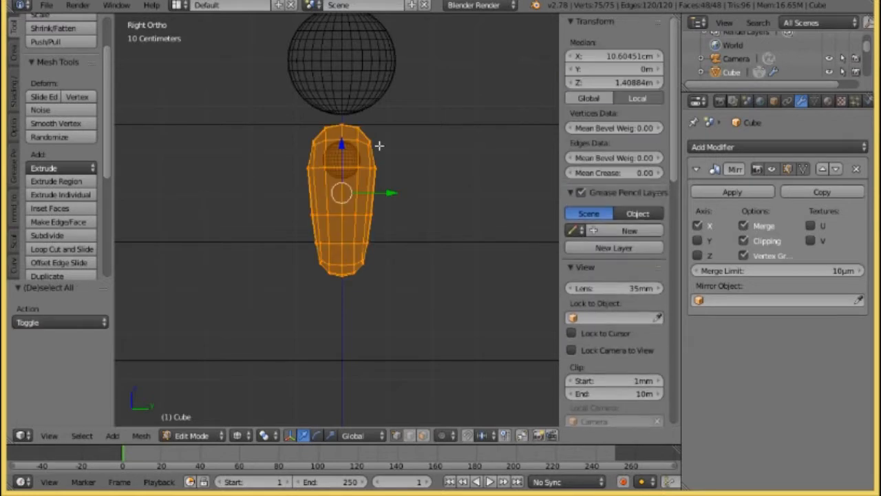
key(s)
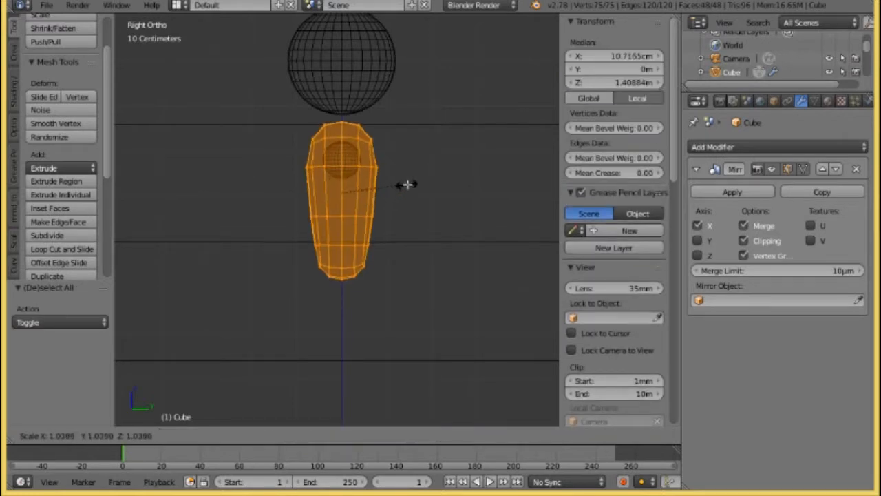
key(y)
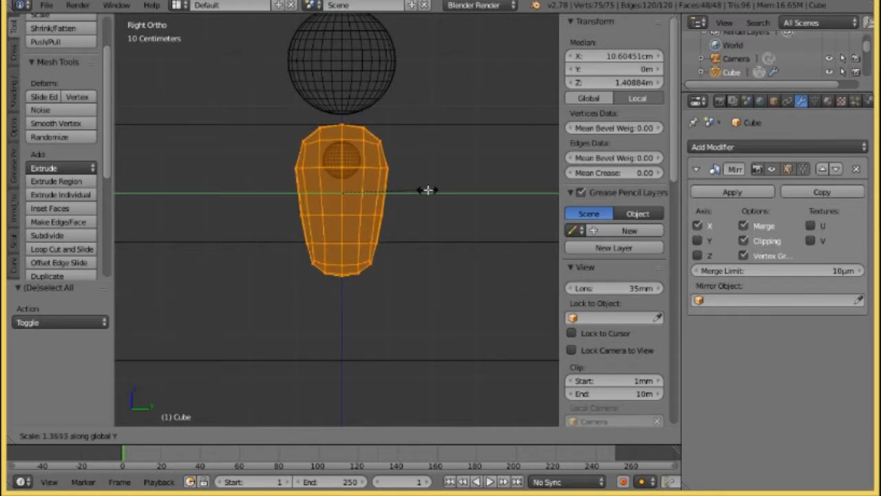
click(427, 190)
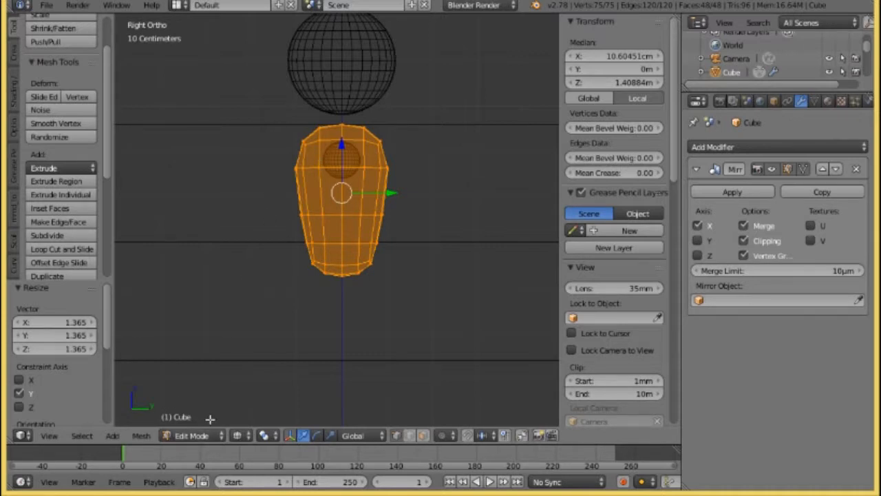
click(192, 435)
click(200, 419)
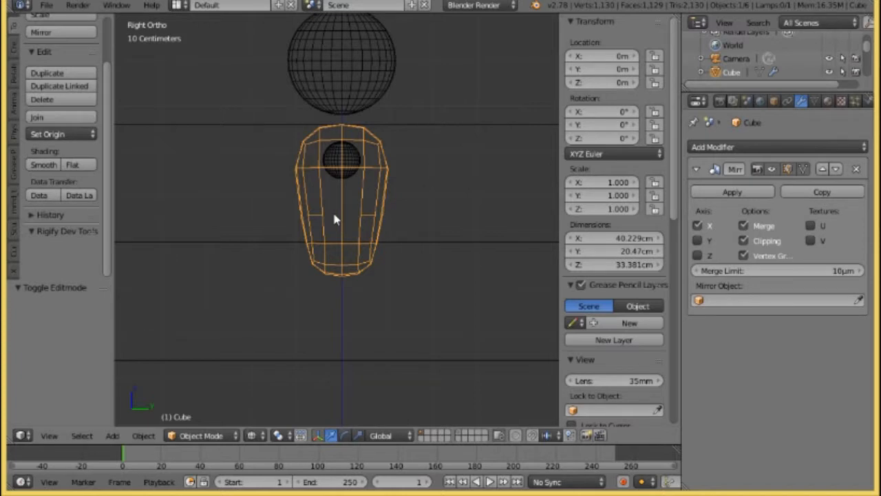
- Rotate the torso's entire mesh by 10° in right view, in Edit Mode
click(203, 437)
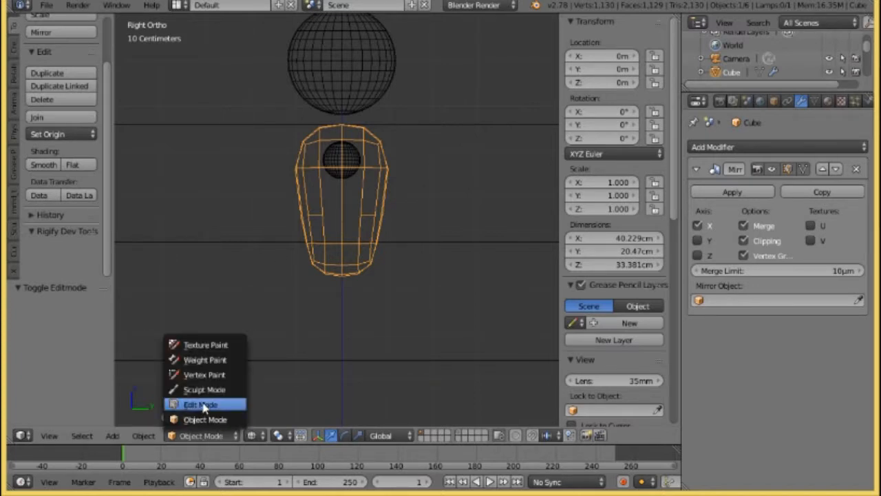
click(200, 404)
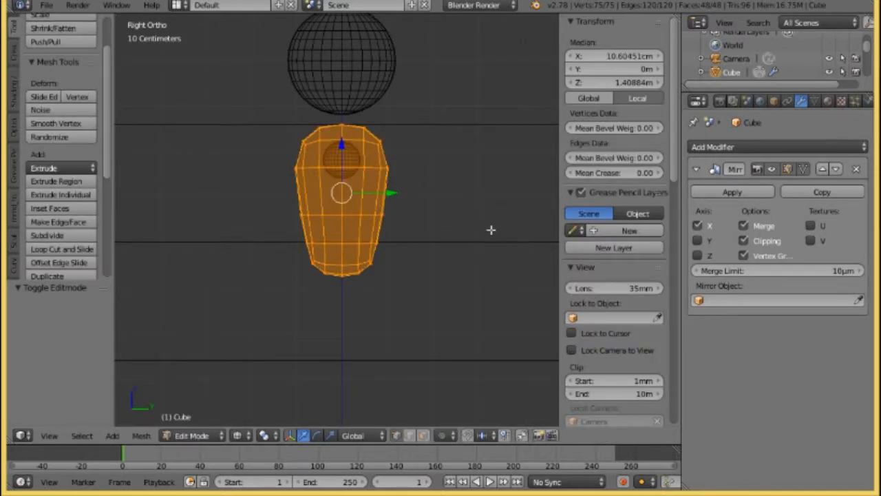
key(r)
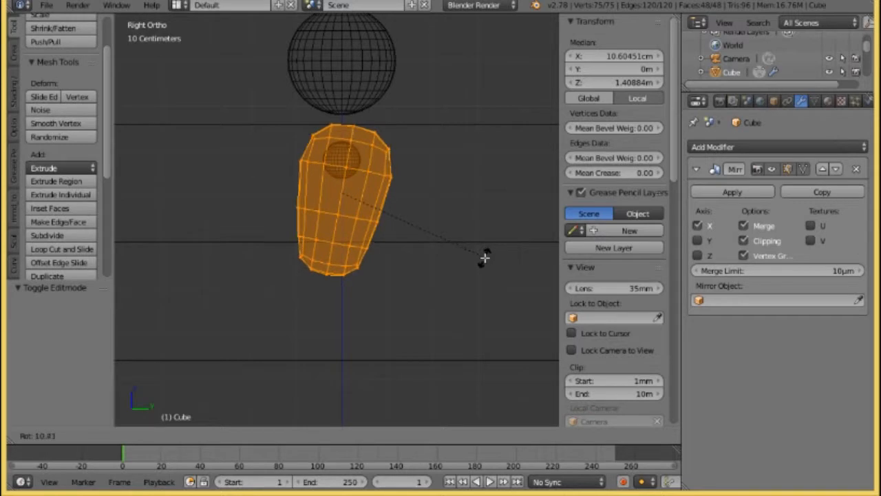
text(10)
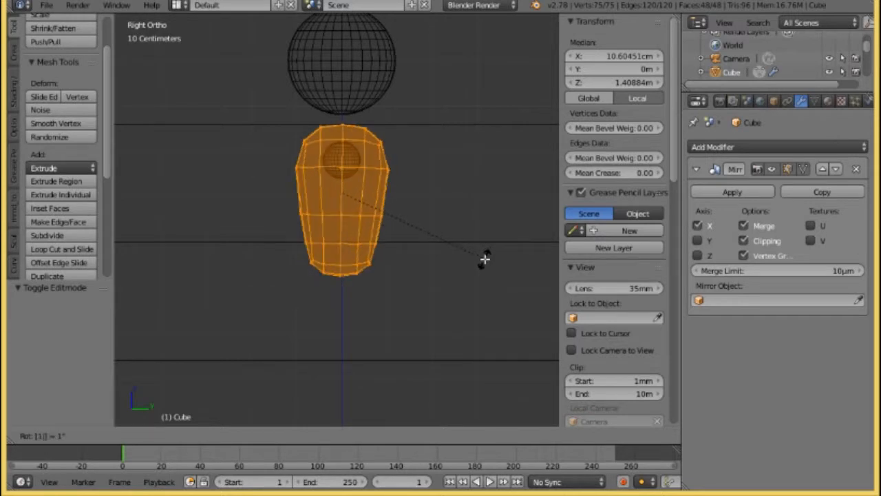
key(Return)
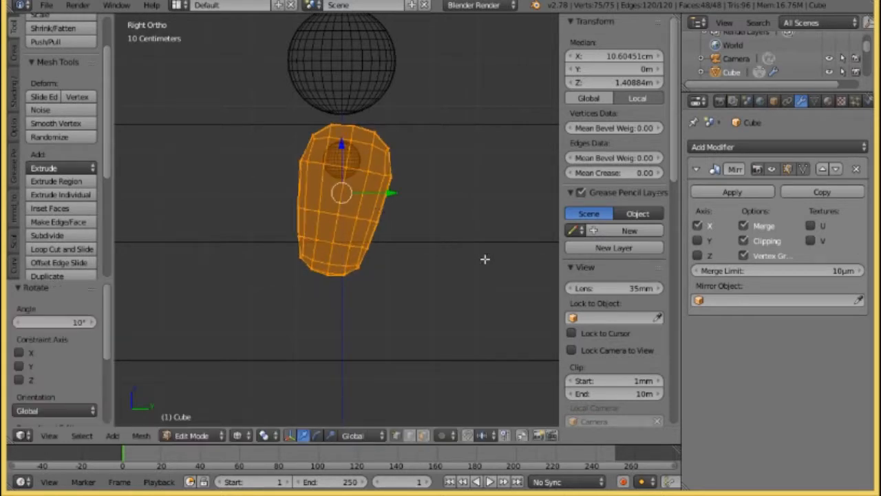
- Move the tilted torso mesh about -2.54 cm along Y and check its side profile in right view
key(g)
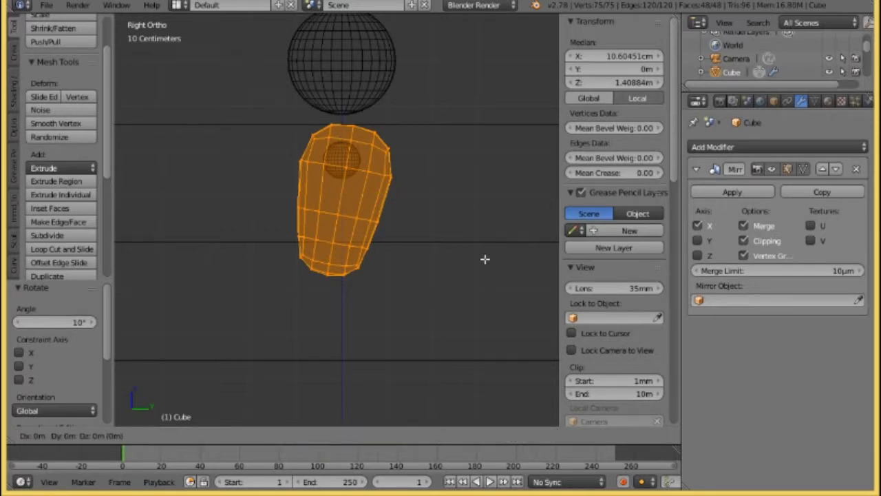
key(y)
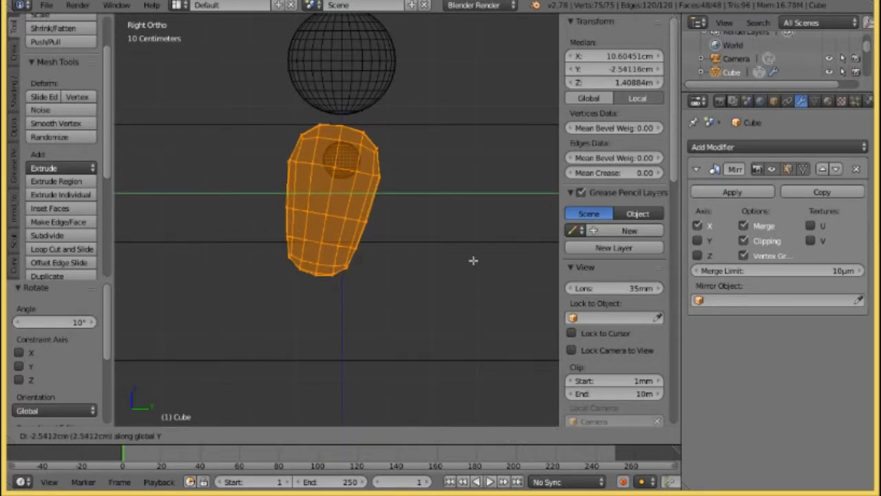
click(473, 261)
mouse_move(313, 153)
middle_down()
mouse_move(331, 165)
mouse_move(306, 150)
middle_up()
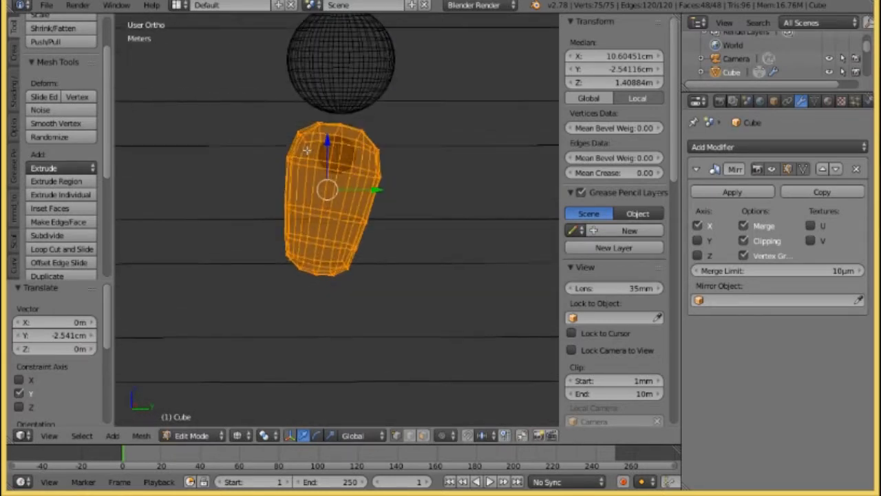
key(KP_3)
scroll(306, 150, up, 2)
scroll(298, 164, up, 1)
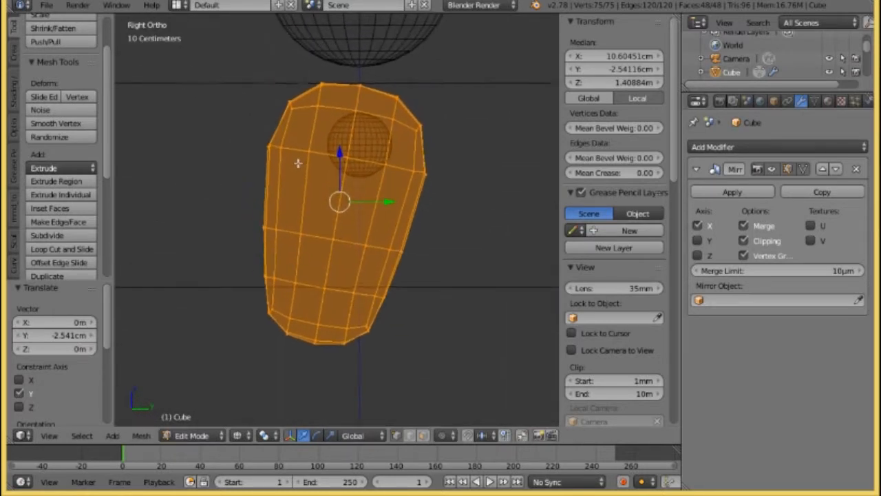
- Move the torso's upper front vertex rows about -2.6 mm along Y and -9.5 mm along Z in right view
middle_drag(293, 118, 281, 138)
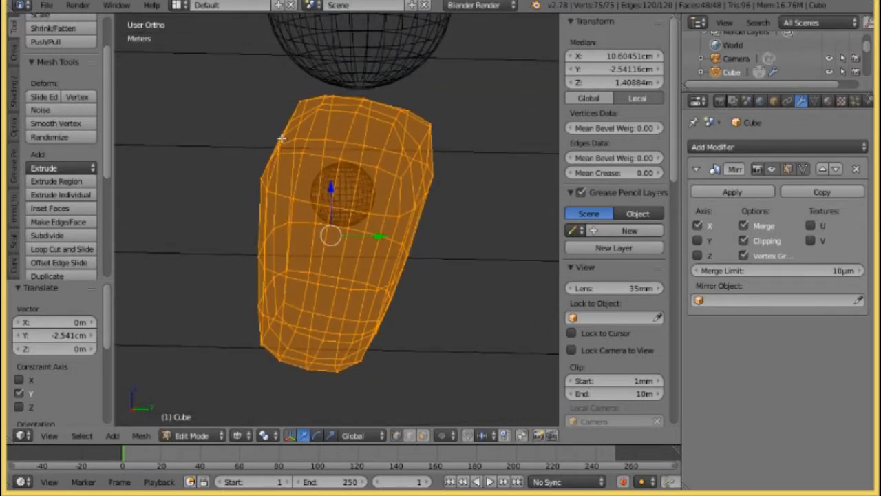
key(KP_3)
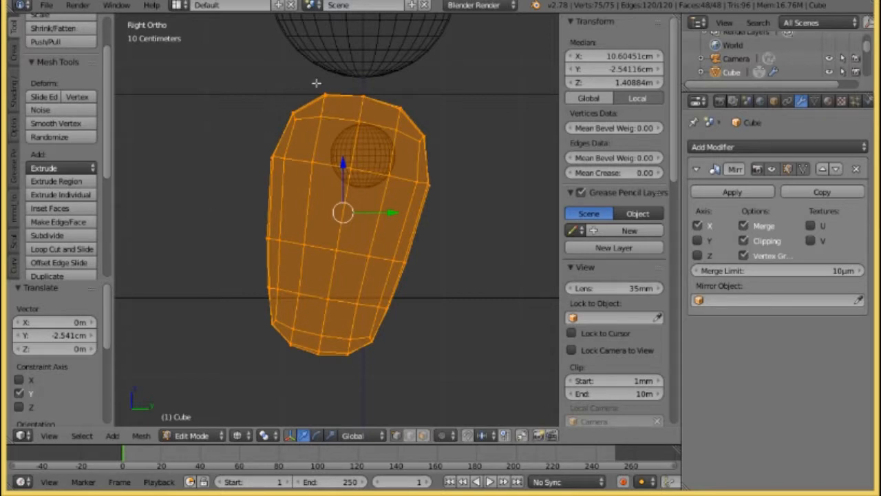
key(a)
right_click(306, 102)
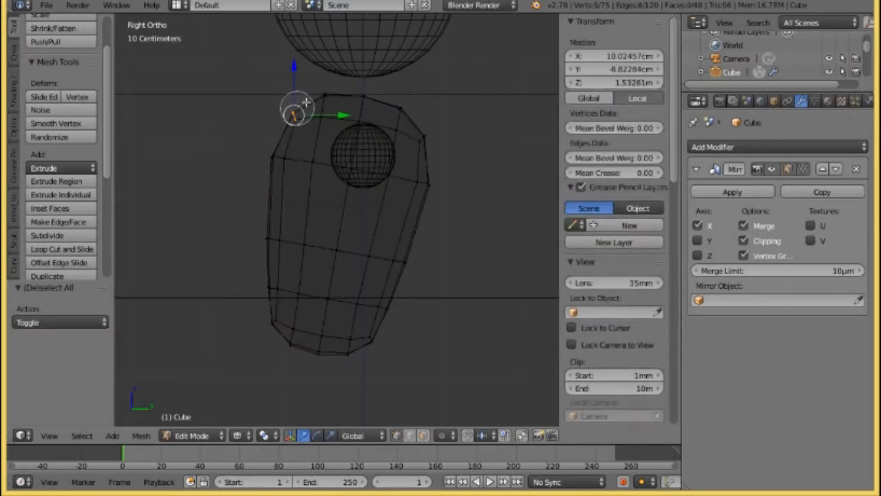
shift+right_click(324, 95)
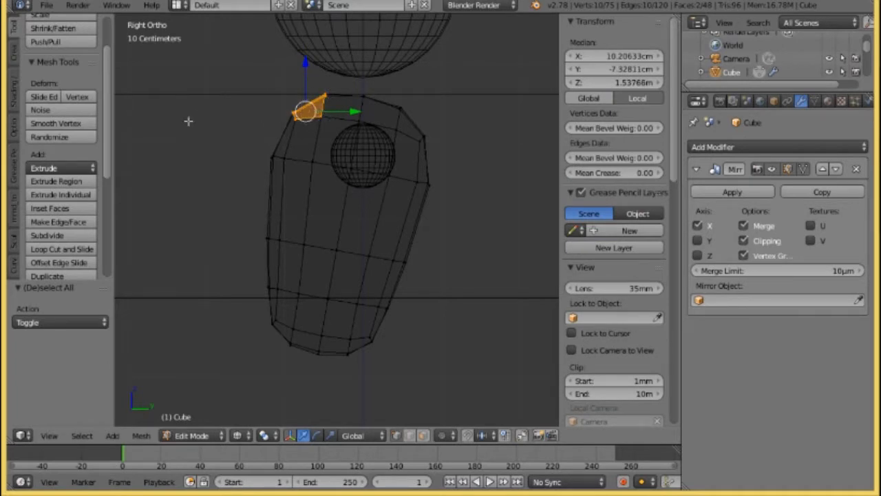
key(g)
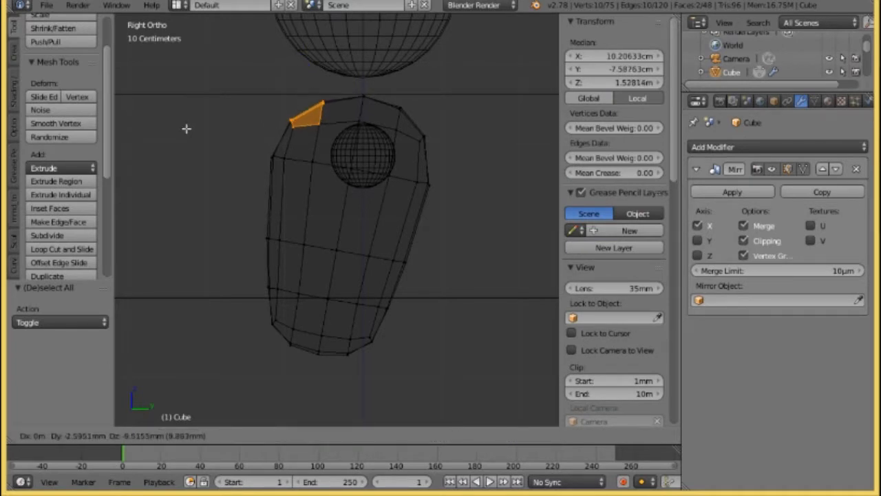
click(186, 128)
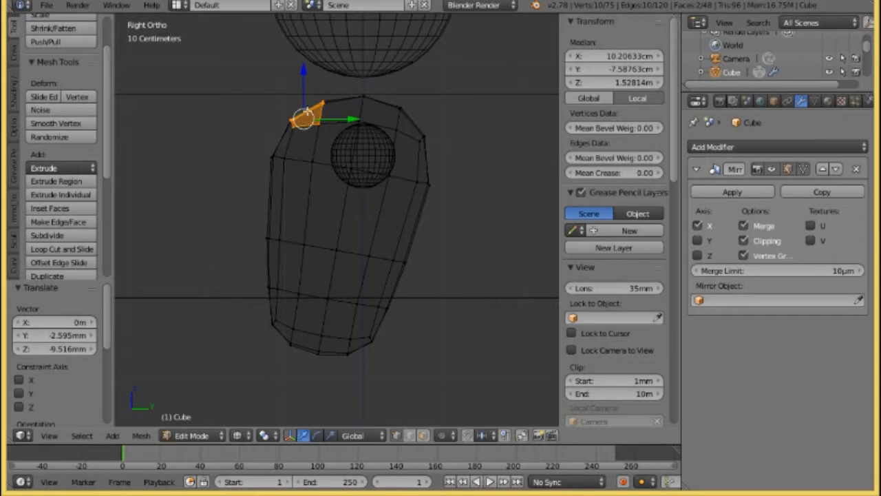
middle_drag(320, 119, 405, 93)
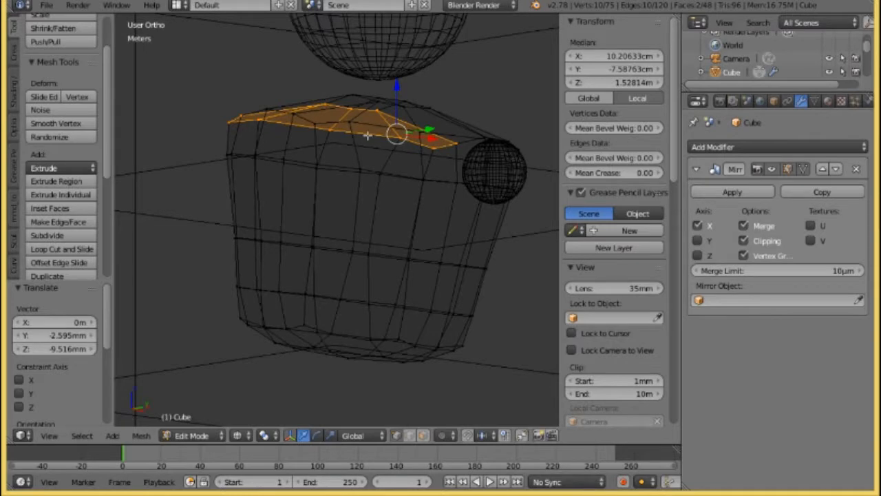
middle_drag(367, 136, 295, 127)
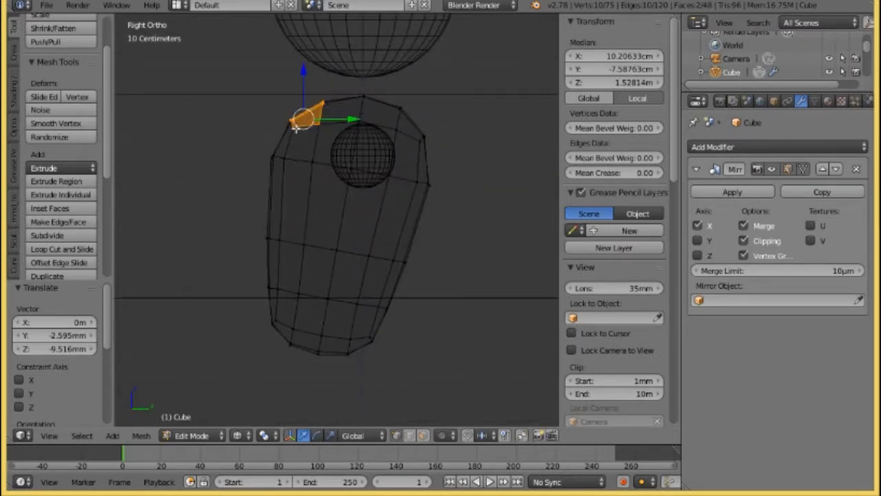
- Switch from the torso to the small shoulder sphere and move its entire mesh about 3.11 cm along Y in Edit Mode
click(180, 435)
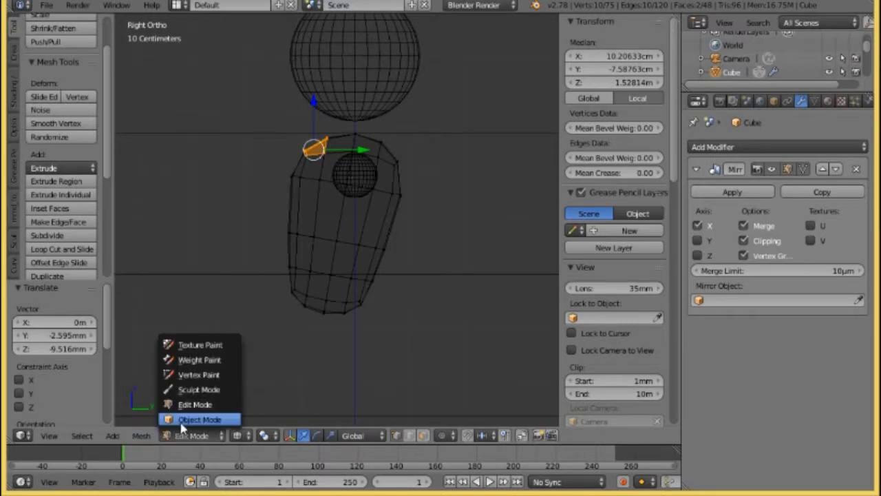
click(185, 421)
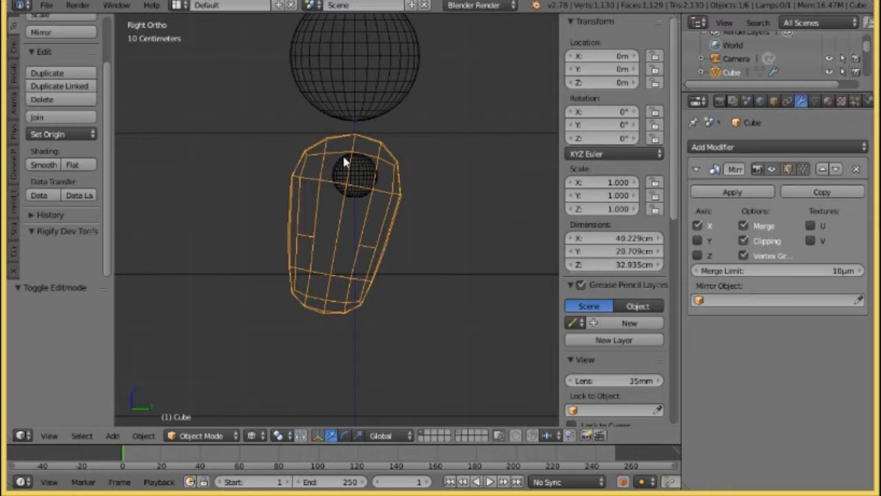
right_click(344, 167)
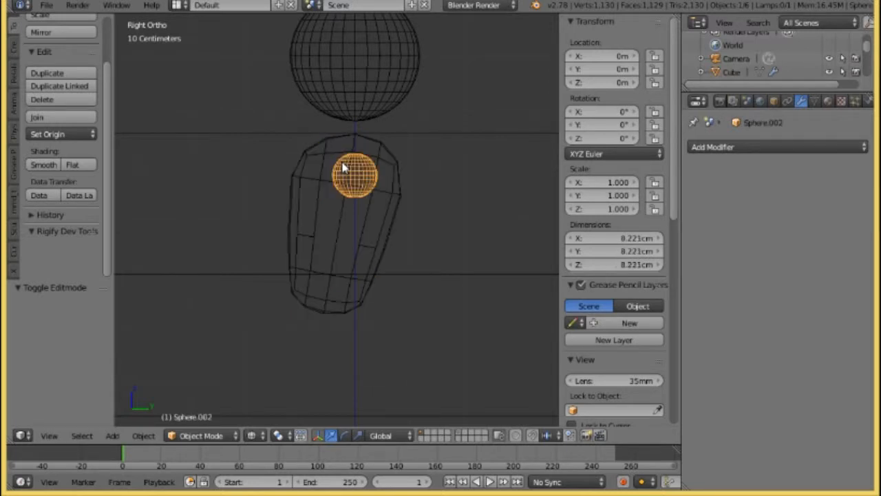
click(201, 435)
click(199, 406)
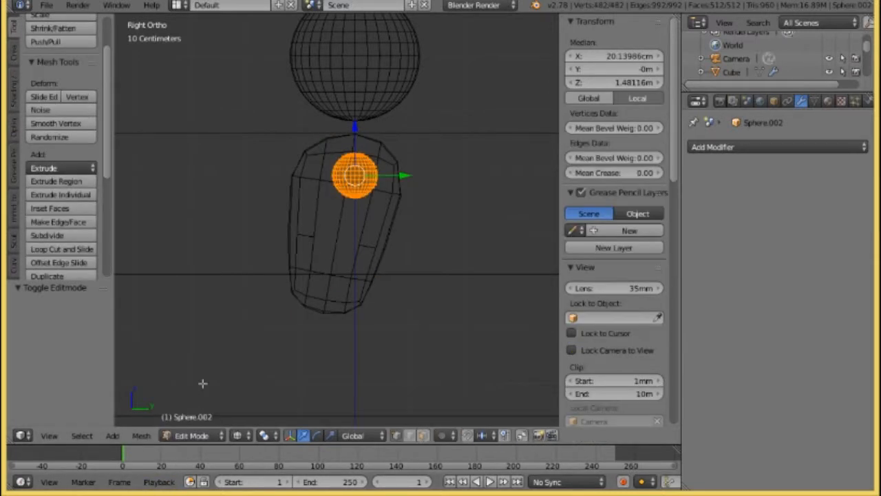
key(f)
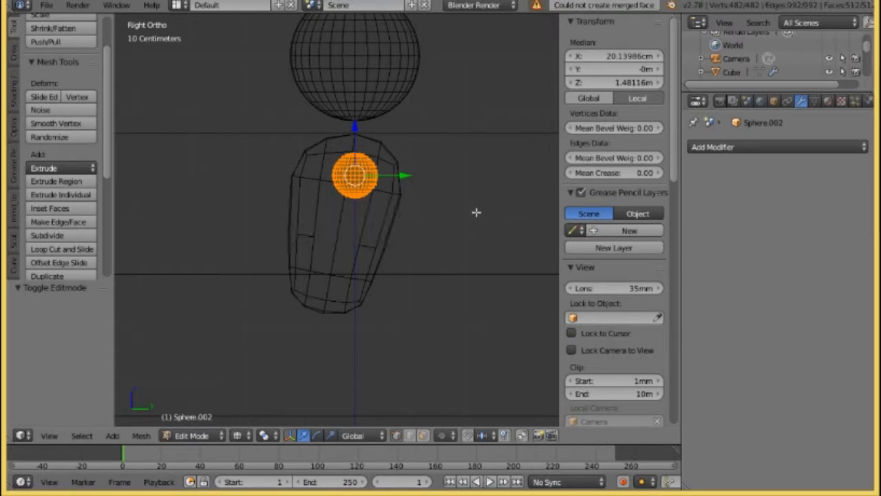
key(g)
key(y)
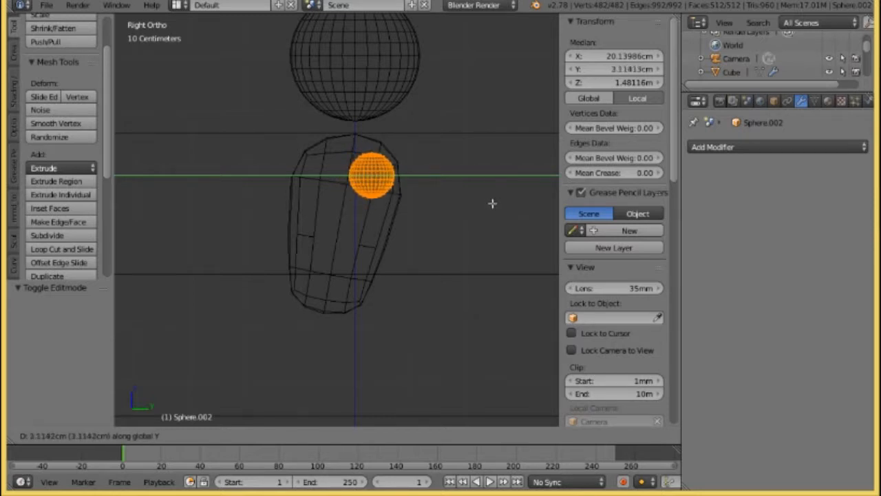
click(492, 203)
- Examine the shoulder sphere's placement against the torso in right, front and angled views
middle_drag(468, 189, 364, 202)
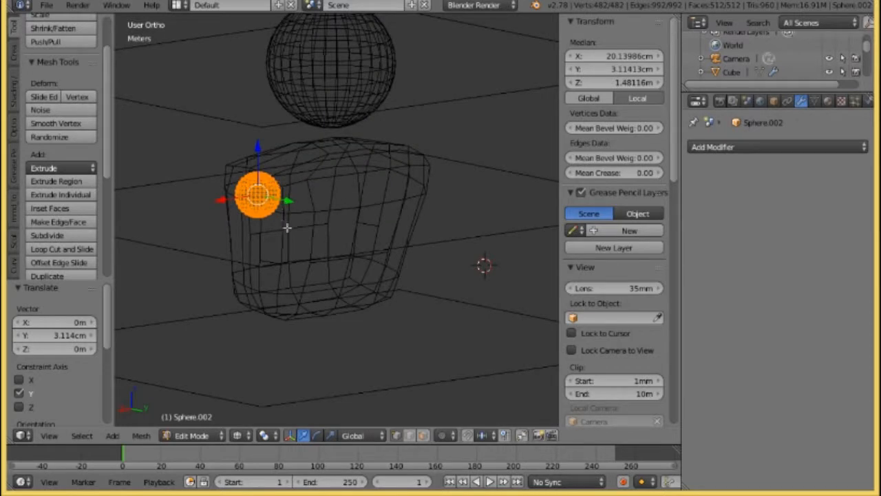
middle_drag(287, 227, 356, 236)
key(KP_3)
scroll(391, 221, up, 4)
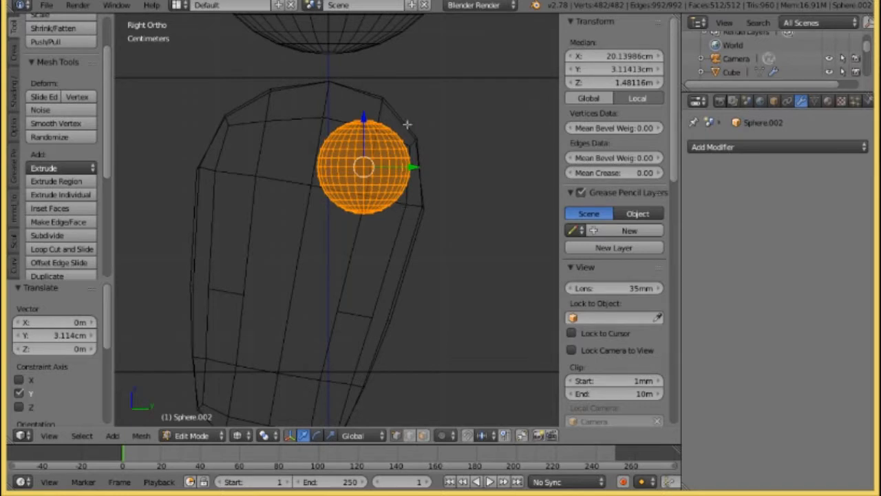
scroll(337, 234, down, 3)
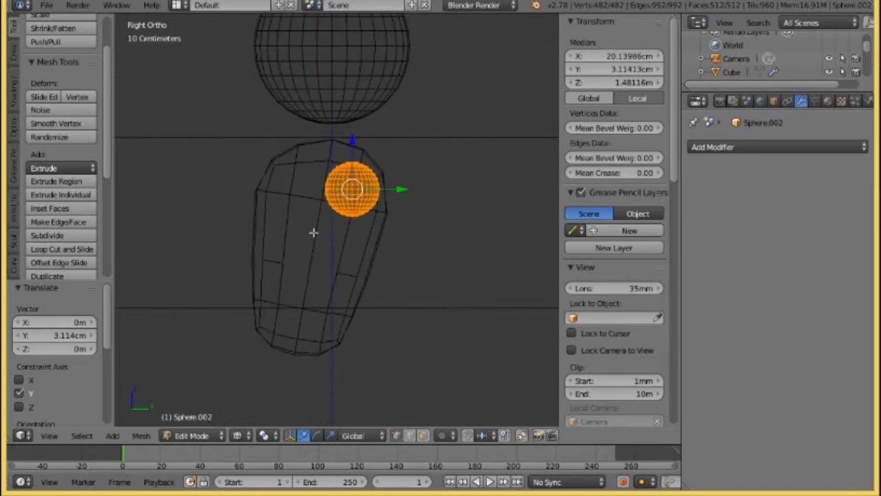
middle_drag(314, 232, 281, 248)
scroll(327, 237, up, 5)
shift+middle_drag(338, 187, 319, 239)
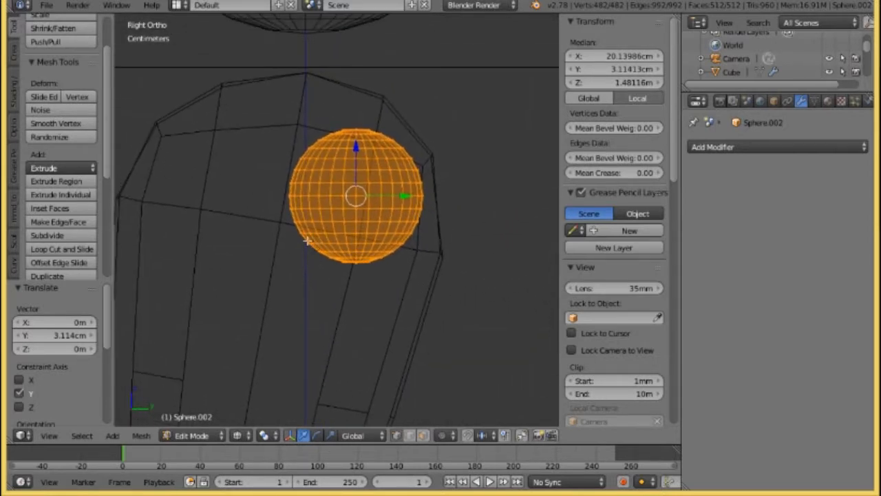
middle_drag(413, 116, 453, 225)
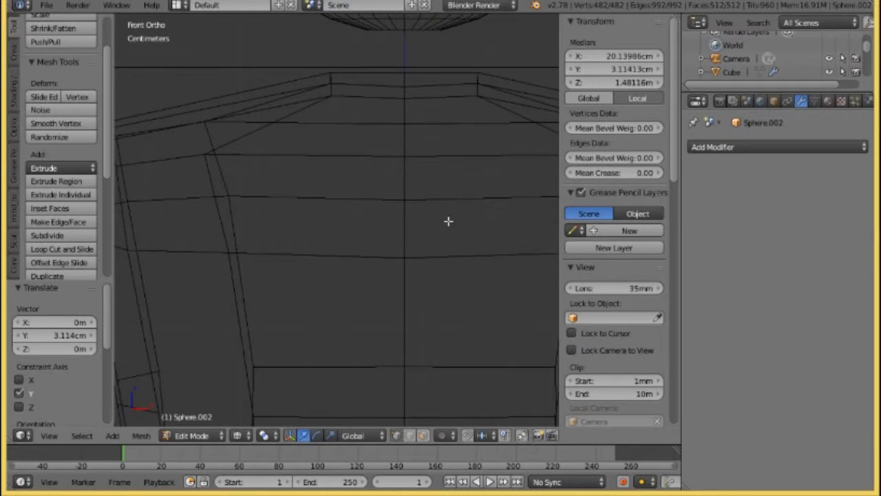
scroll(448, 221, down, 6)
middle_drag(419, 248, 273, 258)
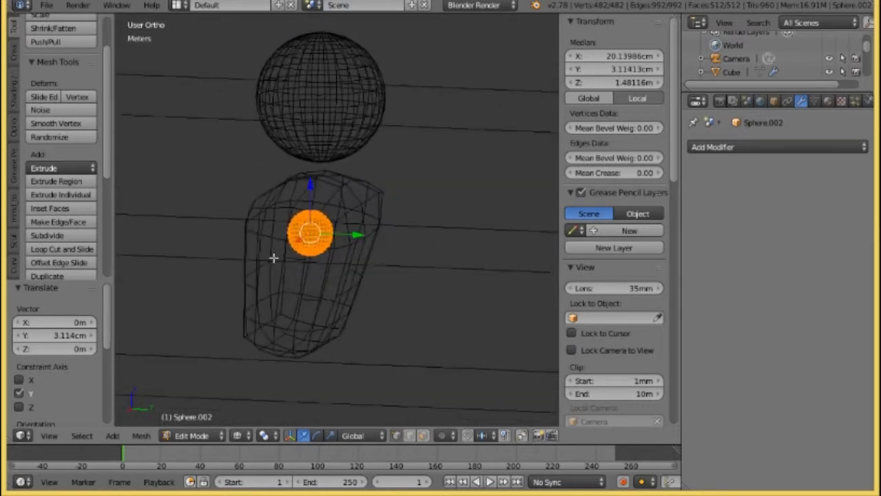
key(KP_3)
scroll(323, 248, up, 4)
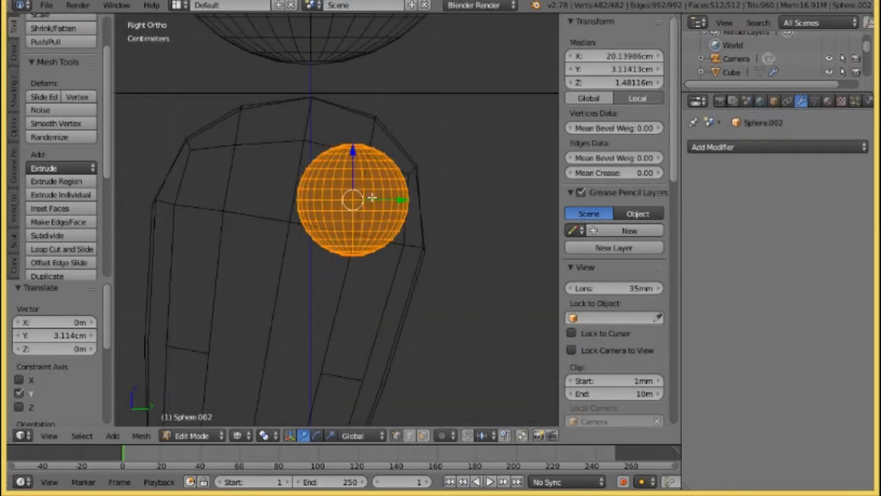
middle_drag(320, 214, 350, 245)
scroll(350, 245, down, 3)
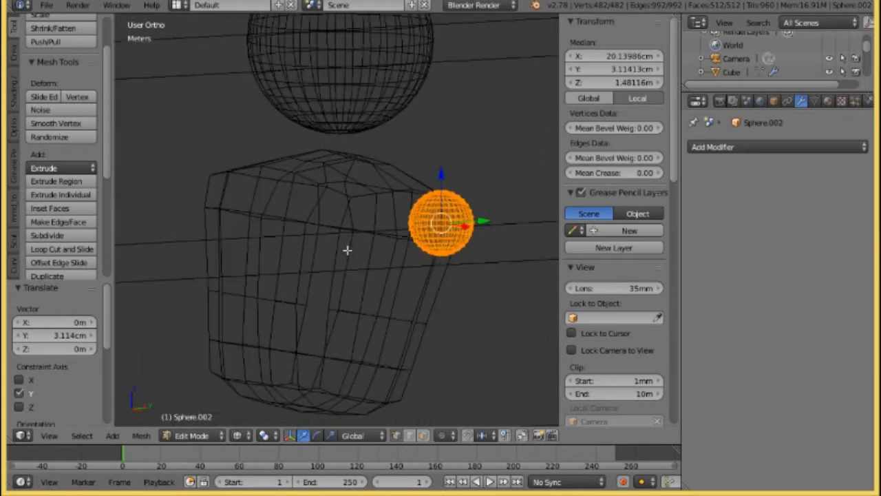
key(KP_1)
shift+middle_drag(471, 239, 372, 241)
key(KP_3)
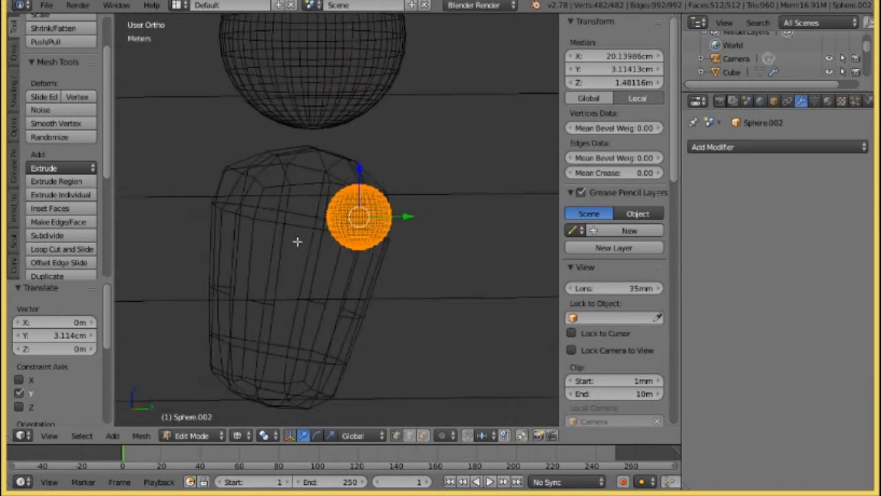
scroll(310, 245, up, 3)
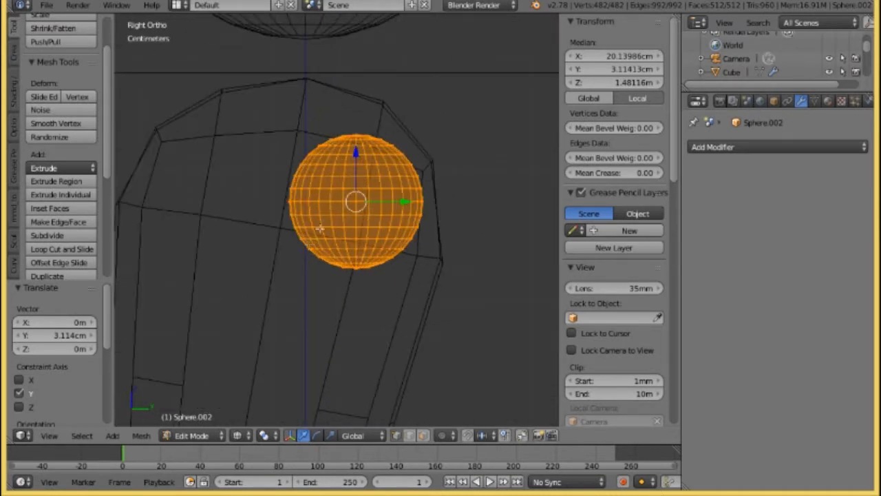
scroll(311, 161, down, 2)
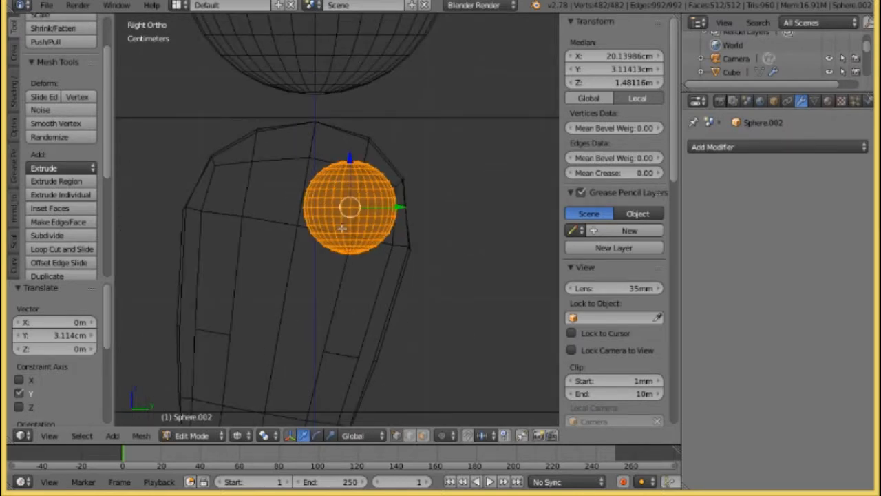
scroll(298, 146, down, 4)
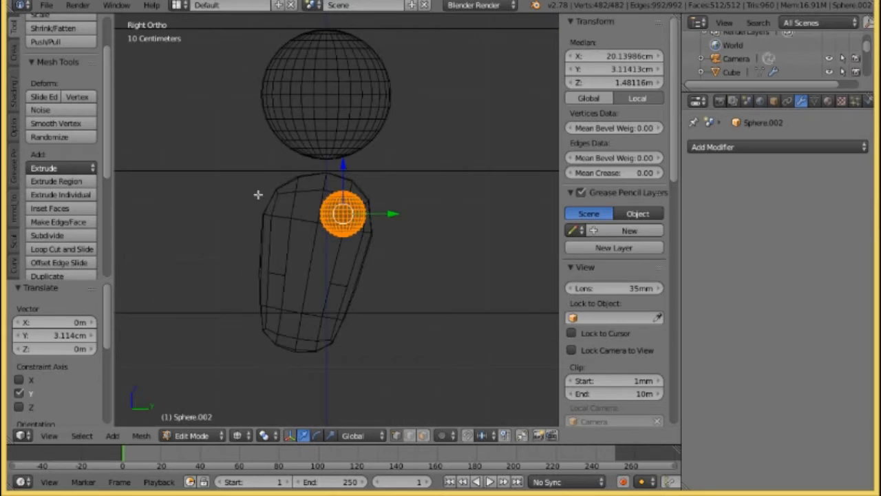
middle_drag(259, 194, 407, 213)
key(KP_1)
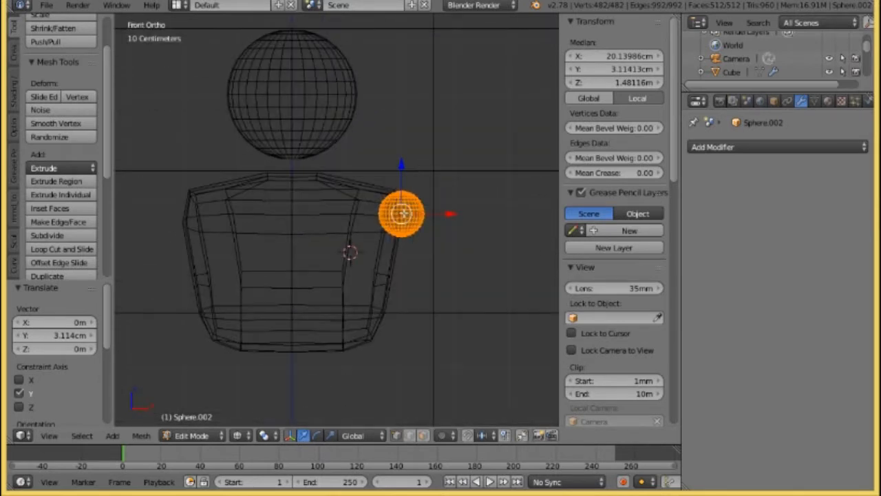
- Return to Object Mode, duplicate the torso in place and move the copy to layer 11
click(189, 435)
click(169, 419)
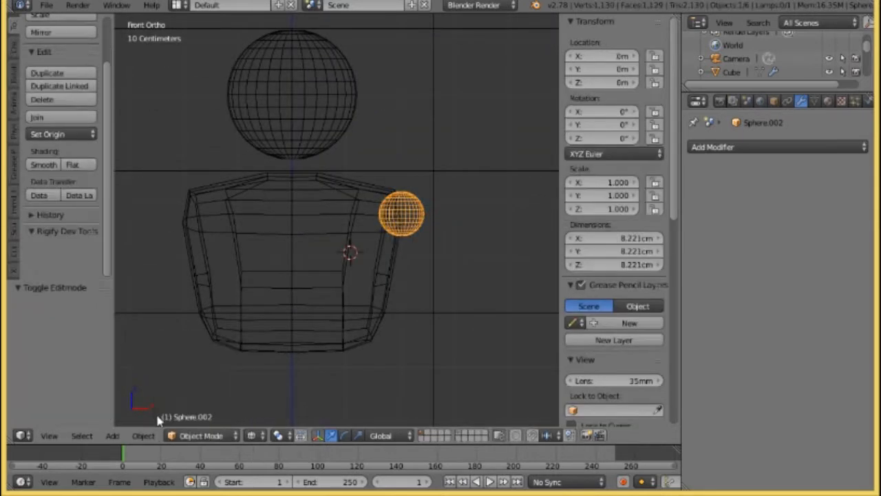
right_click(321, 200)
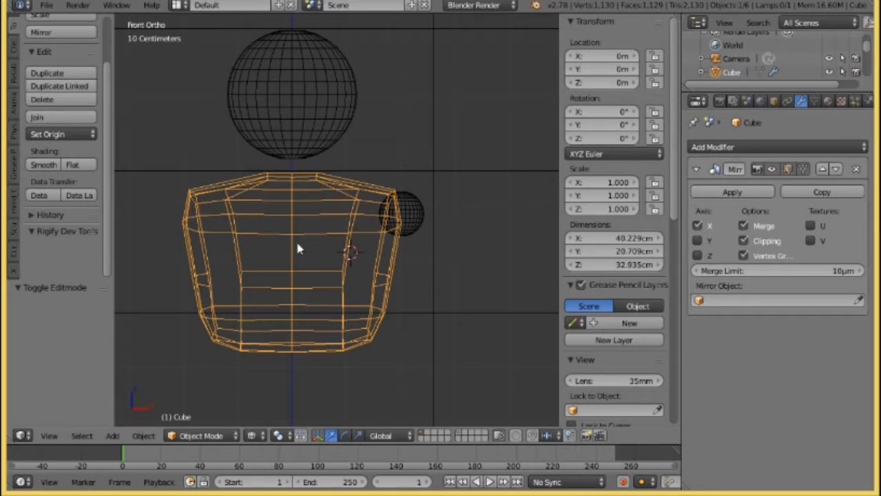
key(shift+d)
right_click(448, 200)
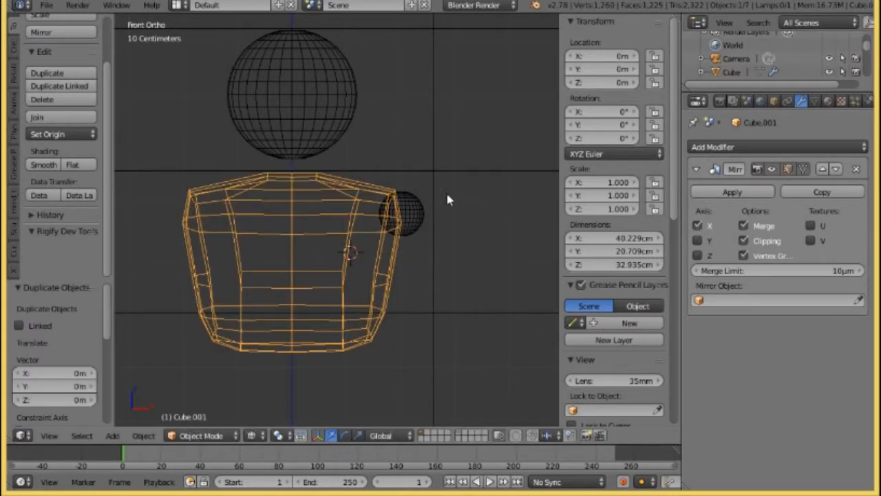
key(m)
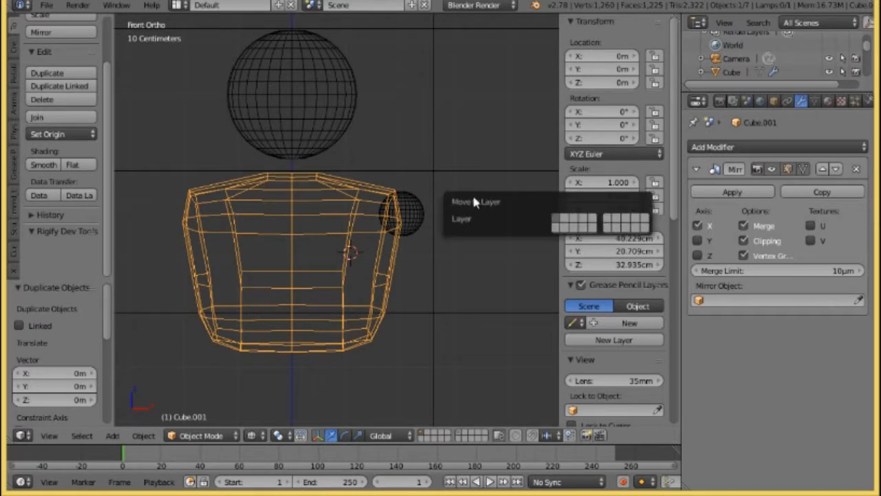
click(604, 222)
- Show only layer 11 and examine the torso copy with its spheres in front view
click(457, 435)
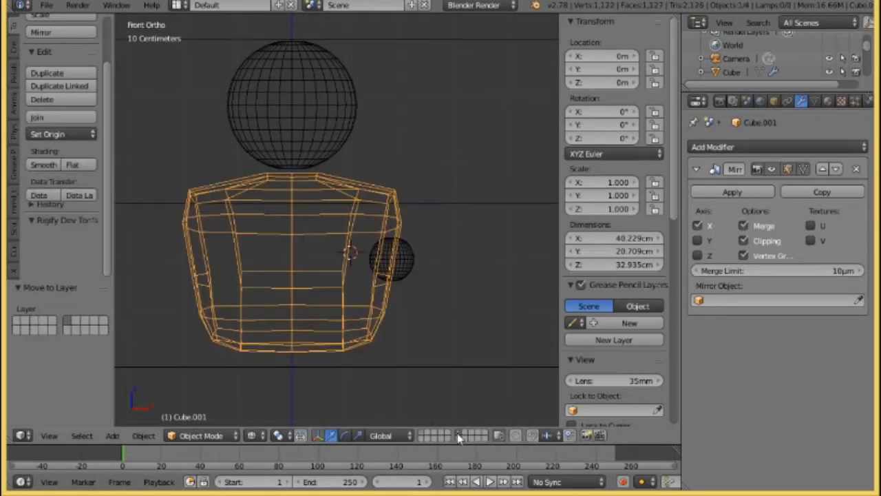
mouse_move(399, 269)
middle_down()
mouse_move(324, 282)
mouse_move(252, 275)
mouse_move(403, 276)
middle_up()
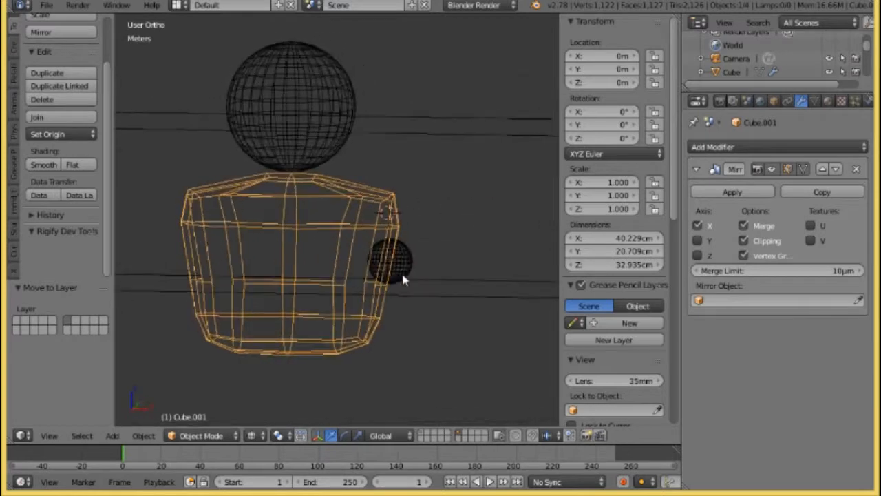
key(KP_1)
scroll(376, 287, up, 2)
scroll(376, 287, down, 2)
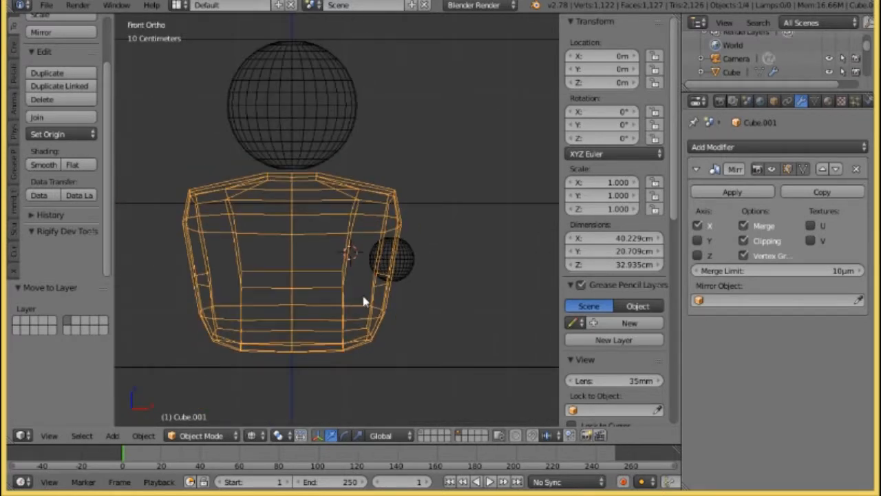
shift+middle_drag(365, 302, 398, 251)
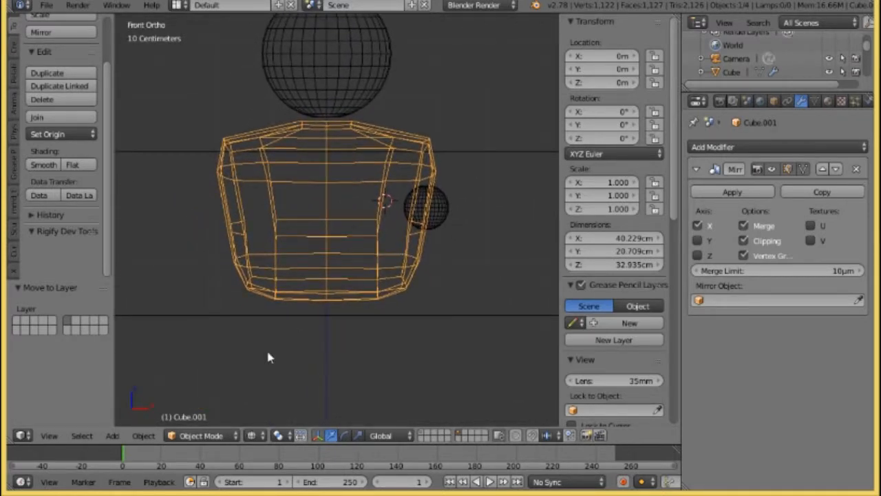
- Enter Edit Mode on the torso copy and scale its entire mesh to about 0.828 along Y
click(200, 436)
click(198, 397)
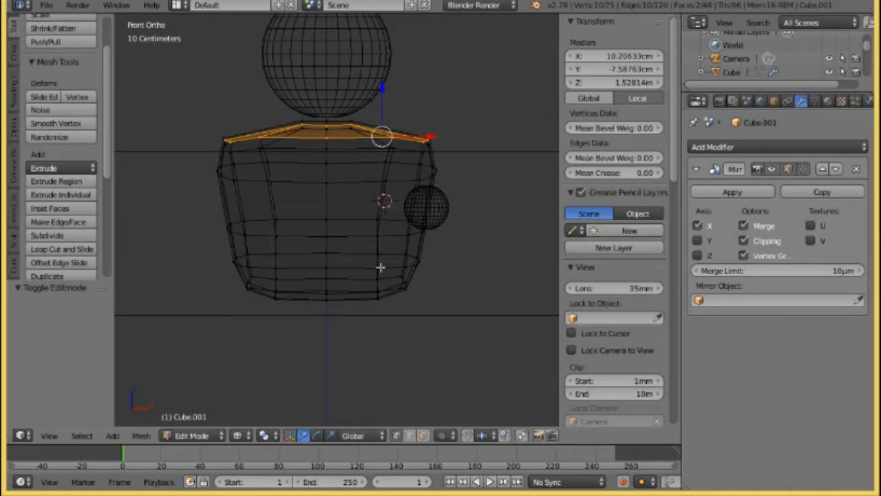
key(a)
key(a)
key(KP_3)
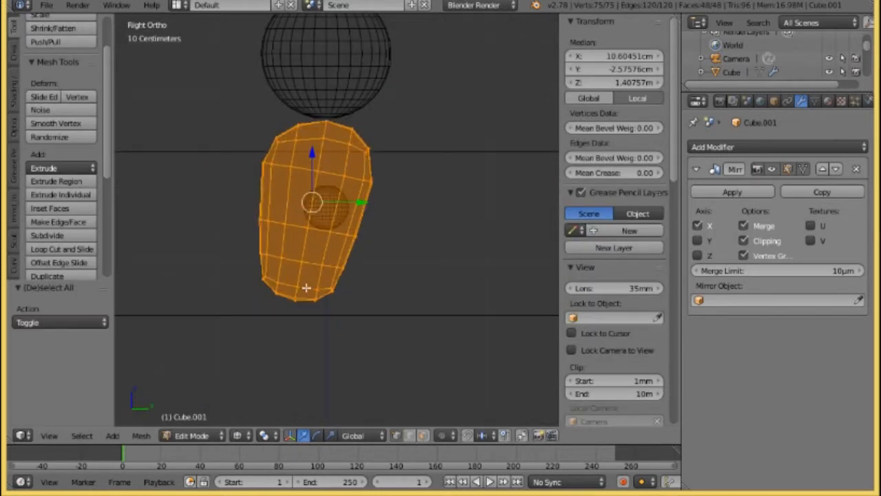
key(s)
key(y)
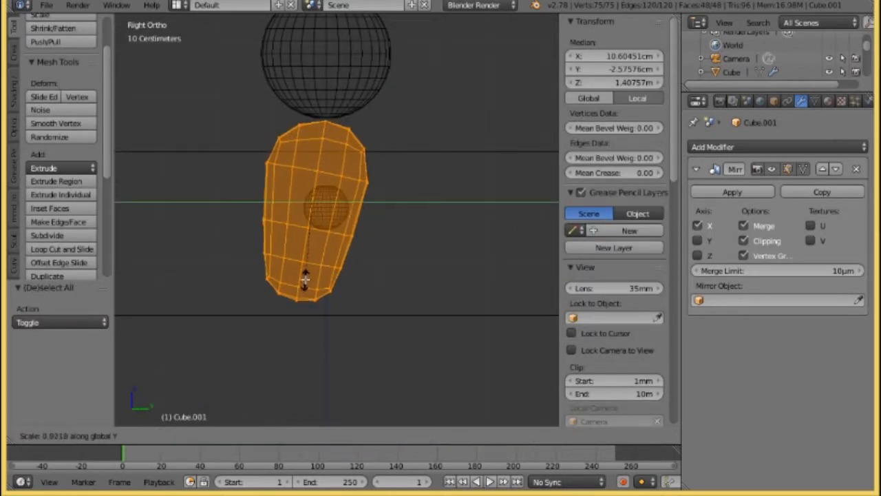
click(305, 273)
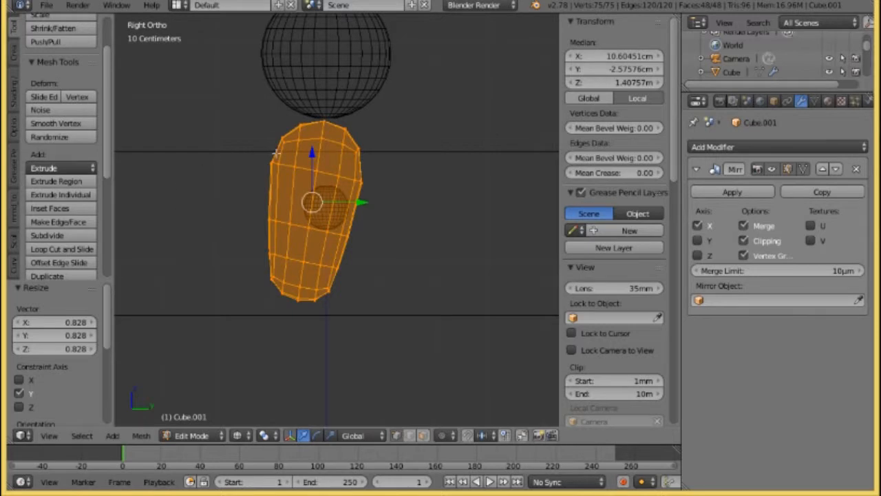
- Move the torso copy's entire mesh down about 8 cm along Z, away from the head sphere
key(KP_1)
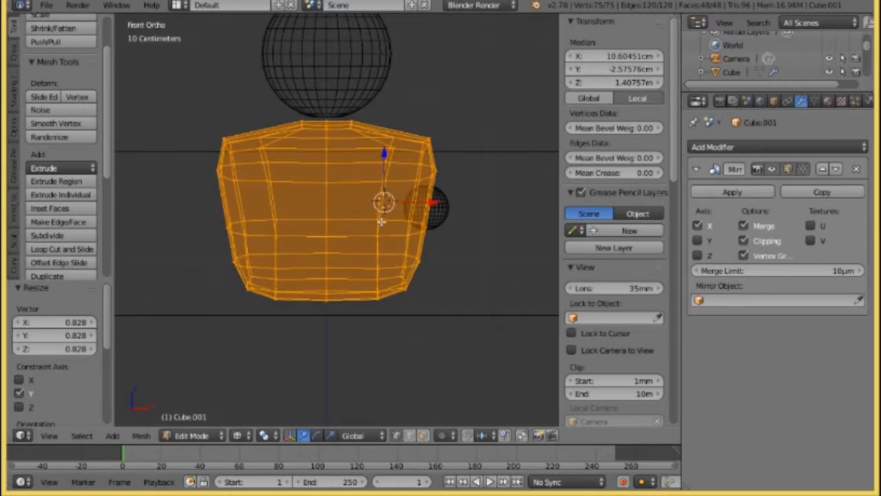
scroll(381, 221, up, 2)
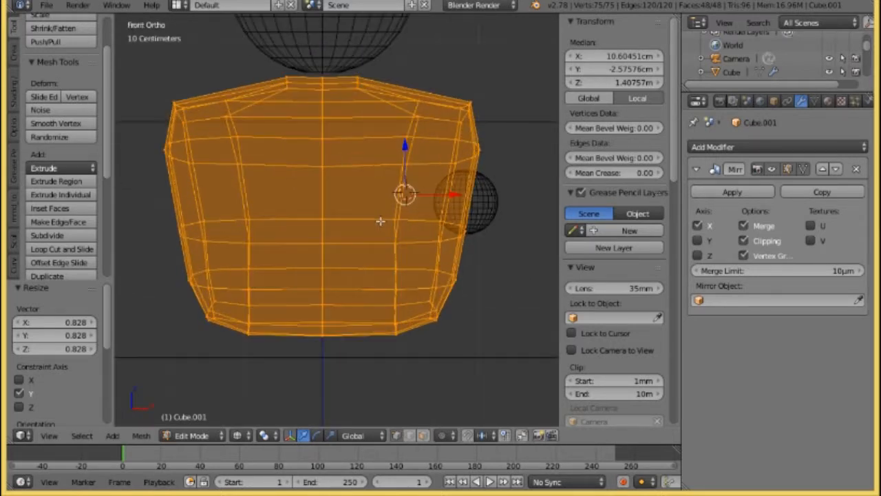
shift+middle_drag(380, 221, 379, 244)
scroll(370, 243, down, 1)
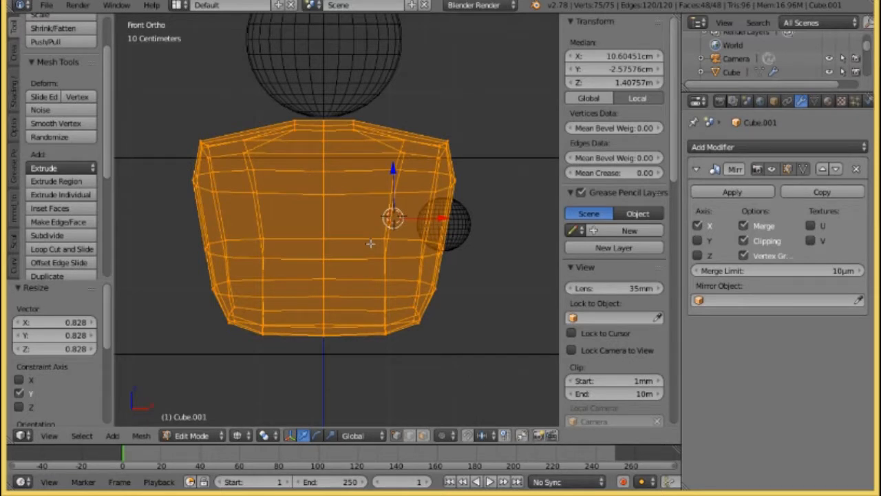
key(g)
key(z)
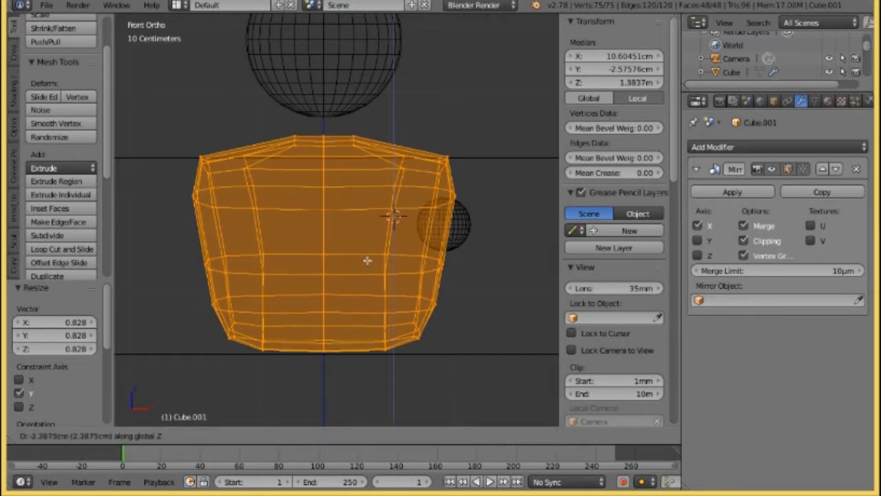
click(370, 295)
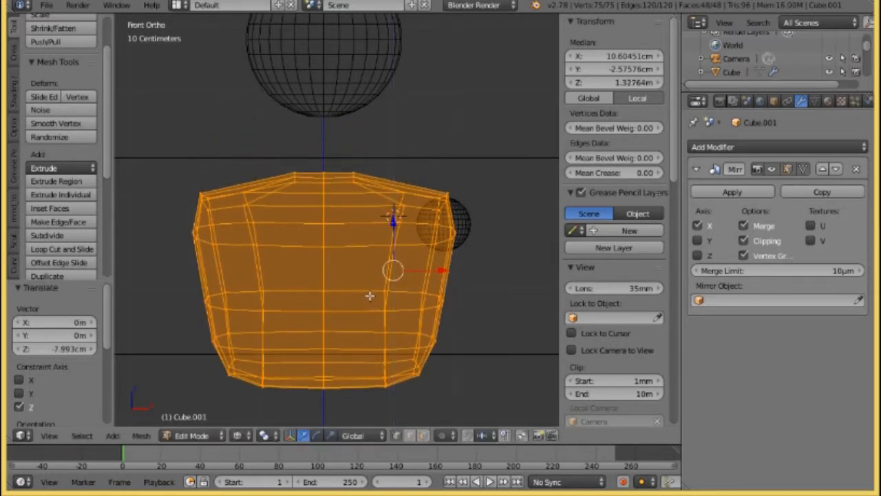
- Narrow the torso copy's entire mesh by scaling it to about 0.681 along X
scroll(342, 242, down, 3)
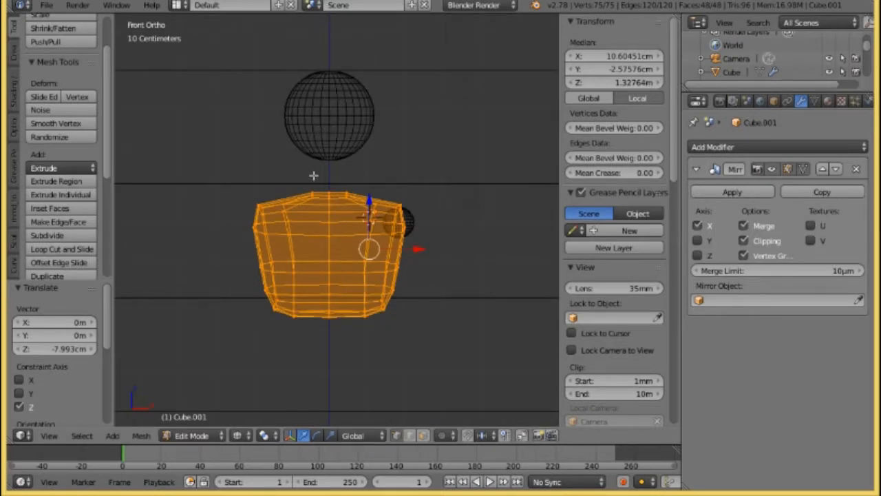
mouse_move(385, 210)
middle_down()
mouse_move(261, 222)
mouse_move(400, 211)
middle_up()
key(KP_1)
scroll(394, 238, up, 2)
scroll(394, 238, up, 1)
shift+middle_drag(390, 245, 385, 209)
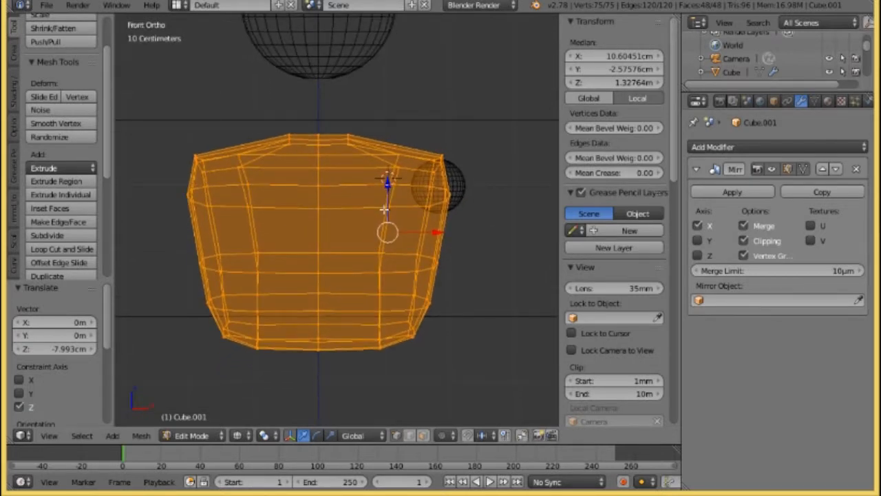
key(s)
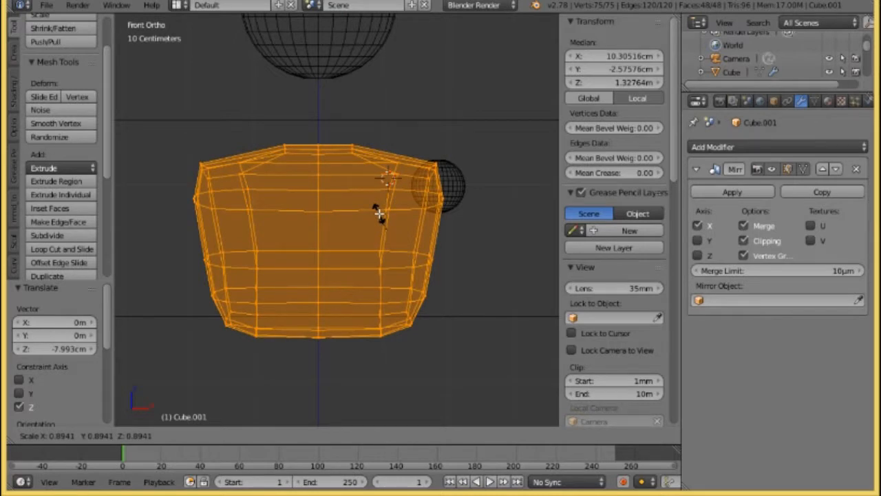
key(x)
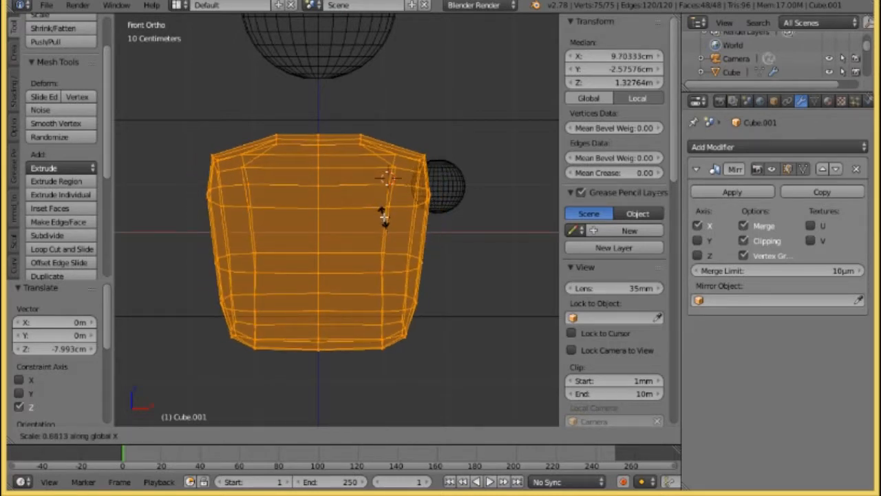
click(384, 217)
- Select only the central neck vertices on top of the torso copy and lower them about 2.34 cm along Z
scroll(279, 174, up, 2)
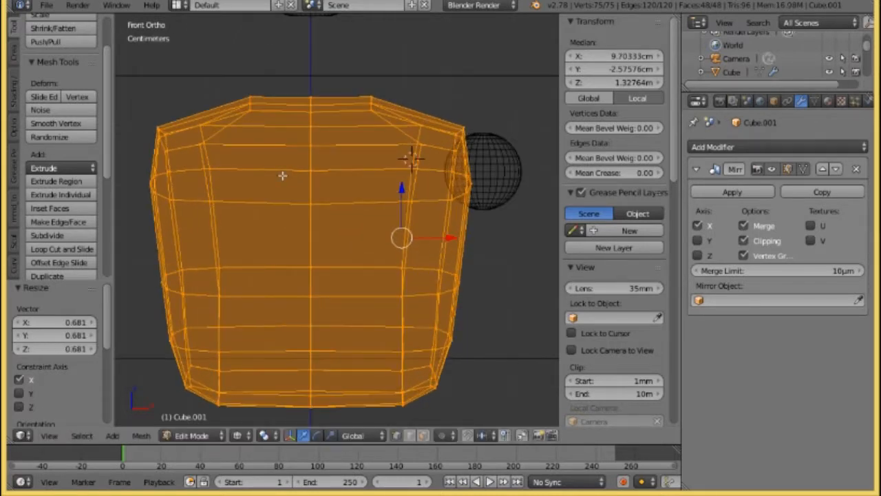
scroll(282, 175, down, 3)
scroll(292, 175, up, 1)
scroll(291, 170, down, 1)
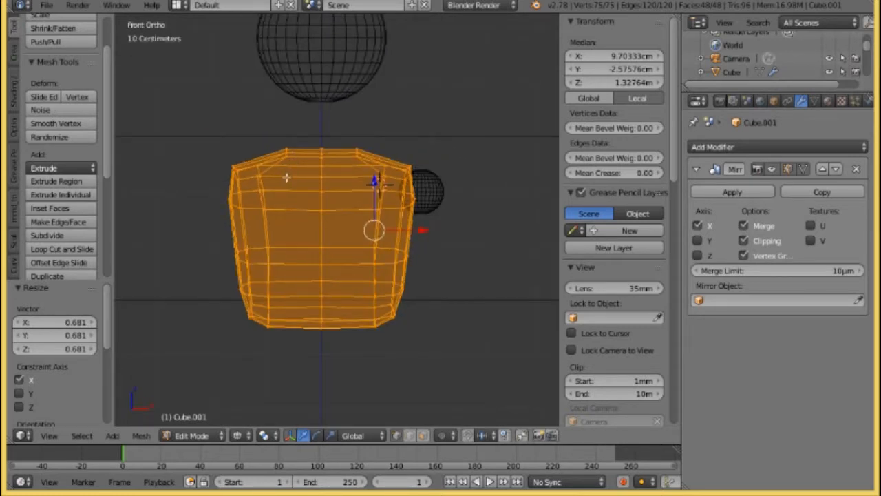
scroll(287, 177, up, 1)
key(a)
key(c)
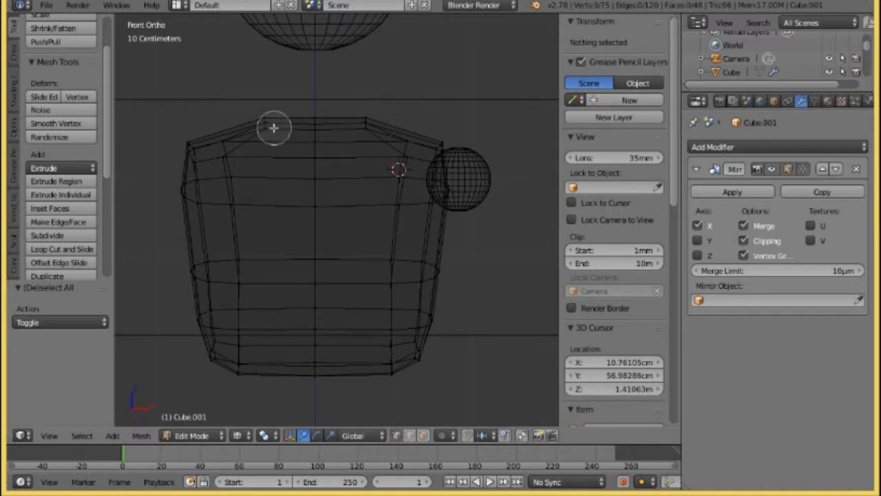
drag(273, 126, 348, 124)
right_click(440, 104)
right_click(441, 101)
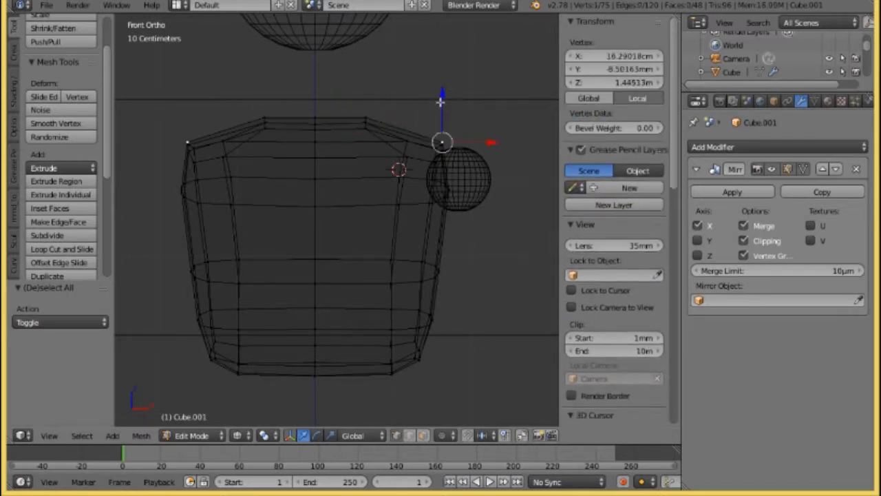
key(c)
drag(269, 121, 356, 124)
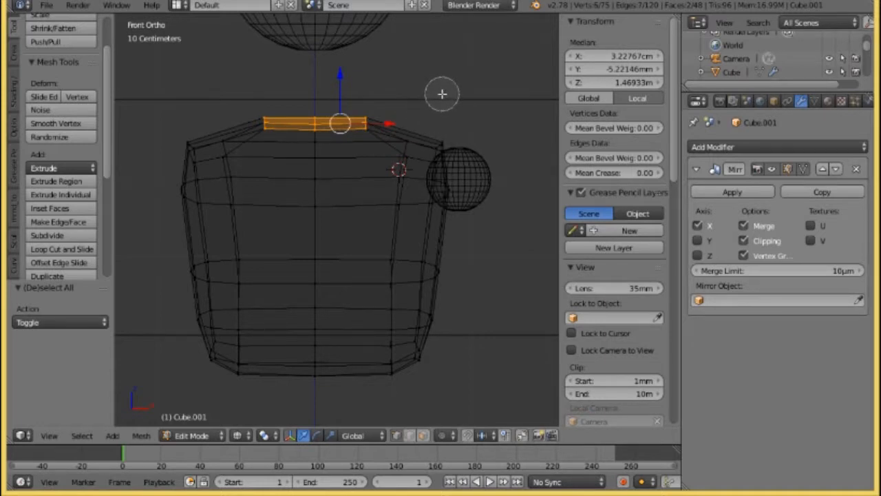
right_click(443, 94)
key(g)
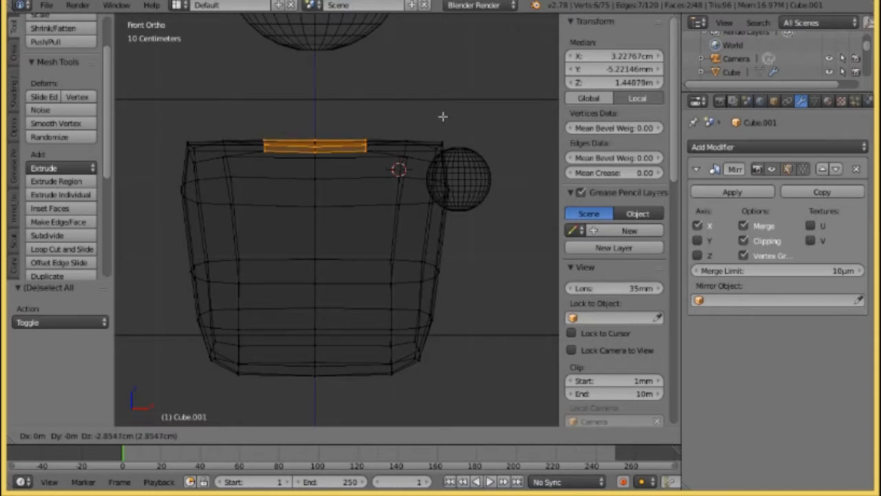
click(443, 115)
- Select the row of upper front edge vertices and move it about 2.4 mm along Y and -1.26 cm along Z
middle_drag(443, 113, 246, 187)
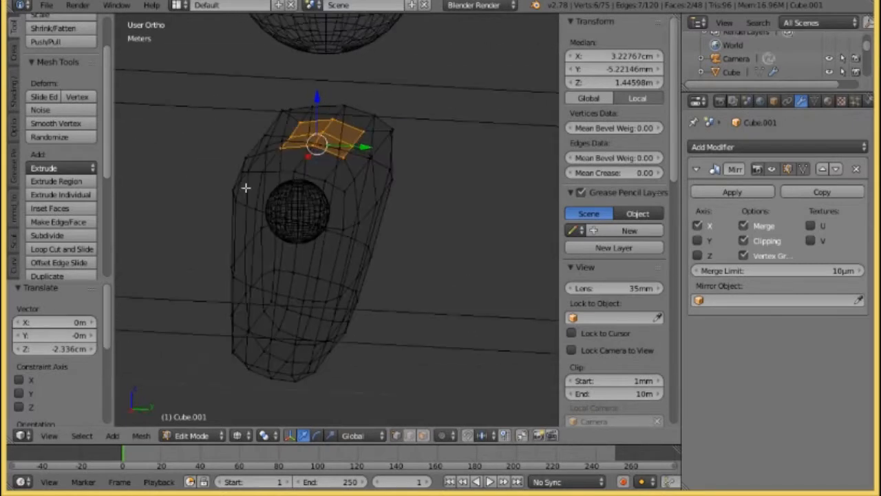
key(KP_3)
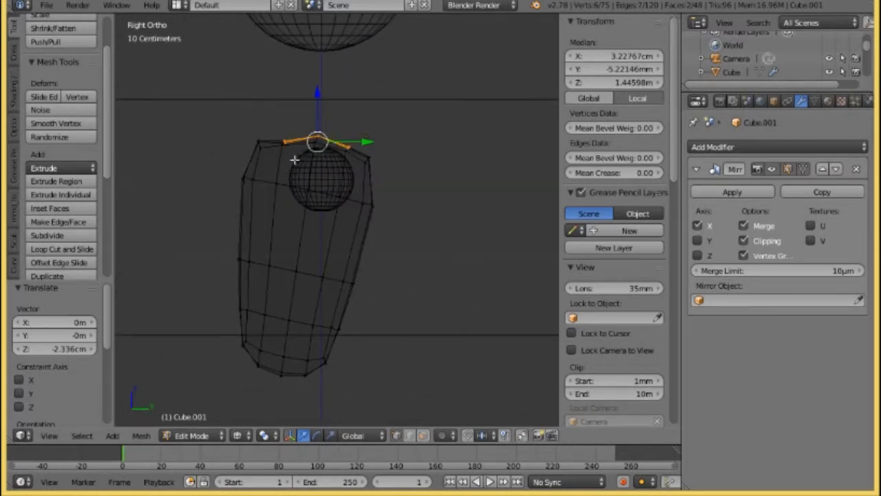
scroll(294, 160, up, 2)
key(a)
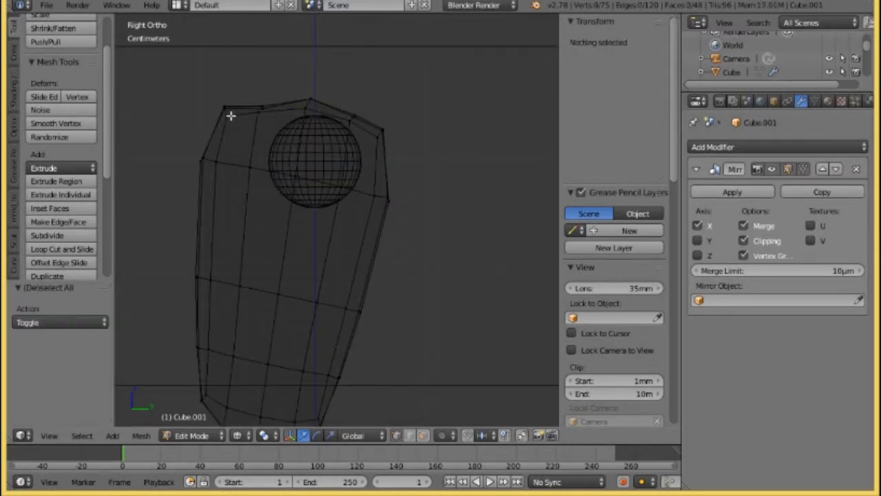
right_click(226, 110)
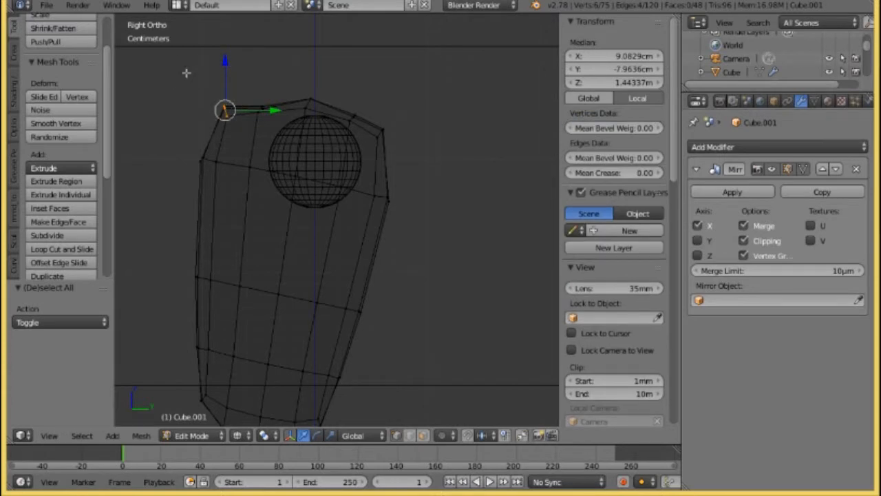
key(g)
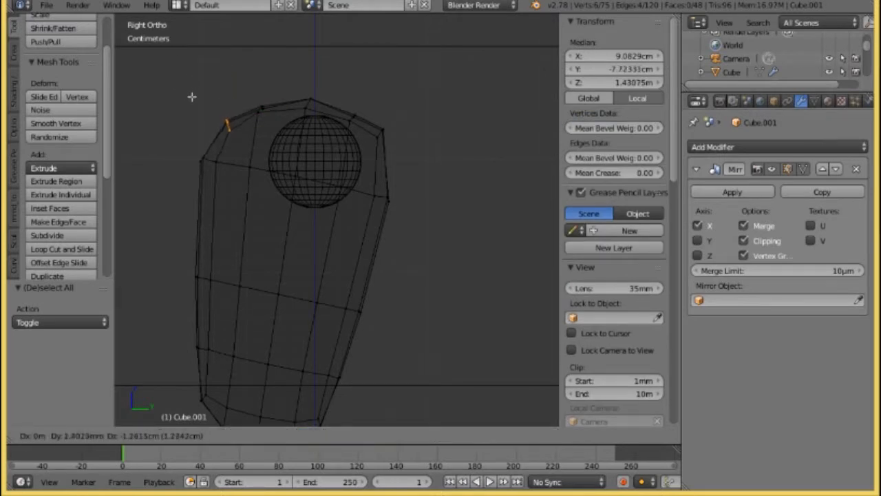
click(191, 96)
- Examine the torso copy's upper edge and its side near the shoulder sphere in angled and front views
scroll(180, 115, down, 2)
middle_drag(171, 126, 315, 151)
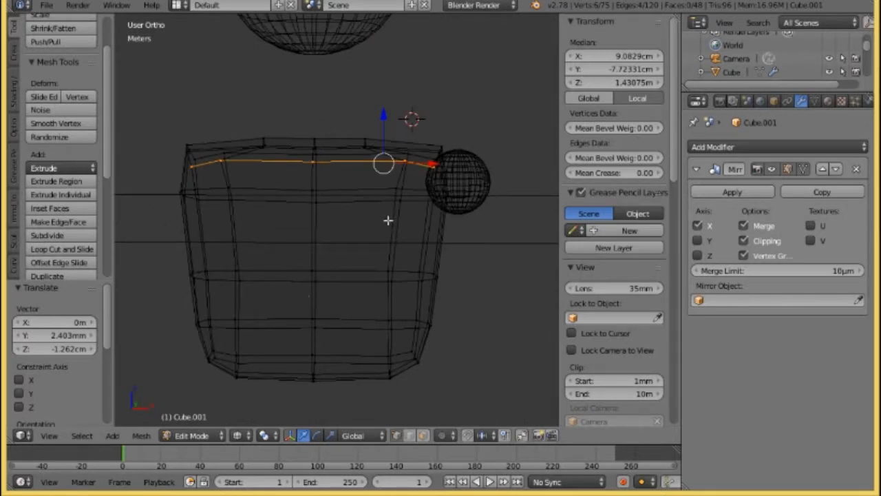
middle_drag(277, 191, 409, 184)
key(KP_1)
key(KP_1)
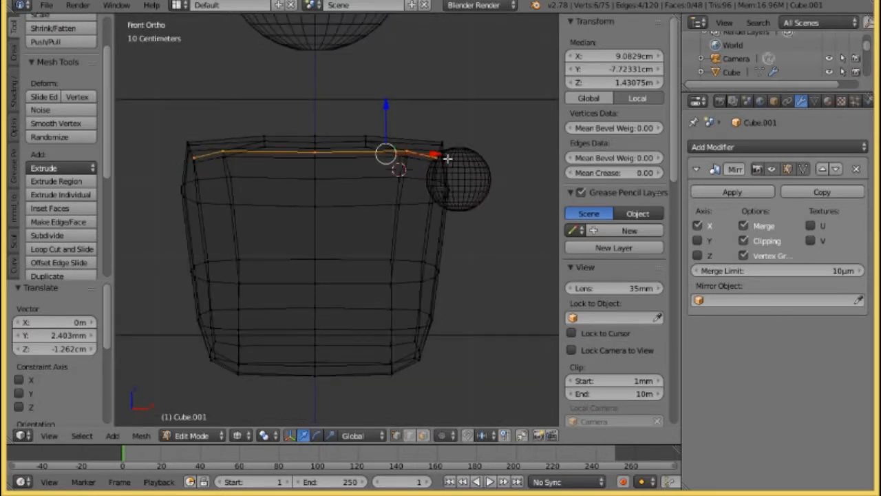
key(a)
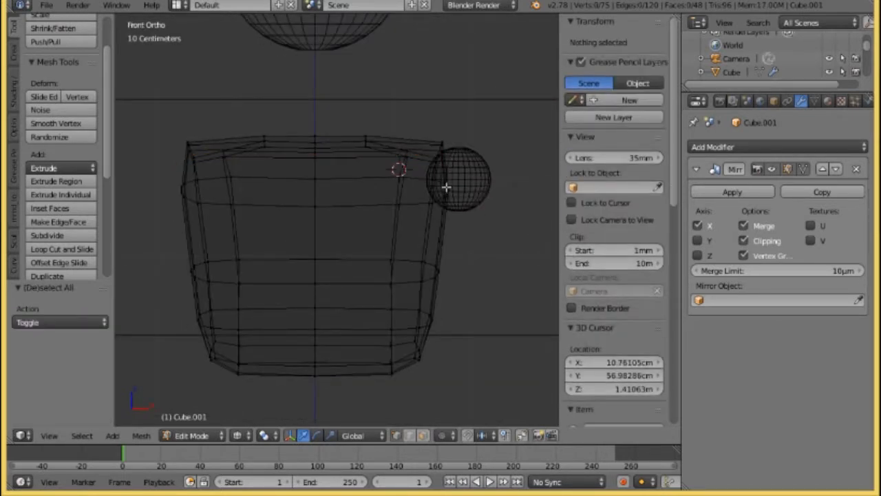
right_click(445, 196)
scroll(449, 203, down, 1)
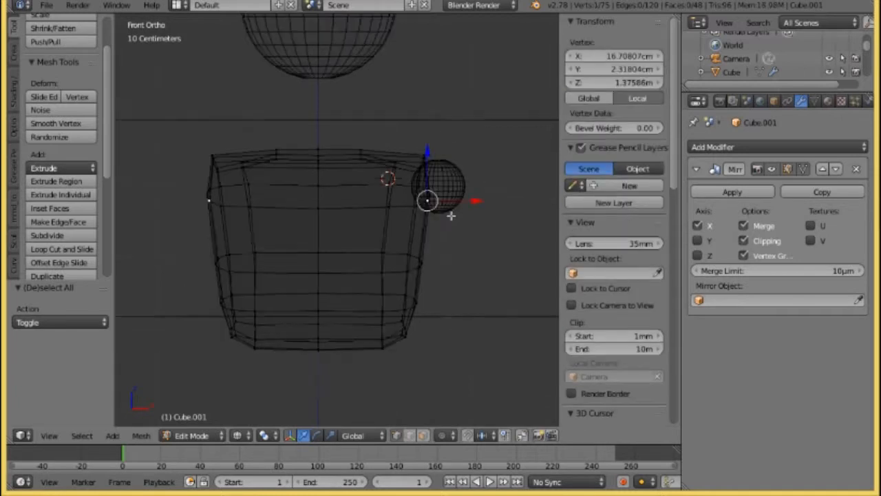
scroll(450, 216, down, 2)
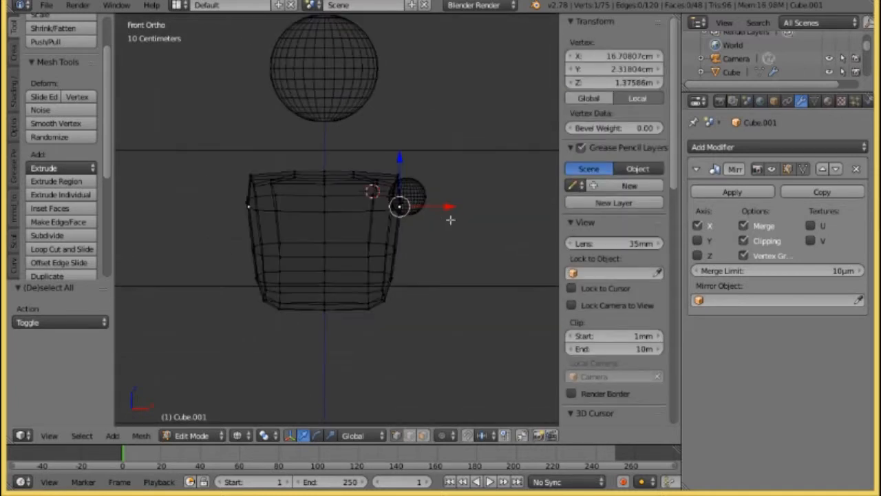
- Switch from the torso copy to the small shoulder sphere and move its entire mesh about -1.05 cm along X in Edit Mode
click(192, 436)
click(198, 421)
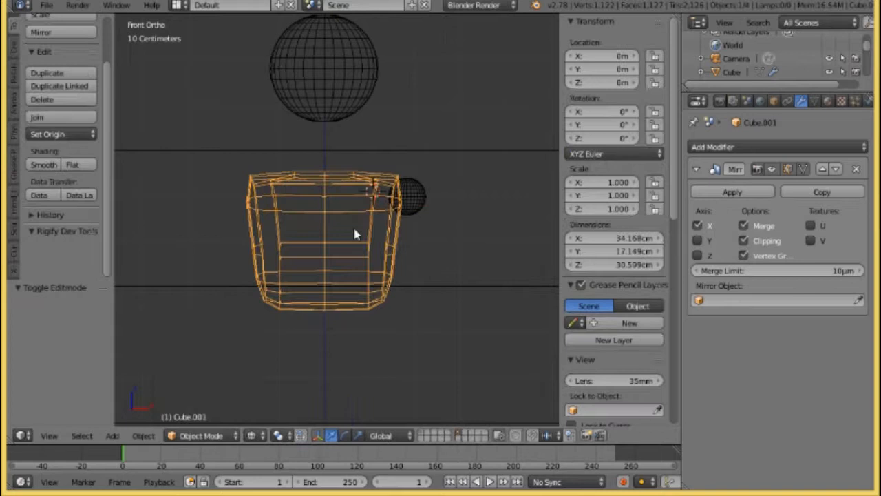
right_click(413, 196)
click(201, 436)
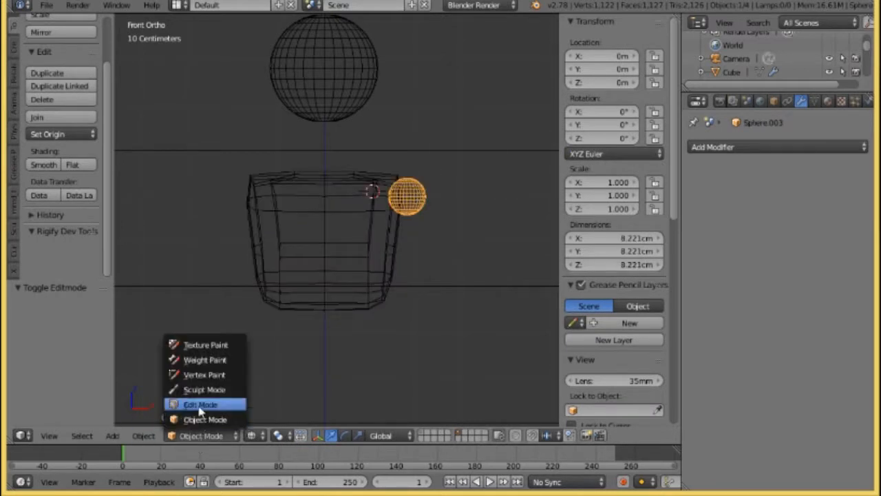
click(198, 406)
key(g)
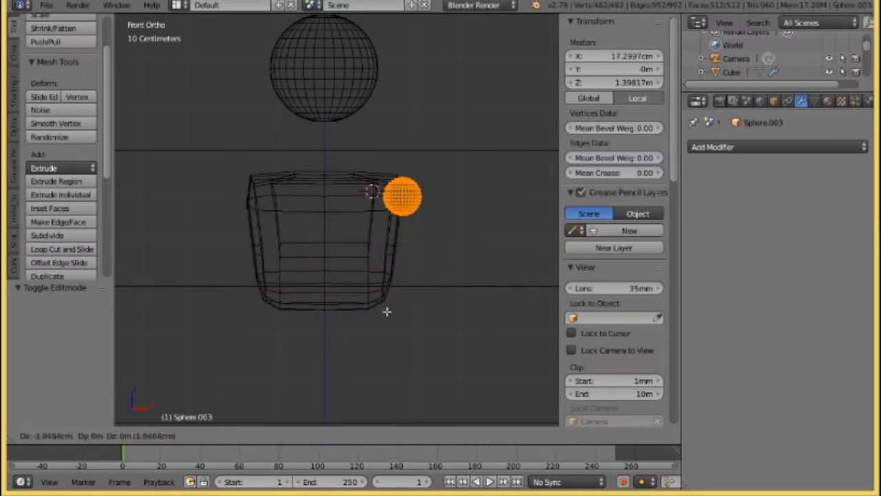
click(386, 312)
click(196, 436)
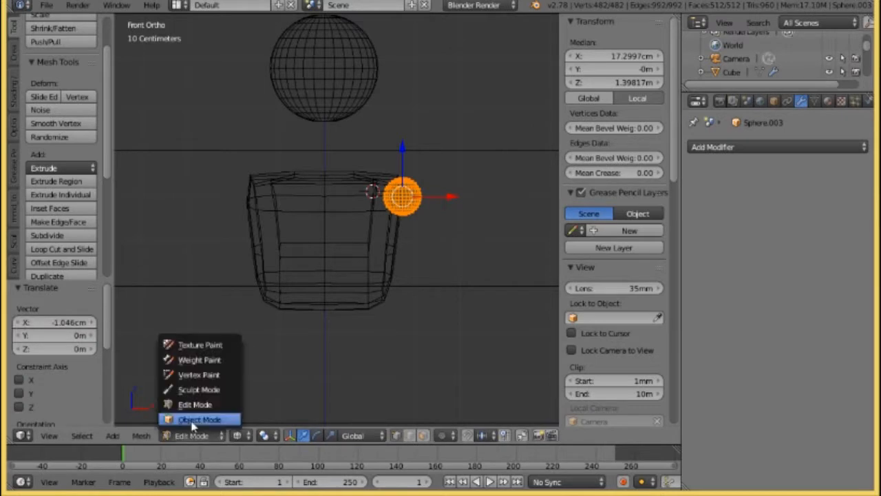
- Leave the small shoulder sphere and scale the head sphere's mesh up to about 27.7 cm in diameter
click(198, 419)
right_click(344, 91)
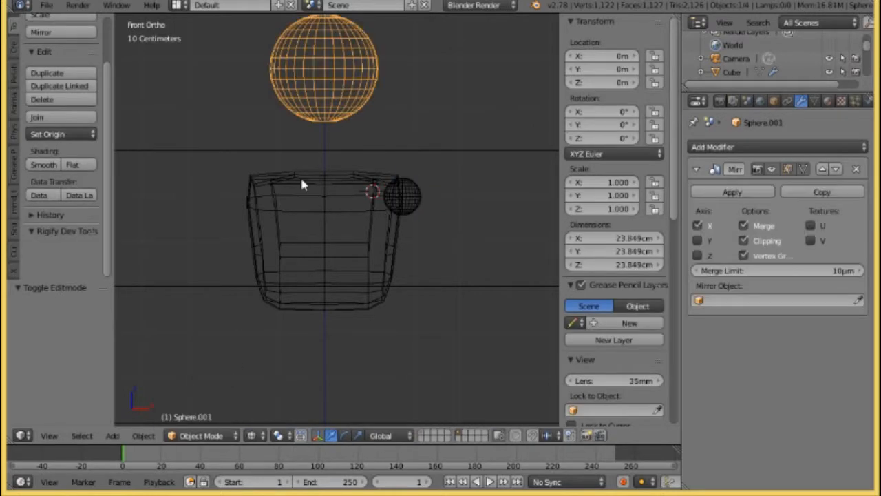
click(196, 435)
click(199, 406)
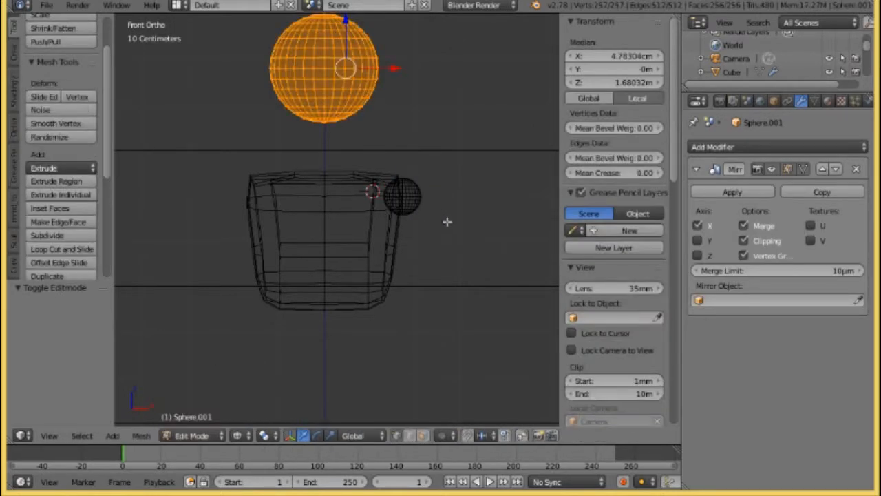
key(s)
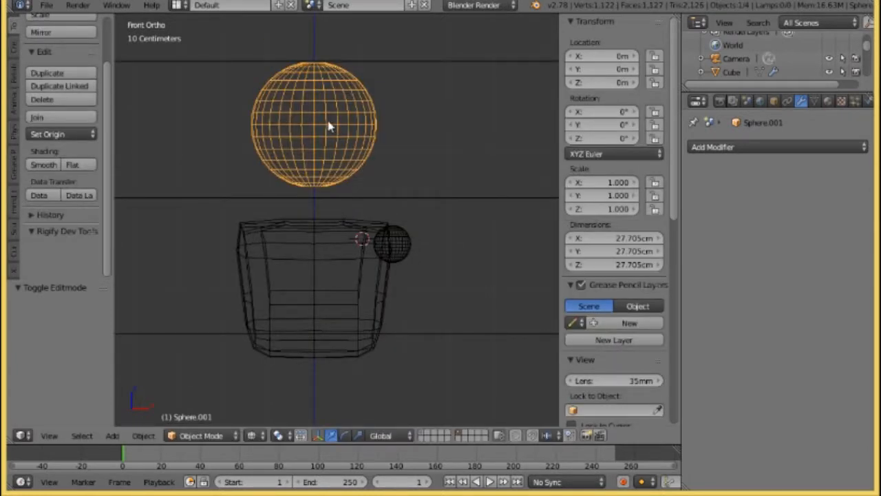
- Select the torso object and open its mesh for editing with no vertices selected
right_click(314, 225)
scroll(319, 262, up, 4)
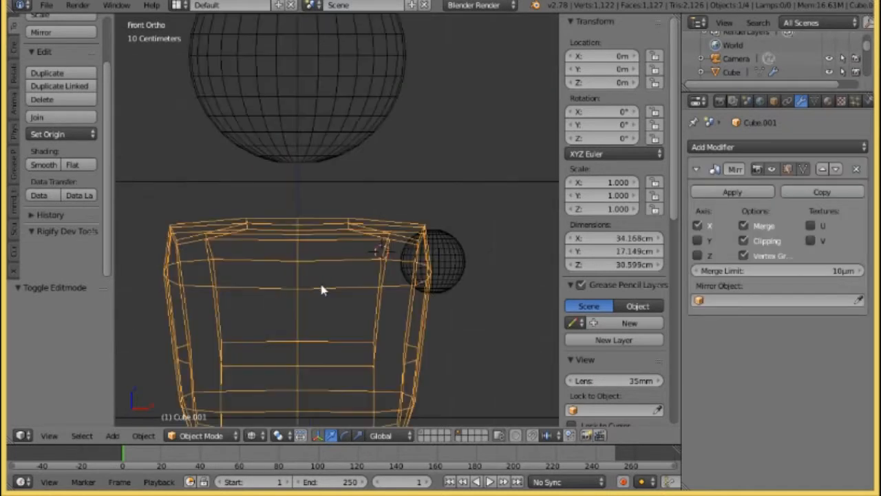
shift+middle_drag(329, 248, 348, 153)
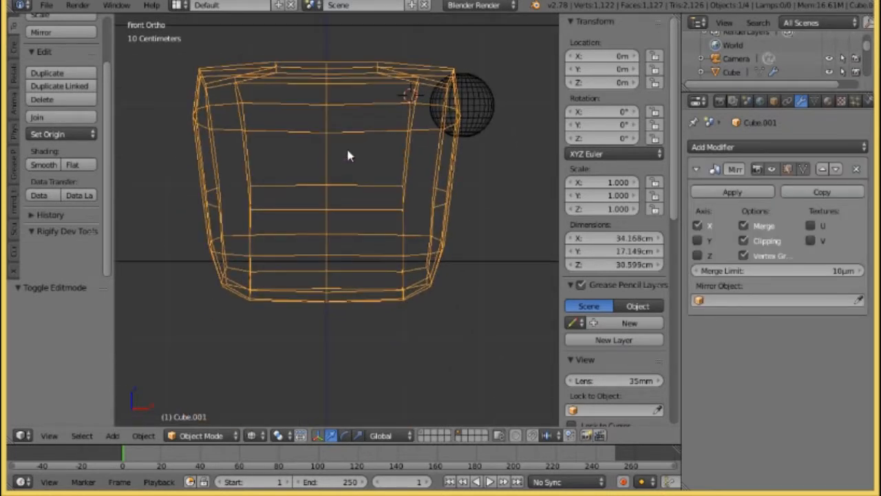
click(190, 435)
click(192, 405)
scroll(298, 169, down, 1)
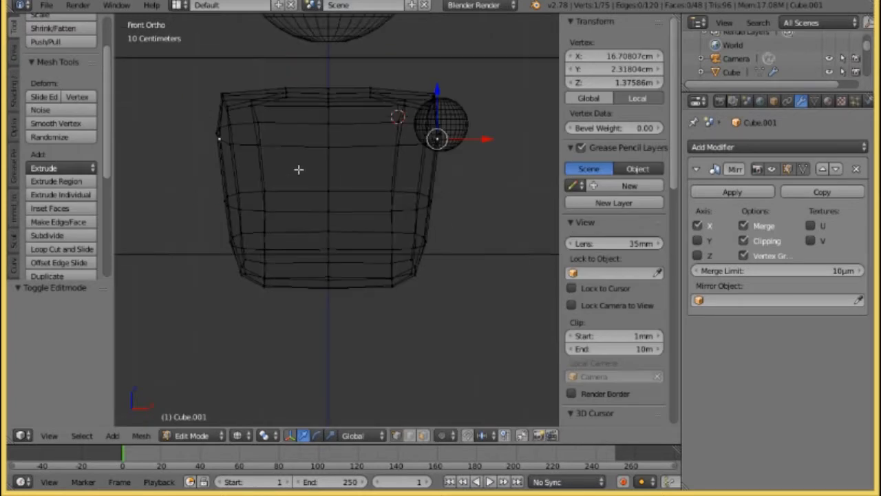
key(a)
scroll(251, 173, down, 1)
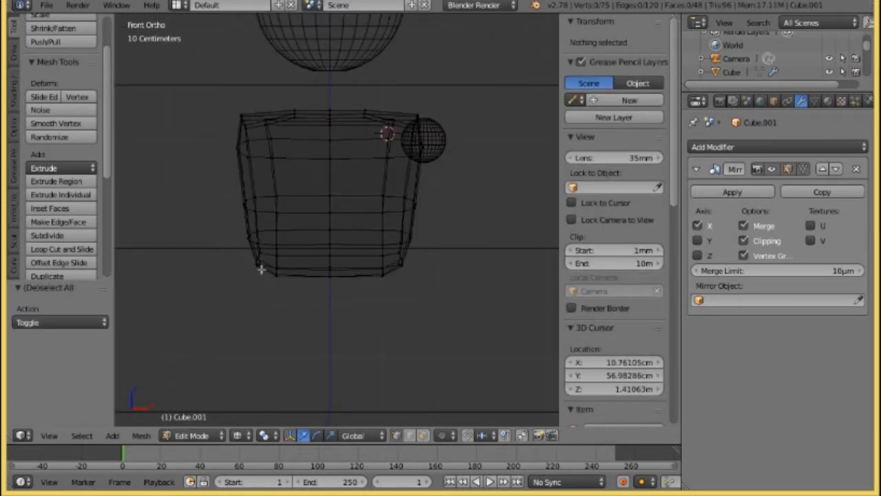
- Select the lower half of the torso and narrow it along the X axis by a factor of about 0.651
key(c)
mouse_move(247, 201)
mouse_down()
mouse_move(434, 199)
mouse_move(366, 256)
mouse_move(244, 239)
mouse_move(375, 265)
mouse_move(326, 230)
mouse_up()
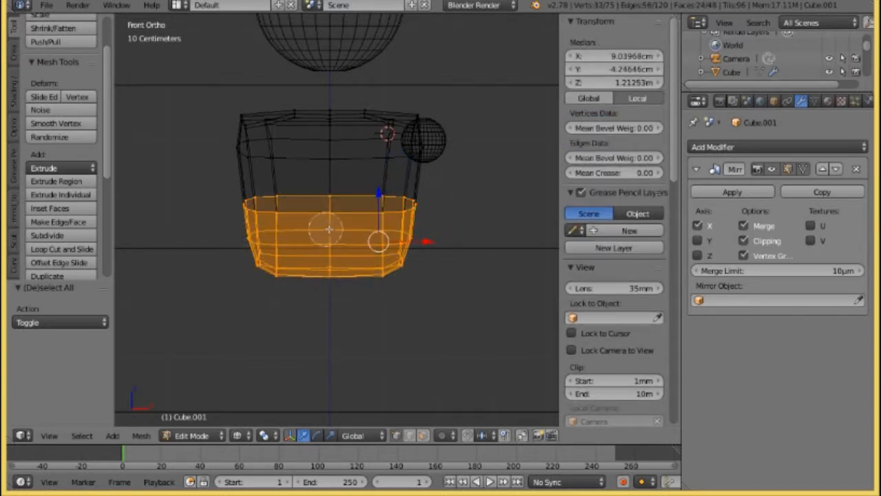
right_click(479, 210)
key(s)
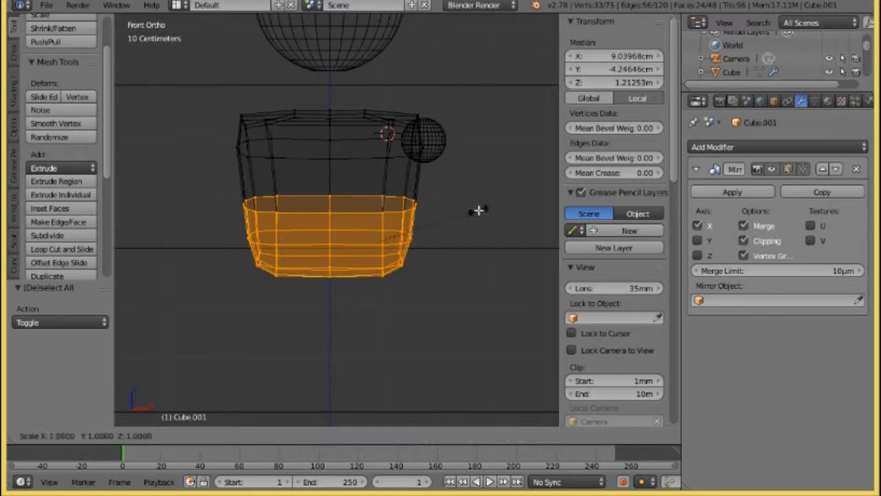
key(x)
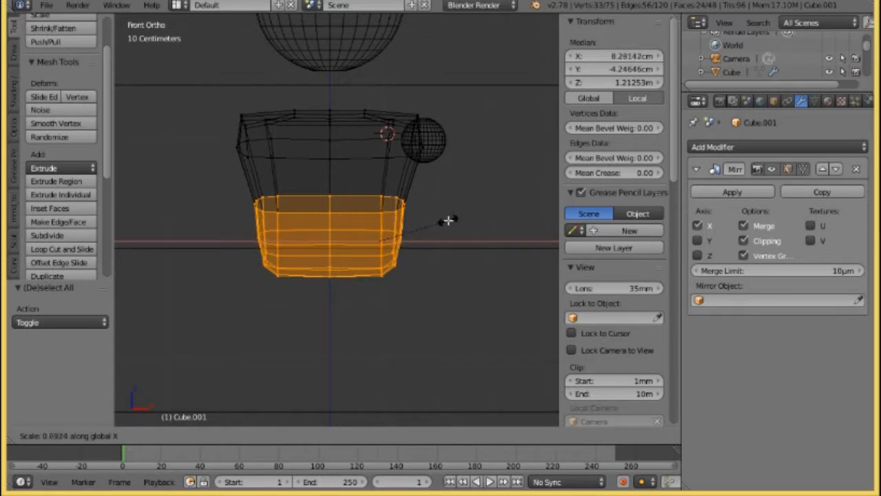
click(444, 222)
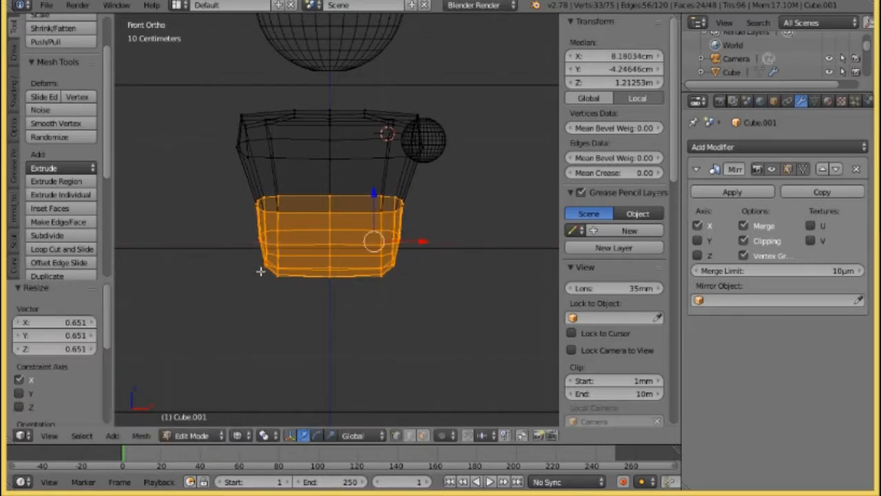
- Select only the bottom rows of the torso and narrow them along the X axis by a factor of about 0.689
key(a)
key(c)
mouse_move(255, 266)
mouse_down()
mouse_move(396, 264)
mouse_move(262, 261)
mouse_up()
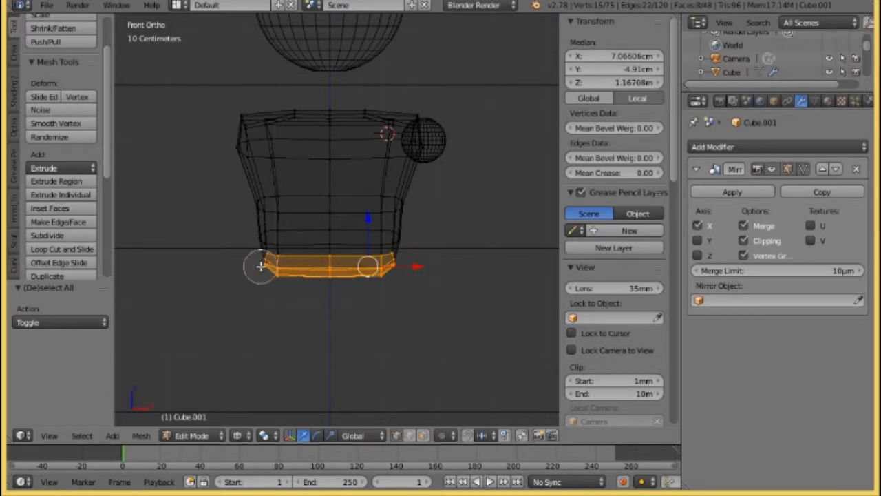
key(Escape)
key(c)
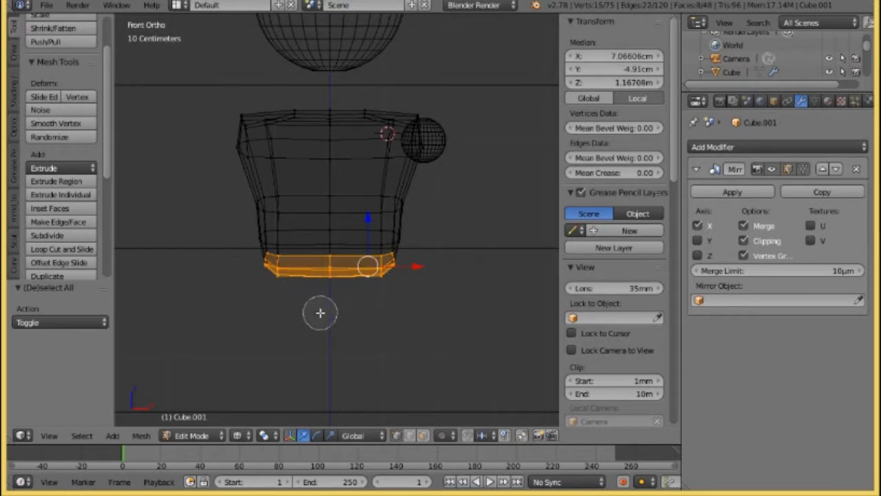
key(Escape)
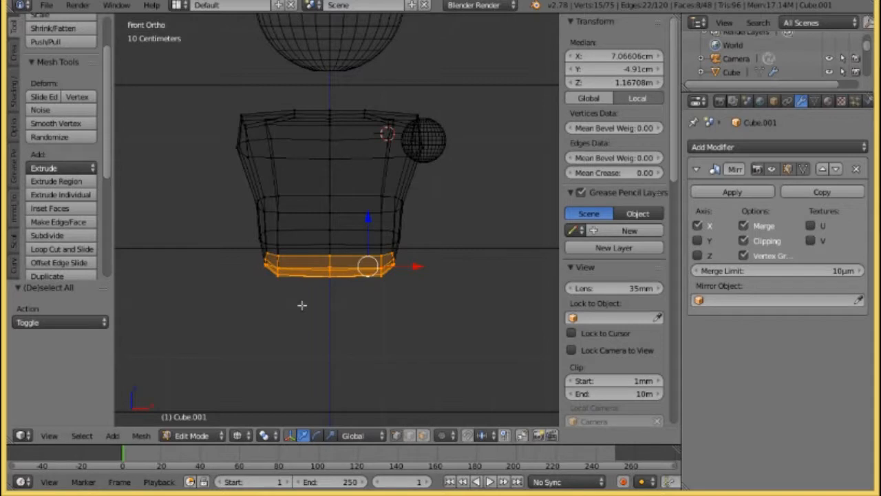
key(s)
key(x)
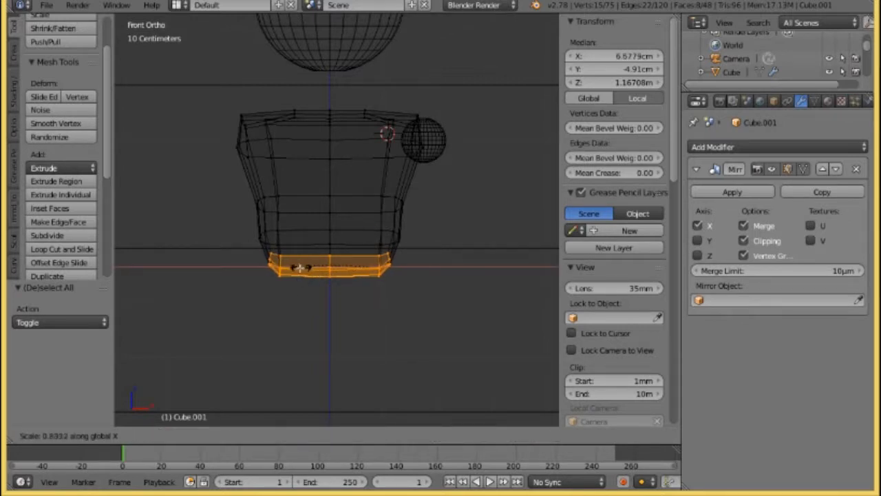
click(316, 253)
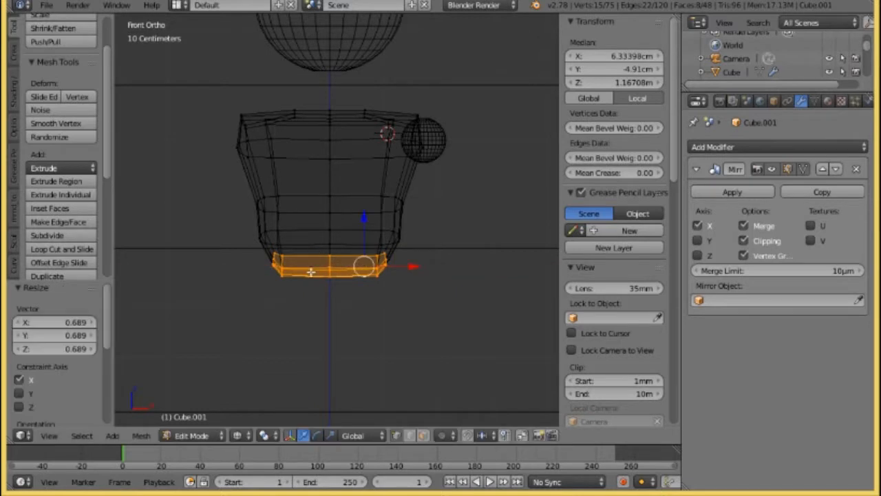
- Select only the horizontal edge loop just above the torso's narrowed bottom rows
key(a)
alt+right_click(261, 232)
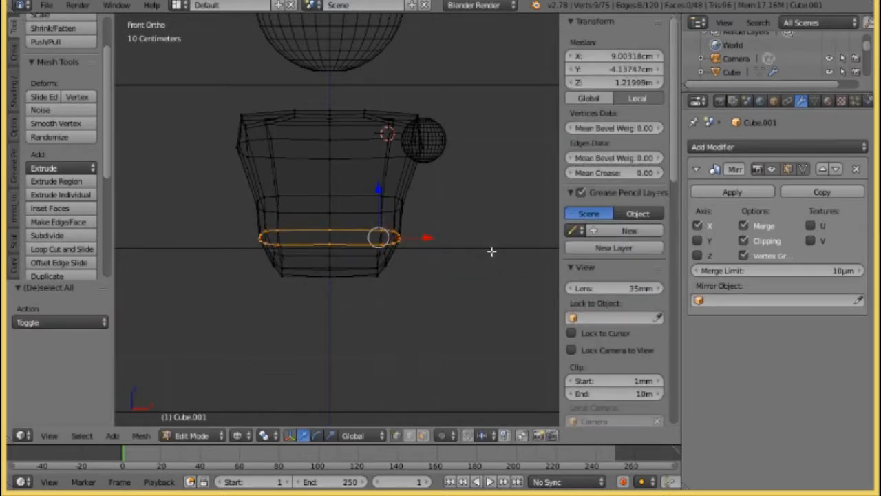
- Try scaling the selected torso edge loop uniformly by a factor of about 0.736, and undo it
key(s)
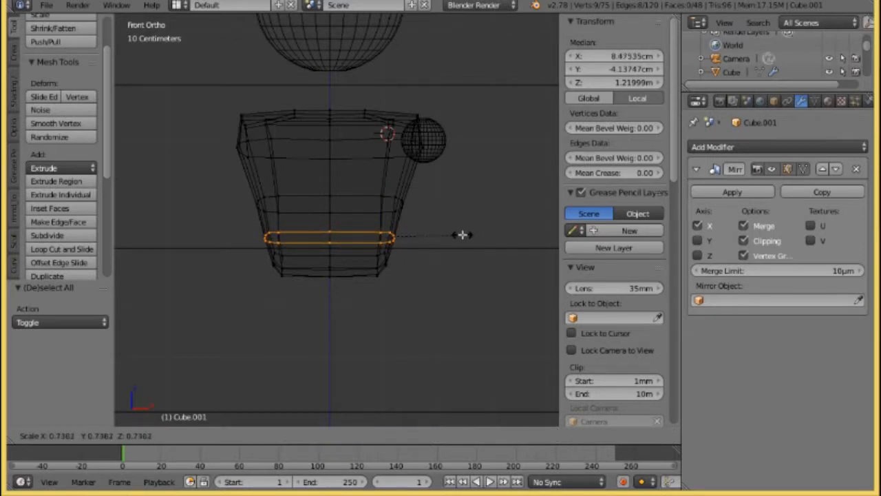
click(461, 236)
middle_drag(445, 264, 399, 272)
click(140, 436)
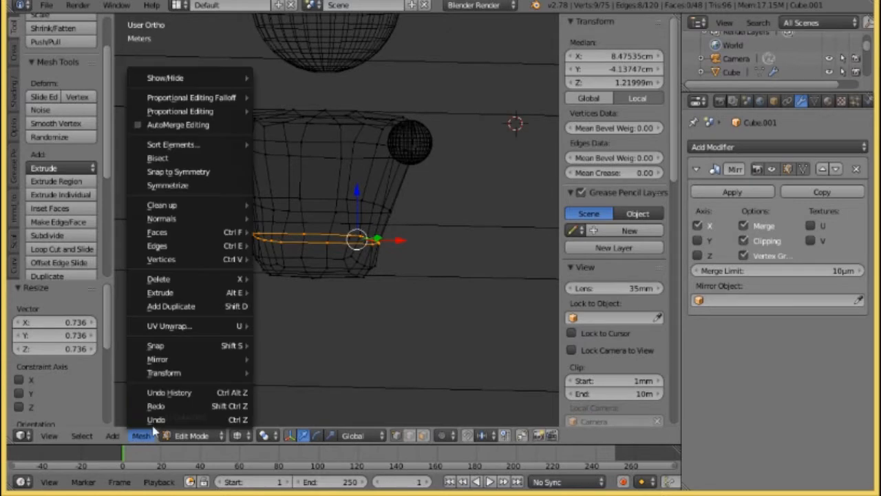
click(166, 418)
- Scale the torso edge loop along X only by a factor of about 0.706 and return to Object Mode
key(s)
key(x)
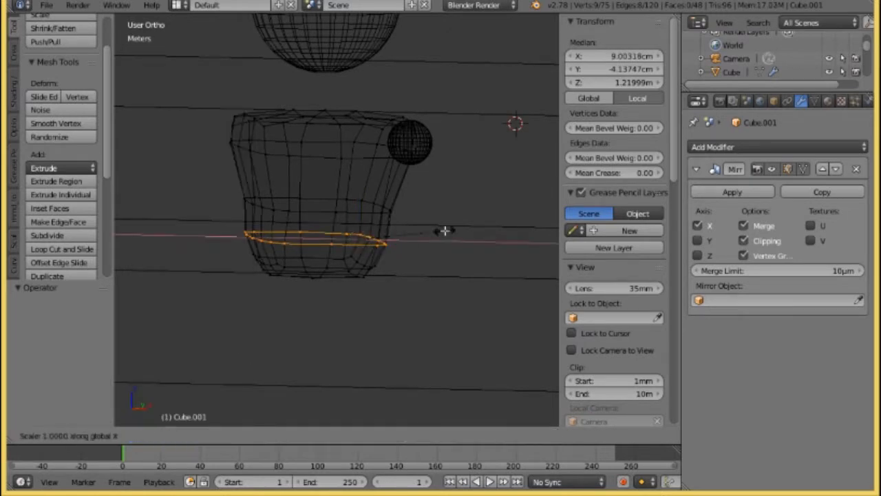
click(418, 234)
middle_drag(419, 235, 303, 257)
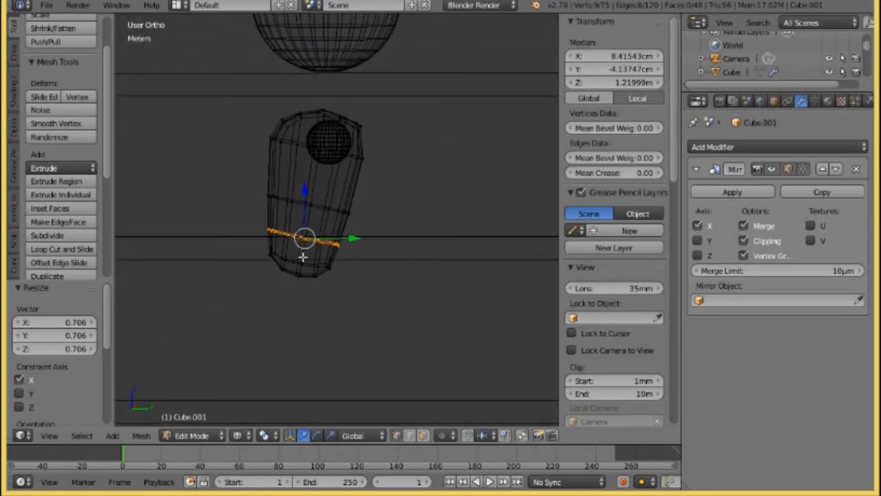
middle_drag(303, 257, 495, 270)
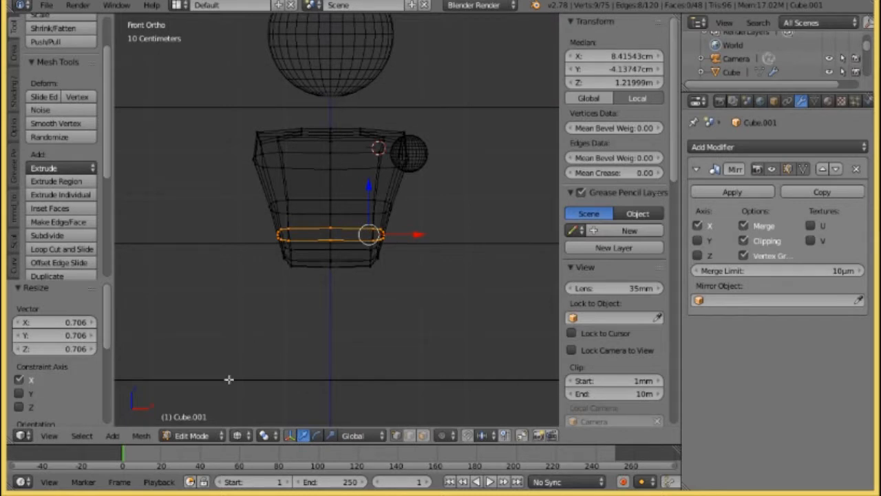
click(197, 435)
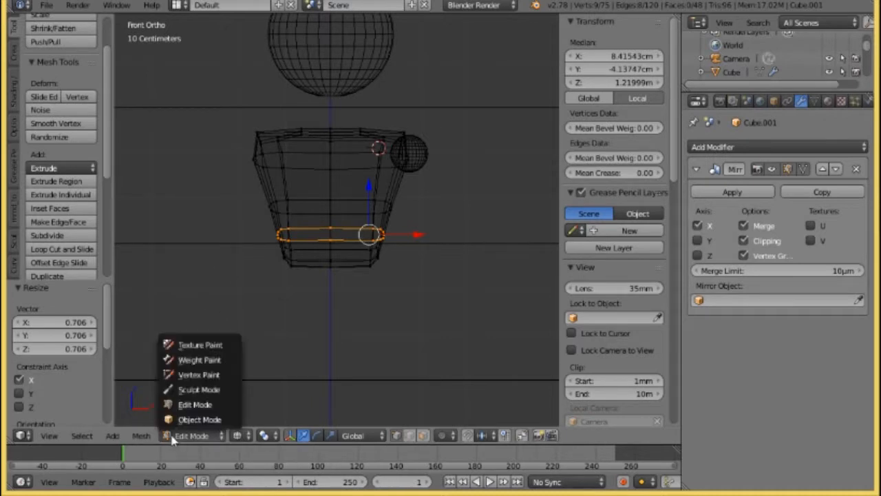
click(196, 420)
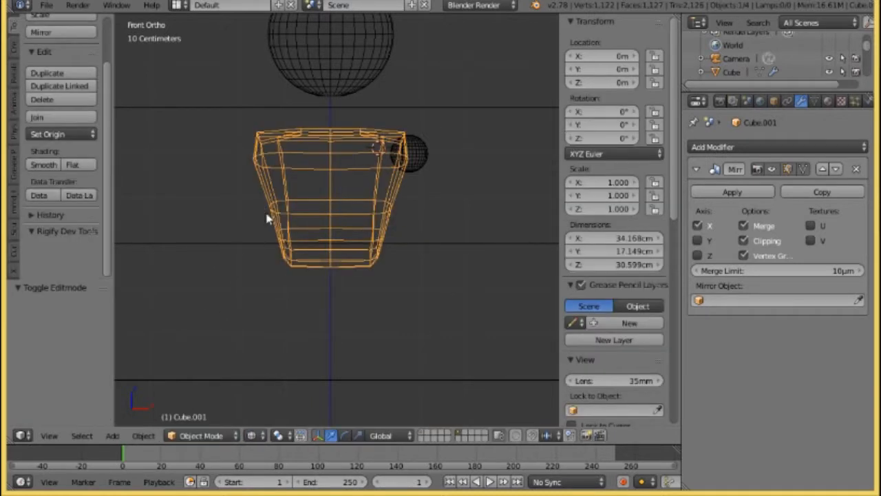
- Add a mesh cylinder to the scene and clear its location so it sits at the world origin
scroll(268, 220, down, 2)
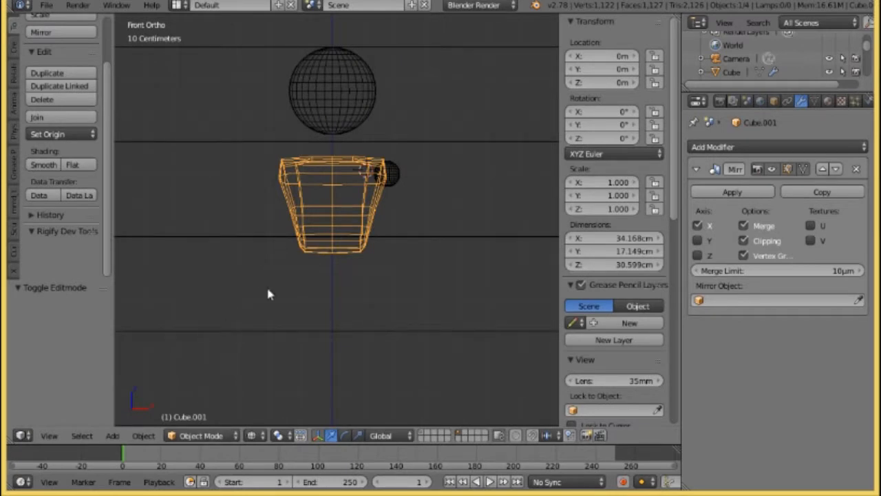
click(114, 436)
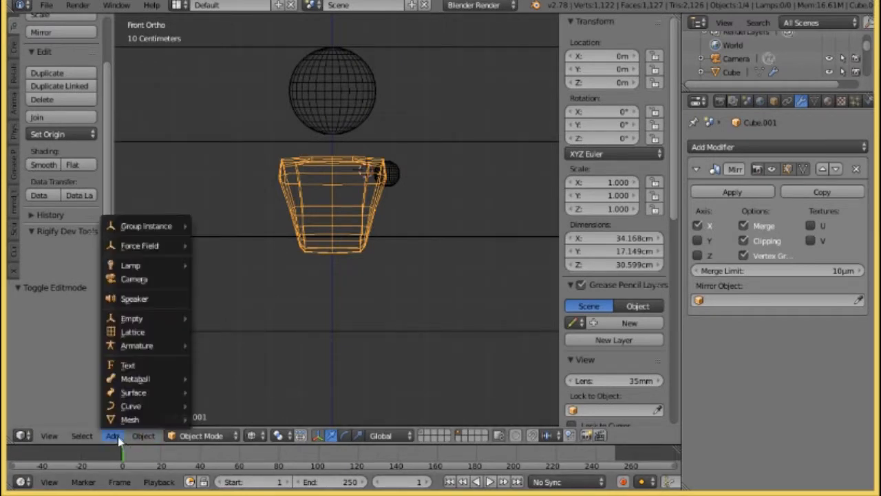
mouse_move(156, 426)
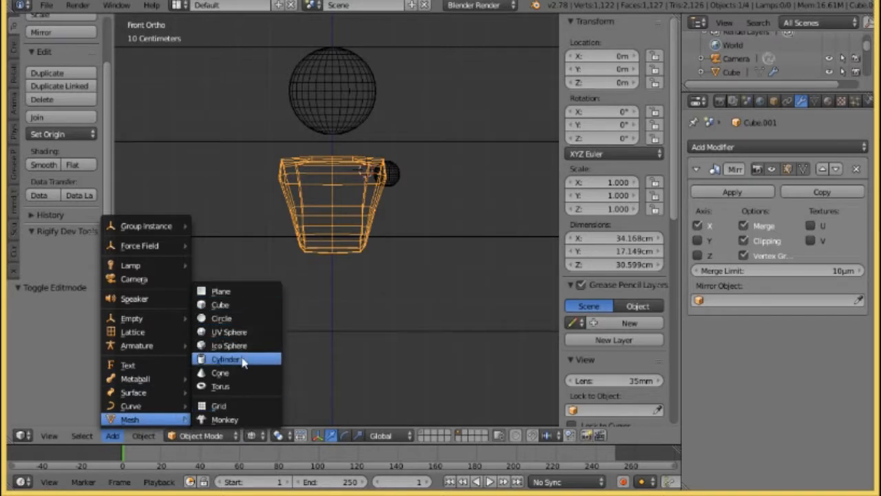
click(241, 359)
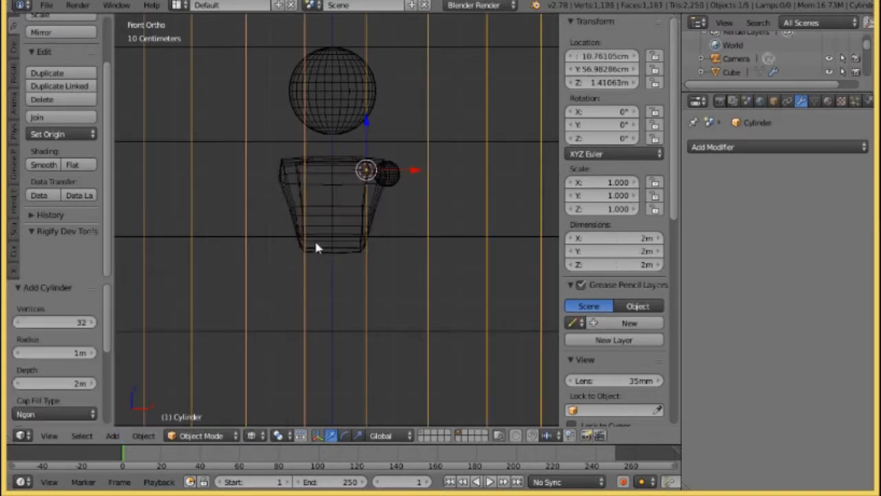
scroll(343, 238, down, 8)
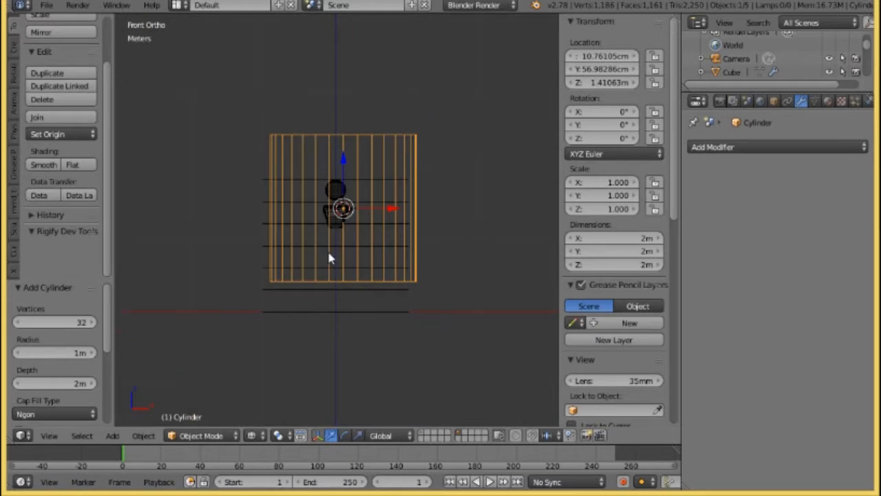
key(alt+g)
click(133, 436)
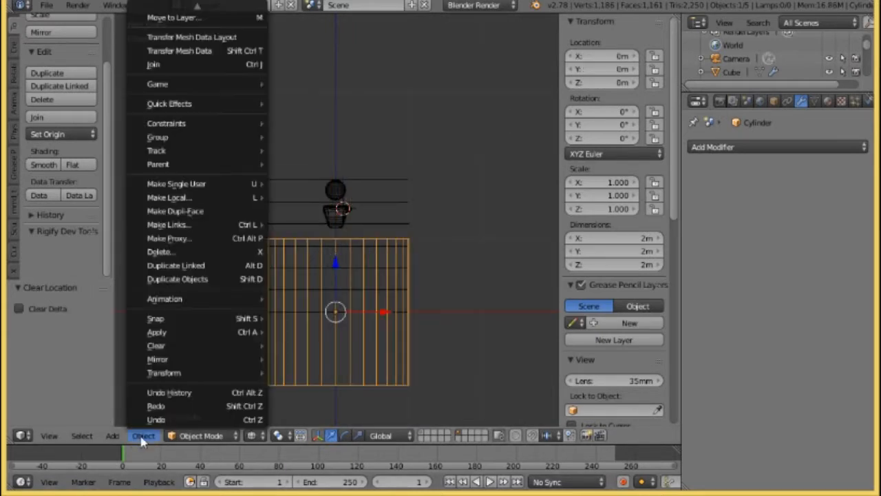
mouse_move(124, 436)
- In Edit Mode, scale the cylinder's mesh to about 0.116 and raise it about 1.51 m along Z between head and torso
click(200, 436)
click(203, 406)
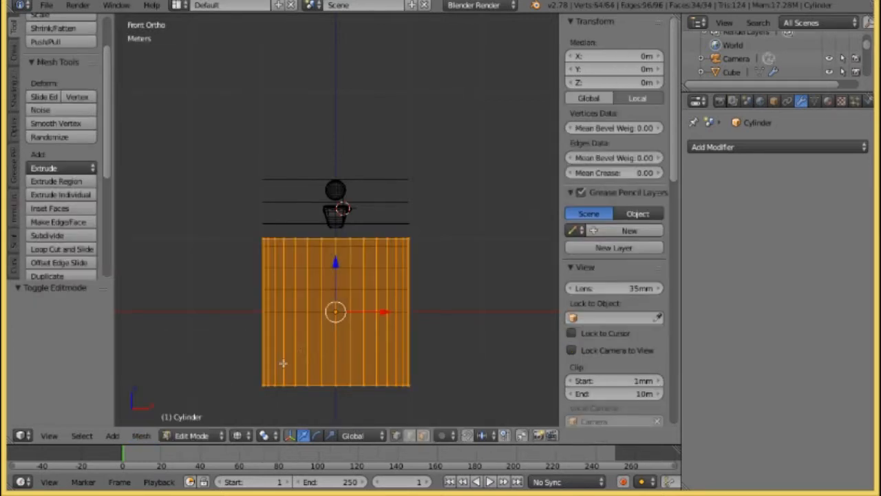
key(s)
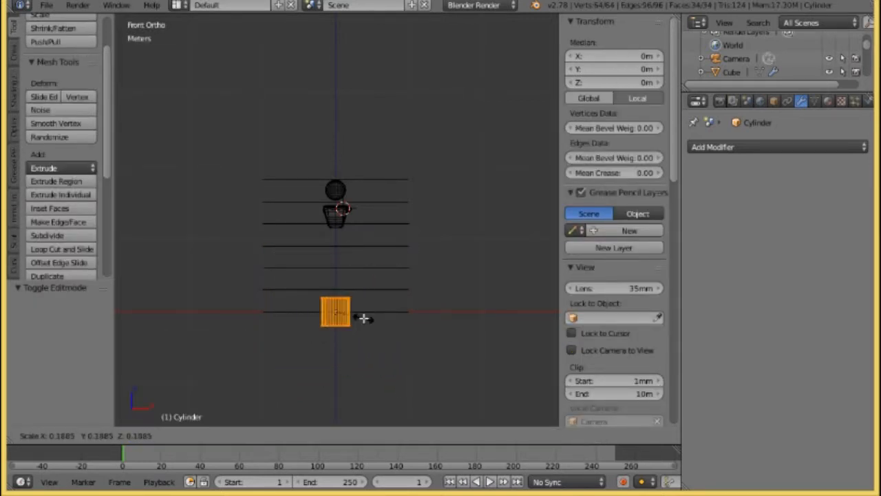
click(350, 321)
scroll(374, 313, up, 5)
key(g)
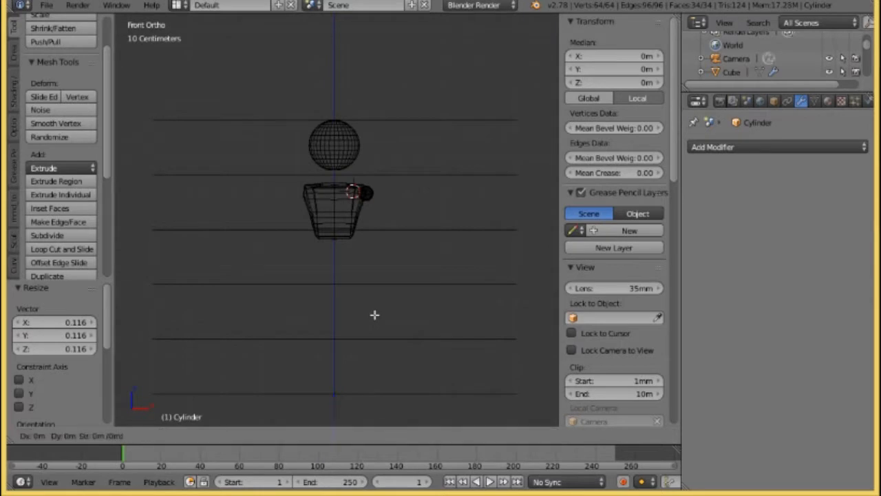
key(z)
click(357, 40)
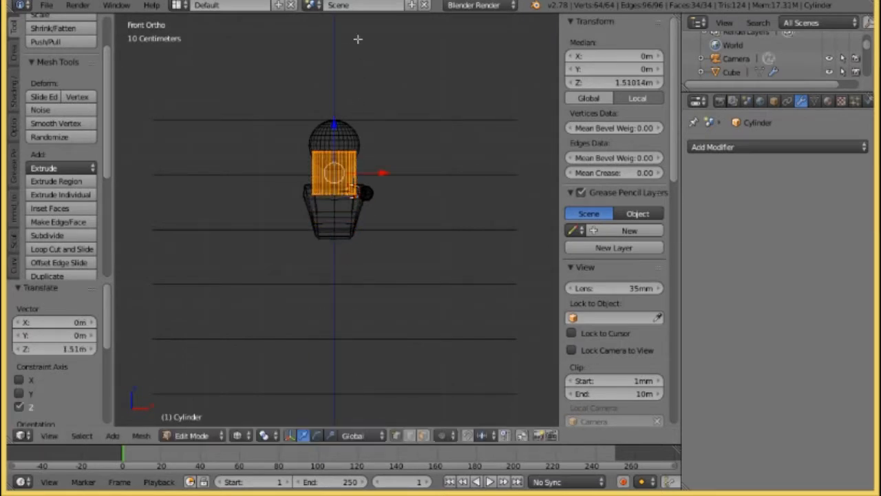
- Scale the neck cylinder's mesh uniformly by about 0.323, and shorten it along Z by a factor of about 0.606
key(s)
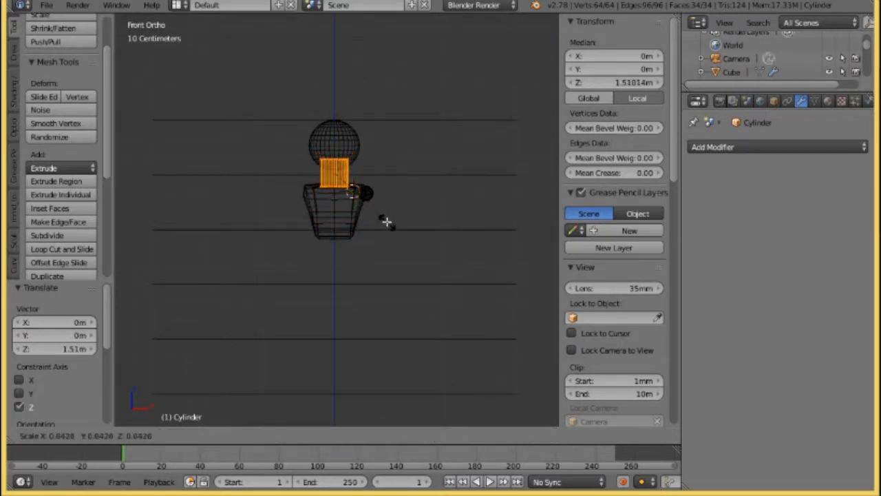
click(338, 207)
scroll(360, 202, up, 4)
scroll(360, 202, up, 2)
shift+middle_drag(333, 187, 342, 297)
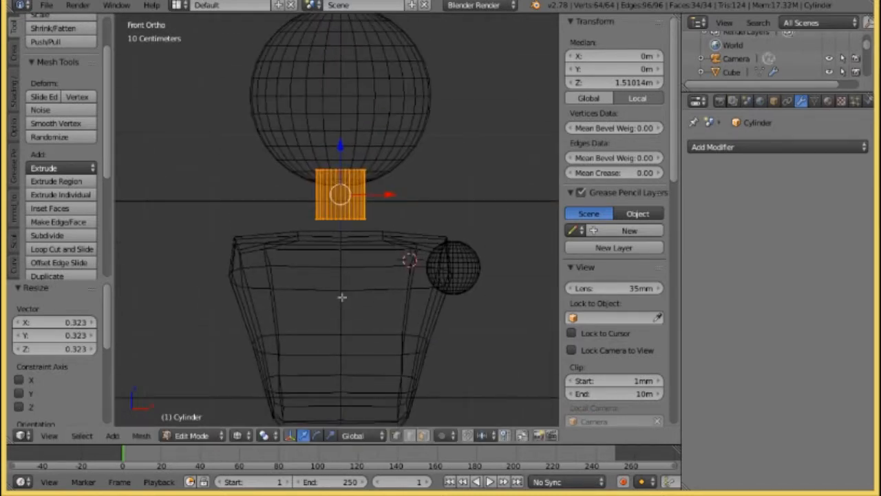
key(s)
key(z)
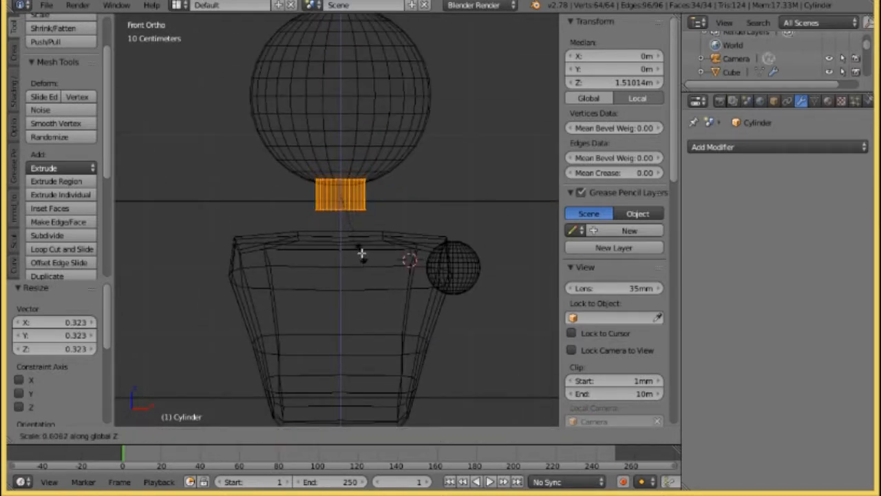
click(389, 244)
- From the right side view, lower the neck cylinder about 3.24 cm along Z towards the torso
middle_drag(389, 245, 230, 250)
key(KP_3)
scroll(251, 249, up, 3)
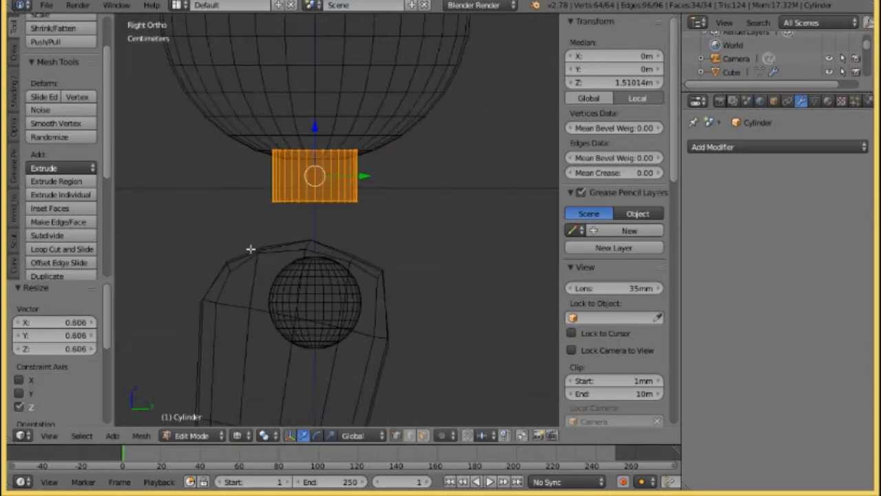
key(g)
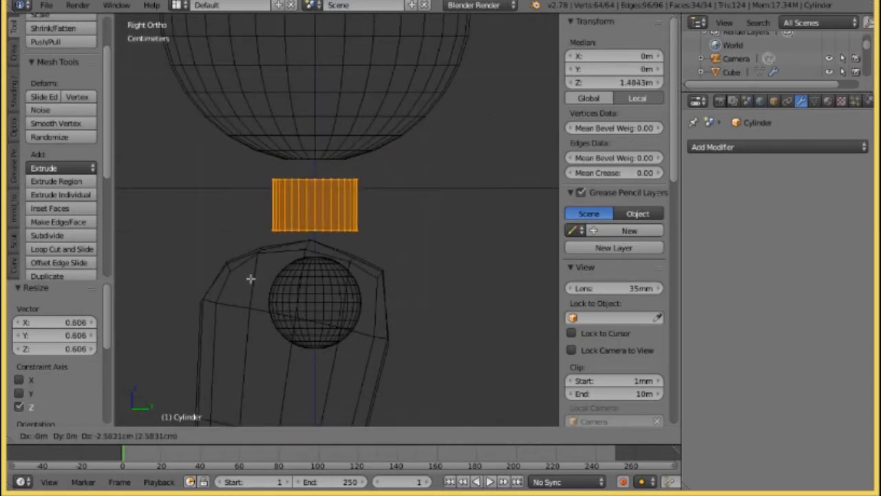
key(z)
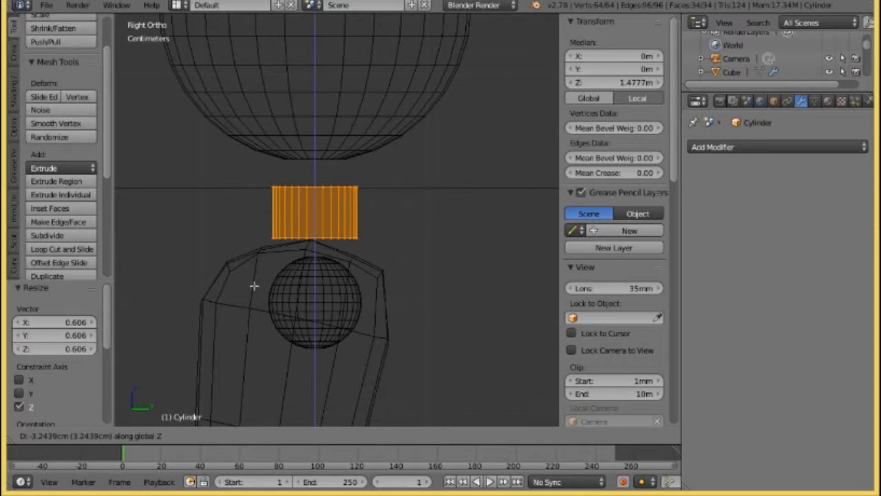
click(254, 286)
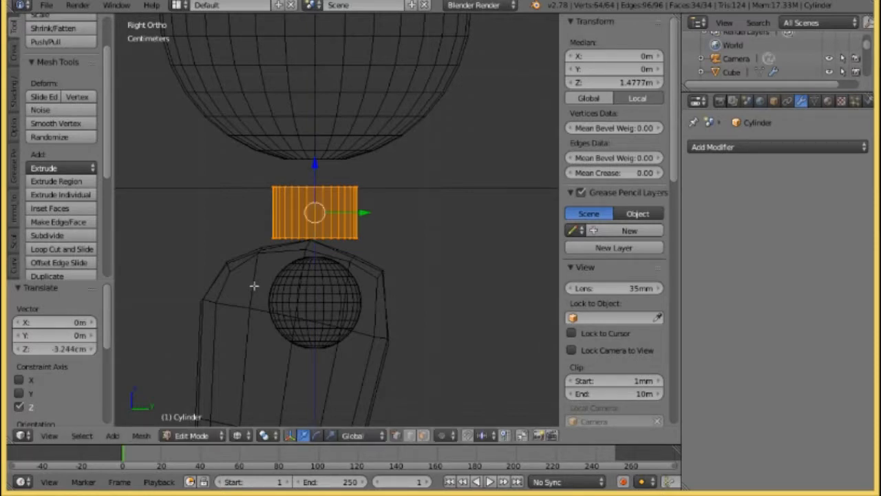
- Stretch the neck cylinder along Z by a factor of about 1.474 and raise it about 7.2 mm along Z
key(s)
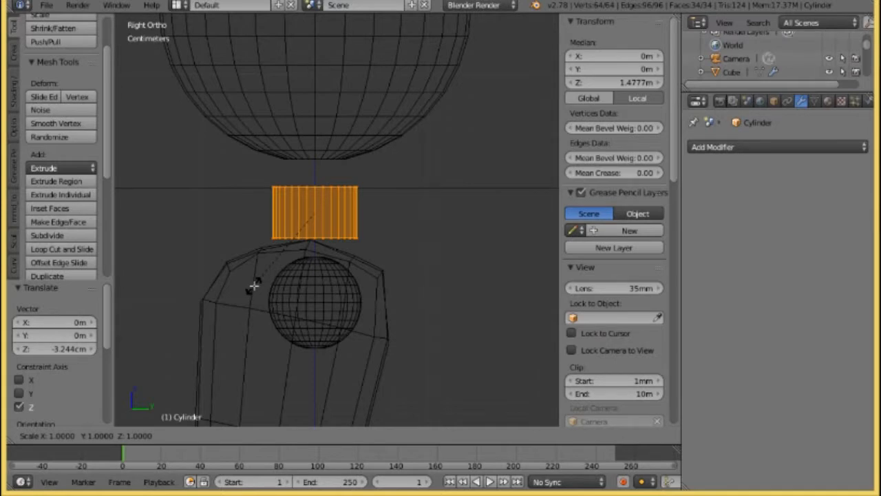
click(254, 339)
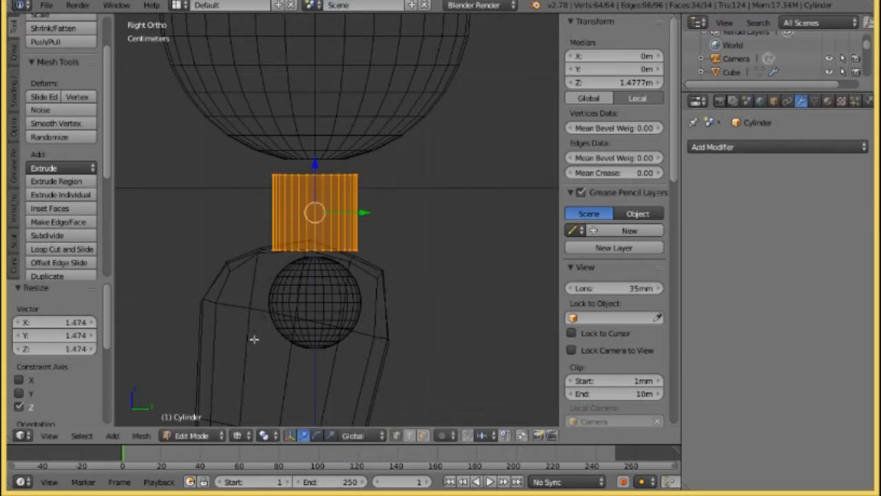
key(g)
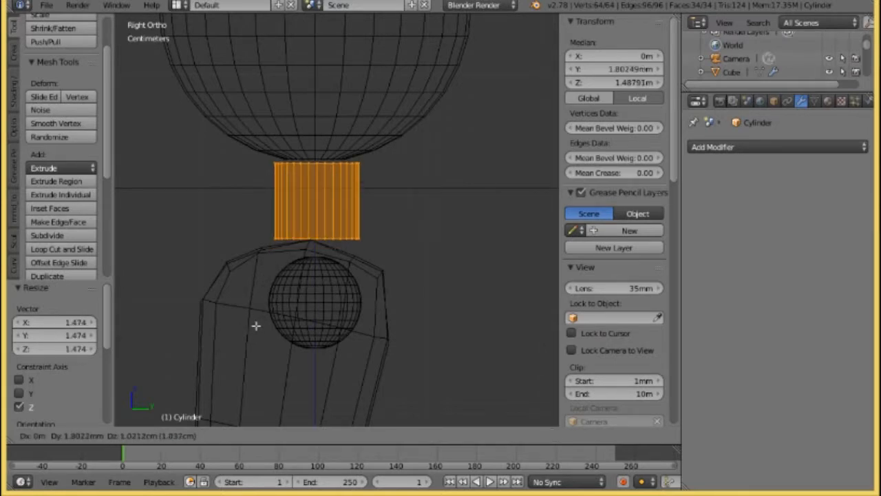
key(z)
click(255, 329)
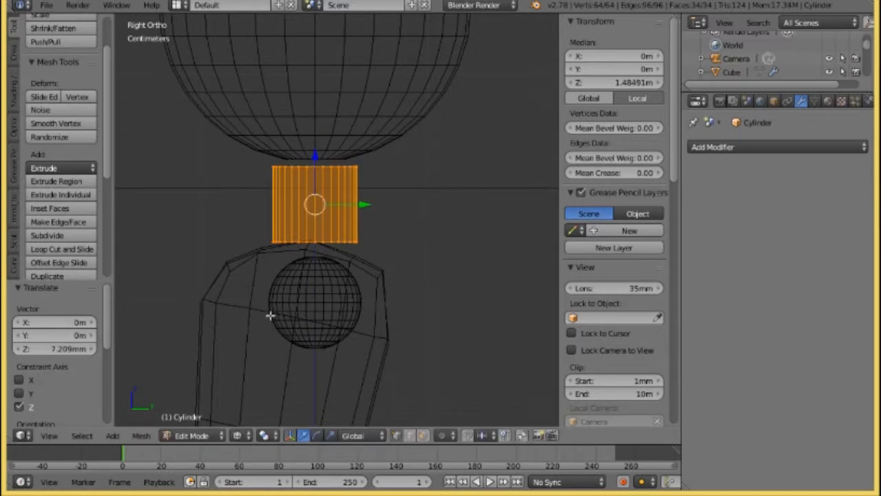
- Rotate the neck cylinder by -10° in the right side view and scale it uniformly by about 0.882
key(r)
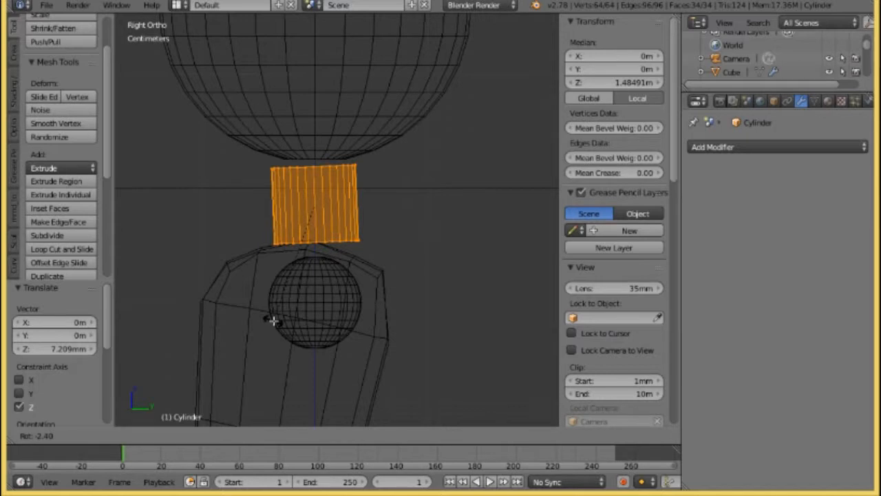
text(10)
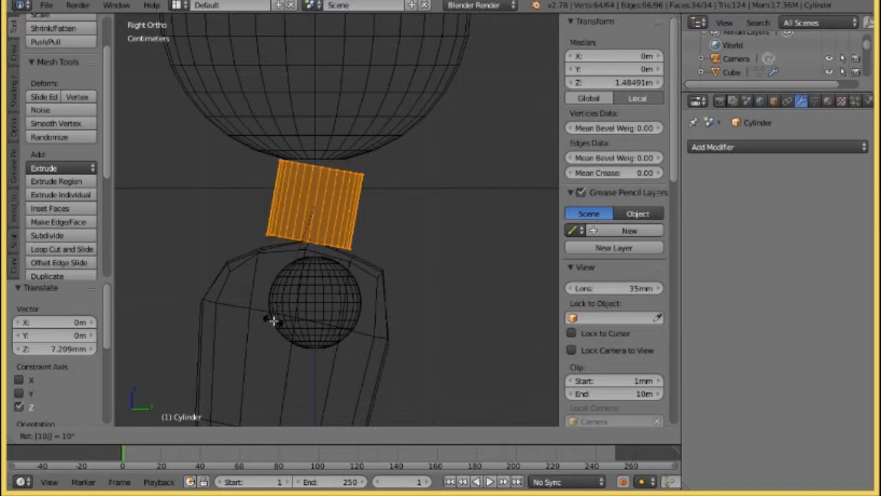
key(minus)
key(Return)
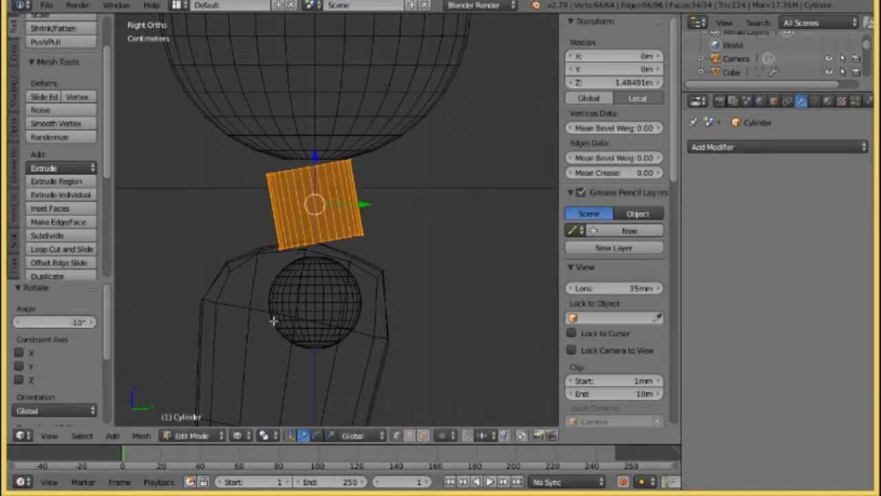
key(s)
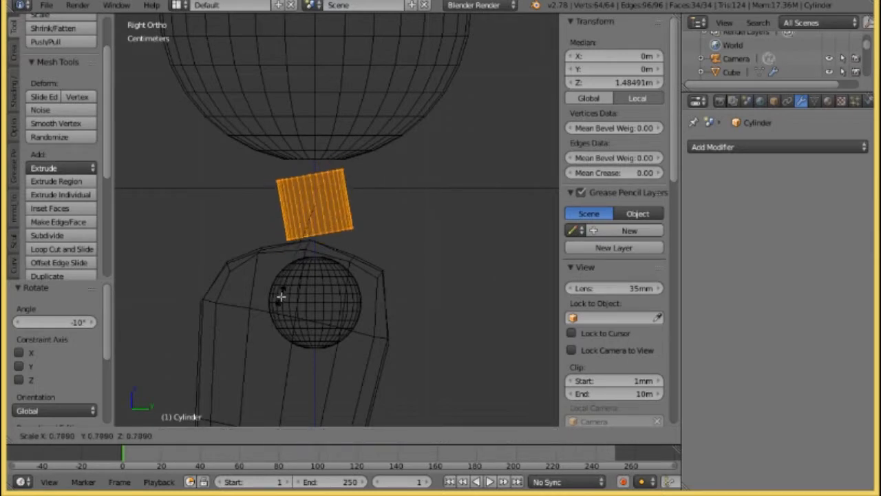
key(Return)
- Lower the neck cylinder about 1.68 cm along Z, and shift it about 7.8 mm along Y and 2.4 mm up
key(g)
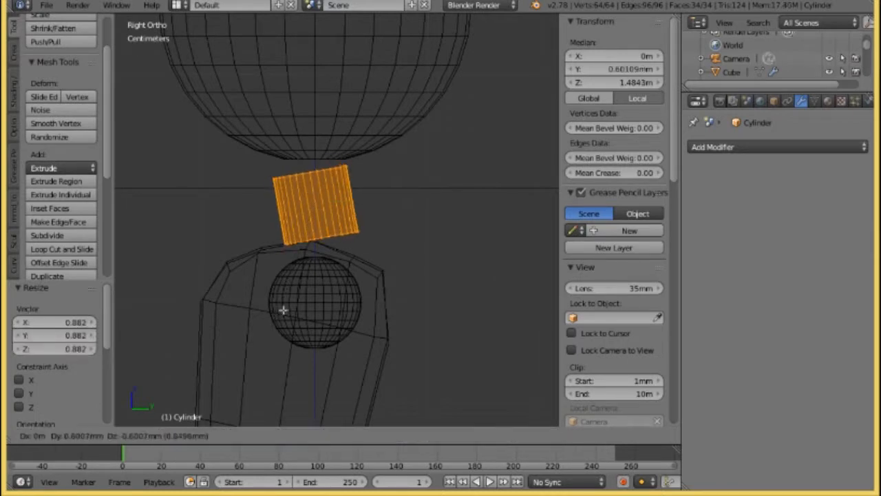
key(z)
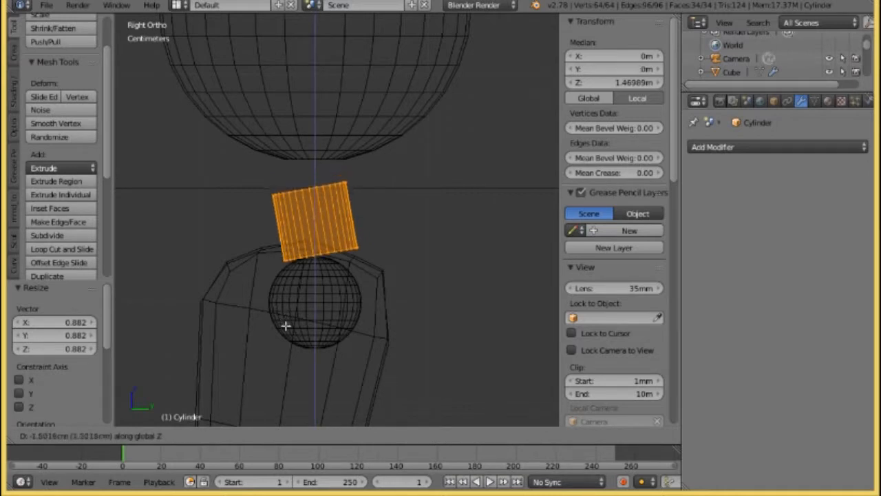
key(Return)
key(g)
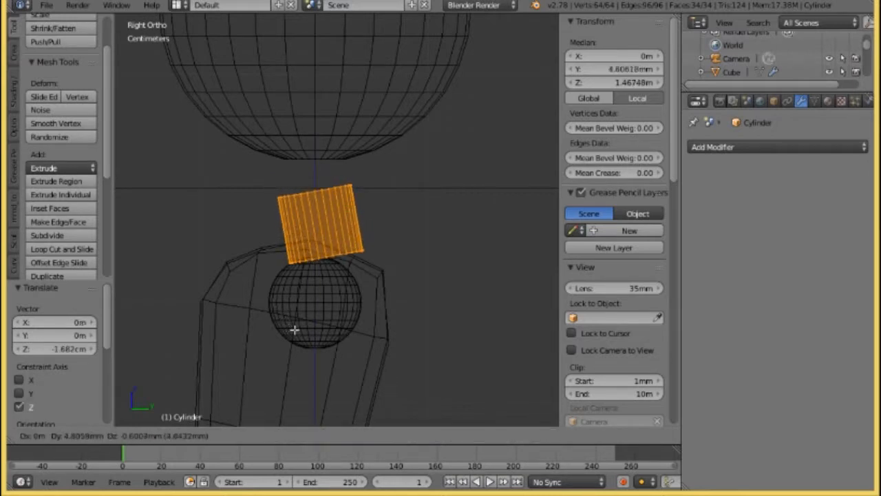
key(Return)
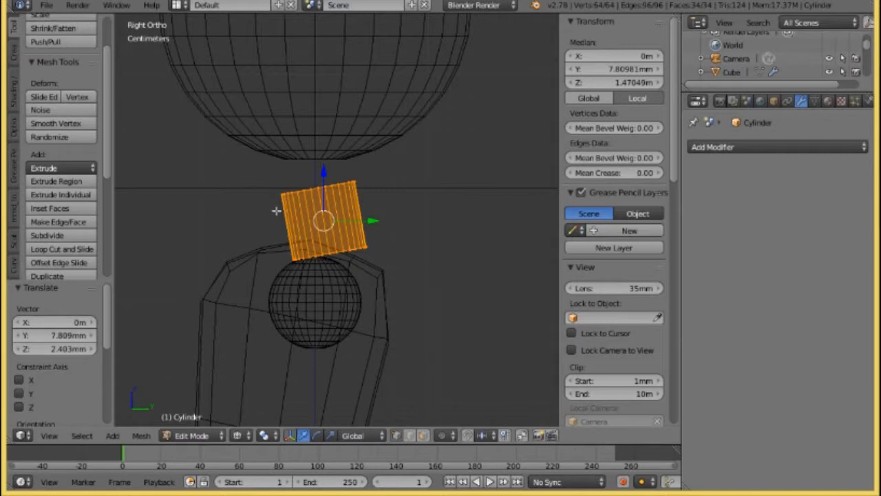
- Check the neck from the left and front views, return to Object Mode and switch to the first scene layer
middle_drag(276, 210, 448, 270)
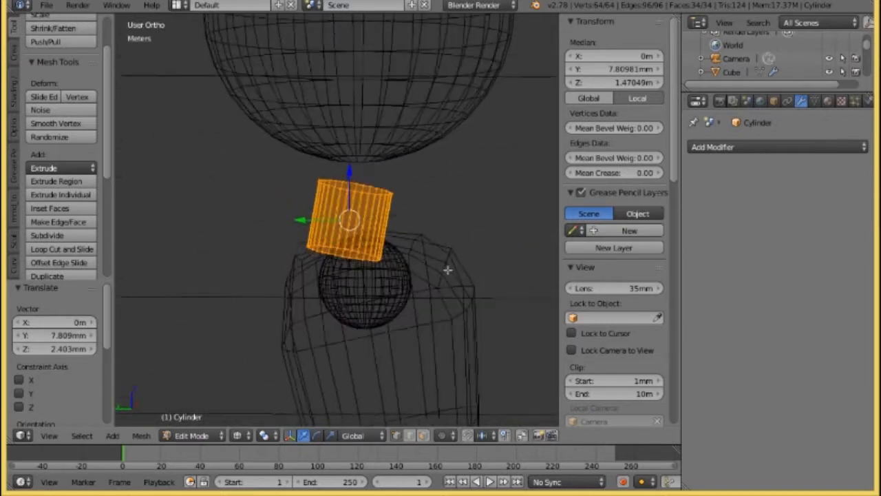
key(ctrl+KP_3)
scroll(435, 251, down, 5)
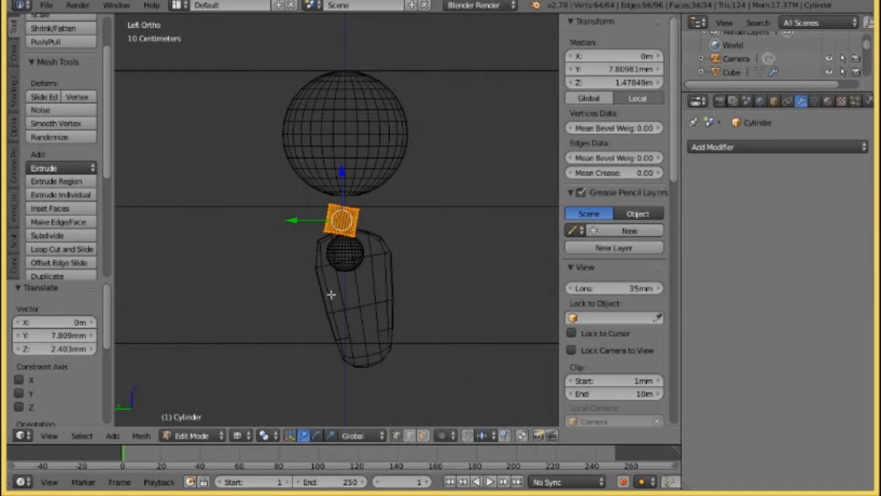
middle_drag(418, 298, 444, 309)
key(KP_1)
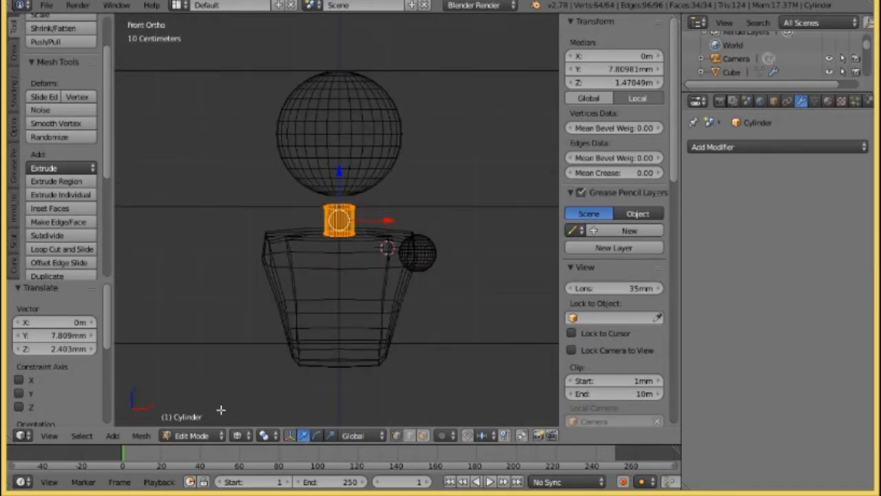
click(196, 436)
click(197, 417)
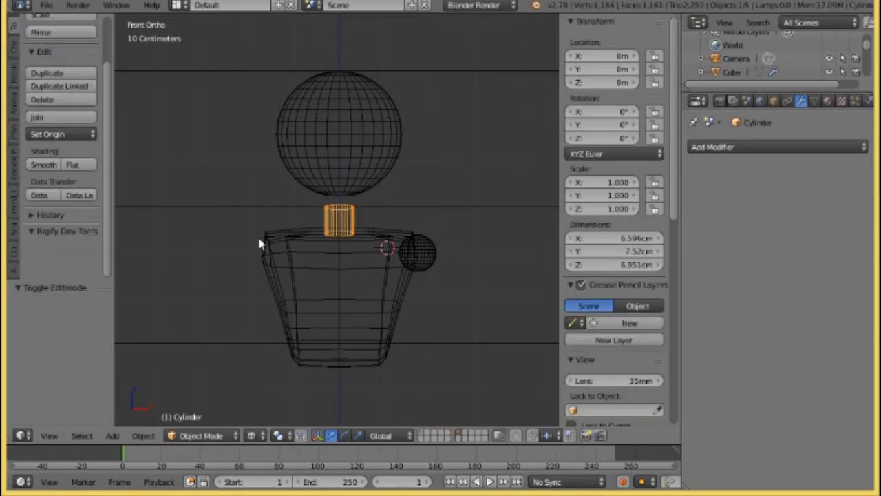
click(422, 433)
- Add a mesh cube to the scene and clear its location so it sits at the world origin
scroll(336, 277, down, 3)
shift+middle_drag(316, 314, 309, 259)
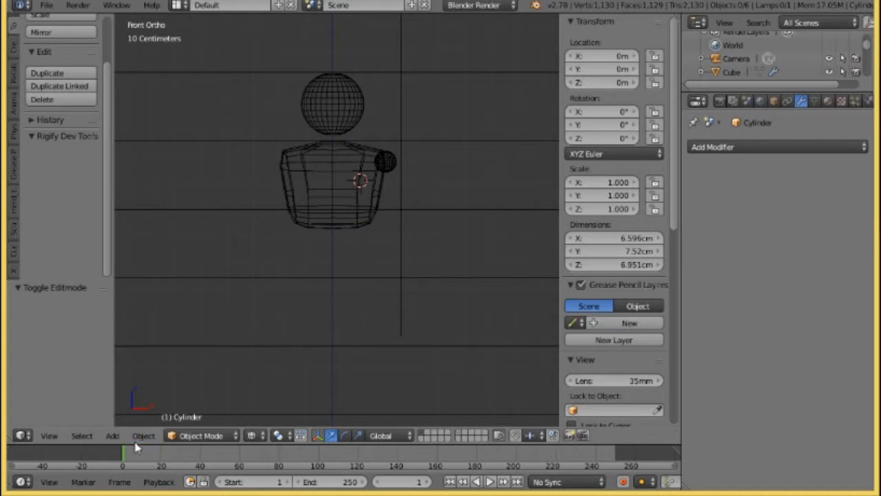
click(114, 434)
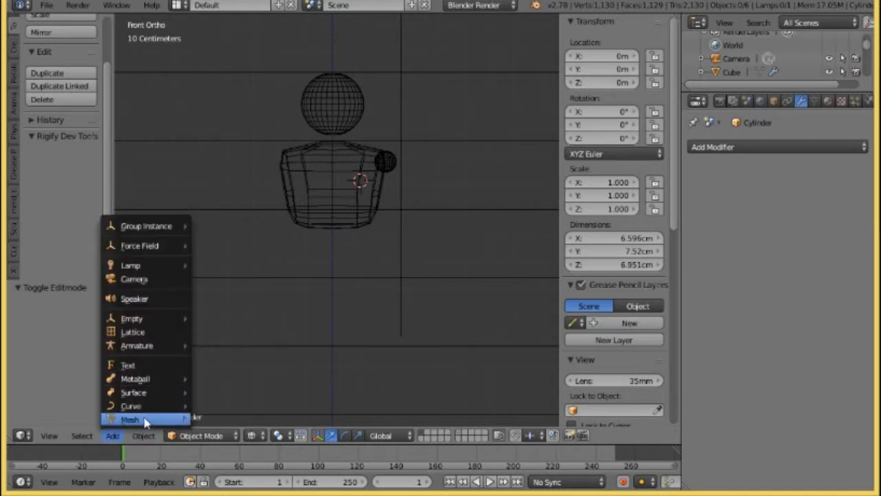
mouse_move(144, 420)
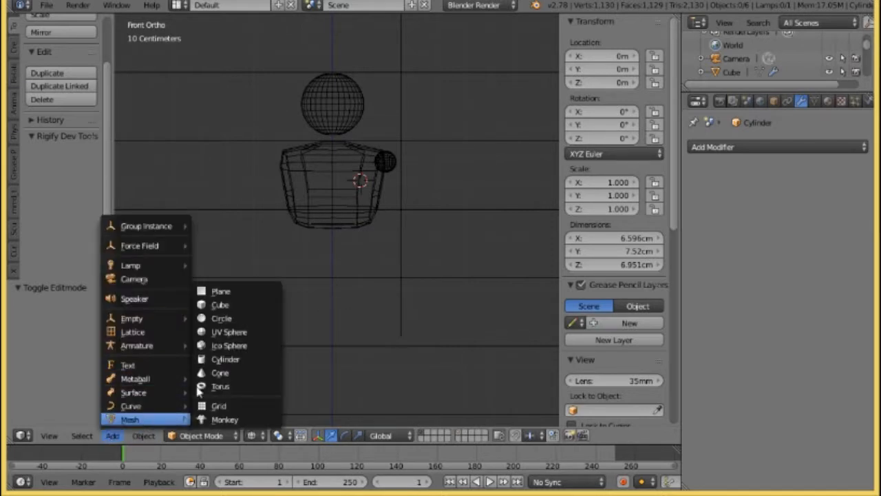
click(244, 311)
scroll(288, 247, down, 4)
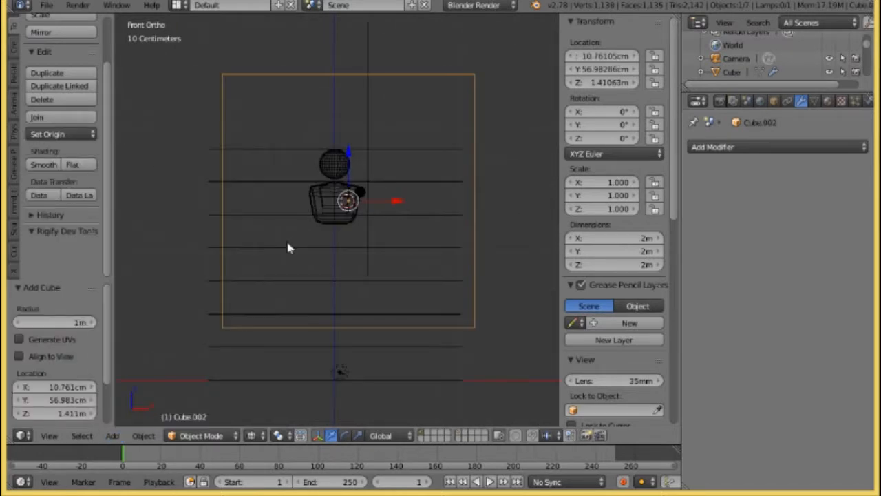
key(alt+g)
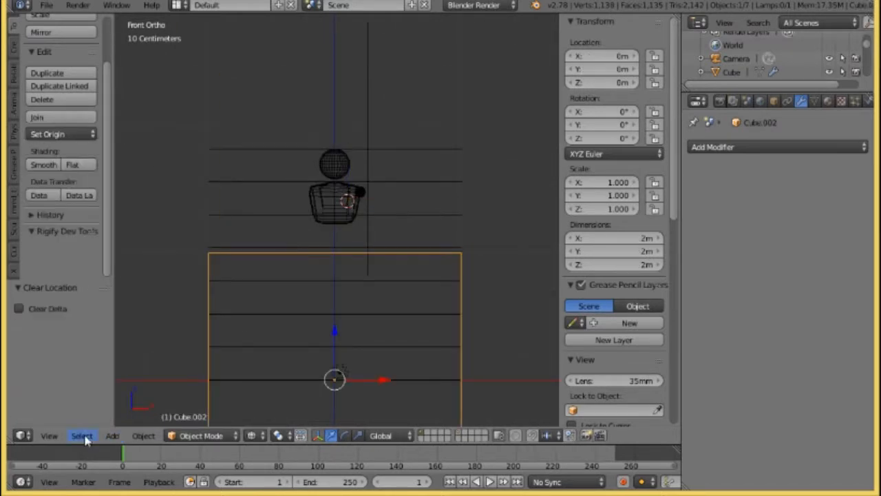
- Enter Edit Mode on the new cube
click(201, 435)
click(199, 404)
scroll(225, 290, down, 2)
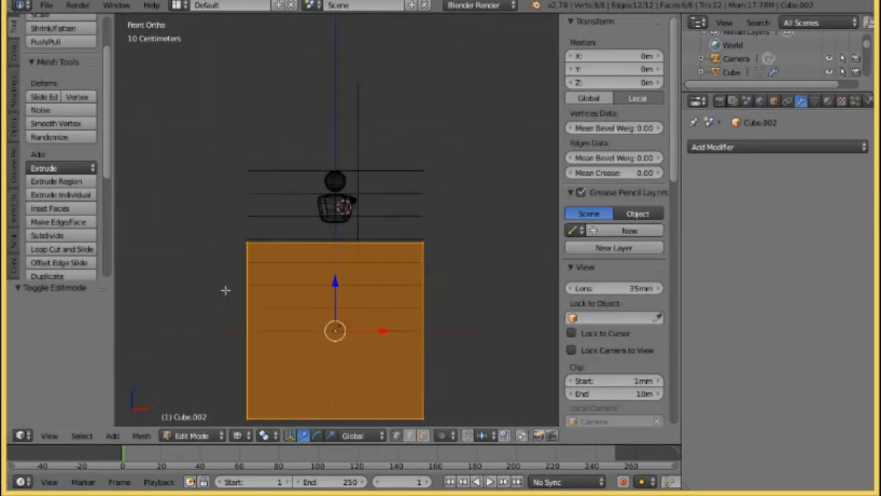
scroll(198, 290, down, 1)
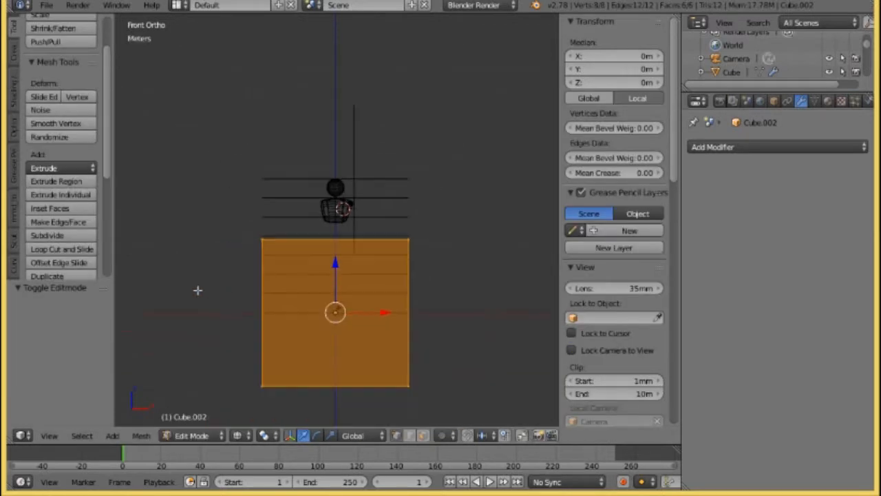
click(75, 125)
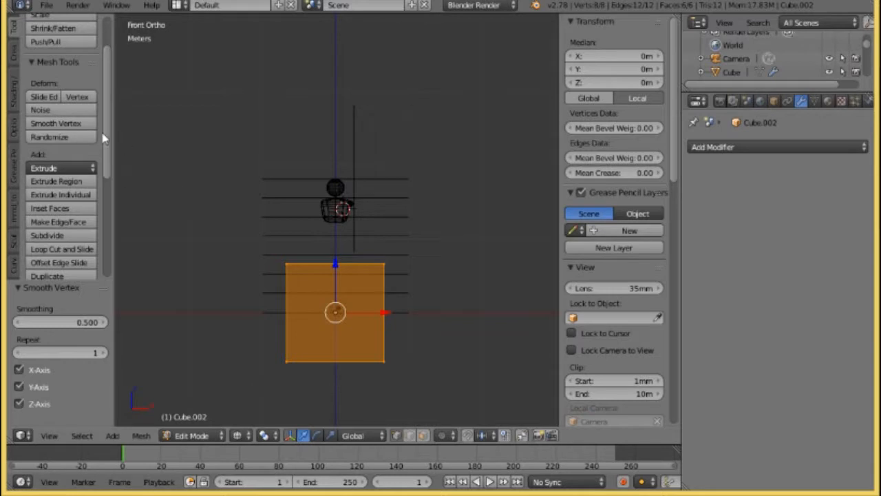
click(141, 435)
click(159, 423)
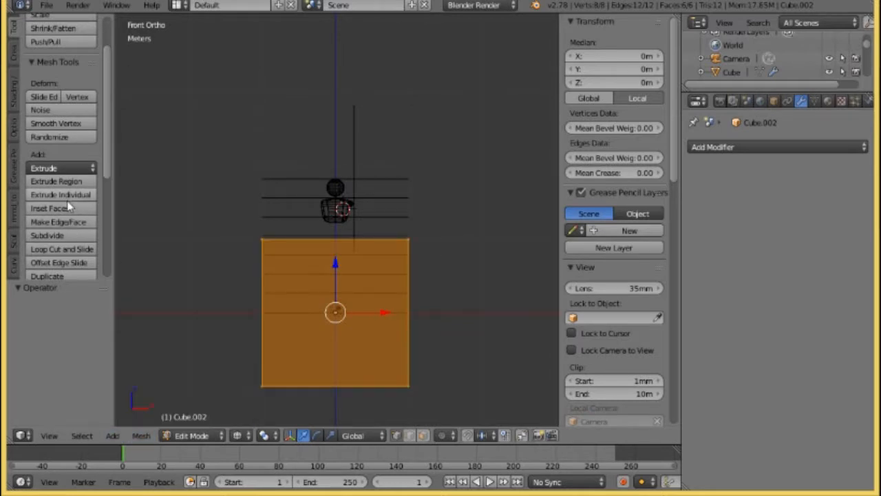
- Subdivide the whole cube mesh twice with one cut each time, and return to the front view
click(48, 235)
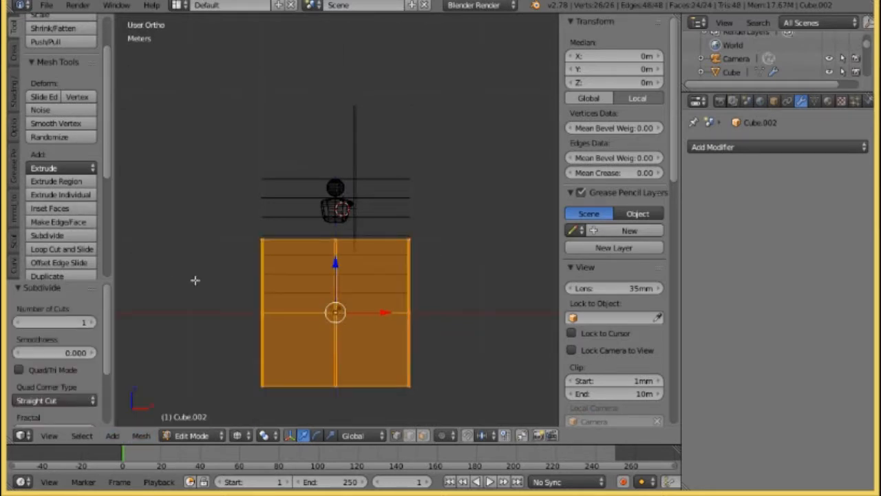
middle_drag(197, 280, 176, 288)
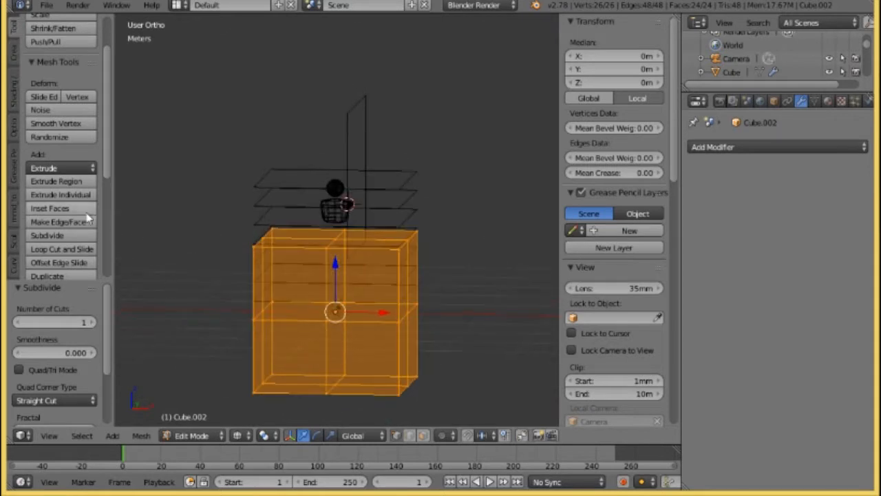
click(48, 236)
key(KP_1)
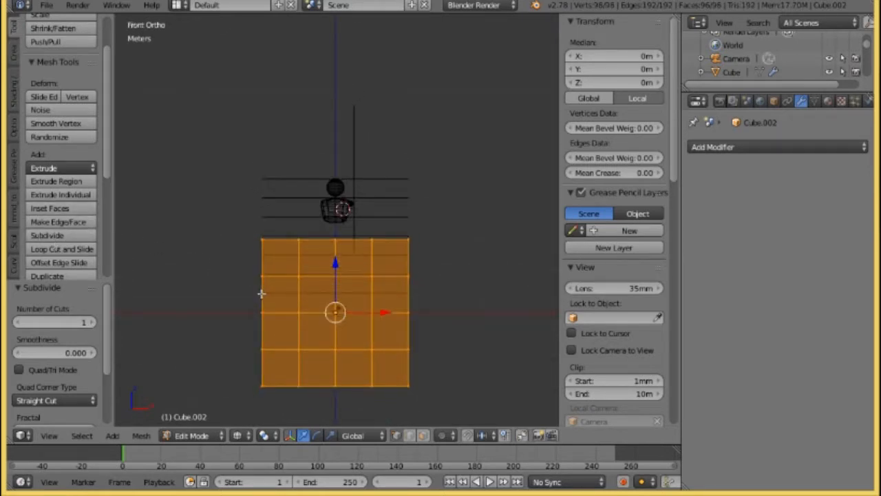
- Delete the vertices of the cube's negative-X half, keeping the centre line and the positive-X half
key(a)
key(b)
drag(243, 188, 313, 408)
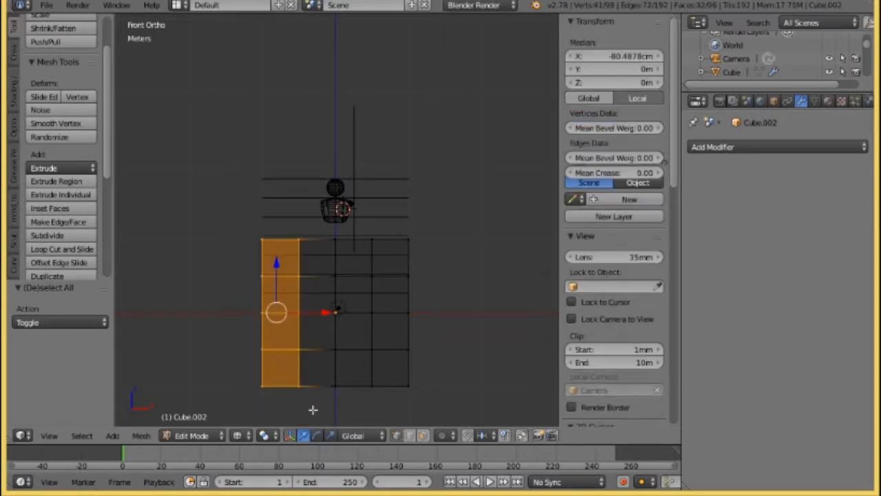
key(x)
click(307, 300)
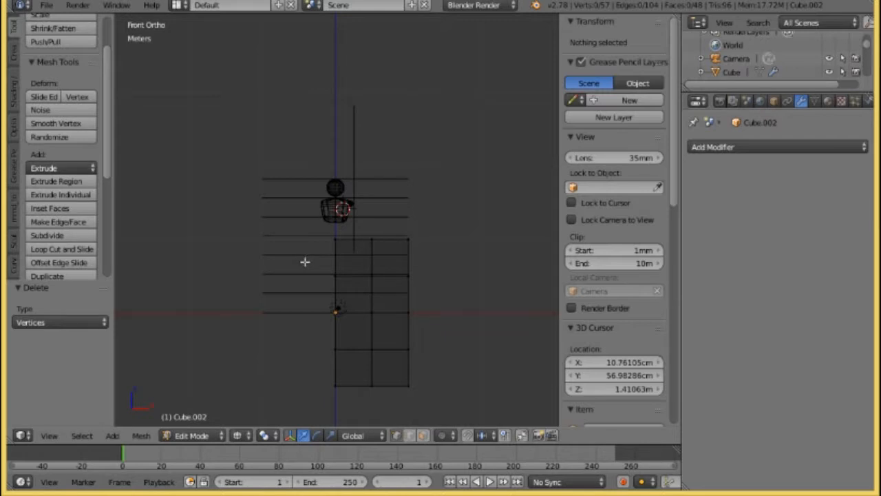
- Add a Mirror modifier on the X axis with Clipping enabled and apply its result to the edit cage
key(a)
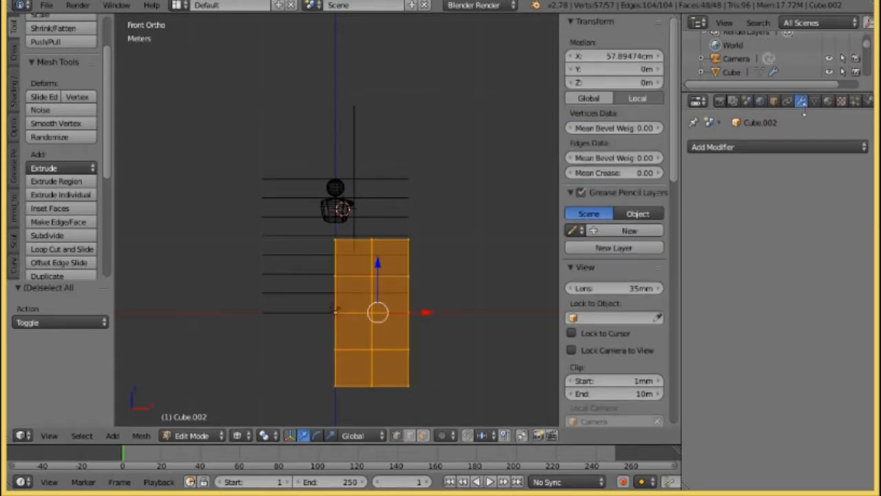
click(760, 144)
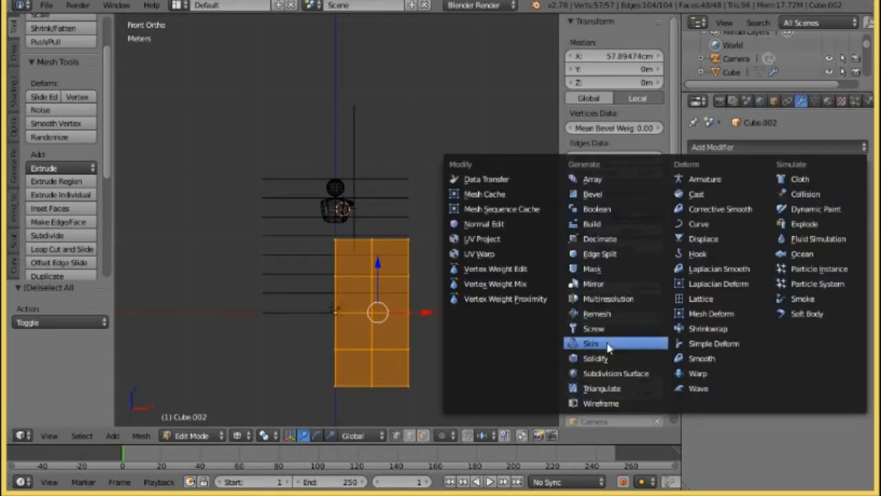
click(598, 283)
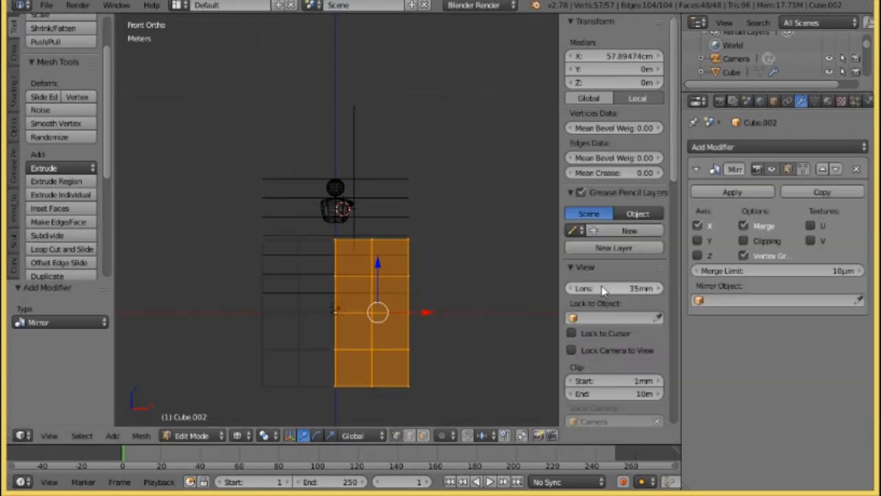
click(749, 241)
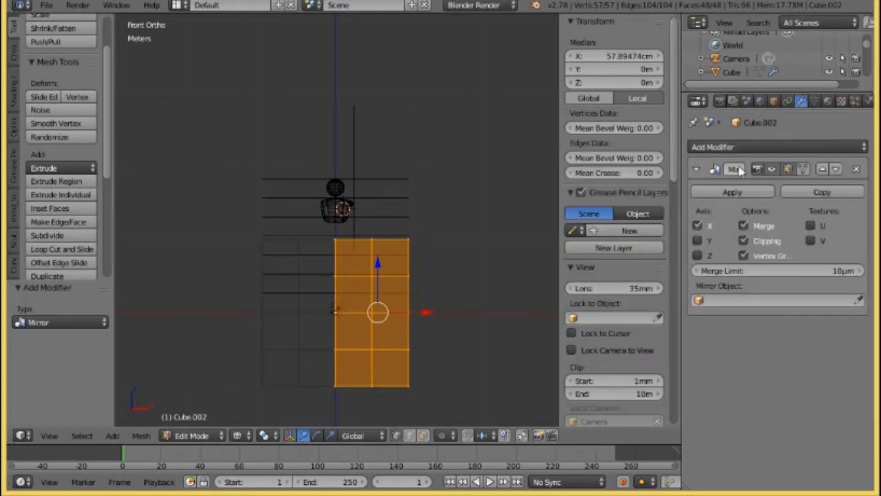
click(802, 169)
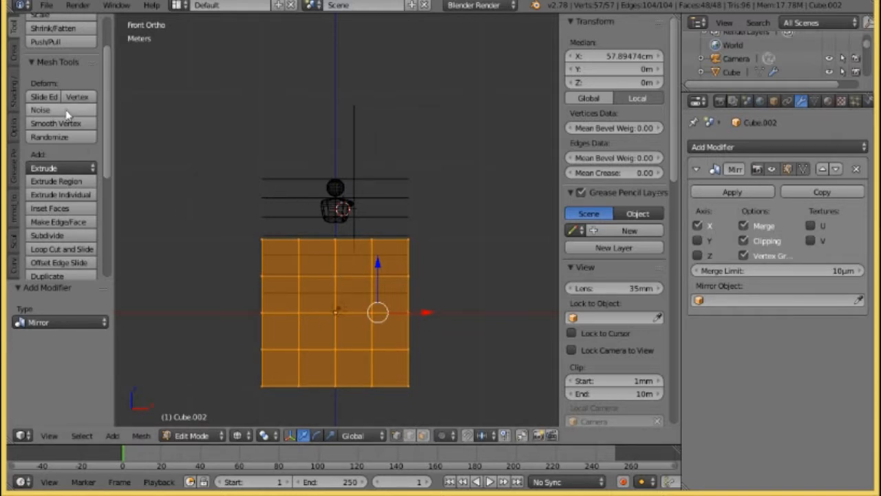
- Scale the whole half-cube mesh uniformly to about 0.424
key(s)
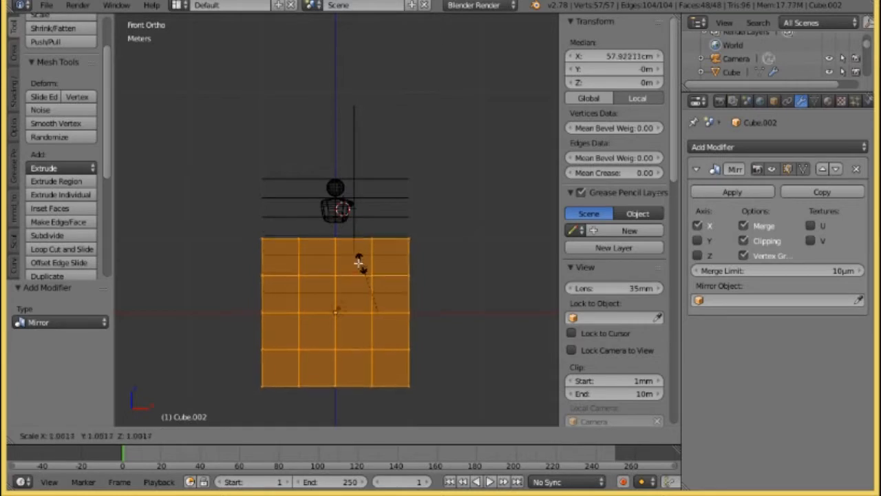
click(357, 308)
scroll(357, 311, up, 6)
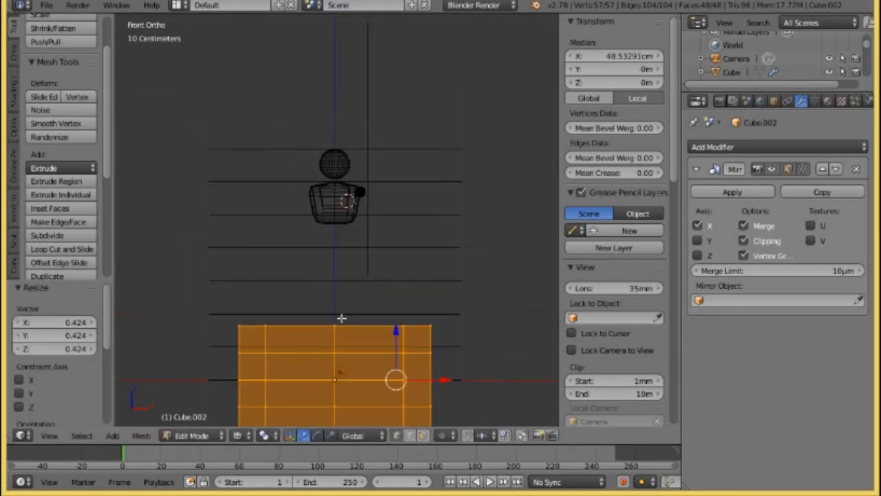
shift+middle_drag(348, 317, 331, 238)
key(s)
key(x)
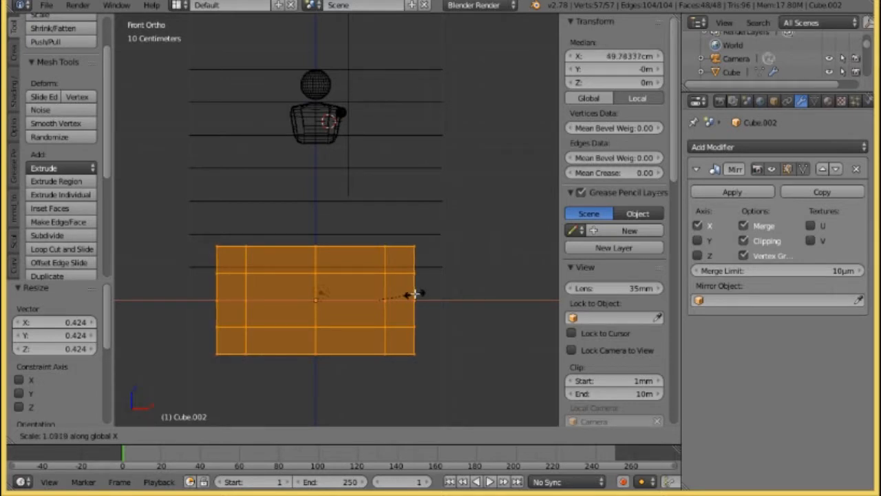
right_click(411, 294)
- Select the mesh's outer vertex columns through its full depth and move them inward along X until the columns are roughly evenly spaced
mouse_move(378, 288)
middle_down()
mouse_move(353, 349)
mouse_move(395, 283)
middle_up()
key(a)
key(c)
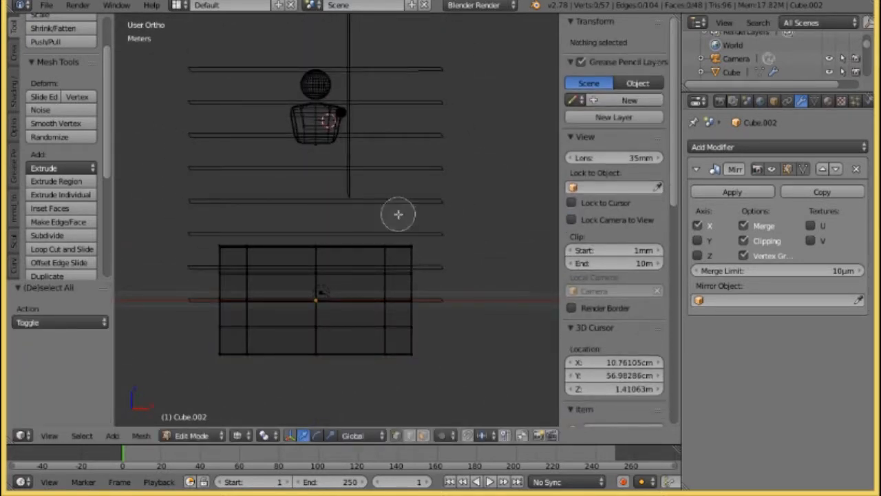
mouse_move(400, 213)
mouse_down()
mouse_move(395, 368)
mouse_move(415, 238)
mouse_up()
right_click(462, 245)
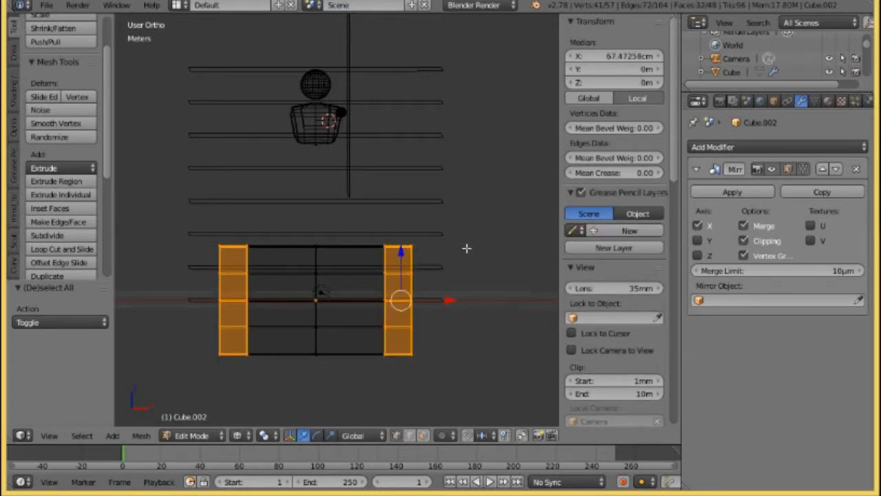
key(g)
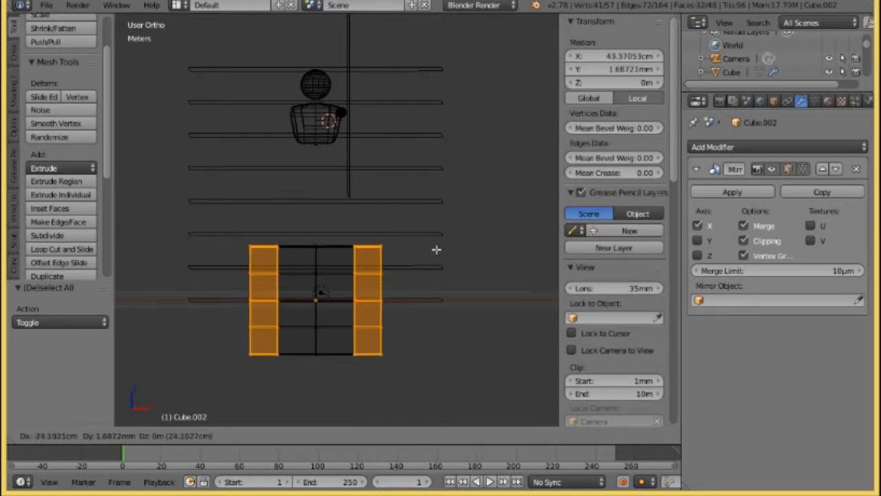
key(x)
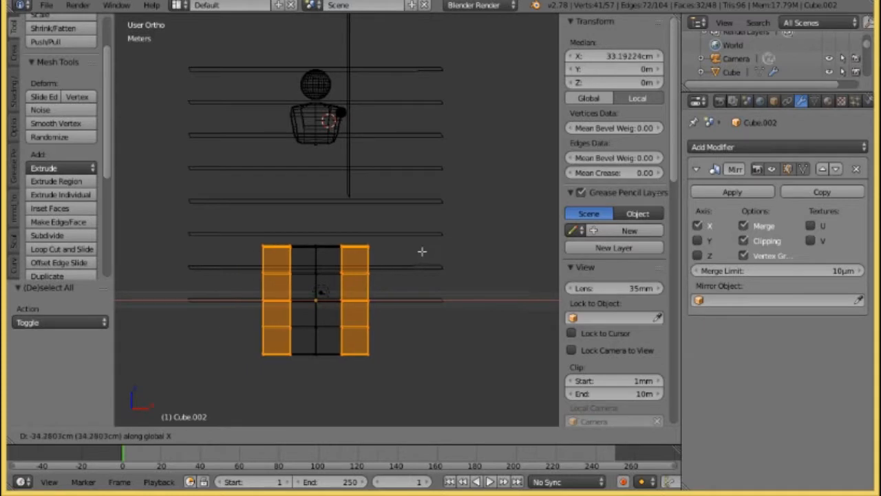
click(420, 252)
- Scale the whole mesh along Y to about 0.447 in the right side view to make it thinner
key(a)
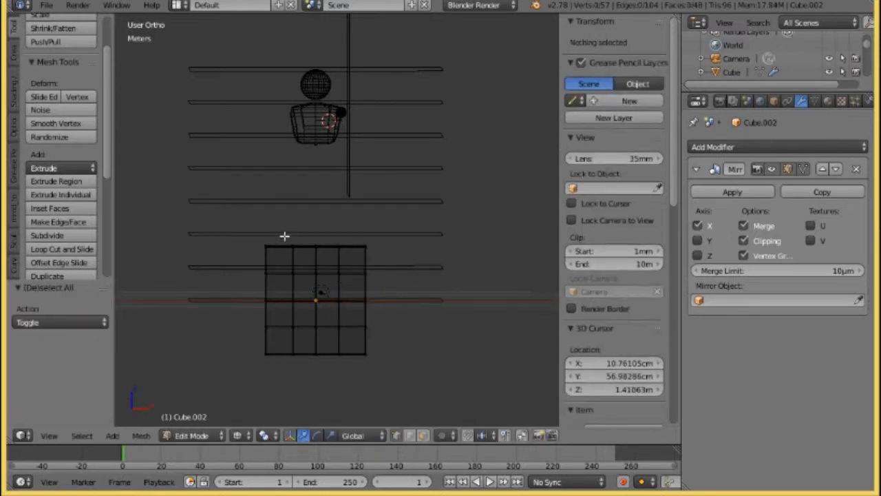
key(a)
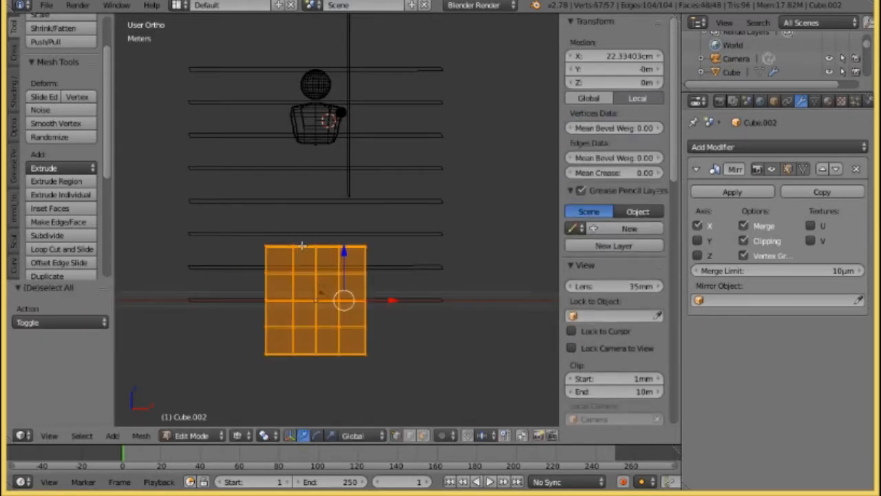
key(KP_3)
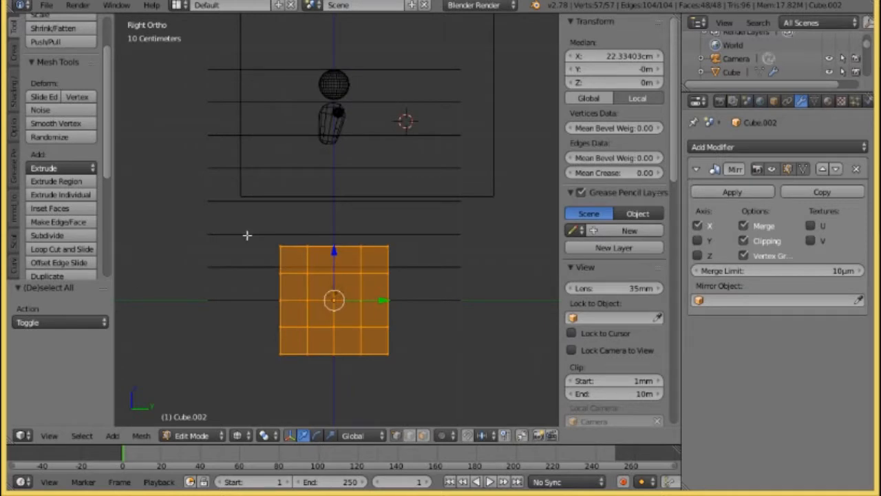
key(s)
key(y)
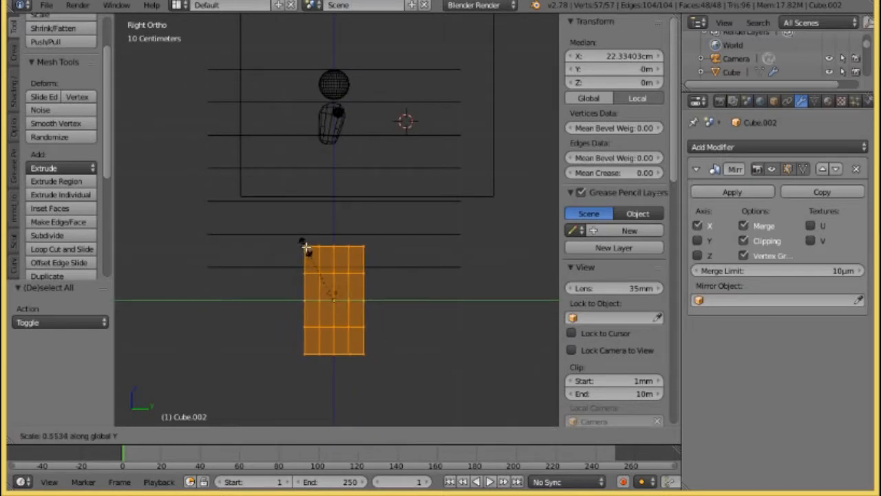
click(308, 259)
- Raise the mesh about 78.7 cm along Z to sit below the torso and scale it uniformly to about 0.48
key(KP_1)
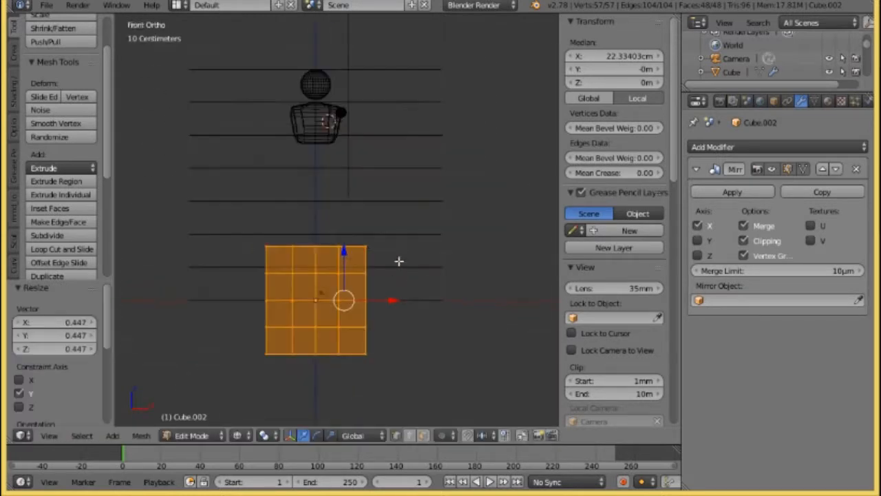
key(g)
key(z)
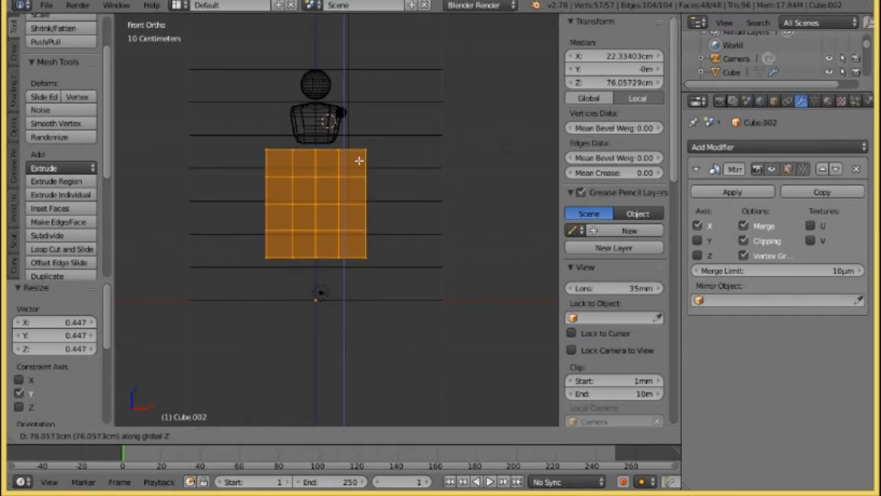
click(358, 159)
key(s)
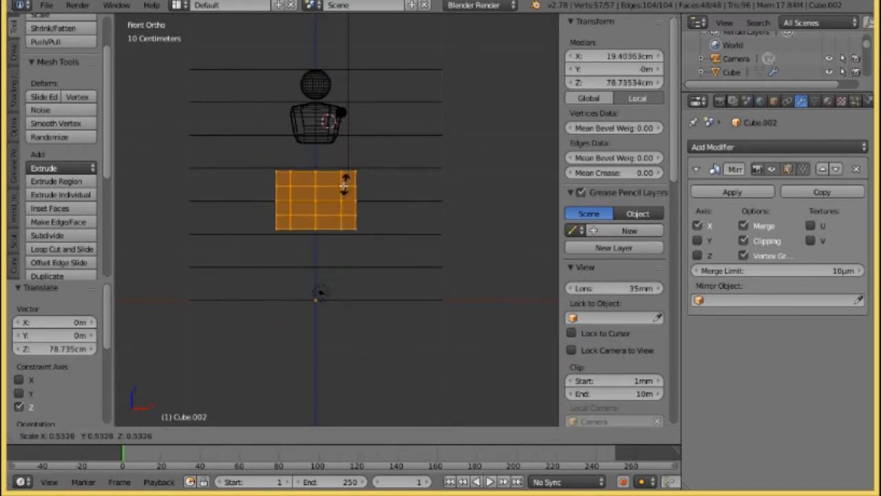
click(348, 185)
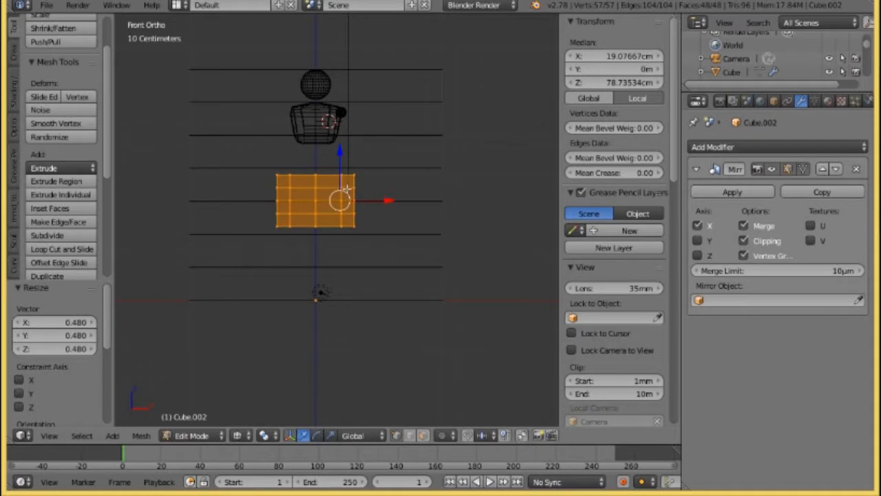
key(s)
key(x)
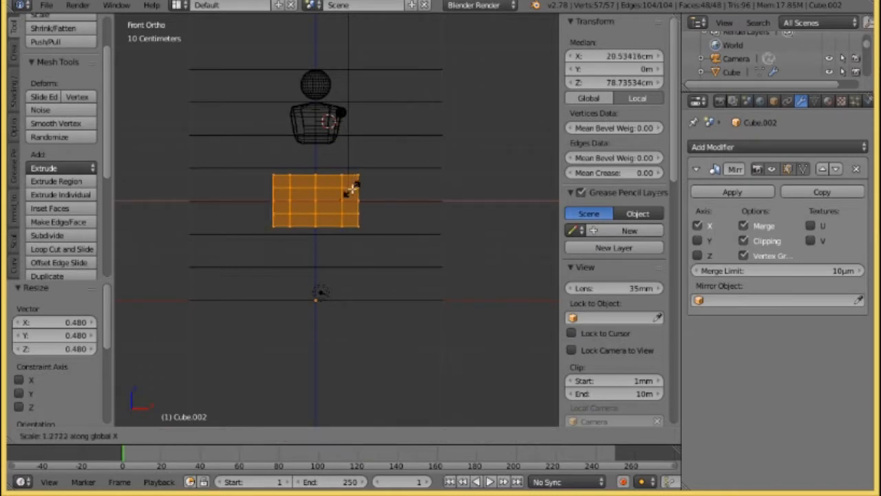
click(349, 194)
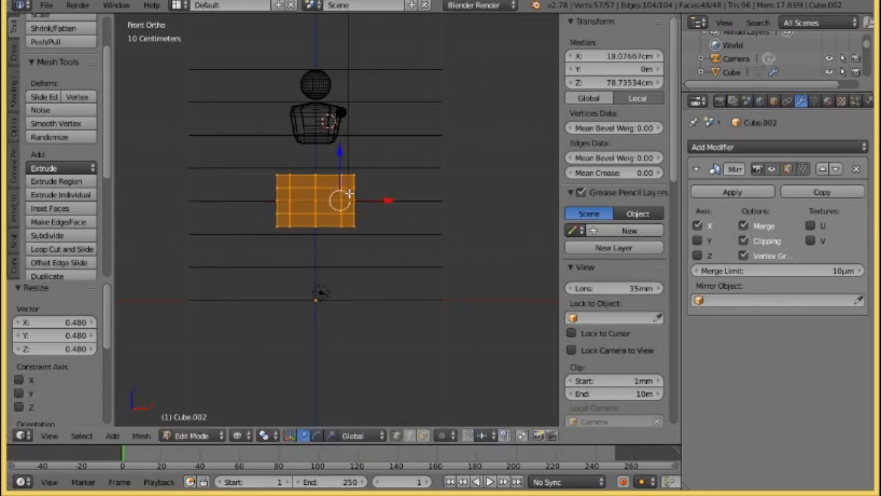
- Circle-select the outer vertex columns of the scaled block and move them about 13.7 cm inward along X
scroll(350, 195, up, 4)
shift+middle_drag(349, 194, 361, 258)
key(a)
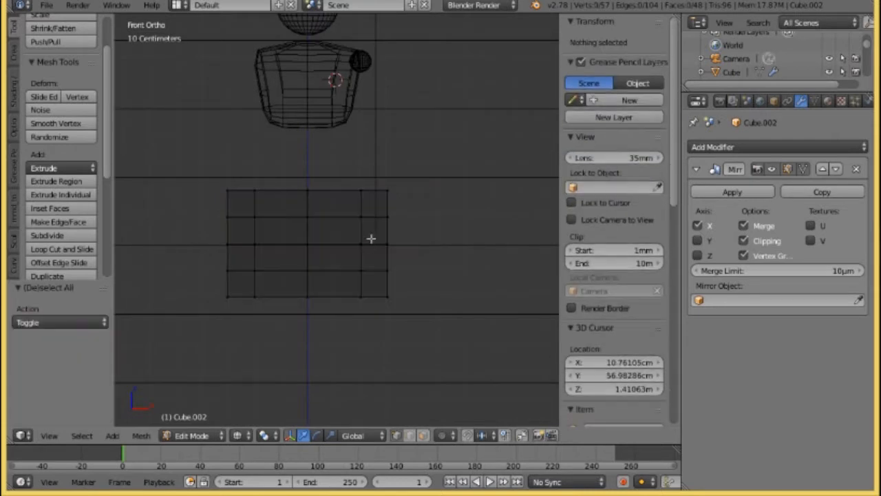
key(c)
mouse_move(358, 172)
mouse_down()
mouse_move(362, 295)
mouse_move(363, 206)
mouse_up()
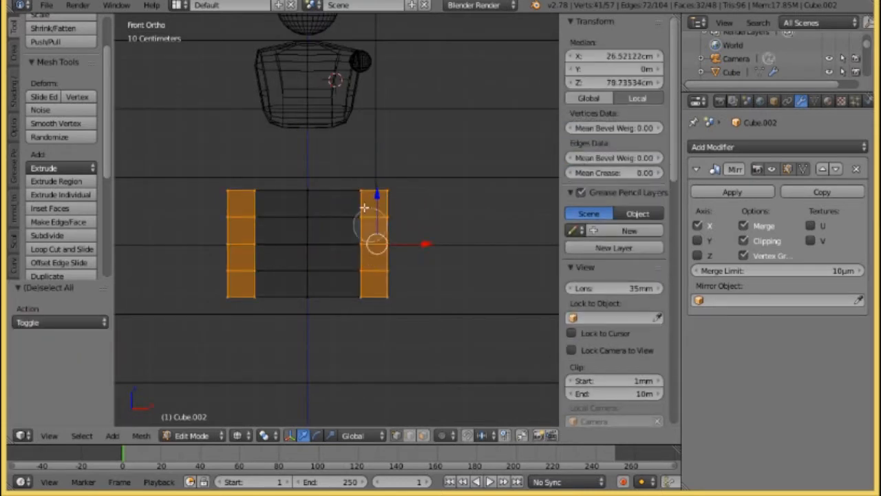
right_click(436, 275)
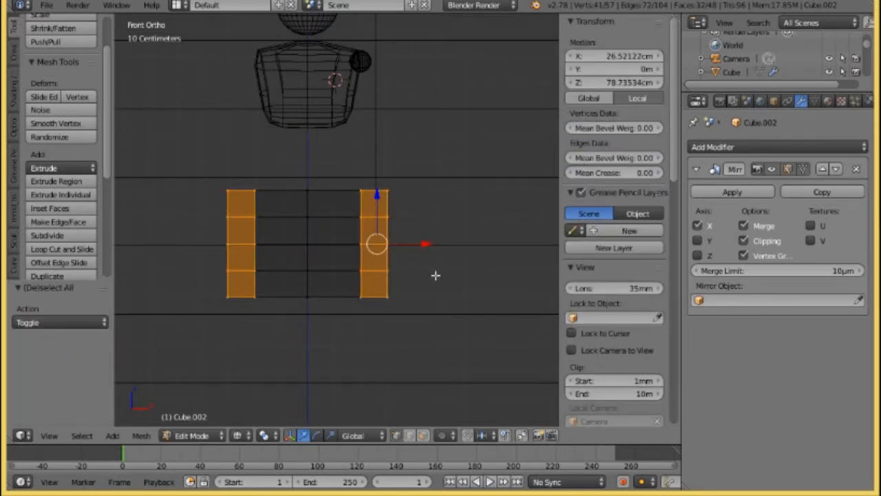
key(g)
key(x)
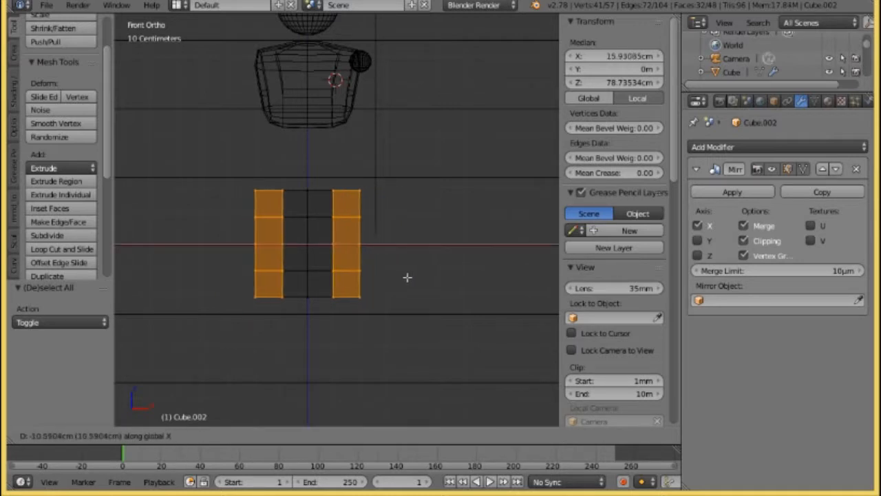
click(400, 273)
- Select the whole block and scale it uniformly to about 0.74, judging its size from the right side view
middle_drag(400, 270, 246, 274)
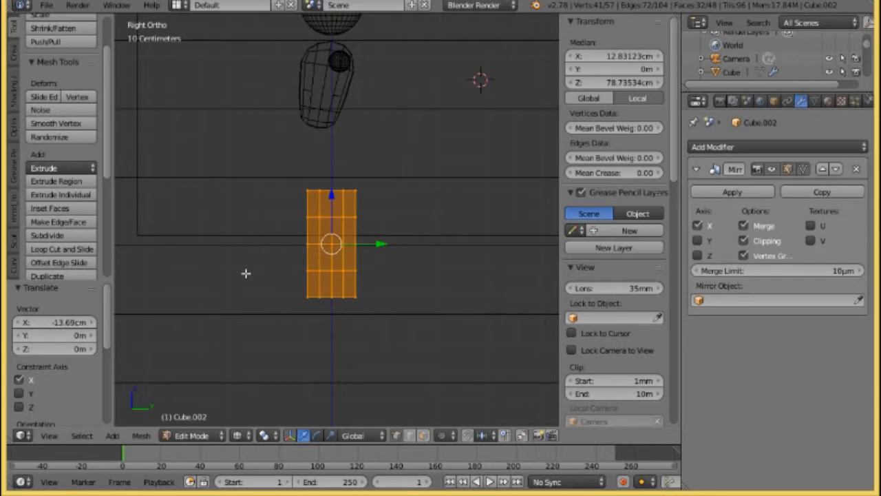
key(a)
key(a)
key(s)
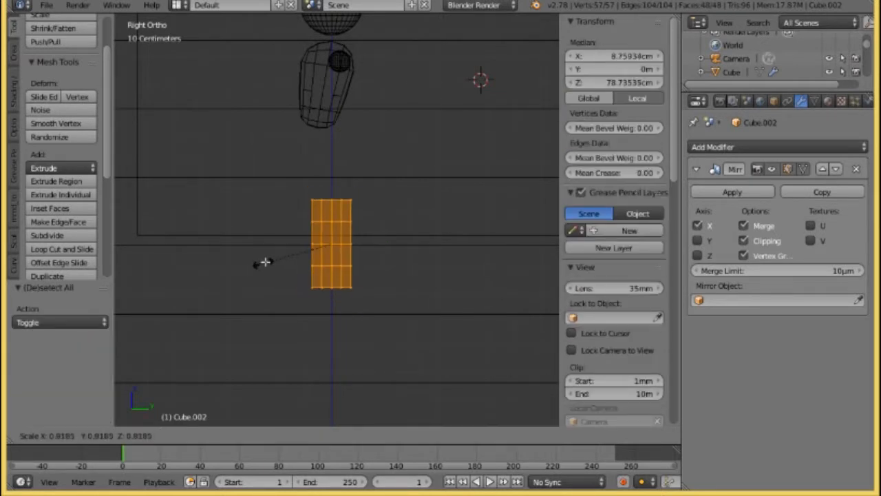
click(267, 262)
- Raise the block about 20.7 cm along Z towards the torso in the front view and check it from the left view
middle_drag(230, 285, 344, 339)
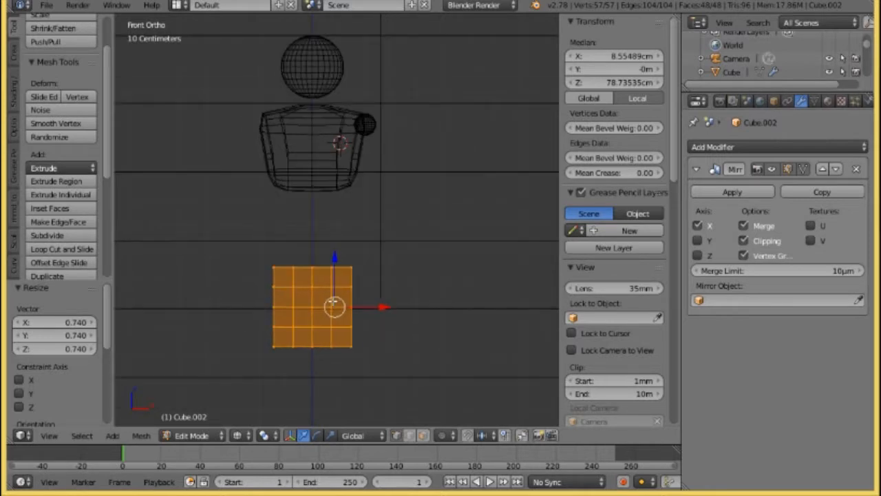
key(g)
key(z)
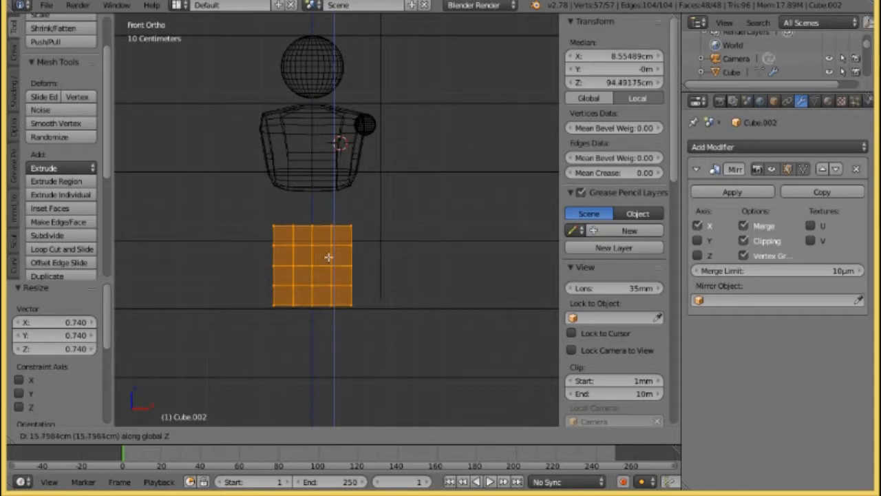
click(331, 247)
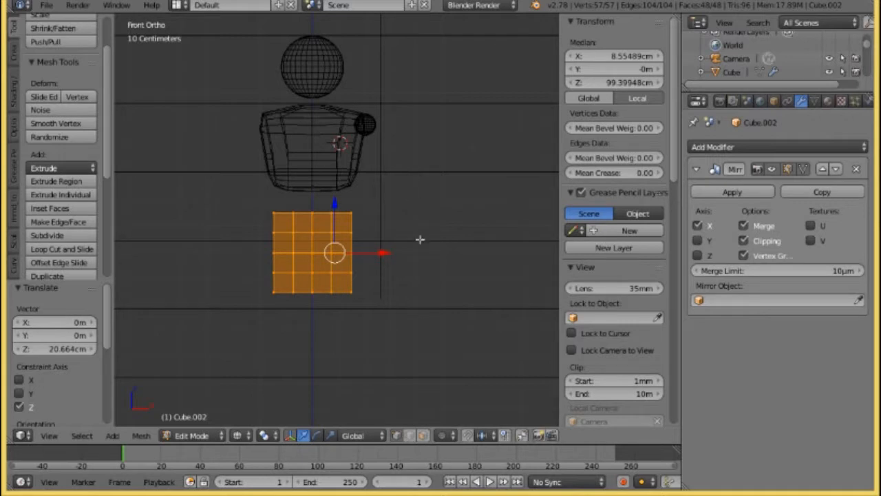
click(407, 301)
key(ctrl+KP_3)
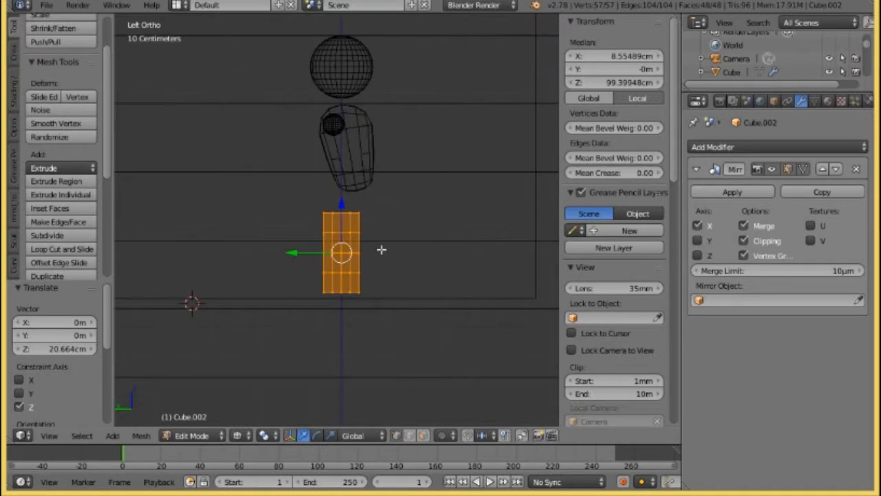
scroll(382, 249, up, 2)
scroll(381, 250, down, 1)
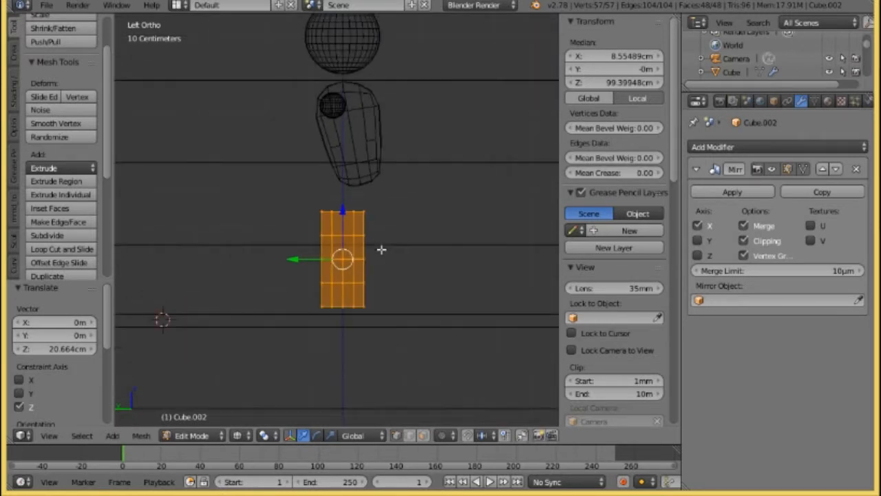
- Stretch the whole block along Z by a factor of about 1.25 and check it from the front view
key(s)
key(z)
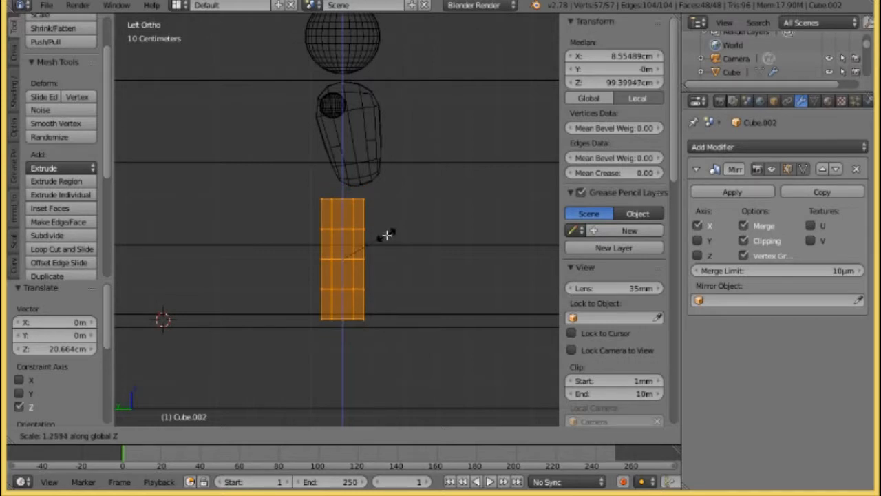
click(385, 236)
middle_drag(385, 241, 261, 224)
key(KP_1)
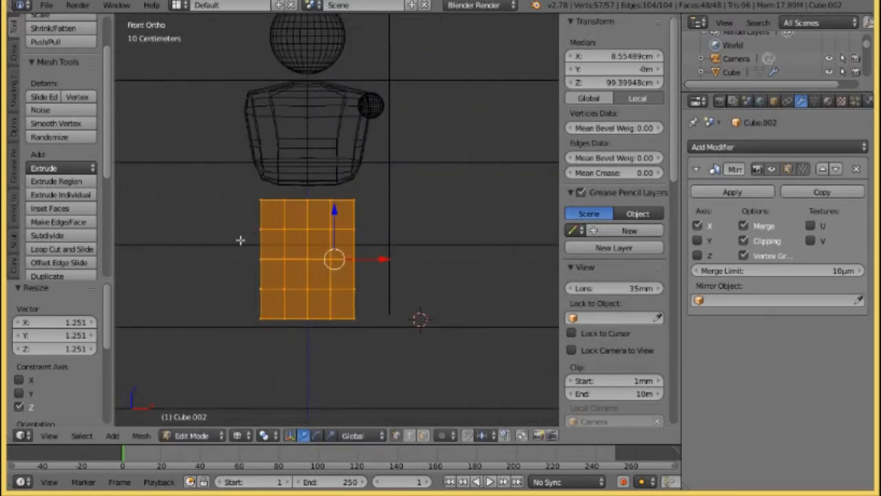
- Raise the block about 1.3 cm along Z towards the torso and stretch it along Z by about 1.15
key(g)
key(z)
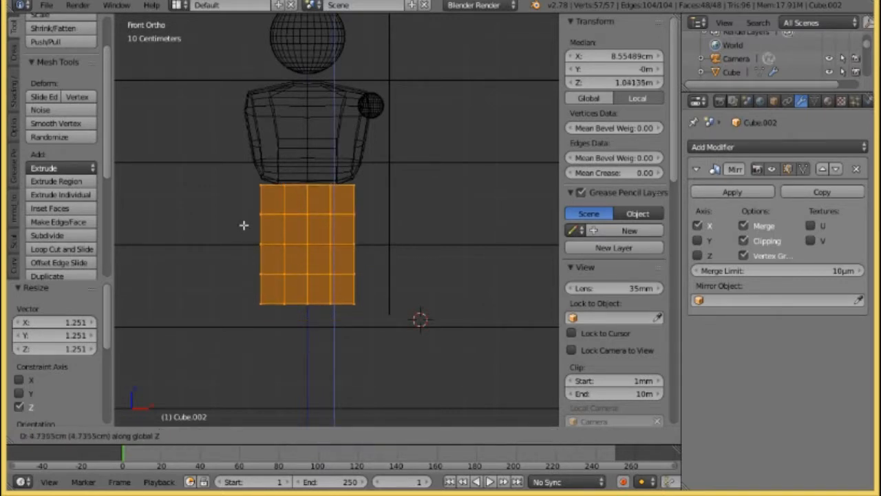
click(247, 237)
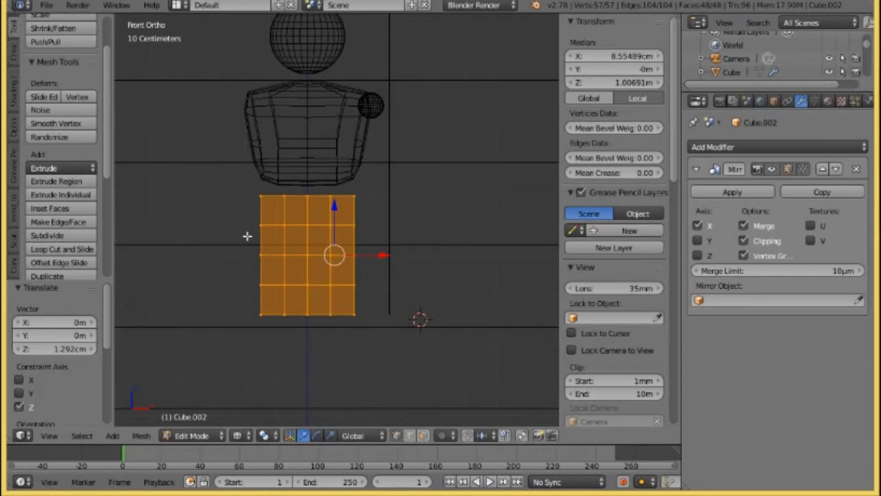
key(s)
key(z)
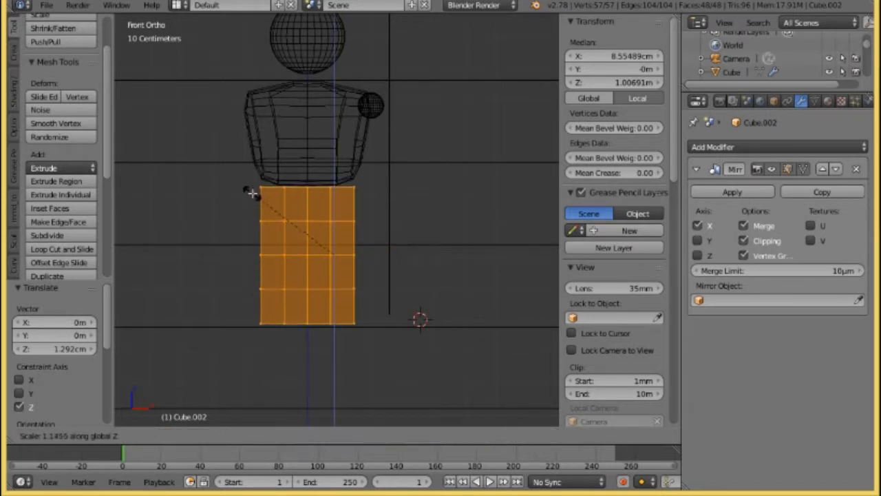
click(252, 194)
scroll(267, 232, down, 1)
scroll(265, 233, up, 2)
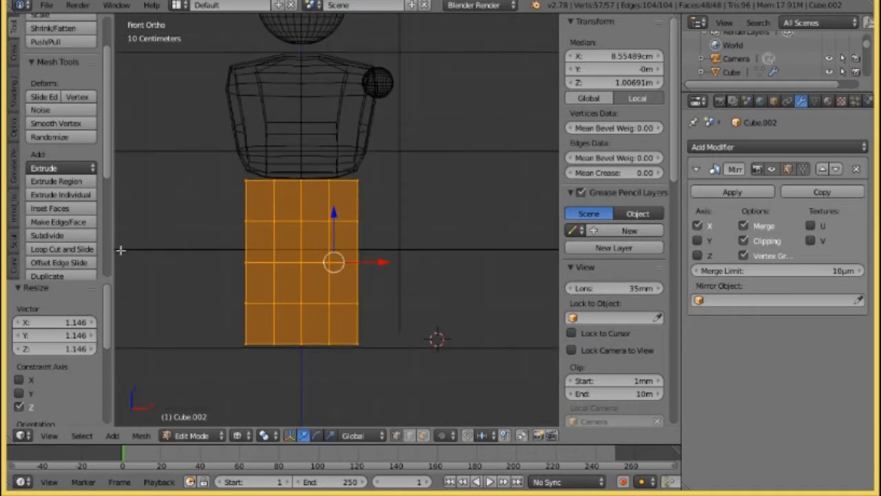
- Round off the whole block by applying Smooth Vertex repeatedly with a smoothing factor of 0.500
click(56, 123)
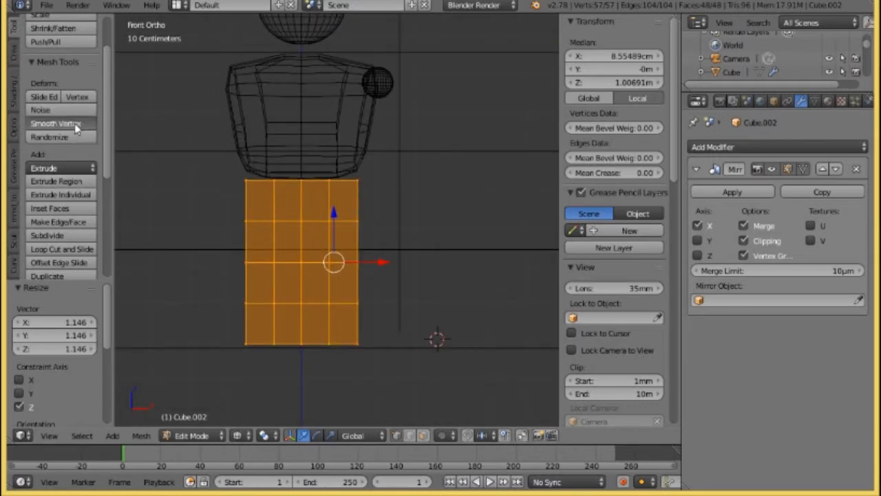
click(55, 123)
click(55, 124)
click(55, 123)
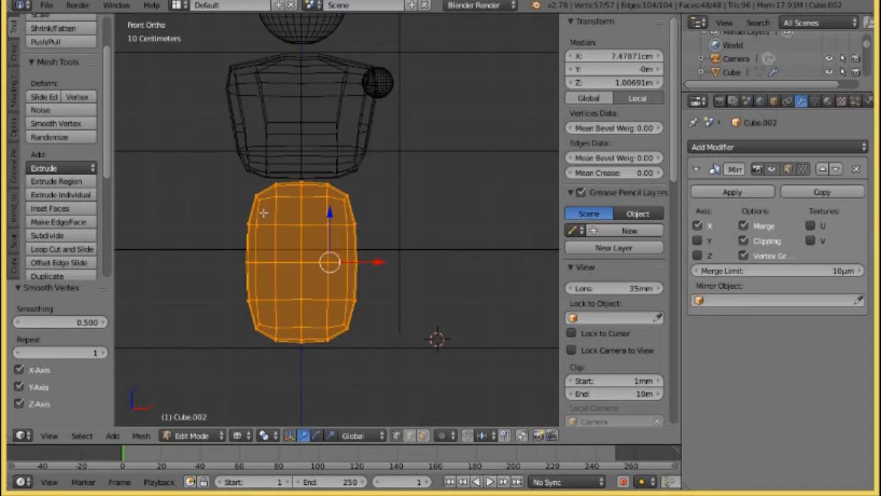
- Select only the top vertex rows of the smoothed block and scale them uniformly to about 1.31
scroll(309, 199, up, 2)
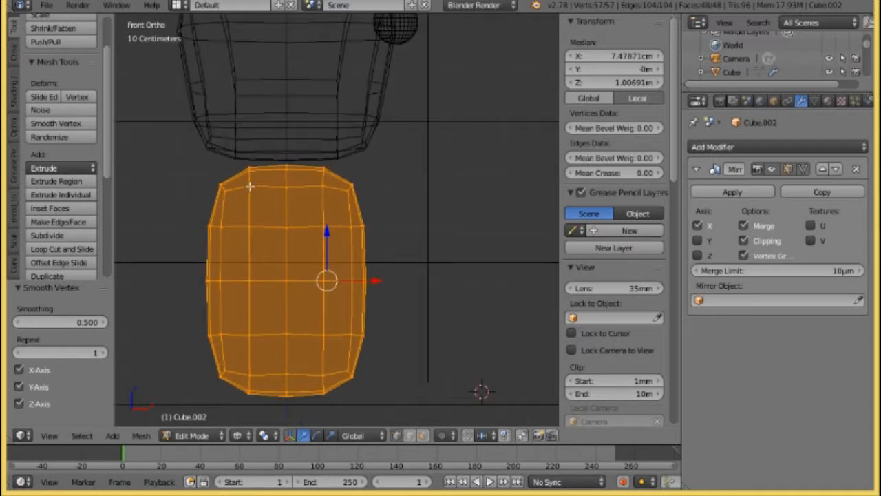
key(a)
alt+right_click(223, 181)
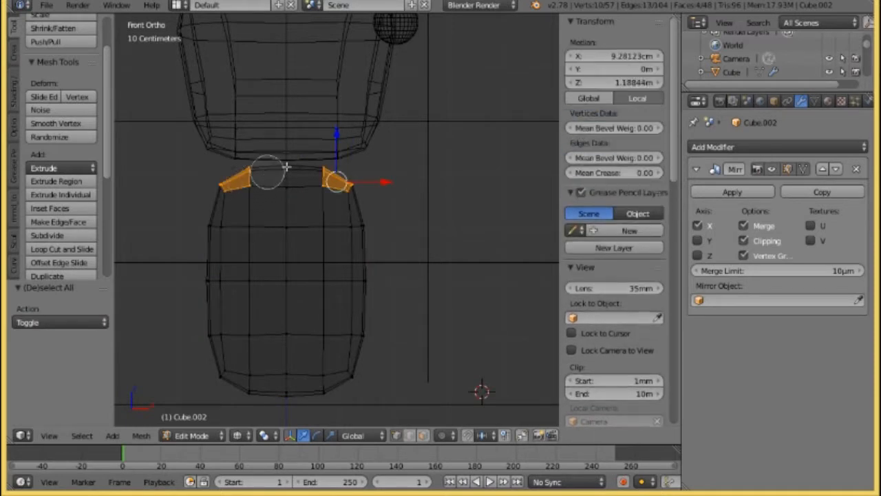
shift+right_click(328, 179)
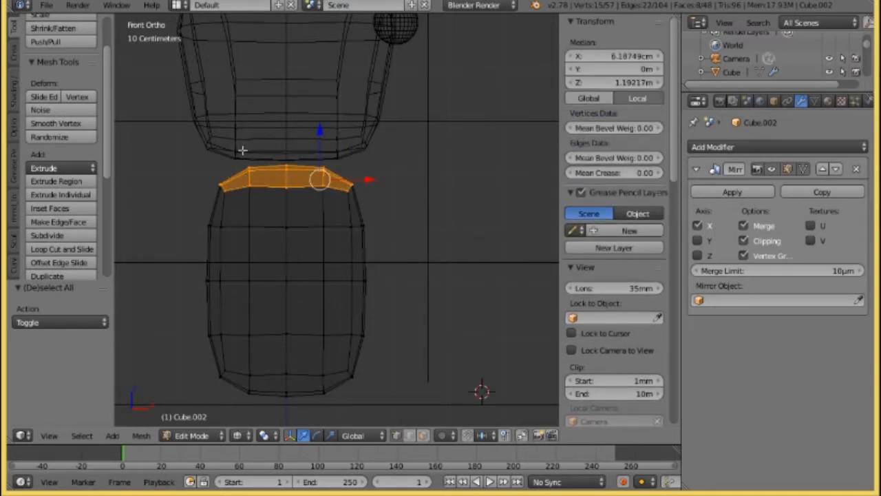
key(s)
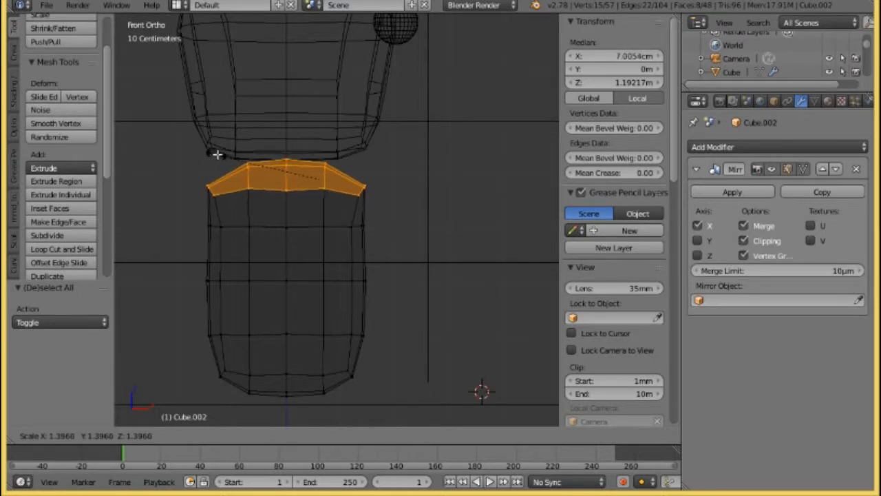
click(222, 154)
- Flatten the block's top rows to about 0.29 along Z and move them up about 4.7 cm to the torso's lower edge
key(s)
key(z)
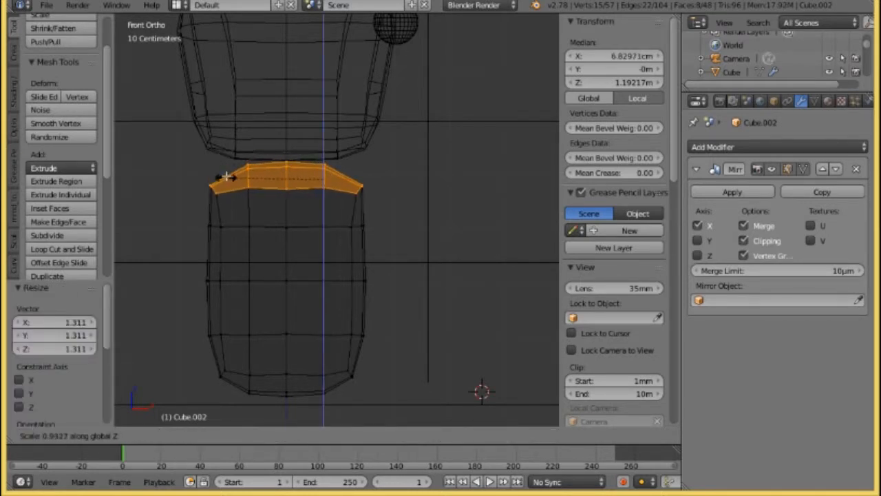
click(293, 181)
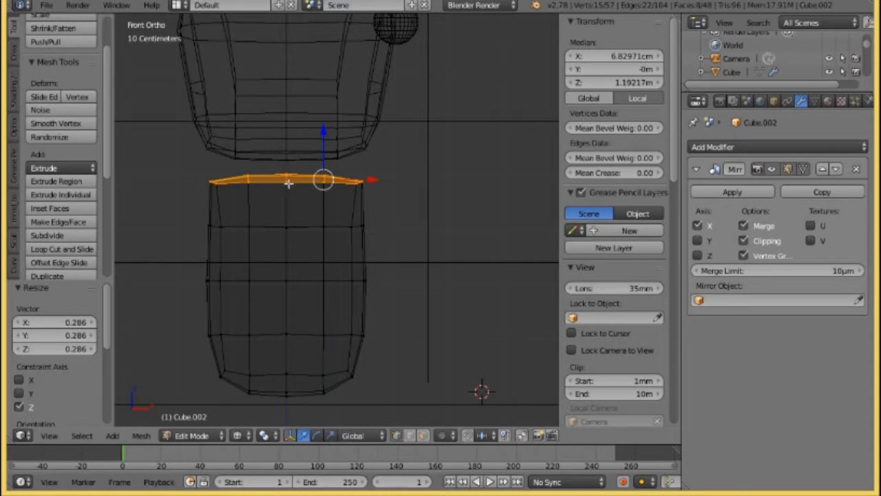
key(g)
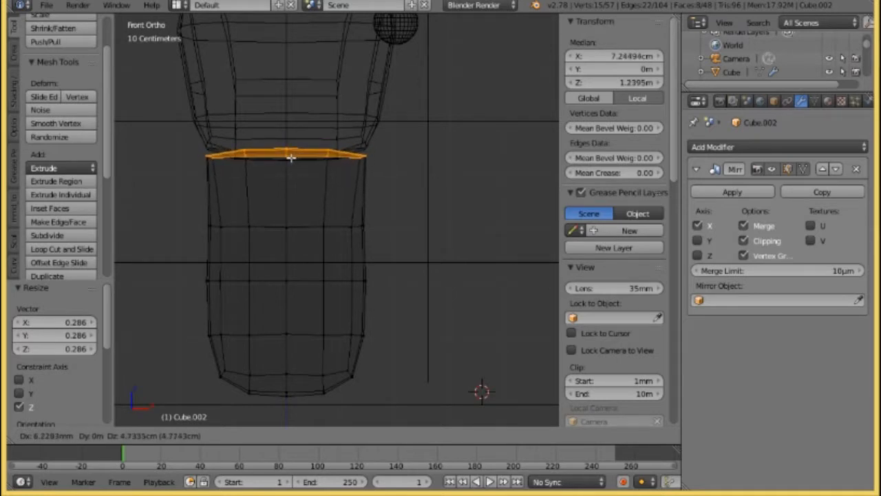
click(291, 158)
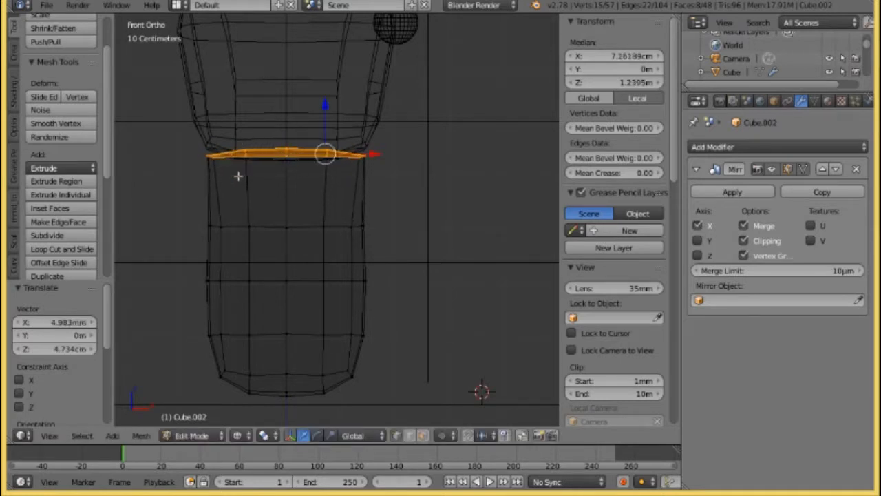
- Circle-select the block's bottom vertex rows and move them about 5.2 cm inward along X and 1.7 cm down
shift+middle_drag(287, 296, 273, 212)
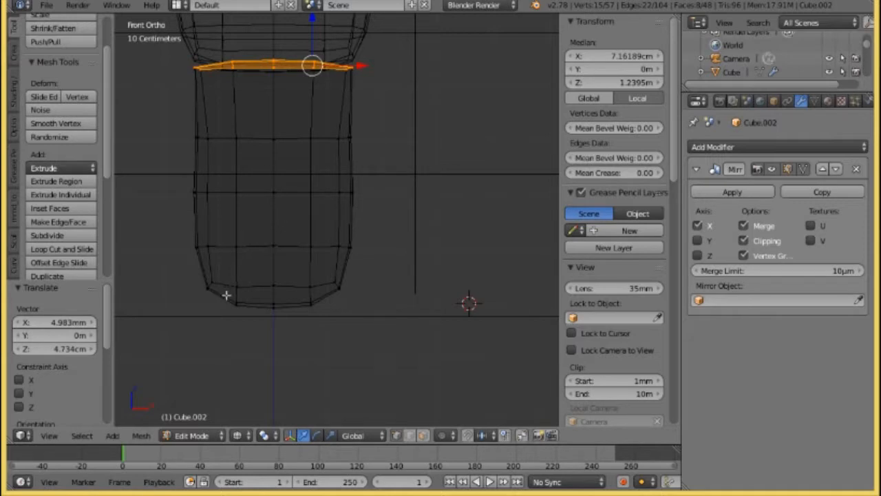
key(a)
key(c)
mouse_move(204, 305)
mouse_down()
mouse_move(327, 291)
mouse_move(213, 287)
mouse_up()
right_click(427, 303)
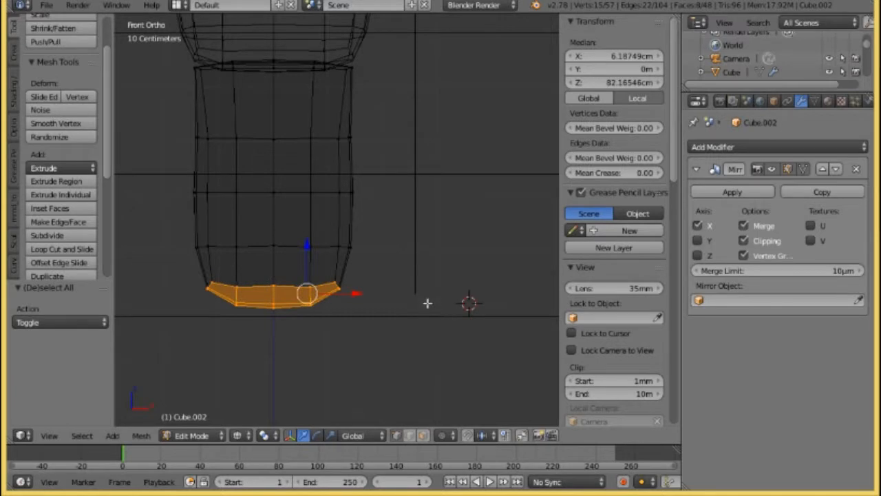
key(s)
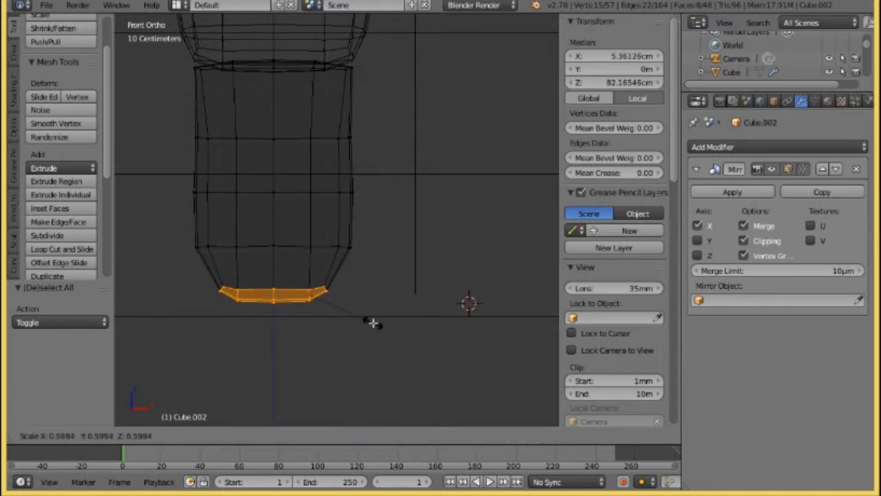
right_click(374, 323)
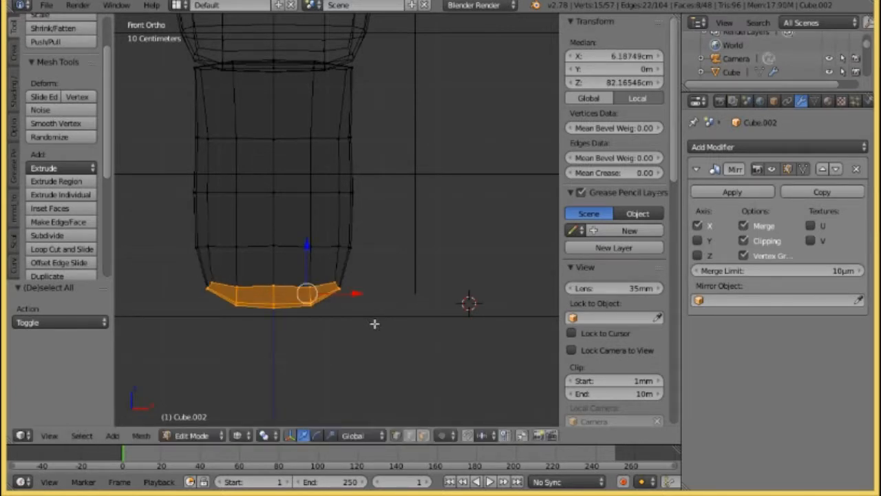
key(g)
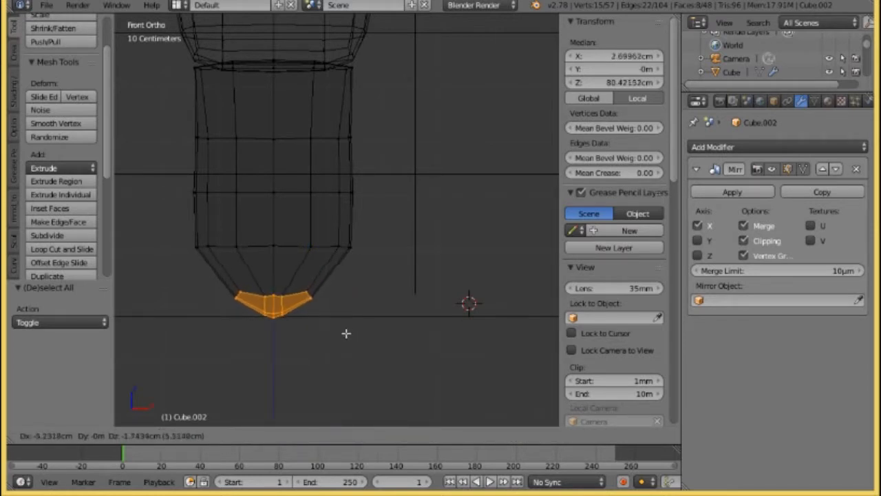
click(346, 333)
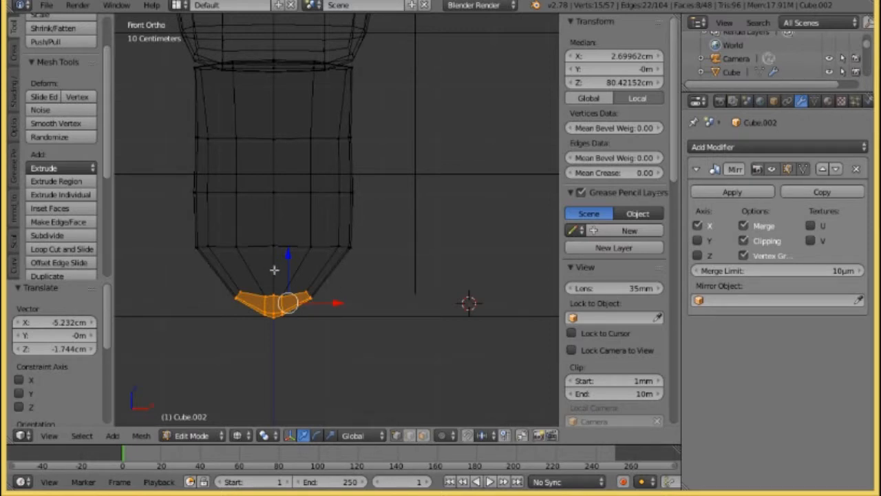
- Circle-select the outer corner vertices of the bottom tip and move them about 2.2 cm inward and 0.3 cm down
scroll(256, 296, up, 5)
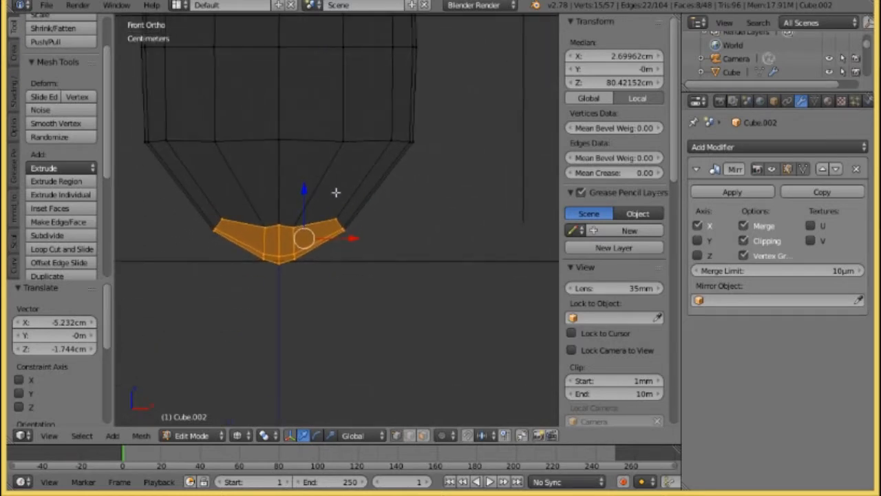
key(a)
key(c)
click(338, 219)
right_click(418, 237)
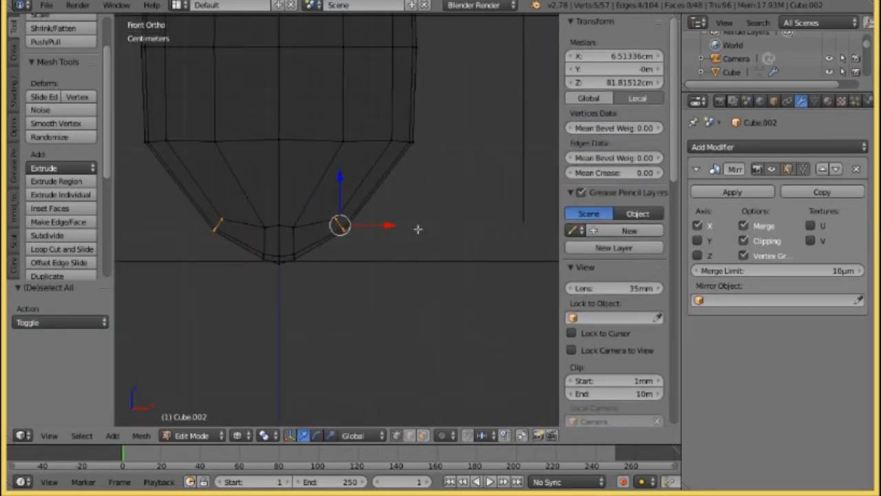
key(g)
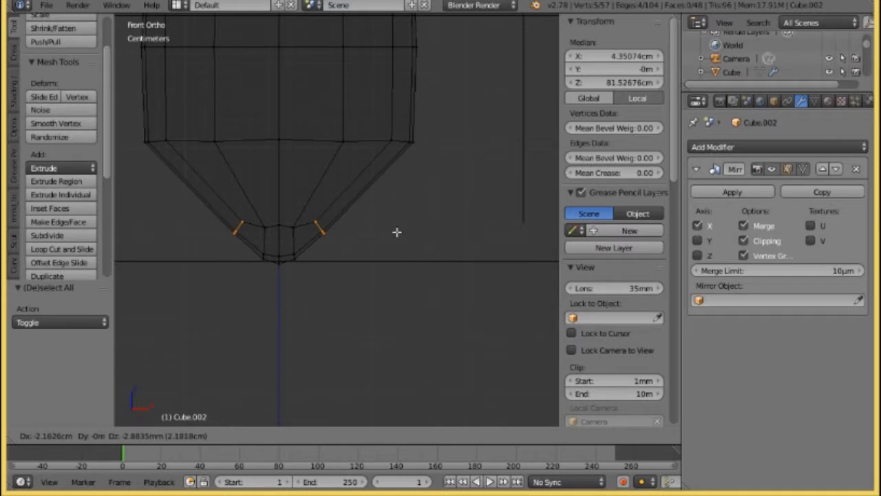
click(396, 232)
- Select the horizontal edge loop just above the tapered tip and scale it uniformly to about 0.99
scroll(396, 232, down, 3)
shift+middle_drag(309, 183, 313, 223)
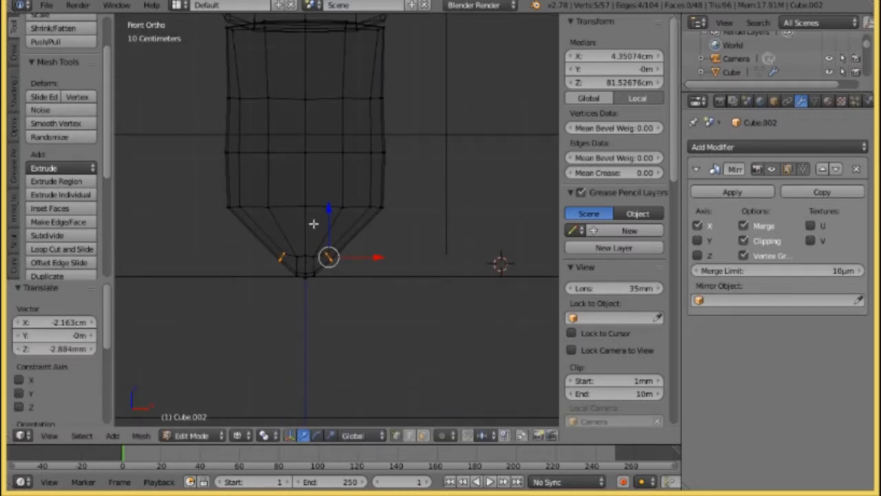
key(a)
alt+click(303, 205)
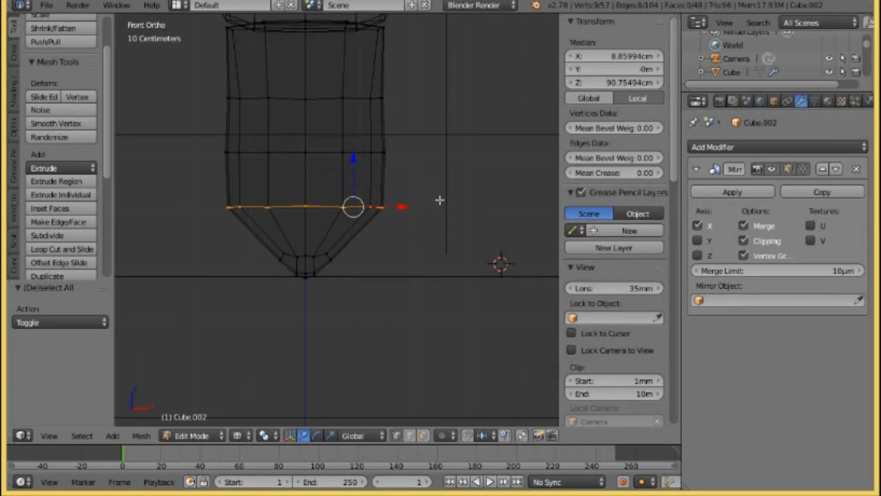
key(s)
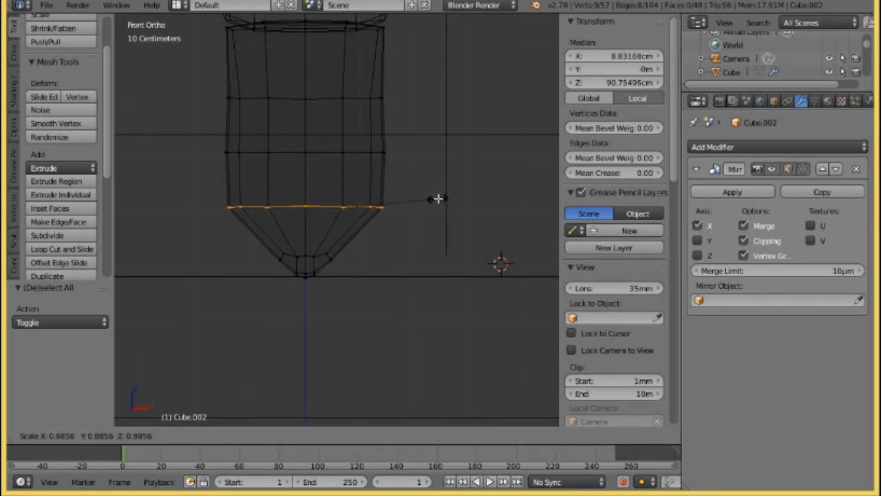
click(437, 199)
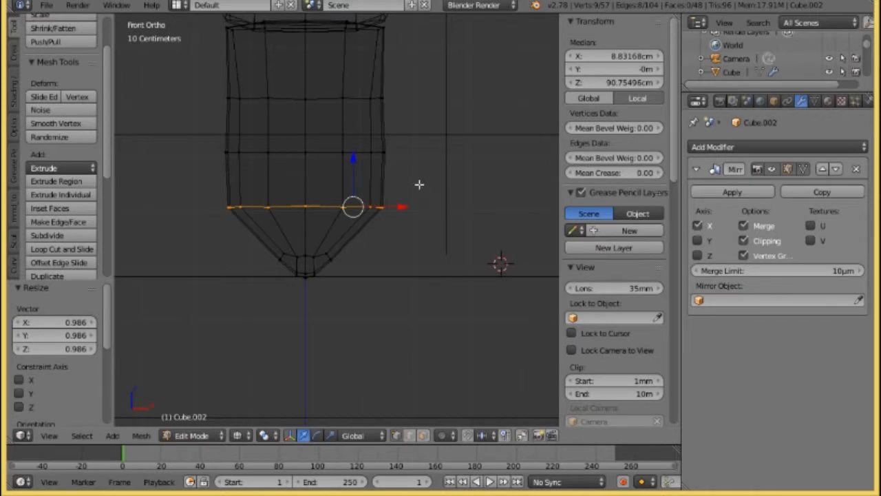
key(s)
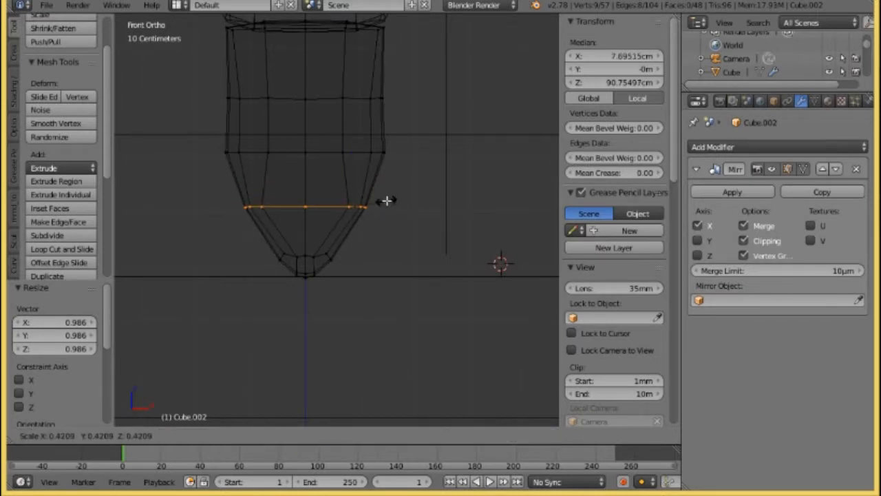
right_click(385, 200)
key(a)
key(c)
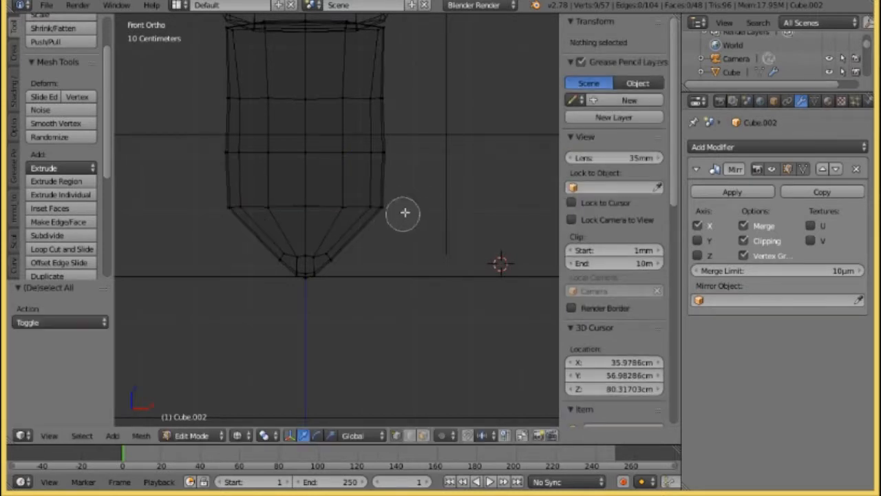
right_click(410, 207)
- Scale the entire pelvis mesh to about 0.70 along Z and move it up about 5.2 cm to the torso's lower edge
scroll(382, 218, down, 2)
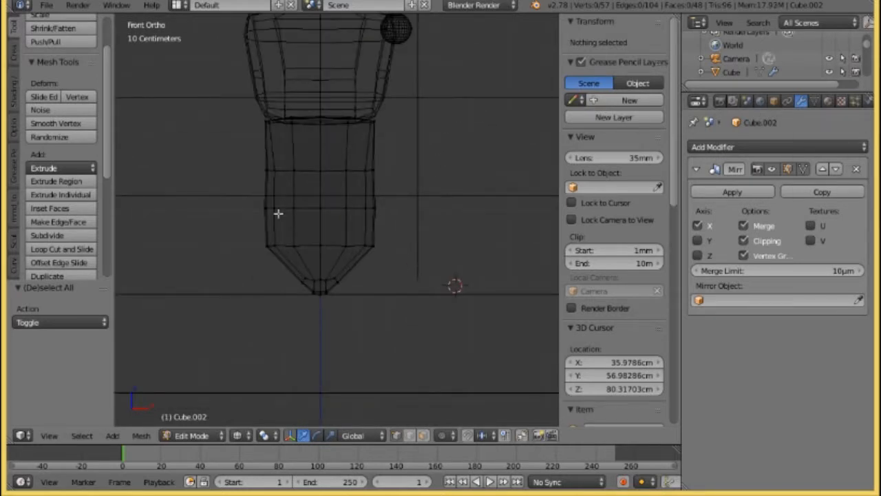
key(a)
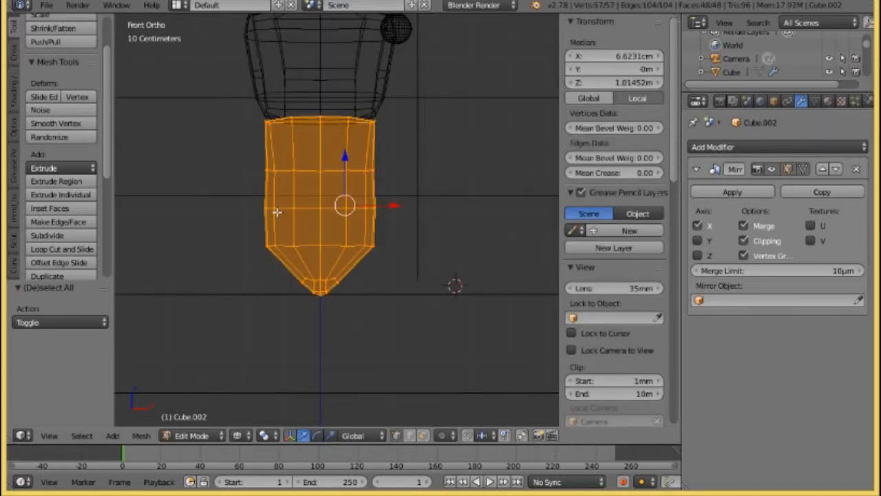
key(s)
key(z)
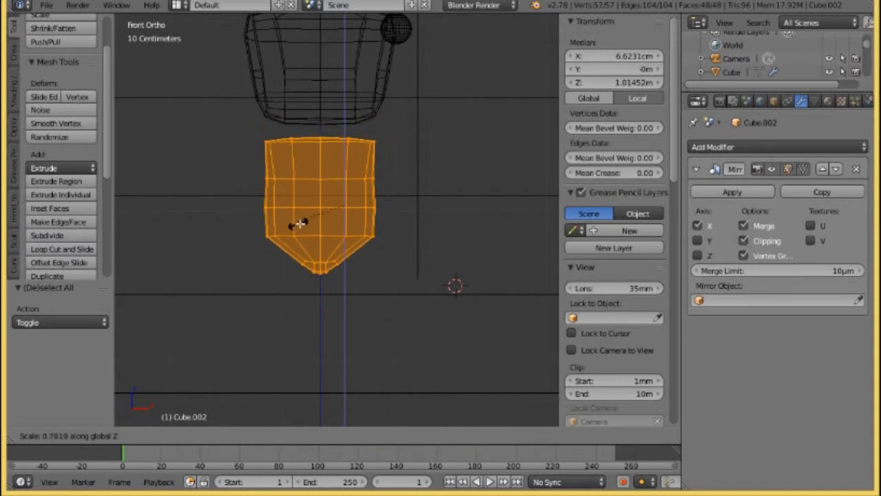
click(302, 226)
key(g)
key(z)
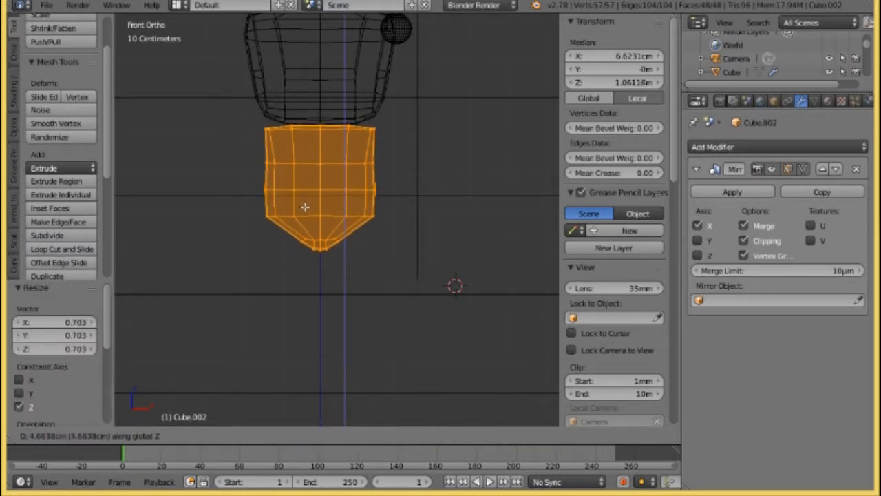
click(301, 217)
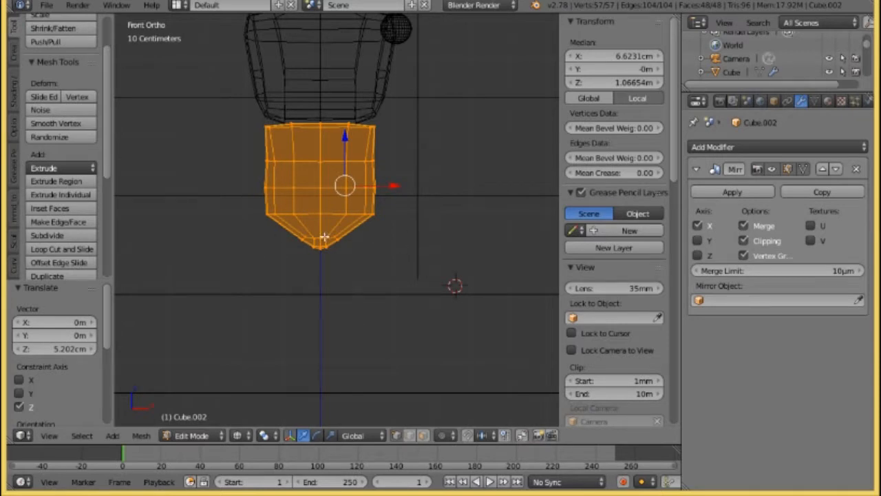
- Select the two horizontal edge loops above the pelvis's tapered tip and move them up about 4.7 cm in front view
middle_drag(405, 207, 285, 213)
key(KP_1)
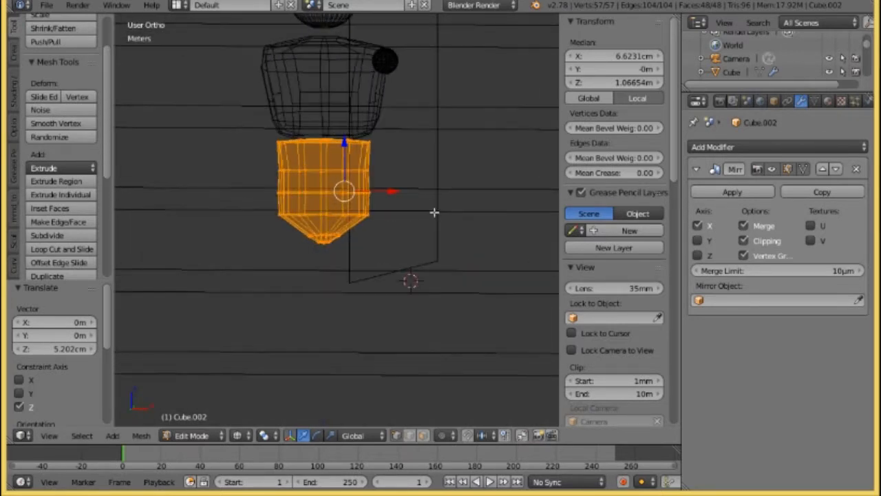
scroll(413, 212, up, 3)
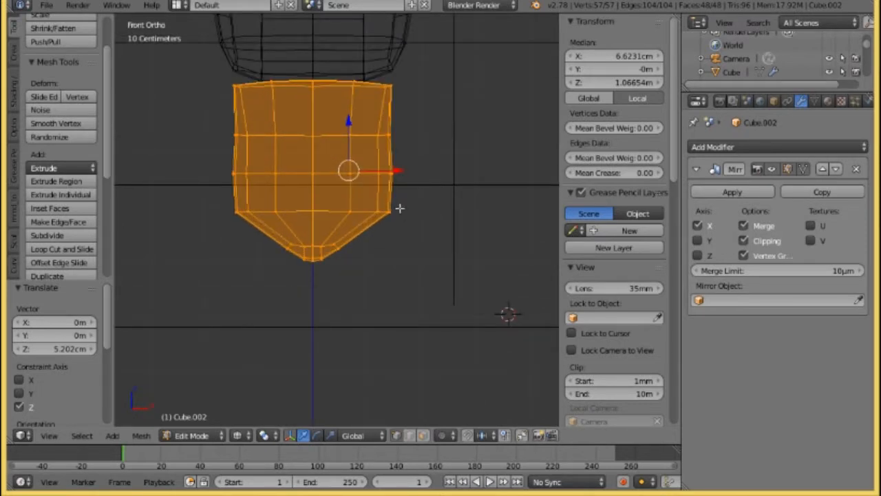
alt+right_click(234, 208)
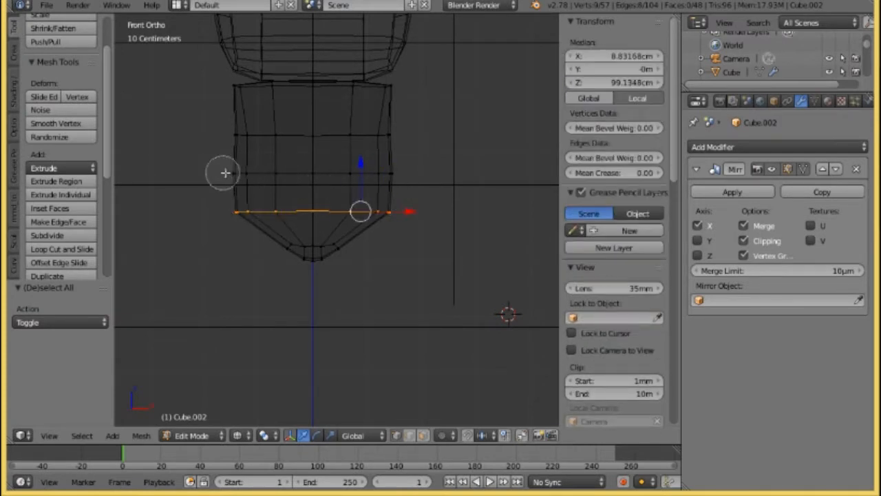
alt+shift+right_click(225, 173)
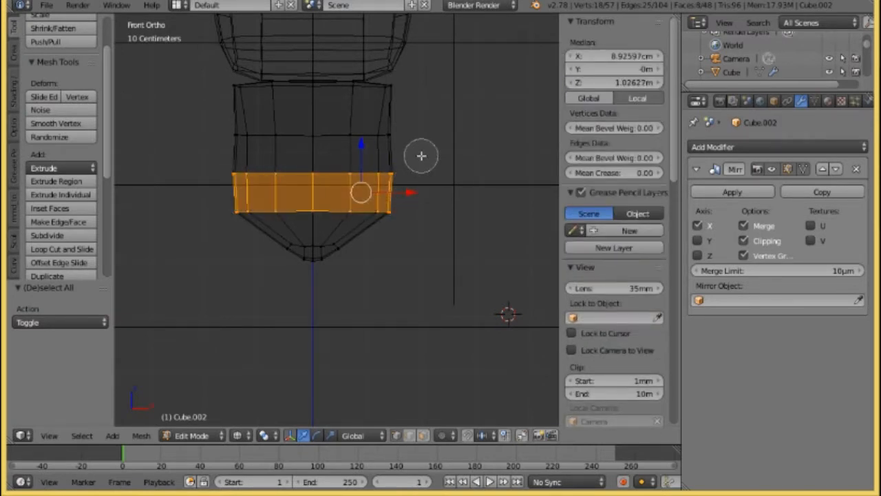
key(g)
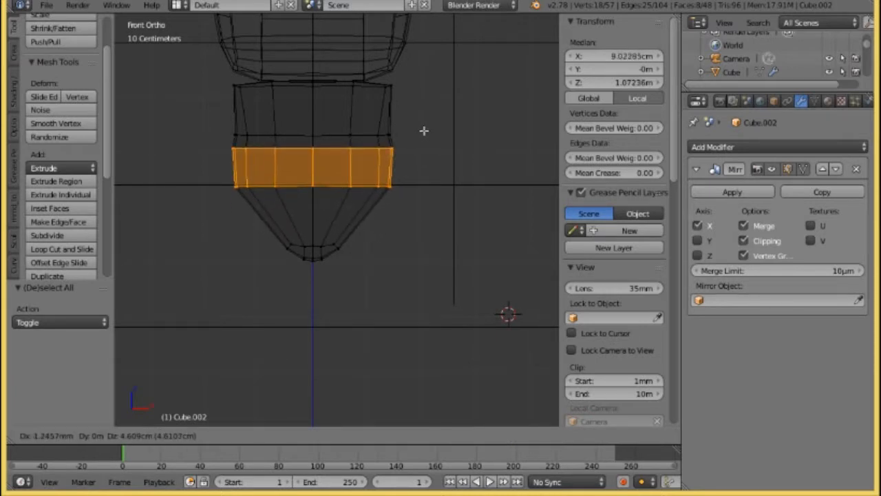
click(422, 130)
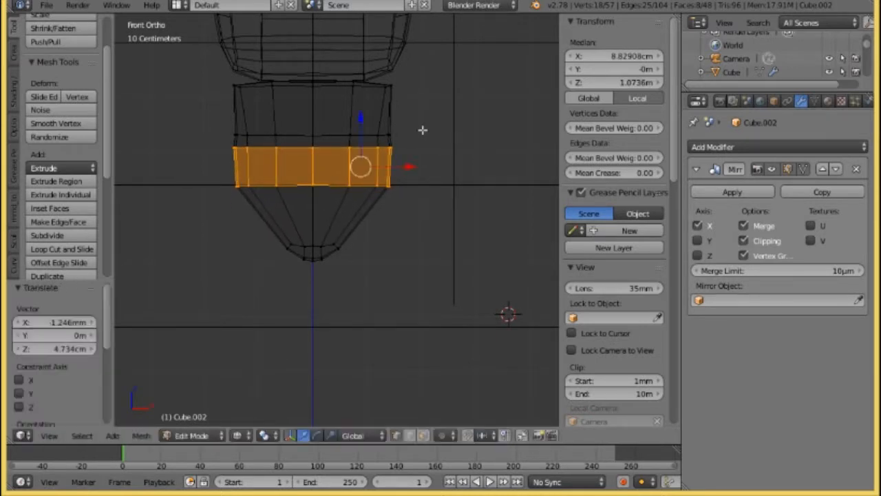
- Select the horizontal edge loop directly above the raised pair and scale it uniformly to about 1.03
key(a)
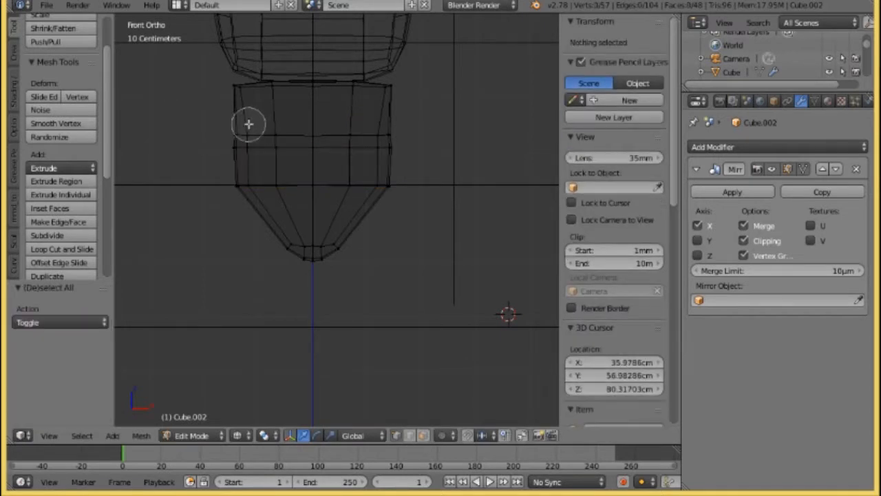
alt+right_click(252, 133)
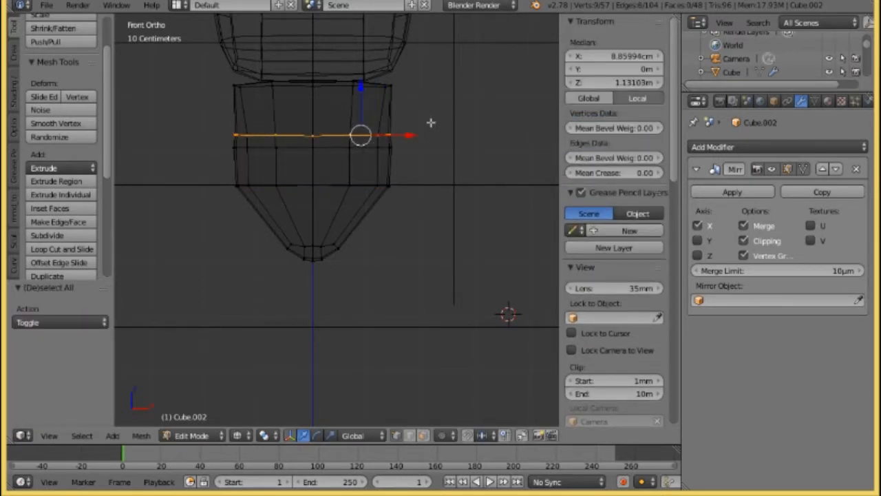
key(s)
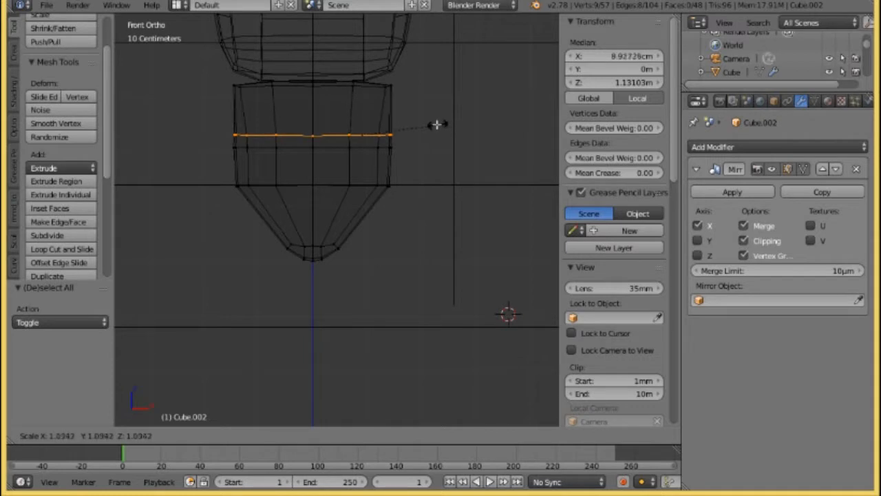
click(437, 125)
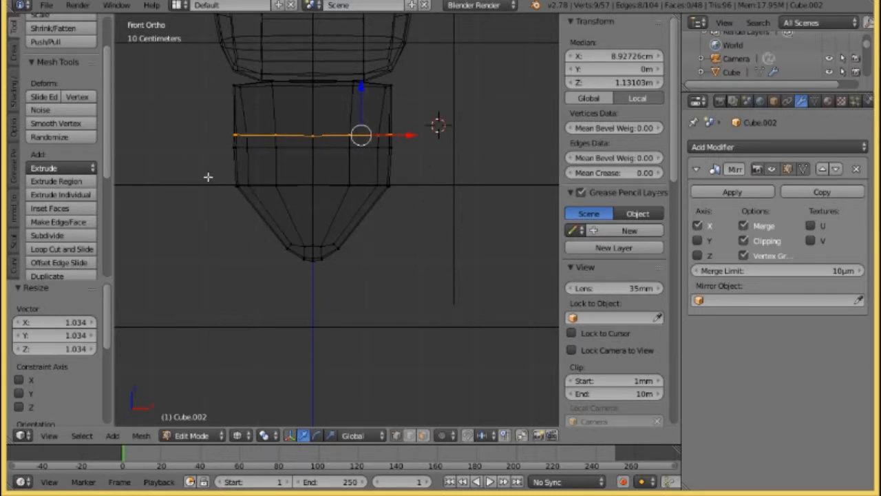
- Circle-select the three middle vertex rows of the pelvis and scale them to about 1.14 along X
scroll(221, 185, down, 1)
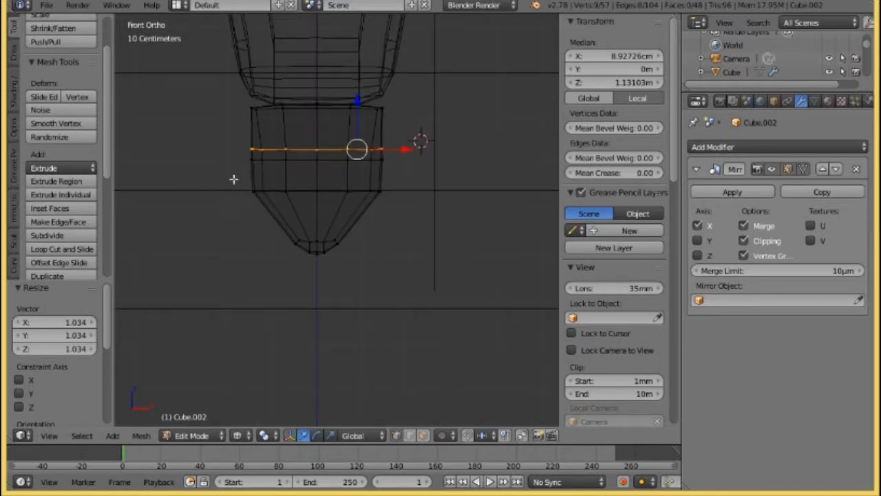
key(a)
key(c)
mouse_move(246, 163)
mouse_down()
mouse_move(356, 153)
mouse_move(387, 179)
mouse_move(282, 184)
mouse_up()
right_click(282, 184)
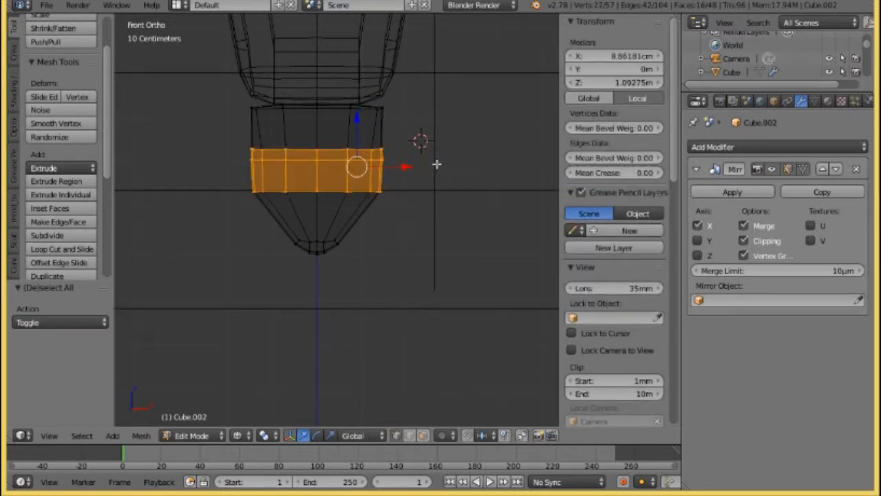
key(s)
key(x)
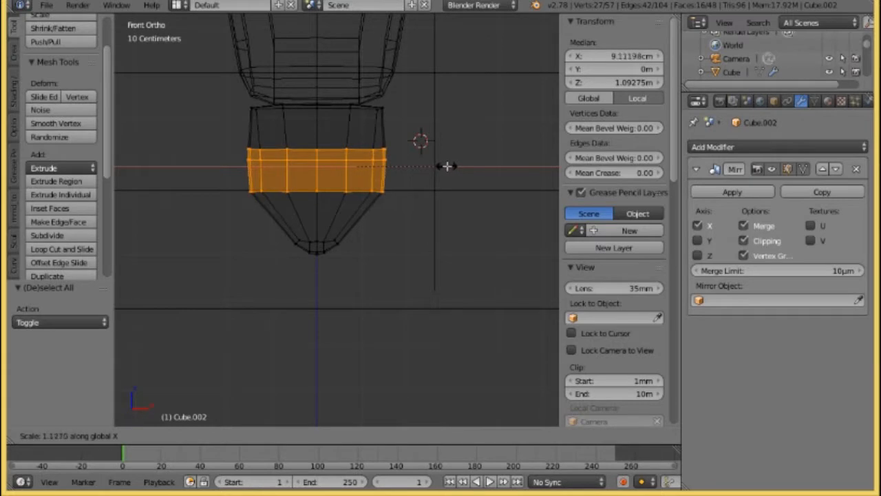
click(448, 166)
scroll(446, 168, down, 3)
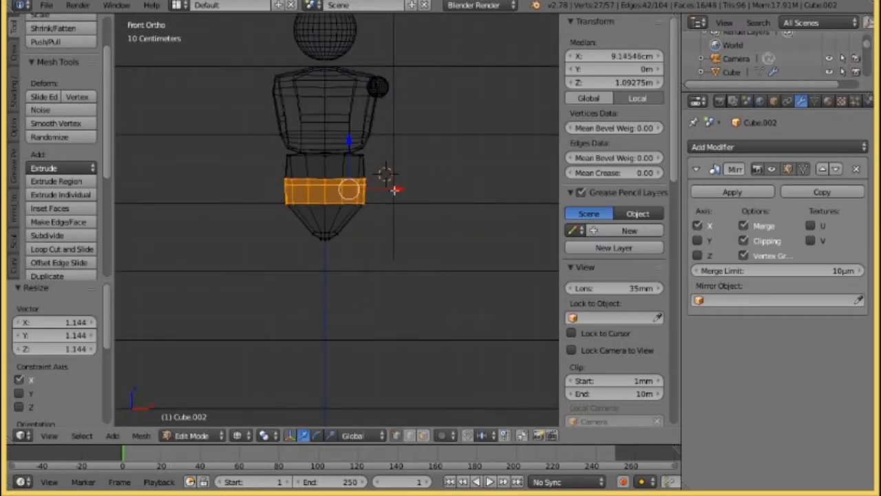
scroll(358, 183, up, 2)
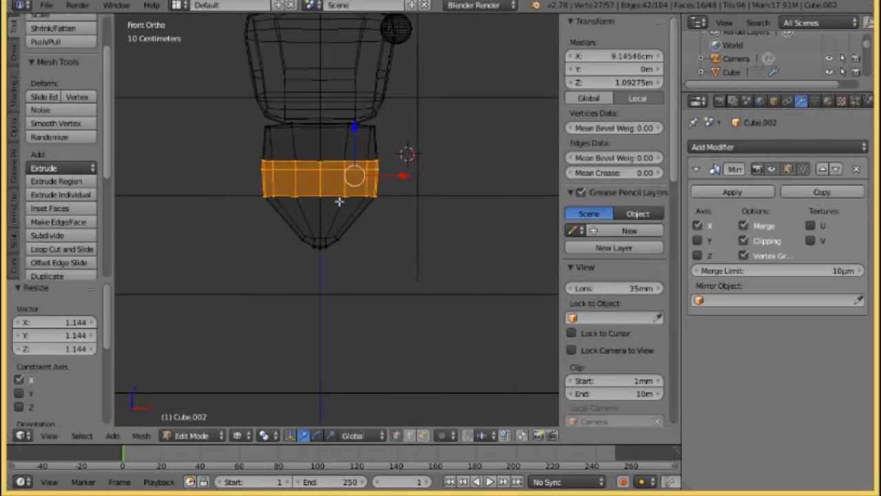
scroll(337, 198, down, 2)
mouse_move(377, 176)
middle_down()
mouse_move(221, 190)
mouse_move(377, 180)
middle_up()
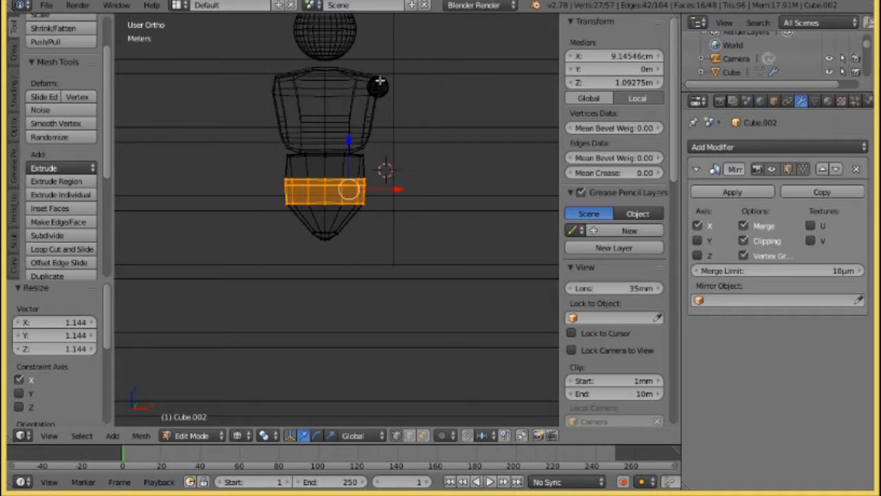
- In right view, rotate the entire pelvis mesh by about -10° and move it about -2.1 cm along Y and 0.25 cm up
middle_drag(404, 153, 268, 167)
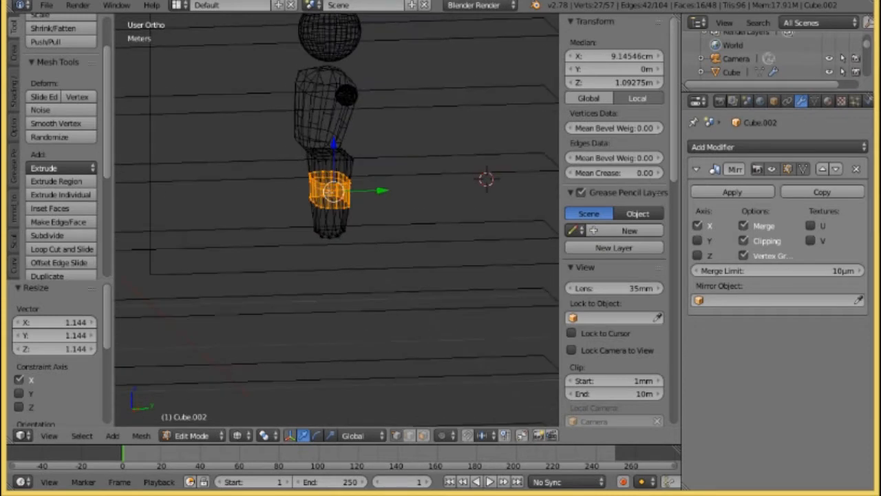
middle_drag(329, 193, 309, 181)
key(KP_3)
scroll(316, 184, up, 4)
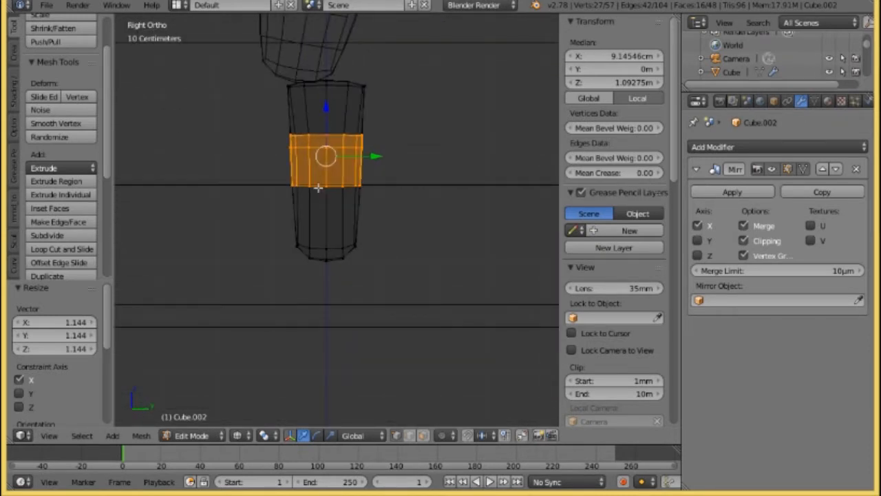
key(a)
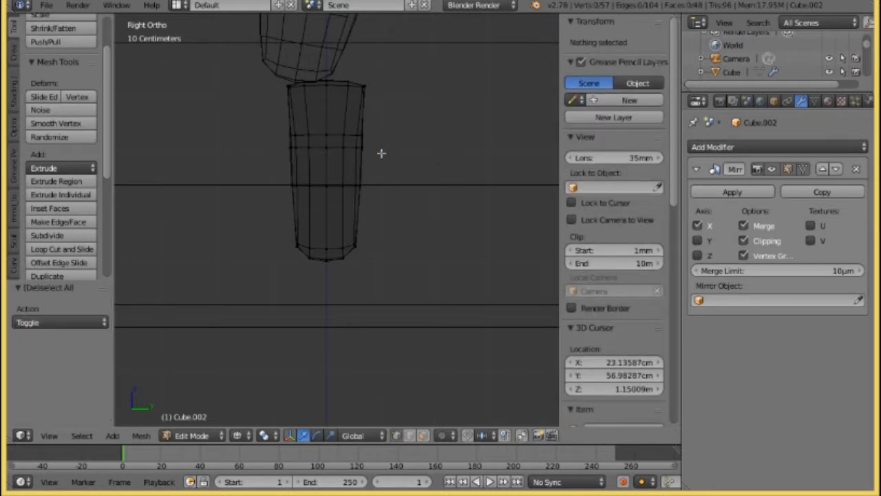
key(a)
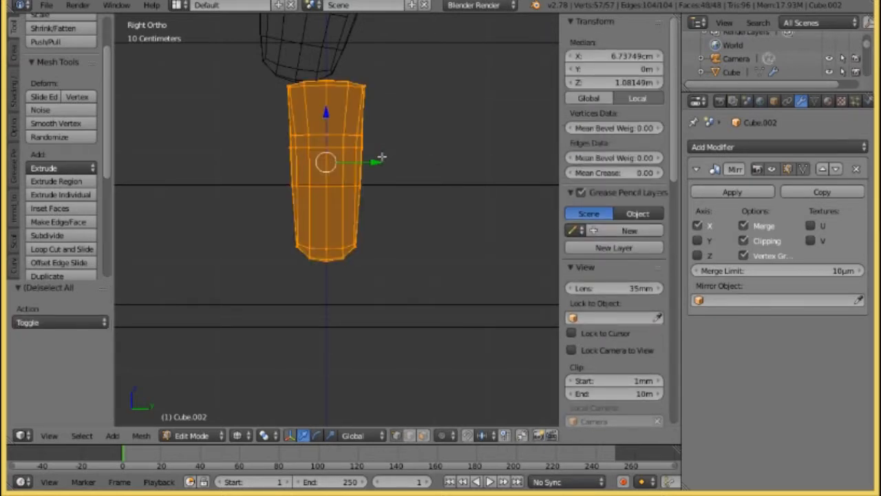
key(r)
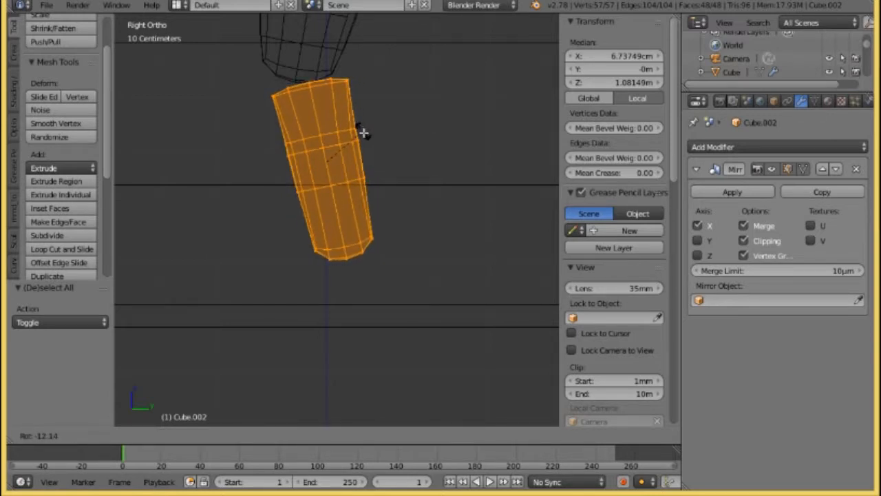
click(365, 156)
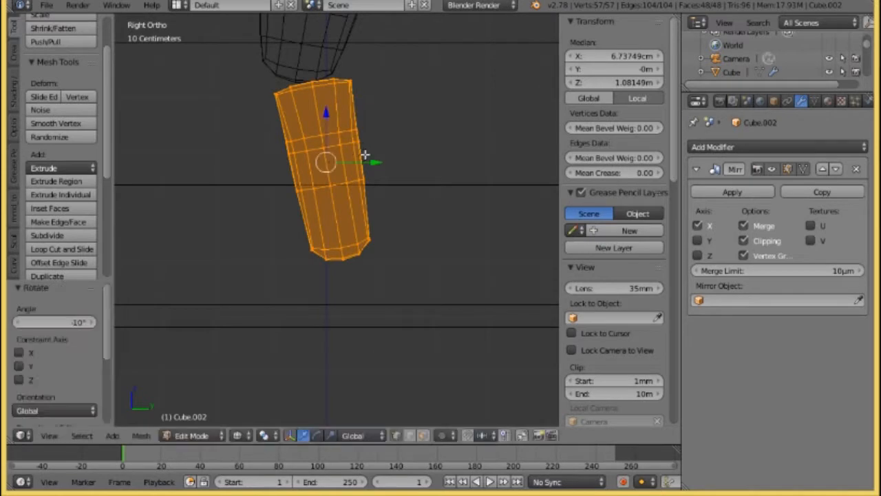
key(g)
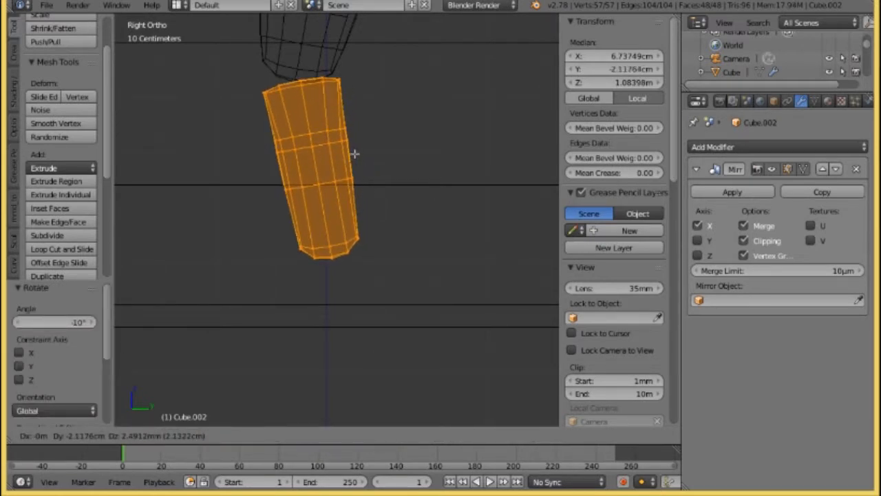
click(354, 154)
- Examine the tilted pelvis's alignment with the torso in the side and front views
scroll(367, 161, up, 1)
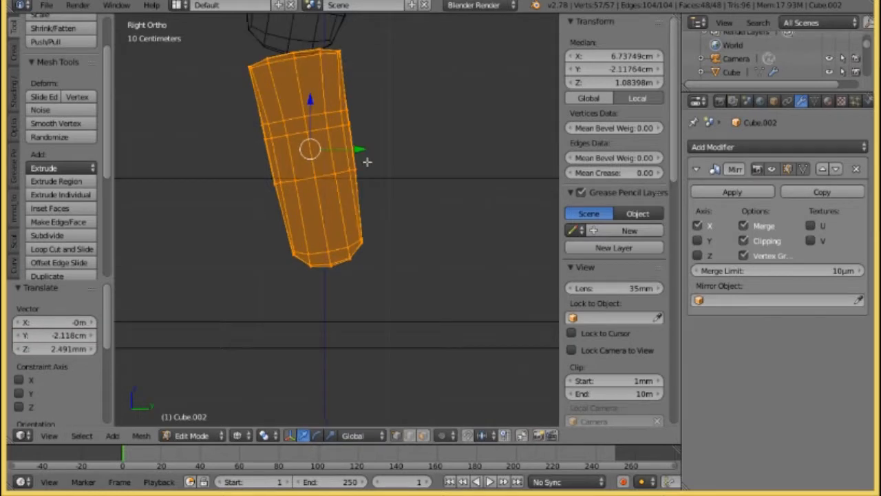
scroll(367, 161, down, 1)
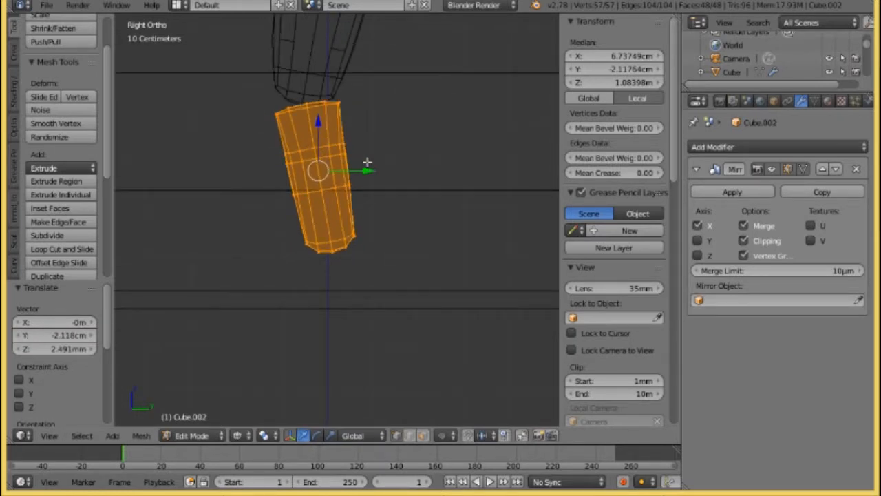
scroll(305, 196, down, 2)
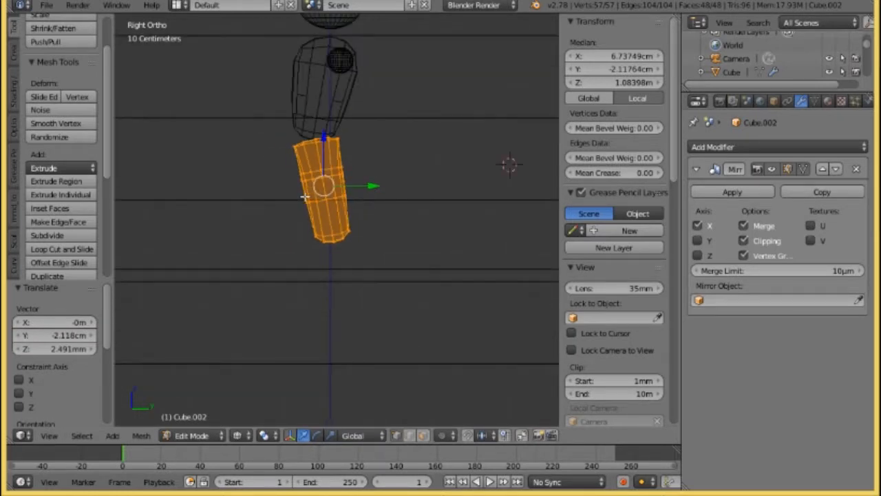
middle_drag(305, 197, 265, 212)
key(KP_3)
scroll(305, 199, down, 2)
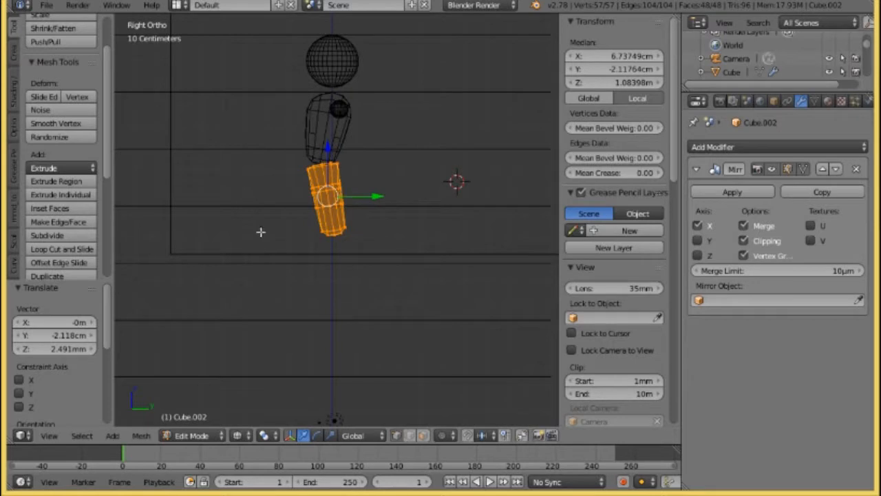
middle_drag(260, 232, 409, 228)
key(KP_1)
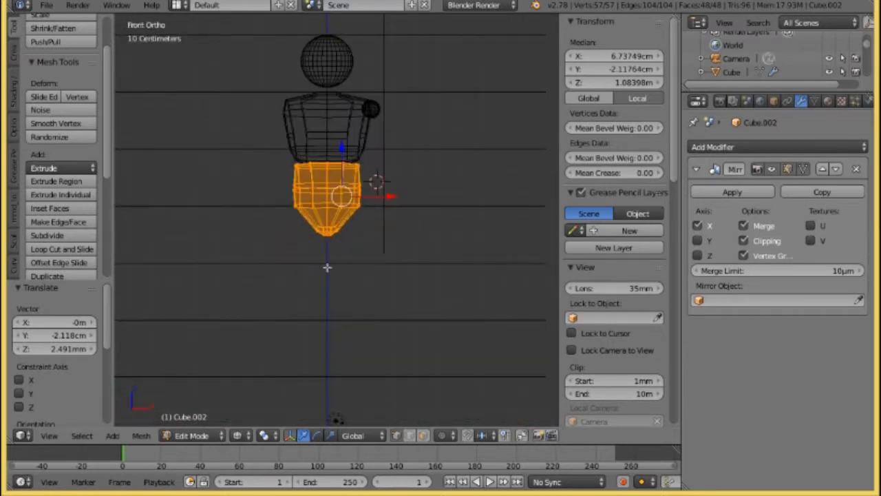
- Return to Object Mode, duplicate the pelvis in place and move the copy to layer 11
click(192, 436)
click(199, 417)
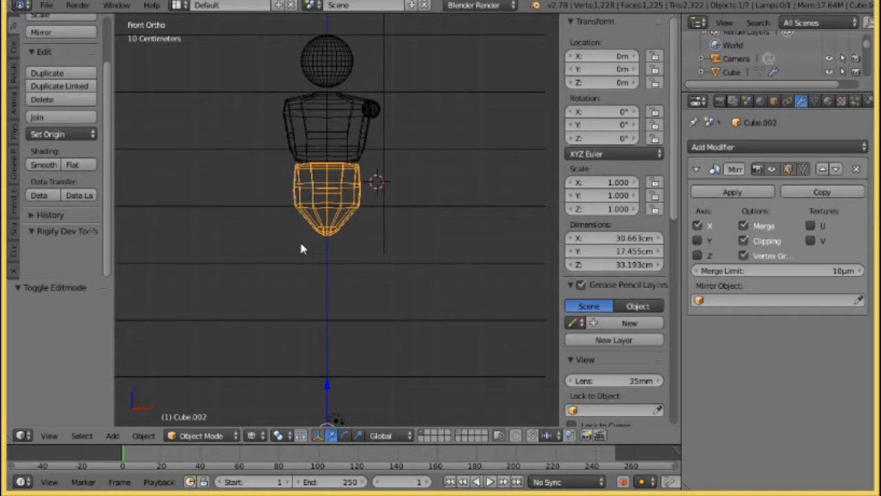
key(shift+d)
right_click(243, 219)
key(m)
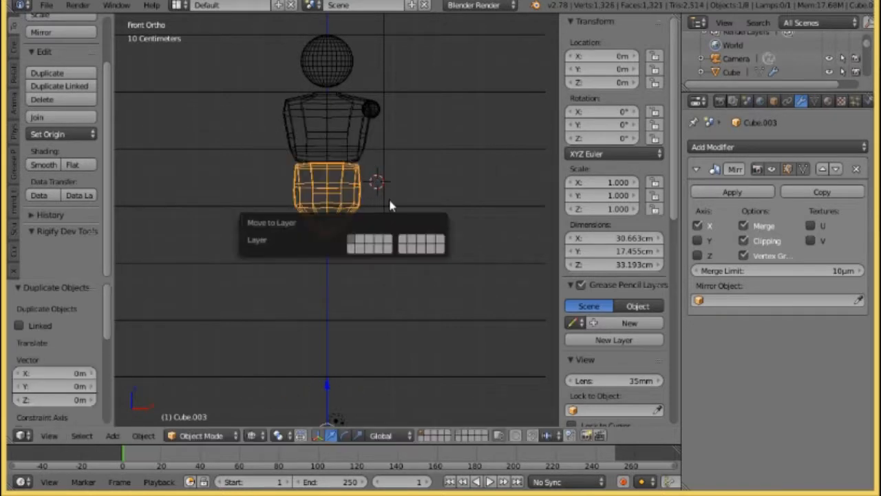
click(404, 241)
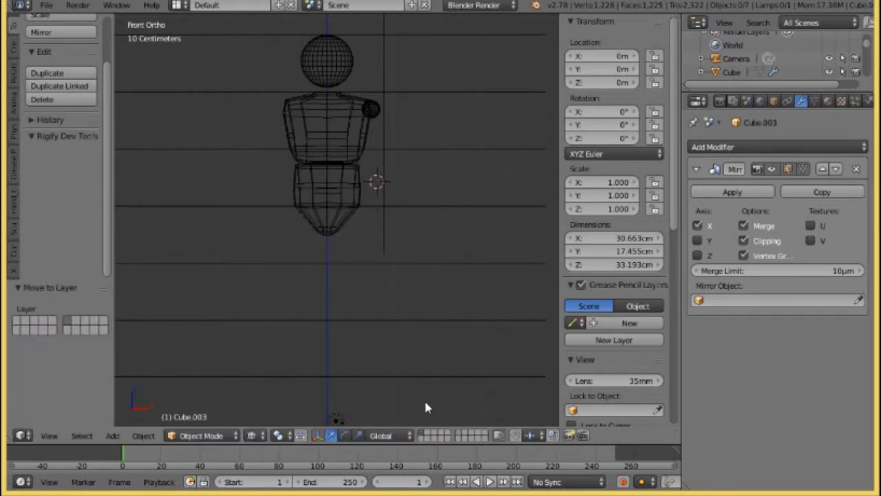
- Display layer 11 only and put the pelvis copy into Edit Mode in front view
click(463, 436)
middle_drag(365, 183, 333, 186)
key(KP_1)
scroll(346, 188, up, 1)
scroll(346, 190, up, 4)
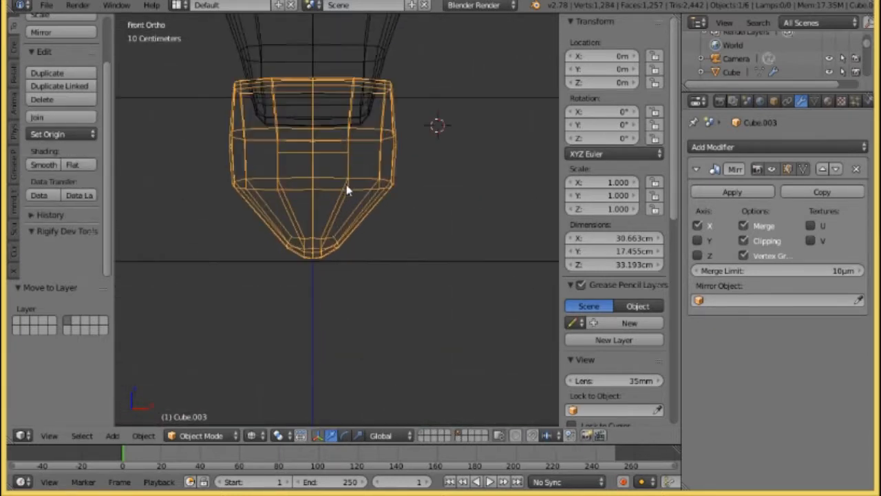
click(203, 435)
click(203, 405)
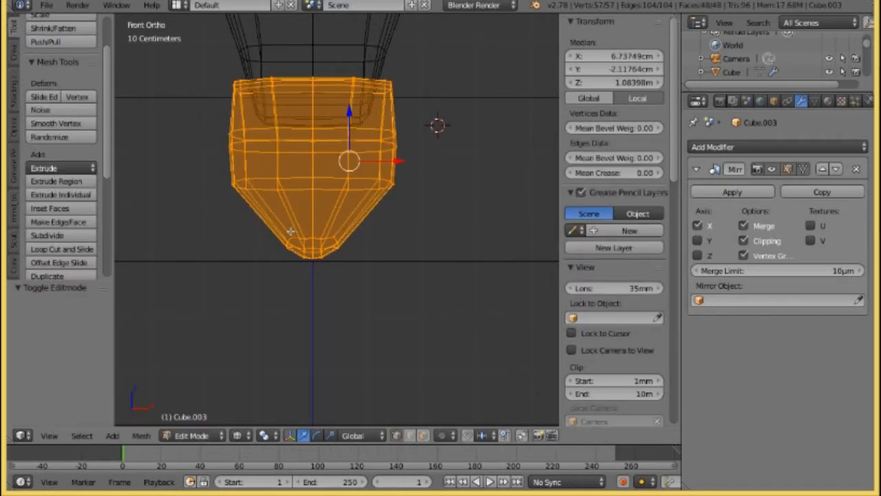
- Scale the whole pelvis copy uniformly to about 0.737 and move it about -5.1 cm along Z, just below the torso
scroll(334, 185, down, 3)
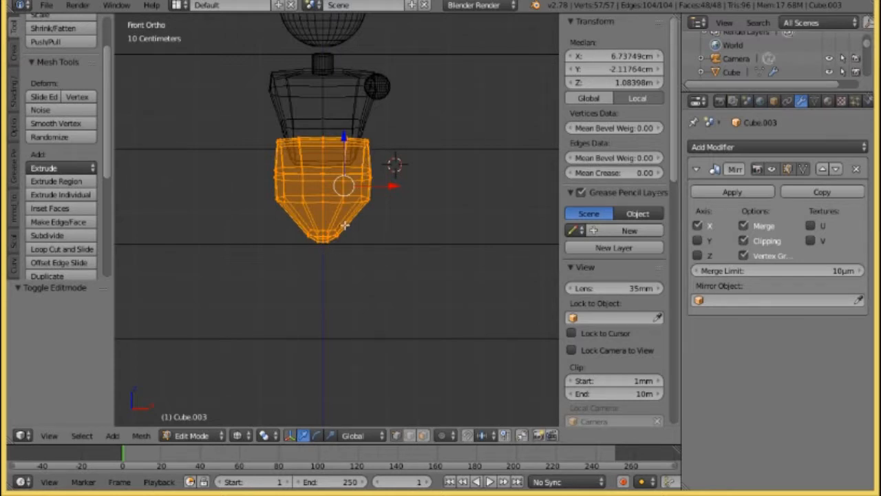
key(s)
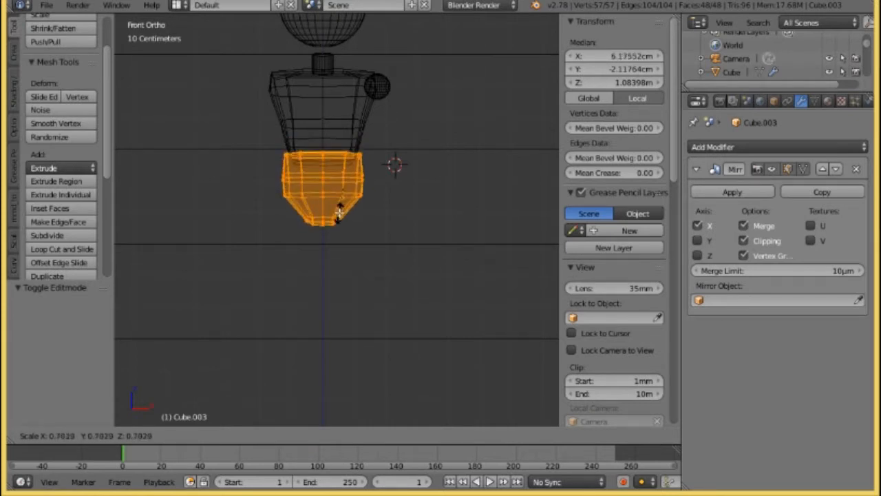
click(338, 213)
scroll(338, 213, up, 3)
key(g)
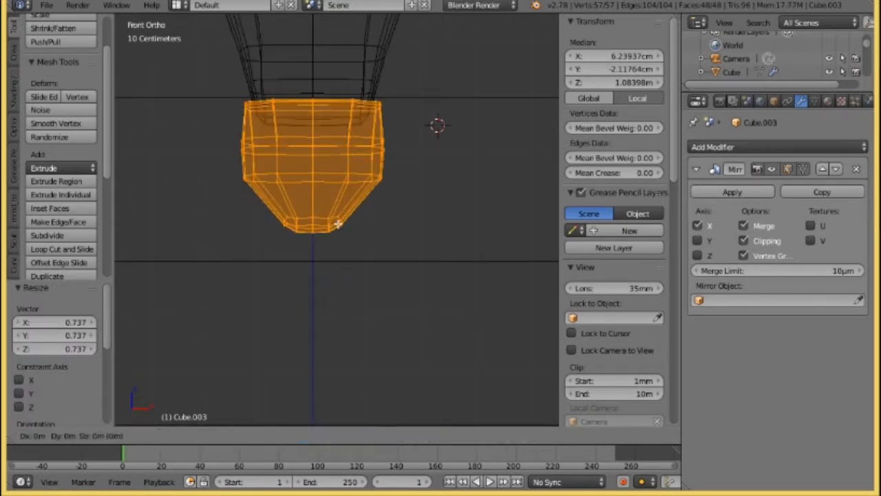
key(z)
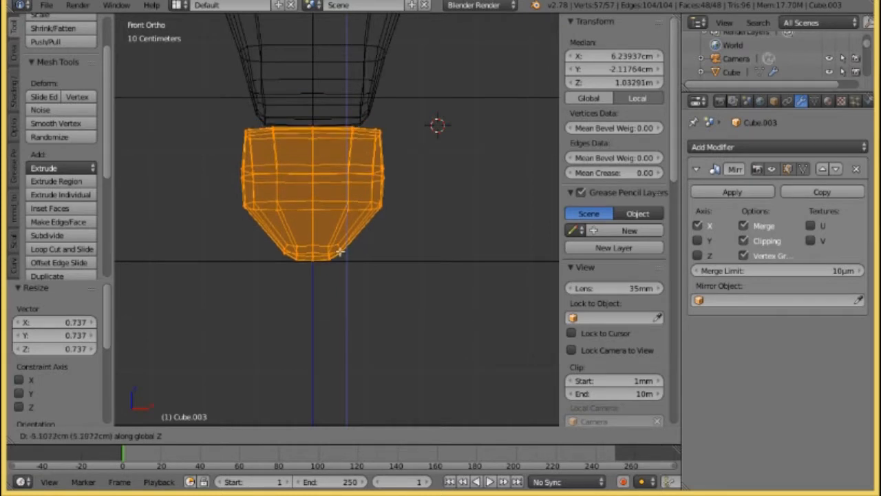
click(340, 253)
scroll(323, 152, up, 2)
shift+middle_drag(308, 159, 350, 199)
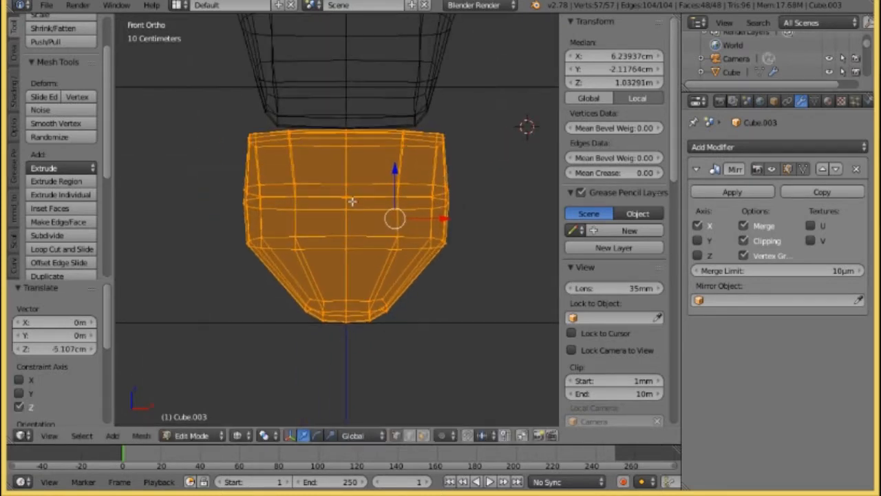
- Select all vertices of the pelvis's top rim, scale them uniformly to about 0.454, and switch to the right view
key(a)
alt+right_click(252, 133)
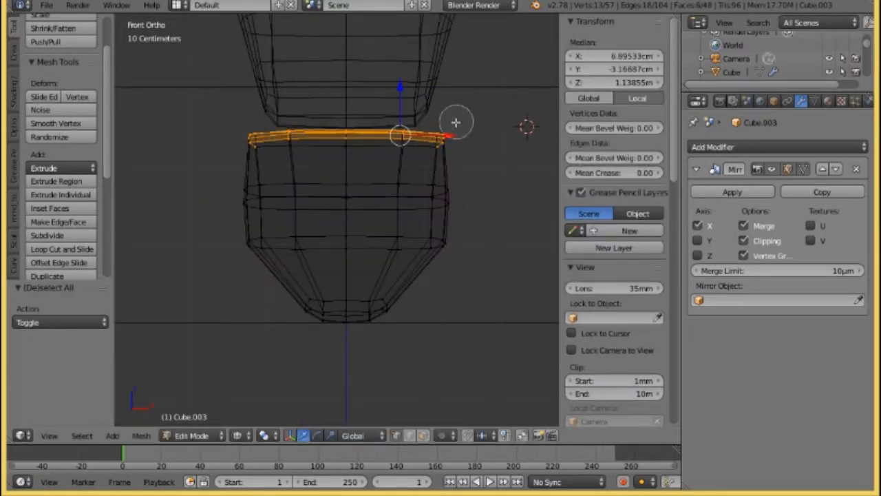
alt+shift+right_click(402, 138)
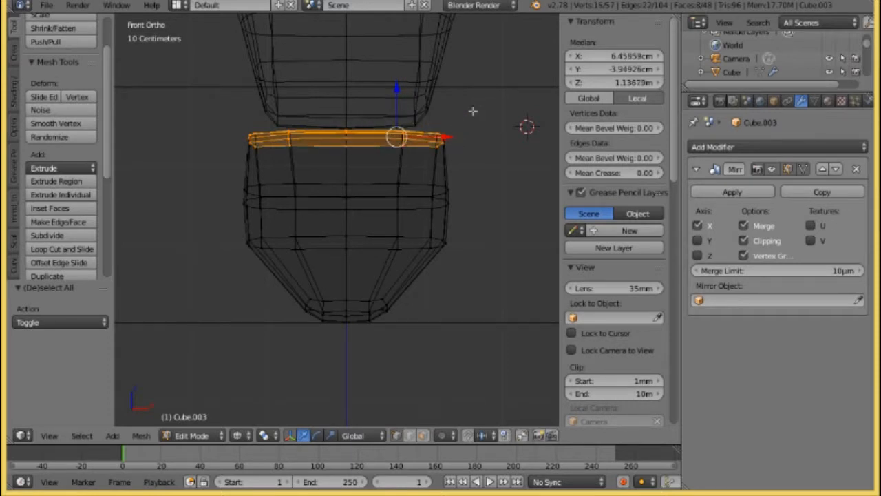
key(s)
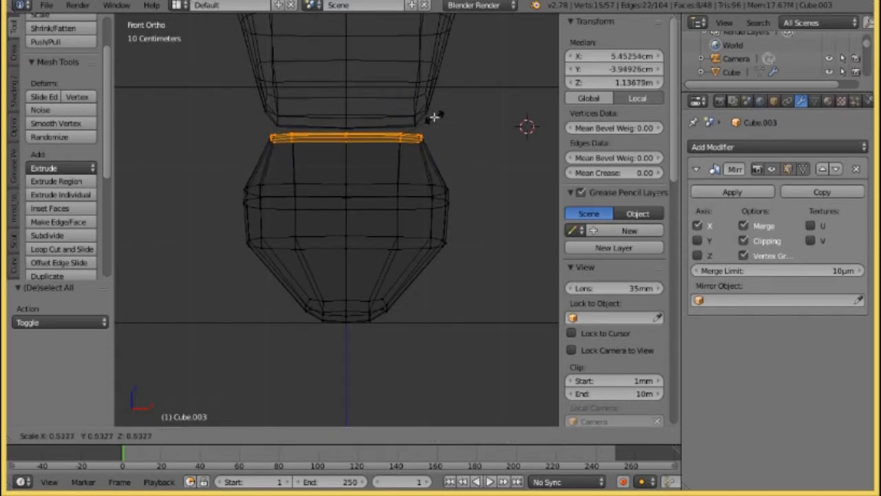
click(428, 119)
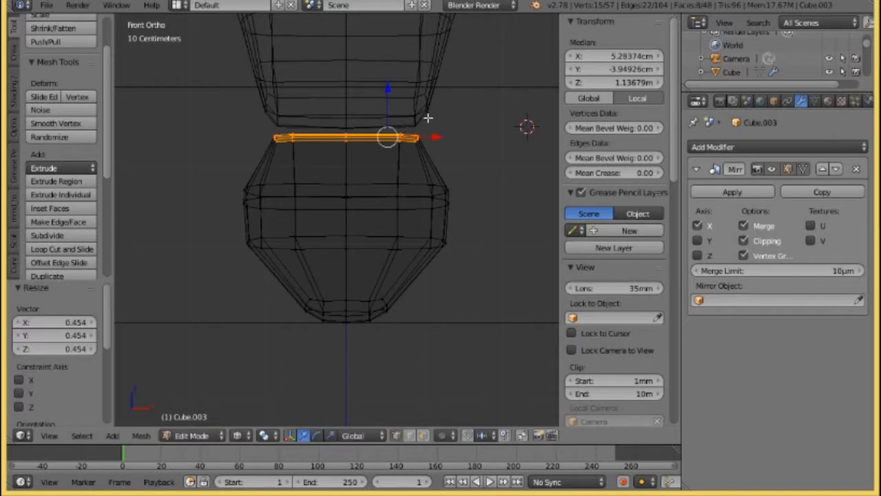
scroll(427, 124, down, 1)
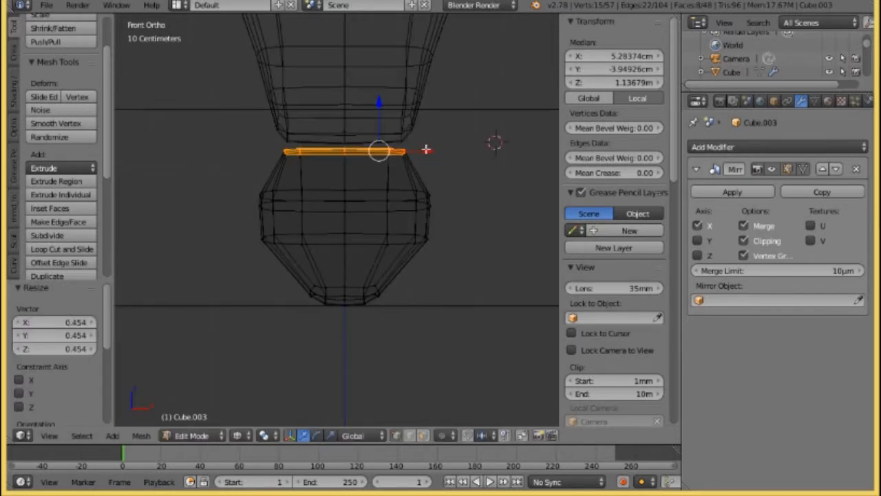
scroll(371, 205, down, 1)
shift+scroll(365, 198, down, 2)
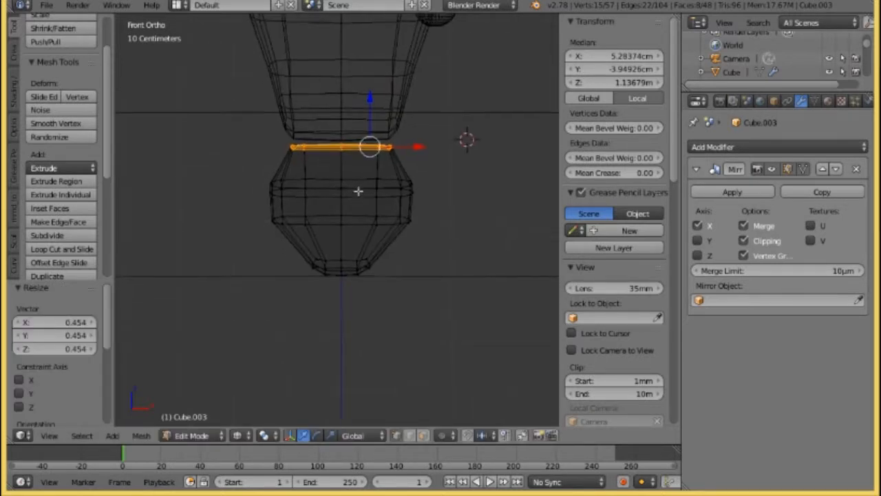
middle_drag(427, 195, 276, 192)
key(KP_3)
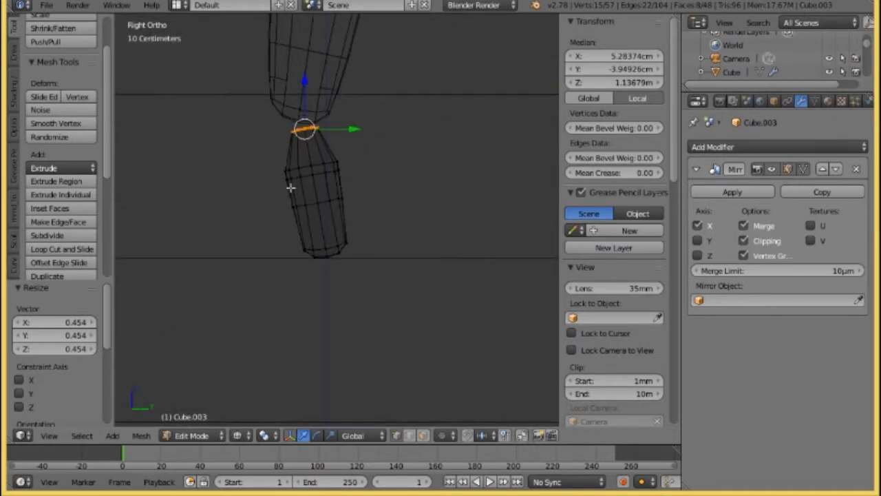
scroll(295, 187, up, 2)
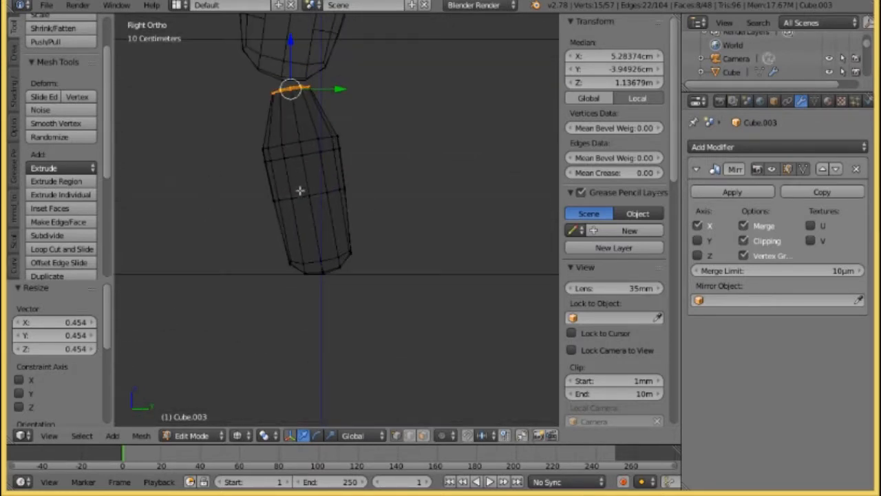
key(a)
key(c)
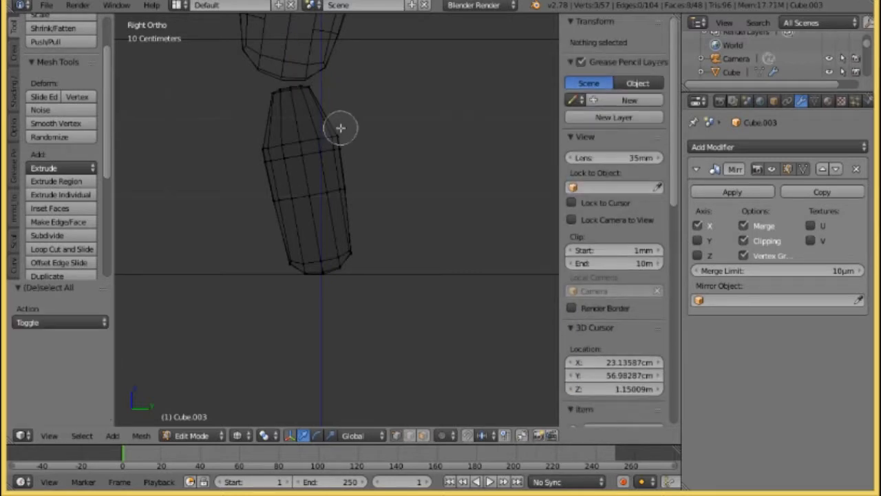
mouse_move(341, 130)
mouse_down()
mouse_move(352, 173)
mouse_move(346, 148)
mouse_up()
right_click(388, 185)
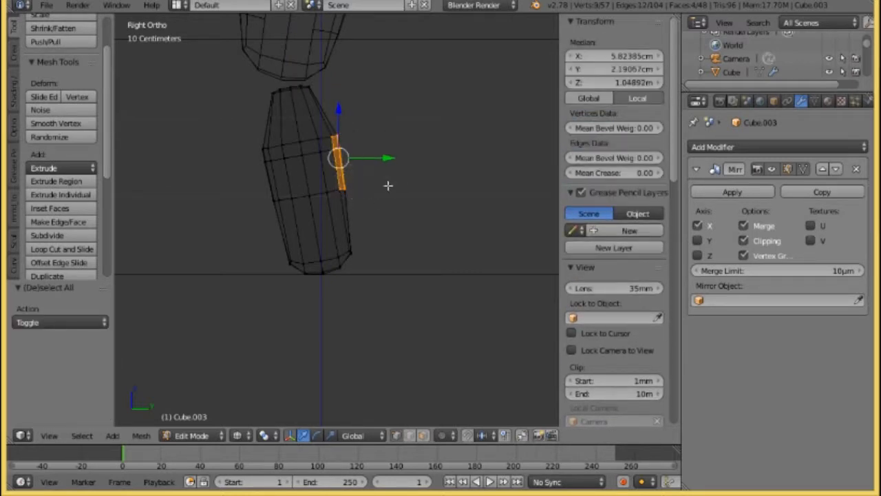
key(g)
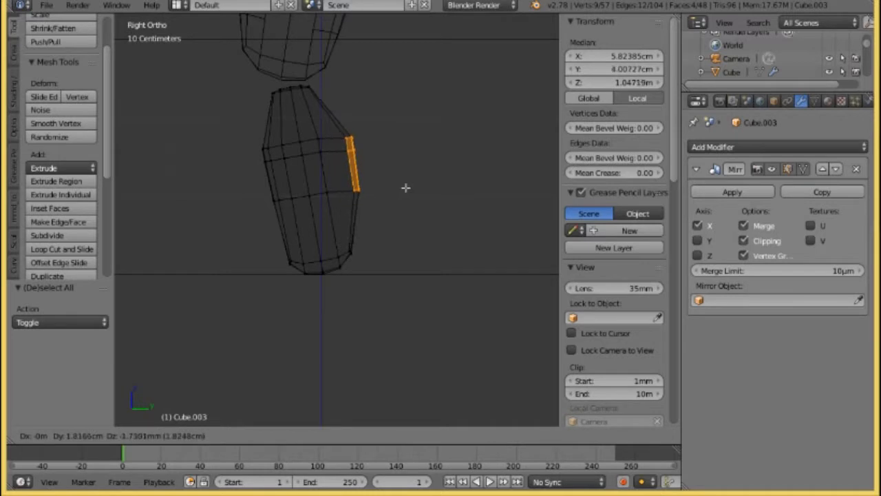
right_click(407, 190)
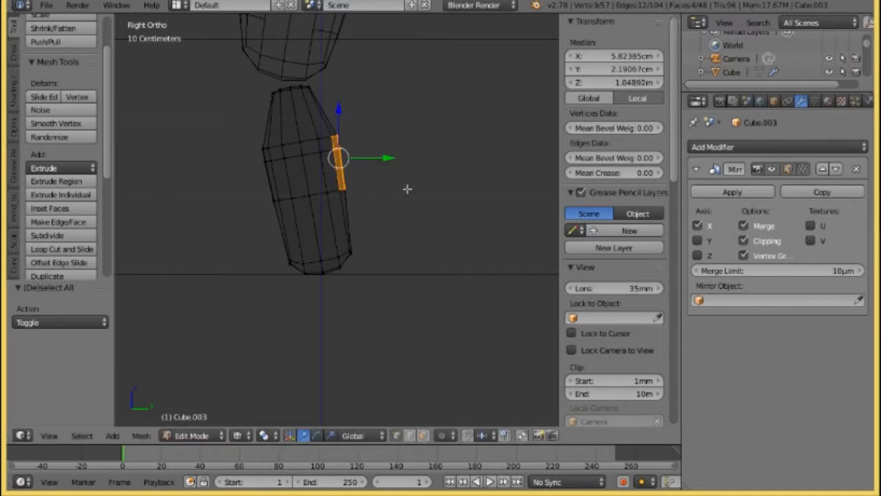
- Circle-select the two lower vertex rows on the pelvis's back and move them about 2.1 cm along Y and 0.26 cm up
key(a)
click(346, 196)
click(351, 195)
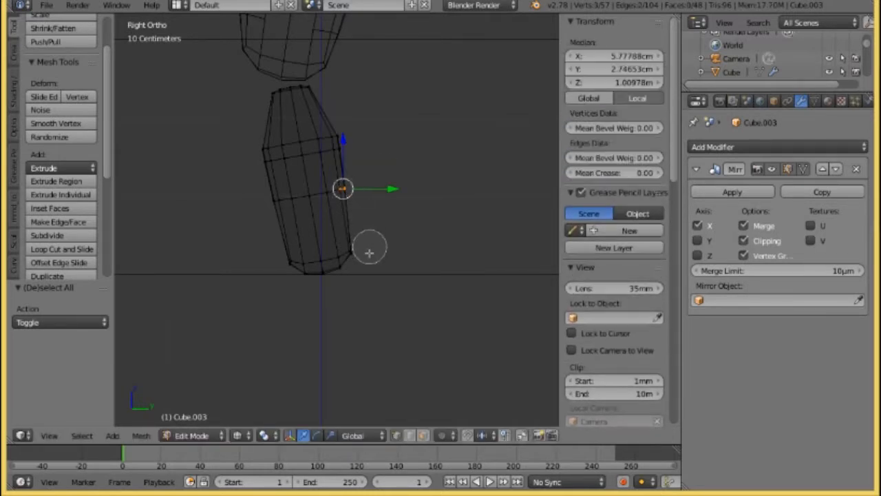
click(365, 255)
right_click(396, 192)
key(g)
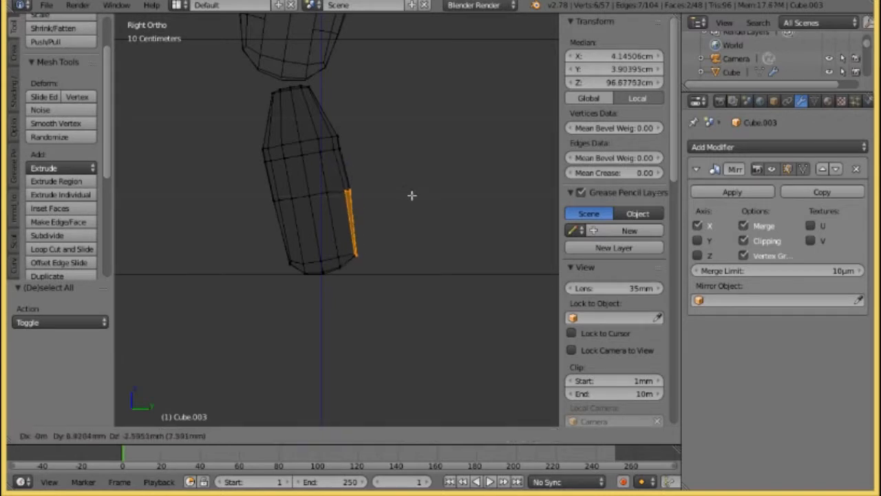
click(419, 190)
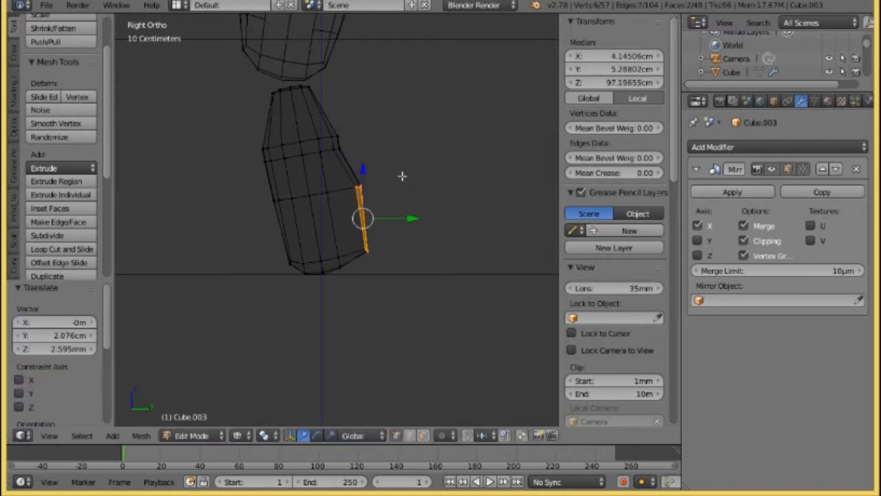
- Select the back vertex row just above the bulge and move it about 1.8 cm along Y and -1.6 cm along Z
key(a)
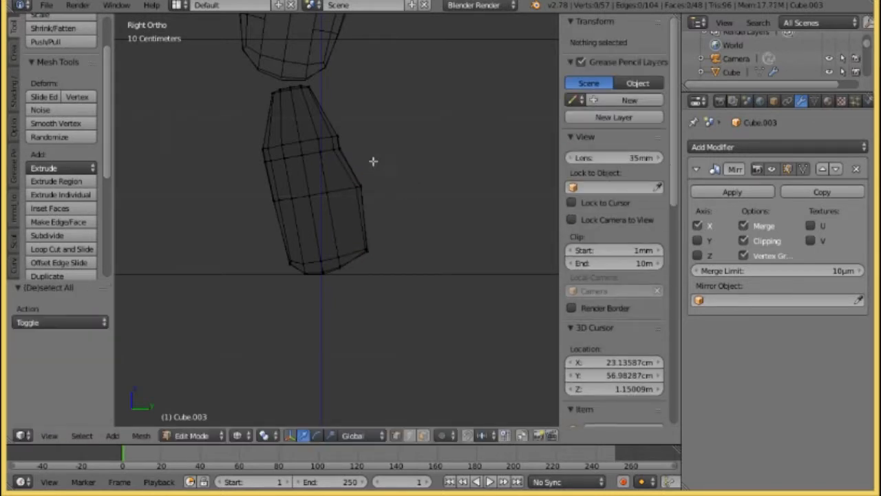
right_click(339, 149)
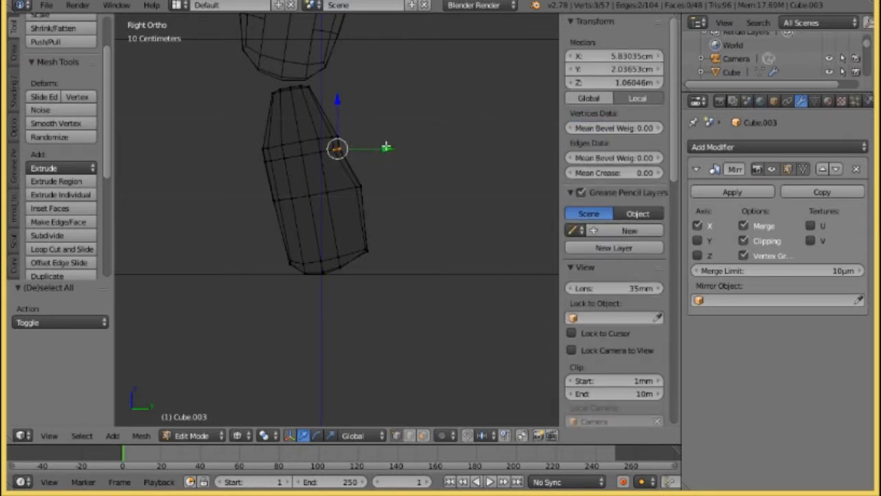
key(g)
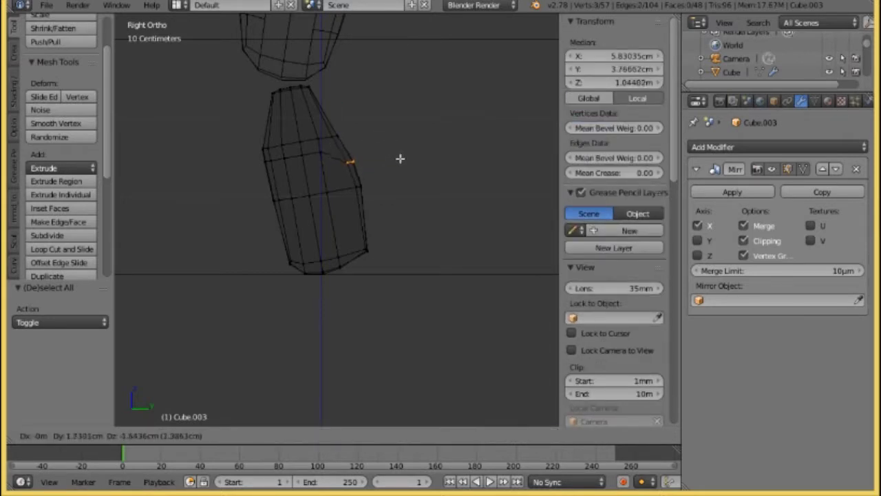
click(400, 158)
scroll(370, 250, down, 2)
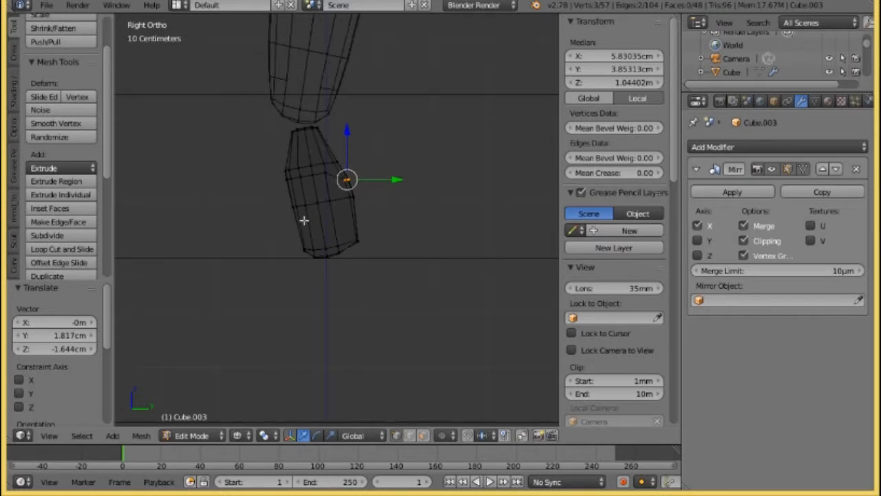
- In front view, circle-select the pelvis copy's bottom tip vertices and move them about -1.56 cm along X and -2.6 mm along Z
mouse_move(287, 227)
middle_down()
mouse_move(395, 244)
mouse_move(295, 280)
mouse_move(340, 269)
mouse_move(262, 236)
mouse_move(409, 229)
mouse_move(388, 213)
mouse_move(282, 233)
mouse_move(478, 222)
middle_up()
mouse_move(375, 251)
middle_down()
mouse_move(424, 238)
mouse_move(365, 221)
middle_up()
key(KP_1)
scroll(438, 234, up, 2)
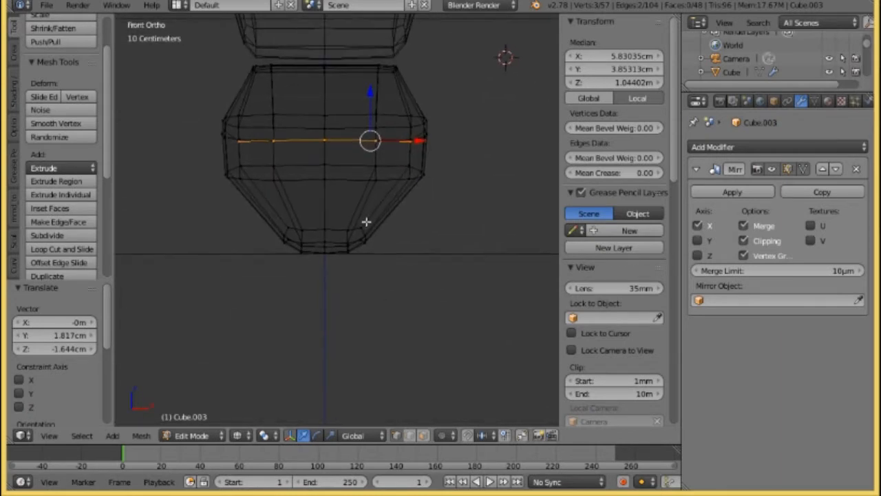
key(a)
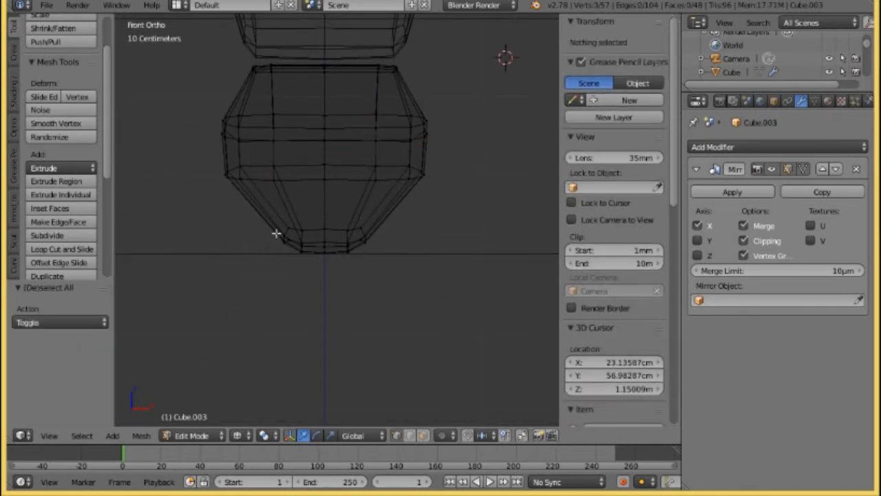
alt+right_click(336, 241)
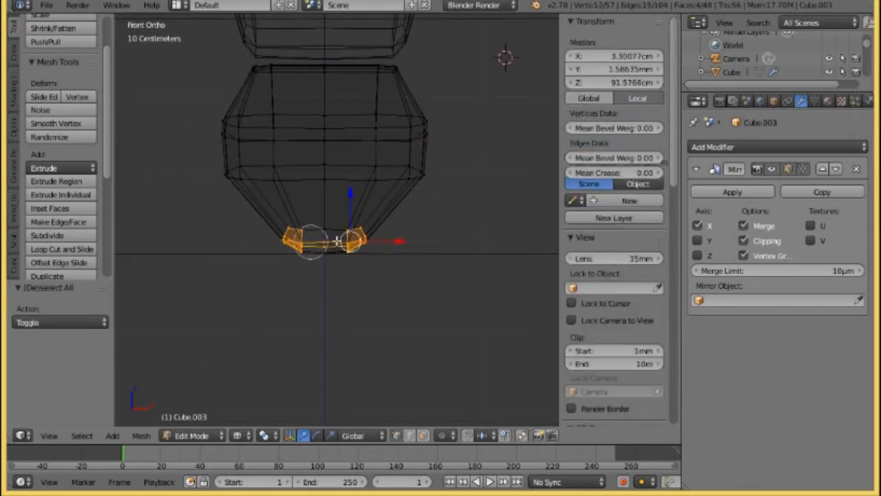
right_click(387, 264)
key(a)
key(c)
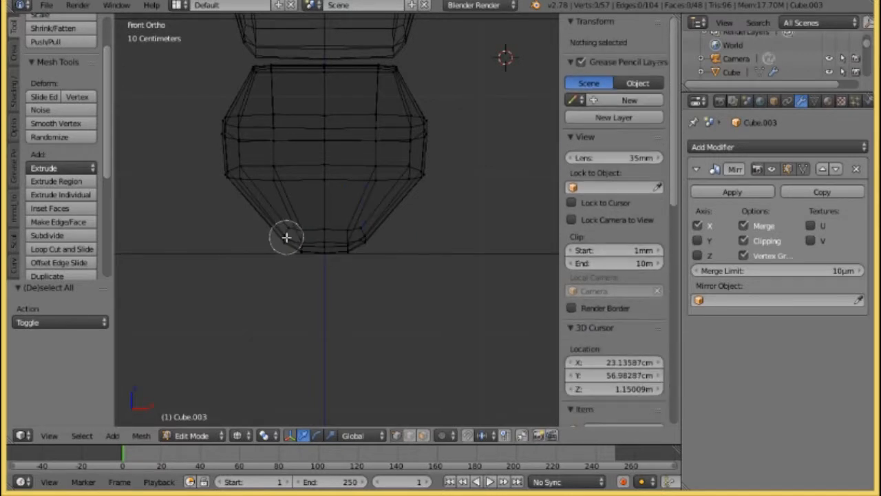
mouse_move(287, 234)
mouse_down()
mouse_move(374, 252)
mouse_move(322, 235)
mouse_up()
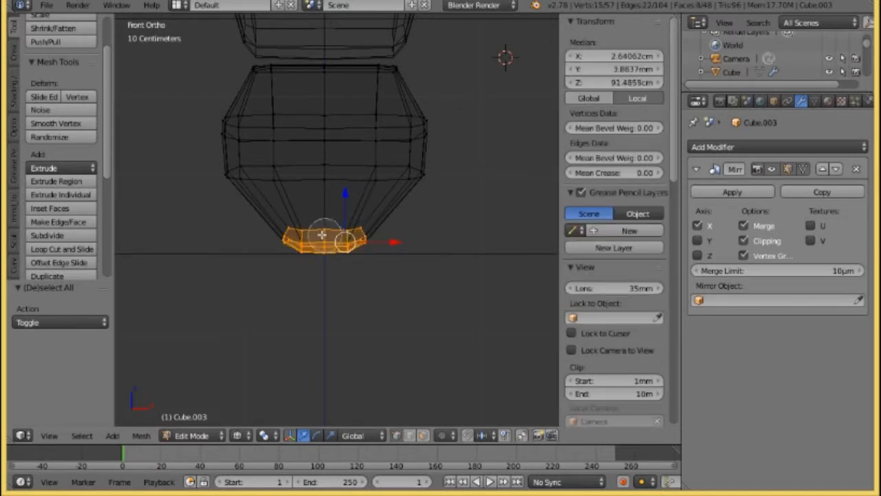
right_click(381, 291)
key(g)
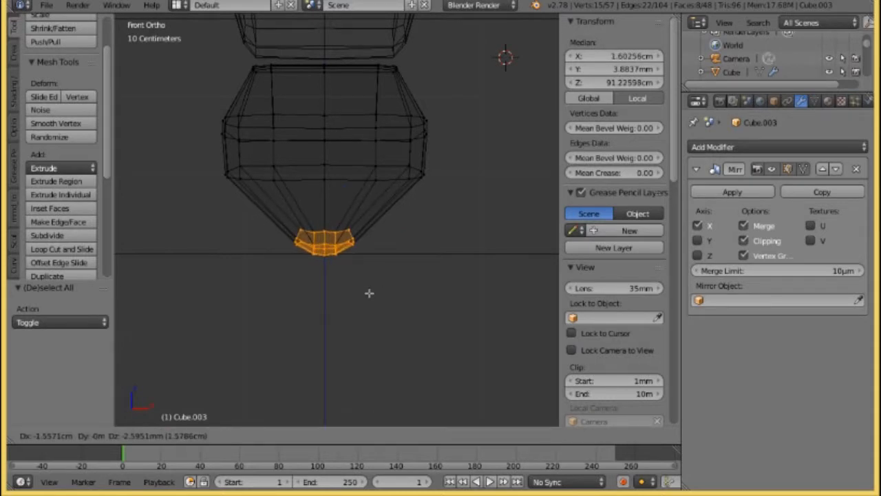
click(369, 293)
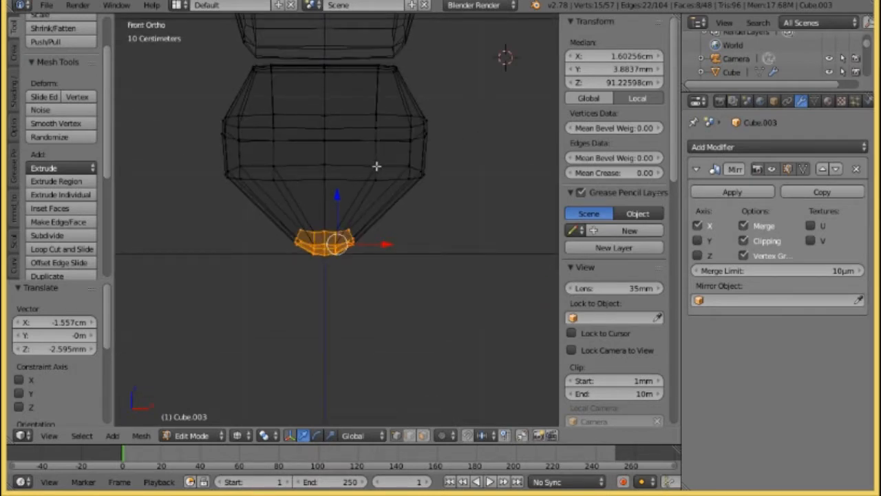
- Select only the full vertex ring where the pelvis begins to taper towards its bottom tip
key(a)
alt+right_click(285, 173)
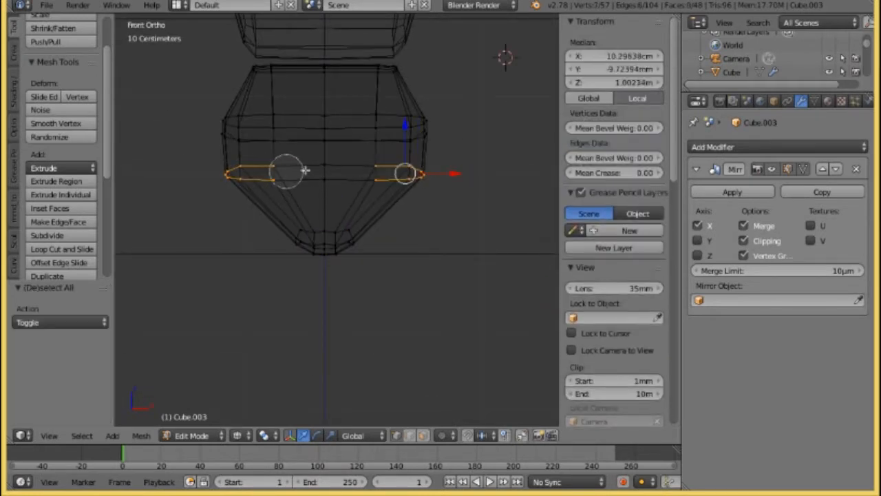
- Try scaling the selected pelvis ring uniformly to about 0.73, and undo that scaling
key(s)
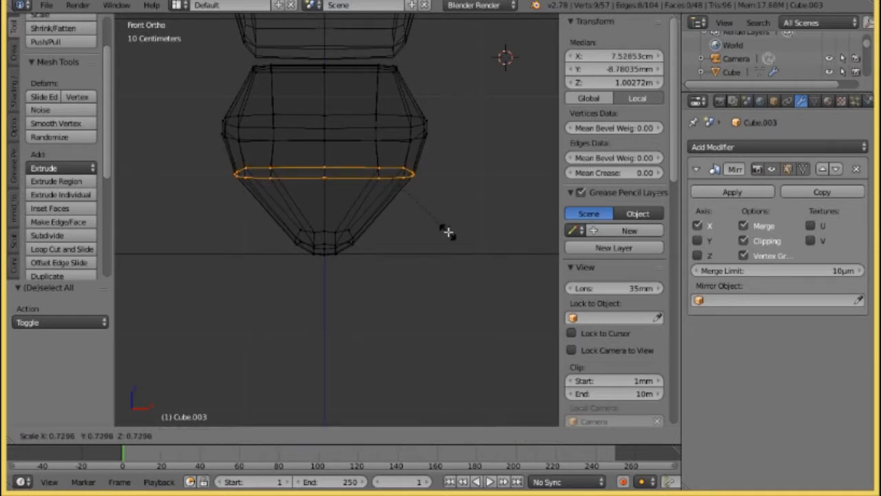
click(447, 232)
middle_drag(447, 232, 159, 347)
click(141, 435)
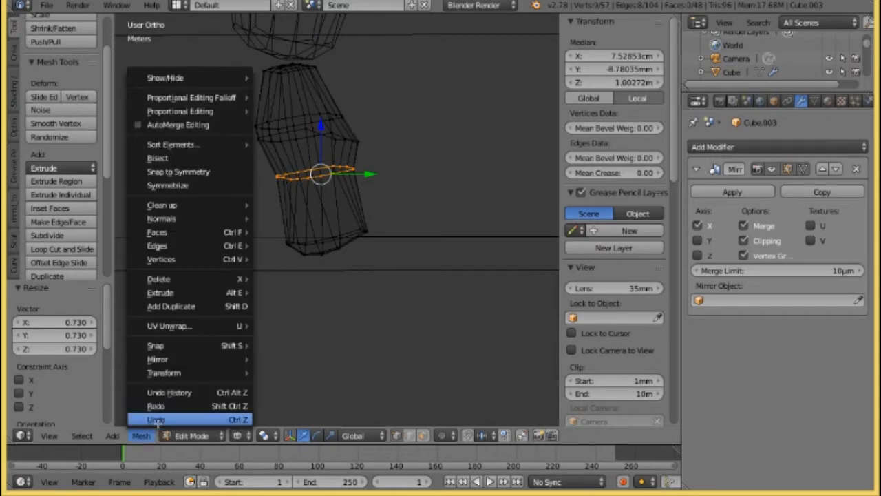
click(177, 417)
- Scale the selected pelvis ring to about 0.717 along the X axis only
middle_drag(334, 237, 441, 245)
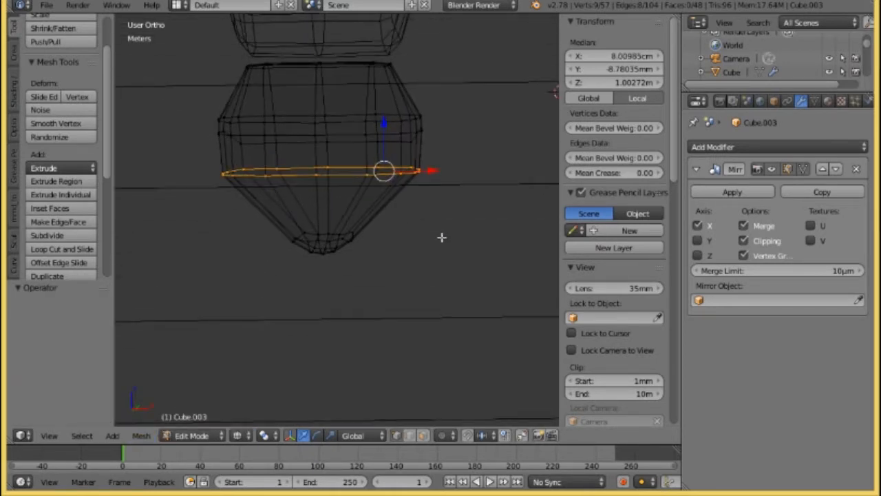
key(s)
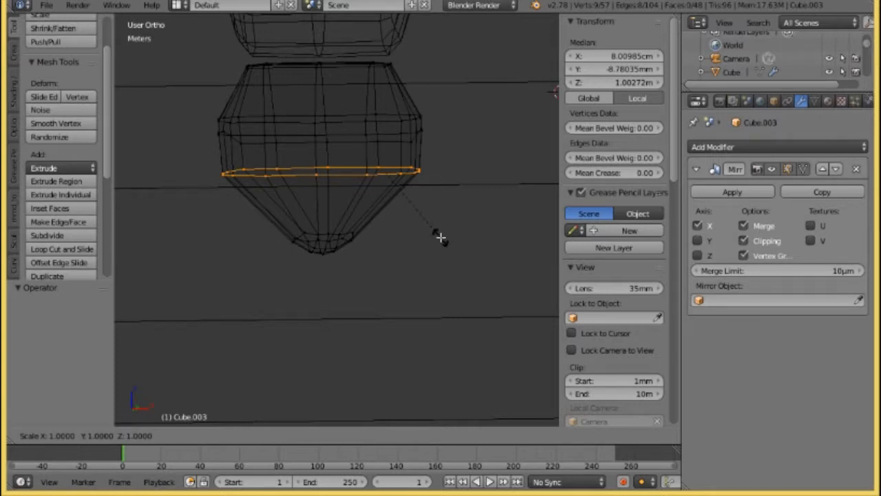
key(y)
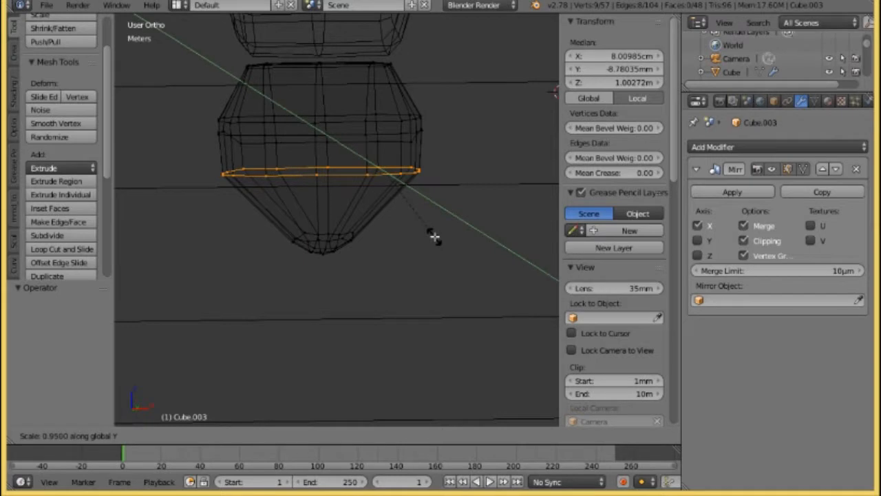
key(x)
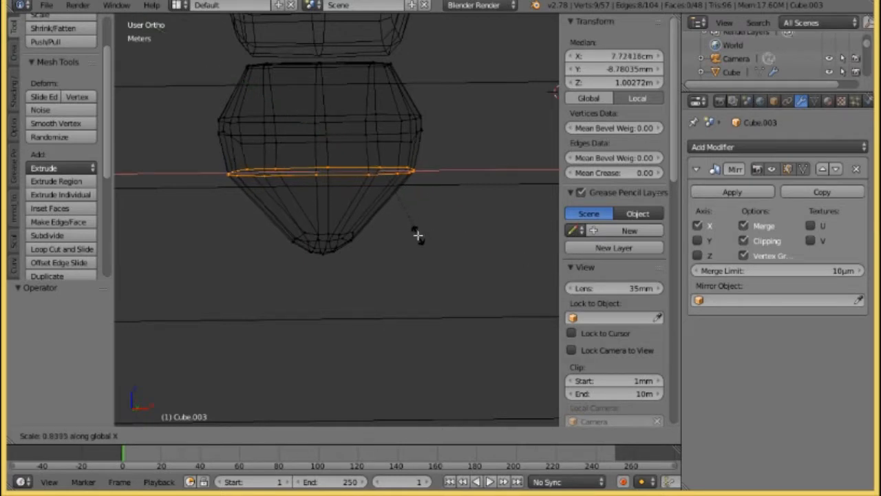
click(390, 233)
- Examine the narrowed pelvis against the torso from the side and the front
scroll(401, 234, down, 3)
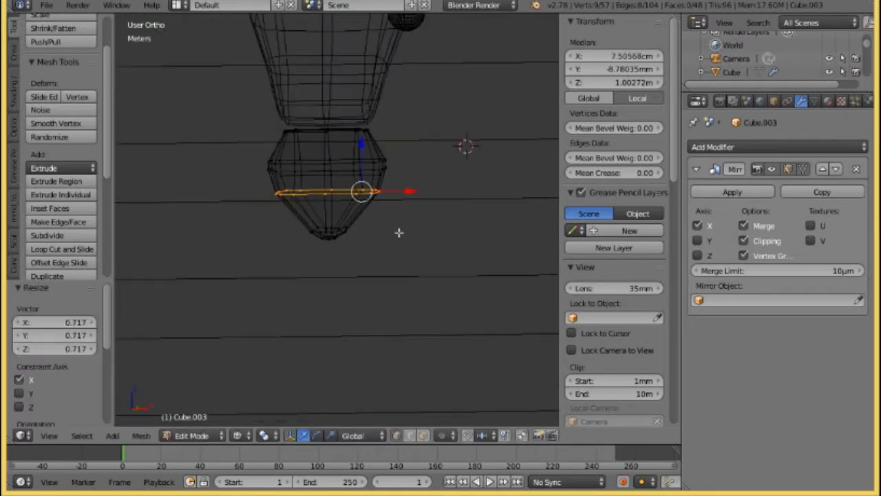
middle_drag(402, 234, 255, 227)
key(KP_1)
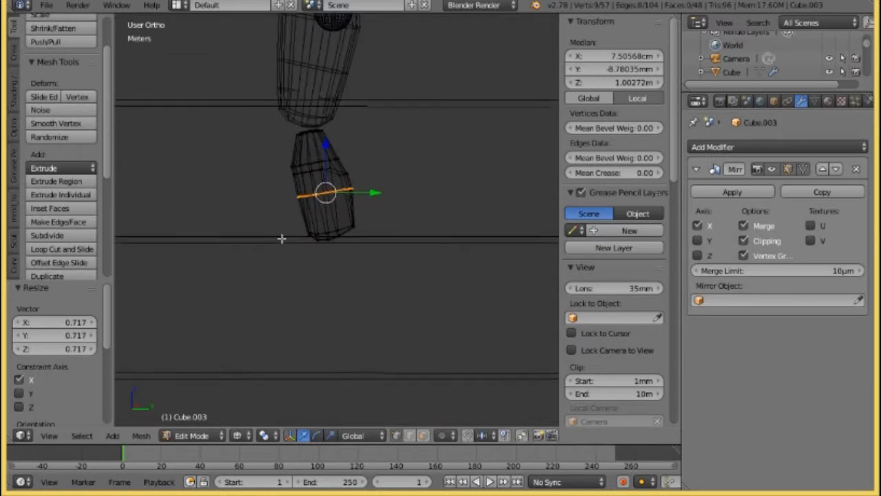
scroll(397, 220, up, 3)
middle_drag(411, 221, 411, 222)
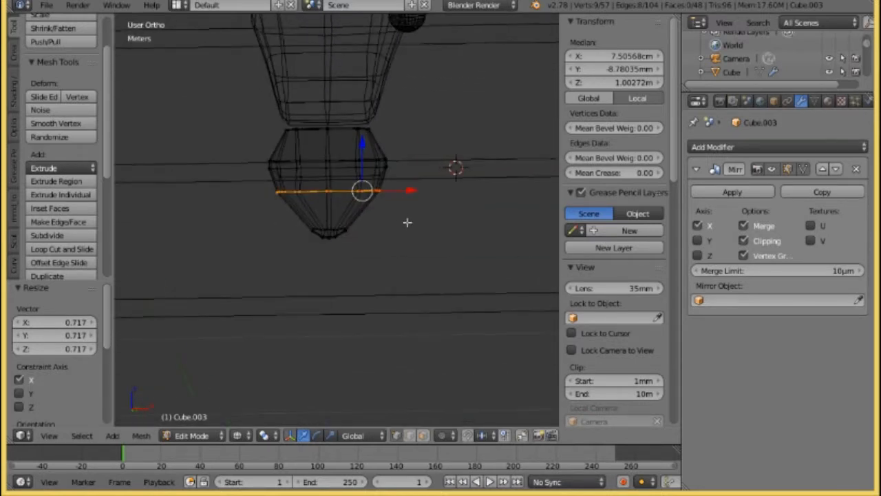
key(KP_1)
scroll(409, 225, down, 2)
scroll(399, 230, up, 1)
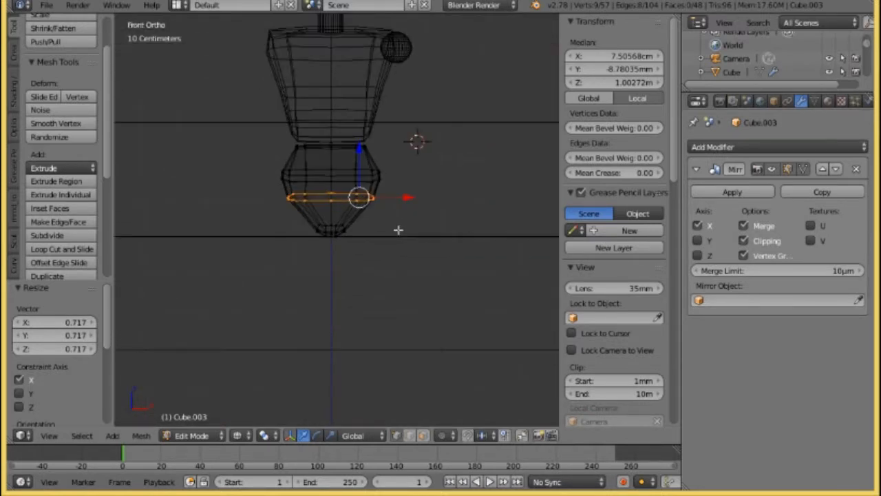
scroll(400, 230, down, 1)
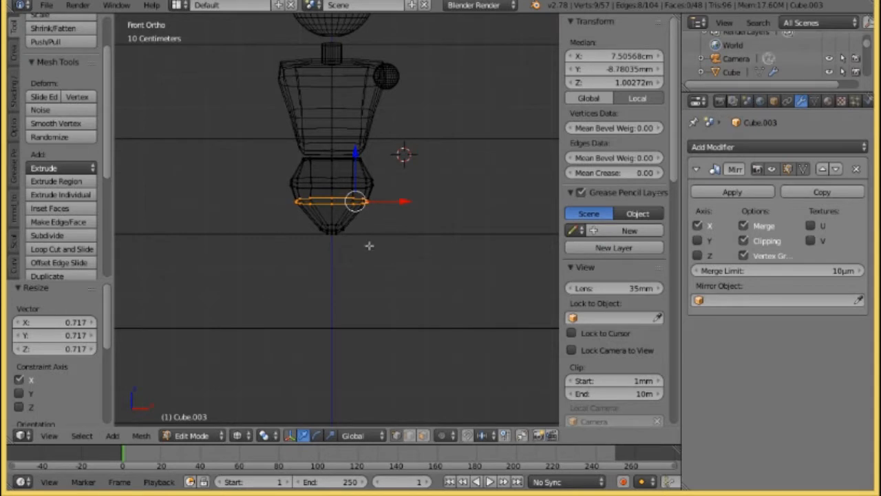
- Return to Object Mode, display the scene in solid shading, and shade the pelvis smooth
click(192, 435)
click(200, 420)
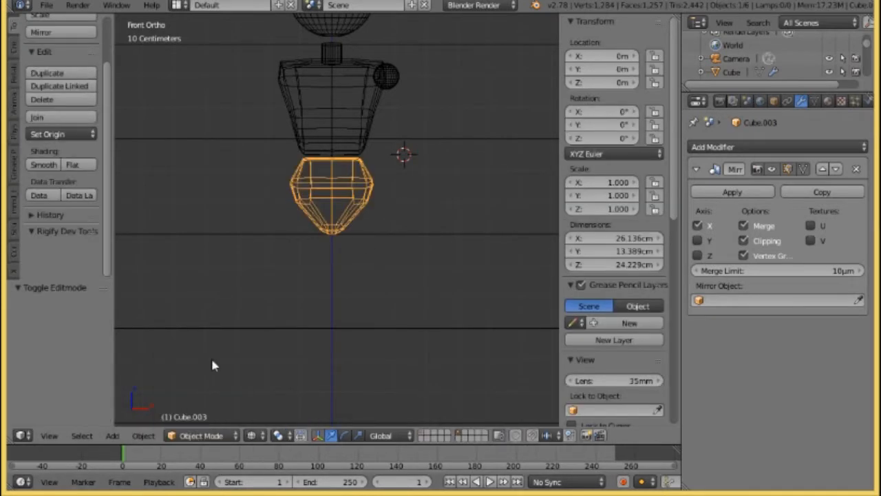
click(251, 435)
click(279, 390)
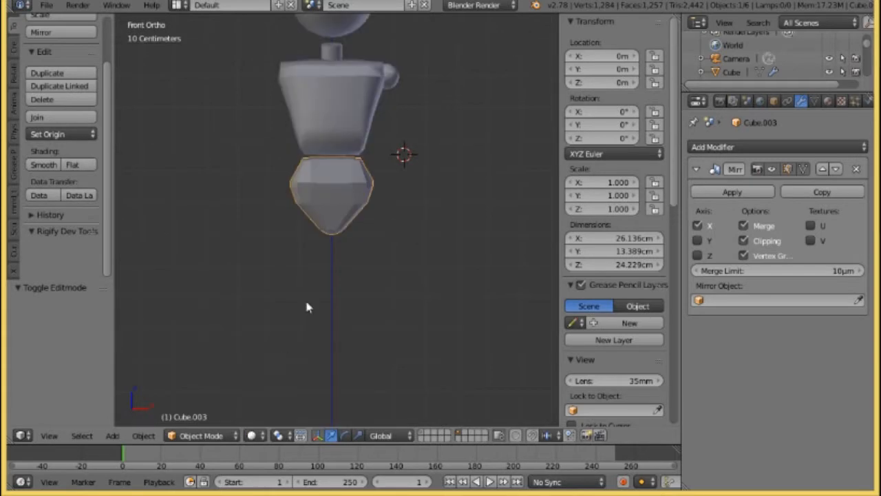
shift+middle_drag(314, 160, 311, 226)
click(43, 165)
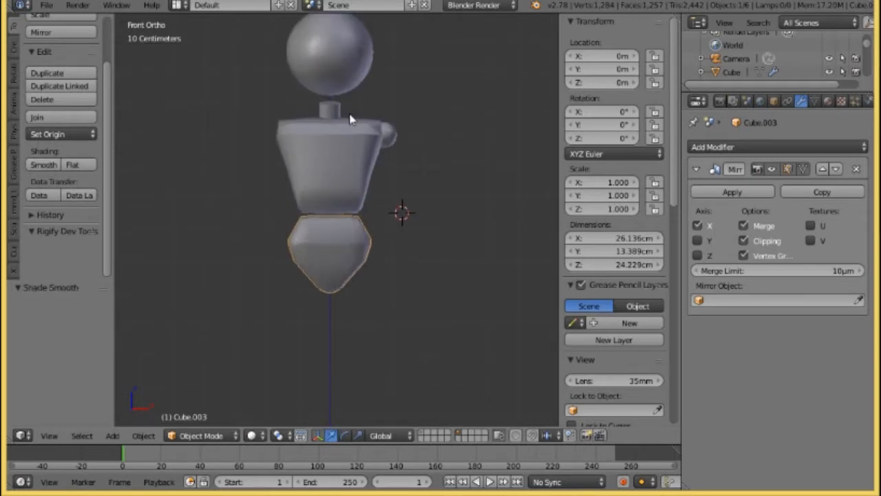
- Add a Mirror modifier on the X axis to the shoulder sphere
right_click(386, 130)
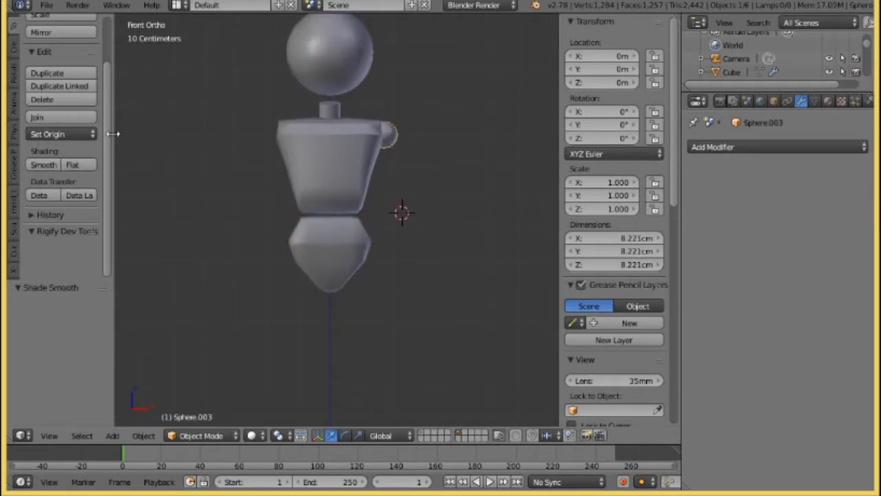
click(744, 146)
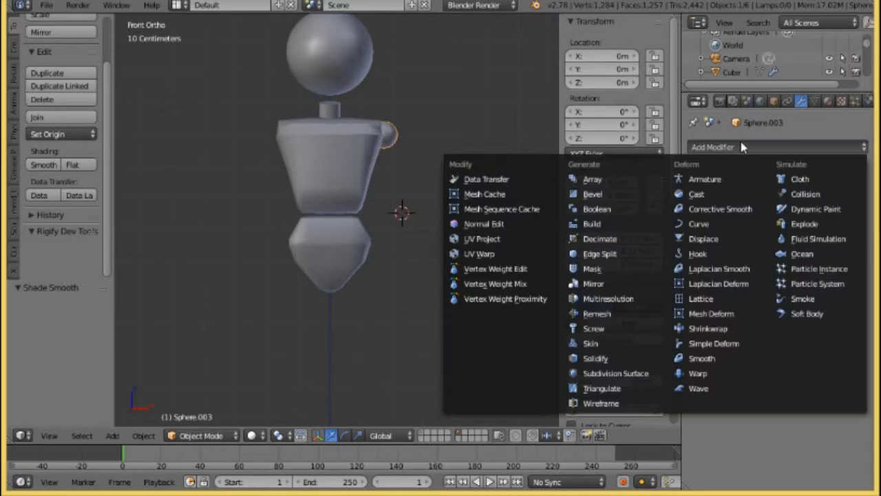
click(621, 285)
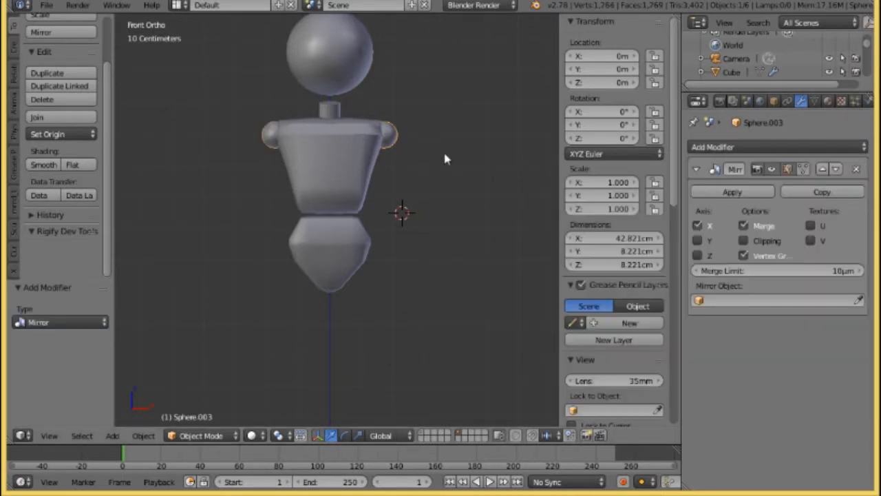
- Shade the neck cylinder smooth and open it in Edit Mode with wireframe display
right_click(337, 112)
click(43, 164)
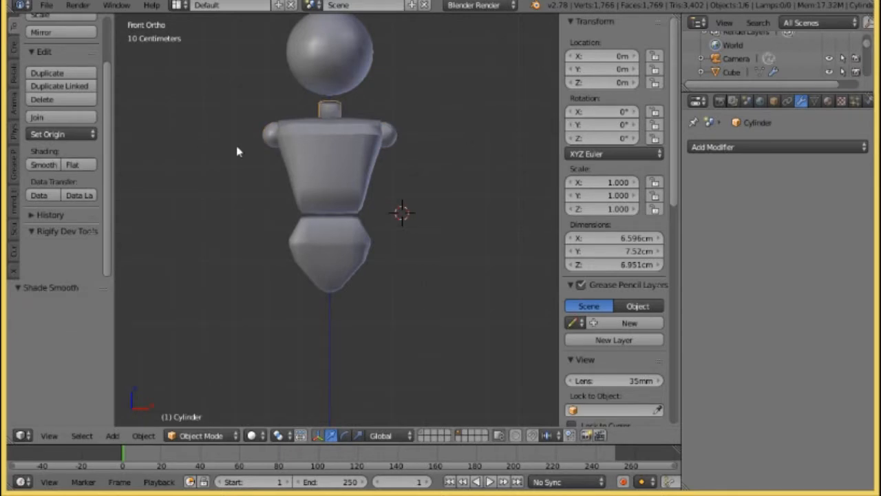
click(201, 436)
click(204, 401)
scroll(258, 231, up, 4)
shift+middle_drag(258, 231, 260, 358)
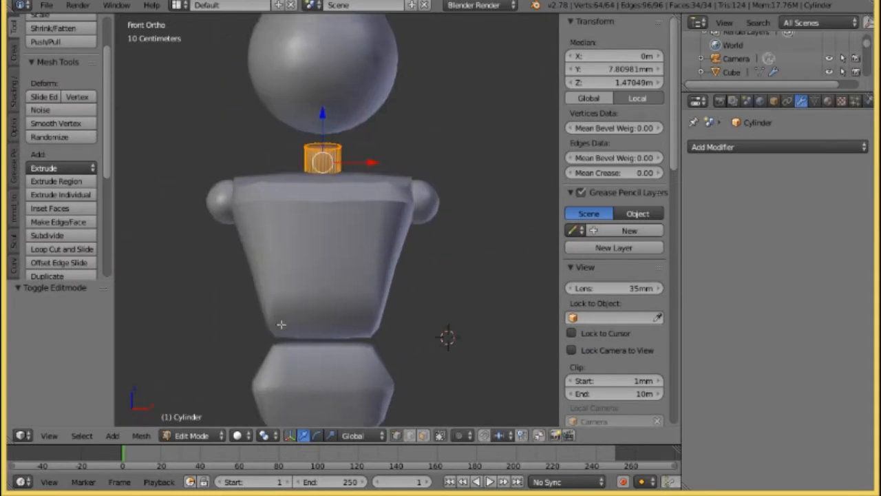
scroll(289, 289, up, 3)
key(z)
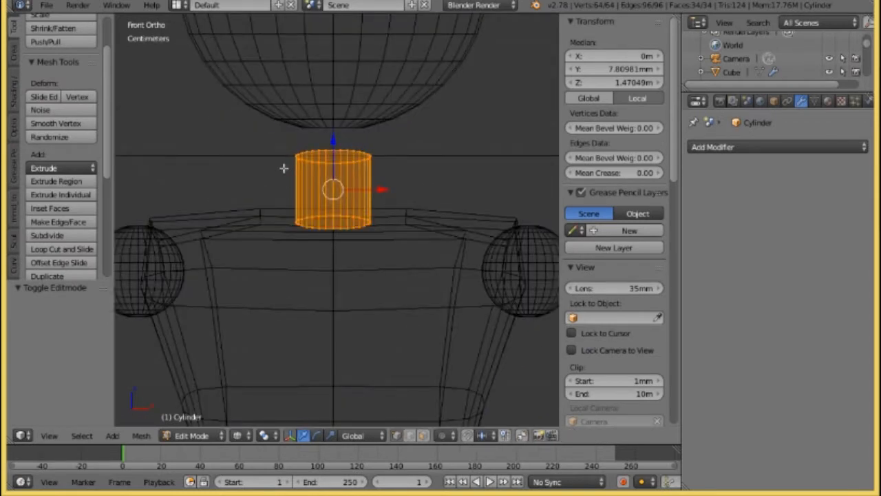
- Circle-select the neck cylinder's negative-X half up to the centre line and delete its faces
key(a)
key(c)
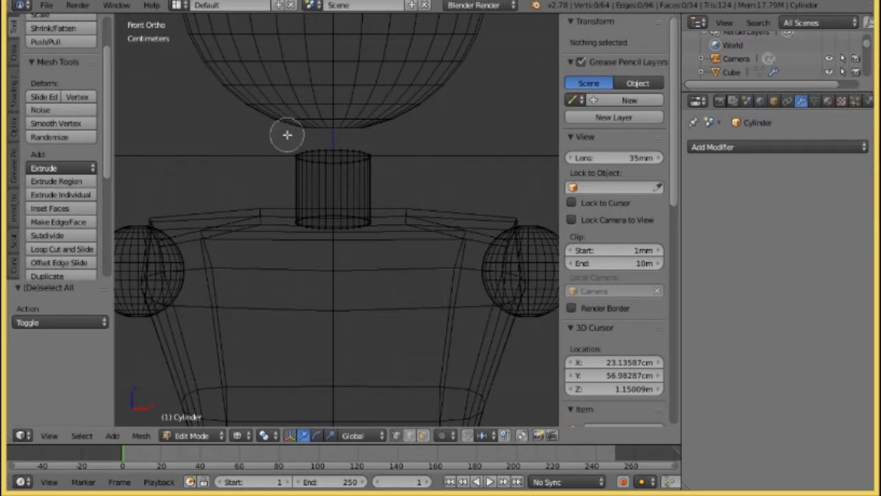
drag(307, 153, 318, 156)
drag(310, 207, 321, 231)
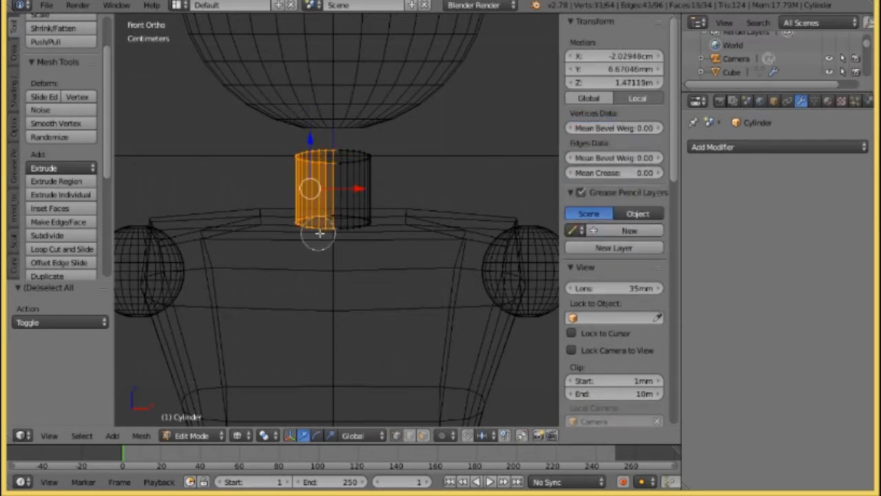
right_click(218, 151)
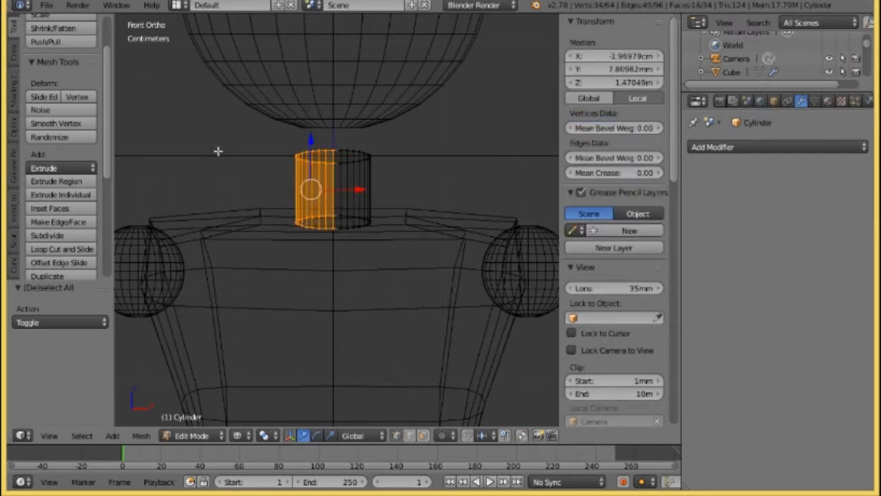
key(x)
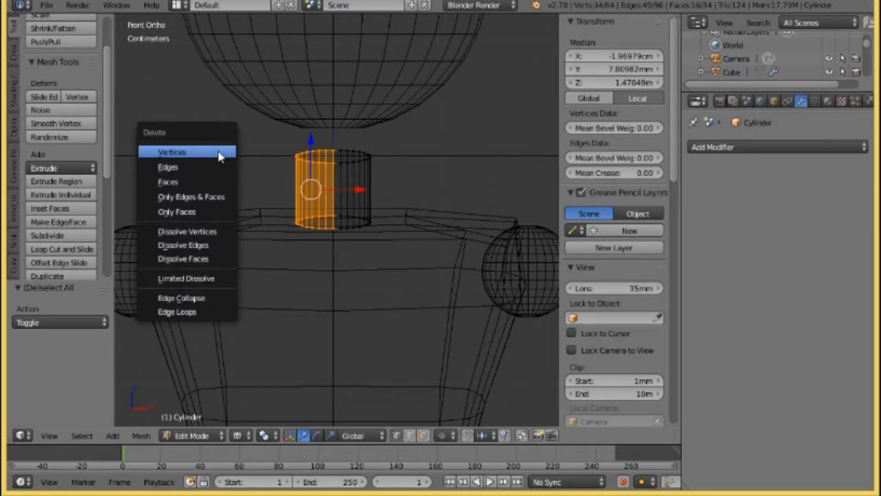
click(173, 182)
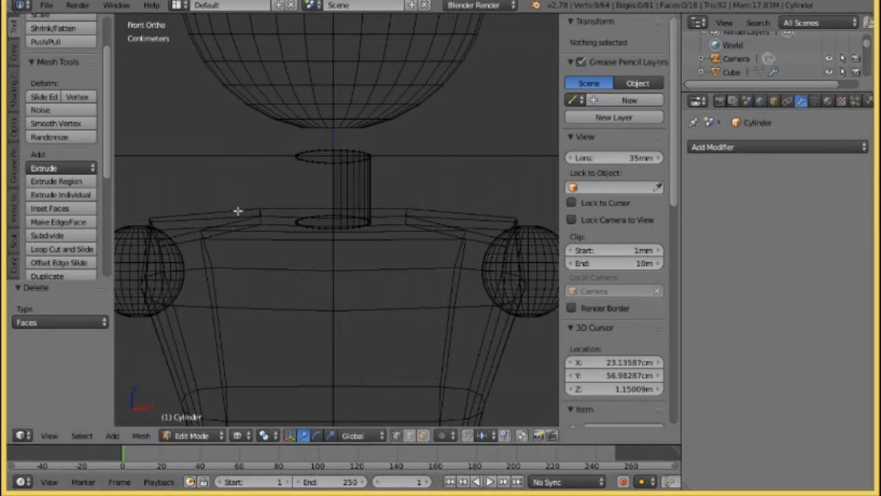
- Select the leftover upper and lower rim vertices on the neck's negative-X side and delete them
alt+right_click(310, 153)
alt+shift+right_click(305, 224)
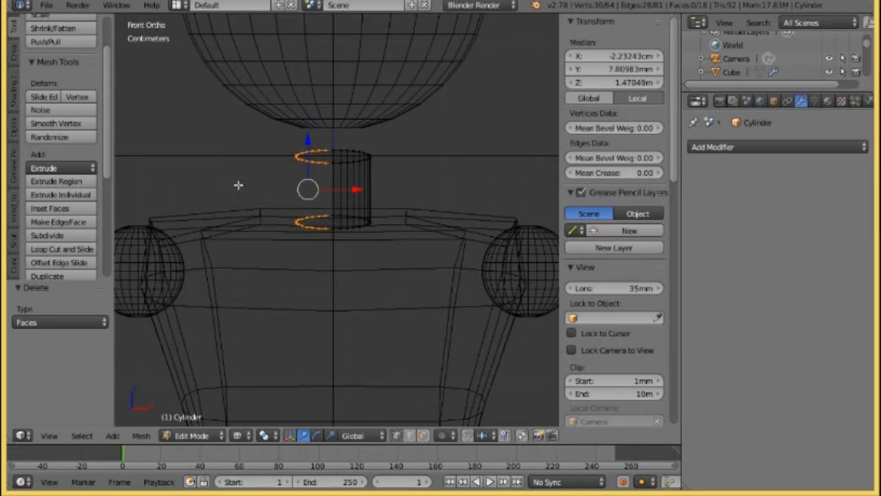
key(x)
click(234, 152)
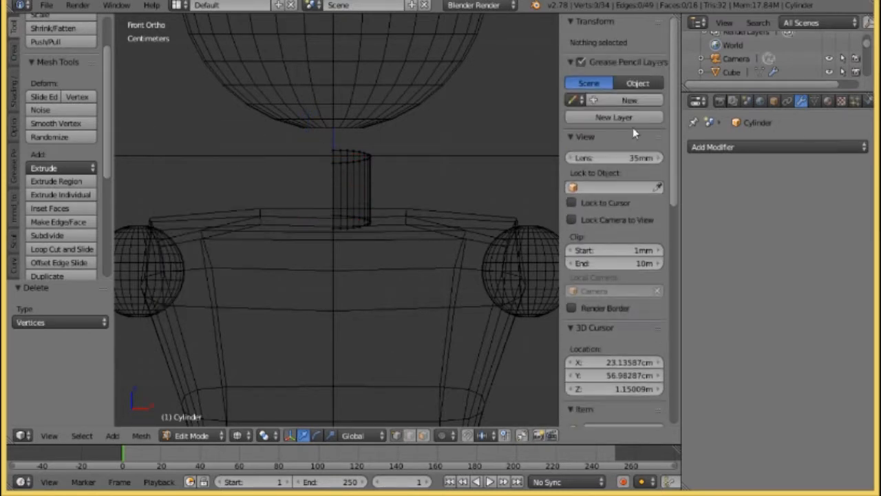
- Add a Mirror modifier on the X axis to the half neck, with Clipping on and the mirrored side shown on the edit cage
key(a)
click(778, 147)
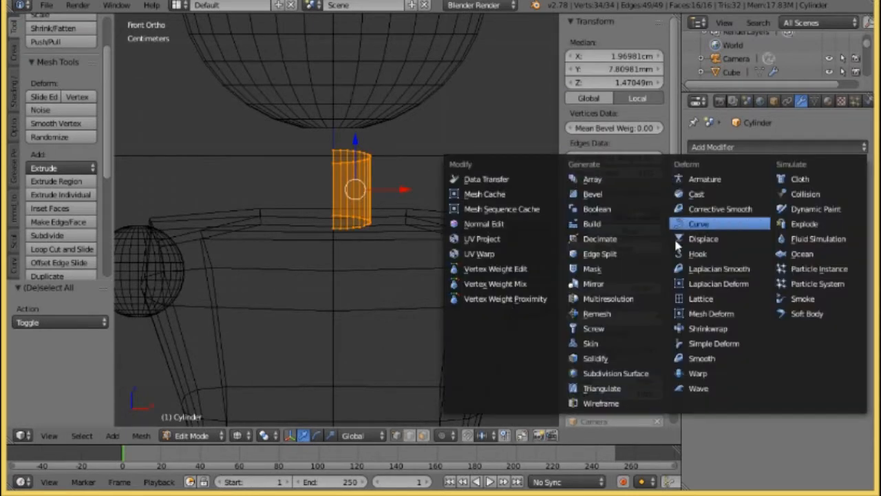
click(594, 284)
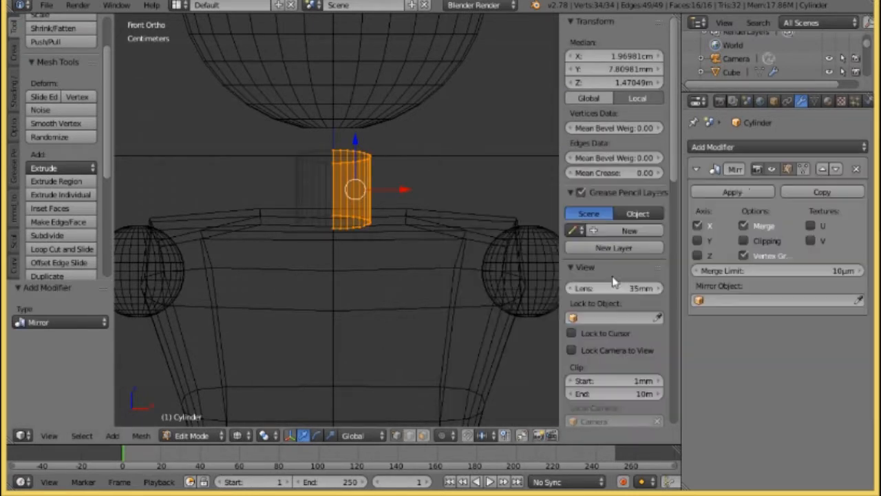
click(755, 237)
click(803, 169)
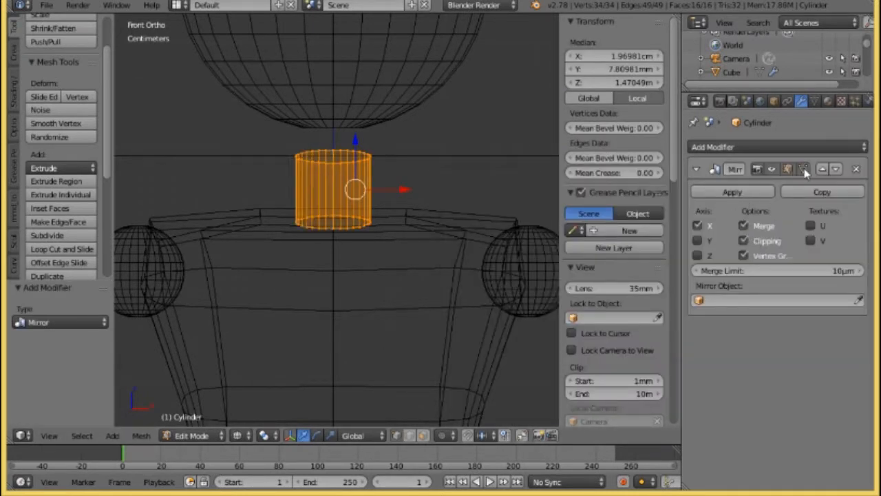
- Return the neck to Object Mode and switch the viewport to solid shading
click(191, 435)
click(198, 419)
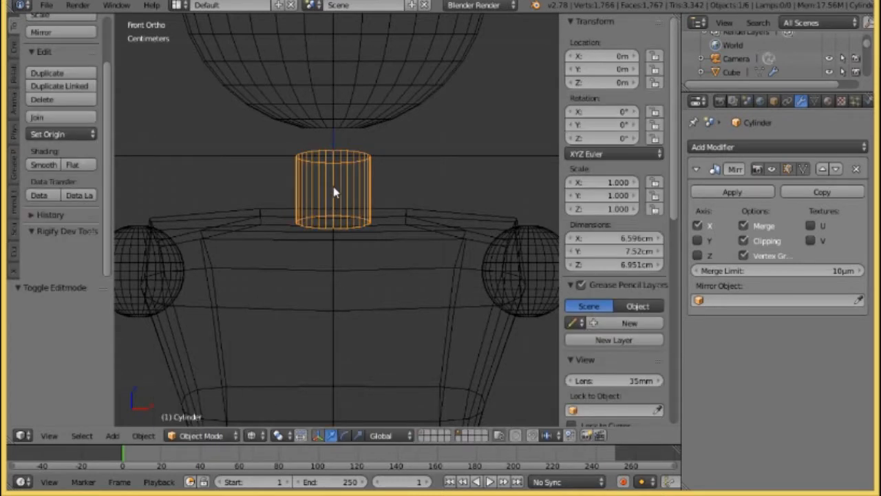
scroll(338, 190, down, 1)
click(252, 435)
click(273, 393)
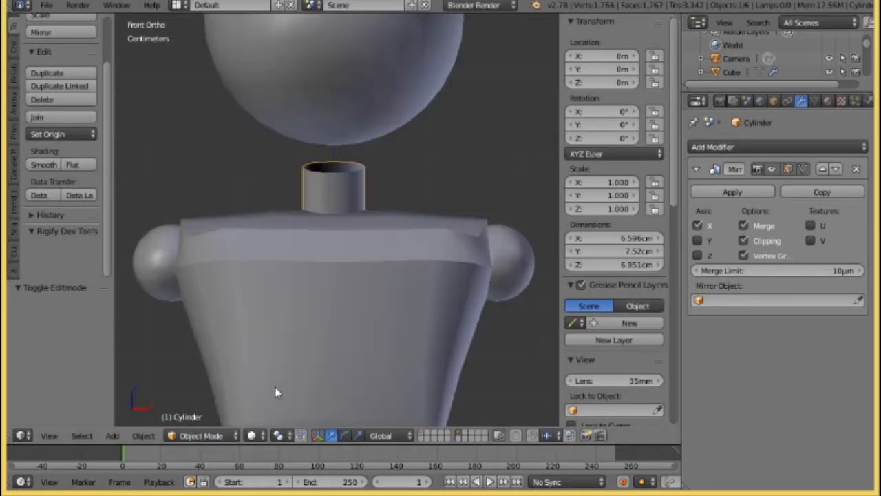
- Open the pelvis mesh in Edit Mode with wireframe display in the left orthographic view
scroll(324, 232, down, 3)
mouse_move(325, 232)
middle_down()
mouse_move(268, 295)
mouse_move(349, 297)
mouse_move(367, 276)
mouse_move(396, 291)
mouse_move(383, 299)
middle_up()
scroll(383, 298, down, 1)
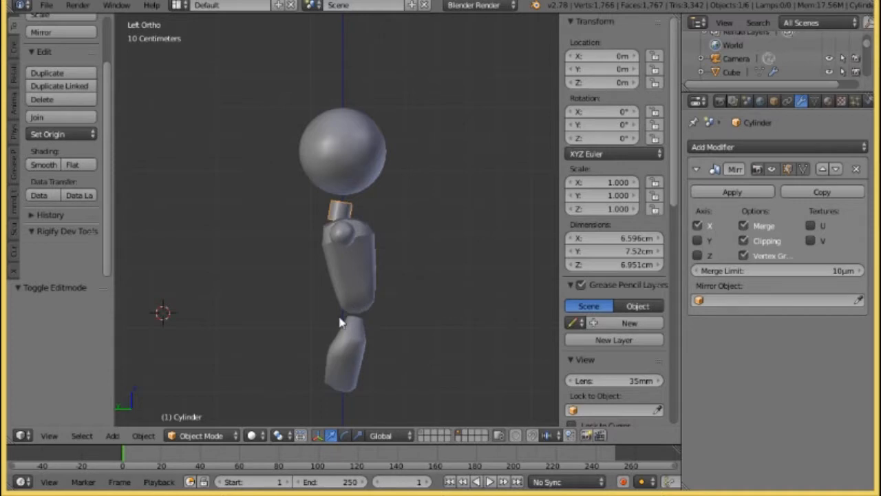
ctrl+middle_drag(339, 317, 323, 190)
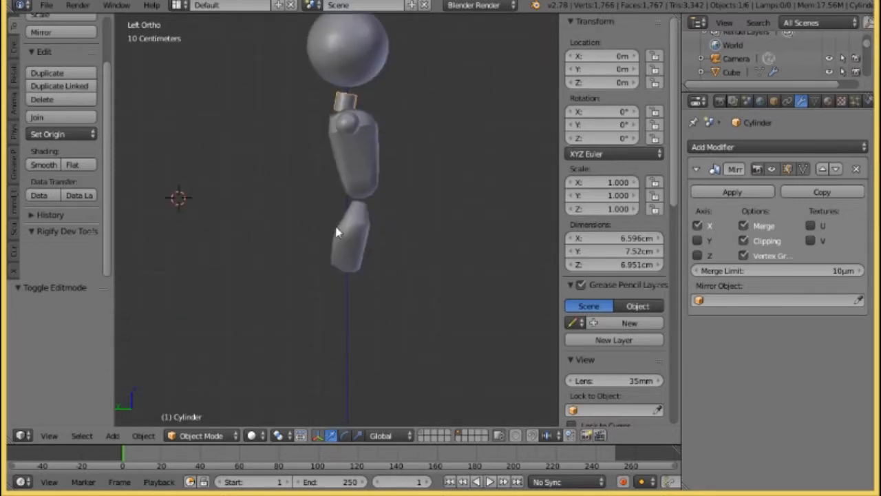
right_click(348, 225)
click(202, 435)
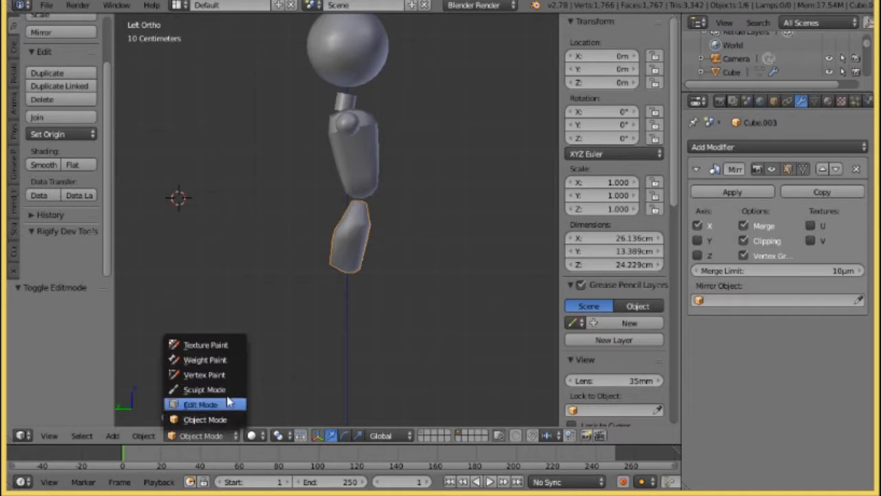
click(225, 402)
scroll(380, 219, up, 3)
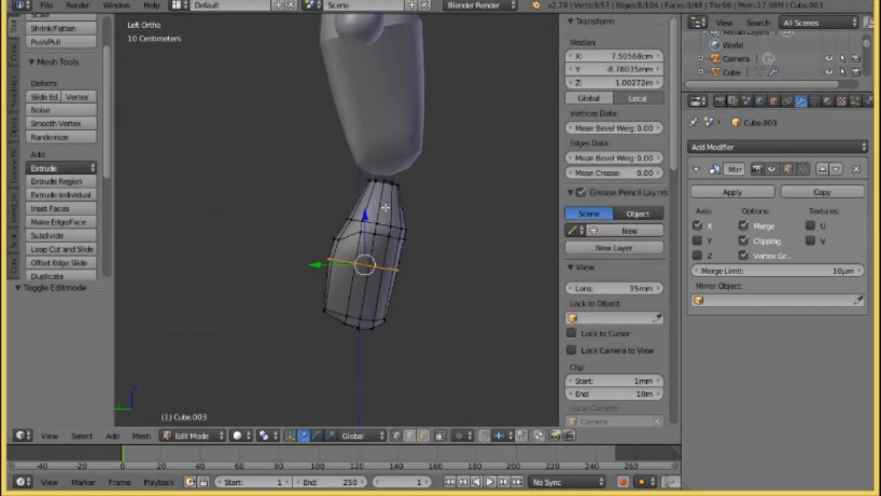
key(z)
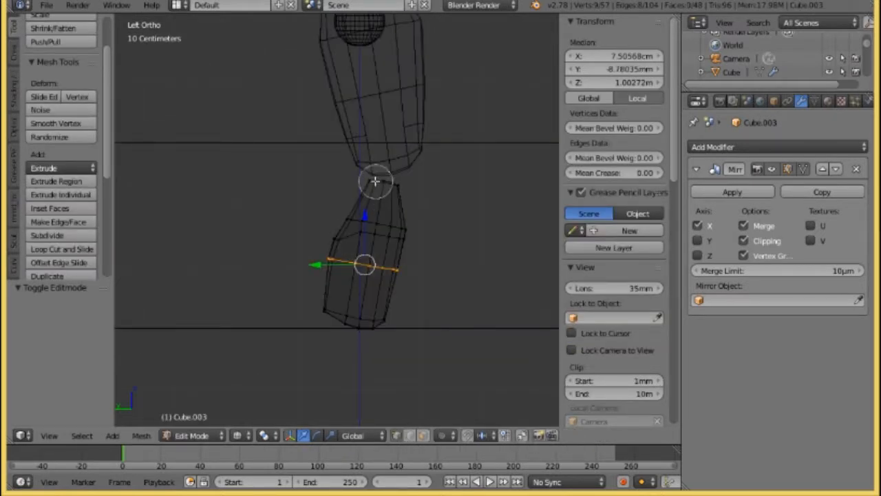
- Select only the pelvis's top ring of vertices and scale it by about 1.59 along the Y axis
alt+shift+right_click(379, 183)
key(s)
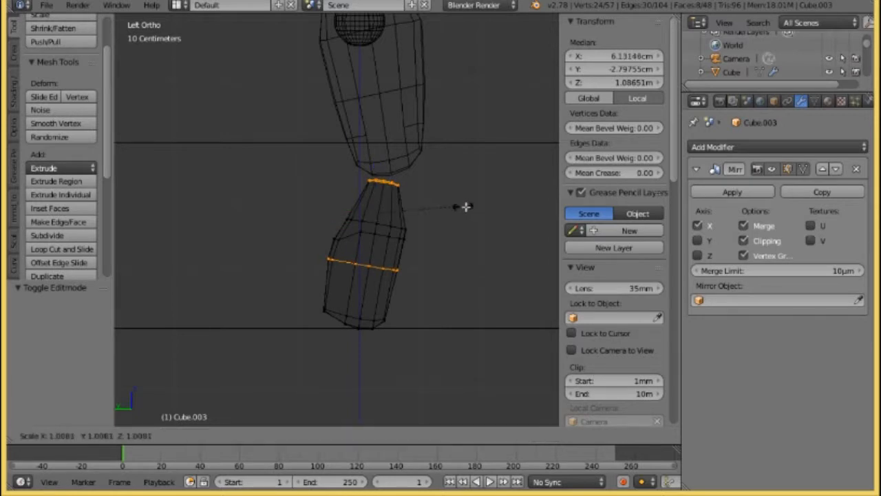
right_click(470, 208)
key(c)
mouse_move(336, 255)
middle_down()
mouse_move(334, 262)
mouse_move(415, 279)
middle_up()
right_click(476, 193)
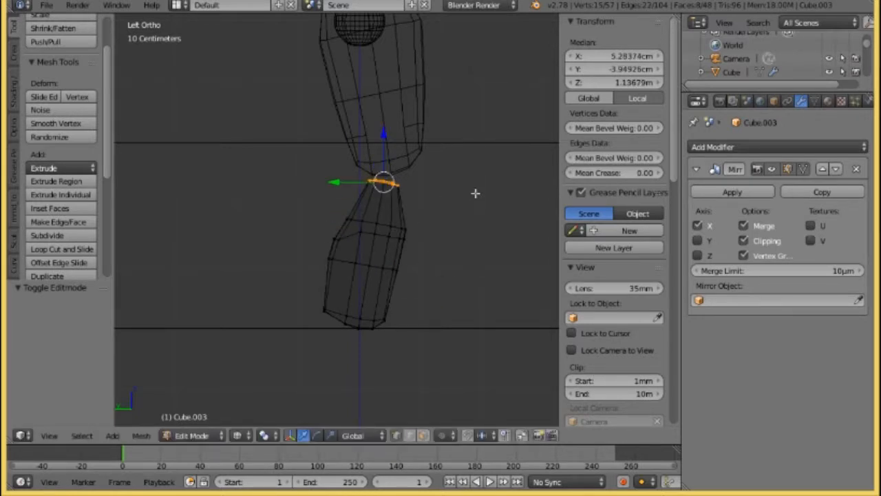
key(s)
key(y)
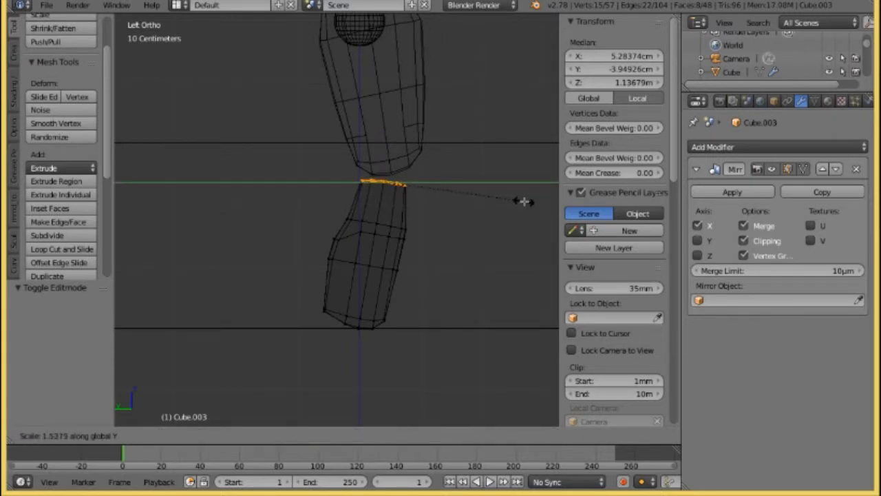
click(529, 203)
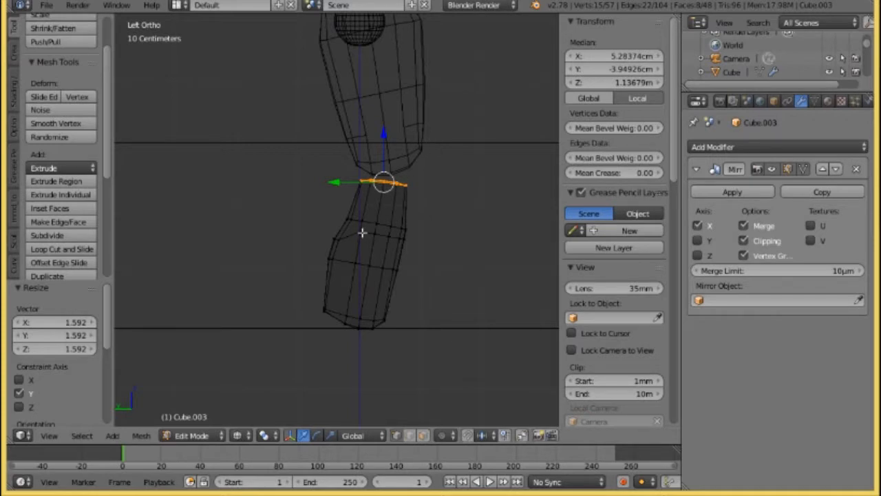
- Circle-select the pelvis's upper positive-Y side vertices and move them outward about 5.5 mm in Y and up about 7.7 mm
key(a)
key(c)
drag(340, 223, 349, 213)
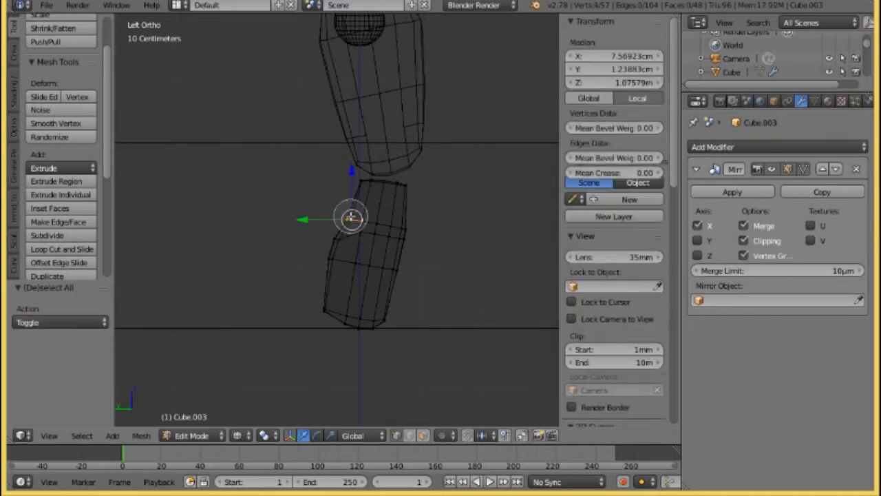
right_click(261, 188)
key(g)
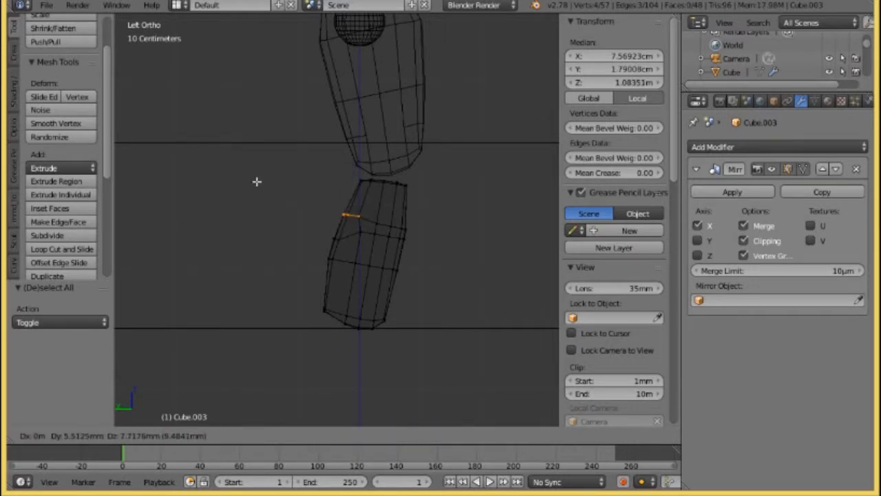
click(257, 181)
- Circle-select the pelvis's top negative-Y corner vertices and move them about -1.43 cm in Y and 1.1 mm in Z
key(a)
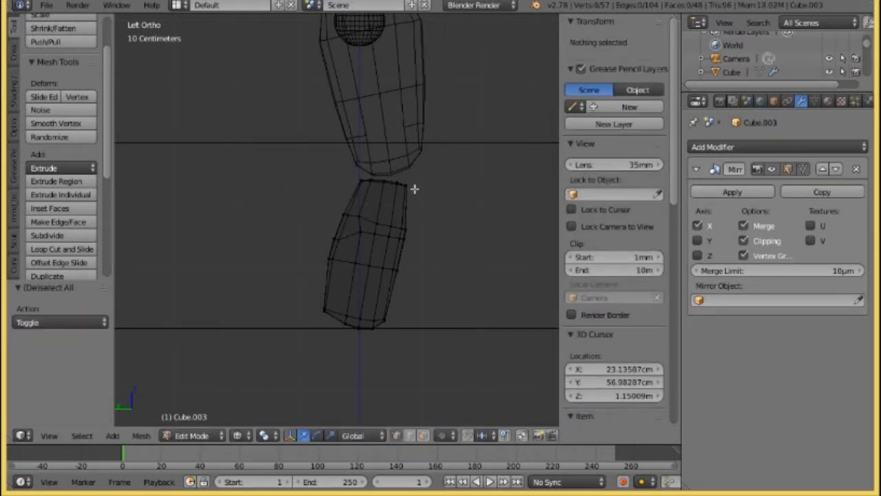
key(c)
click(416, 187)
right_click(449, 214)
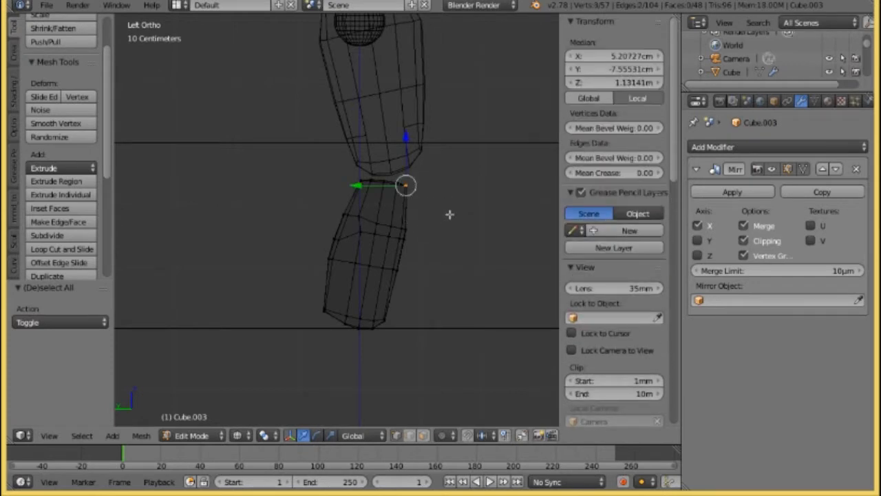
key(g)
click(462, 214)
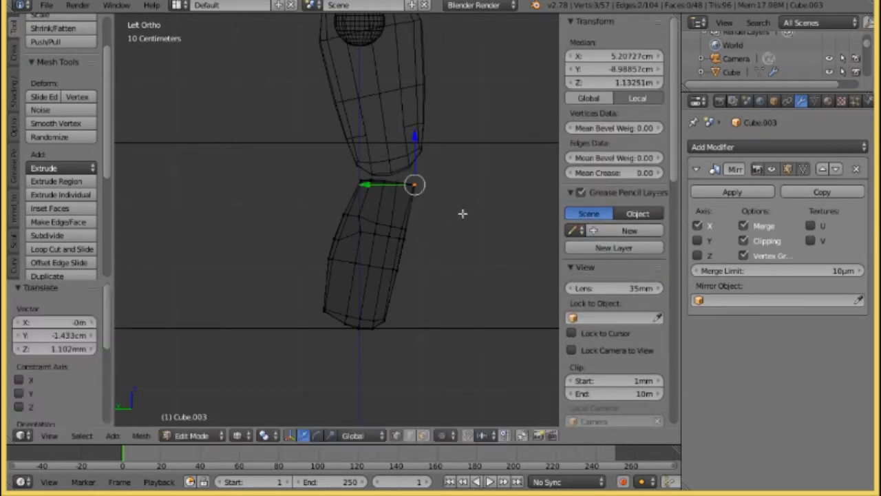
- Show the whole figure in front orthographic view and return the pelvis to Object Mode
middle_drag(448, 177, 453, 222)
key(ctrl+KP_3)
scroll(354, 257, up, 4)
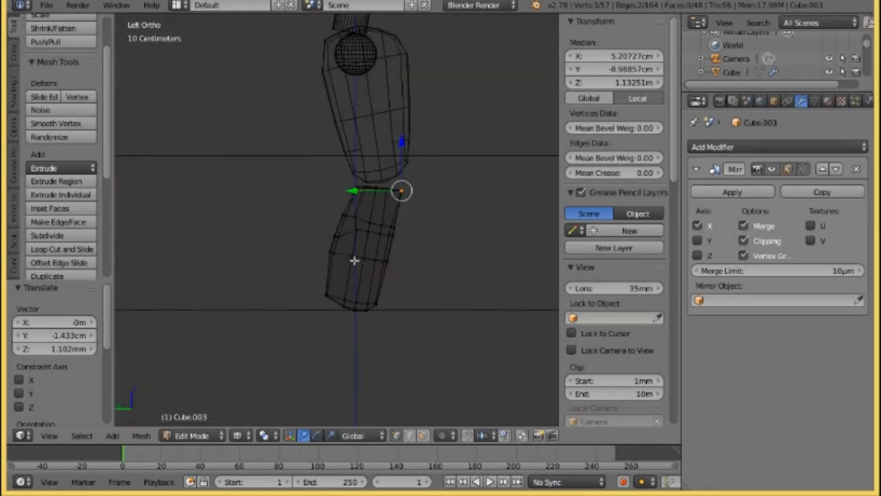
shift+middle_drag(350, 265, 356, 220)
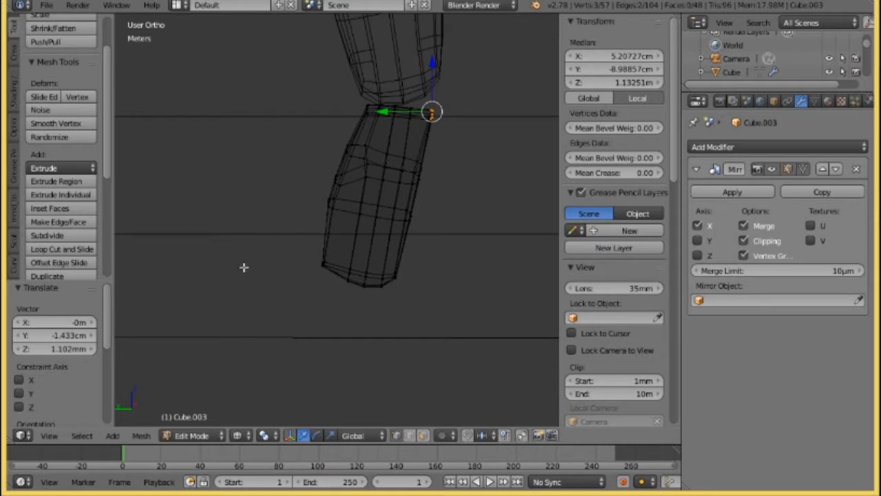
middle_drag(293, 242, 354, 242)
key(KP_1)
scroll(372, 240, down, 2)
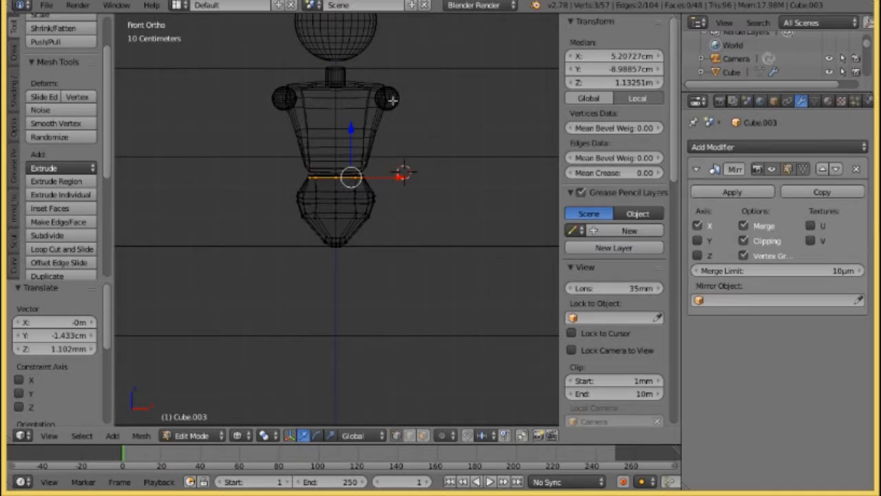
scroll(392, 110, down, 2)
click(190, 435)
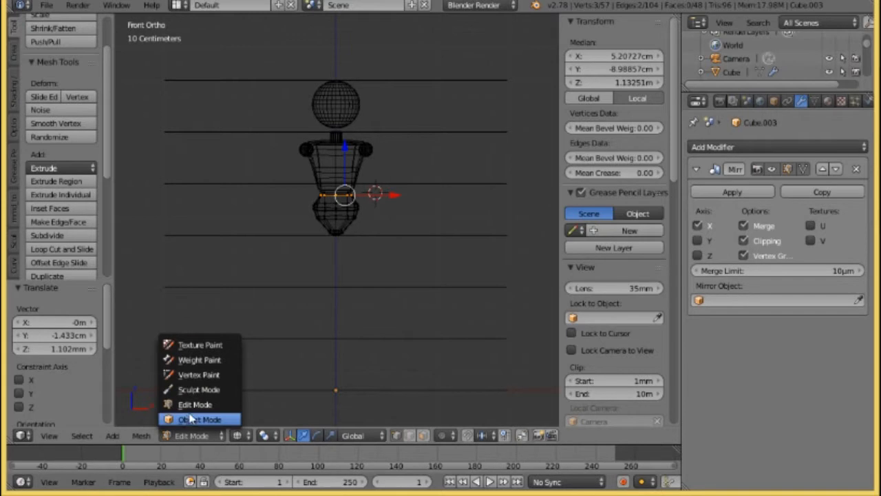
click(191, 419)
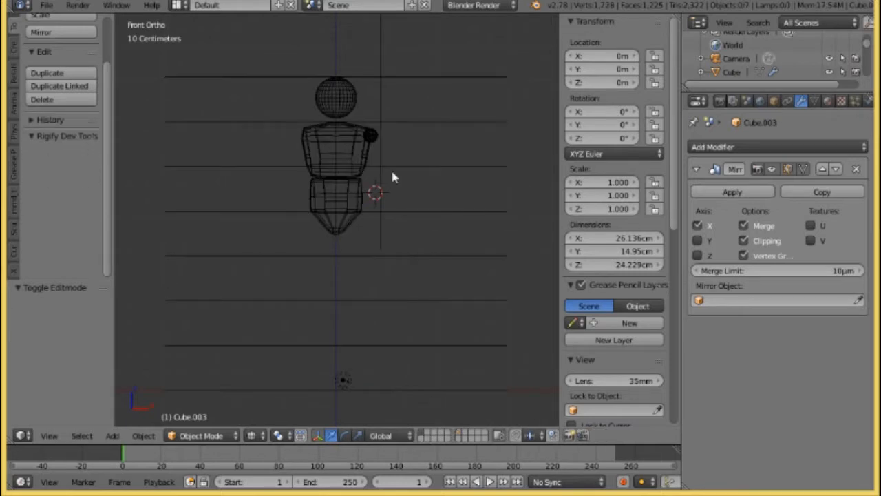
- Select the single shoulder sphere and mirror it across the X axis with a Mirror modifier
scroll(344, 235, up, 4)
scroll(347, 238, down, 3)
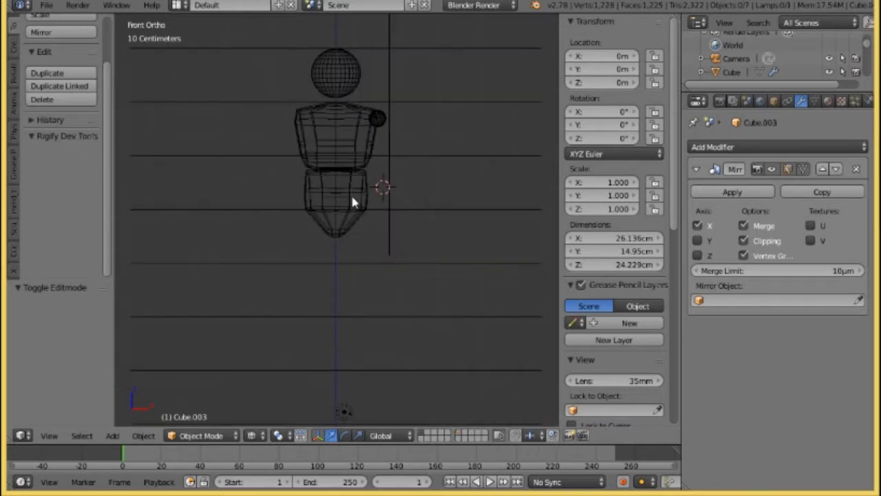
right_click(380, 117)
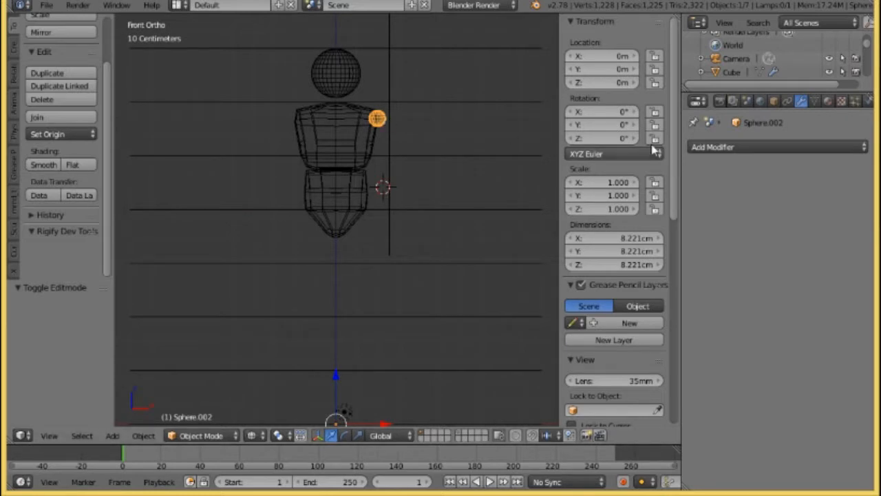
click(720, 149)
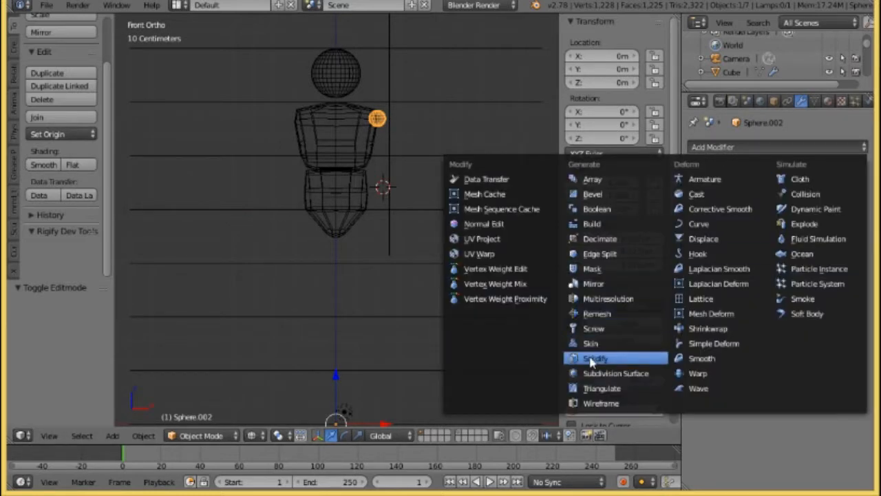
click(594, 284)
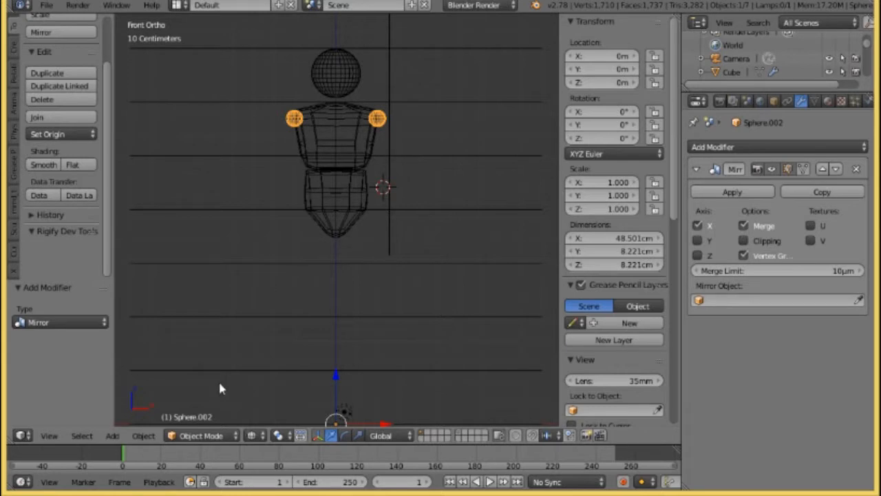
- Duplicate the shoulder spheres in place and, in Edit Mode, move the copy's mesh about -8.56 cm in X and -49.38 cm in Z to the hip
key(shift+d)
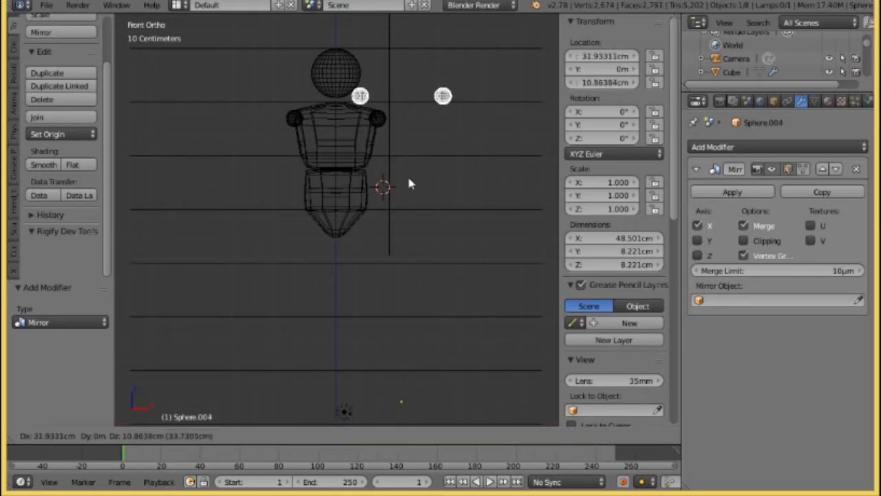
right_click(336, 221)
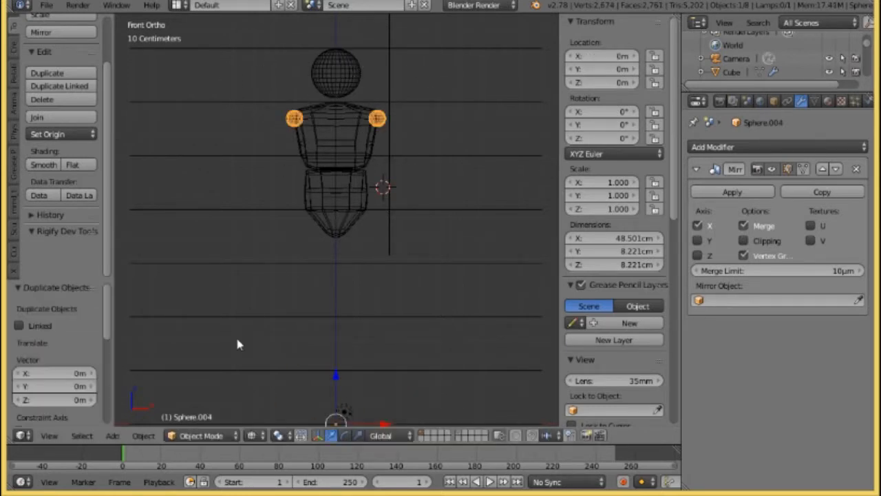
click(201, 435)
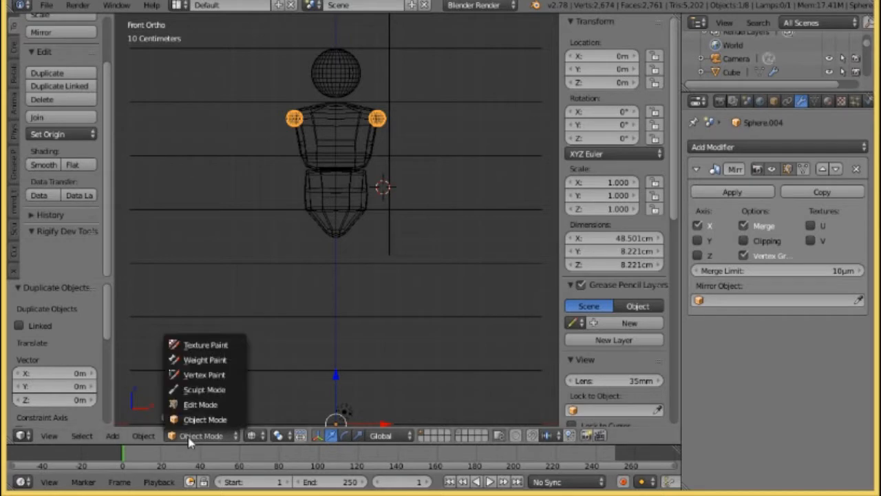
click(203, 403)
key(g)
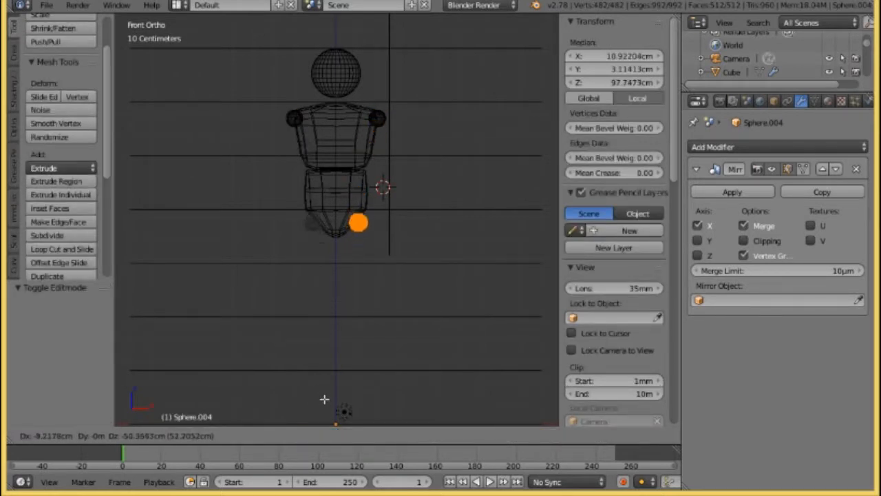
click(326, 396)
- Scale the hip sphere mesh by about 1.21 and move it about -1.43 cm in X and -5.5 mm in Z
scroll(329, 389, up, 6)
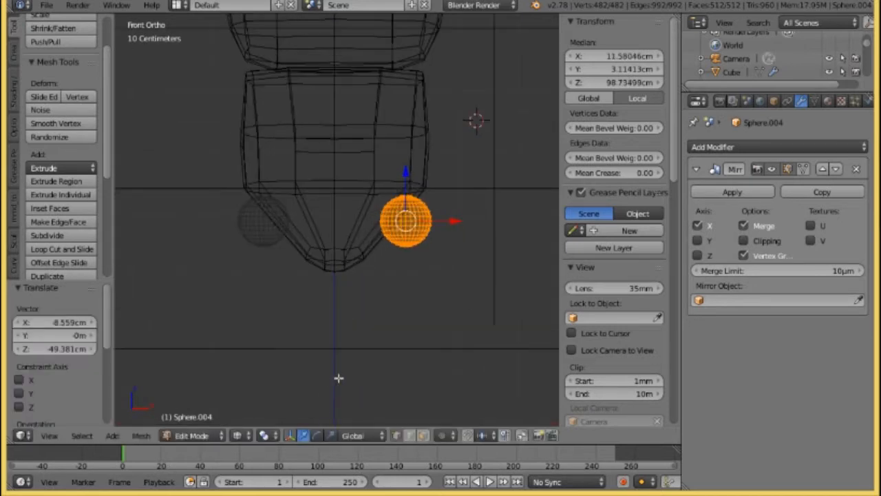
key(s)
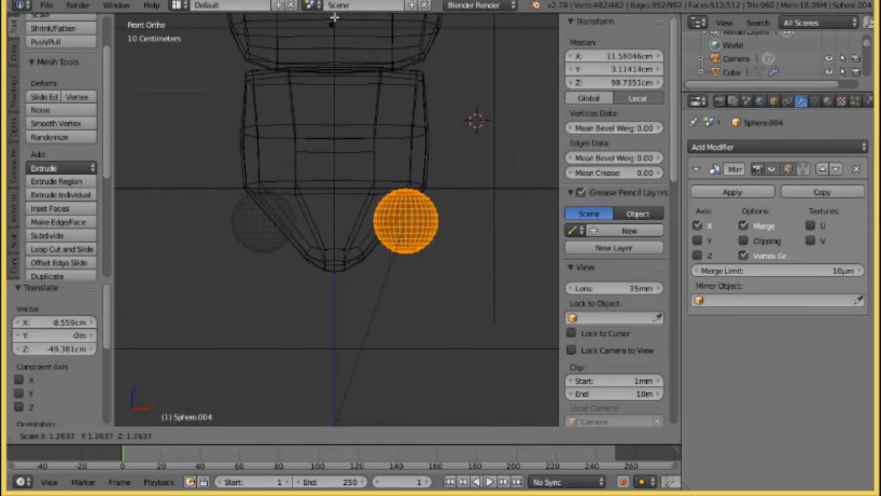
click(343, 420)
key(g)
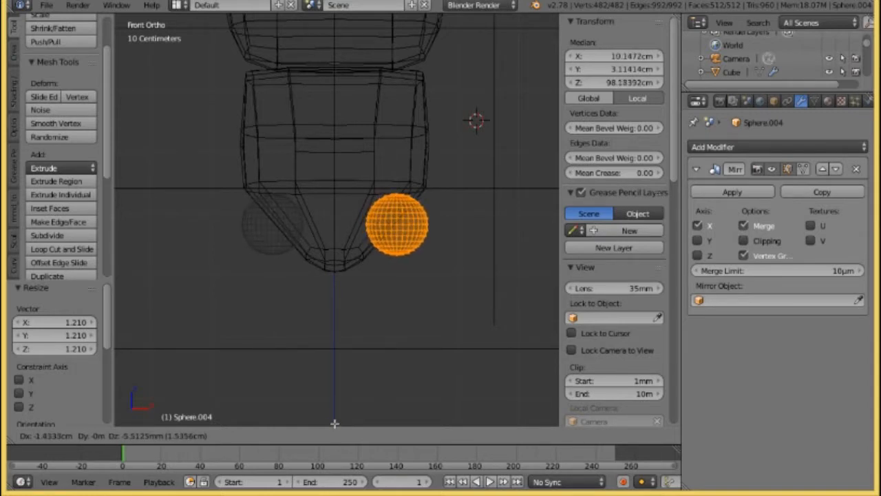
click(334, 423)
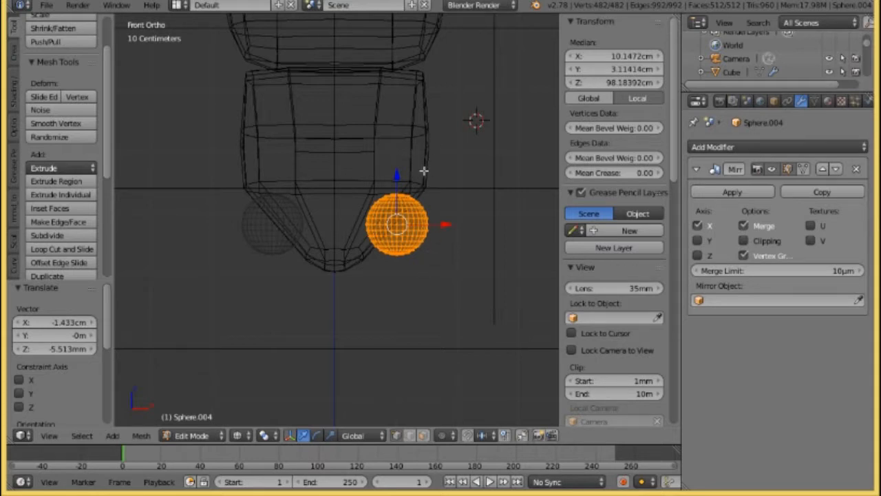
scroll(423, 171, down, 3)
shift+middle_drag(394, 284, 381, 196)
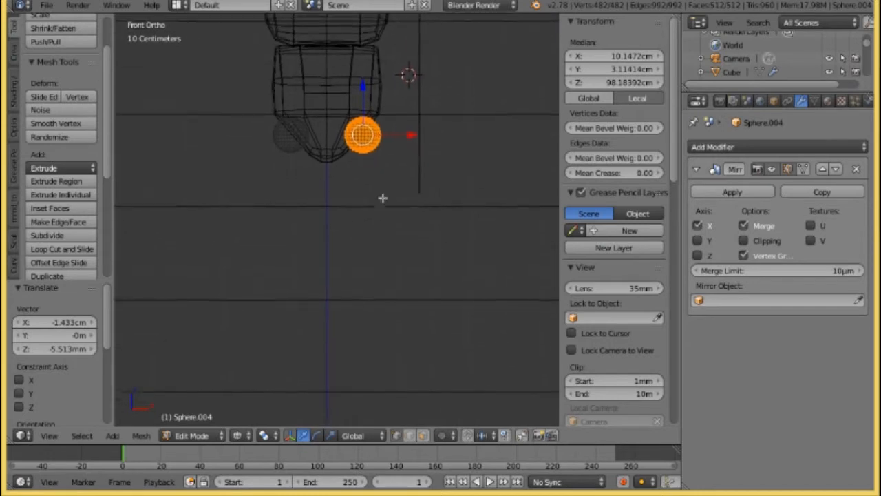
click(113, 435)
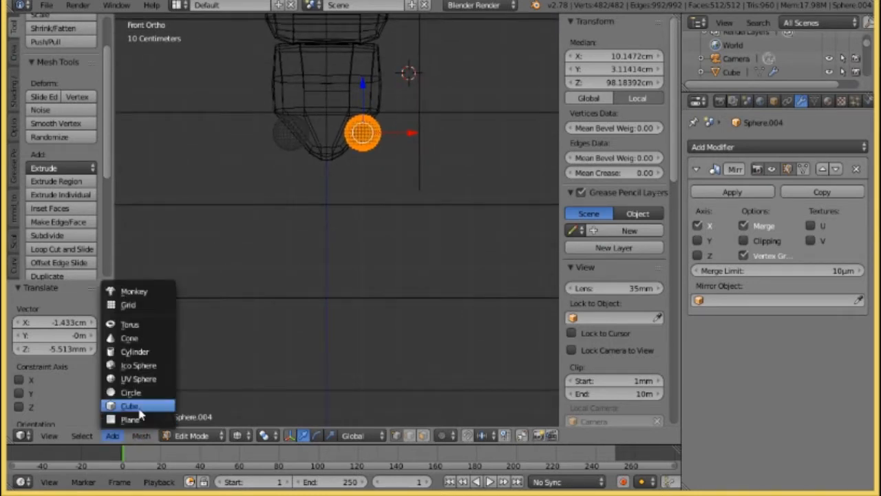
click(142, 351)
scroll(345, 300, down, 5)
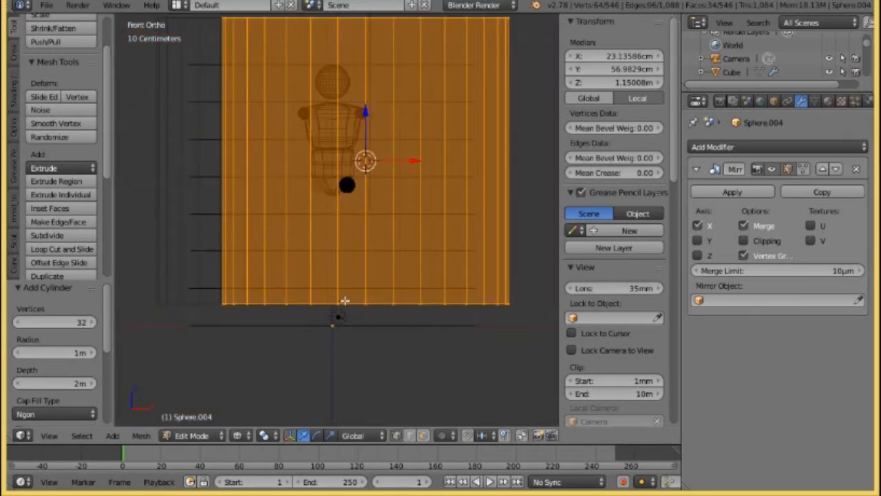
click(142, 436)
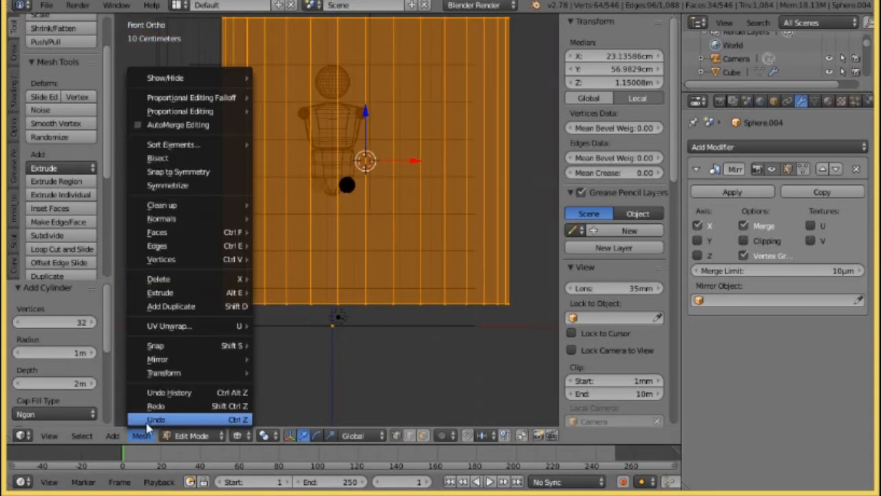
click(153, 420)
- Return to Object Mode, add a separate cylinder mesh and clear its location so it sits at the world origin
click(192, 435)
click(190, 416)
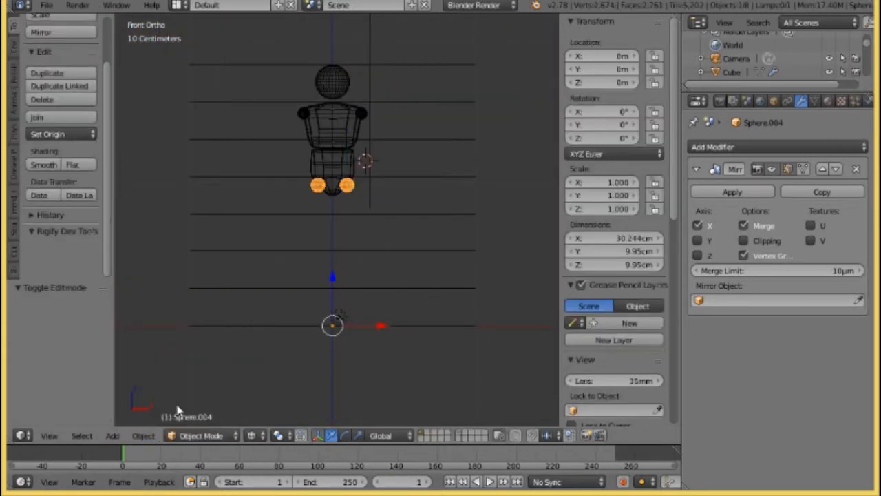
click(112, 435)
mouse_move(135, 419)
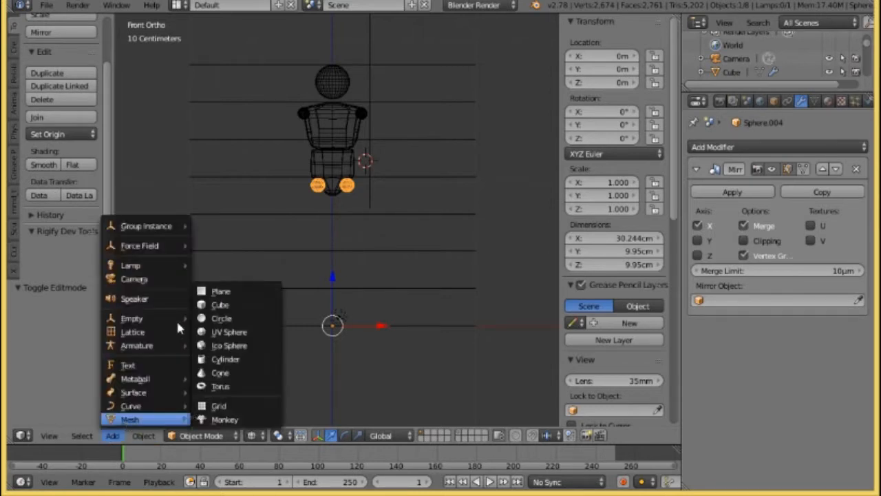
click(226, 359)
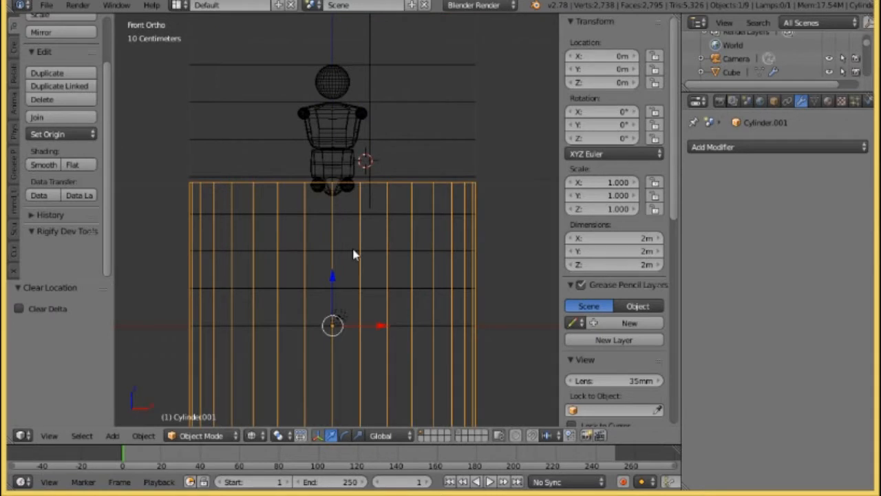
key(s)
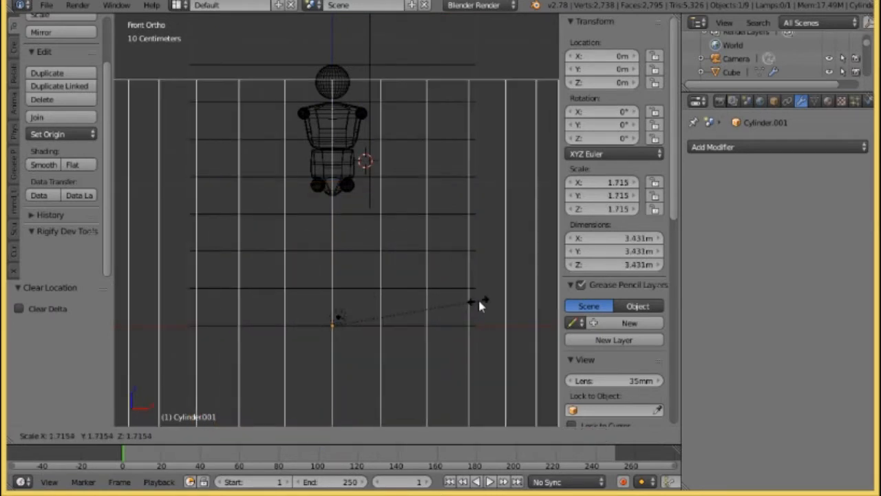
right_click(478, 297)
- In Edit Mode, scale the cylinder mesh to about 0.176 and move it about 23.55 cm in X and 58.07 cm in Z
click(201, 435)
click(206, 404)
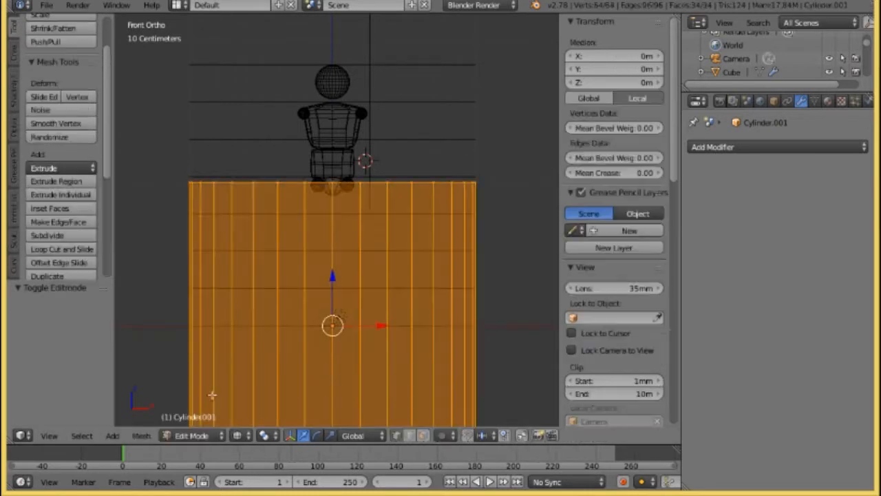
key(s)
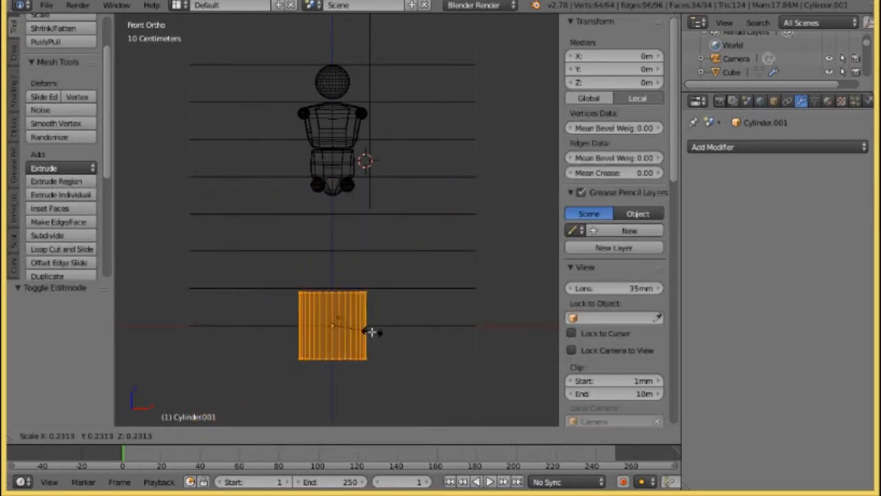
click(364, 335)
scroll(383, 336, up, 4)
key(g)
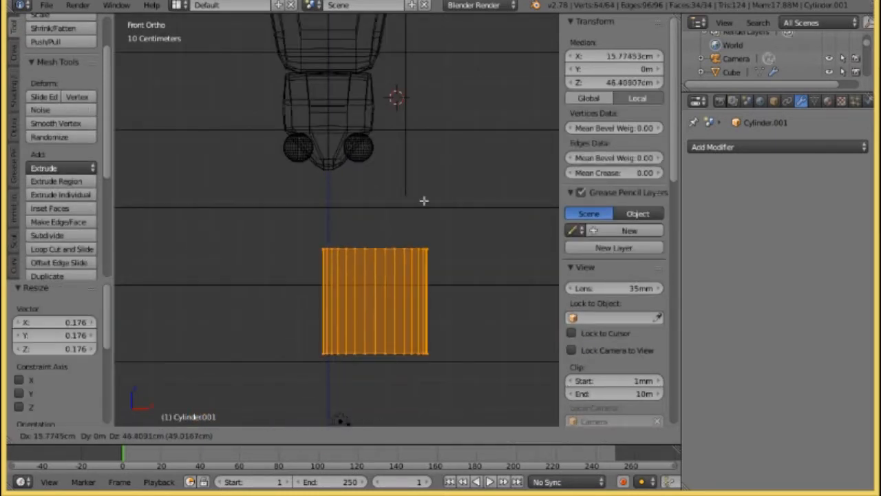
click(443, 171)
- Scale the cylinder mesh by about 0.546 and move it about -9.83 cm in X and 11.66 cm in Z below the hip sphere
key(s)
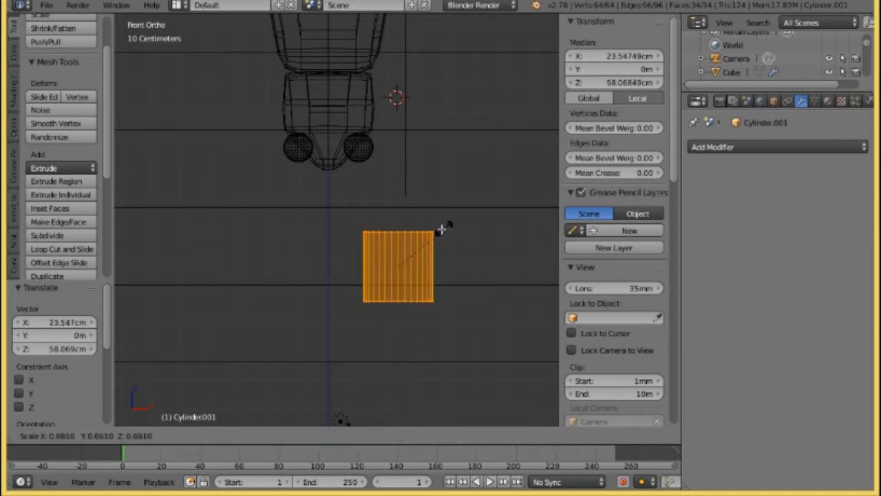
click(436, 232)
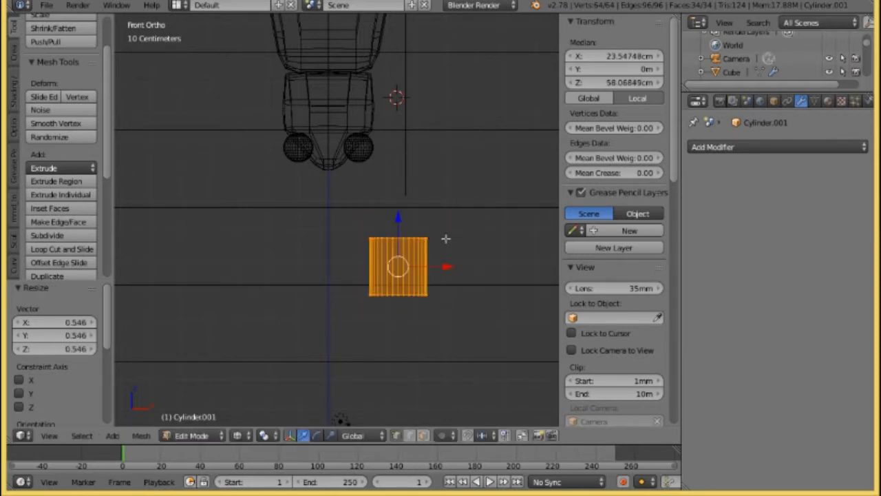
key(g)
click(416, 203)
- Shrink the cylinder mesh by a further factor of about 0.619 and return to Object Mode
scroll(426, 224, up, 3)
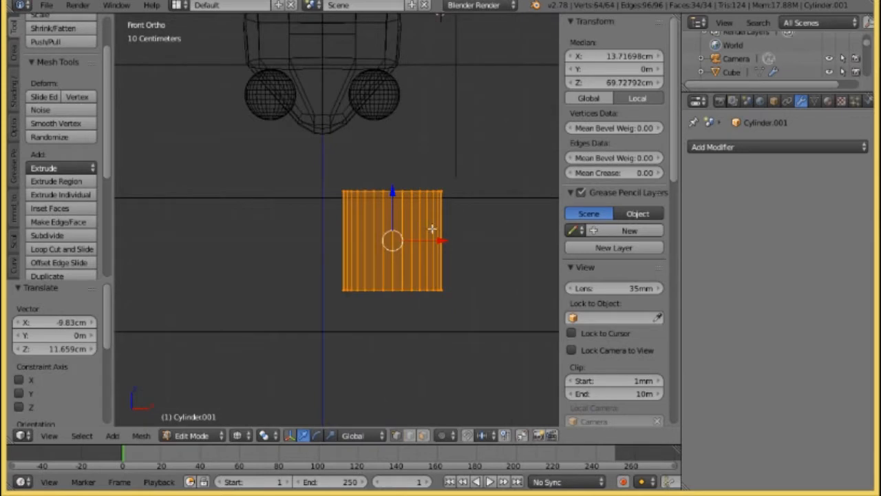
key(s)
click(418, 236)
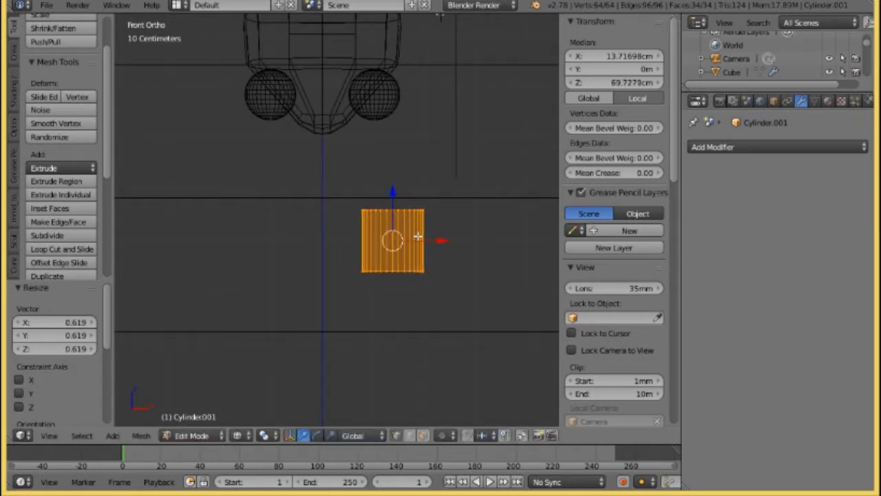
scroll(418, 236, down, 2)
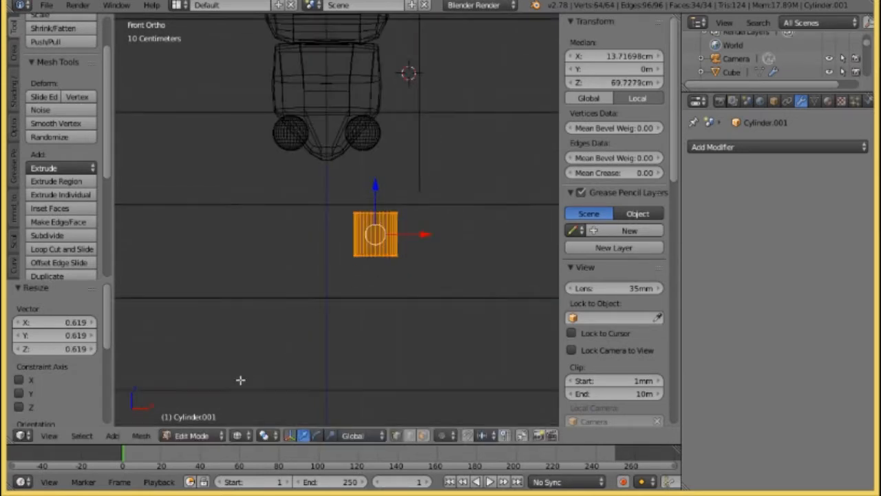
click(191, 435)
click(198, 419)
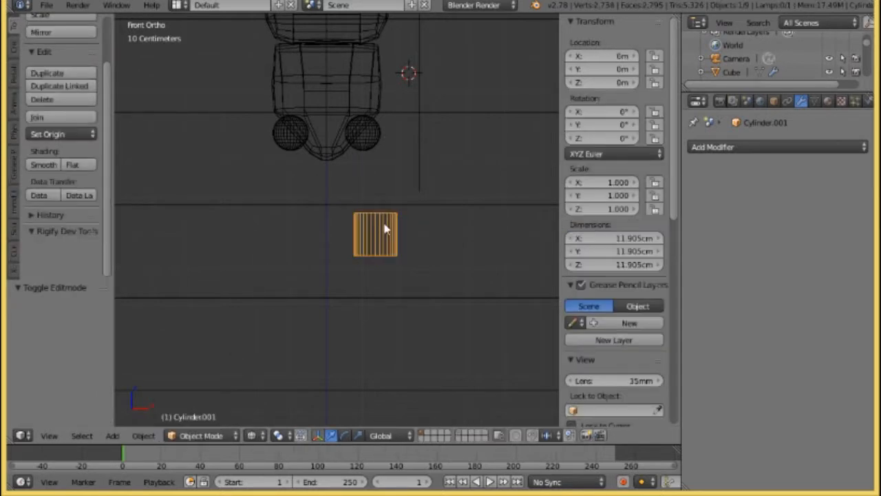
- Duplicate the hip spheres in place and, in Edit Mode, move the copy's mesh about -41.15 cm along Z to knee height
right_click(370, 141)
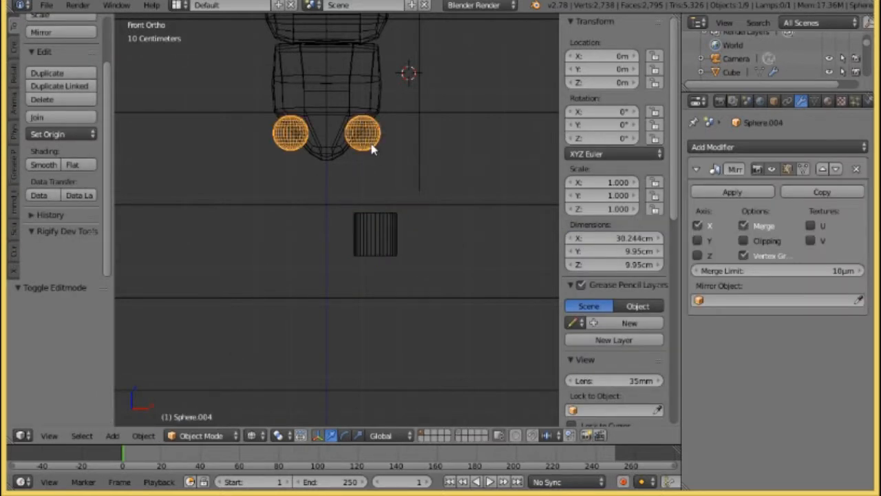
key(shift+d)
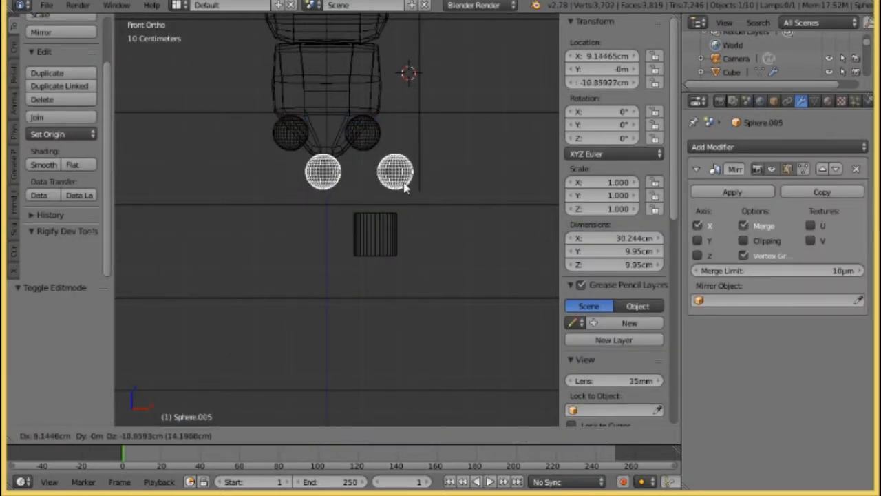
key(Escape)
click(201, 436)
click(198, 404)
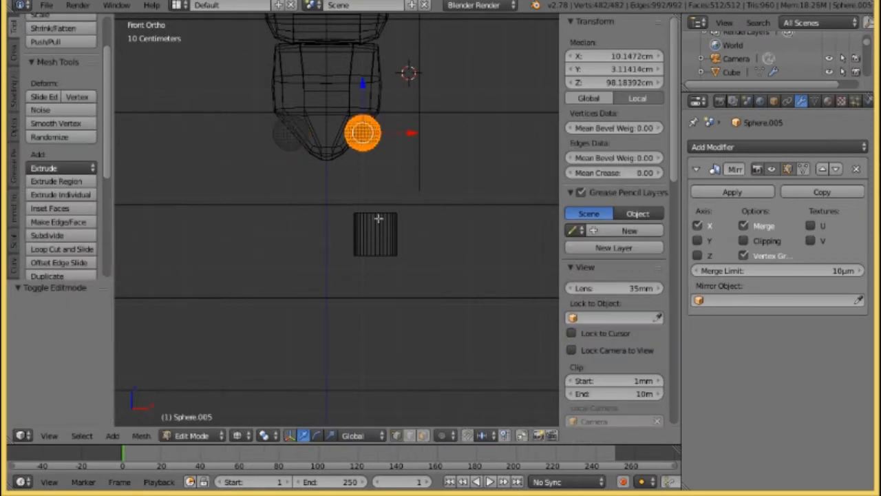
key(g)
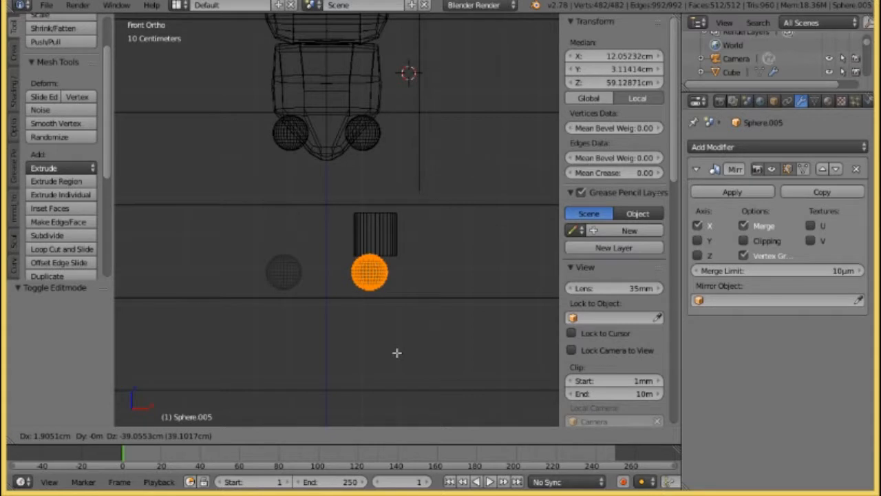
key(z)
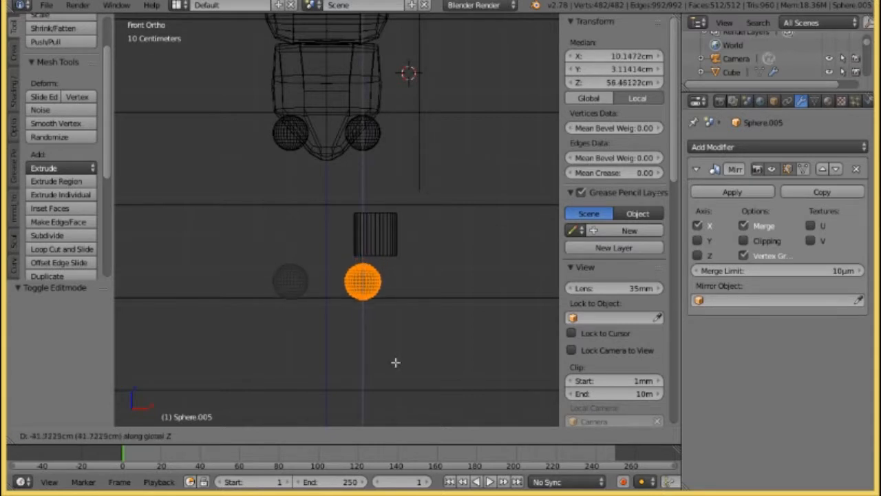
click(395, 361)
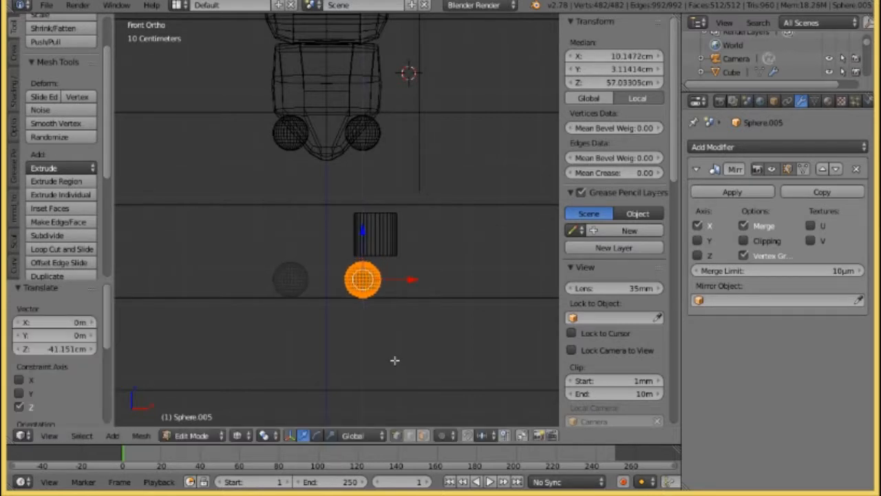
- Scale the knee sphere mesh by about 0.732, lower it about 1.14 cm along Z, and return to Object Mode
key(s)
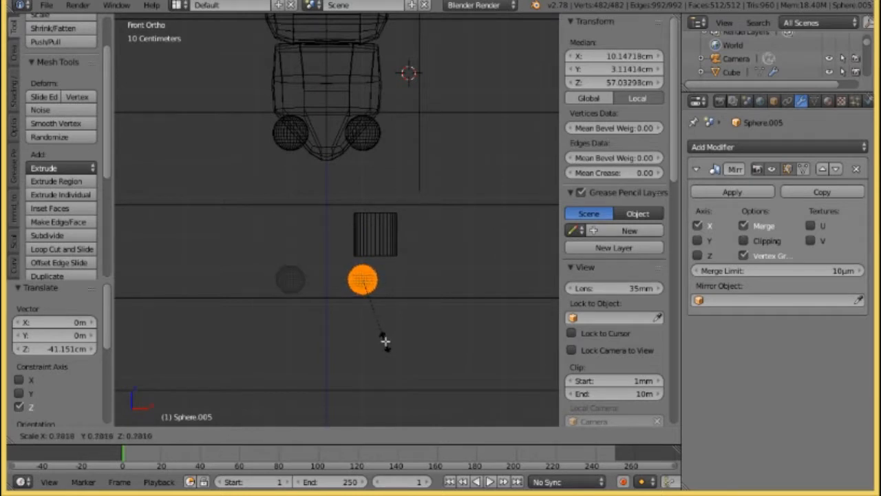
click(384, 339)
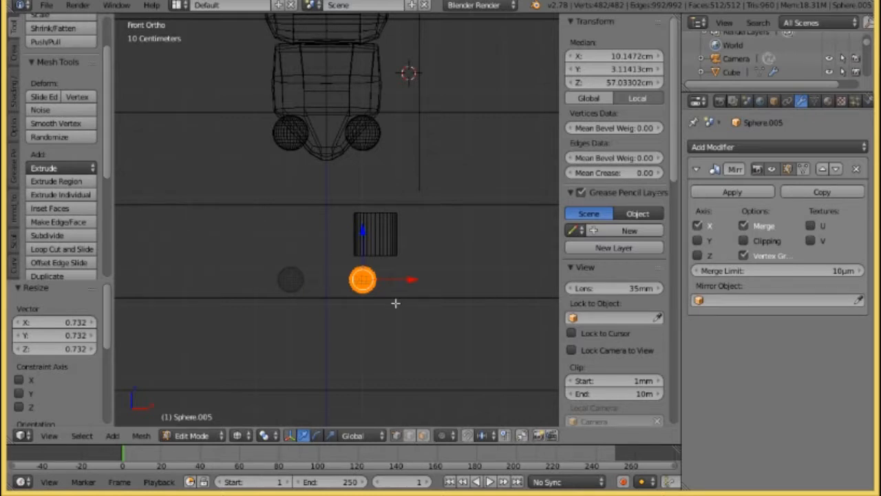
key(g)
key(z)
click(393, 307)
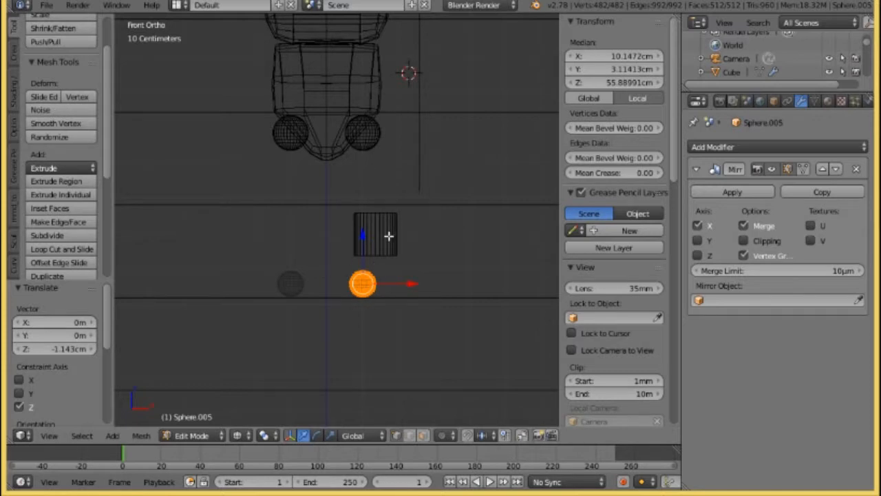
click(194, 436)
click(194, 435)
click(197, 419)
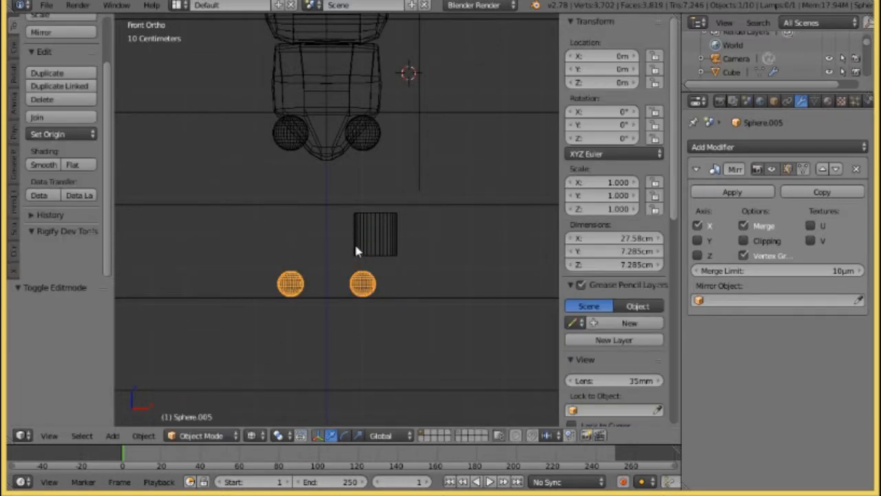
- Select the cylinder and, in Edit Mode, move its mesh about -3.09 cm in X and 3.86 cm in Z between the hip and knee spheres
right_click(391, 219)
click(196, 435)
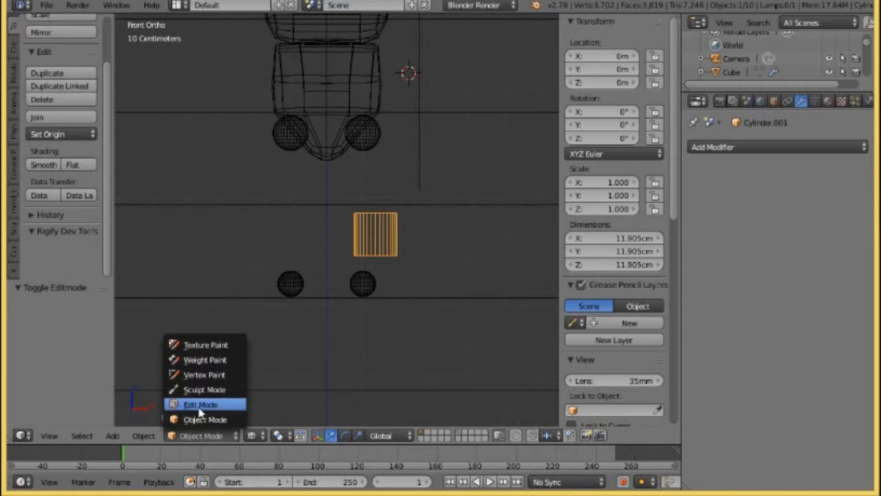
click(202, 413)
scroll(413, 231, up, 3)
shift+middle_drag(413, 230, 353, 258)
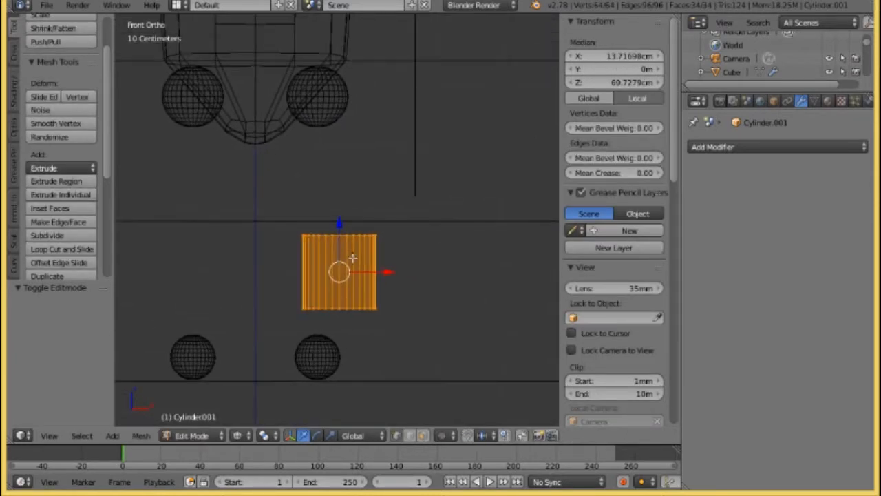
key(g)
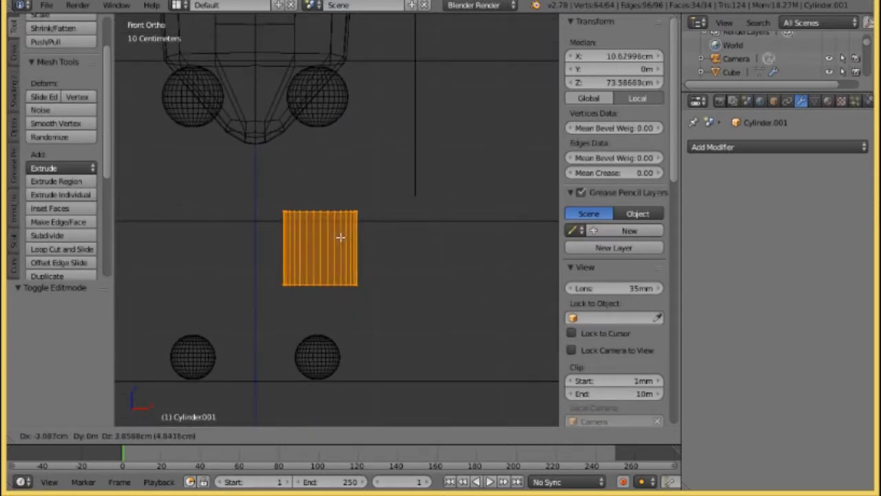
click(337, 237)
- Select only the cylinder's upper edge loop and move it about 19.74 cm up along Z into the hip sphere
key(a)
alt+right_click(282, 209)
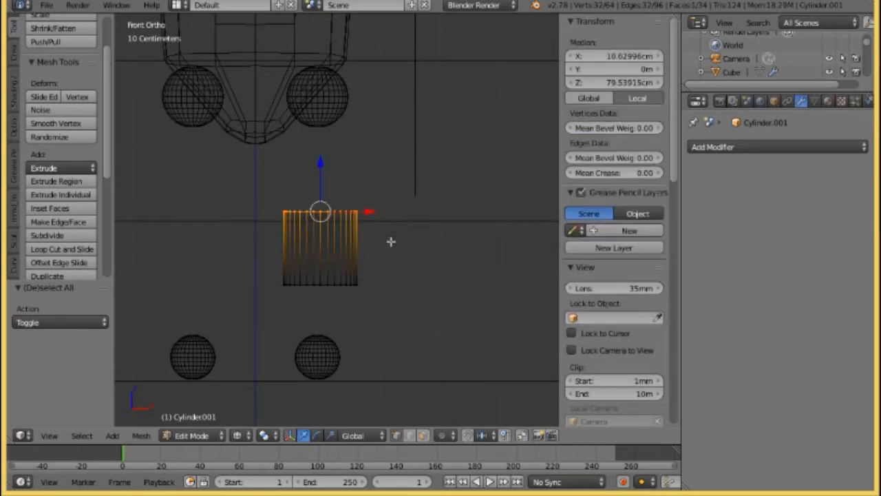
key(e)
key(z)
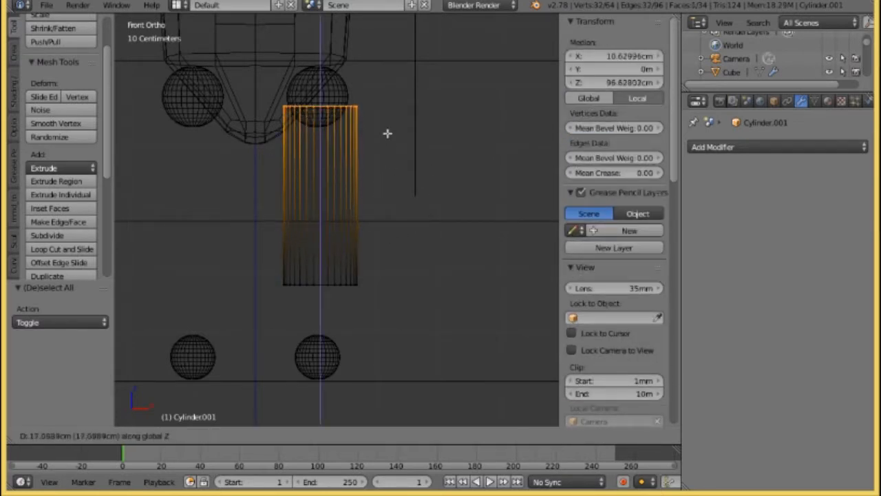
click(384, 121)
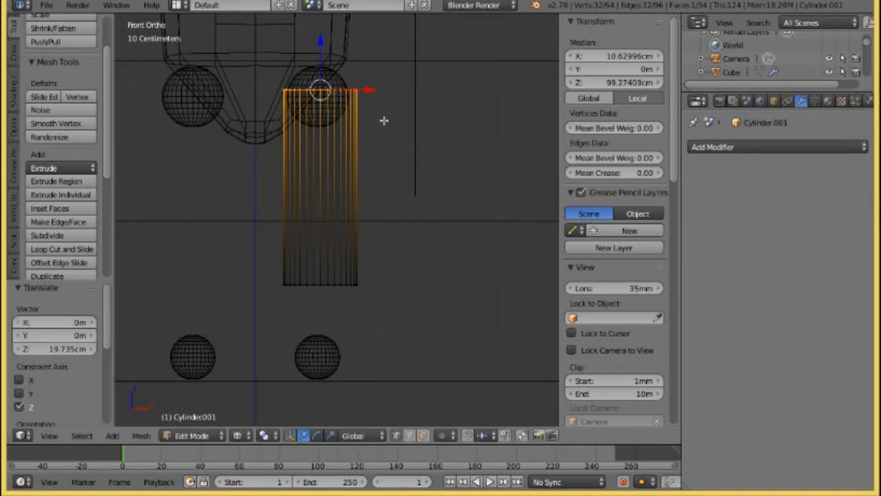
- Scale the cylinder's upper loop by about 0.917 and shift it about -7.7 mm in X and 4.4 mm in Z
key(g)
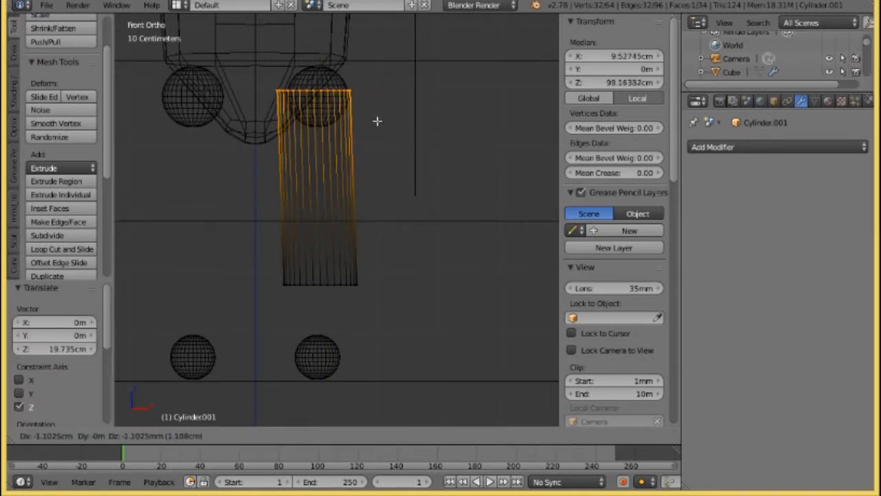
key(Escape)
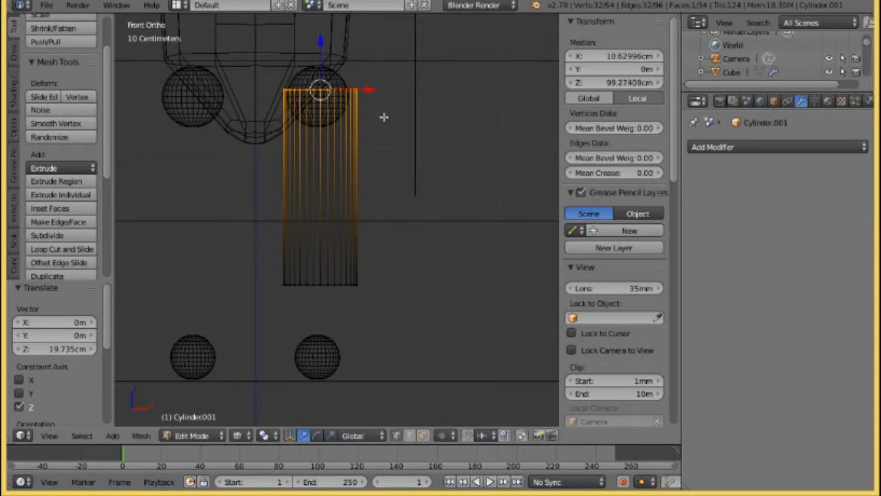
key(s)
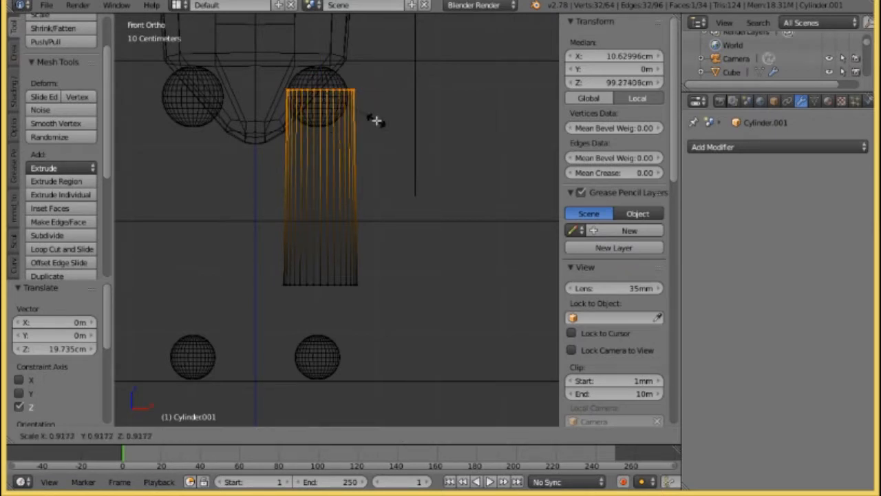
click(376, 120)
key(g)
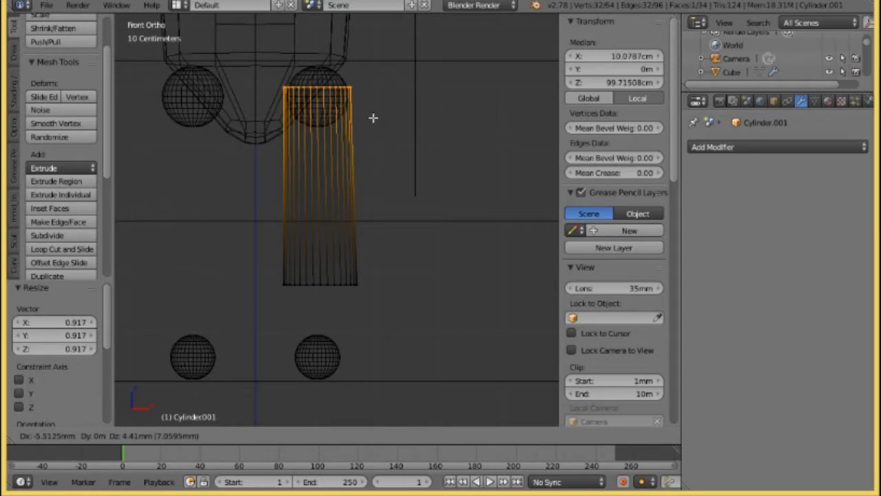
click(371, 118)
- Select only the cylinder's lower loop and move it about -4.4 mm in X and -11.91 cm in Z to the knee sphere
shift+middle_drag(285, 290, 278, 240)
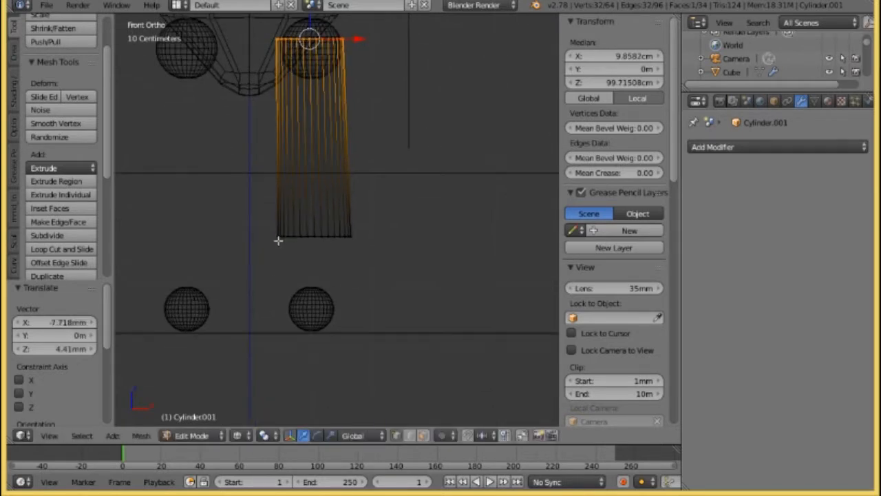
key(a)
key(c)
drag(281, 239, 411, 234)
right_click(412, 234)
key(g)
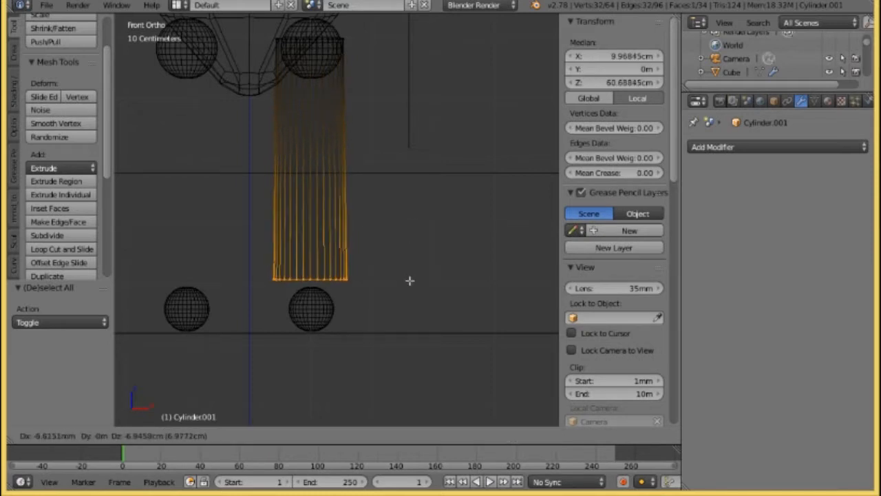
click(409, 308)
- Taper the upper leg by scaling its lower loop by about 0.637, and return to Object Mode
key(s)
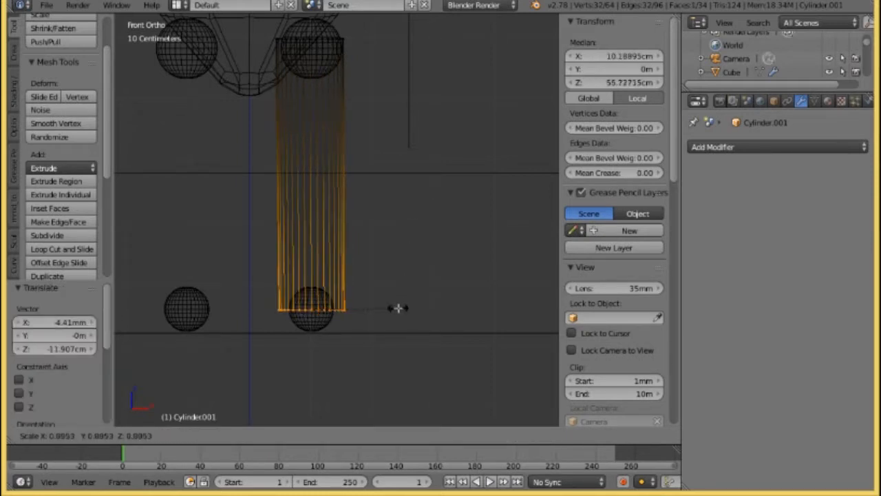
click(373, 307)
scroll(369, 252, down, 3)
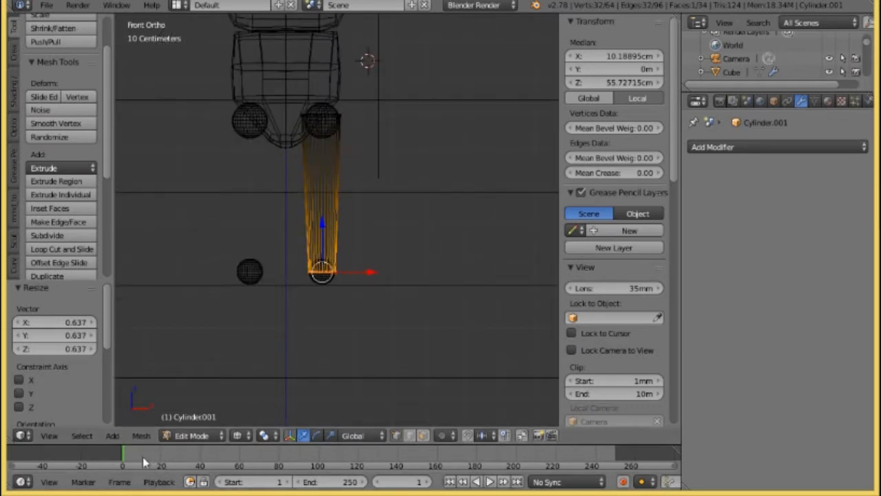
click(185, 435)
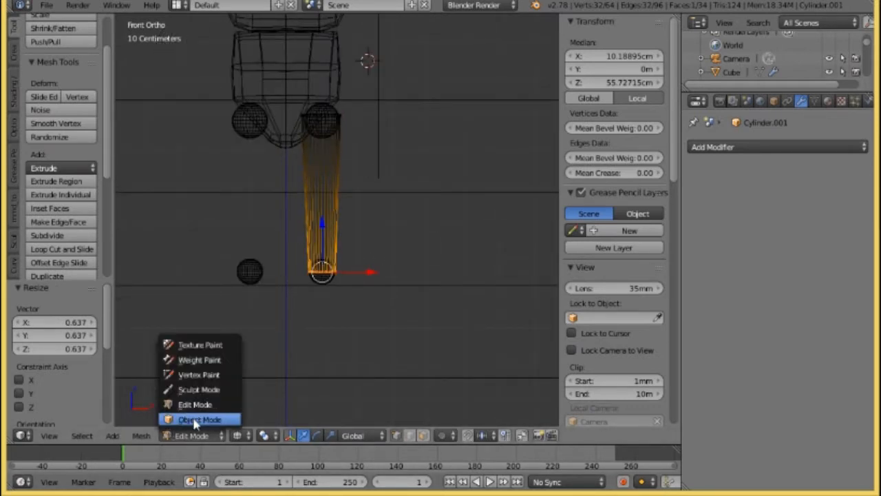
click(199, 424)
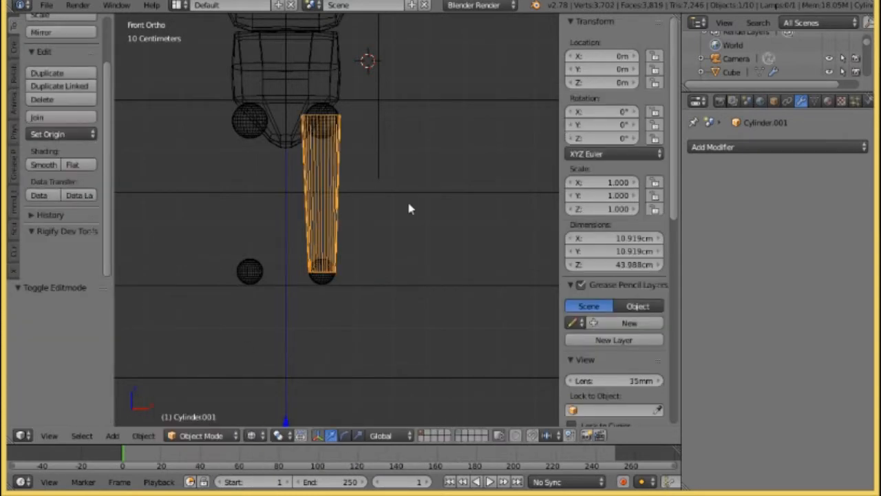
- In the right side view, select the hip spheres and move their mesh about -3.31 cm along Y in Edit Mode
middle_drag(408, 201, 259, 230)
key(KP_3)
scroll(282, 237, up, 3)
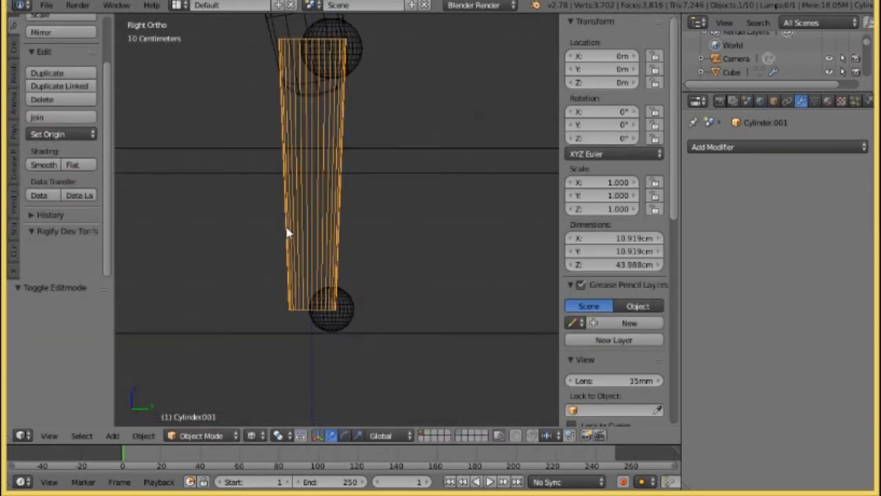
scroll(286, 228, down, 1)
shift+middle_drag(316, 115, 332, 204)
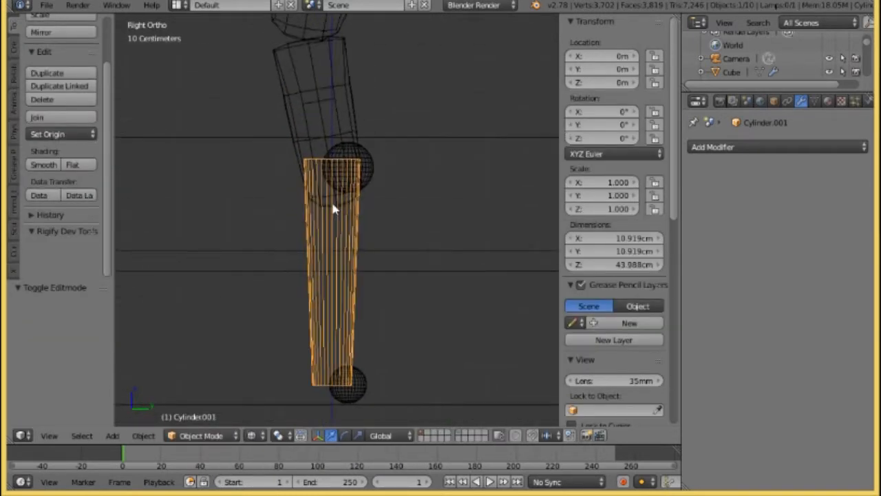
right_click(365, 154)
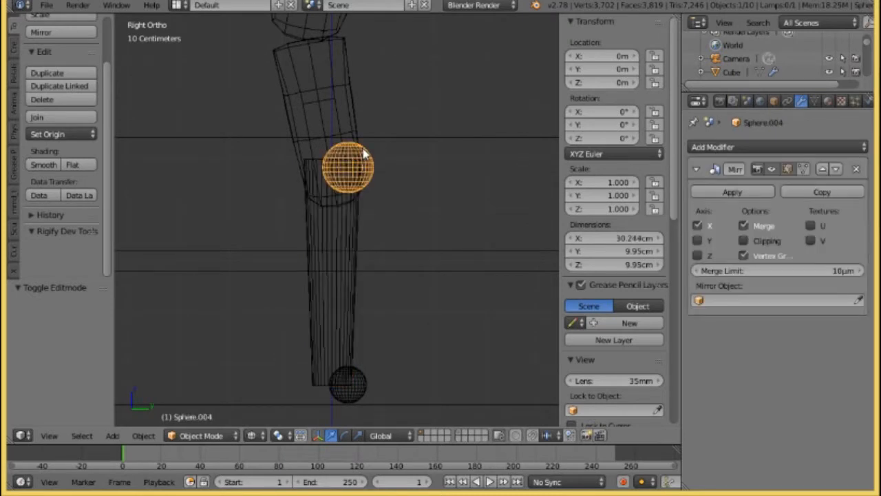
key(g)
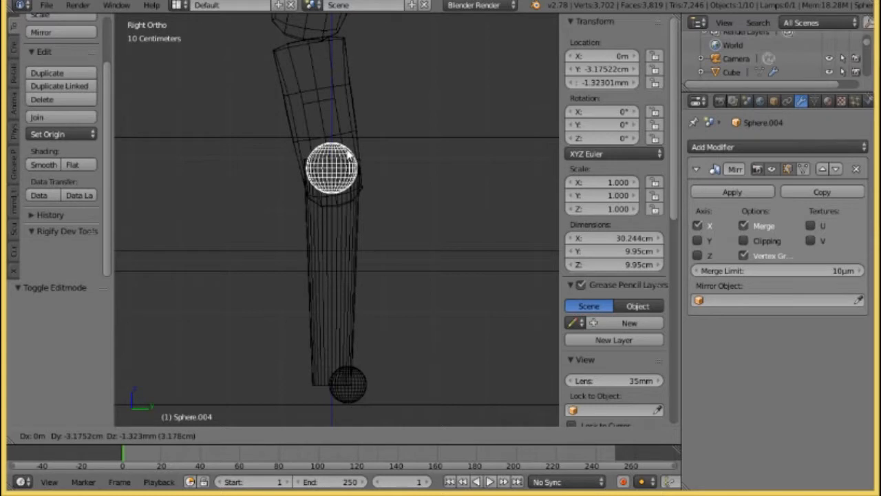
click(350, 156)
click(192, 435)
click(203, 417)
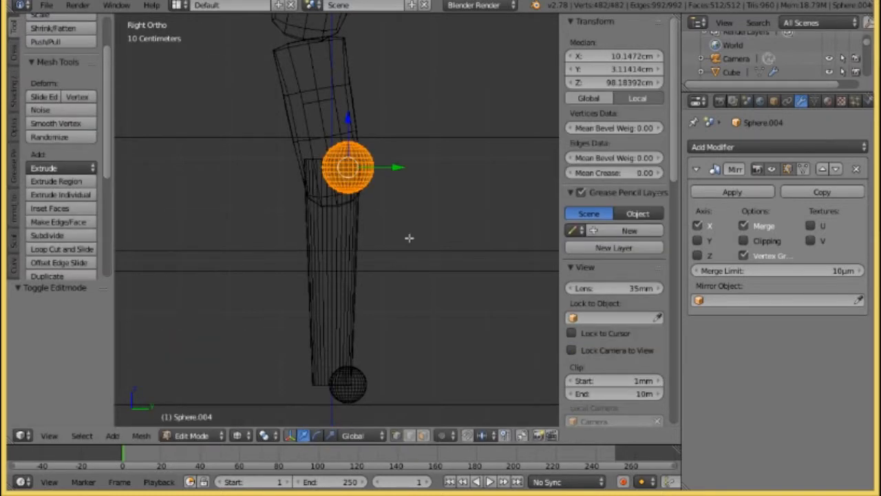
key(g)
key(y)
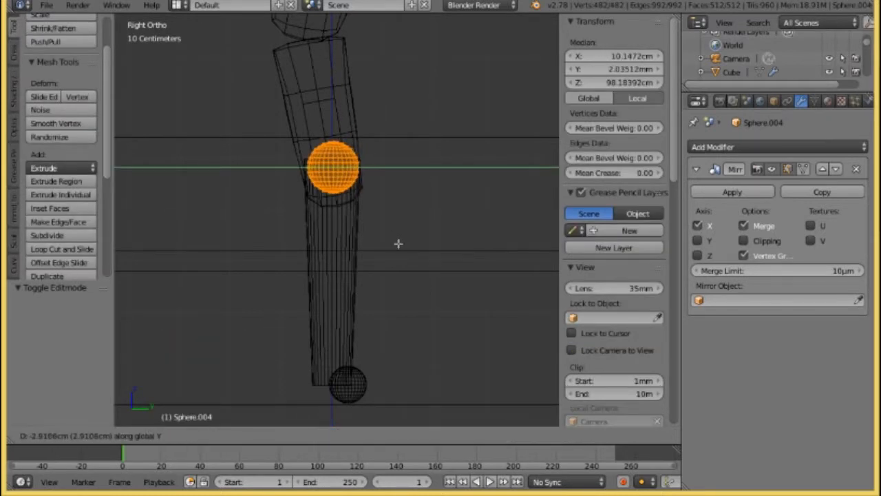
click(397, 244)
- Leave the hip mesh, move the knee sphere's mesh about -6.48 cm along Y in Edit Mode, and return to Object Mode
shift+middle_drag(362, 289, 385, 216)
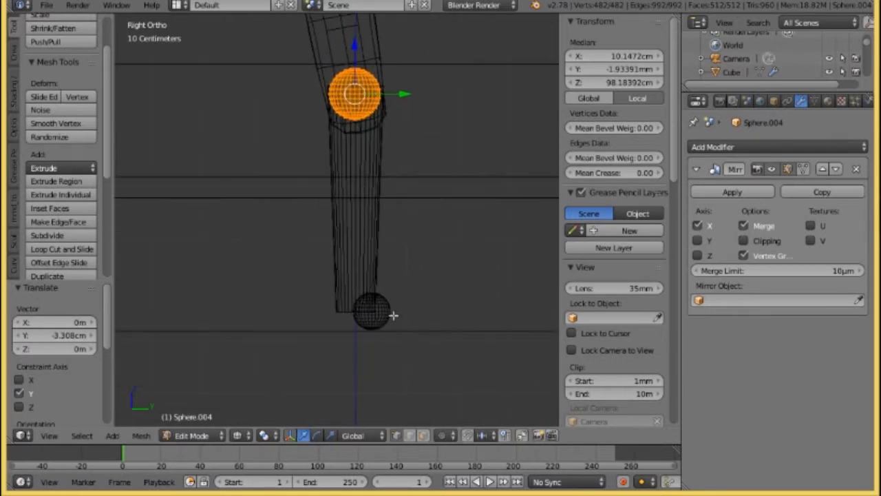
key(a)
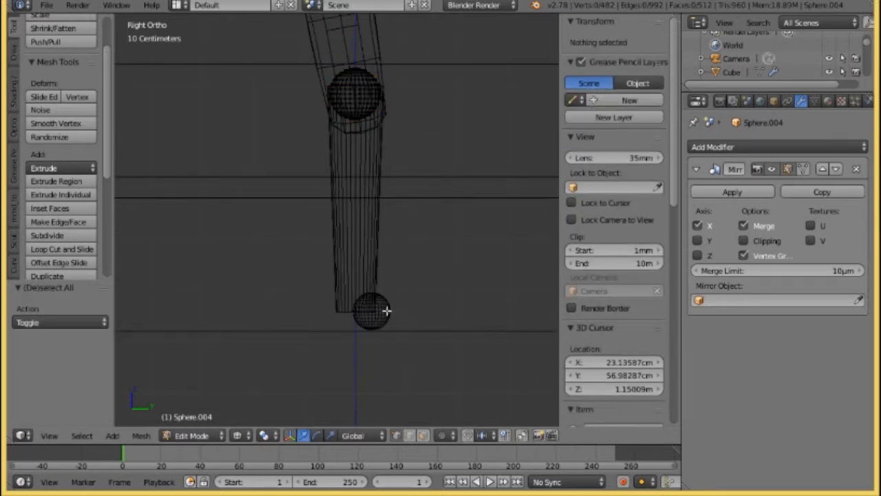
click(192, 435)
click(196, 418)
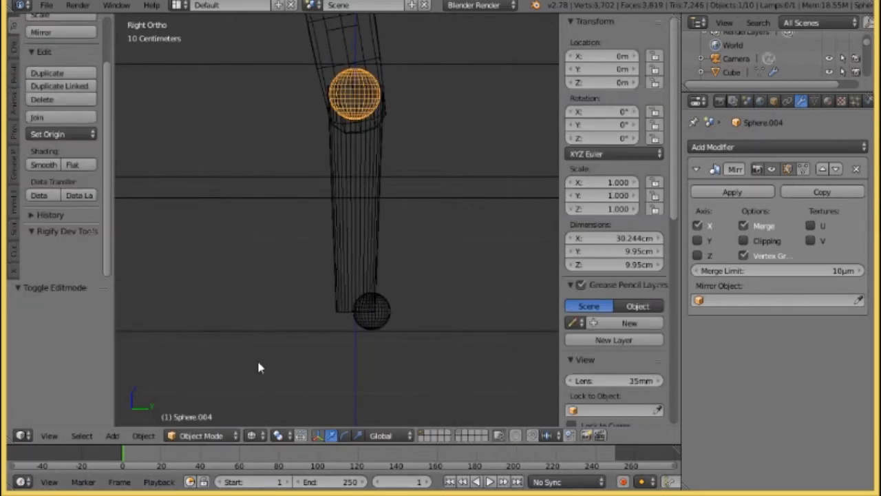
right_click(383, 318)
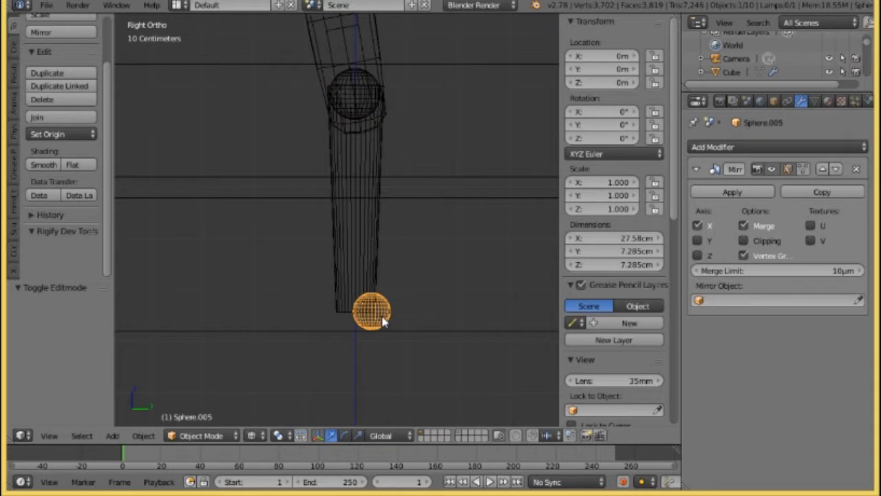
click(230, 436)
click(220, 409)
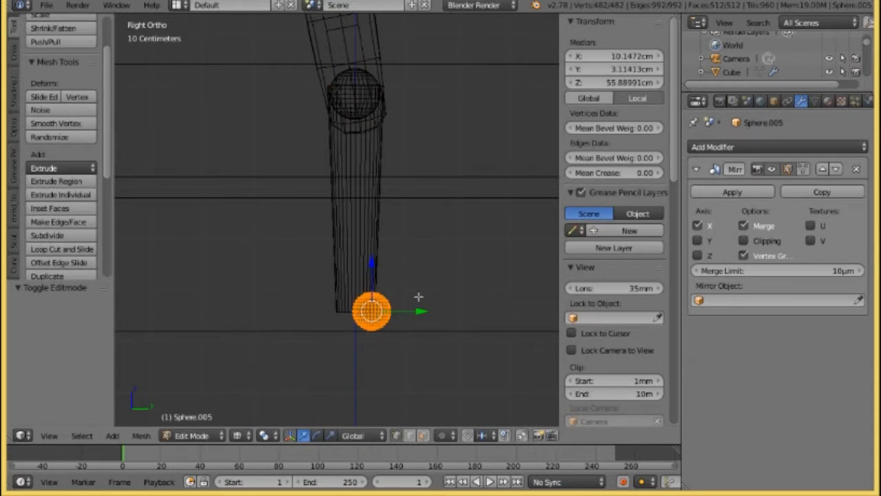
key(g)
key(y)
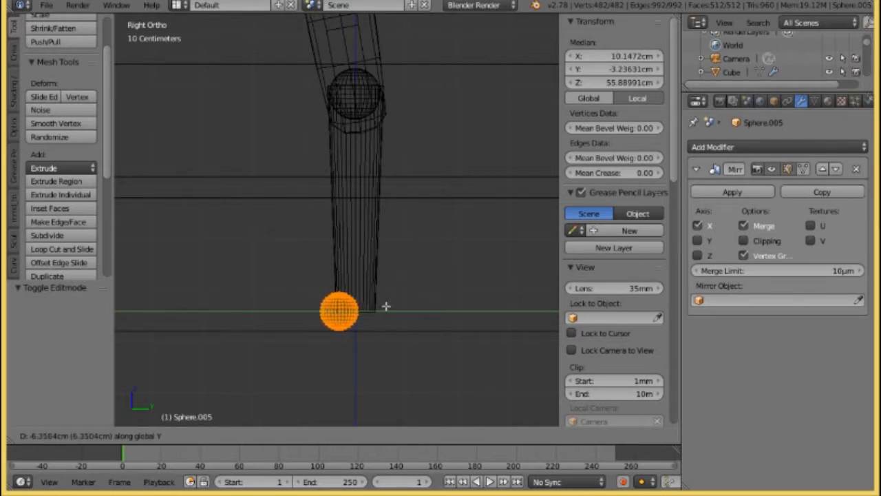
click(386, 307)
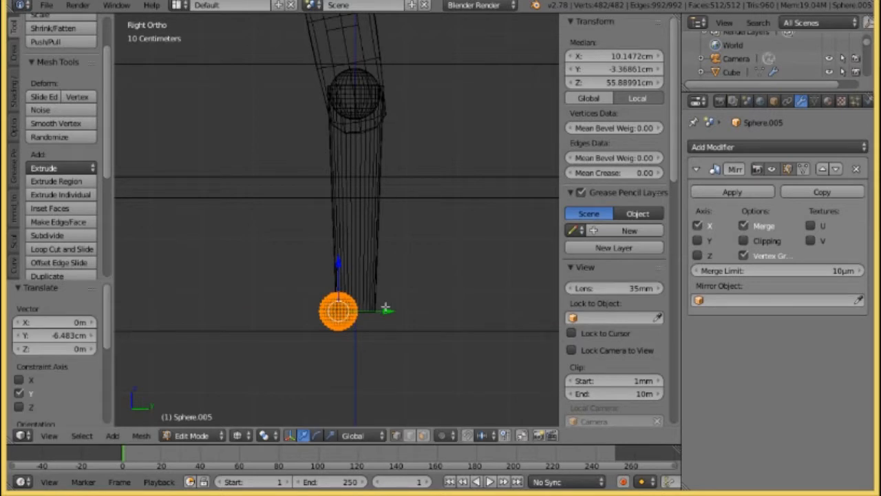
click(180, 434)
click(181, 422)
- Edit the upper-leg cylinder and move its lower loop about -3.57 cm in Y and -1.3 mm in Z onto the knee sphere
right_click(335, 251)
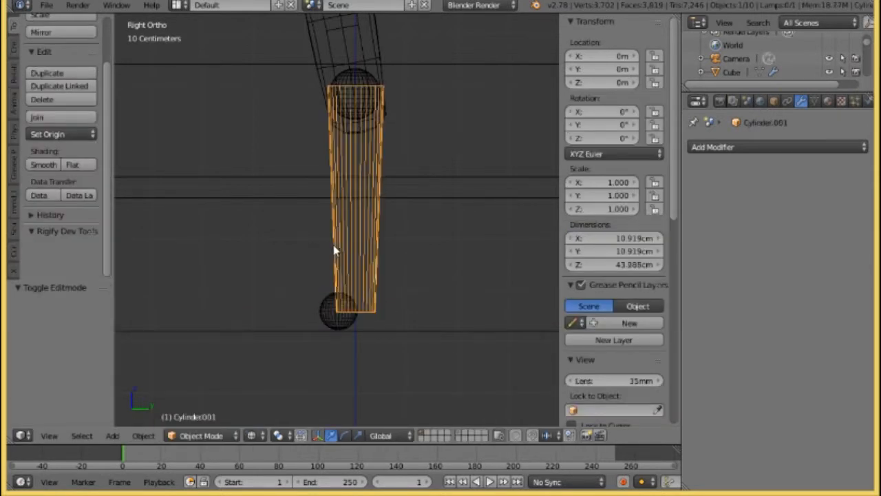
click(201, 435)
click(194, 405)
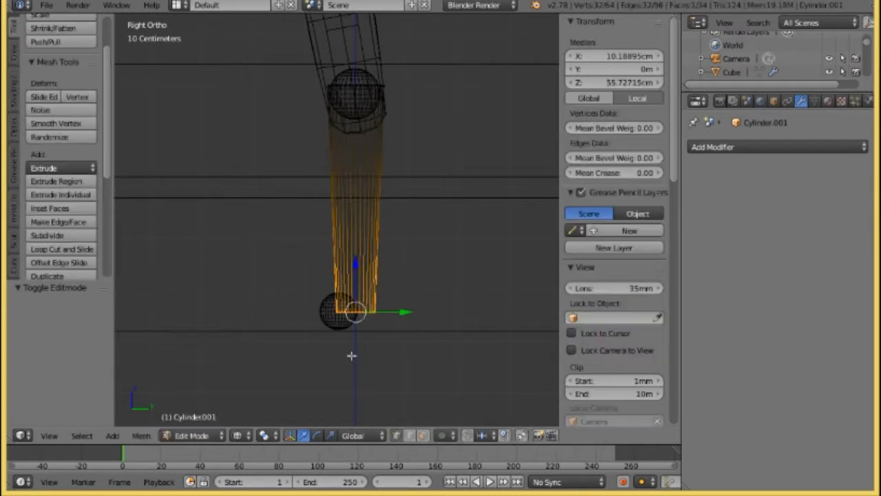
key(g)
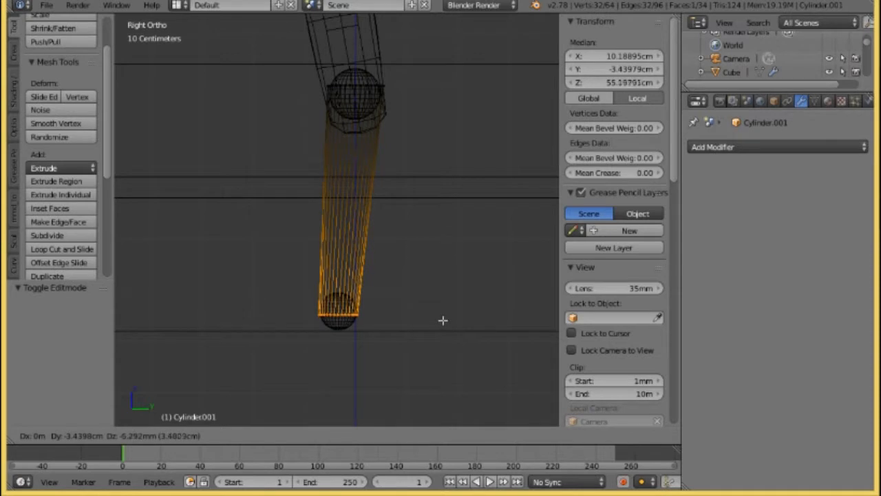
click(442, 318)
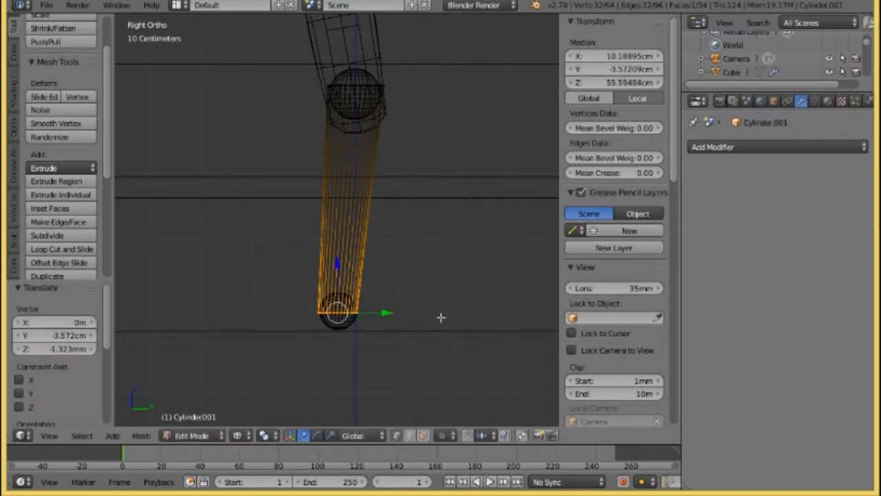
- Return to Object Mode in the front view and add a Mirror modifier to the upper-leg cylinder
scroll(441, 317, down, 4)
middle_drag(278, 317, 459, 311)
key(KP_1)
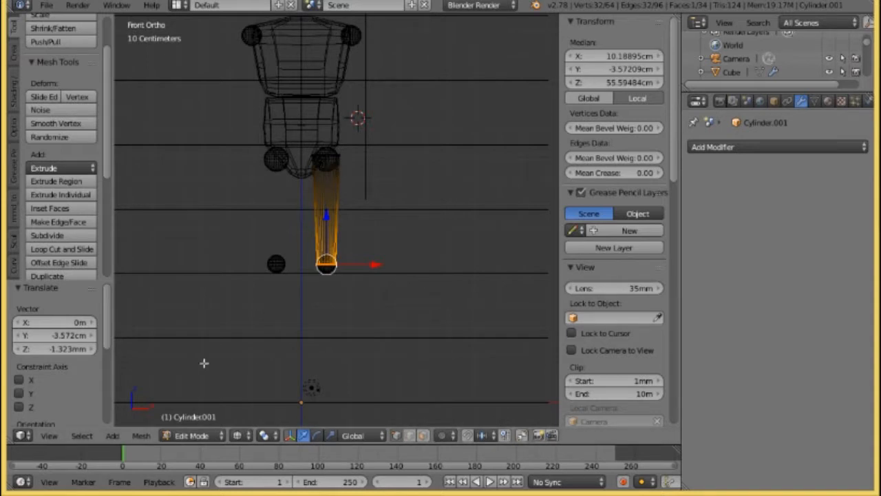
click(193, 435)
click(199, 418)
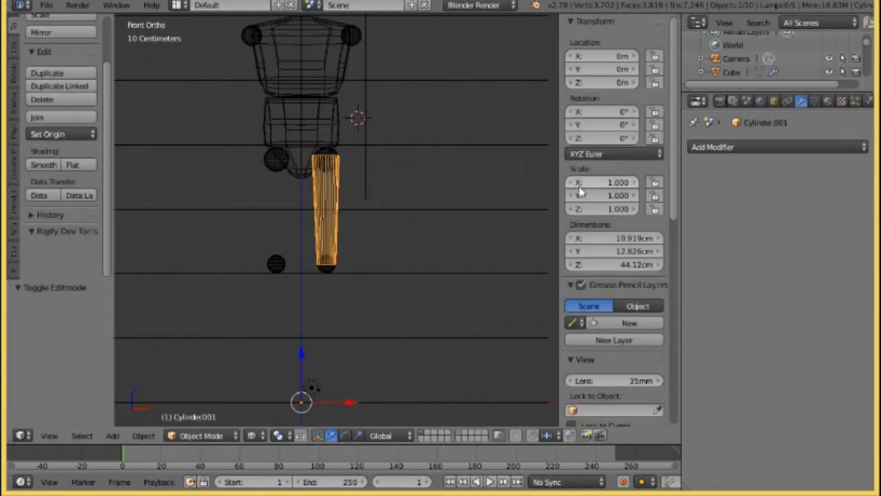
click(716, 147)
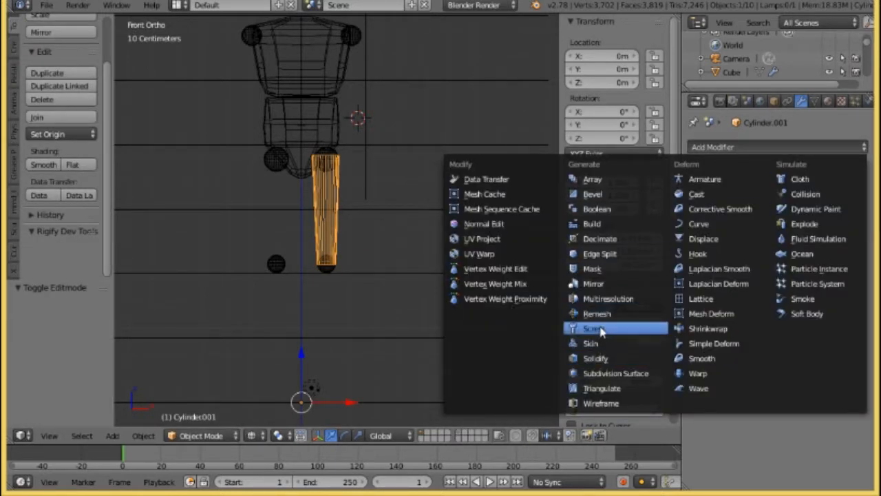
click(599, 285)
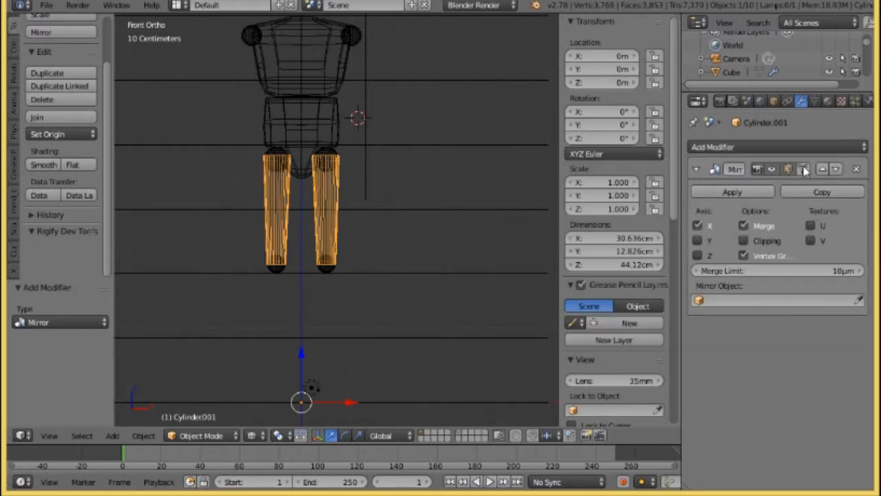
- Examine the upper leg's fit against the hip and knee spheres in the right side view
middle_drag(409, 196, 245, 200)
key(KP_3)
key(KP_Decimal)
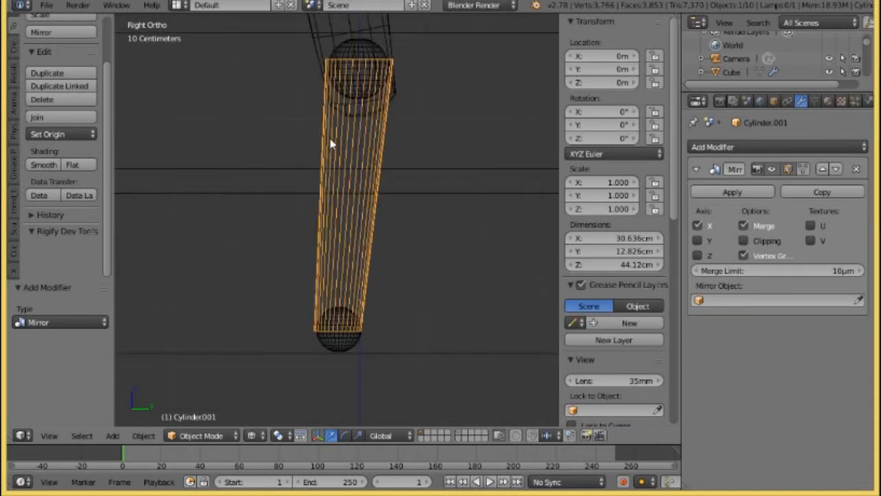
shift+middle_drag(333, 135, 335, 169)
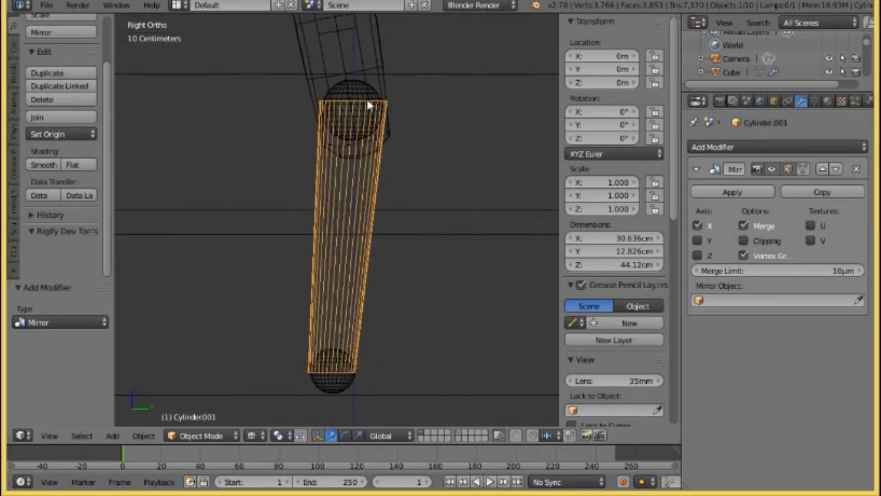
scroll(367, 104, down, 3)
scroll(357, 114, down, 2)
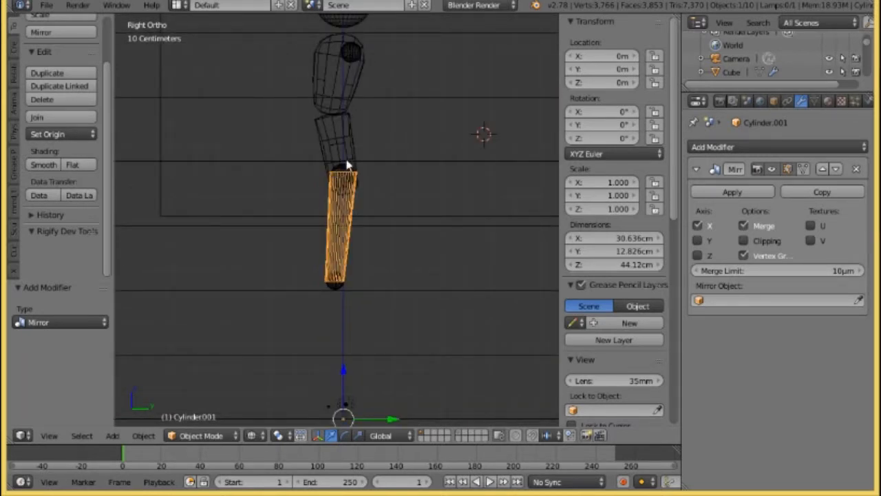
scroll(346, 165, down, 1)
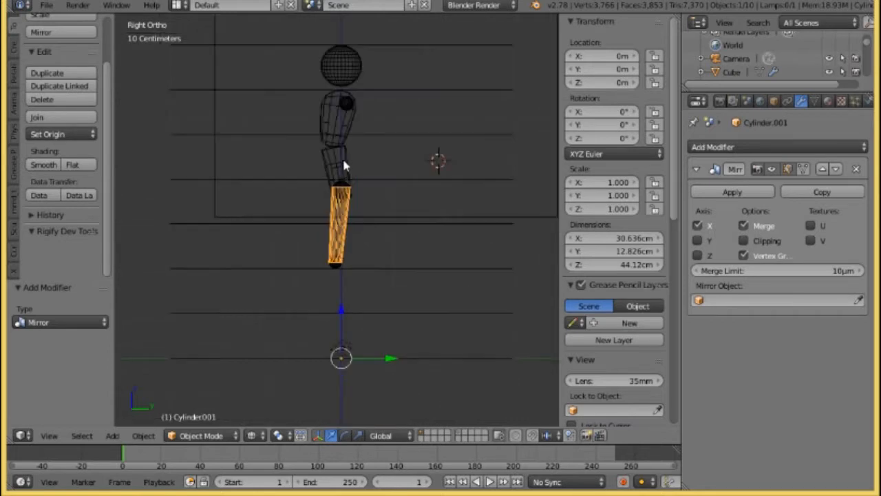
middle_drag(346, 165, 326, 206)
key(KP_3)
- Edit the upper-leg cylinder, move its upper loop about -9.19 mm in Y and -0.92 mm in Z, and return to Object Mode
scroll(321, 183, up, 6)
click(193, 435)
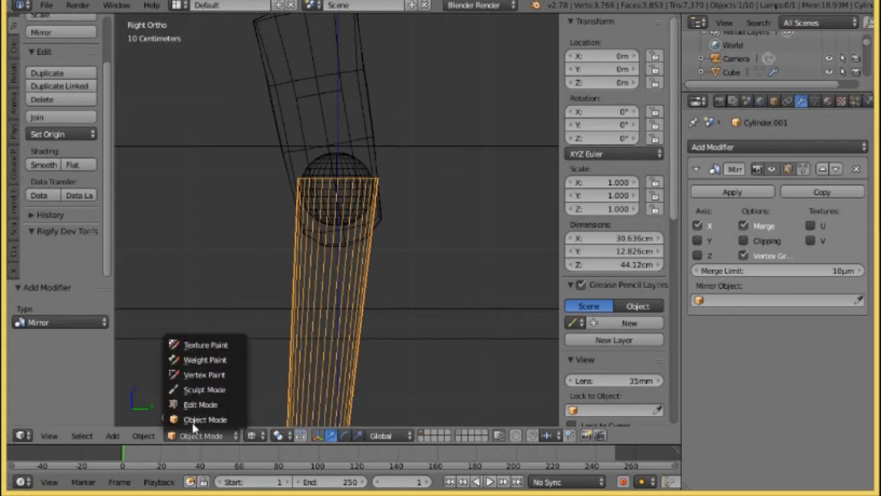
click(192, 406)
key(c)
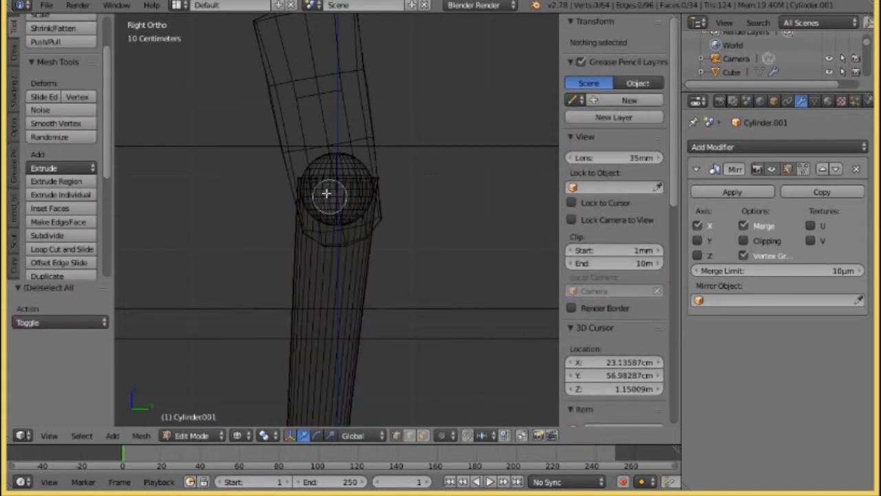
drag(305, 179, 387, 177)
right_click(450, 206)
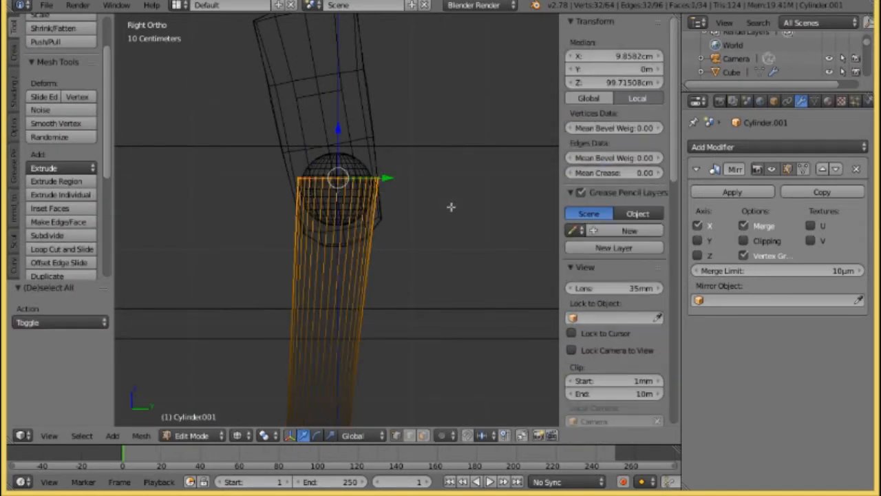
key(g)
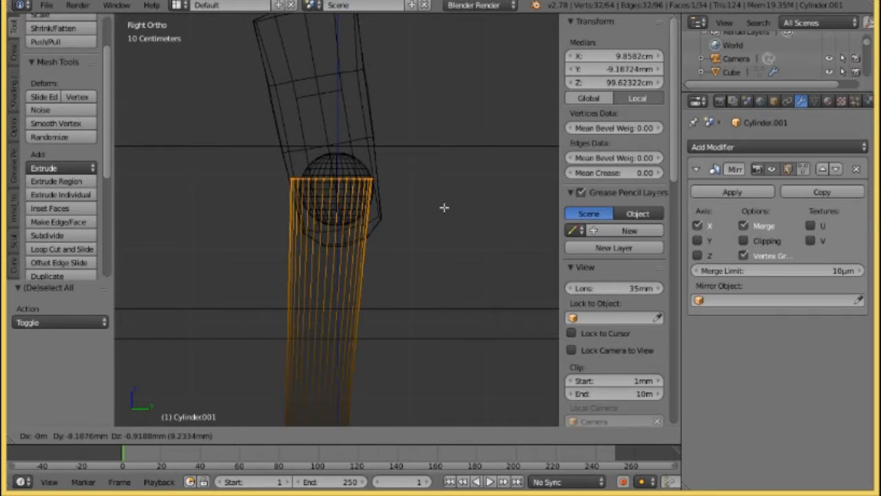
click(444, 207)
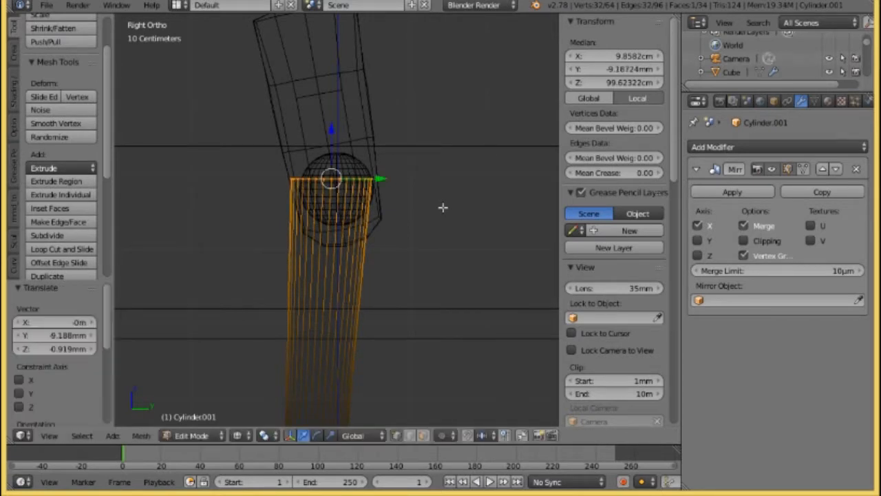
click(193, 435)
click(196, 417)
- Duplicate the upper legs with their hip and knee spheres in place, move the copies to layer 11 and display that layer
scroll(333, 276, down, 3)
mouse_move(316, 275)
middle_down()
mouse_move(333, 276)
mouse_move(292, 270)
mouse_move(299, 277)
middle_up()
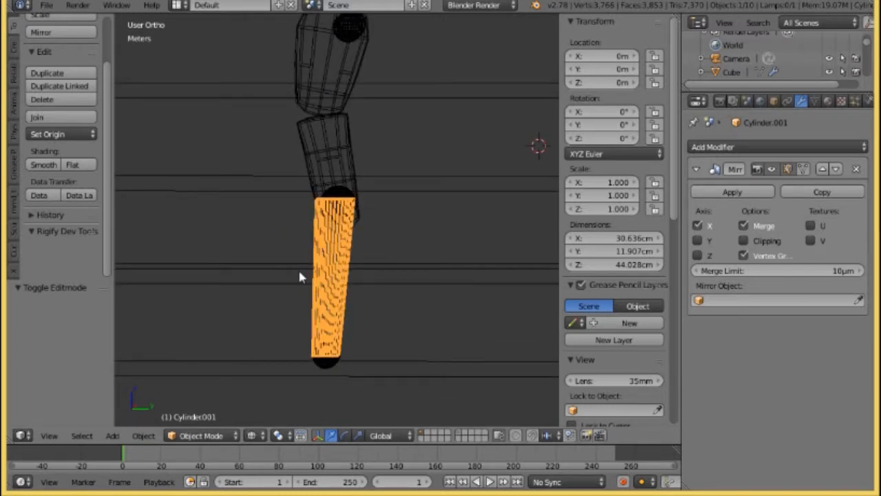
key(KP_3)
scroll(317, 277, down, 3)
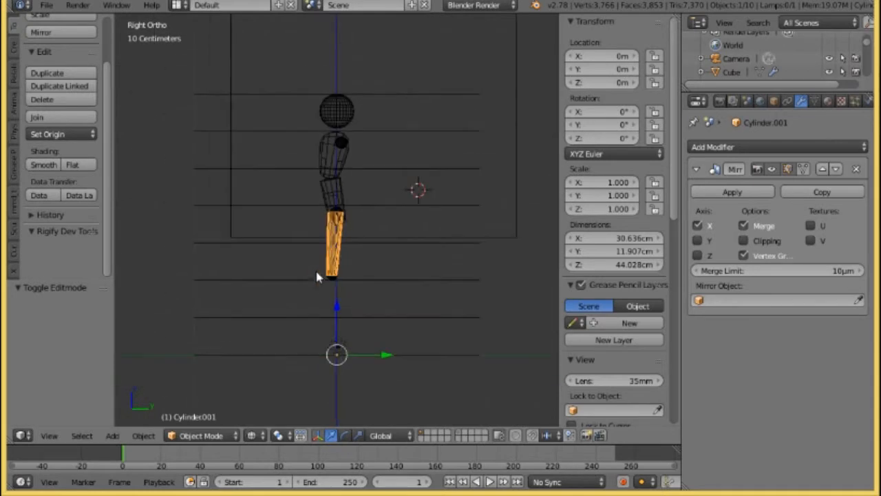
key(KP_1)
scroll(417, 295, up, 3)
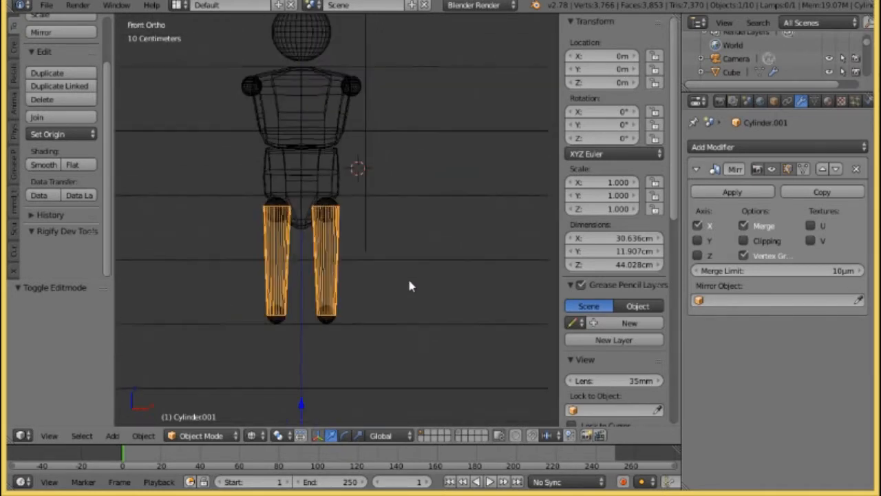
shift+right_click(332, 201)
shift+right_click(334, 202)
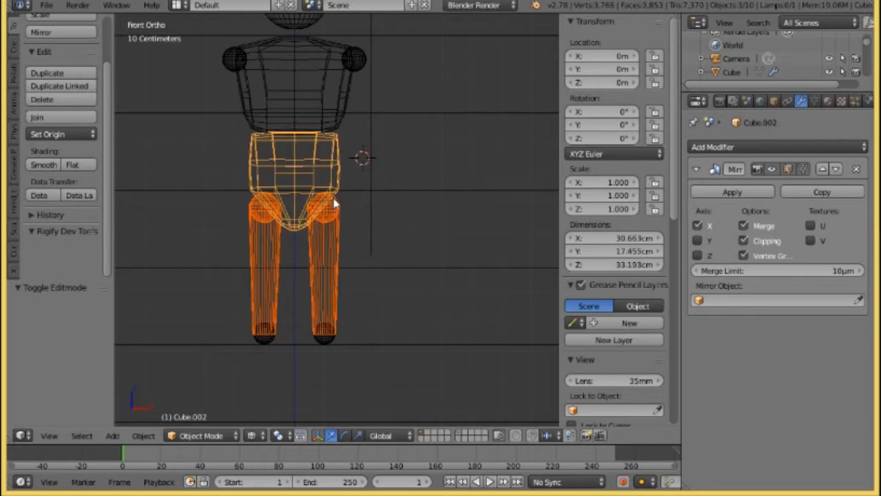
shift+scroll(329, 290, up, 1)
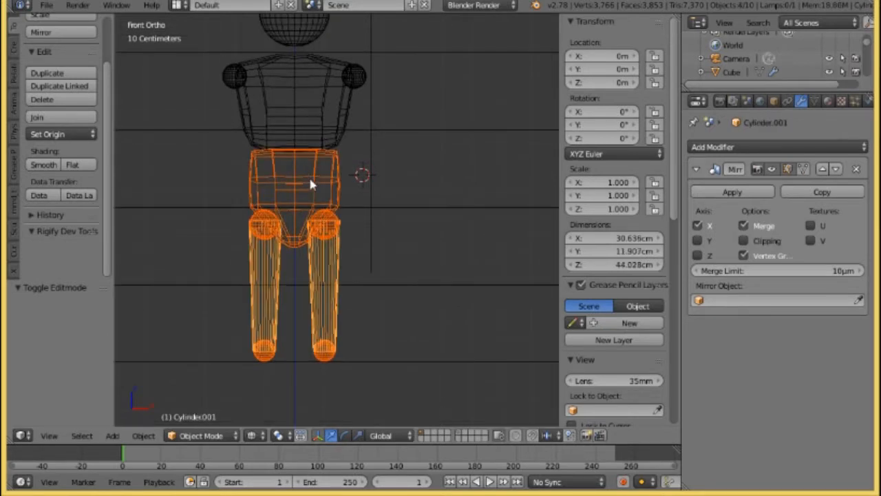
shift+right_click(310, 179)
shift+right_click(310, 180)
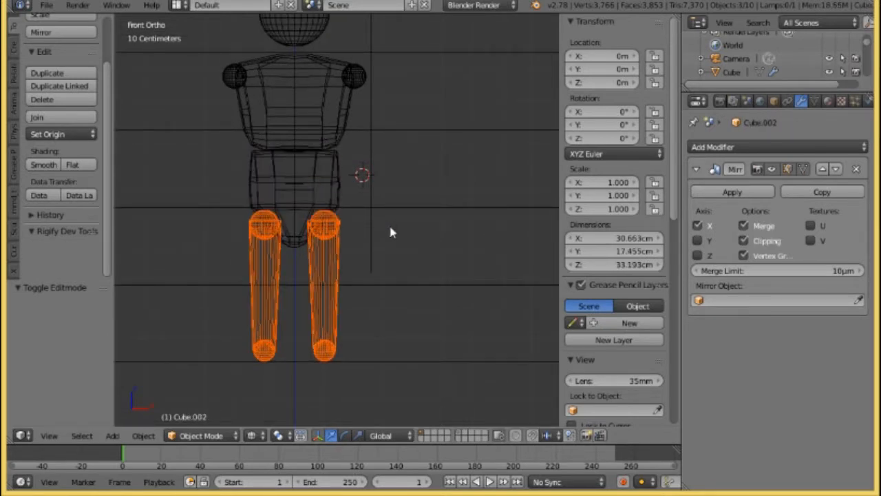
key(shift+d)
right_click(454, 215)
key(m)
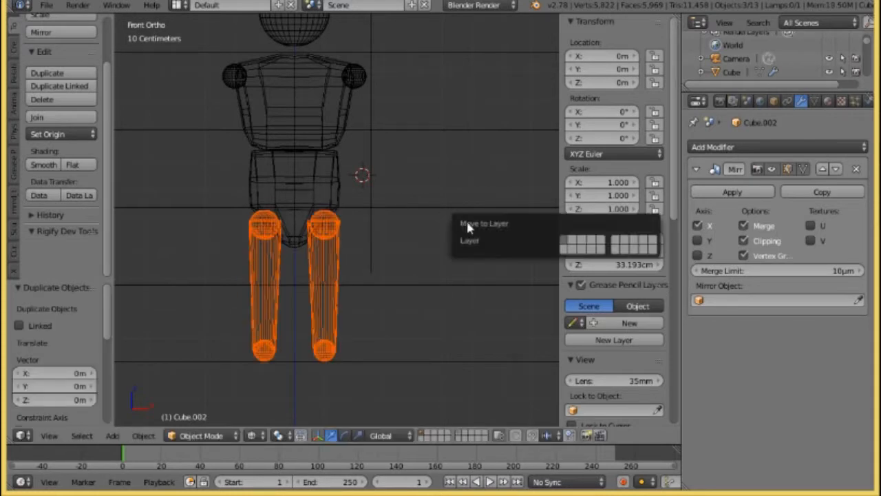
click(617, 242)
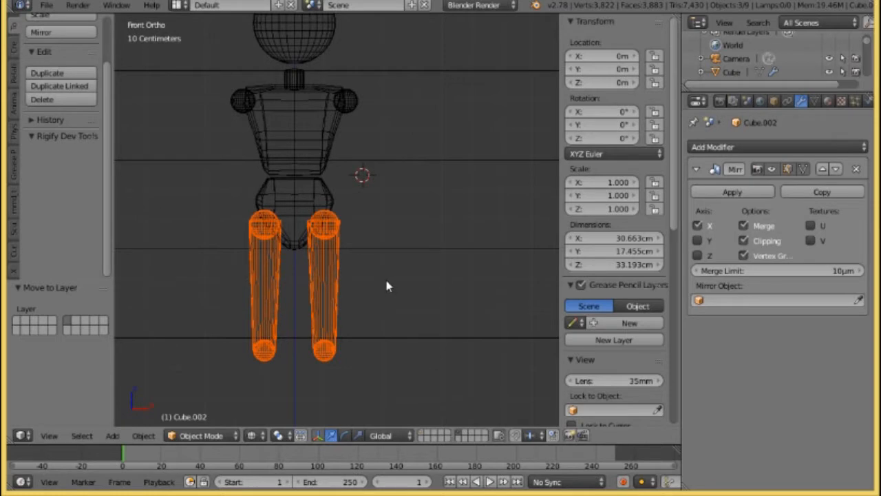
- Select the copied hip spheres and move their mesh about -8.27 mm in X and -3.58 cm in Z in Edit Mode
scroll(382, 288, down, 1)
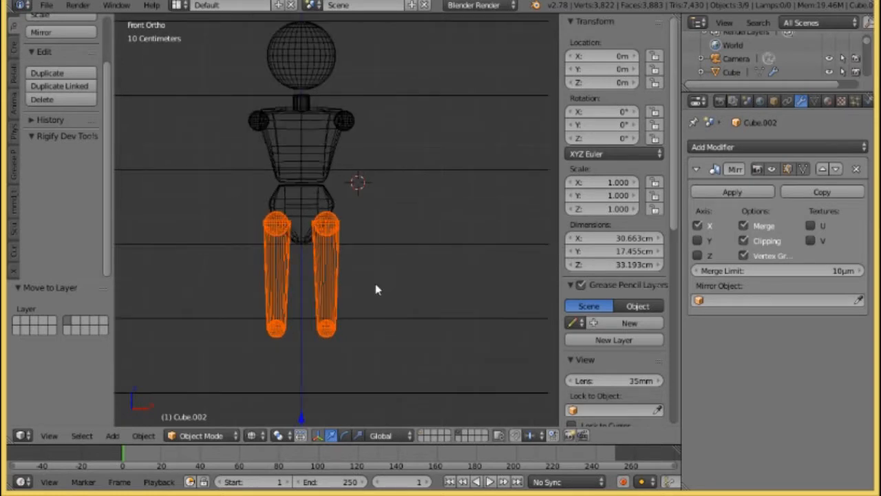
right_click(326, 228)
right_click(324, 224)
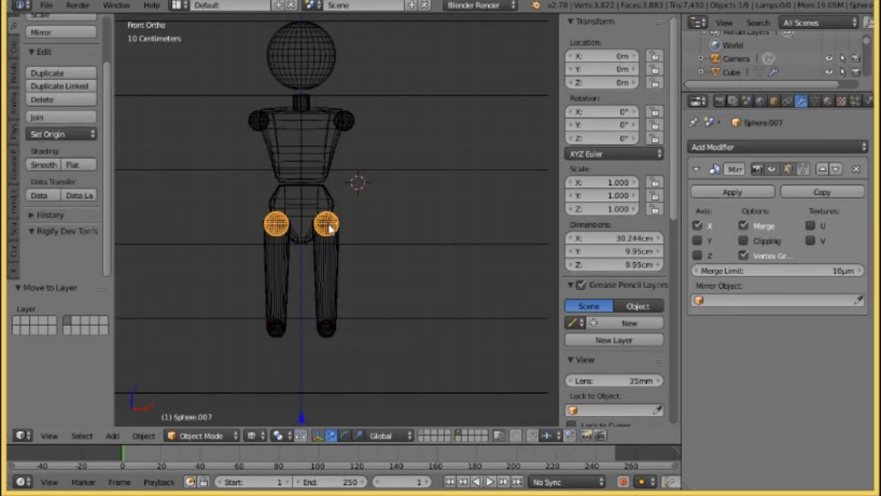
scroll(326, 237, up, 5)
scroll(323, 255, up, 2)
shift+middle_drag(299, 275, 377, 246)
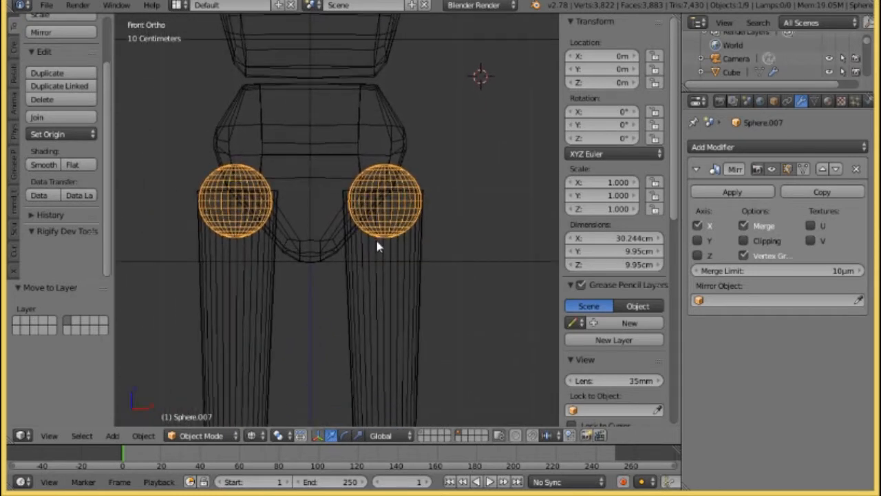
click(201, 435)
click(207, 405)
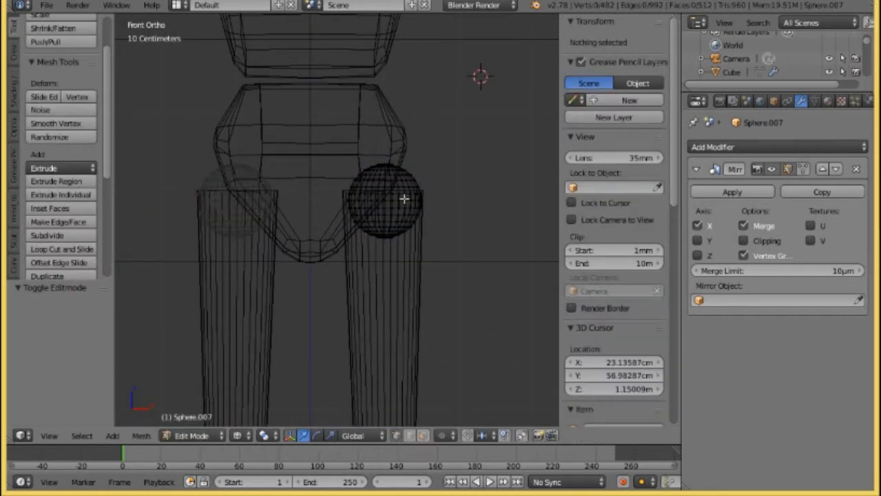
key(a)
key(g)
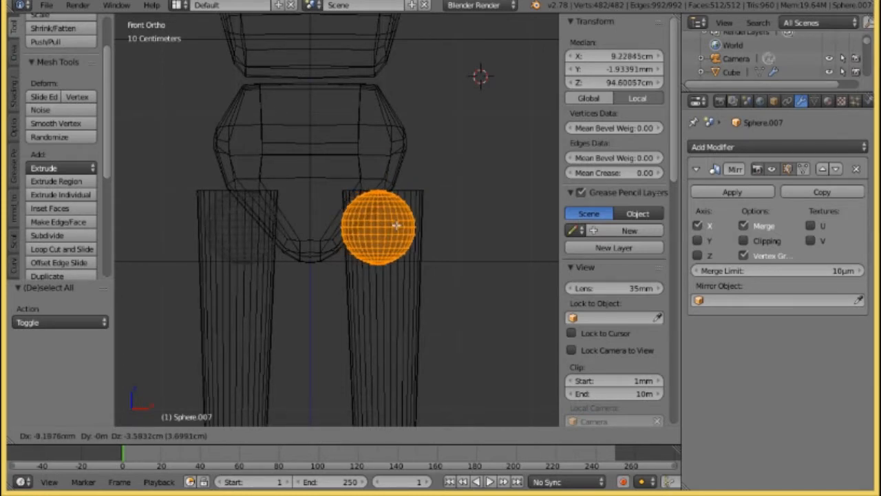
click(396, 224)
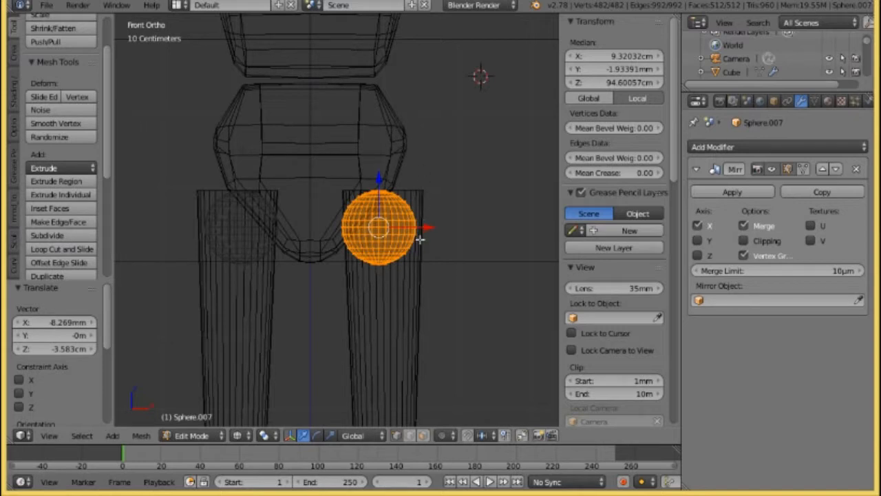
- Nudge the hip sphere's mesh about 1.84 mm along X, check it from the right side, and return to Object Mode
key(g)
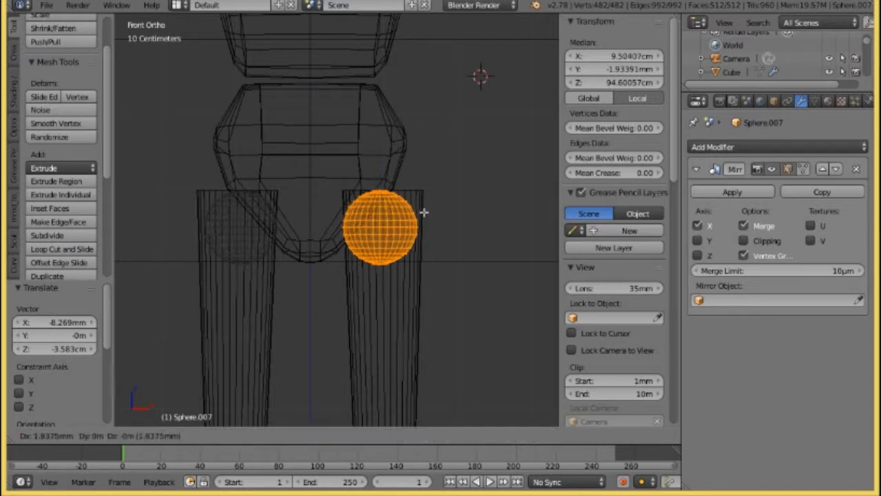
click(425, 213)
scroll(402, 185, down, 4)
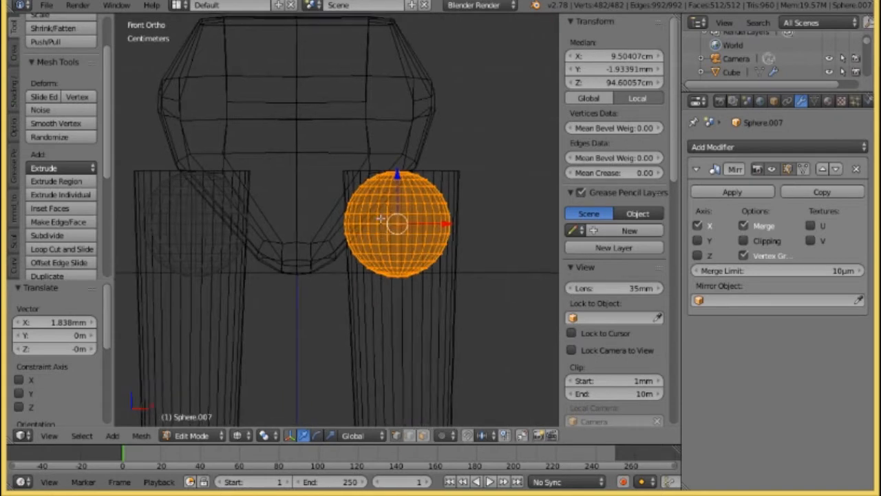
scroll(378, 197, down, 2)
shift+middle_drag(368, 286, 376, 194)
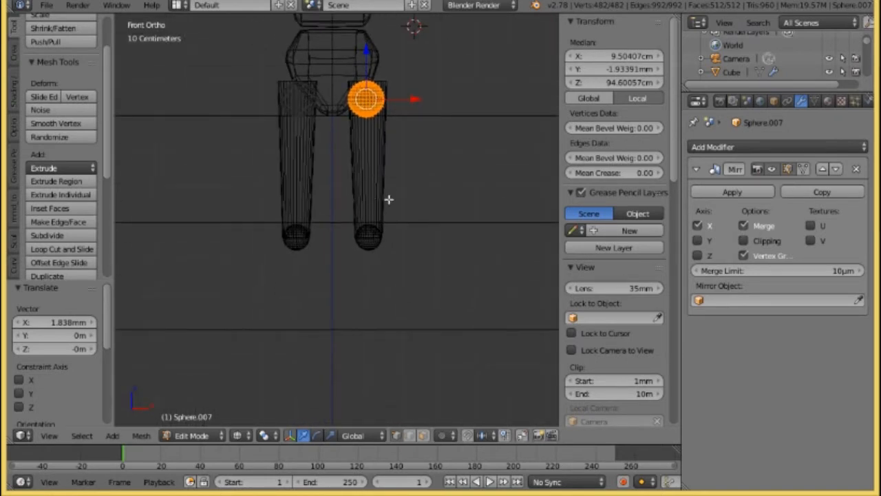
key(KP_3)
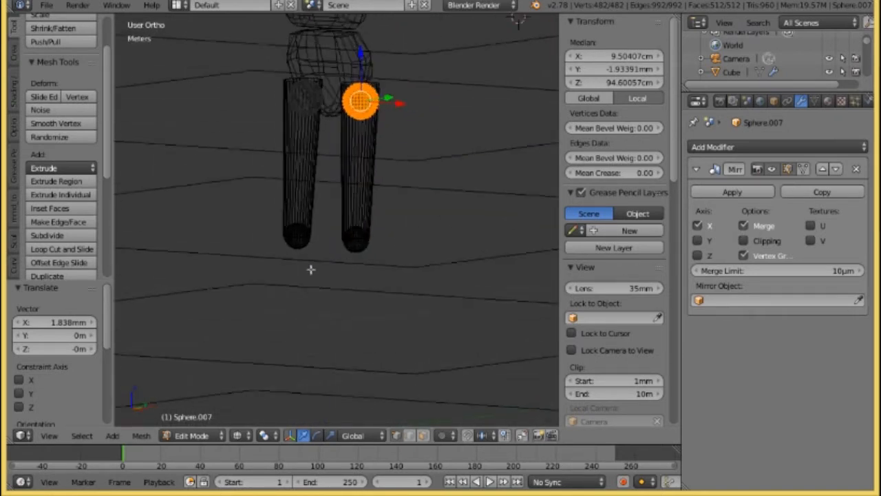
shift+middle_drag(264, 226, 293, 197)
scroll(289, 183, up, 6)
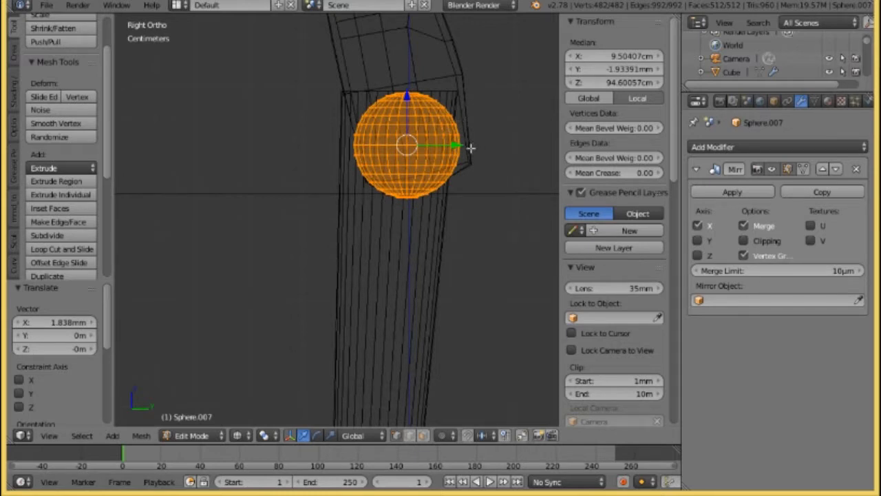
scroll(465, 150, down, 3)
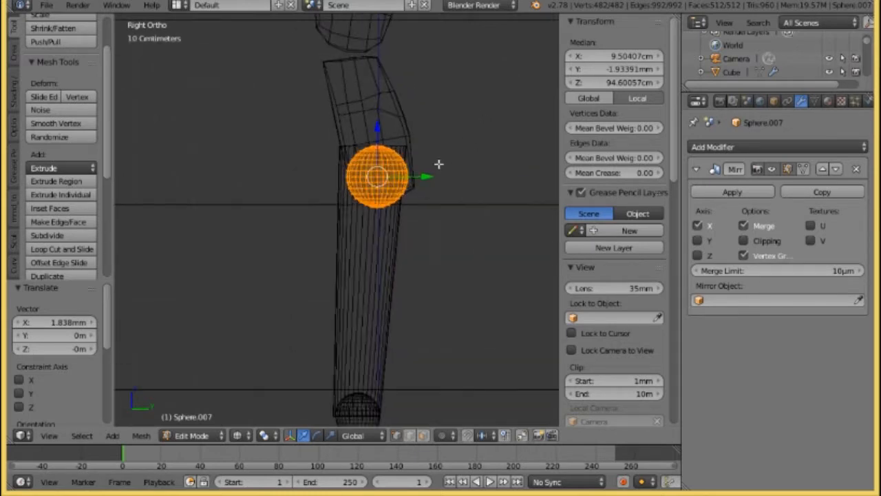
click(183, 437)
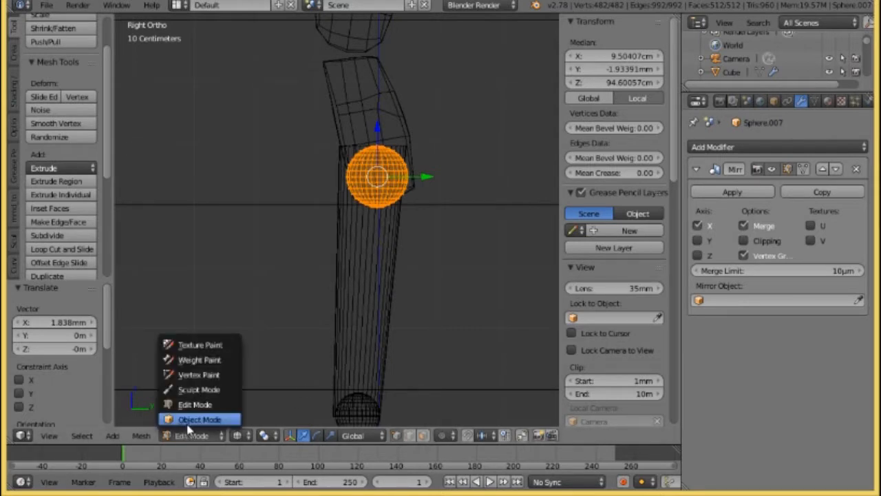
click(200, 419)
- Select the knee spheres, raise their mesh about 3.68 mm along Z in Edit Mode, check the side view and return to Object Mode
key(KP_1)
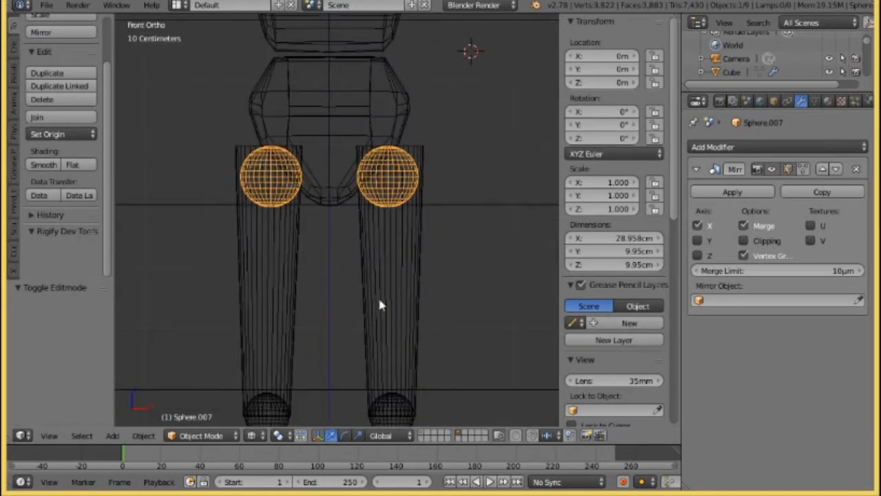
shift+middle_drag(367, 362, 363, 268)
right_click(386, 335)
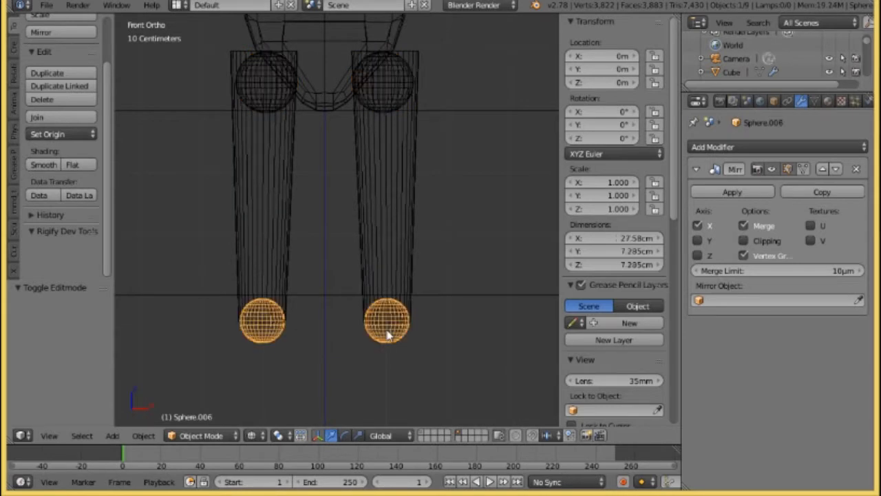
click(196, 435)
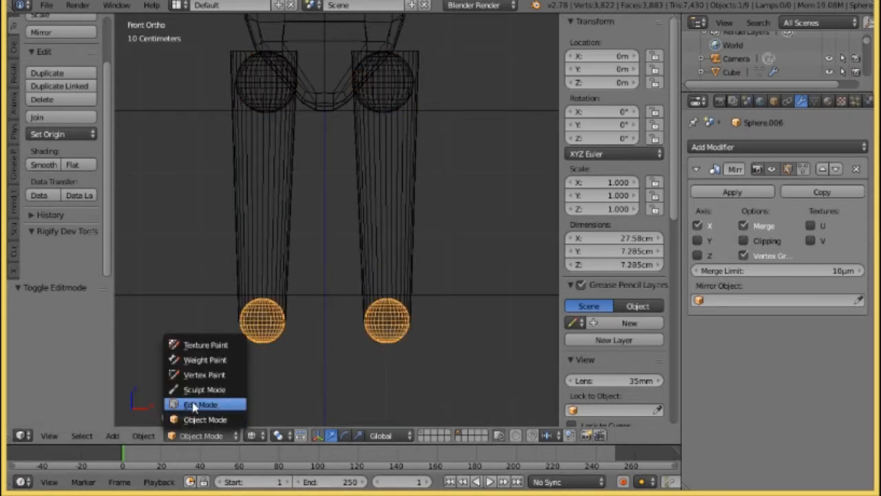
click(190, 406)
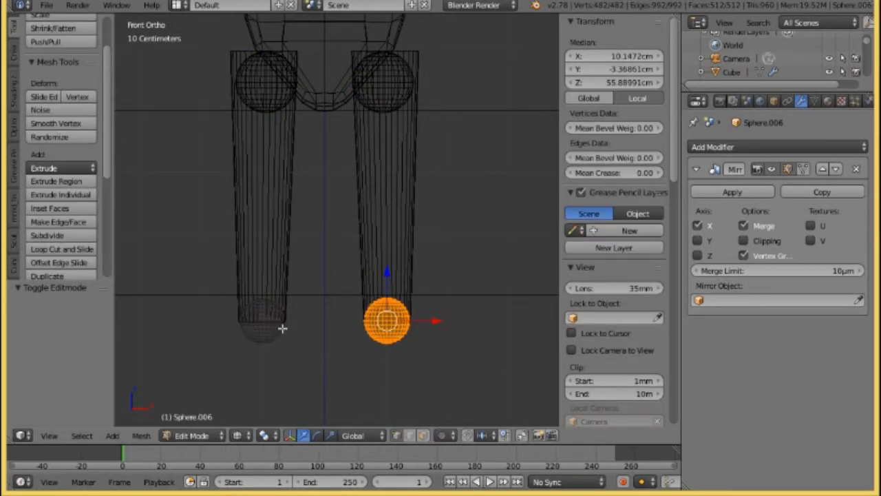
scroll(282, 329, up, 1)
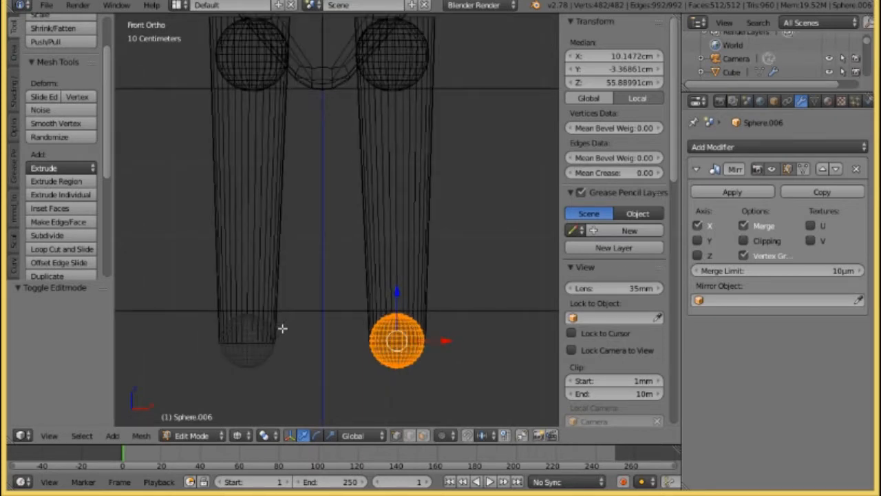
shift+middle_drag(282, 328, 266, 319)
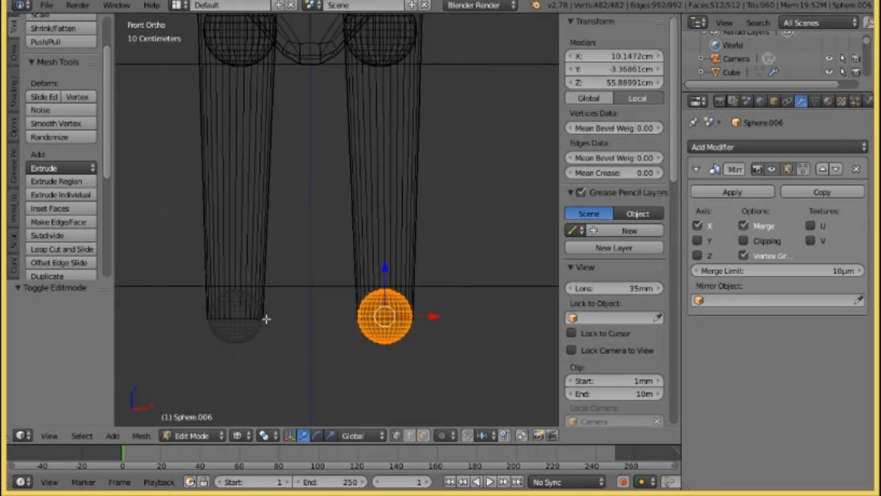
key(g)
key(z)
click(265, 316)
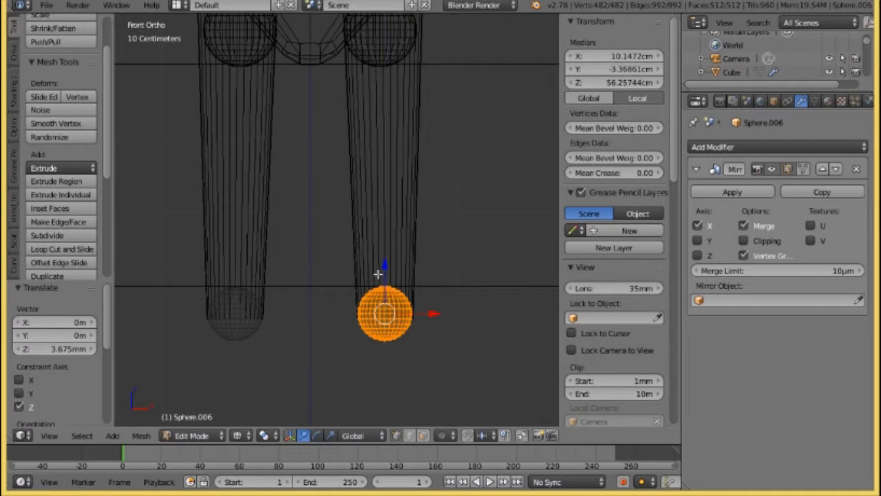
scroll(354, 289, down, 6)
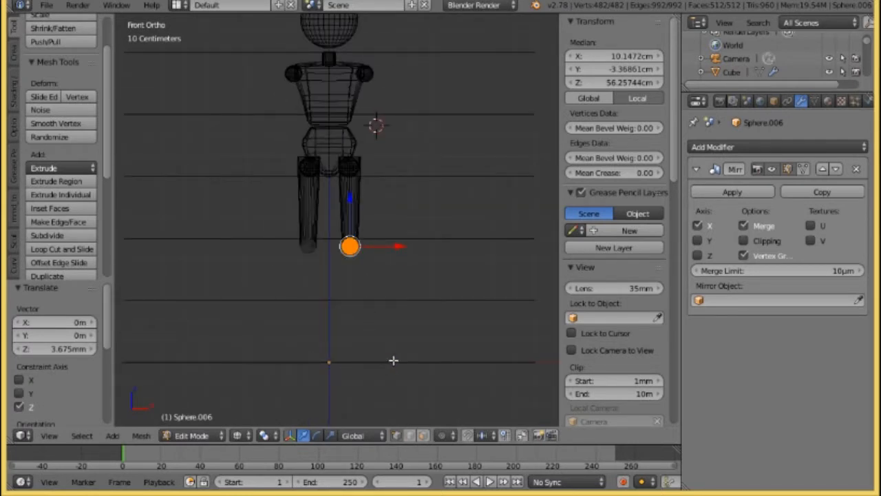
scroll(363, 254, up, 5)
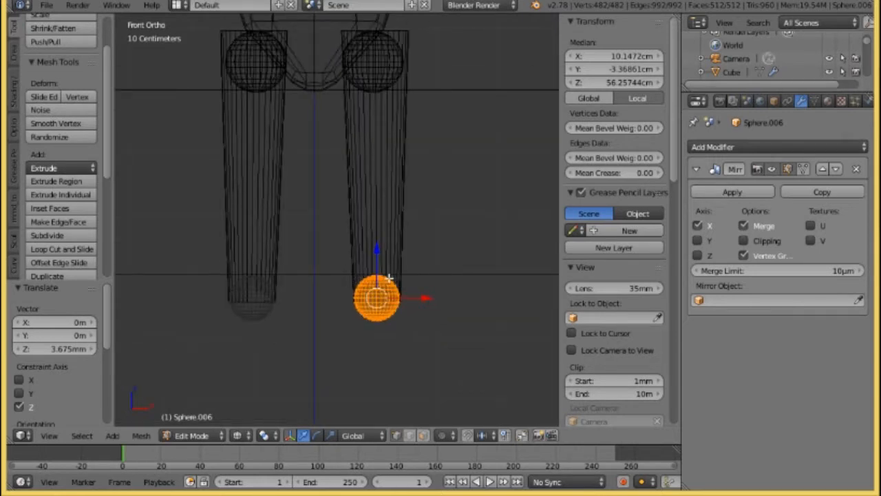
middle_drag(389, 277, 299, 291)
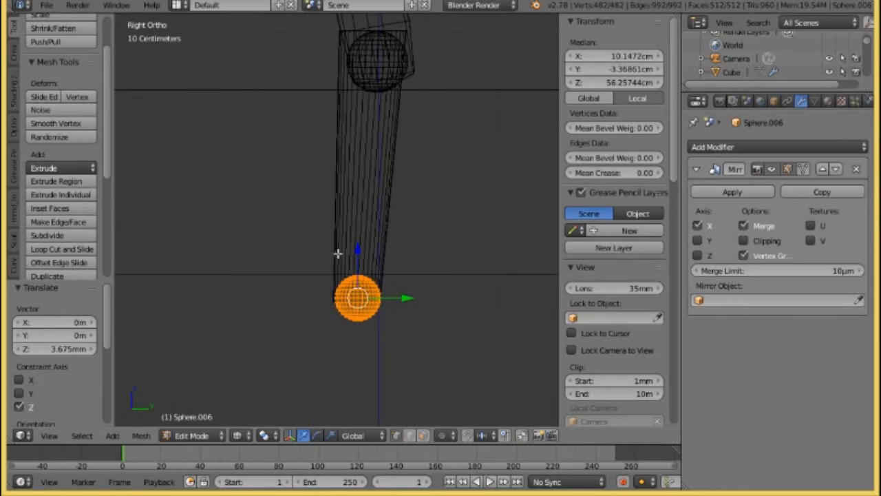
shift+middle_drag(337, 253, 341, 294)
click(193, 435)
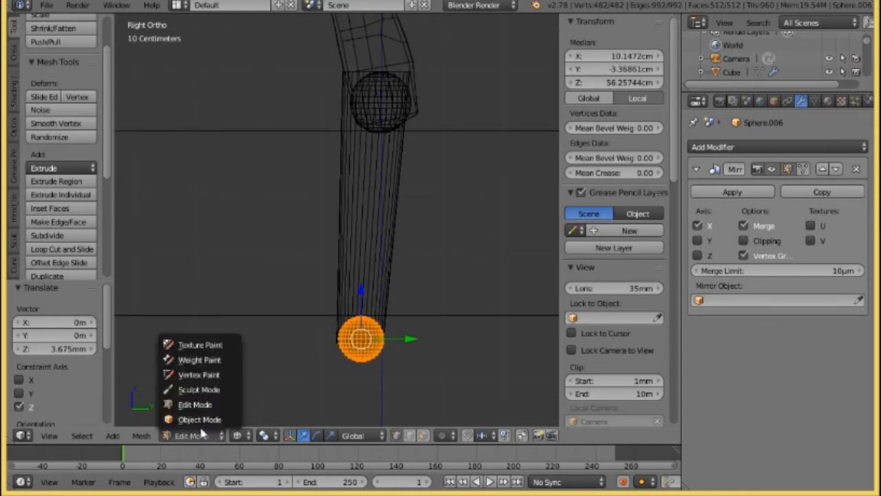
click(230, 419)
- Edit the upper-leg cylinder and move its upper loop about 1.32 cm in Y and -4.63 cm in Z onto the hip sphere
right_click(341, 194)
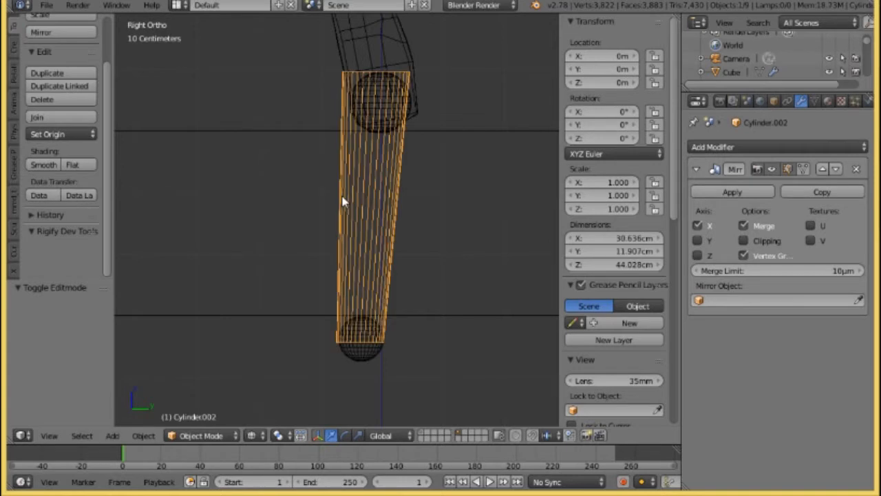
shift+middle_drag(339, 200, 334, 252)
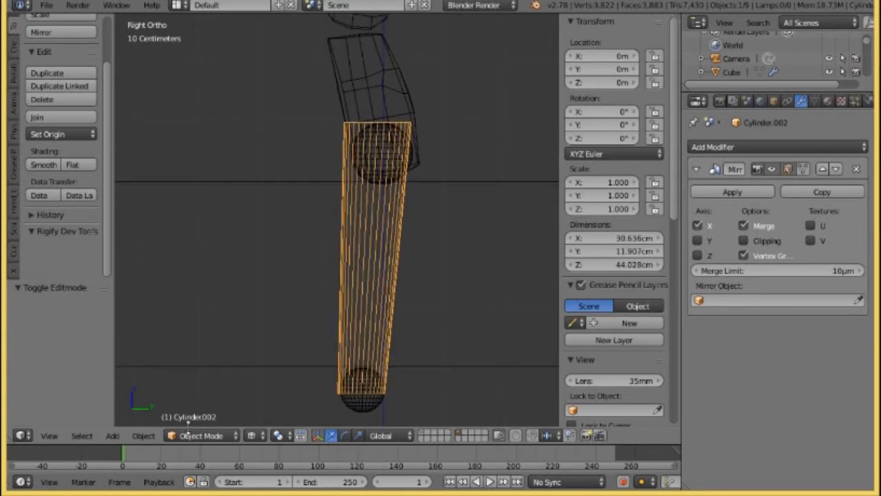
click(194, 435)
click(191, 403)
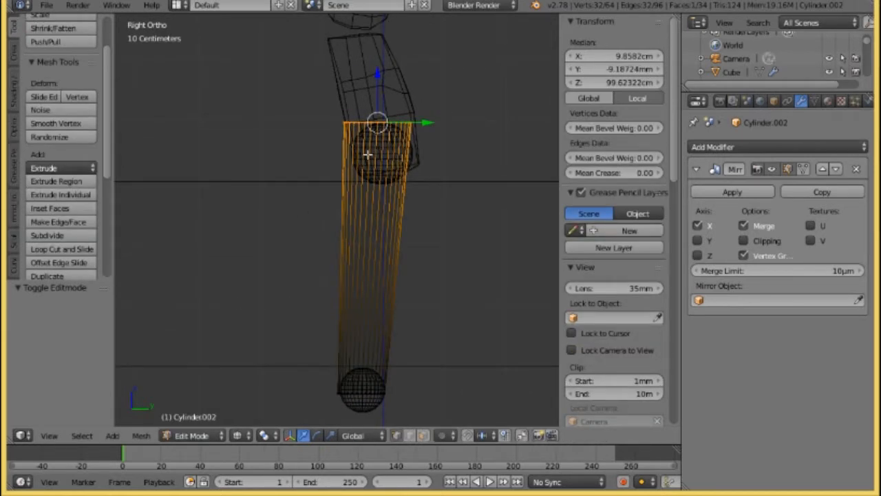
key(g)
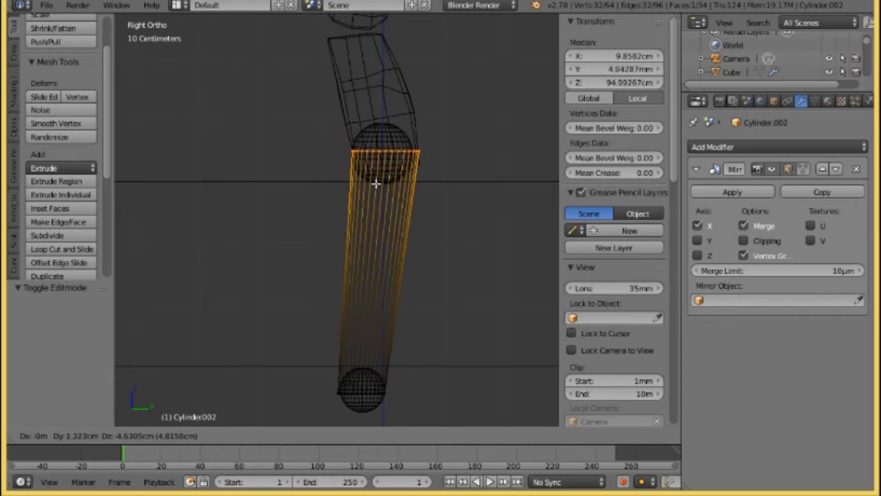
click(374, 182)
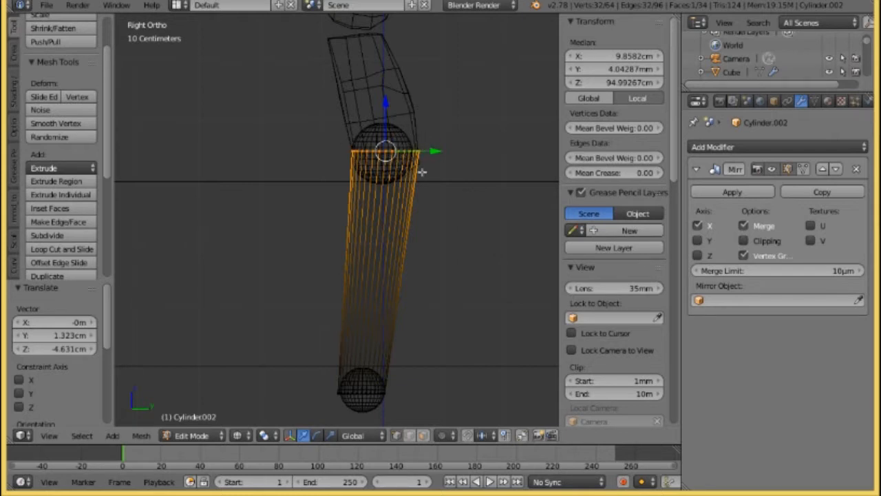
- Examine the fit of the knee joints and the leg proportions against the whole body from the front and right side
shift+middle_drag(342, 365, 440, 287)
key(KP_1)
scroll(409, 282, up, 3)
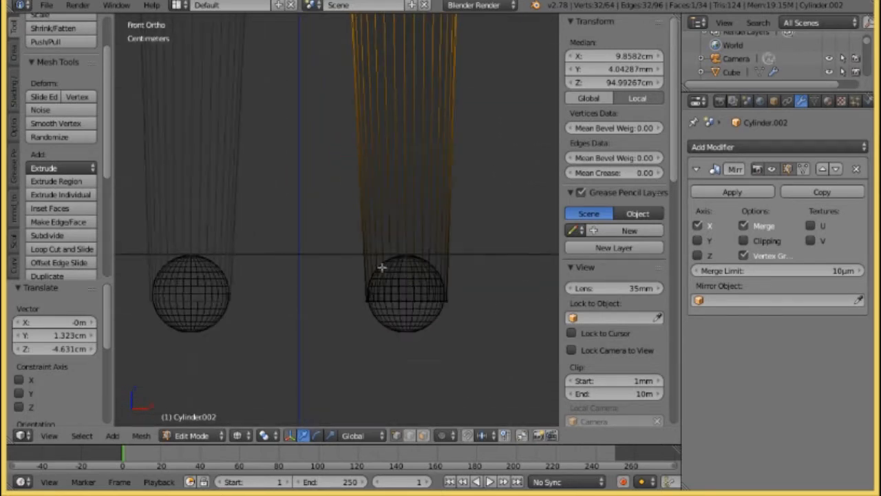
scroll(462, 287, down, 5)
middle_drag(430, 226, 285, 296)
key(KP_3)
scroll(270, 210, up, 3)
scroll(282, 275, down, 4)
scroll(282, 275, down, 2)
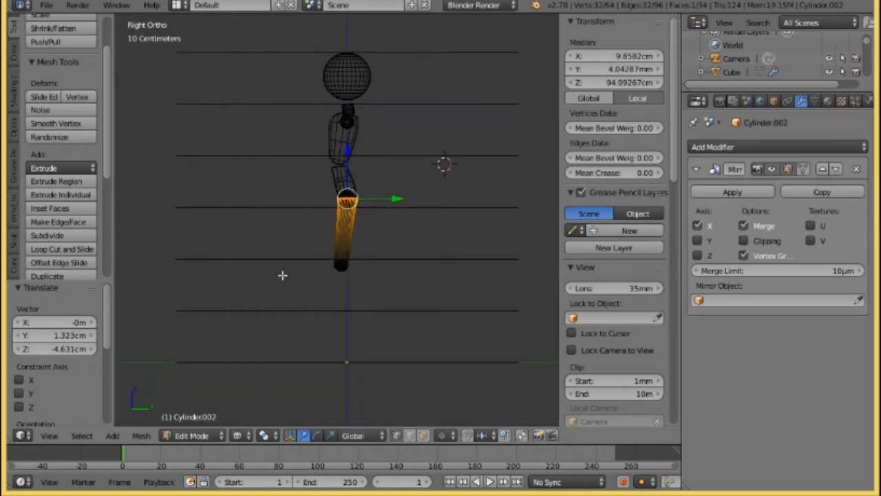
- Move the top face of the upper-leg cylinder about 3 mm down within the hip sphere and return to Object Mode
scroll(282, 276, up, 9)
shift+middle_drag(335, 216, 333, 266)
scroll(336, 243, up, 3)
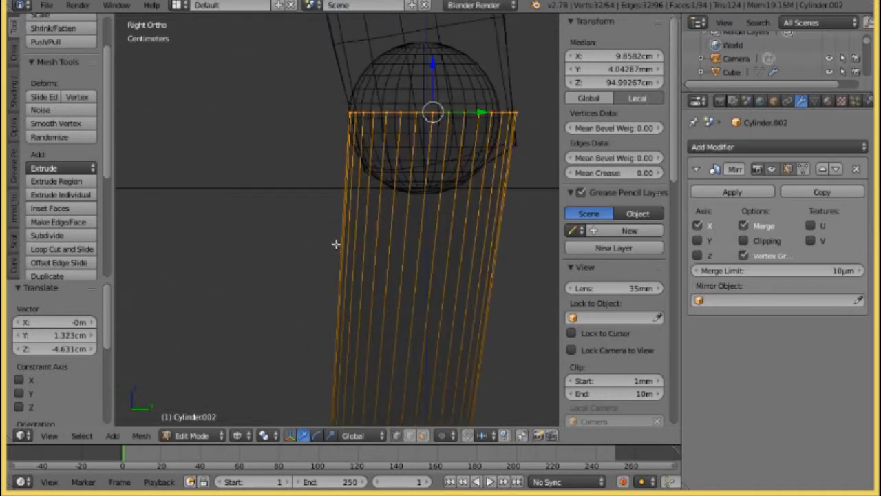
key(g)
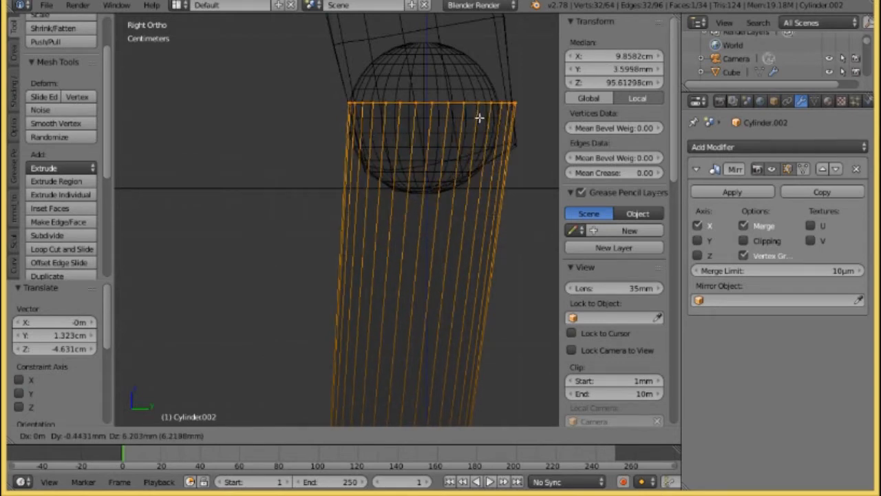
click(480, 132)
scroll(426, 167, down, 6)
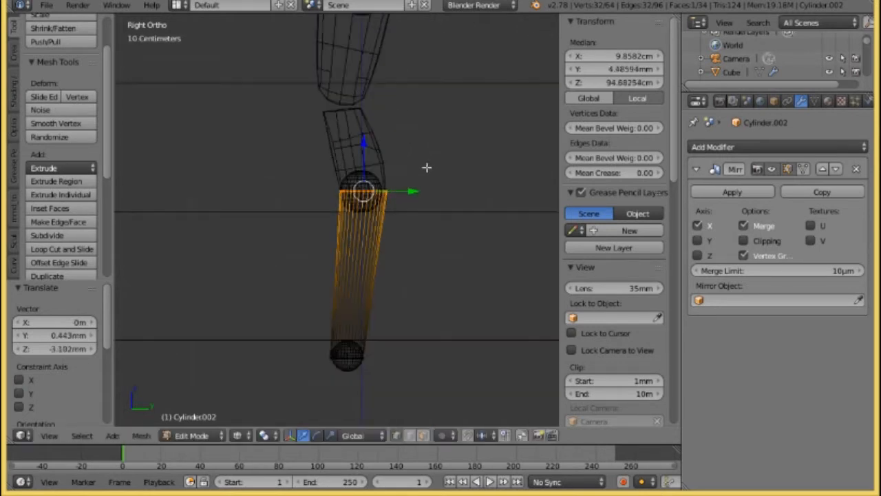
middle_drag(426, 167, 283, 232)
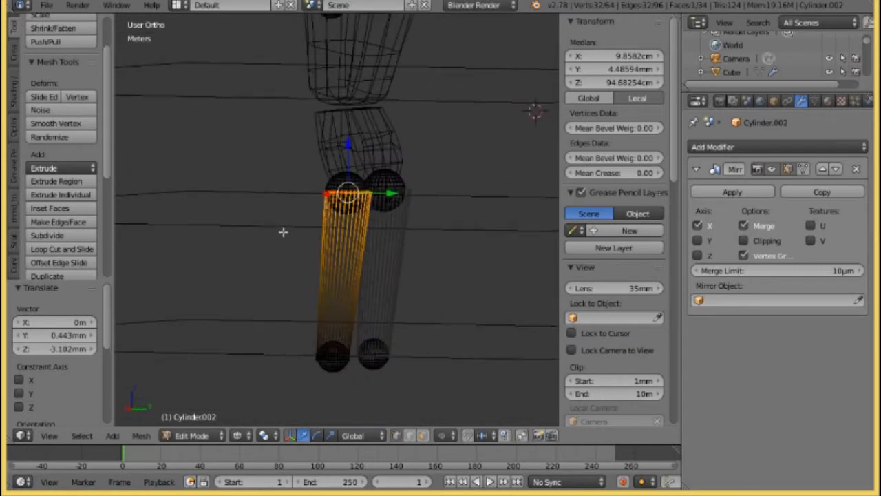
key(KP_3)
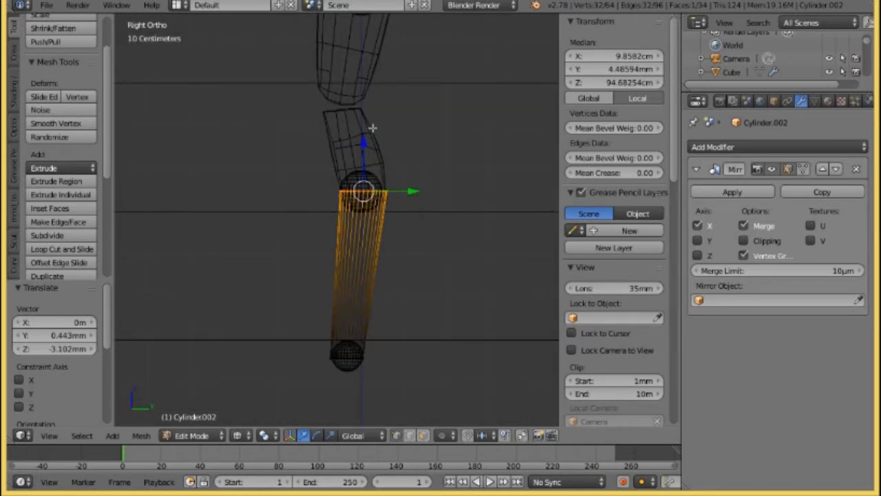
scroll(372, 134, down, 3)
middle_drag(254, 270, 301, 275)
key(KP_3)
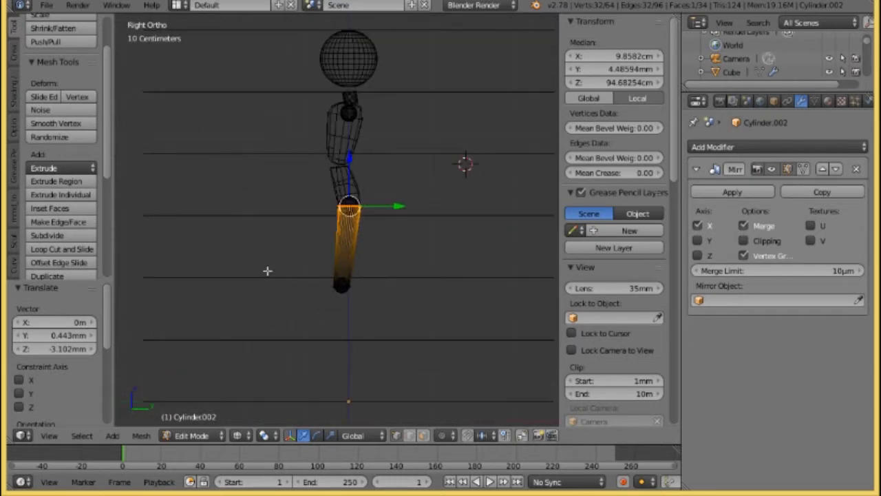
scroll(386, 135, up, 5)
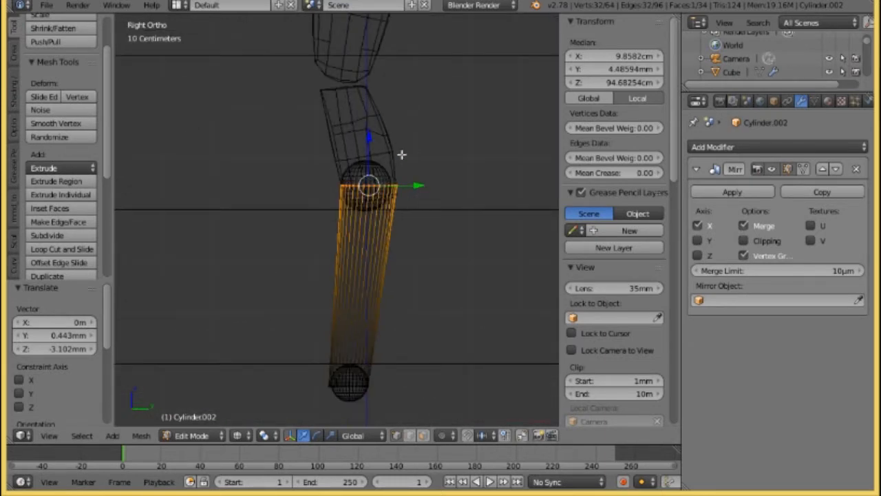
scroll(397, 146, up, 3)
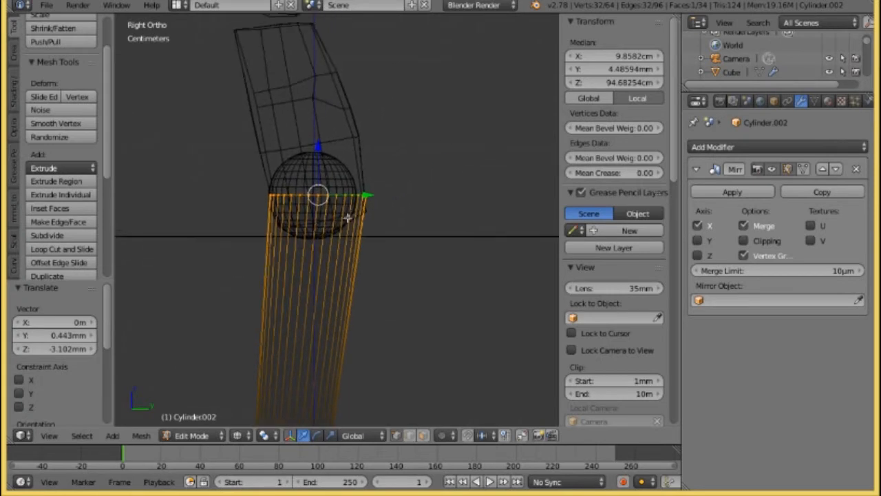
click(192, 435)
click(201, 421)
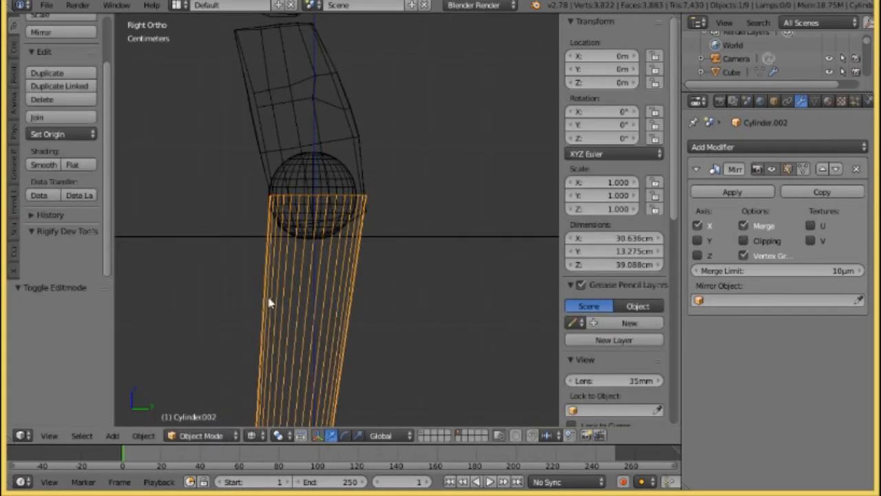
- Duplicate the mirrored upper-leg cylinder in place, working from the front view
scroll(276, 301, down, 4)
middle_drag(281, 293, 398, 320)
key(KP_1)
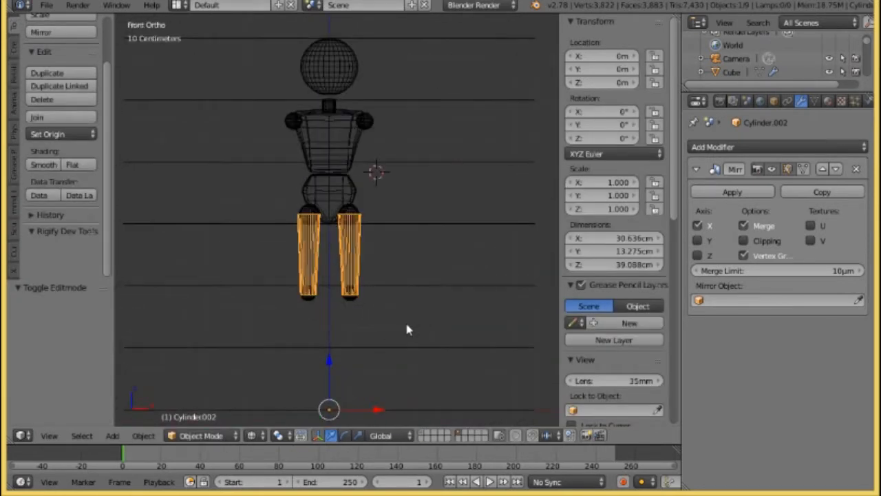
scroll(405, 319, up, 3)
shift+middle_drag(373, 354, 394, 221)
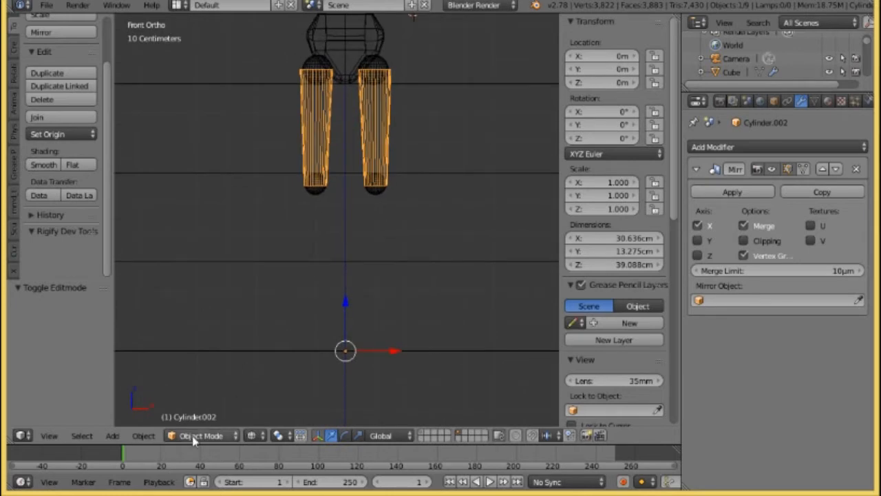
key(a)
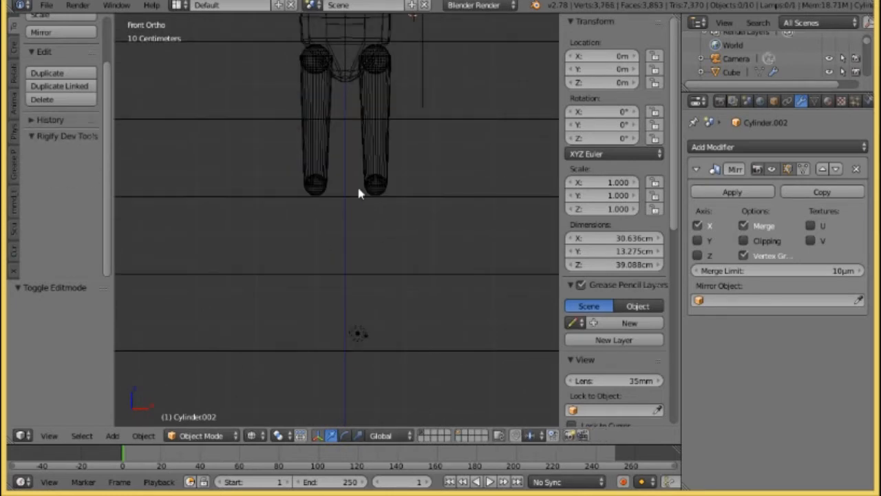
scroll(364, 179, down, 2)
right_click(366, 167)
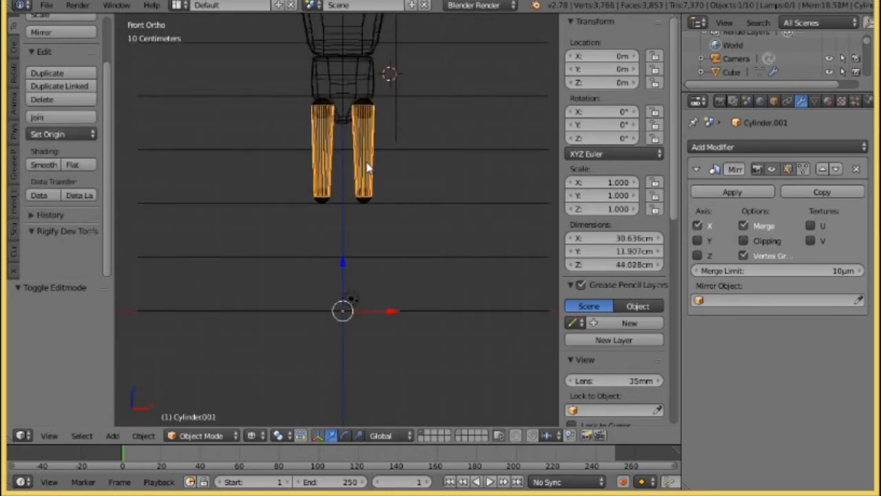
key(shift+d)
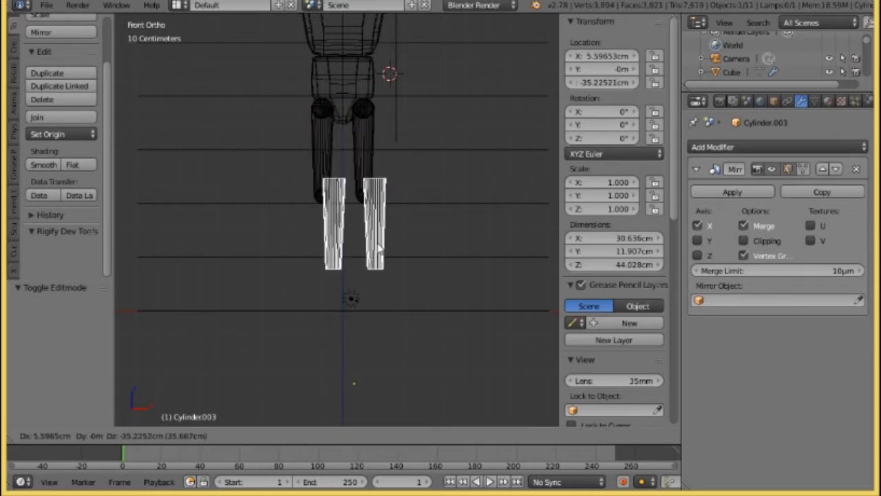
right_click(282, 336)
- In Edit Mode, move the duplicate's whole mesh about 44 cm down below the knee to form the lower leg, and return to Object Mode
click(205, 441)
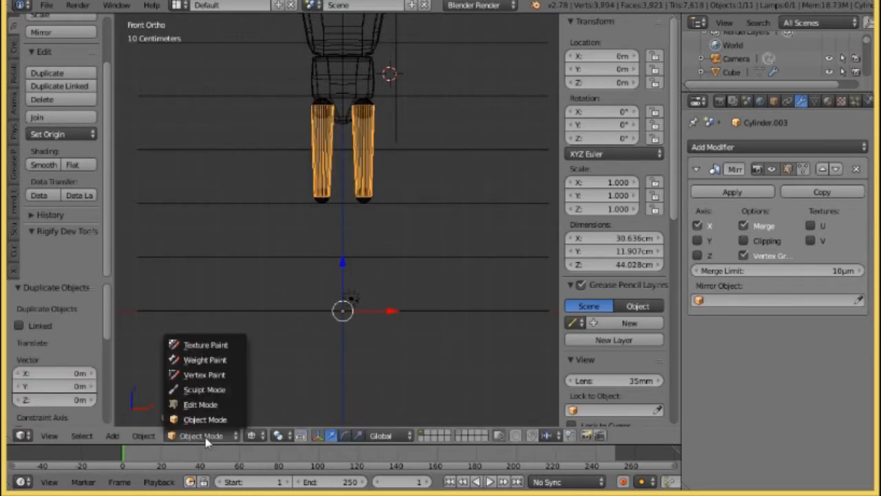
click(205, 405)
key(a)
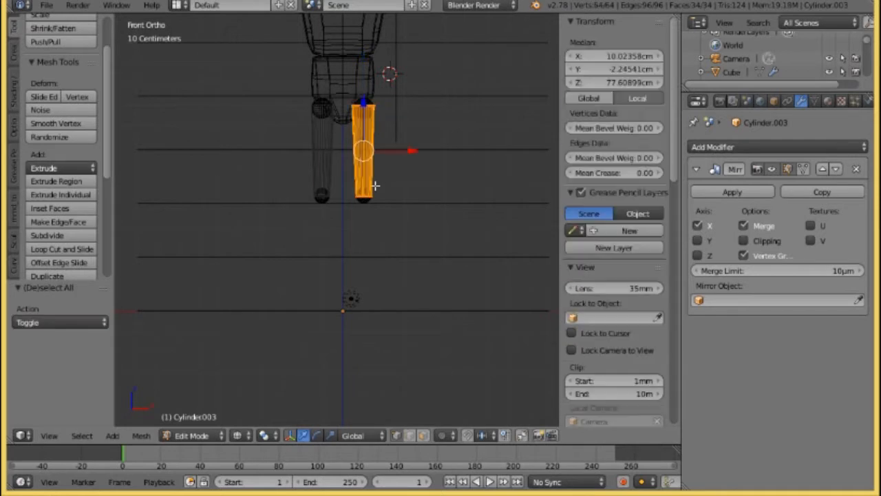
key(g)
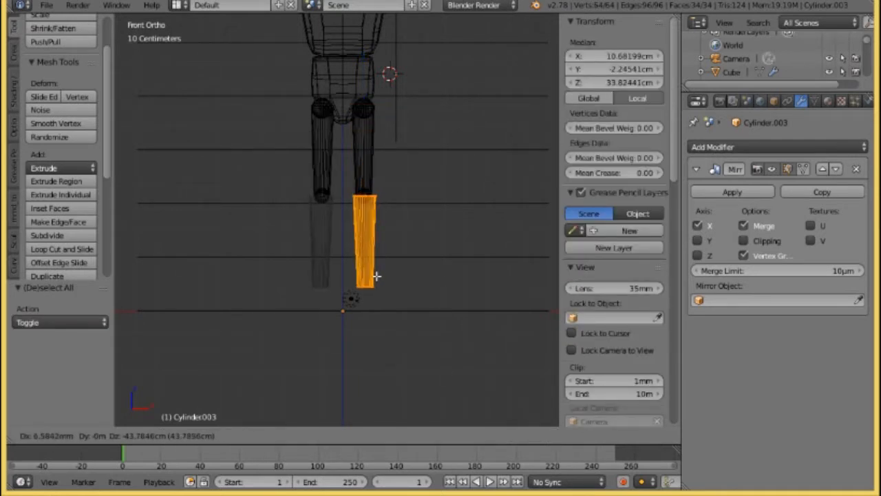
click(376, 276)
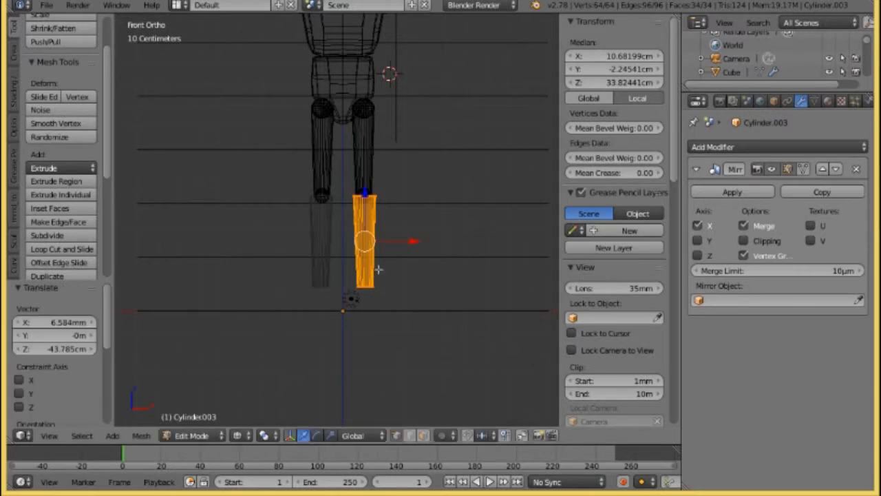
click(192, 435)
click(196, 422)
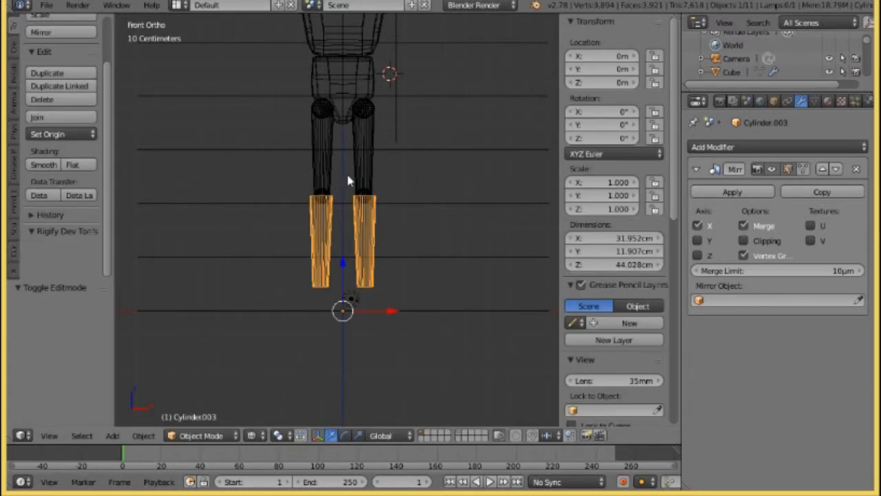
- Duplicate the mirrored knee sphere in place
right_click(365, 196)
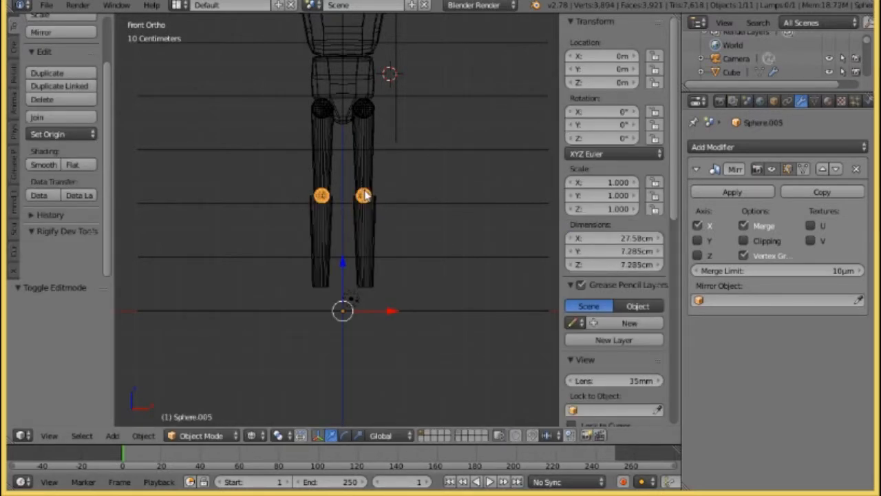
key(shift+d)
right_click(377, 276)
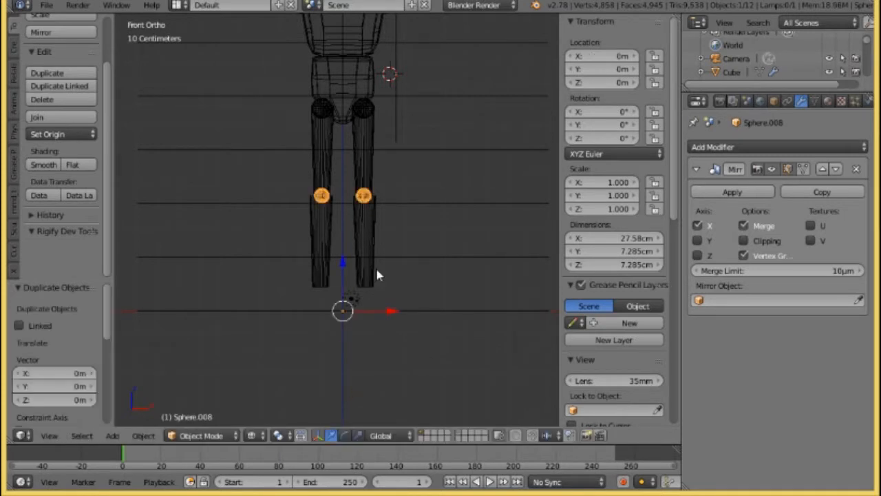
- Try moving the duplicated knee sphere about 46 cm down along Z in Object Mode, and clear its location
key(g)
key(z)
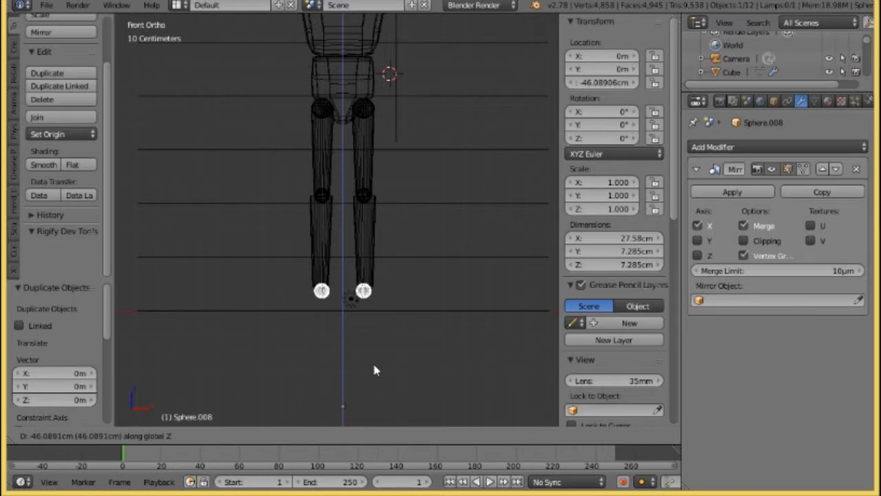
click(372, 361)
scroll(373, 361, up, 5)
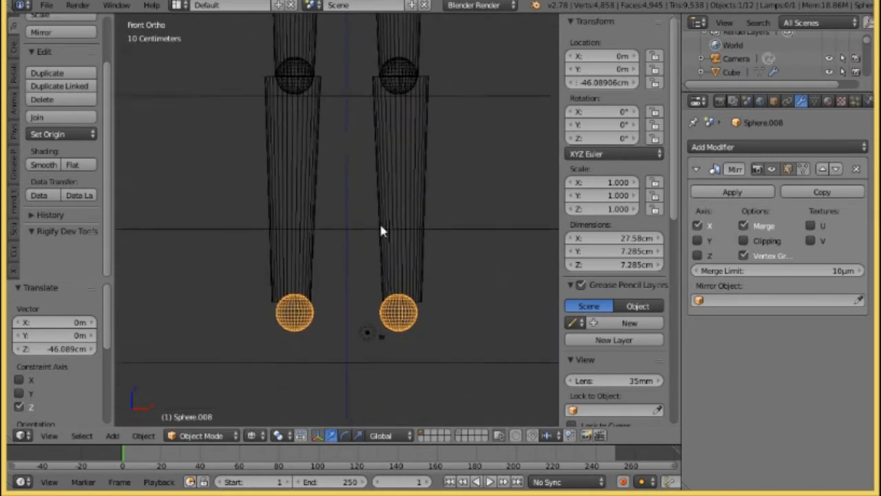
shift+middle_drag(373, 261, 384, 215)
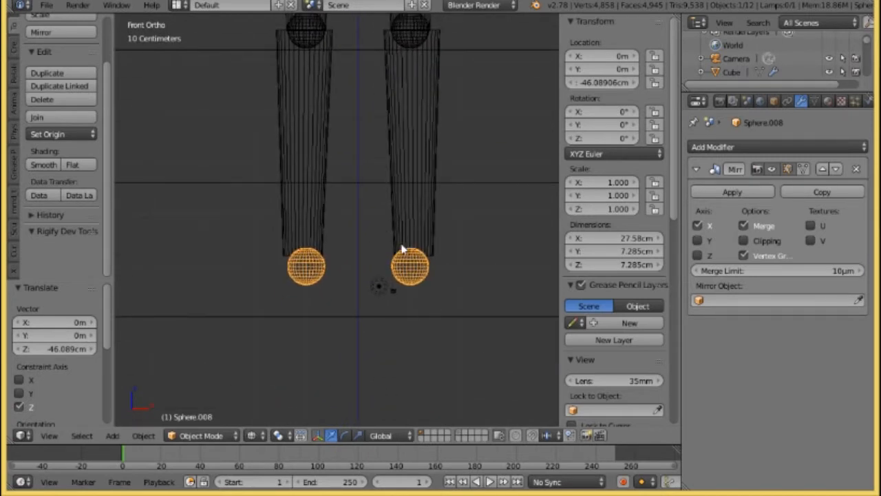
key(g)
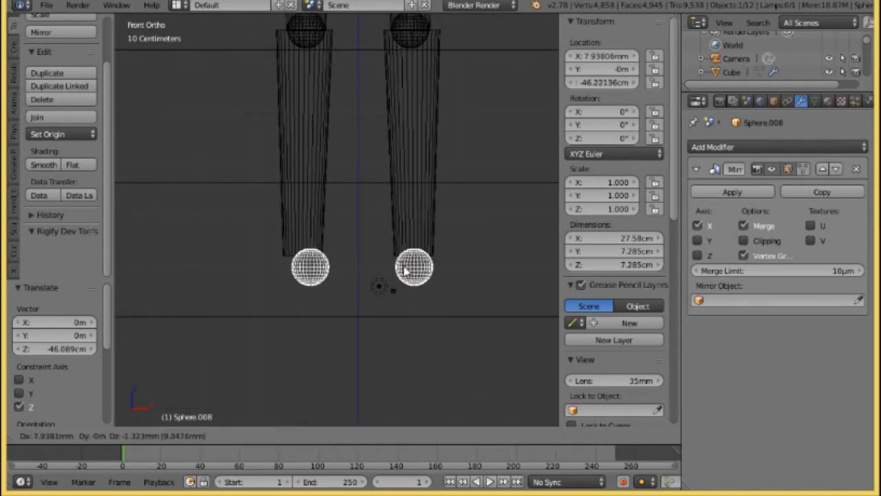
right_click(414, 260)
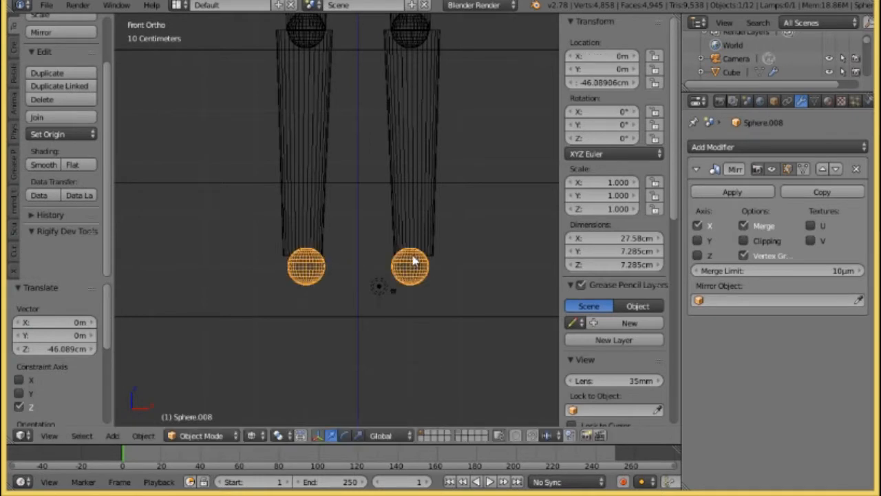
key(alt+g)
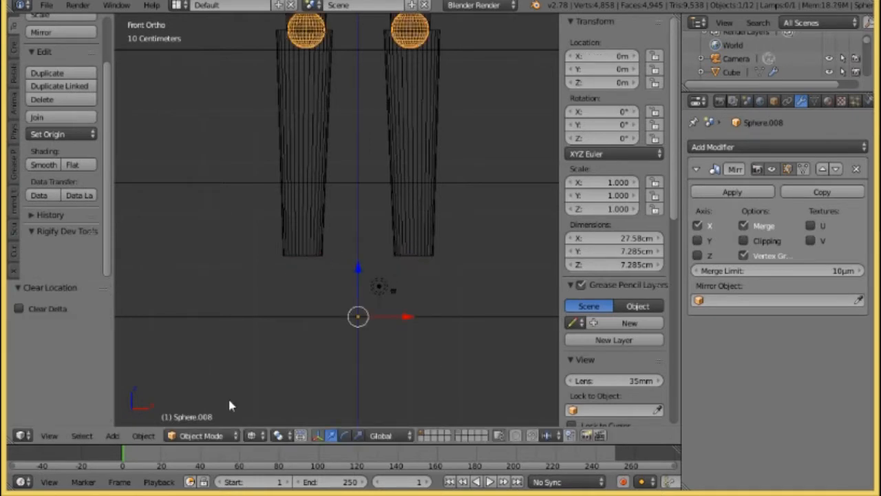
- In Edit Mode, move the duplicated sphere's mesh about 46.3 cm down along Z to the bottom of the lower leg as an ankle joint
click(201, 435)
click(206, 403)
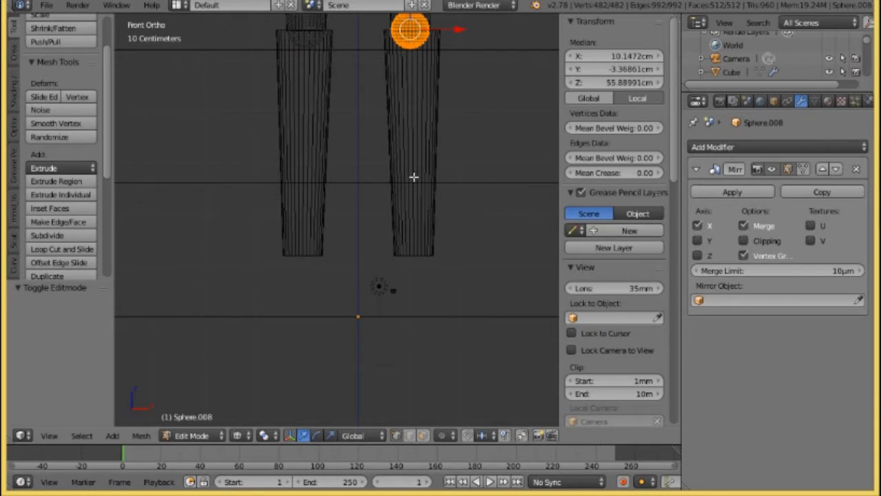
key(g)
key(z)
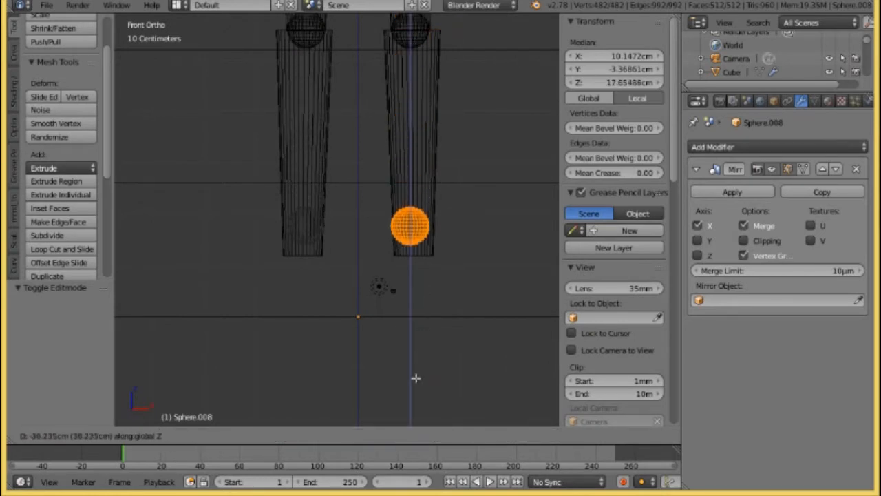
click(413, 415)
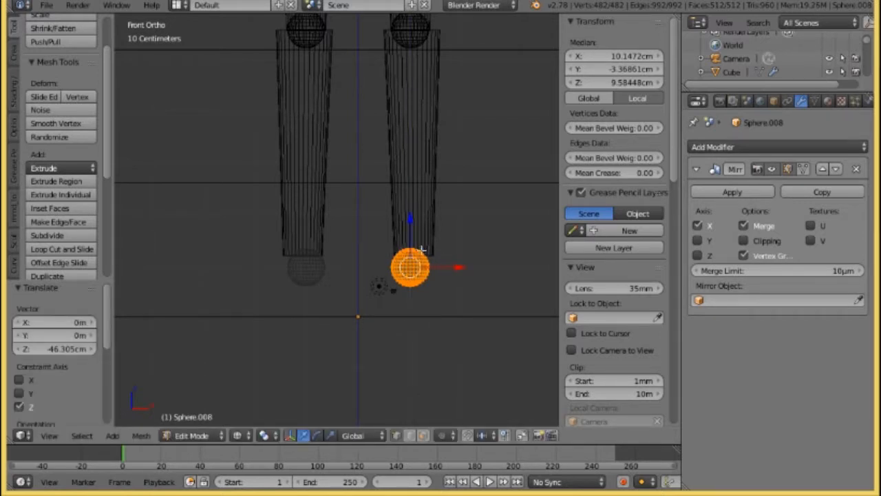
- In the right side view, move the ankle sphere's mesh about 3.44 cm along Y, and return to Object Mode
key(KP_3)
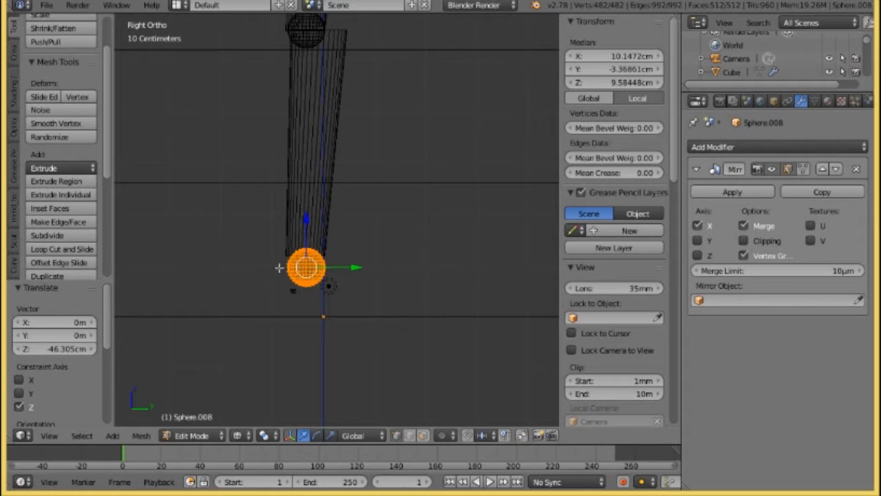
key(g)
key(z)
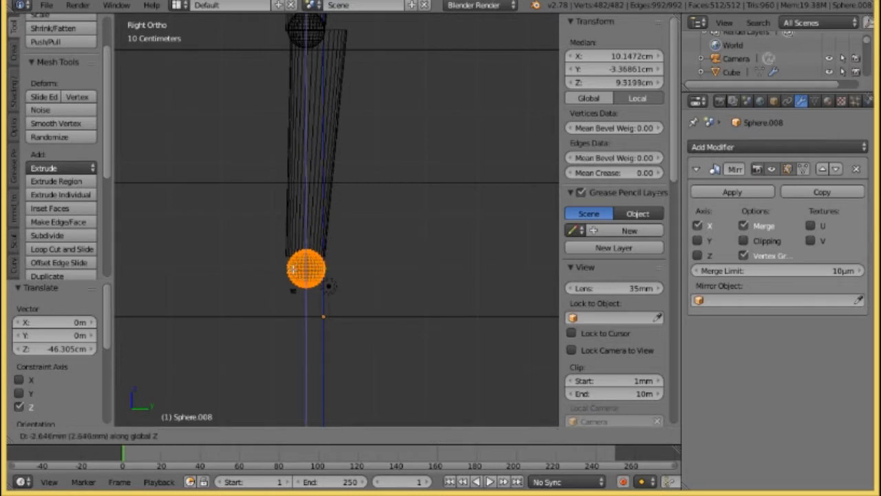
key(y)
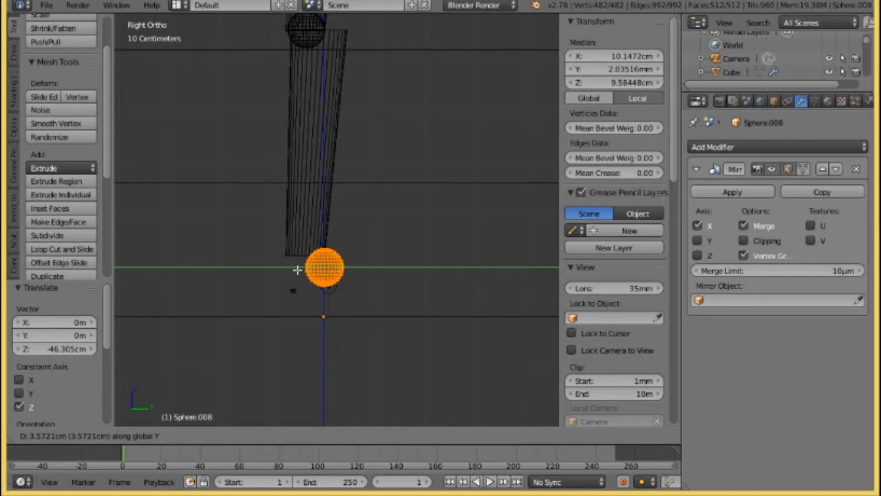
click(296, 269)
scroll(296, 265, down, 3)
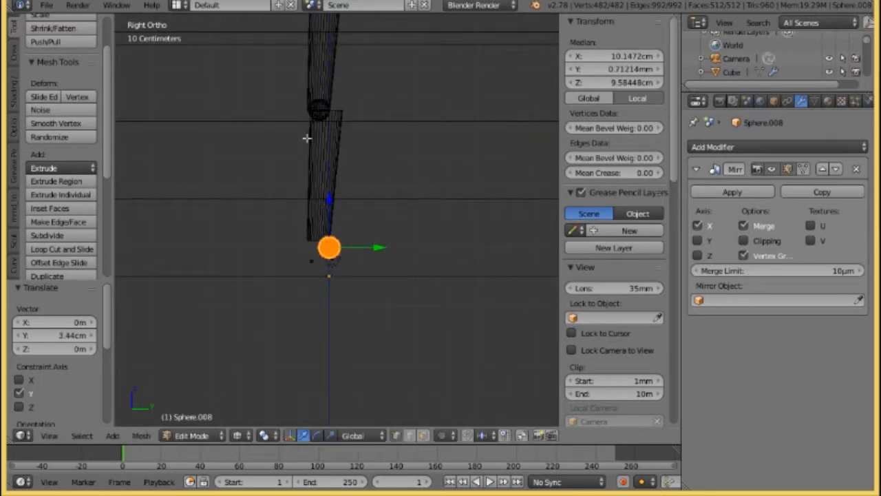
click(200, 435)
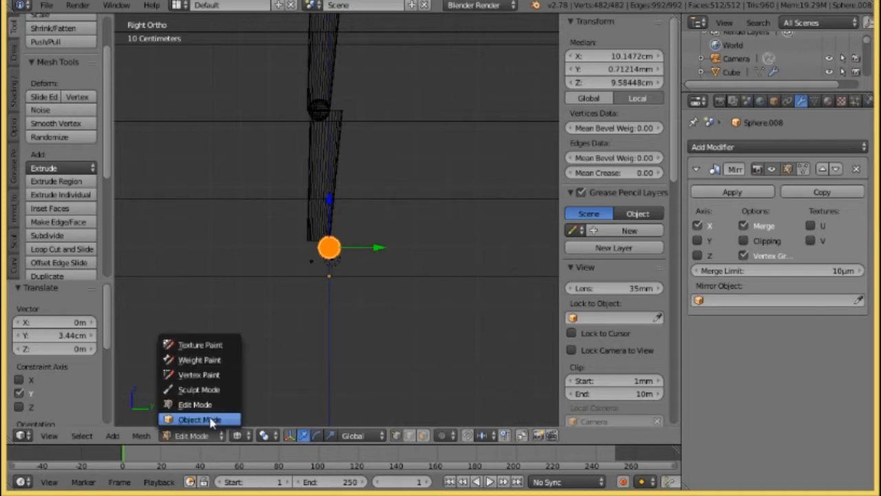
click(199, 421)
- In Edit Mode, move the lower-leg cylinder's top ring of vertices about -2.38 cm along Y and scale it by about 0.69
click(322, 137)
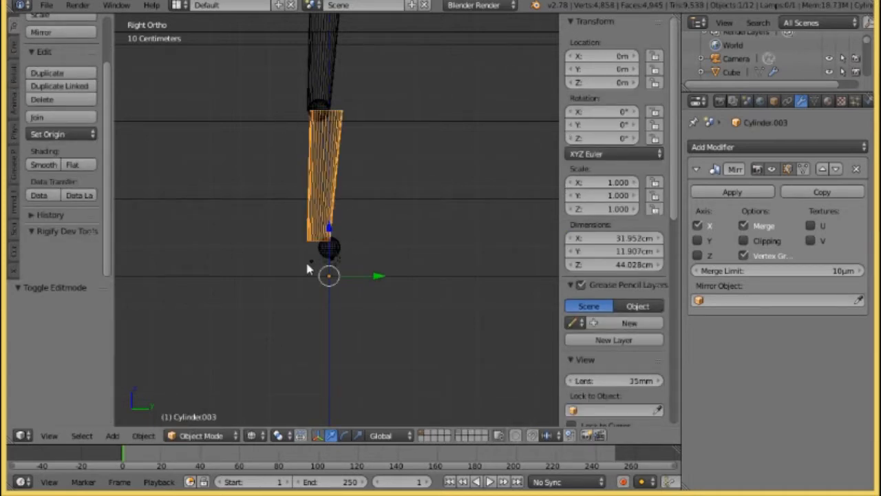
click(200, 434)
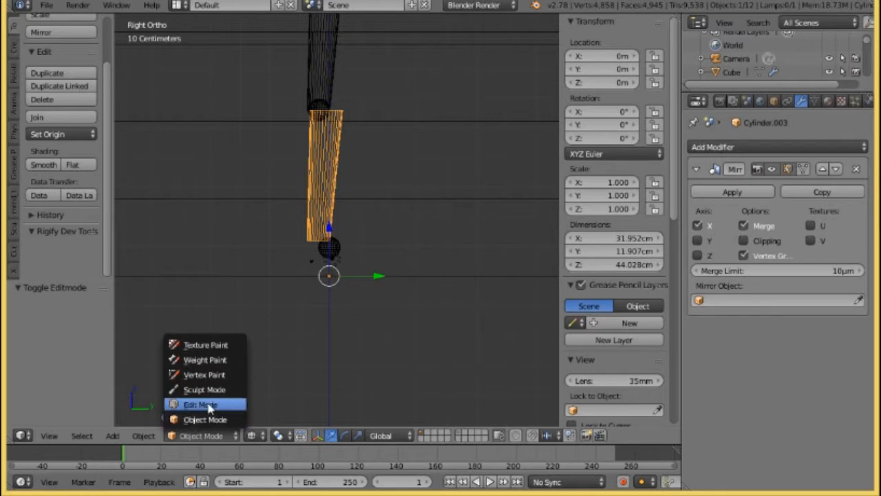
click(201, 404)
scroll(317, 102, up, 3)
shift+scroll(316, 102, up, 4)
key(a)
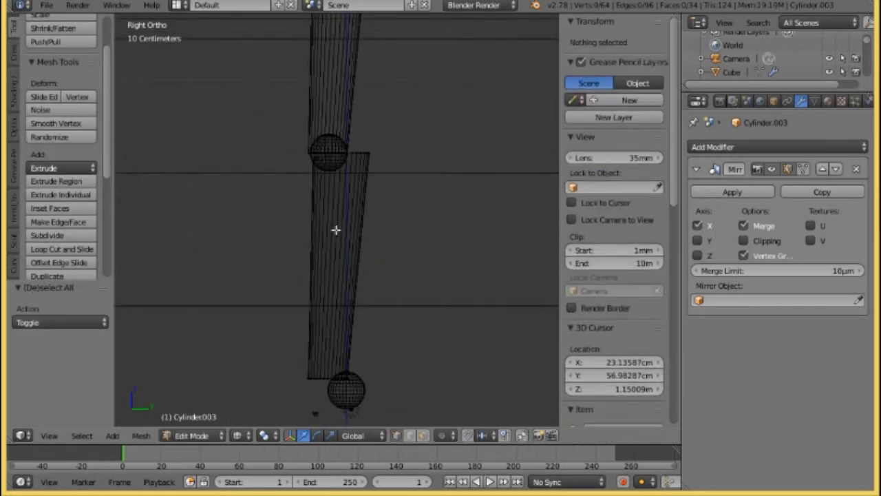
key(c)
drag(314, 143, 411, 154)
right_click(409, 169)
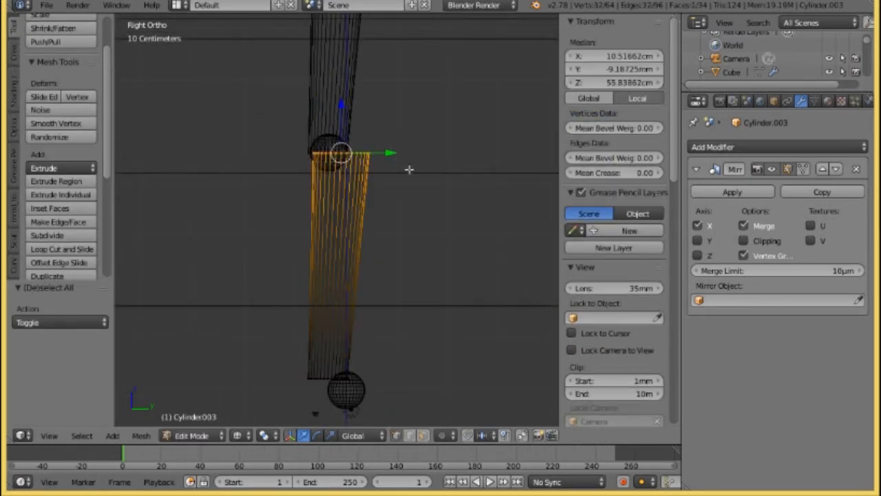
key(g)
click(397, 171)
key(s)
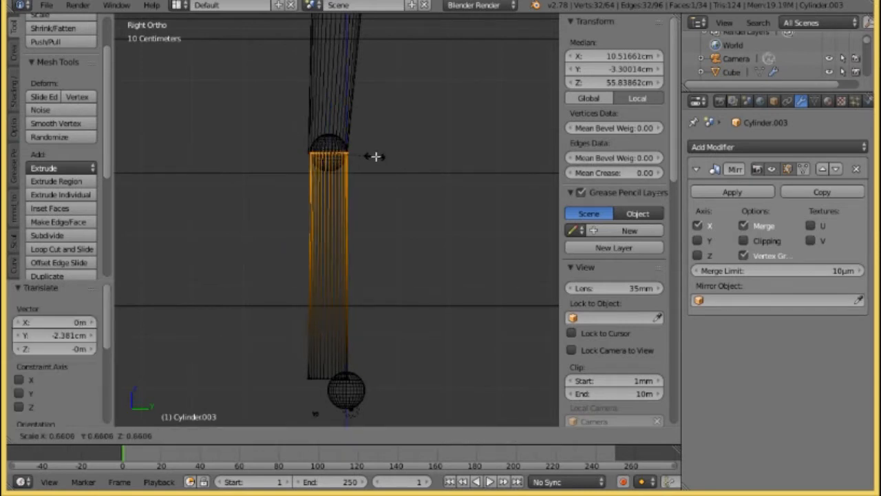
click(374, 155)
- Shift the lower leg's top ring about 5.1 mm in Y and 7.7 mm down, scale it by about 0.851, and return to Object Mode
scroll(374, 157, up, 2)
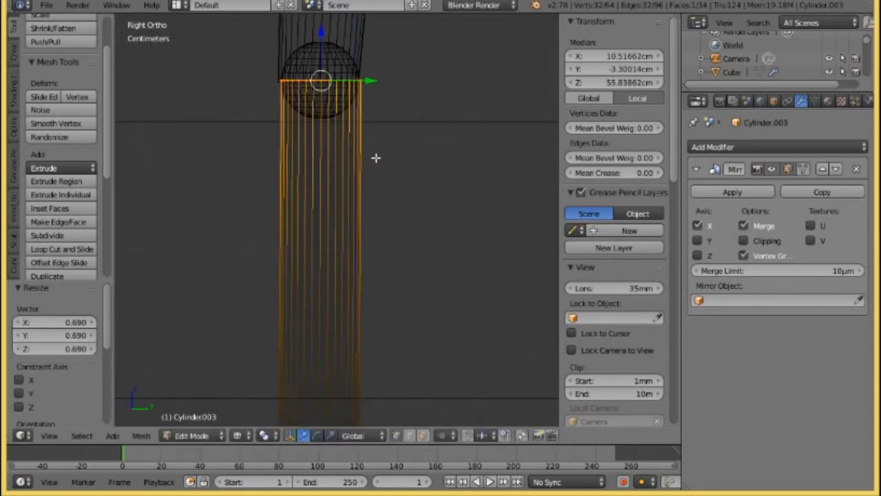
key(g)
click(333, 191)
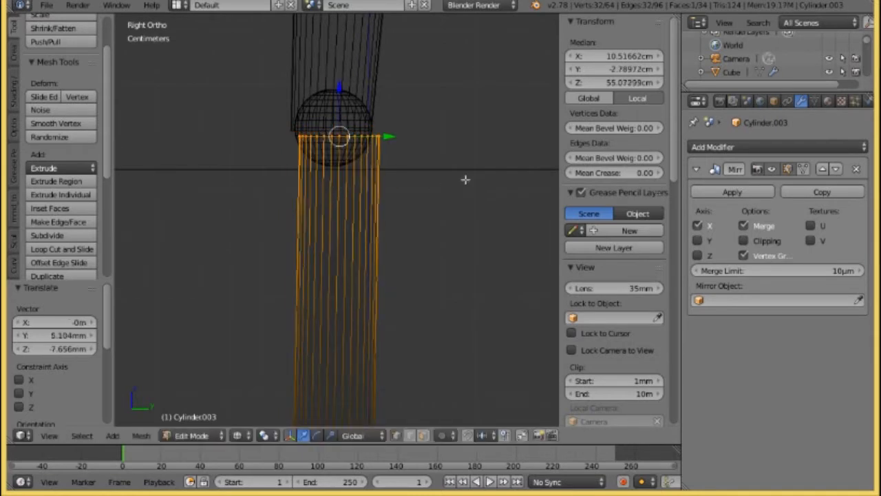
key(s)
click(449, 162)
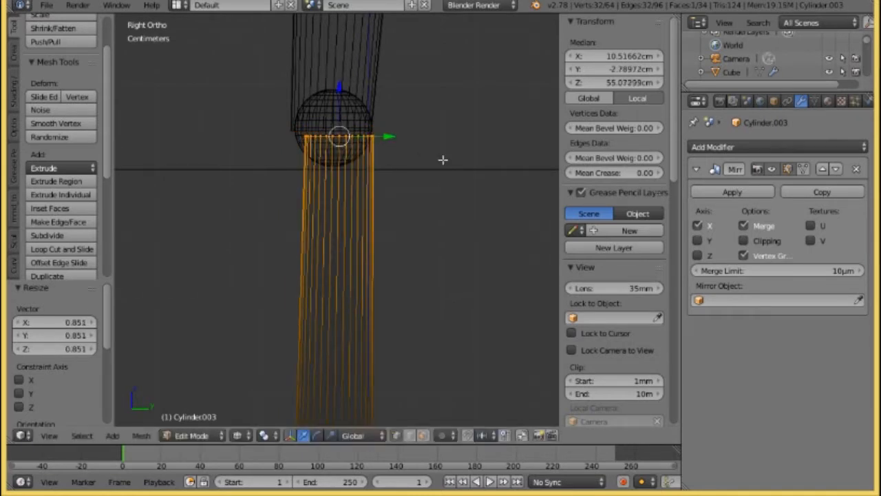
click(193, 435)
click(202, 417)
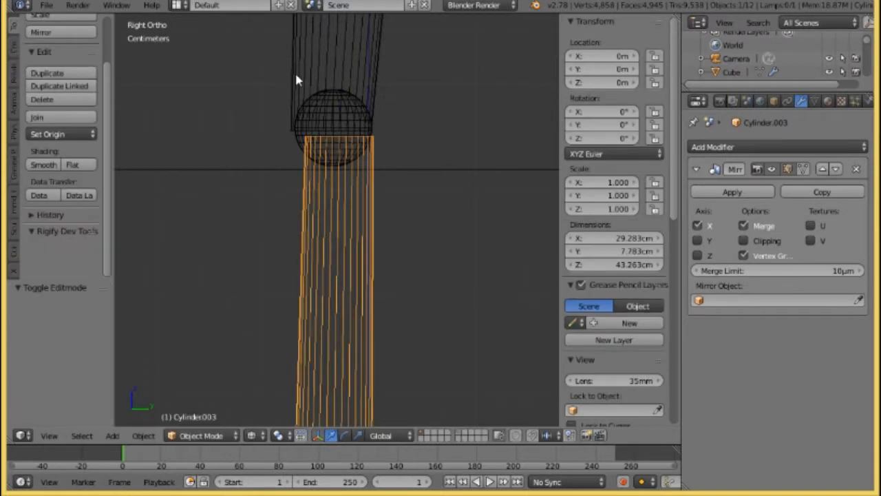
- In Edit Mode, scale the upper-leg cylinder's bottom ring of vertices at the knee by about 0.823
right_click(292, 72)
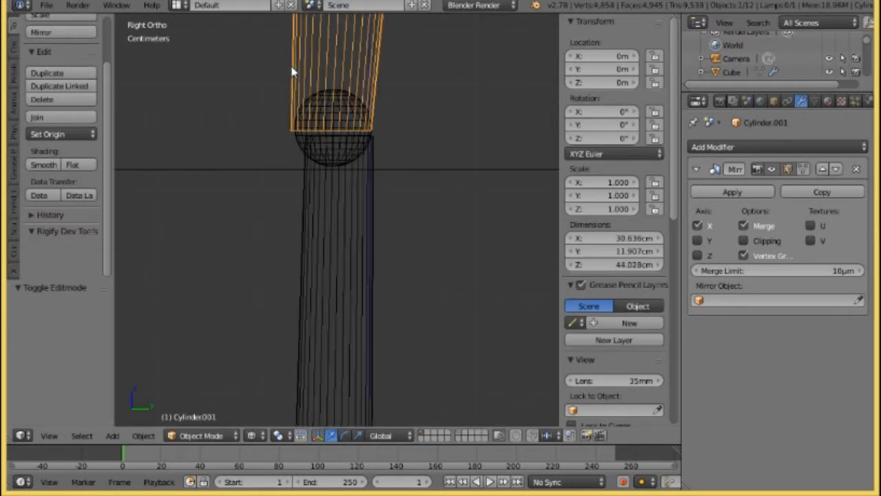
click(200, 438)
click(203, 402)
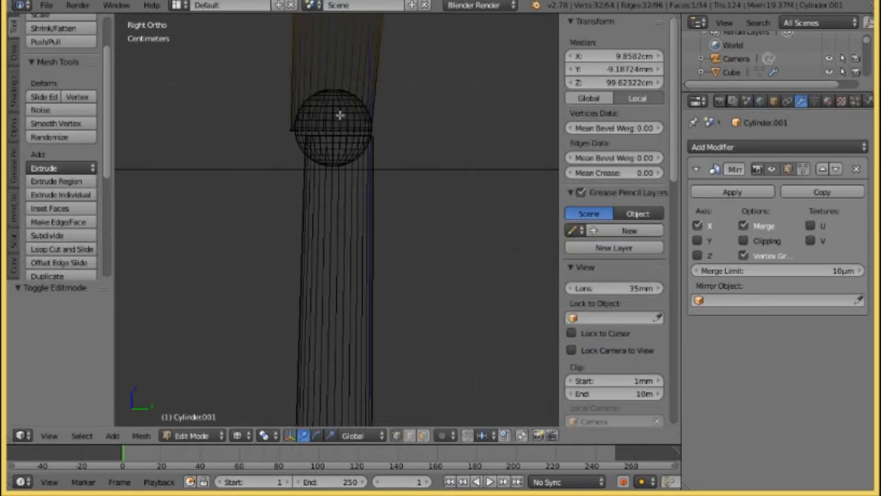
key(a)
key(a)
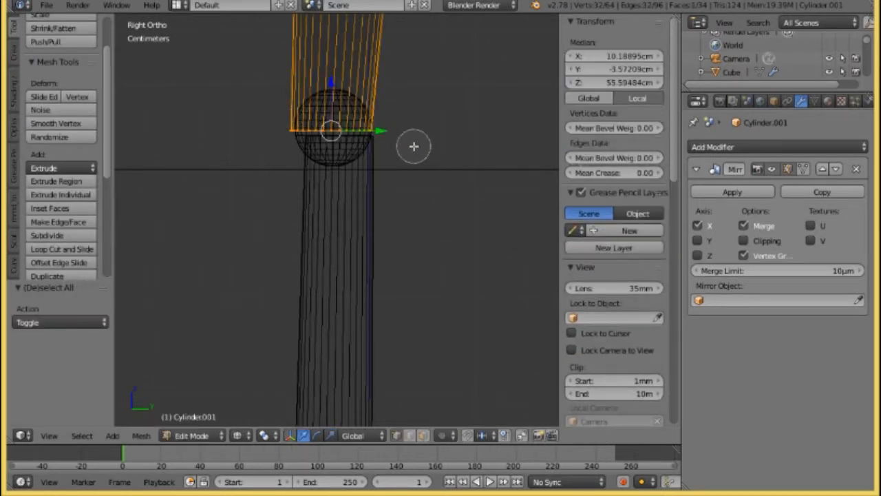
right_click(419, 150)
key(s)
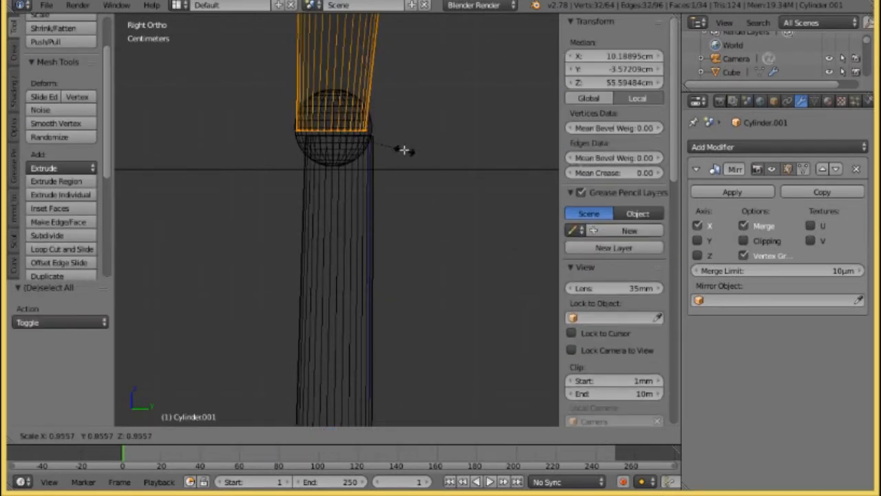
click(402, 150)
- Move the upper leg's bottom ring about 8.3 mm in Y and 4.5 mm up inside the knee sphere, and return to Object Mode
key(g)
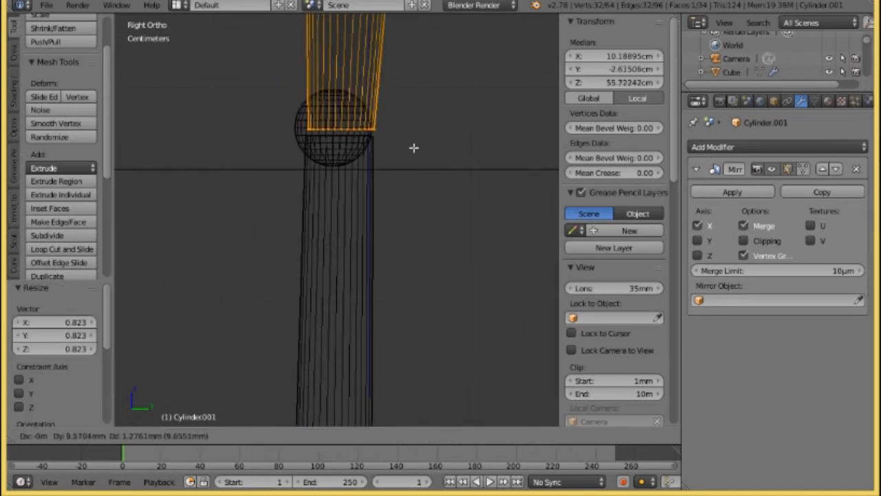
click(413, 144)
scroll(419, 149, down, 3)
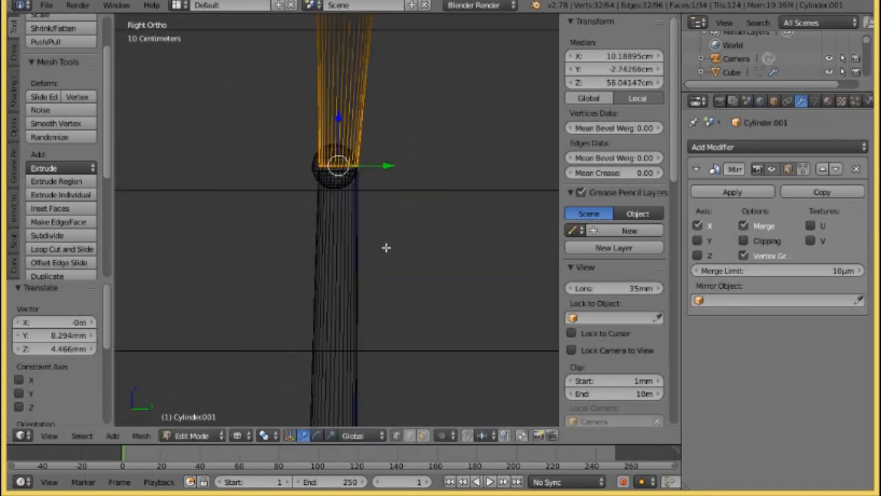
click(198, 435)
click(197, 417)
- In Edit Mode, select the lower-leg cylinder's bottom ring of vertices and scale it by about 0.762
right_click(345, 200)
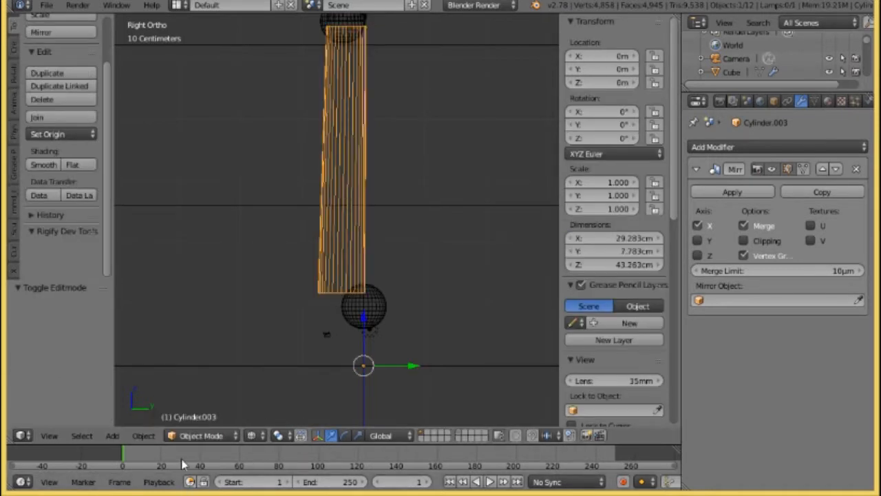
click(198, 436)
click(196, 405)
scroll(354, 294, up, 2)
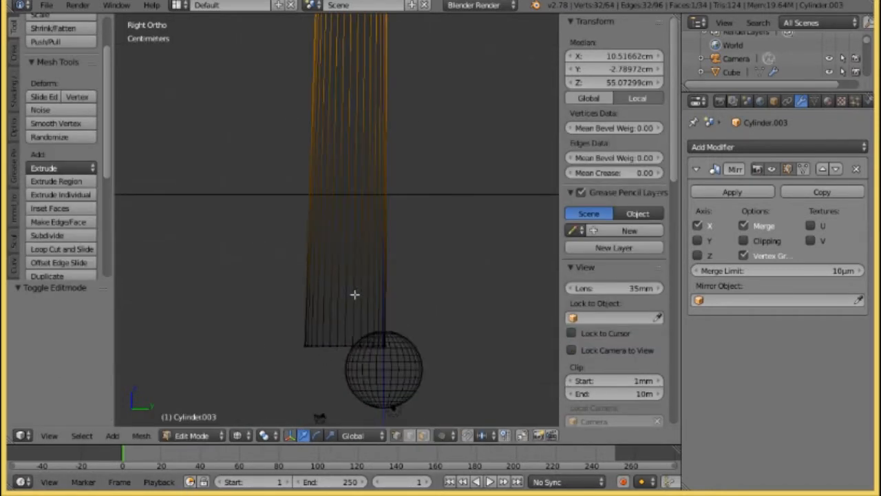
key(a)
key(c)
drag(317, 338, 402, 342)
click(374, 344)
right_click(479, 317)
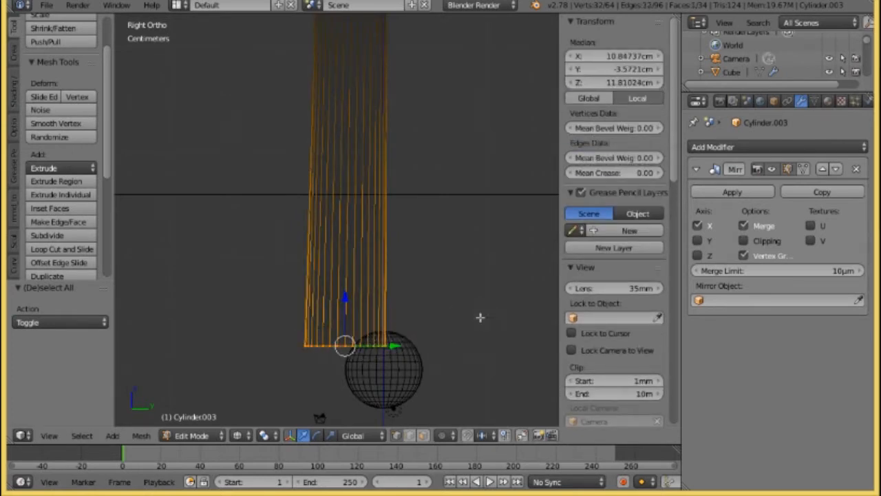
key(s)
click(448, 321)
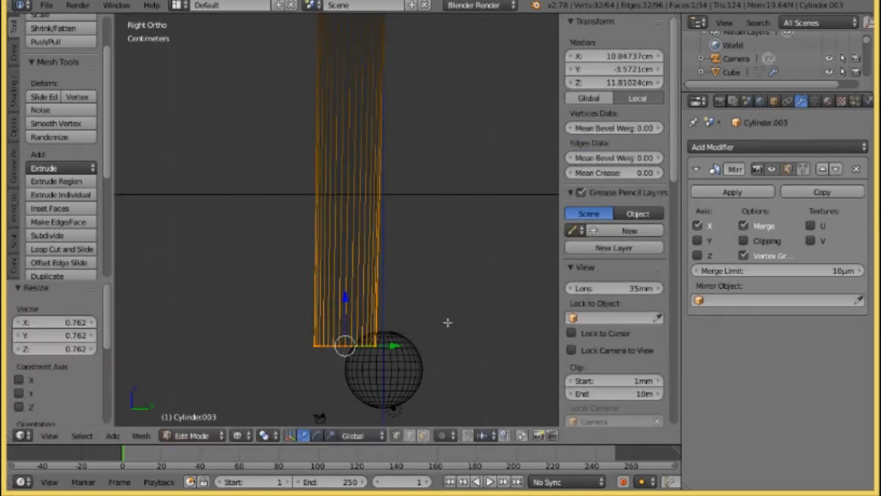
- Move the lower leg's bottom ring about 3.45 cm in Y and 1.98 cm down into the ankle sphere, and return to Object Mode
key(g)
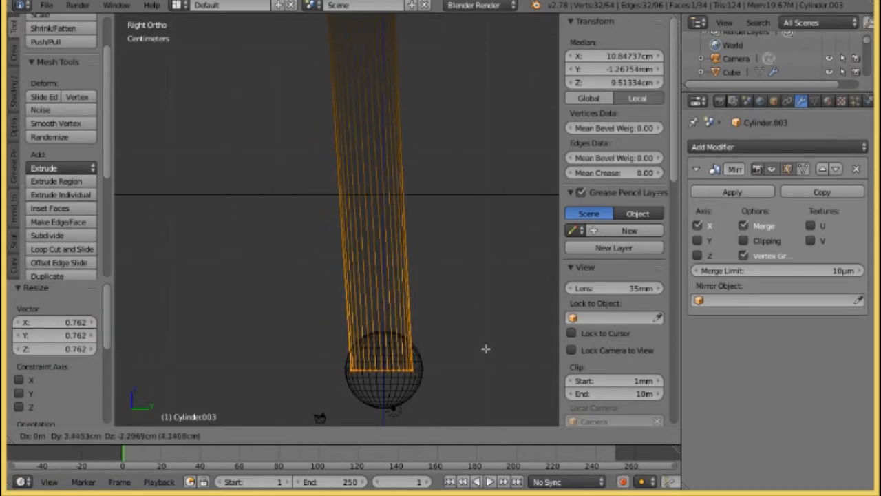
click(486, 344)
scroll(484, 345, down, 3)
shift+middle_drag(444, 349, 445, 292)
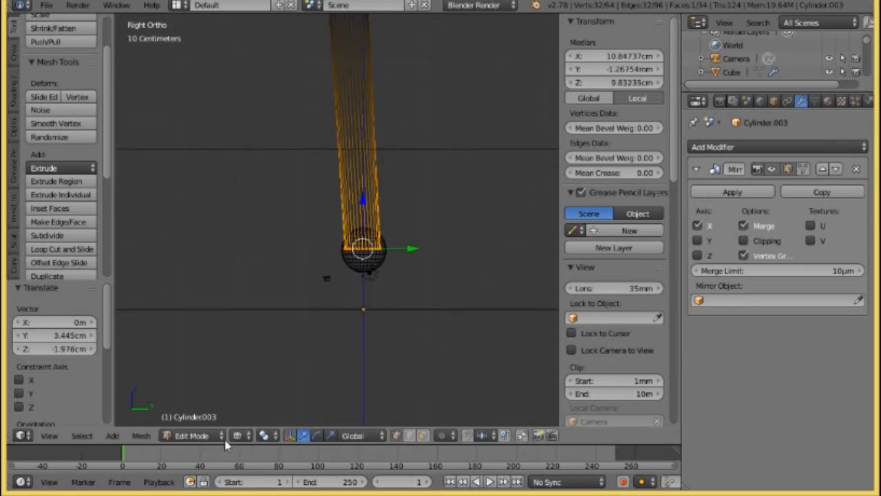
click(185, 436)
click(189, 418)
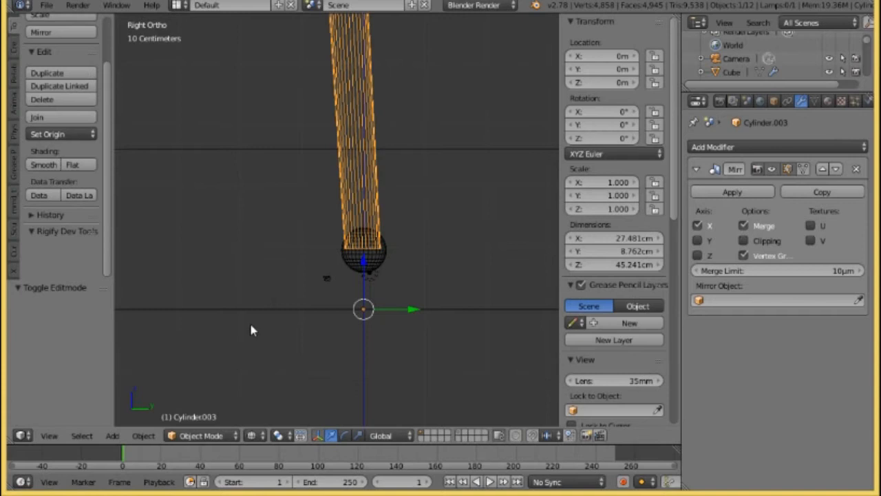
- Select the ankle sphere and scale its whole mesh by about 0.71 in Edit Mode
right_click(349, 268)
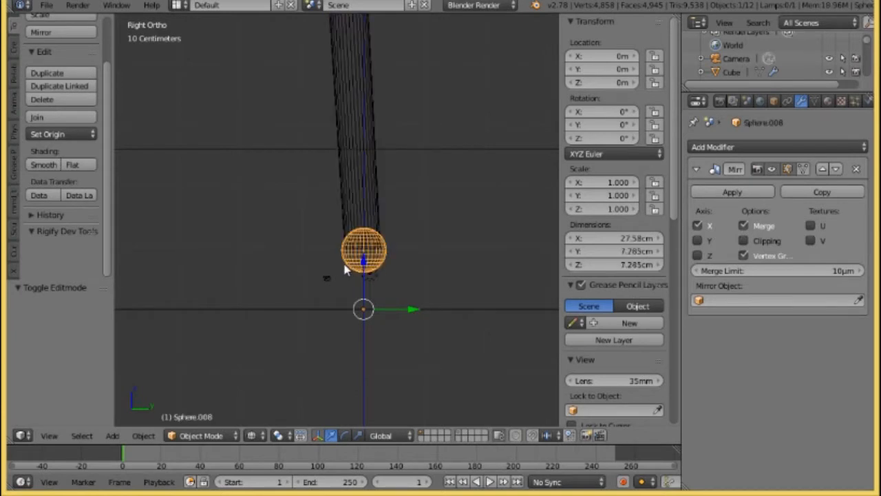
click(196, 436)
click(196, 405)
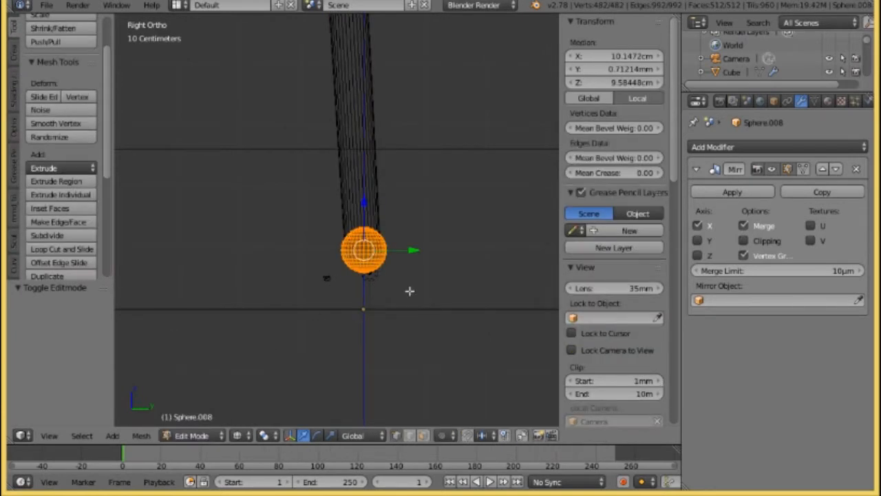
key(s)
click(397, 282)
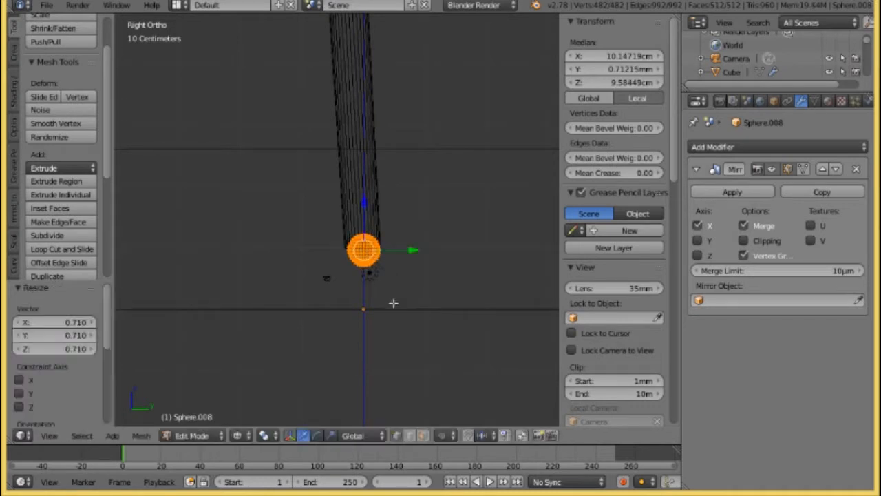
- Move the ankle sphere's mesh about 1.21 cm down along Z, view it from the front, and return to Object Mode
scroll(344, 301, up, 2)
key(g)
key(z)
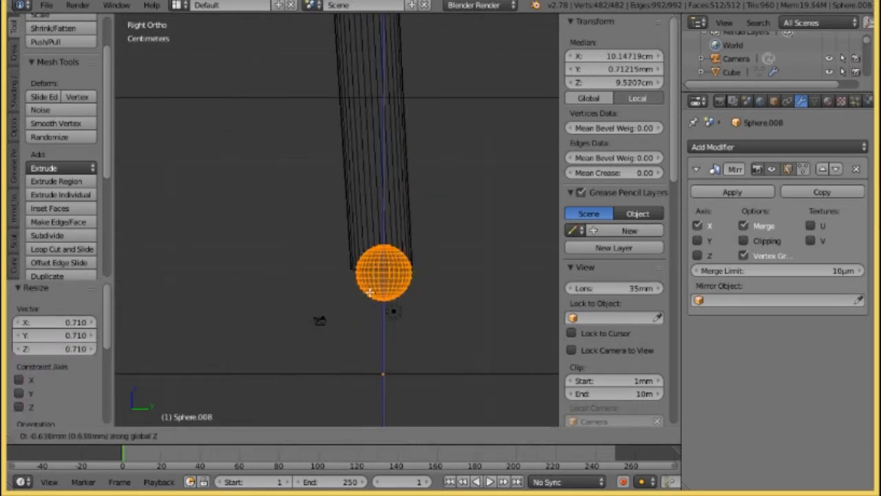
click(320, 320)
scroll(317, 319, down, 4)
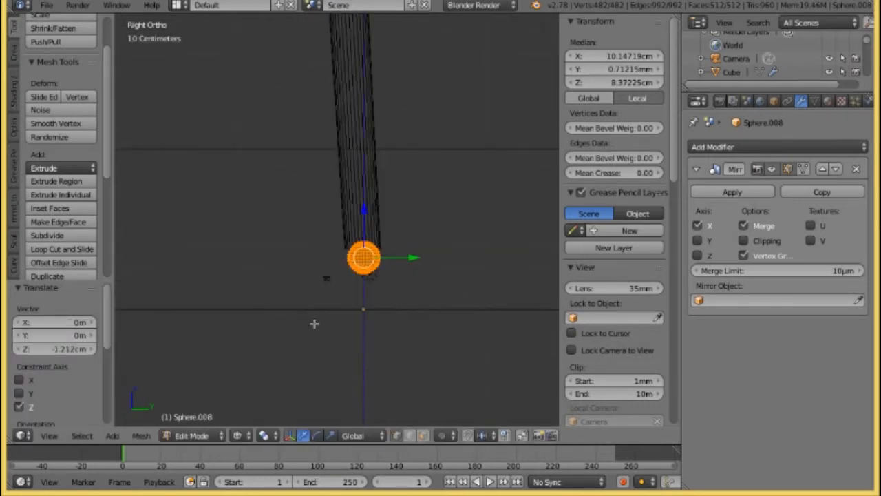
middle_drag(305, 328, 473, 332)
key(KP_1)
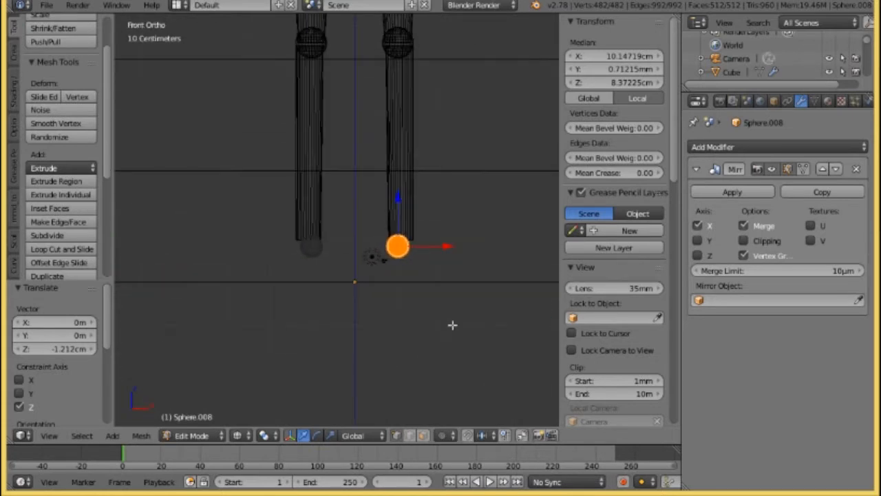
scroll(443, 313, up, 2)
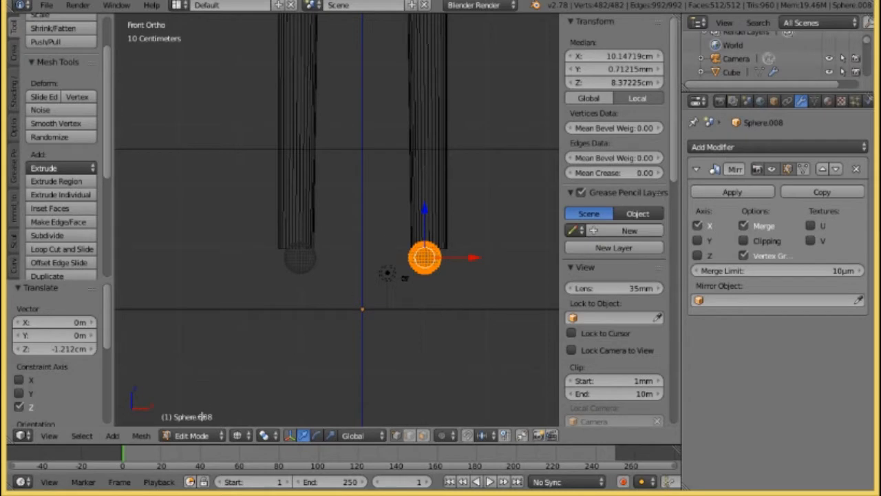
click(200, 435)
click(198, 418)
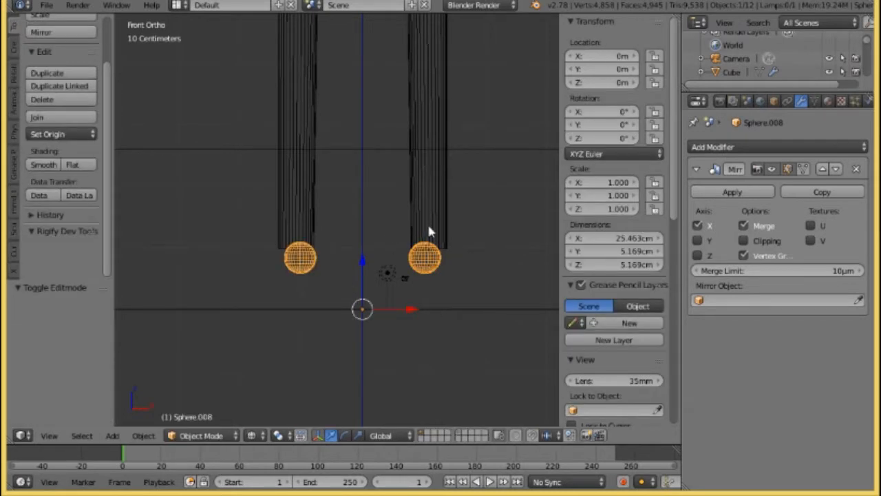
- In Edit Mode, move the lower-leg cylinder's bottom ring about -6.6 mm in X and -4.4 mm in Z into the ankle sphere
right_click(428, 232)
click(198, 435)
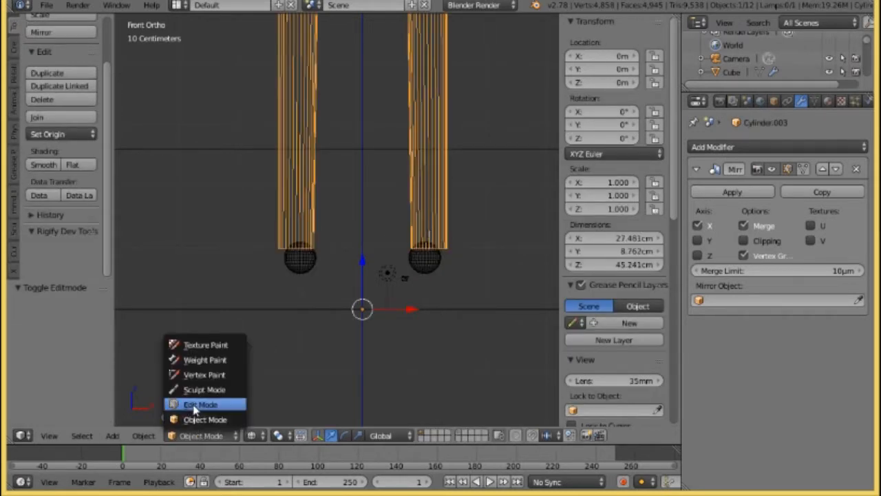
click(199, 404)
key(g)
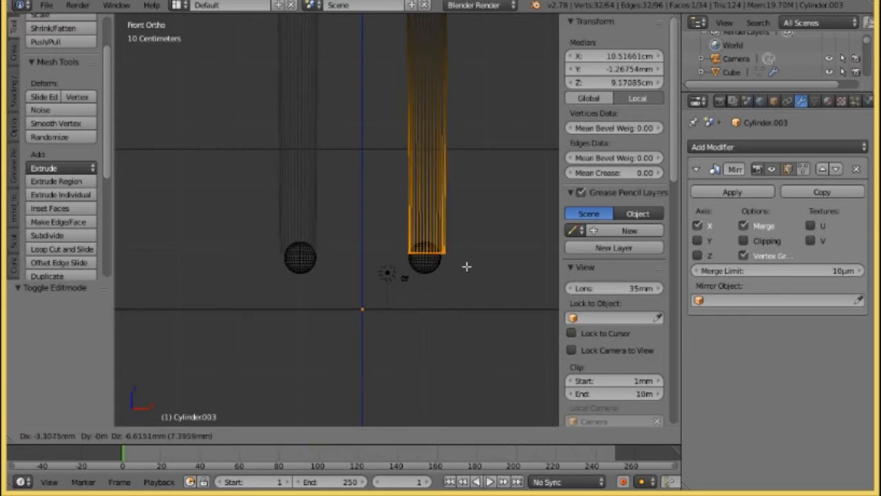
click(467, 266)
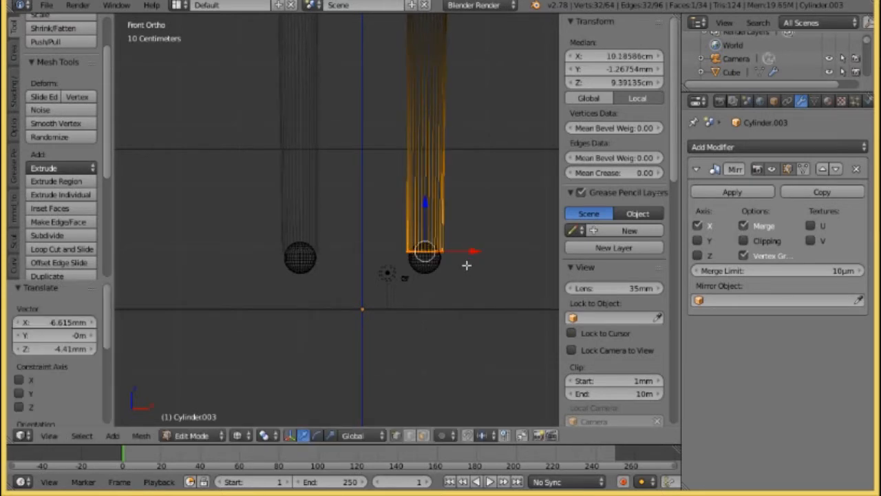
- Scale the lower leg's bottom ring by about 0.93, check the leg from the right side, and return to Object Mode
key(s)
click(463, 266)
scroll(458, 254, down, 4)
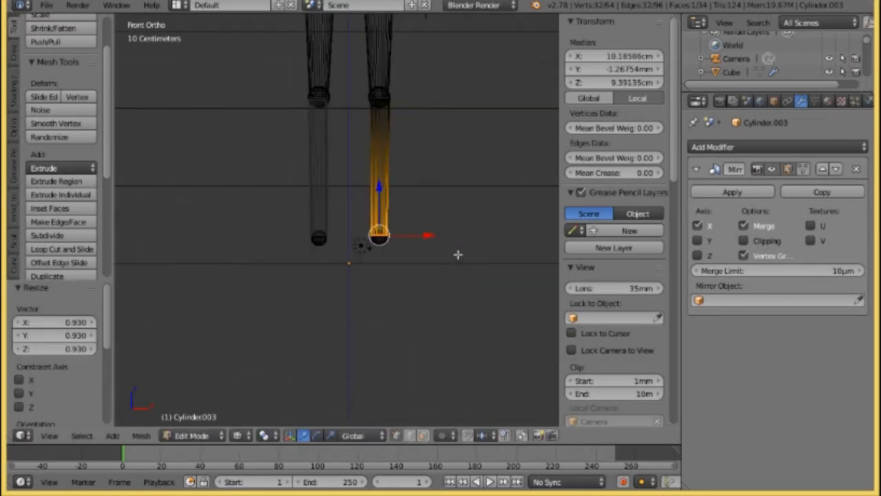
mouse_move(420, 249)
middle_down()
mouse_move(317, 230)
mouse_move(313, 244)
mouse_move(295, 244)
mouse_move(432, 239)
middle_up()
key(KP_3)
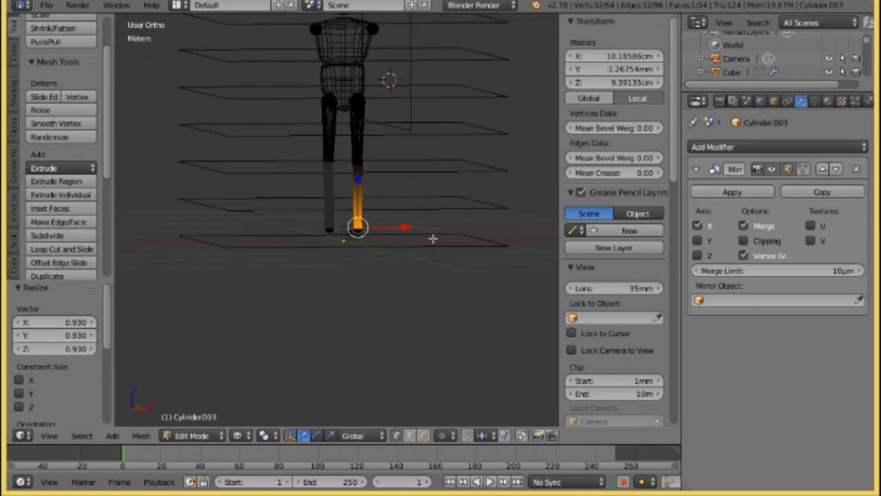
key(KP_3)
scroll(397, 252, up, 6)
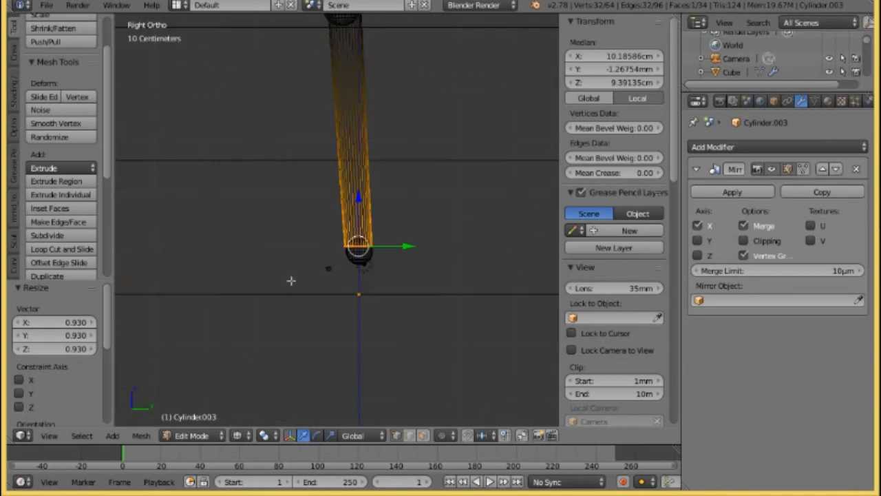
scroll(296, 268, up, 3)
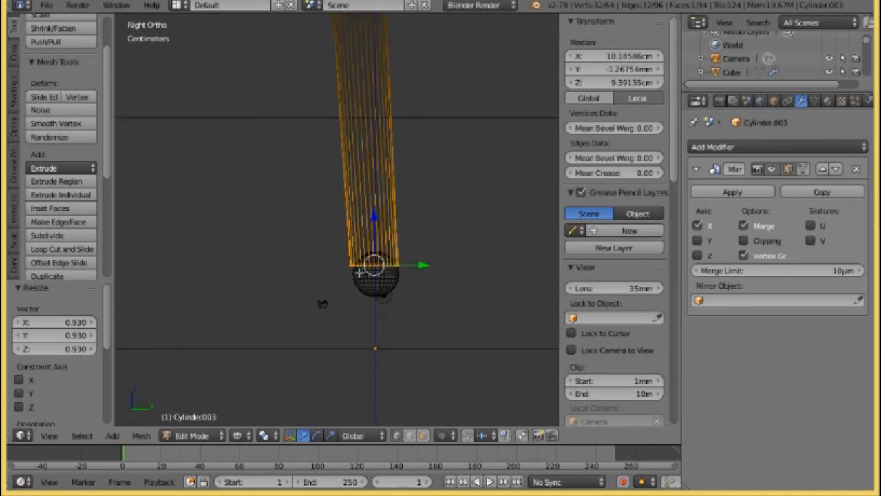
click(112, 436)
mouse_move(193, 435)
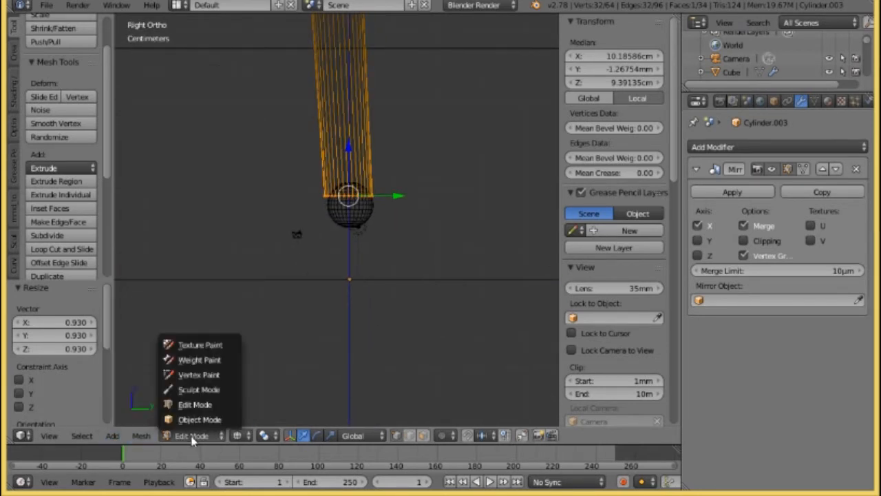
click(193, 419)
- Add a cube mesh for the foot and clear its location to place it at the world origin
click(112, 436)
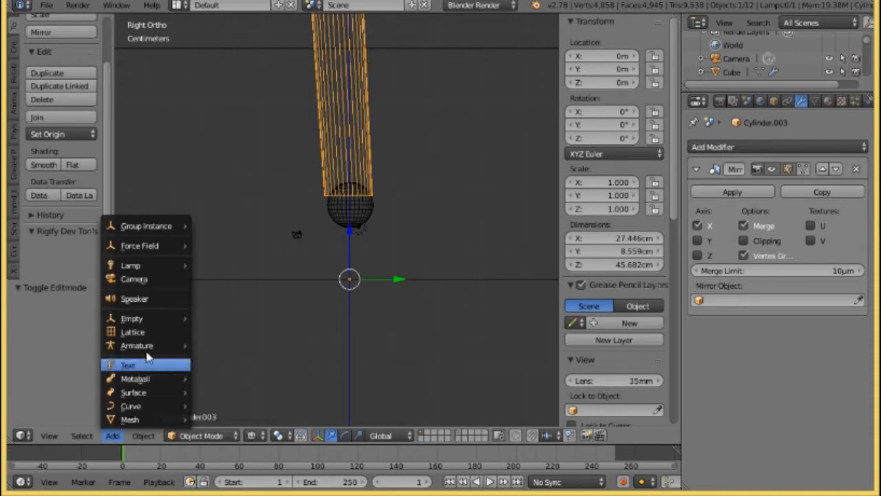
mouse_move(138, 419)
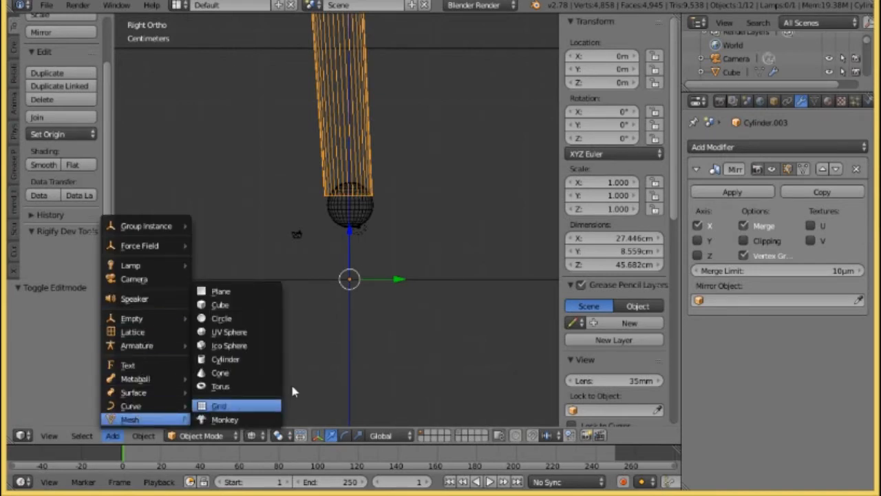
click(253, 308)
scroll(230, 262, down, 5)
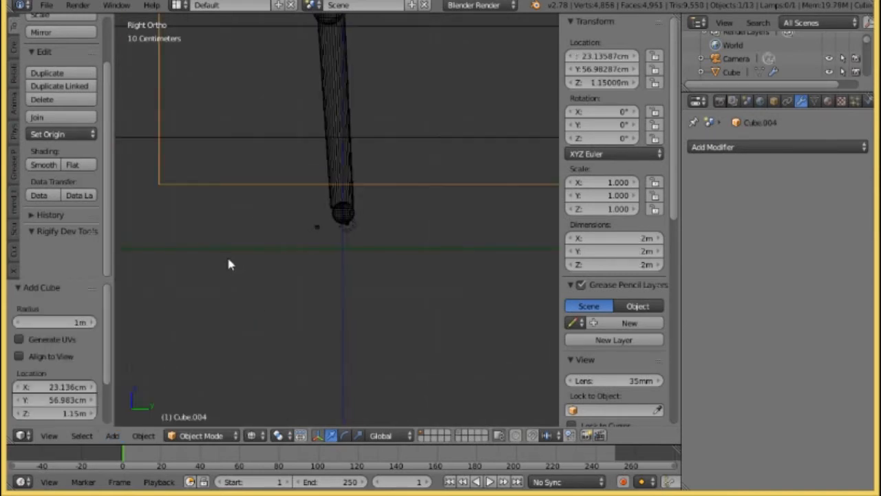
key(alt+g)
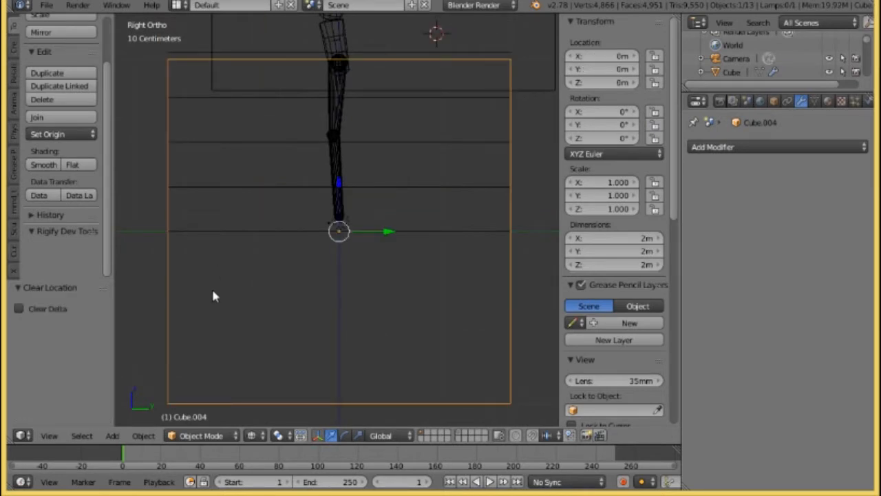
- In Edit Mode, shrink the whole cube mesh by about 0.076 and again by about 0.562
click(201, 435)
click(200, 404)
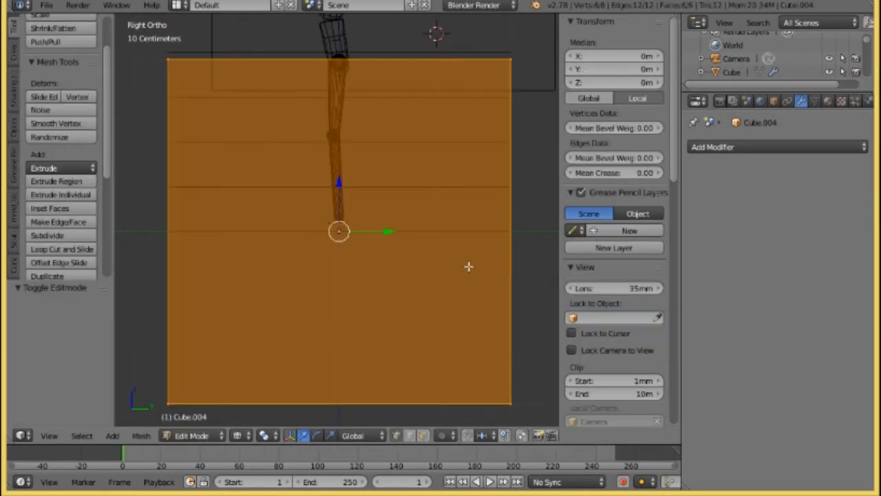
key(s)
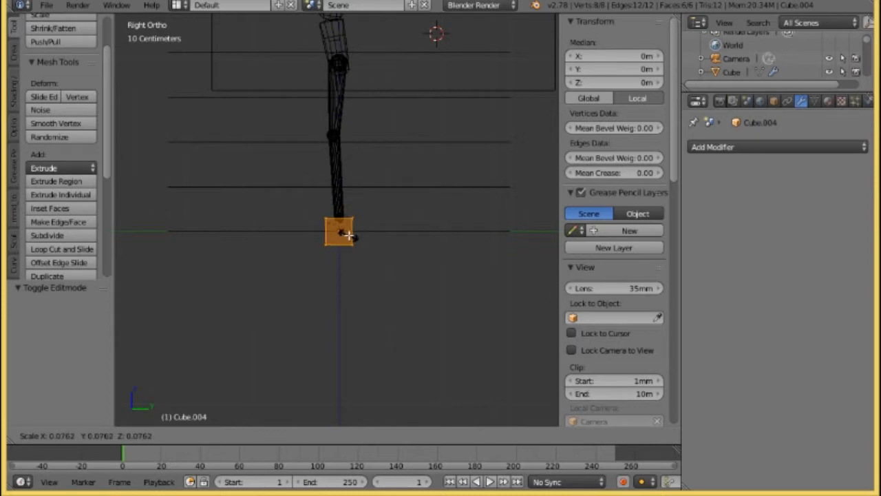
click(348, 234)
scroll(360, 268, up, 10)
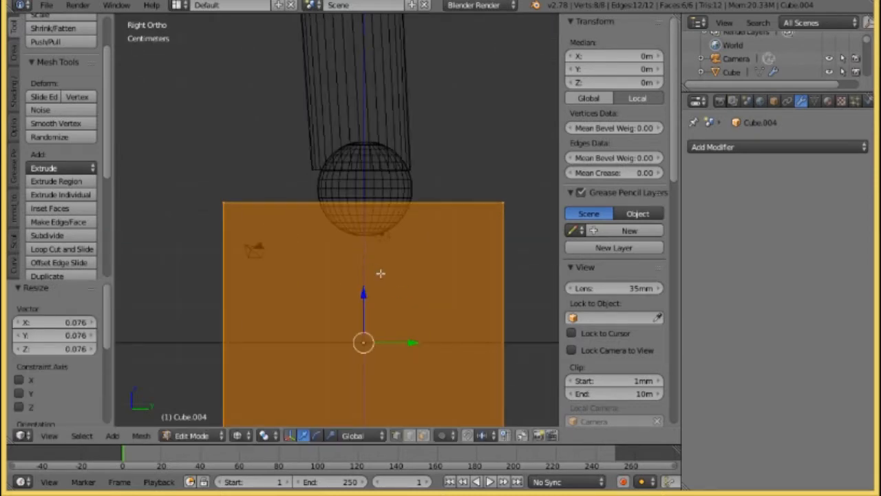
key(s)
click(365, 301)
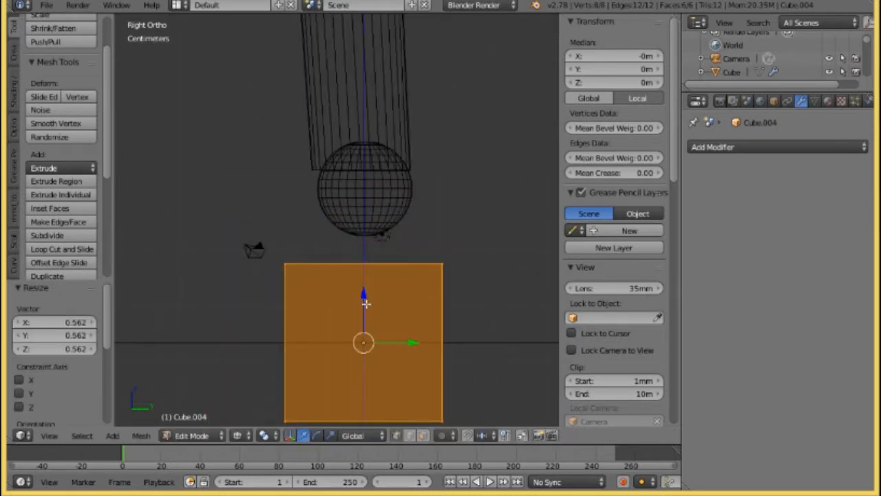
- Raise the cube mesh to about 2.99 cm in Z beneath the ankle sphere, scaling it by about 0.594 and then 1.163
drag(364, 327, 363, 266)
key(s)
click(365, 270)
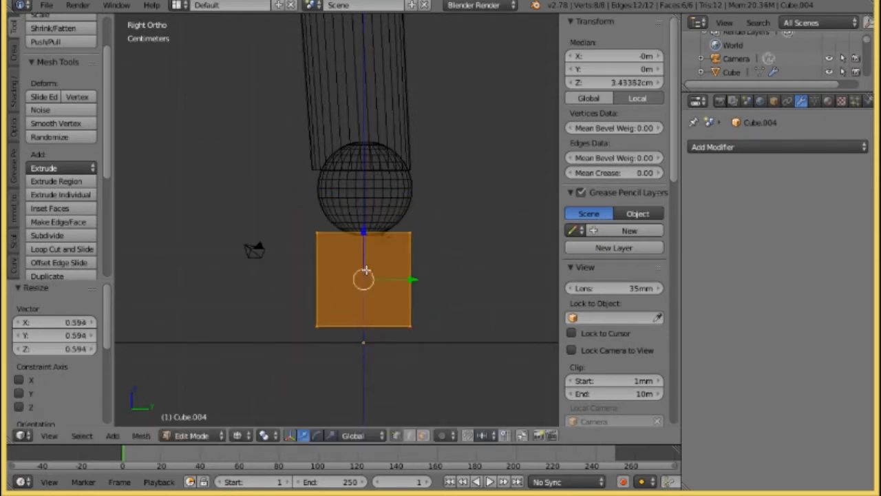
drag(365, 270, 369, 279)
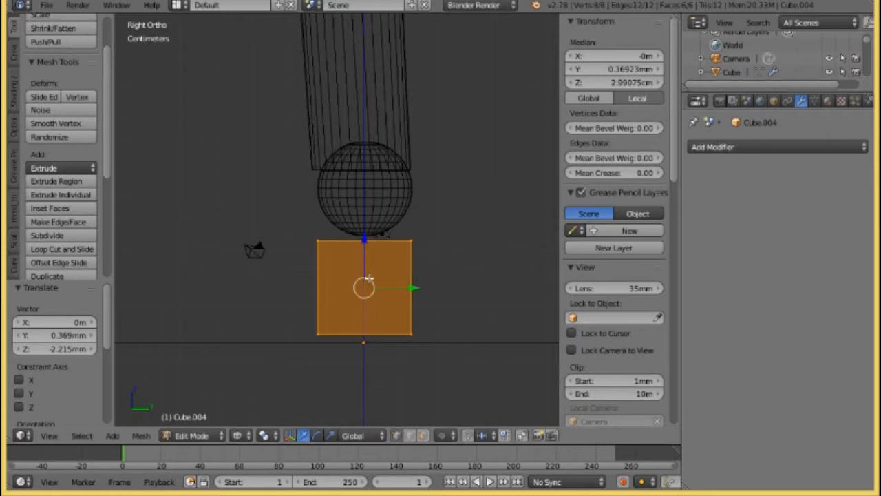
key(s)
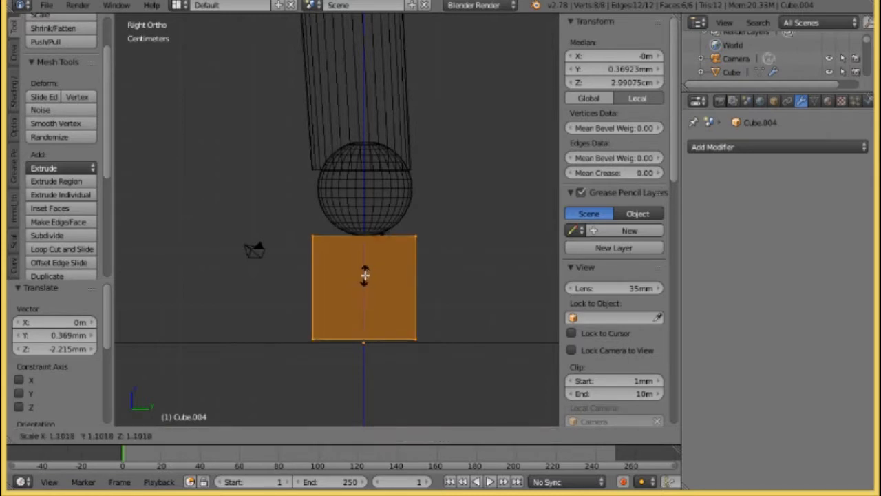
click(365, 276)
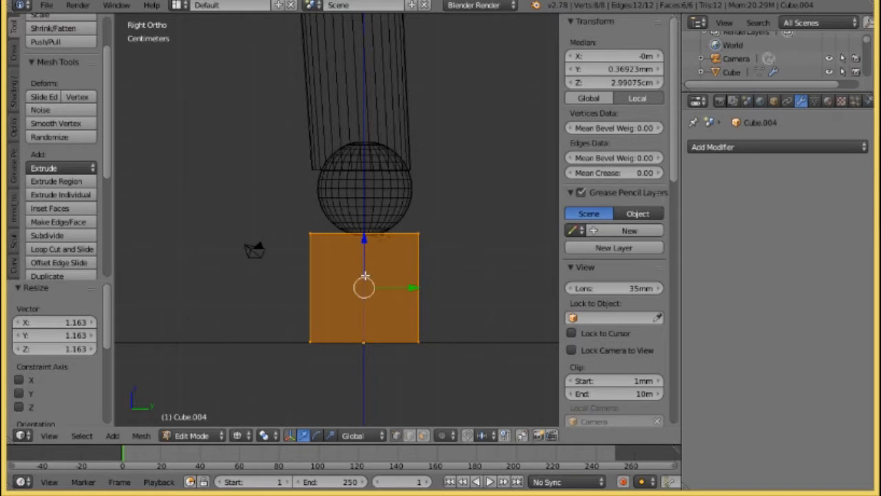
key(s)
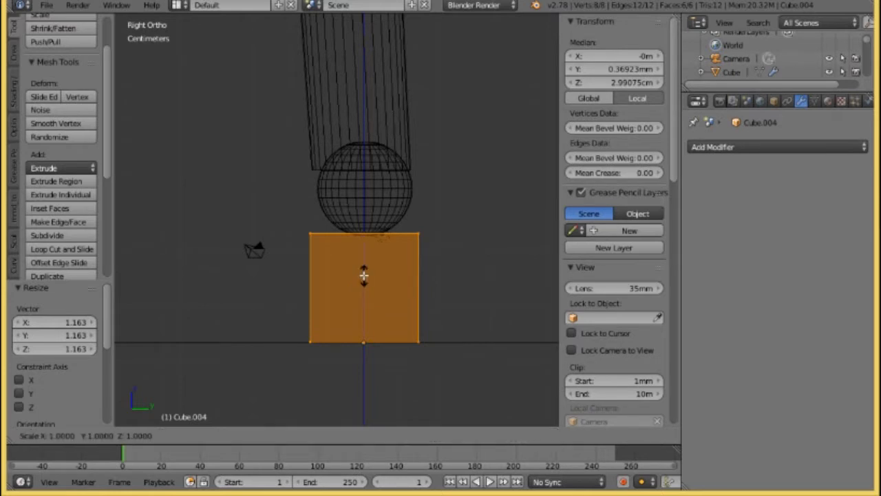
right_click(360, 279)
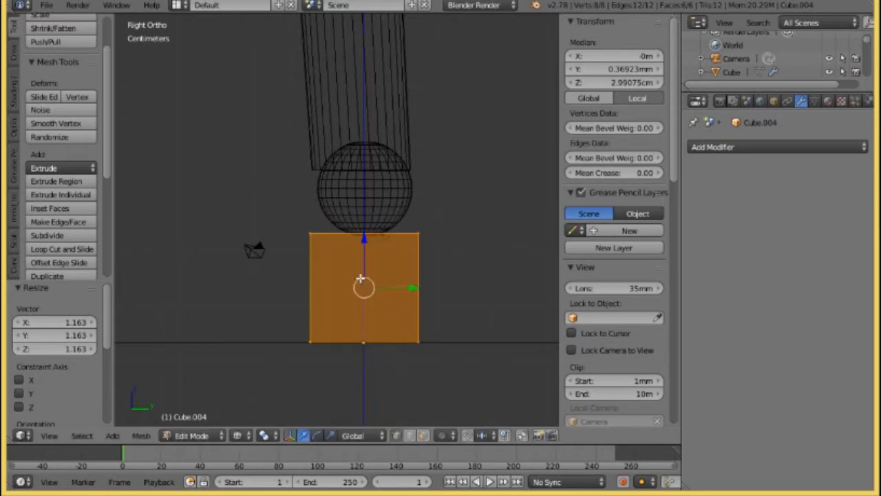
- Stretch the foot cube by about 1.744 along Y and move it about 2.7 cm in the negative Y direction
key(s)
key(y)
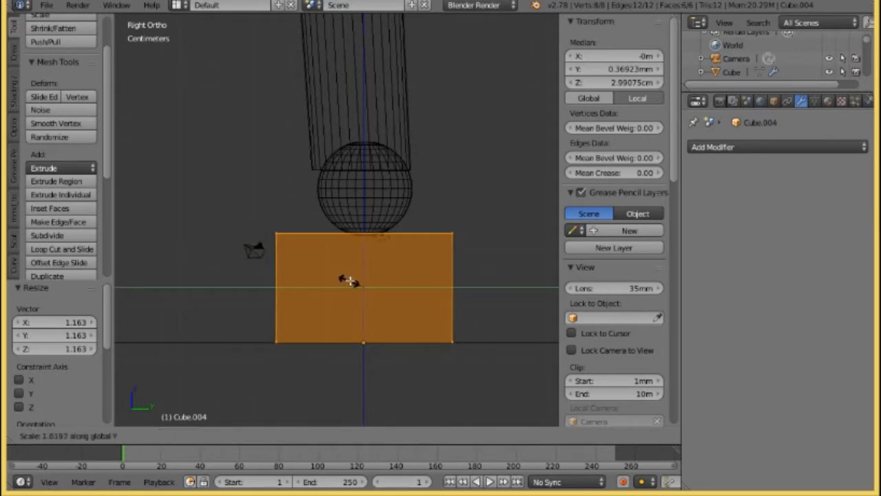
click(348, 283)
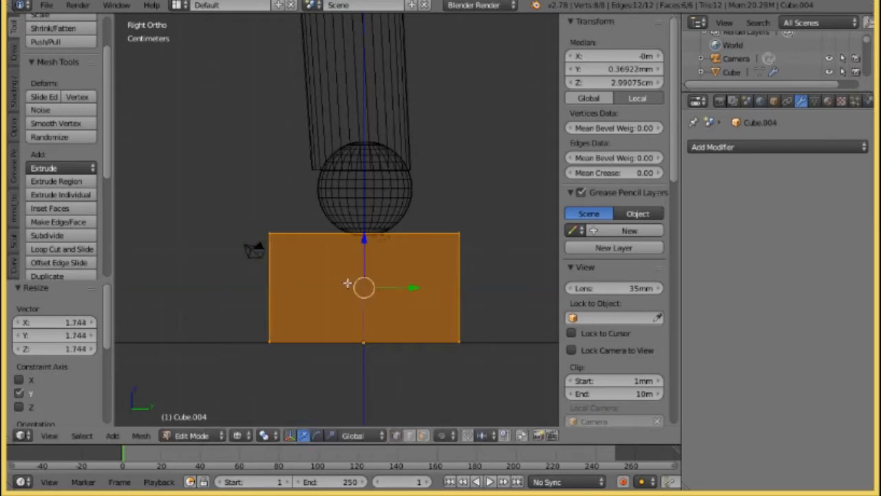
key(g)
key(y)
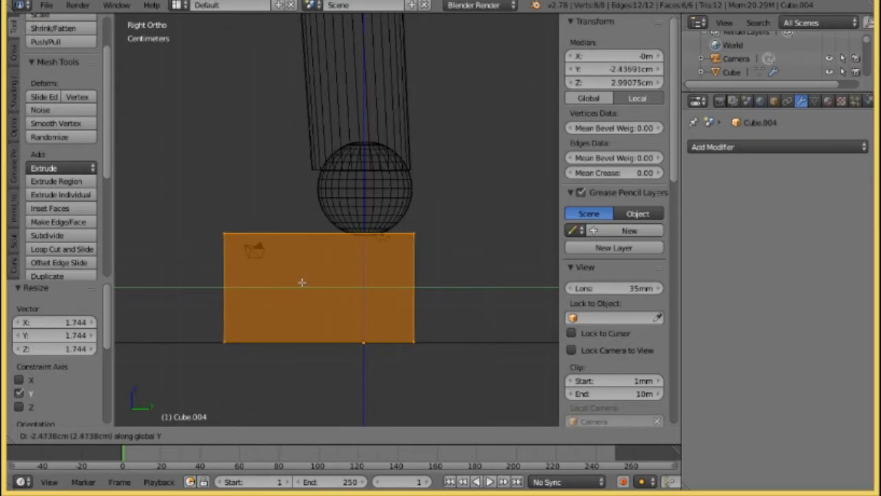
click(299, 282)
- Select only the foot block's upper front edge and move it about 2.7 cm down to slope the top
key(a)
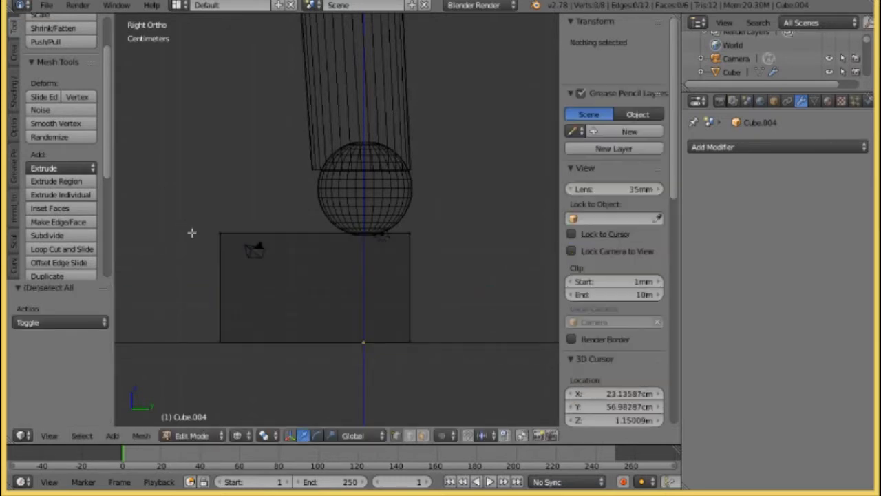
right_click(219, 235)
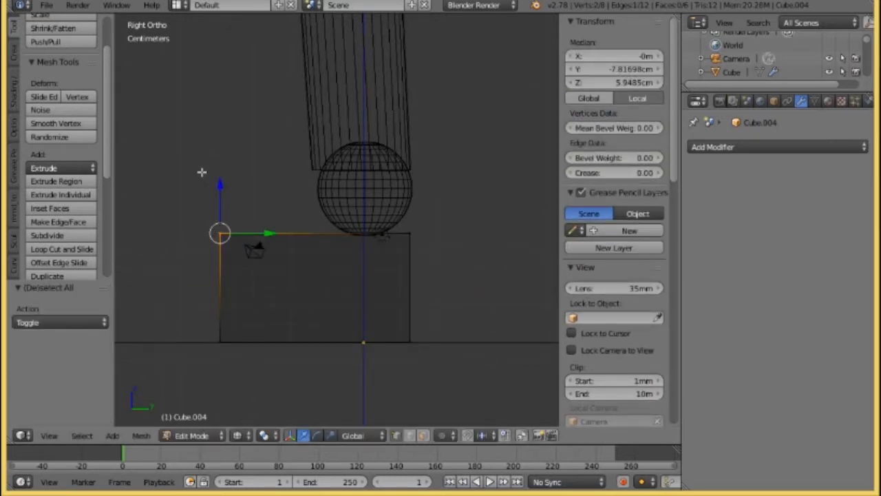
key(g)
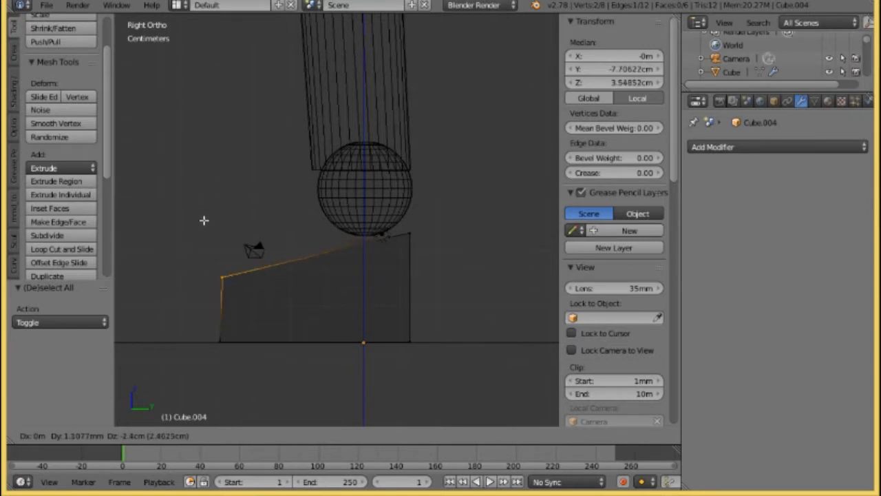
click(201, 225)
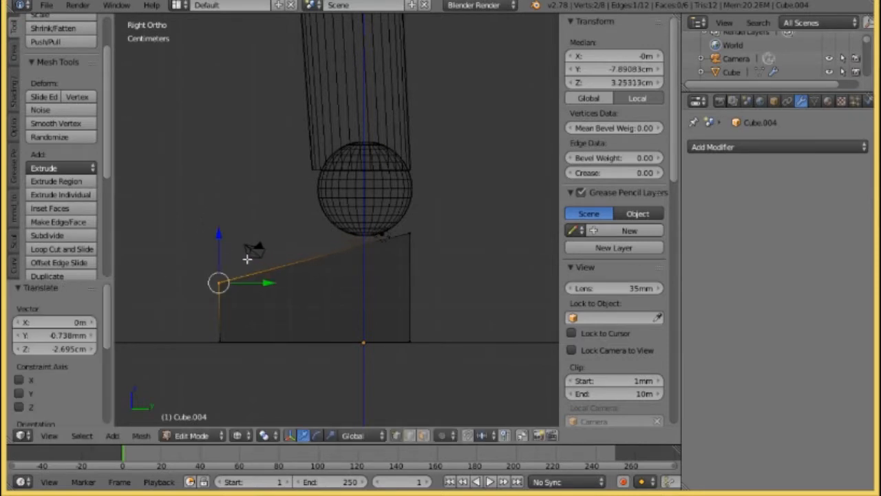
- Add one centred loop cut across the foot block, halfway along its length
key(a)
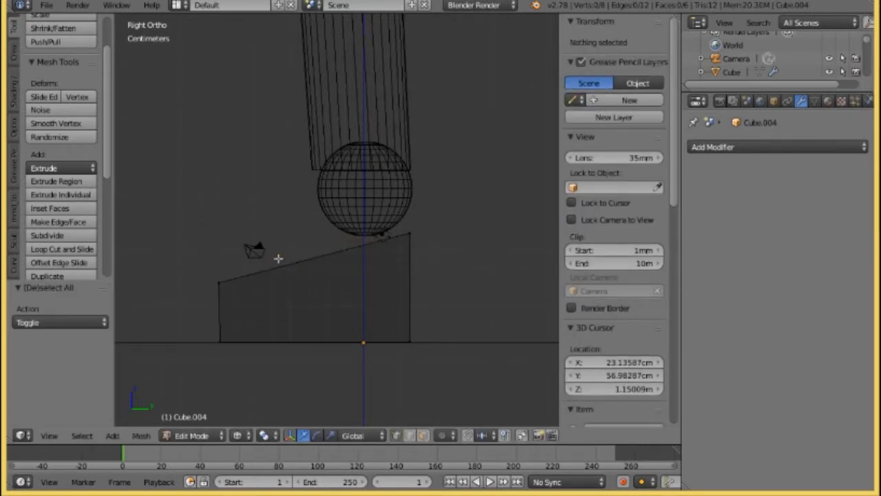
key(ctrl+r)
click(291, 289)
right_click(271, 218)
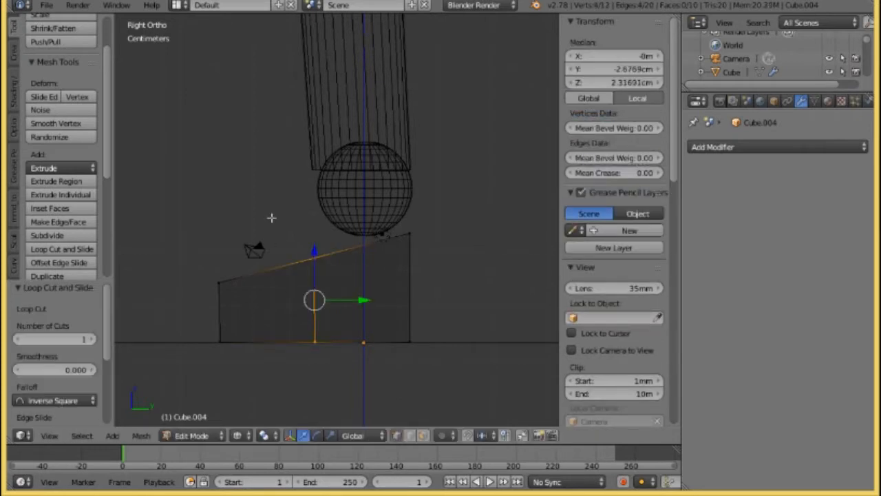
- Select only the loop cut's top edge and raise it about 1.1 cm to shape the instep
key(a)
right_click(288, 221)
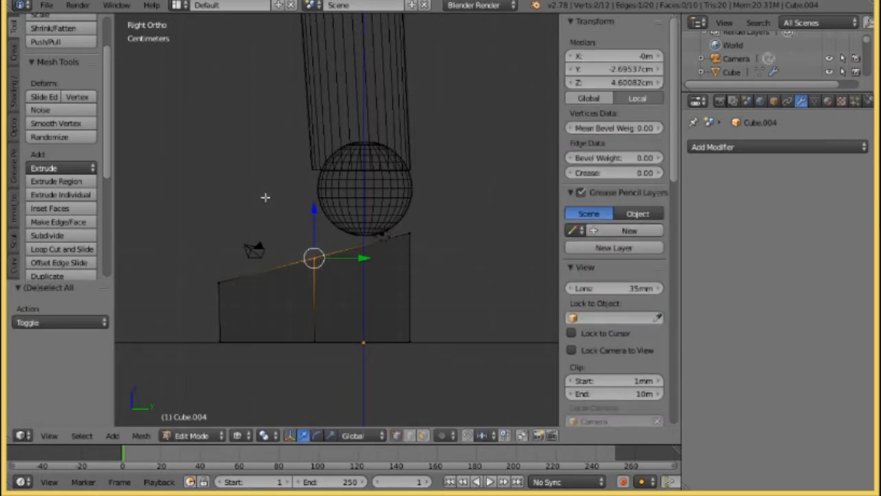
key(g)
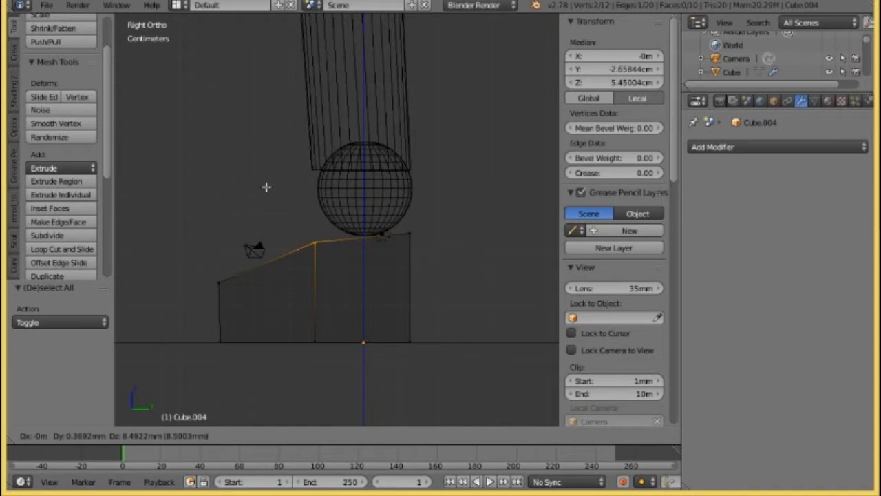
click(266, 183)
- Narrow the whole foot block to about 0.728 of its width along X
scroll(225, 219, down, 5)
middle_drag(224, 218, 280, 228)
key(KP_1)
scroll(323, 244, up, 4)
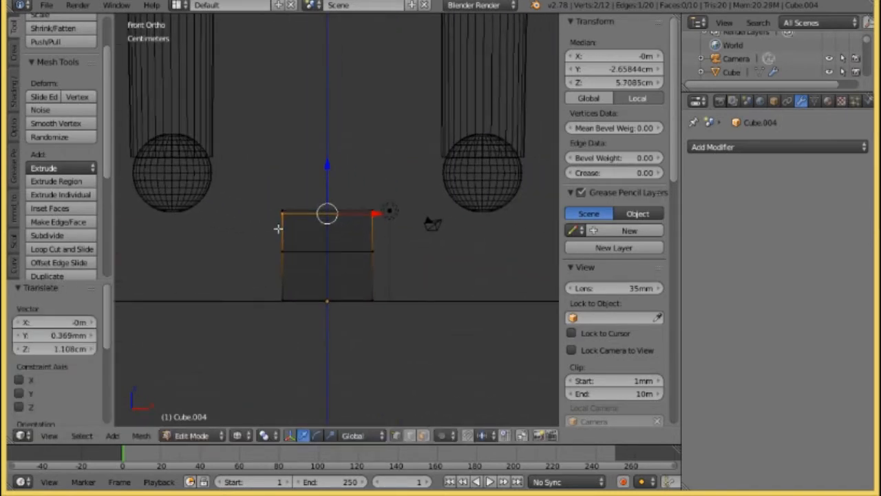
key(a)
key(a)
key(s)
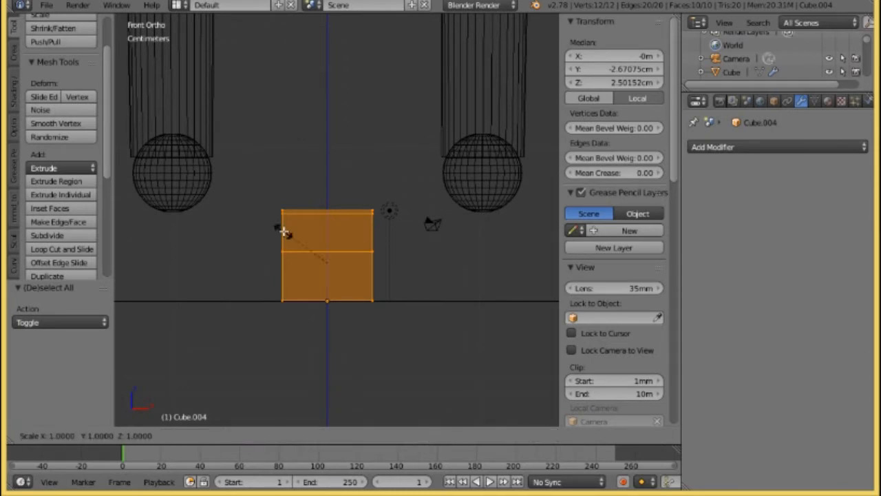
key(x)
click(301, 234)
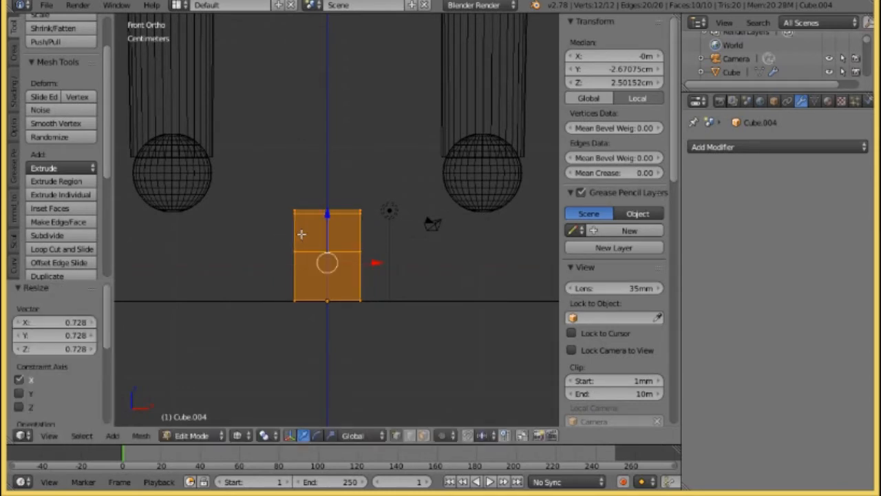
- Move the foot block about 10.1 cm along positive X so it sits centred under the ankle sphere
key(g)
key(x)
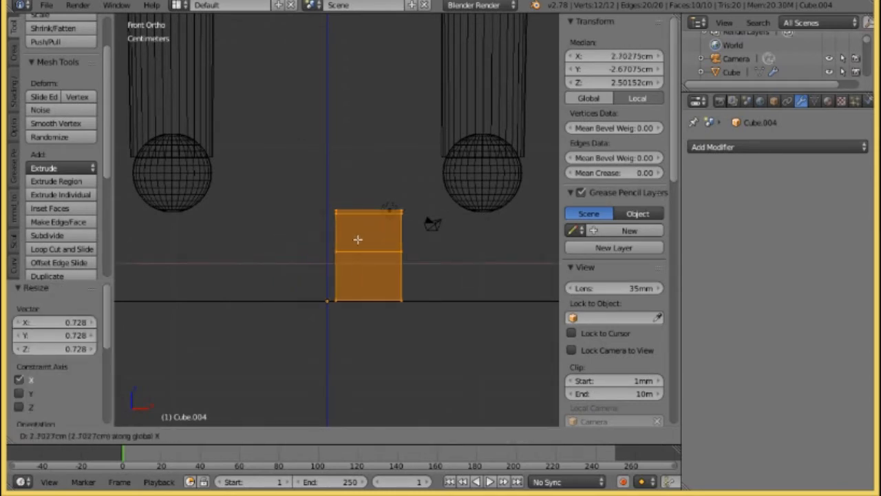
click(454, 238)
middle_drag(454, 238, 292, 271)
drag(293, 271, 319, 238)
middle_drag(319, 238, 415, 256)
key(KP_1)
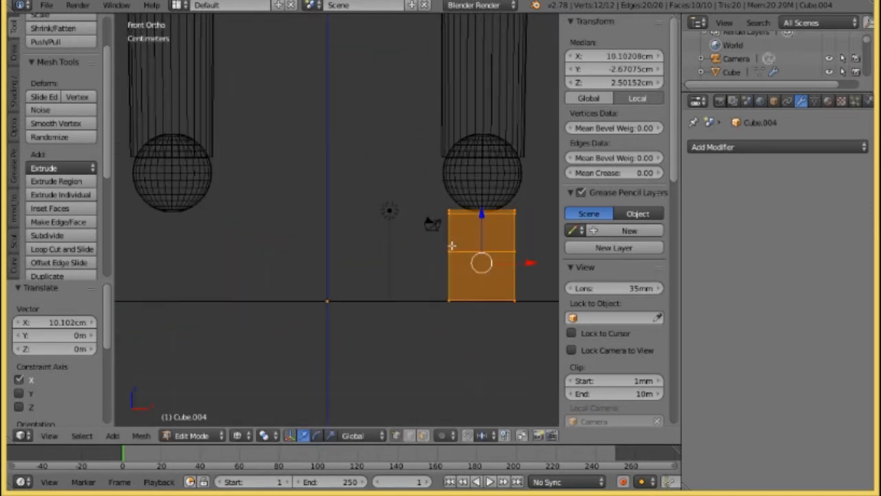
- Add a Mirror modifier across X to the foot and return to Object Mode
click(707, 148)
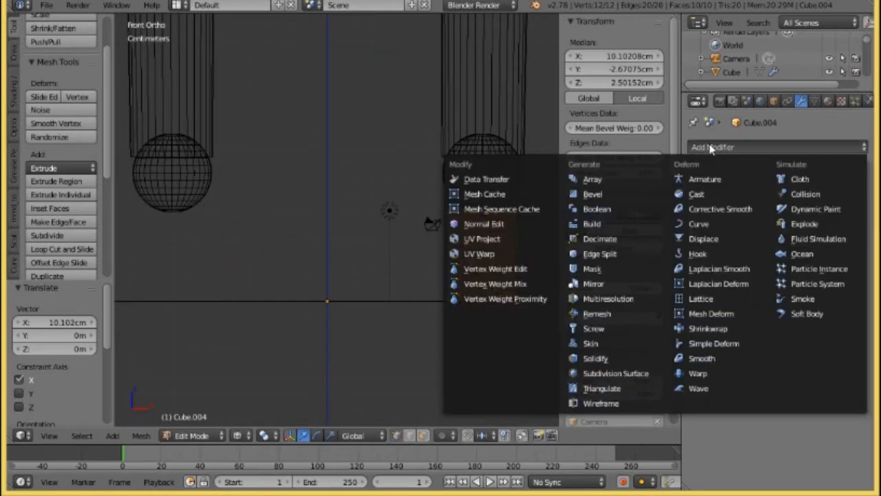
click(616, 285)
scroll(357, 289, down, 4)
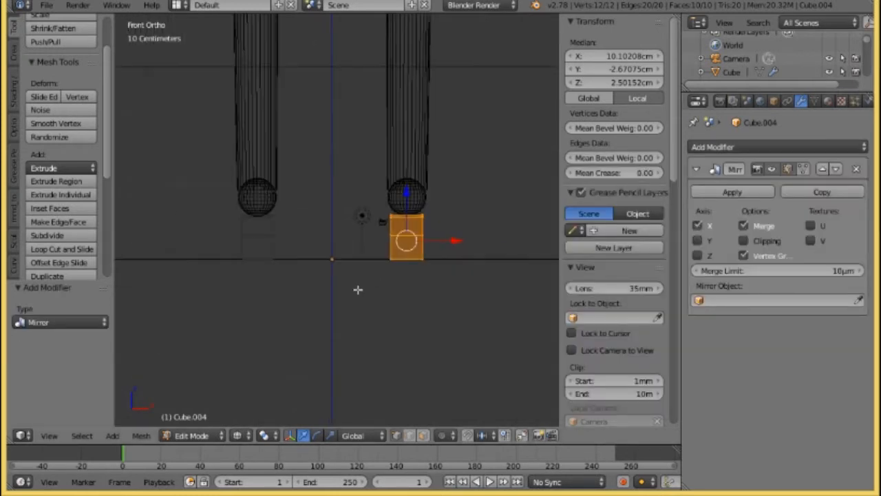
click(192, 435)
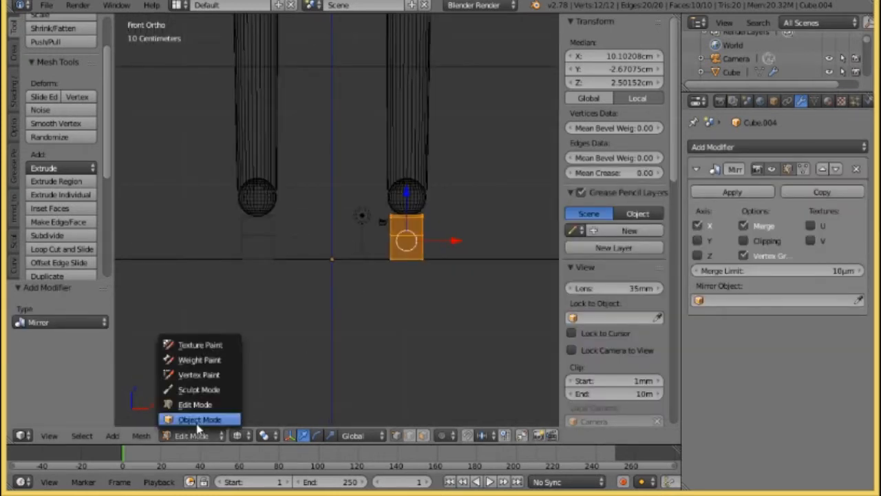
click(207, 419)
- Stretch the foot mesh by about 1.58 along Y in Edit Mode
scroll(409, 258, down, 3)
middle_drag(409, 258, 279, 288)
key(KP_3)
scroll(256, 253, down, 3)
scroll(260, 268, down, 5)
scroll(270, 277, up, 15)
key(KP_3)
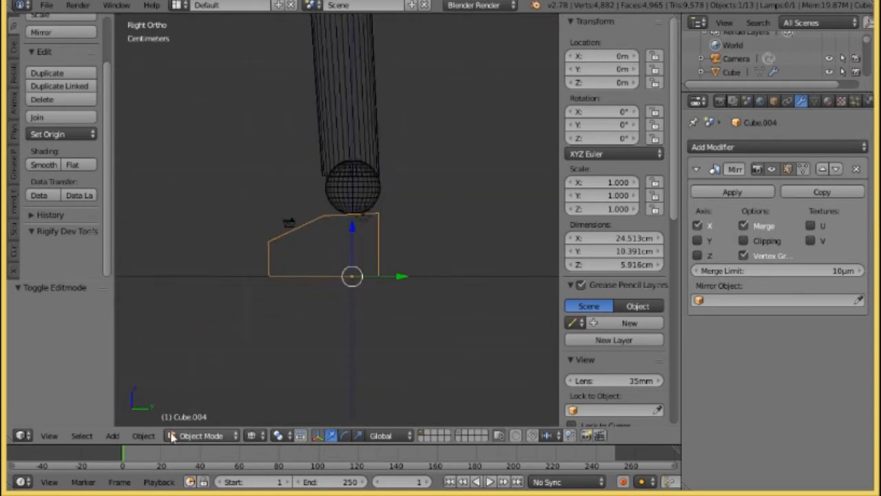
click(201, 435)
click(199, 403)
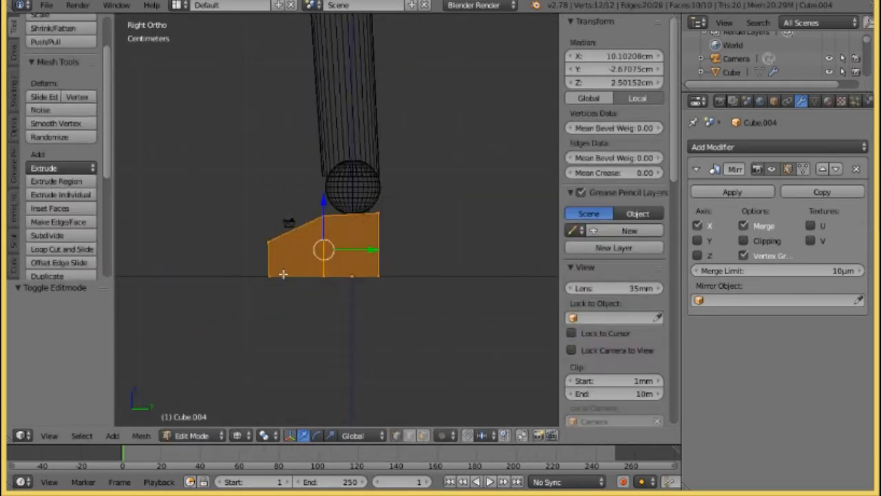
key(s)
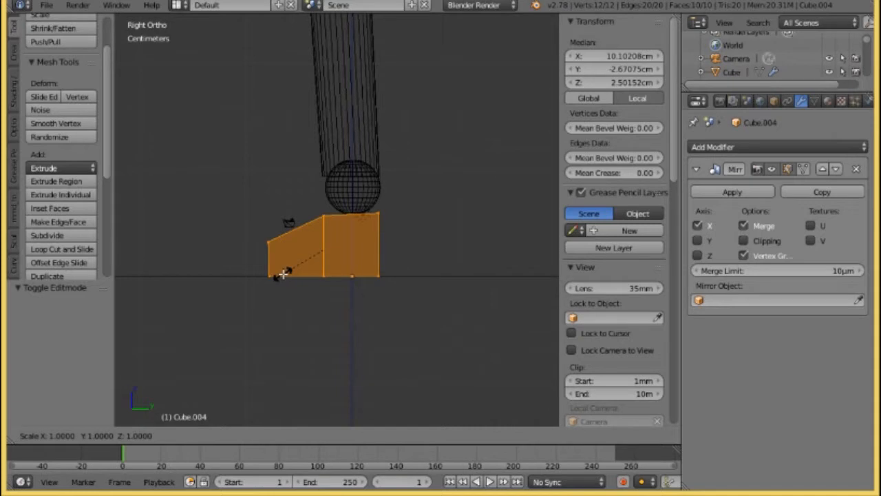
key(y)
click(254, 280)
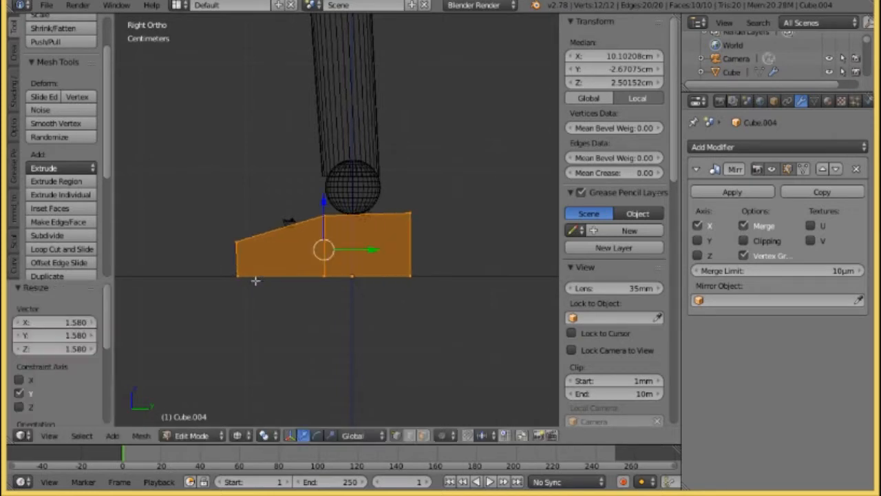
- Move the foot mesh about 2.6 cm in the negative Y direction so the toes extend forward of the ankle
key(g)
key(y)
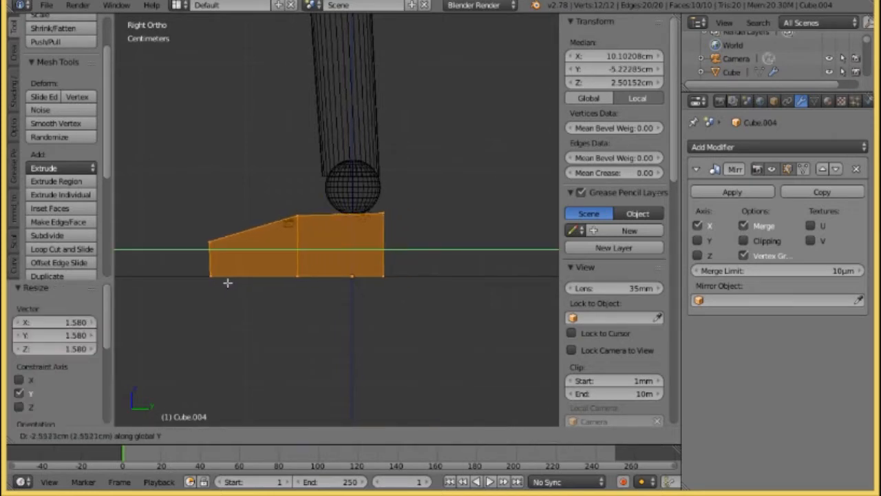
click(227, 282)
scroll(230, 266, down, 8)
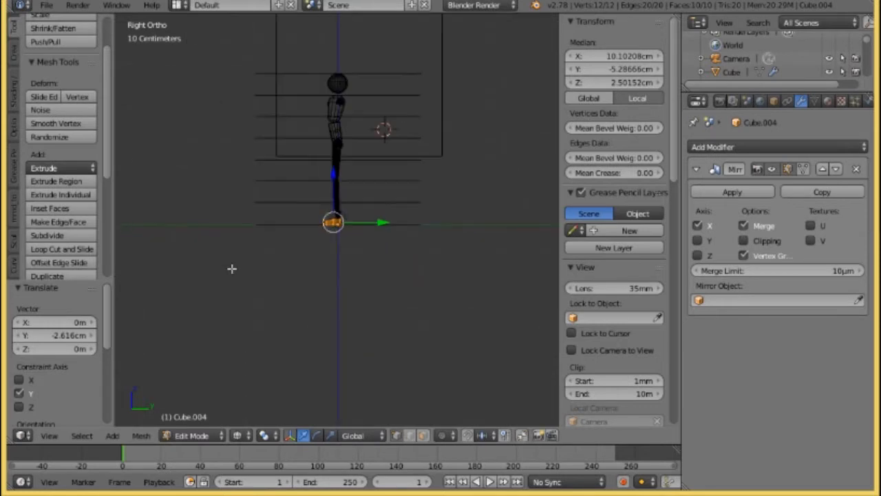
- Shorten the foot mesh by scaling it to about 0.88 along Y
scroll(237, 269, up, 3)
key(s)
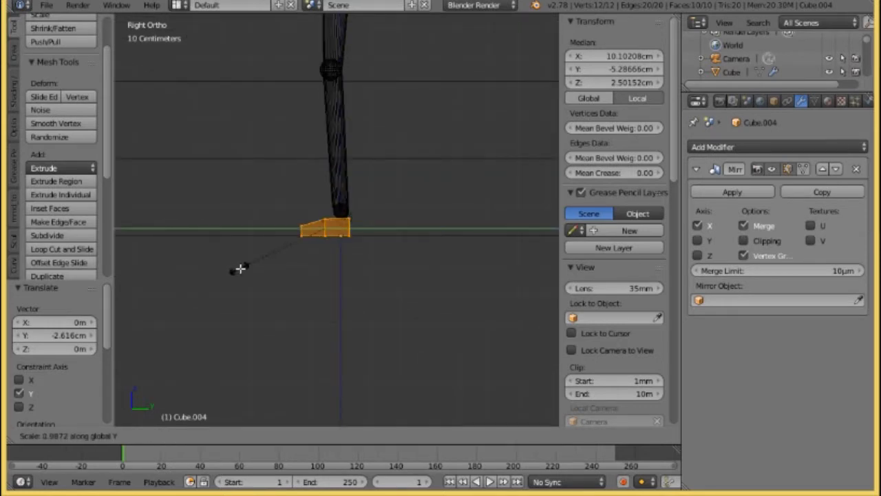
click(253, 267)
scroll(268, 261, up, 2)
scroll(269, 261, up, 3)
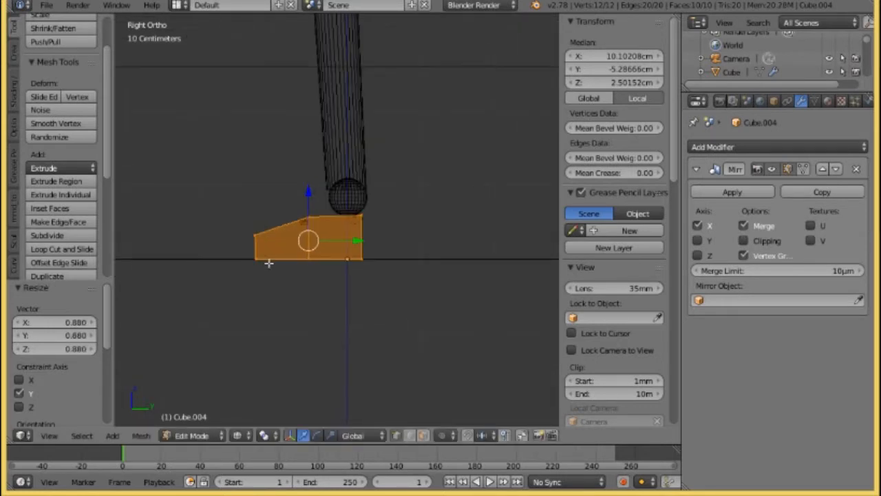
- Move the foot mesh about 7.35 mm along positive Y to align its heel under the leg, and return to Object Mode
key(g)
key(y)
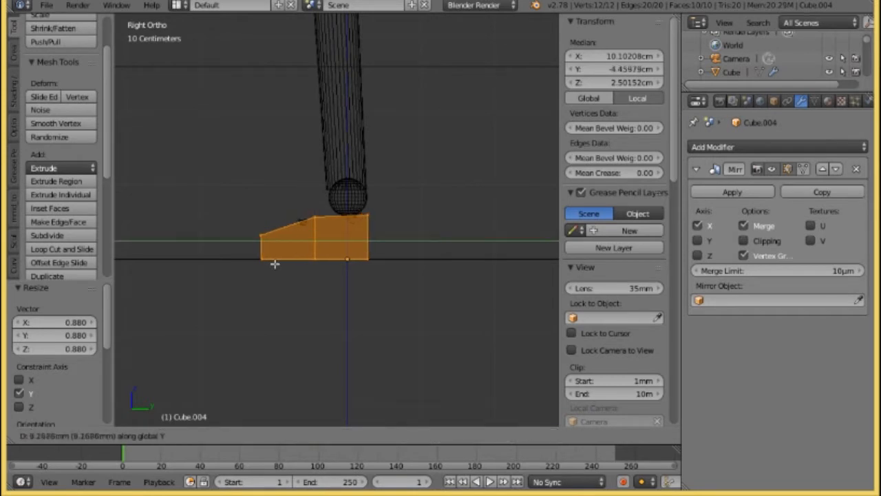
click(272, 258)
scroll(272, 258, down, 5)
click(196, 435)
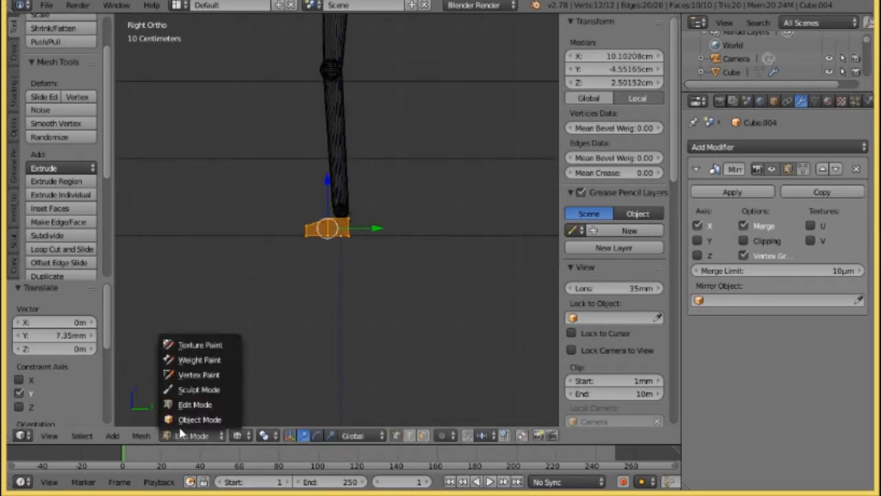
click(199, 419)
scroll(240, 259, down, 4)
middle_drag(240, 259, 385, 252)
key(KP_1)
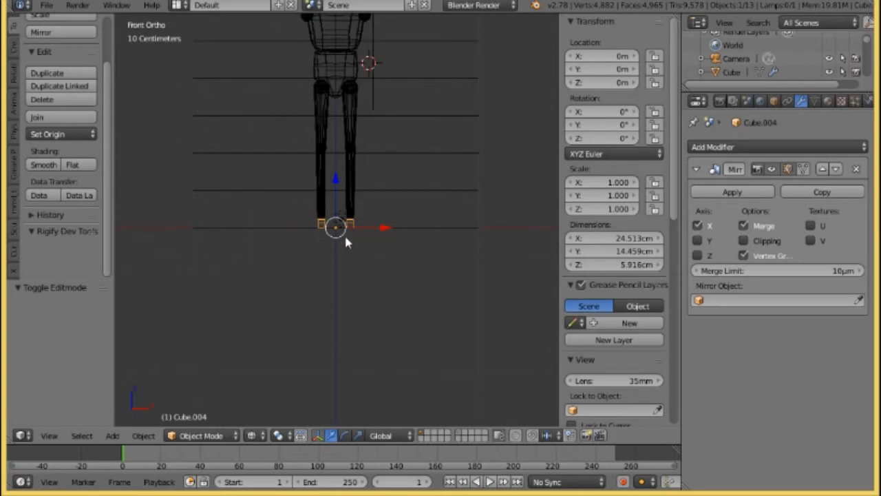
- Duplicate the feet, lower-leg cylinders and ankle spheres in place onto layer 11, and display that layer
scroll(352, 200, up, 4)
shift+right_click(367, 109)
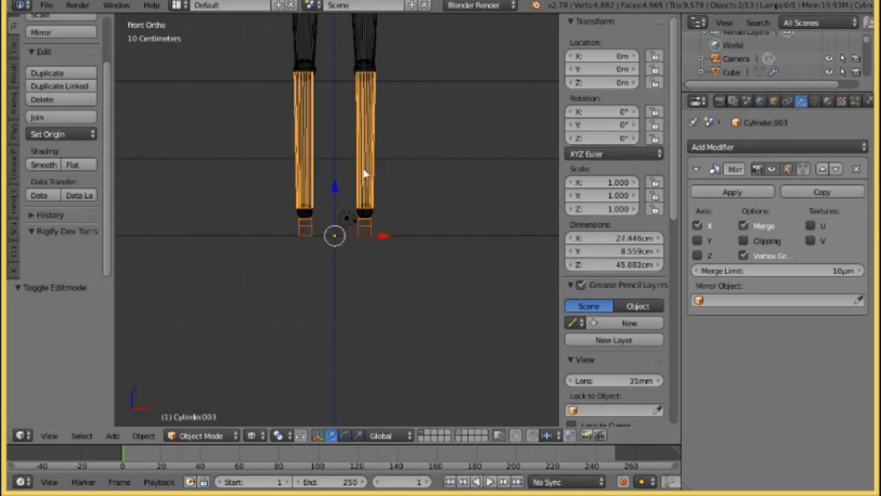
shift+right_click(368, 215)
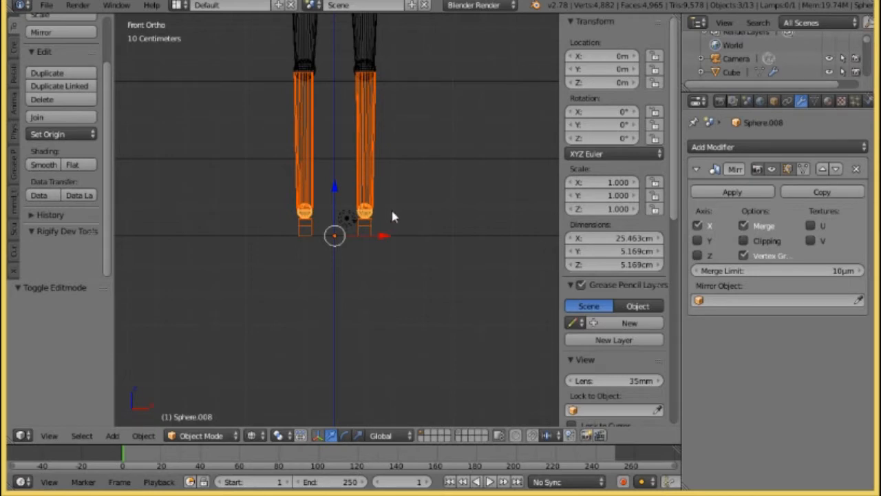
key(shift+d)
right_click(460, 201)
key(m)
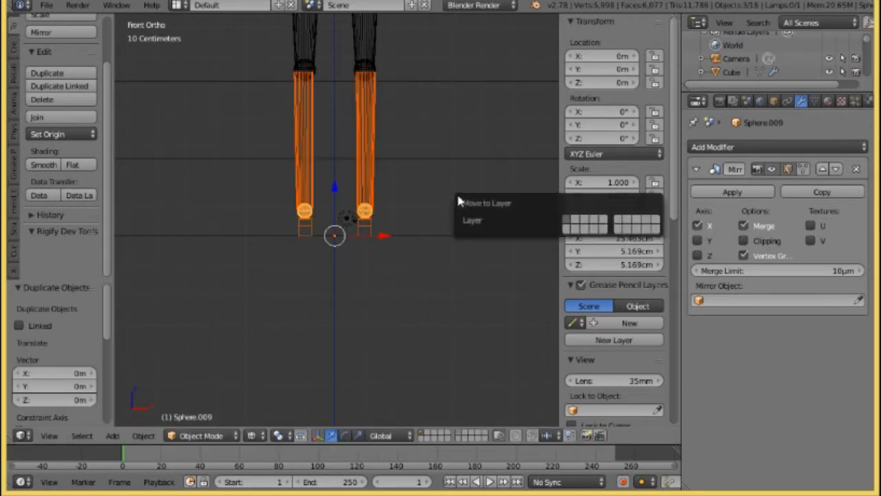
click(627, 223)
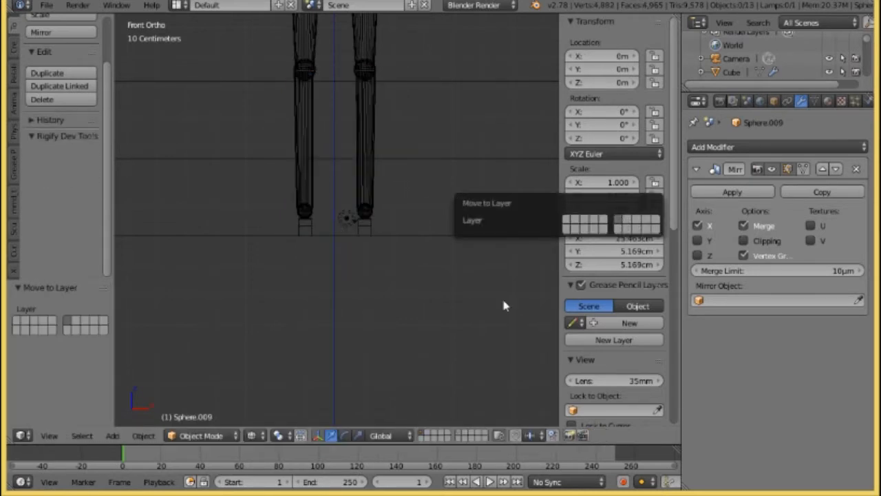
click(459, 432)
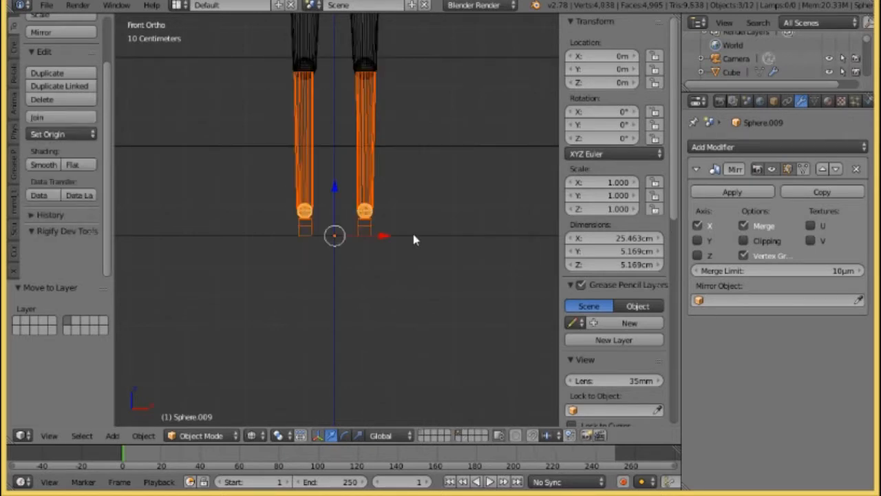
middle_drag(411, 230, 265, 233)
scroll(276, 214, up, 3)
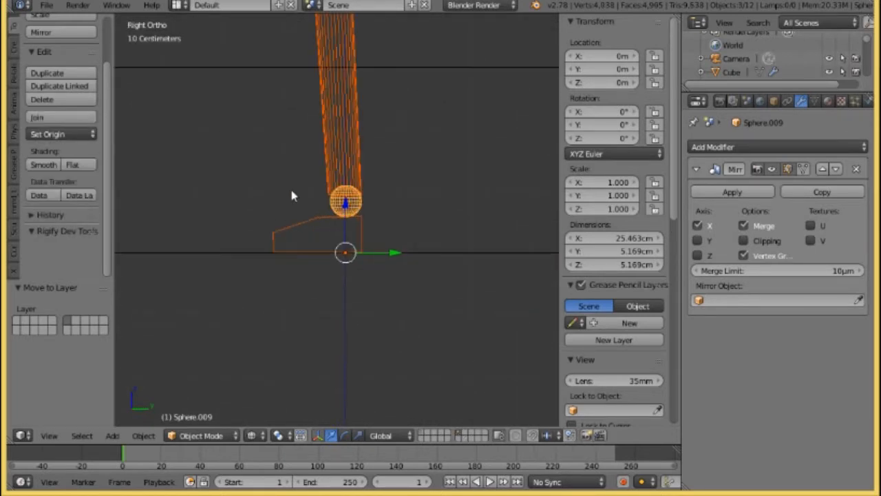
shift+middle_drag(292, 193, 334, 363)
shift+middle_drag(329, 168, 326, 281)
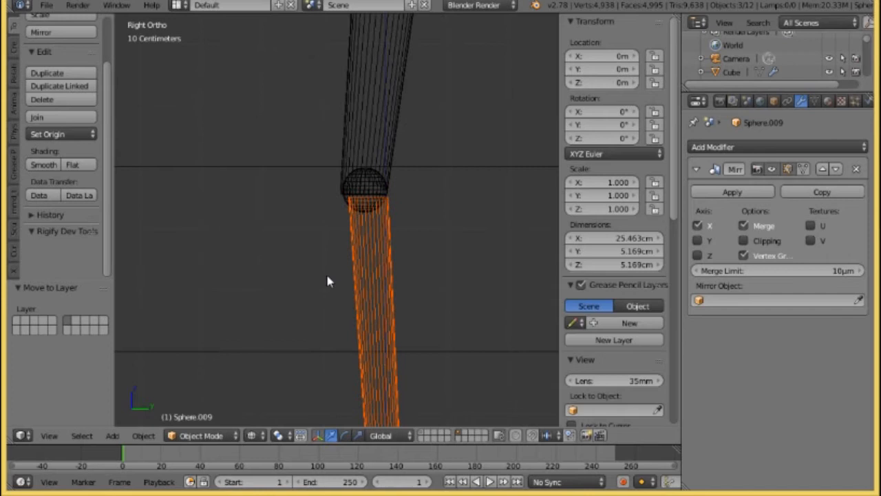
click(182, 435)
click(200, 402)
key(a)
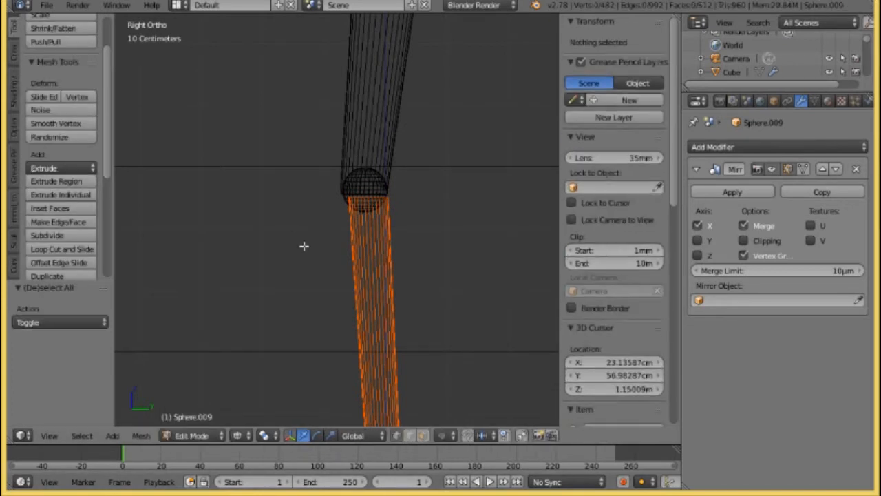
key(a)
mouse_move(305, 250)
middle_down()
mouse_move(297, 250)
mouse_move(323, 268)
mouse_move(393, 260)
mouse_move(309, 264)
middle_up()
key(KP_3)
scroll(297, 302, up, 3)
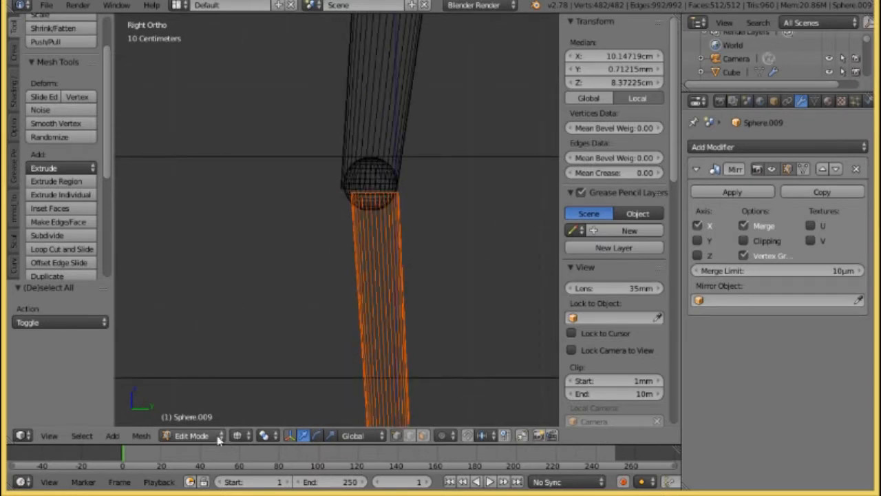
scroll(262, 368, down, 2)
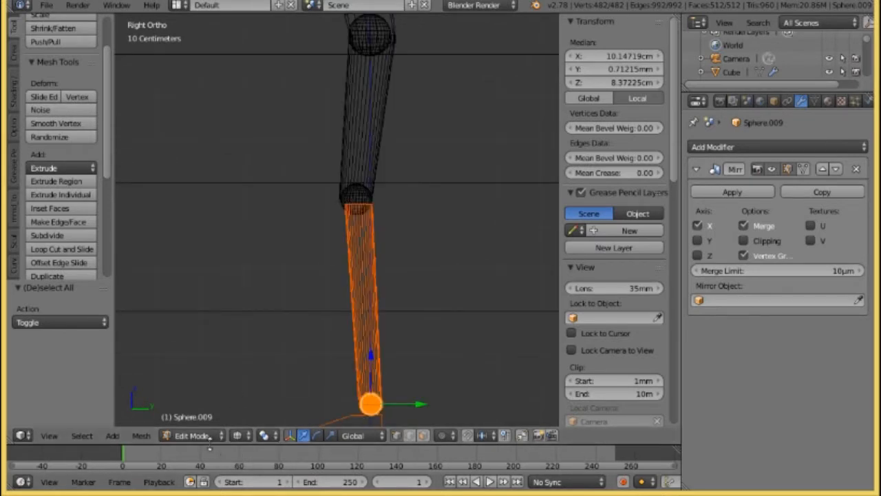
click(200, 435)
click(206, 418)
click(249, 436)
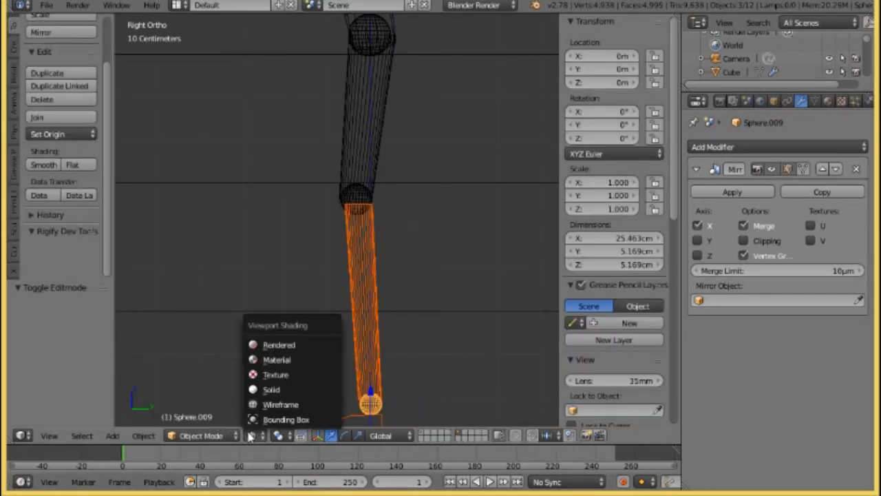
- Select only the top vertex ring of the copied lower-leg cylinder in Edit Mode, and return to Object Mode
right_click(354, 260)
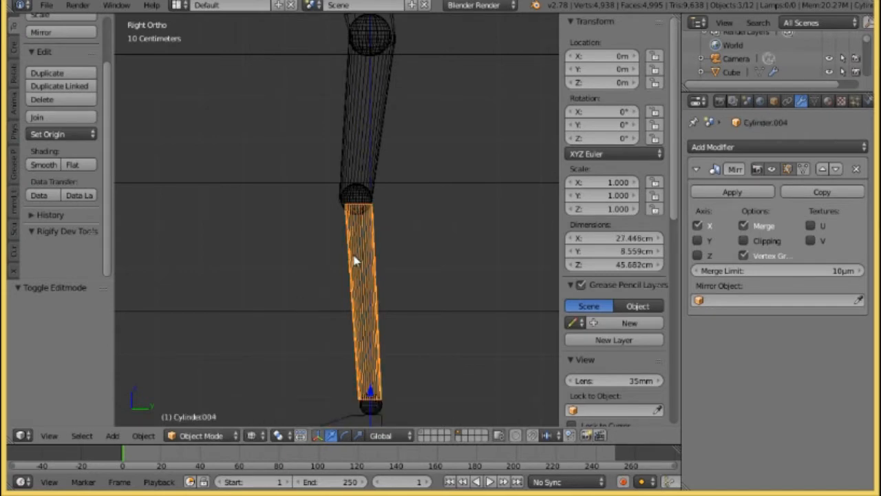
click(207, 435)
click(210, 420)
scroll(317, 261, up, 4)
key(a)
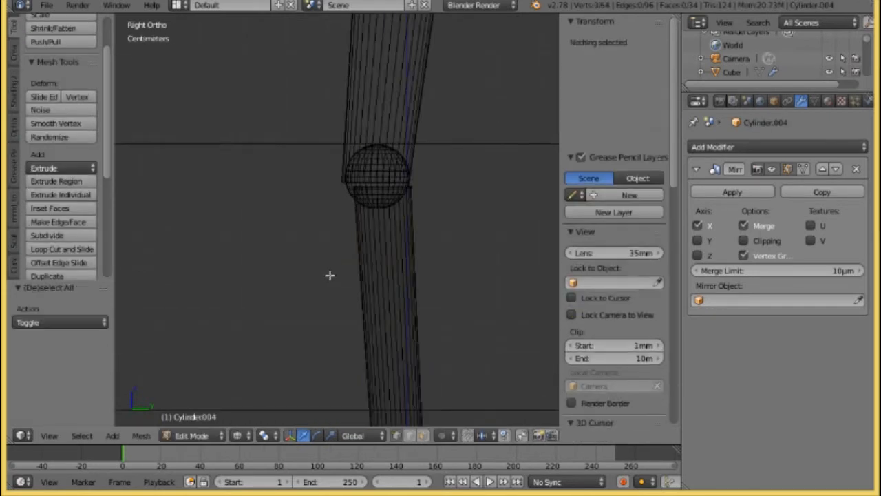
click(349, 232)
click(358, 188)
drag(358, 188, 418, 191)
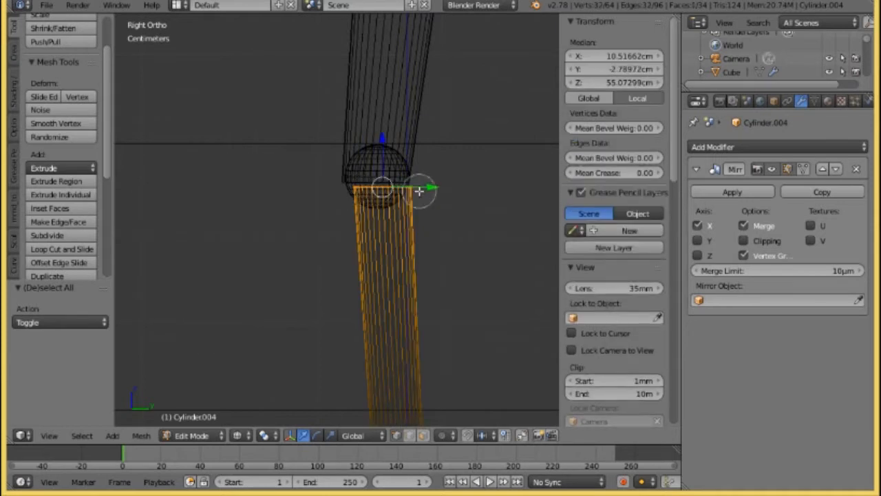
key(Escape)
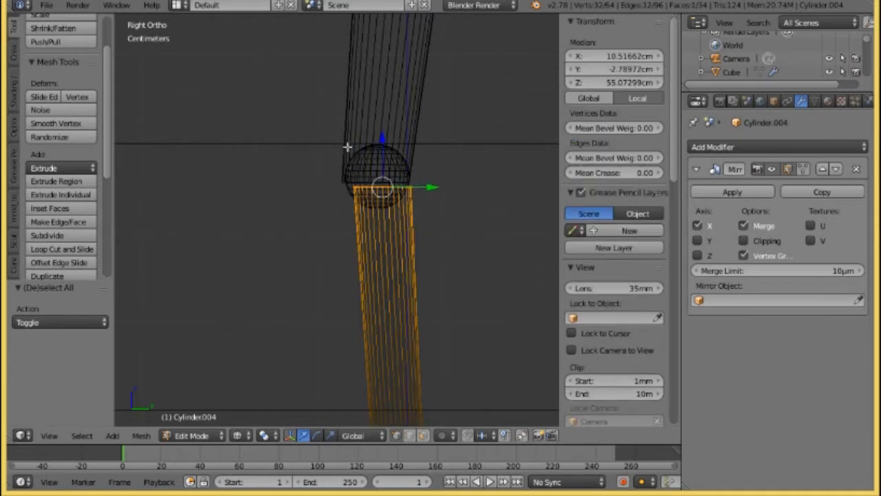
click(192, 435)
click(191, 420)
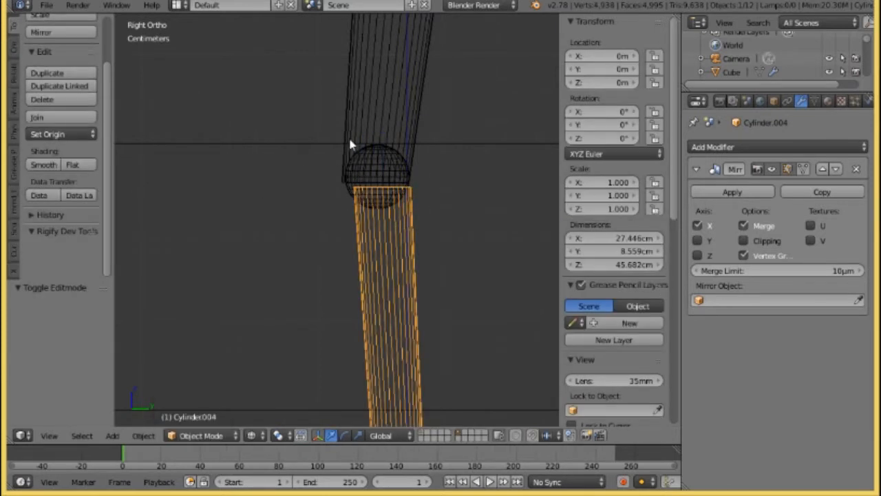
- Move the bottom vertex ring of the upper-leg cylinder about 1.15 cm along Y and 8.4 mm along Z in Edit Mode
right_click(352, 144)
click(206, 435)
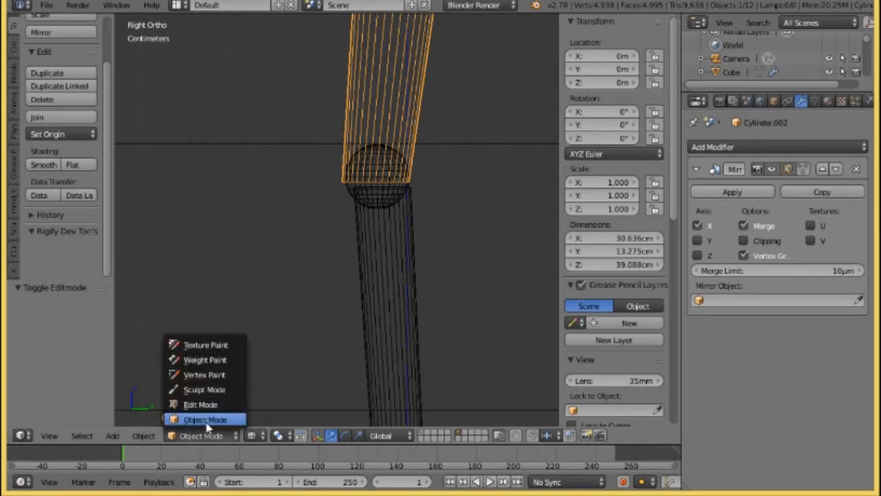
click(205, 404)
key(a)
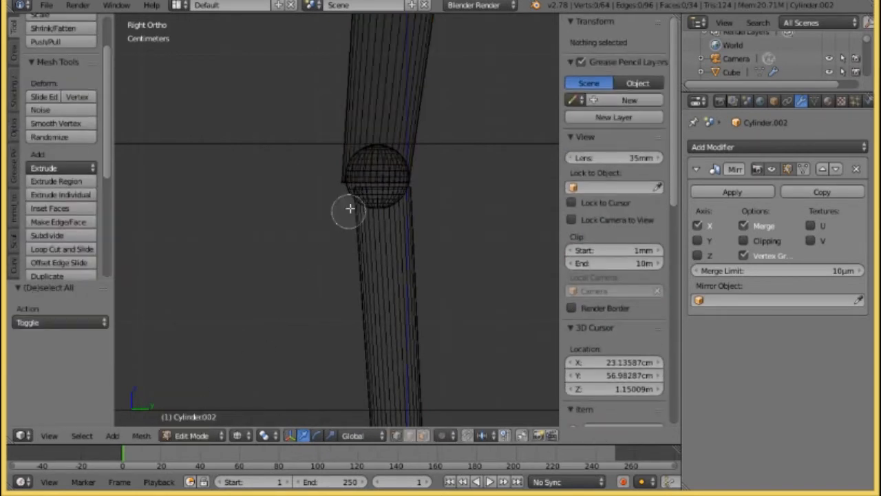
key(a)
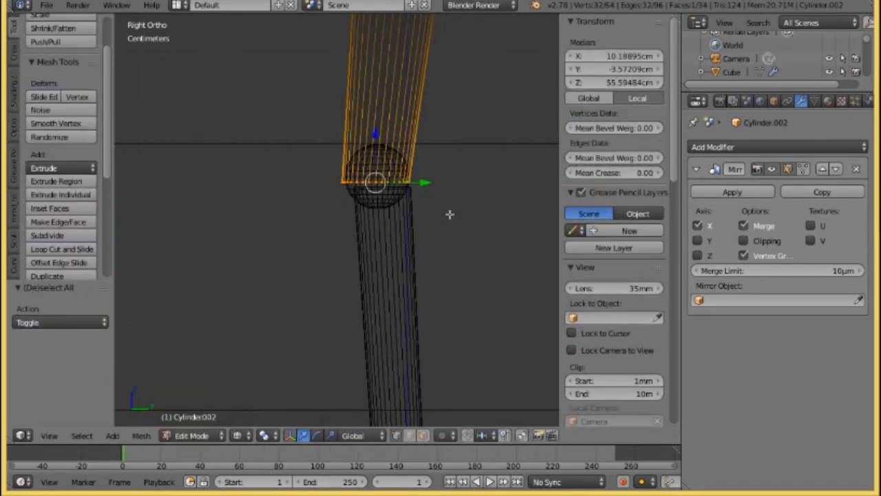
key(g)
click(460, 206)
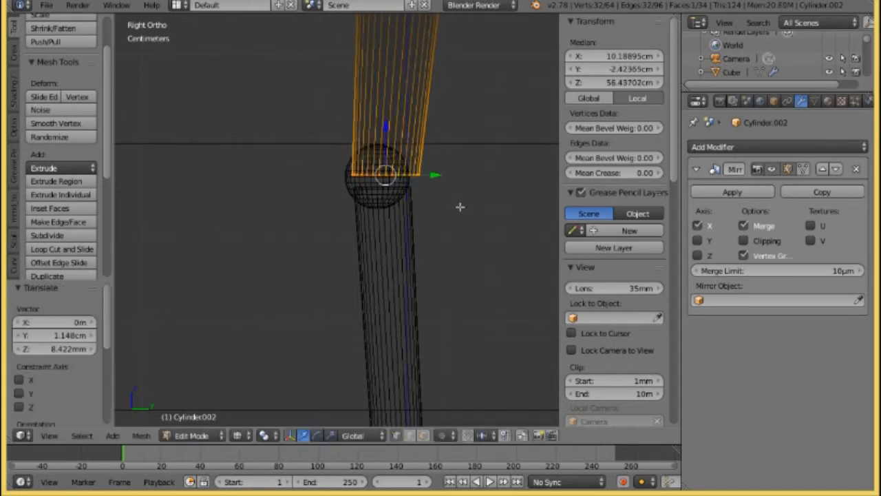
- Scale the upper-leg cylinder's bottom ring to about 0.85 so it fits the knee sphere, and return to Object Mode
key(s)
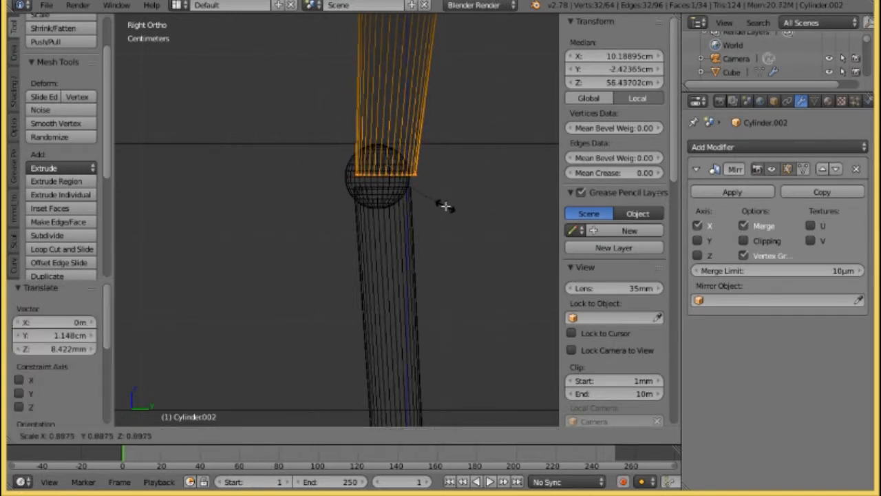
click(443, 208)
scroll(398, 276, down, 3)
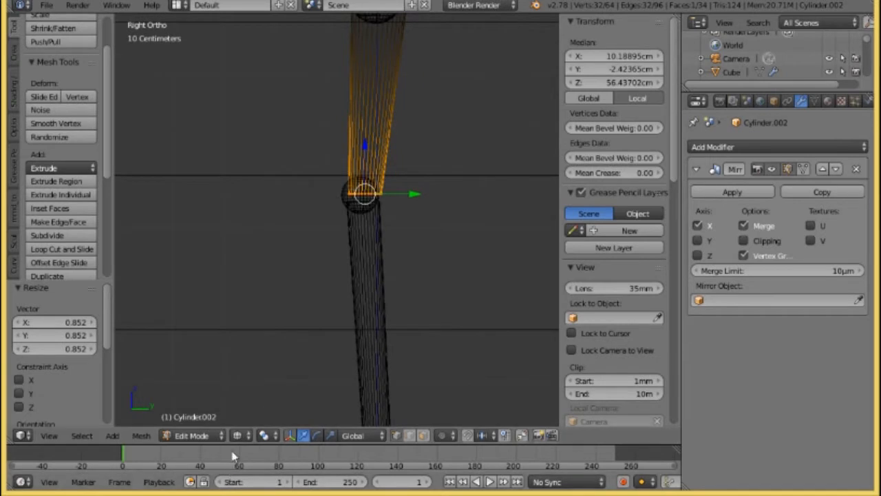
click(200, 436)
click(207, 419)
- Show the figure in front orthographic view with Solid viewport shading
scroll(294, 260, down, 8)
middle_drag(294, 260, 456, 281)
key(KP_1)
scroll(391, 199, up, 5)
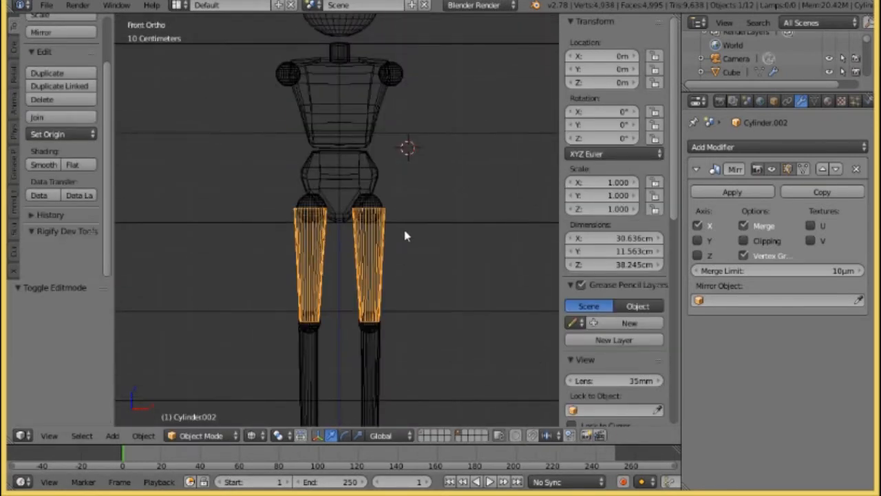
scroll(404, 216, down, 3)
middle_drag(405, 217, 405, 236)
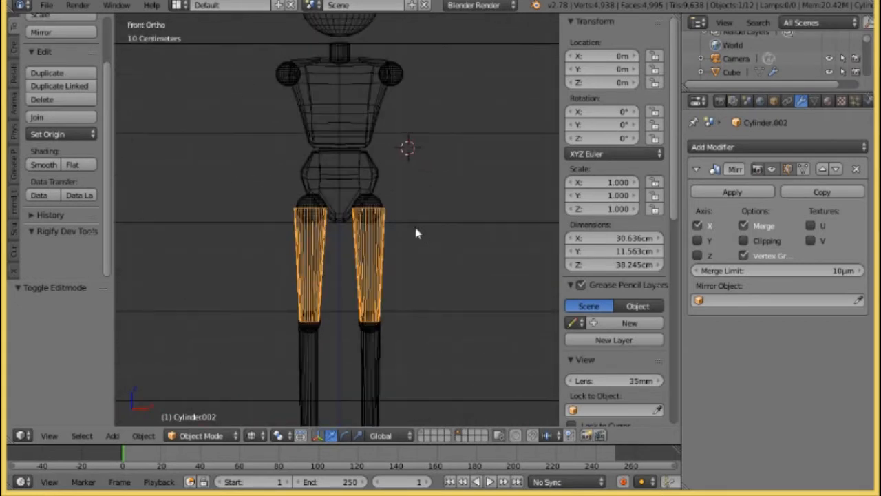
shift+middle_drag(415, 233, 389, 335)
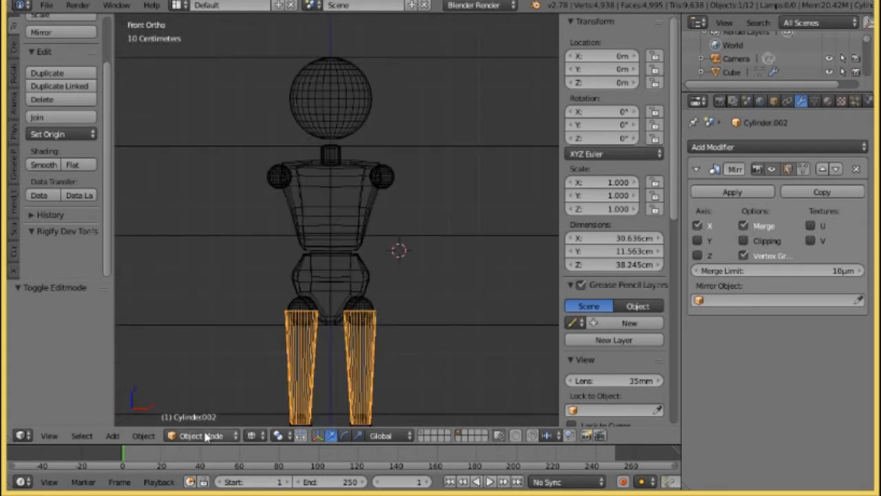
click(256, 435)
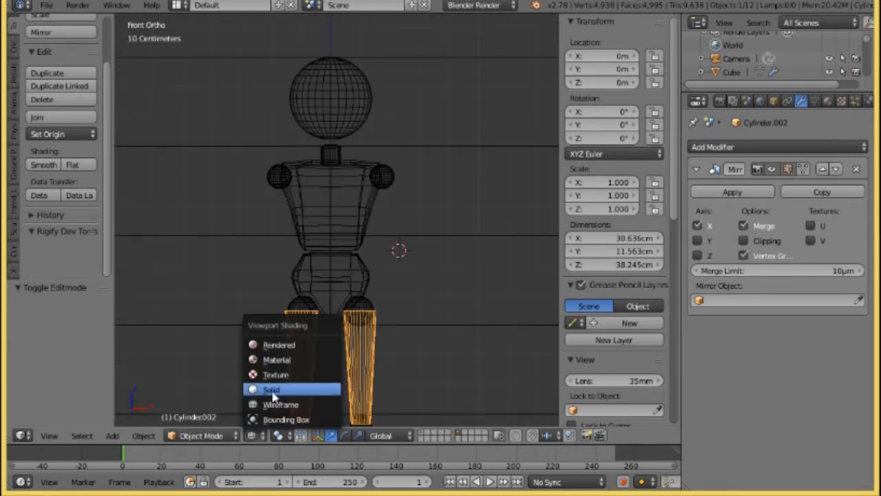
click(267, 389)
scroll(407, 261, down, 3)
shift+middle_drag(384, 325, 360, 227)
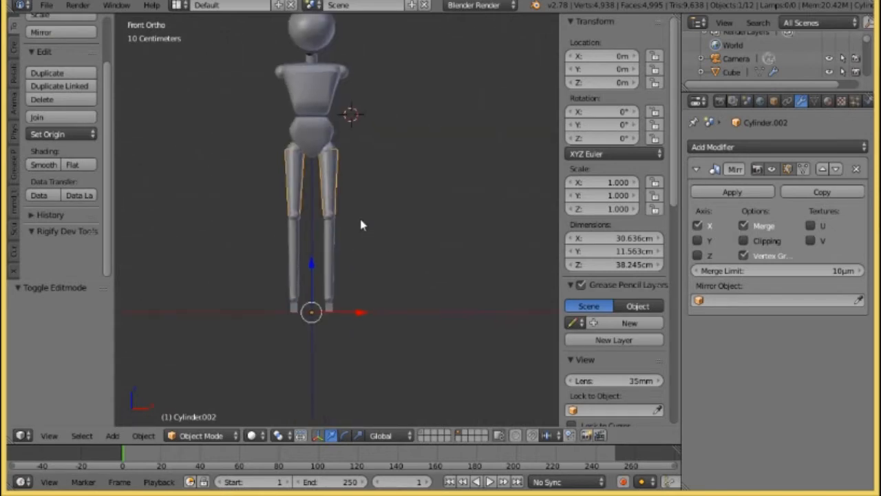
- Apply smooth shading to the upper-leg and lower-leg cylinders of the slimmer figure
scroll(377, 252, up, 5)
click(44, 165)
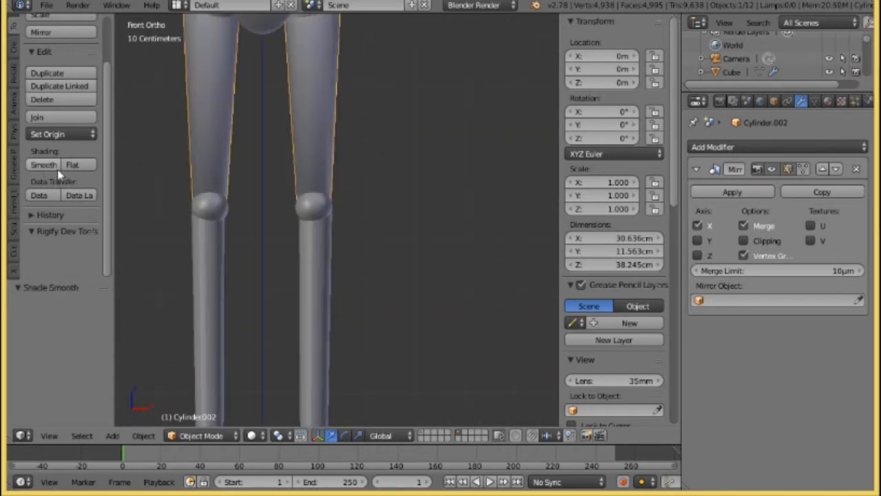
right_click(331, 275)
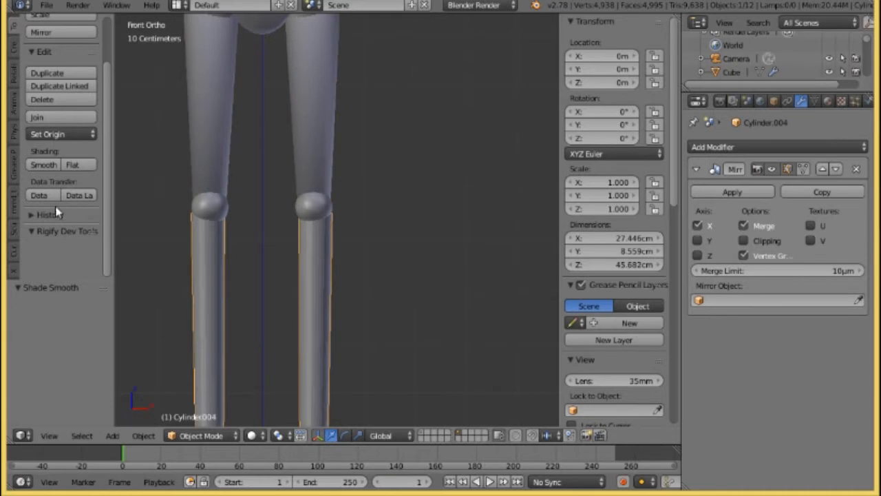
click(44, 164)
- Deselect everything and display layer 1 with the broader figure in front view
scroll(398, 246, down, 4)
middle_drag(363, 292, 399, 403)
key(KP_1)
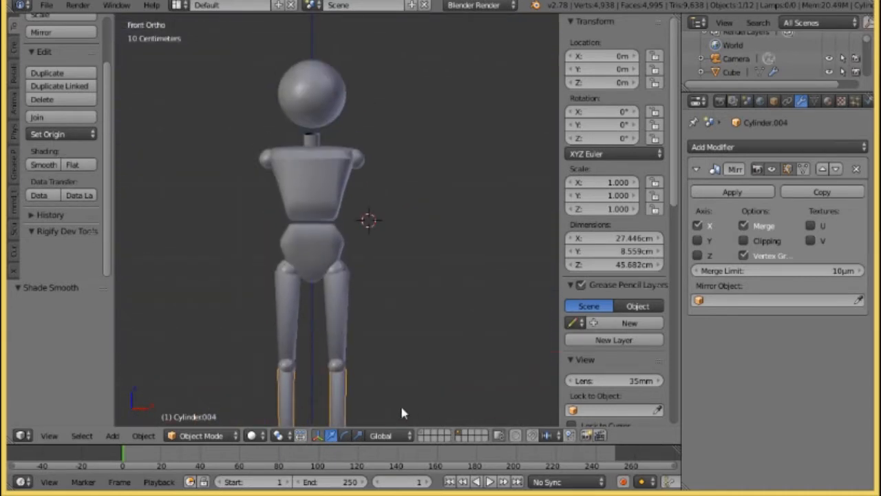
key(a)
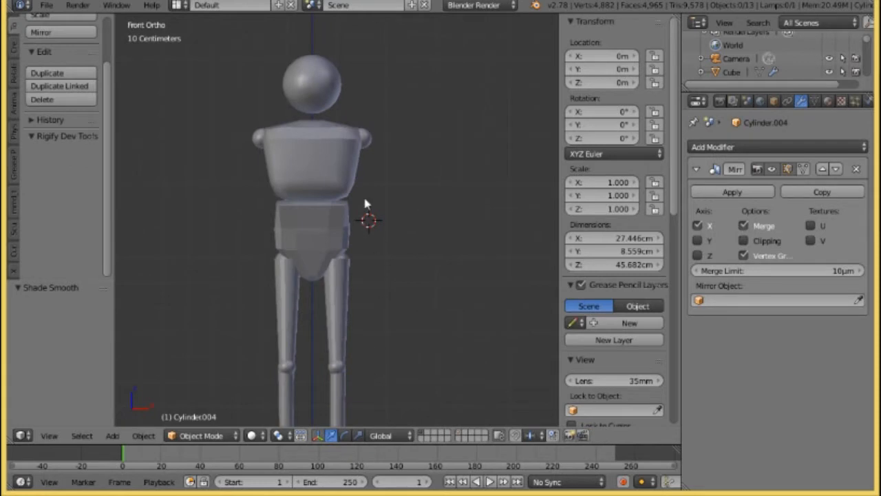
scroll(364, 202, down, 3)
mouse_move(390, 228)
middle_down()
mouse_move(316, 241)
mouse_move(395, 229)
middle_up()
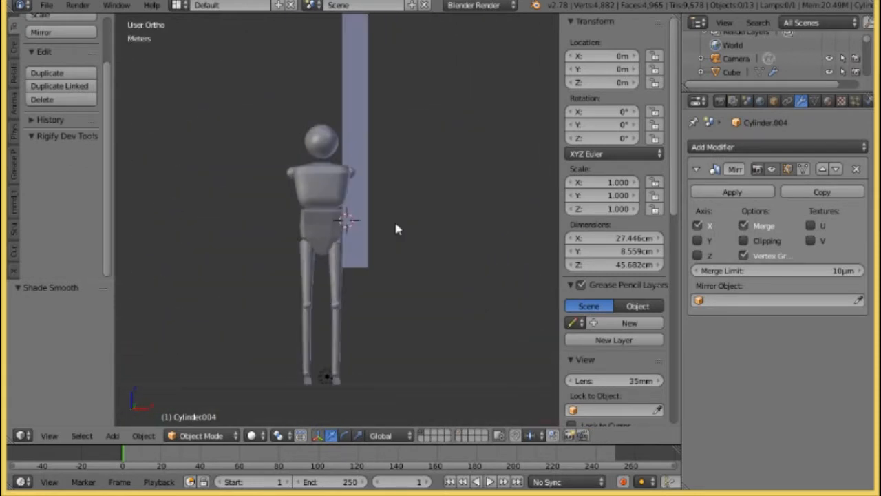
key(KP_1)
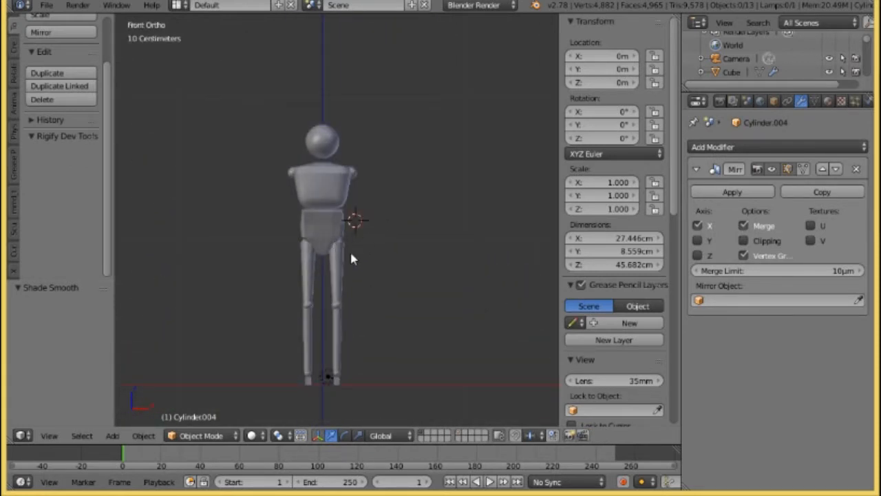
- Apply smooth shading to the pelvis mesh of the broader figure on layer 1
scroll(351, 258, up, 6)
right_click(281, 222)
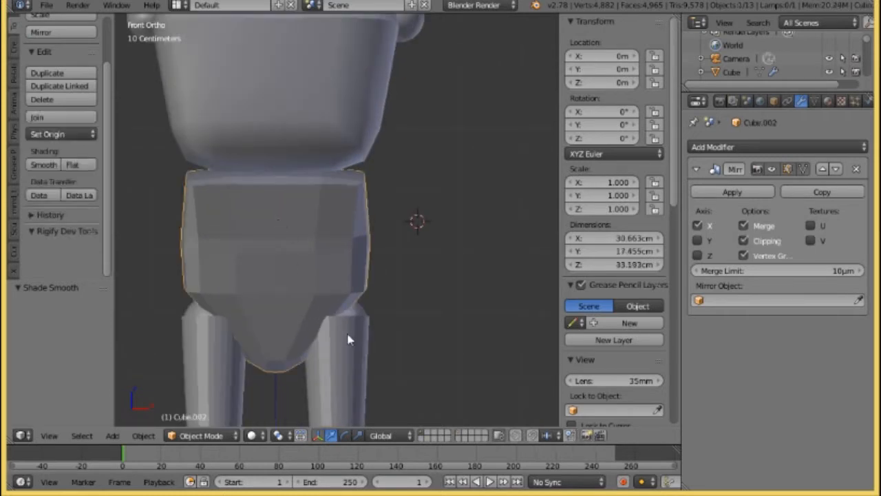
click(43, 168)
scroll(281, 257, down, 3)
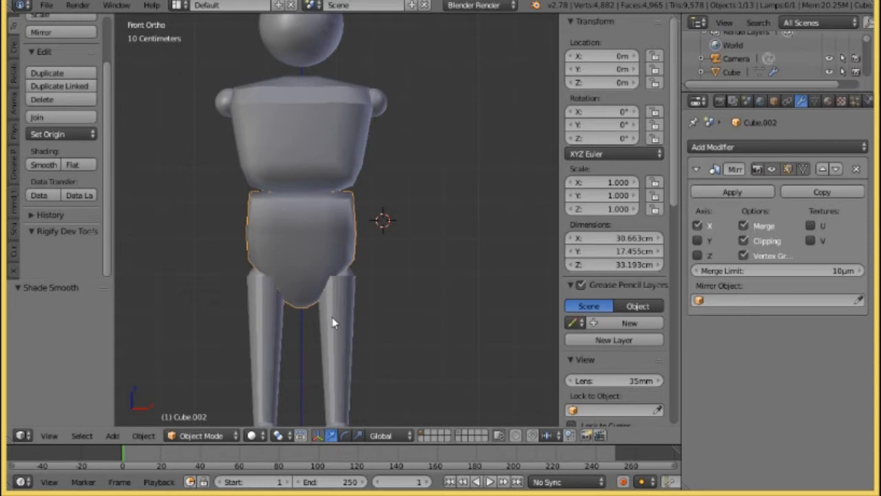
- Apply smooth shading to the upper-leg and lower-leg cylinders of the figure on layer 1
right_click(332, 317)
click(213, 437)
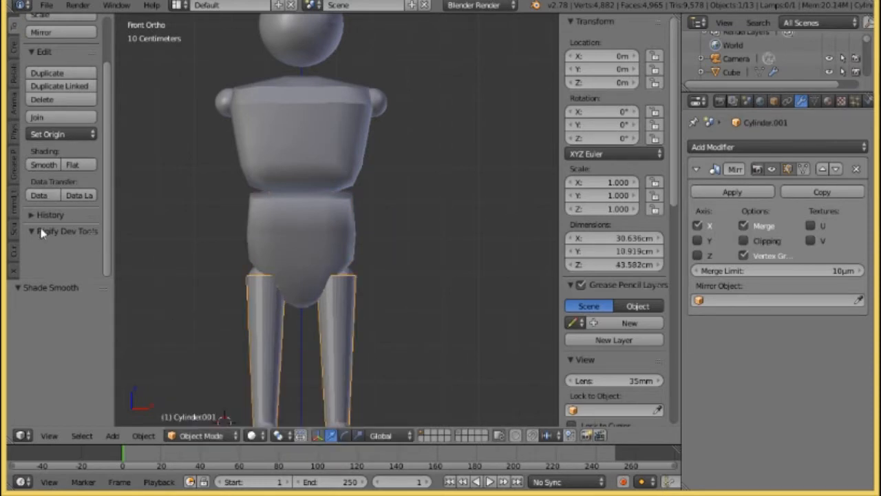
click(43, 165)
scroll(262, 346, down, 3)
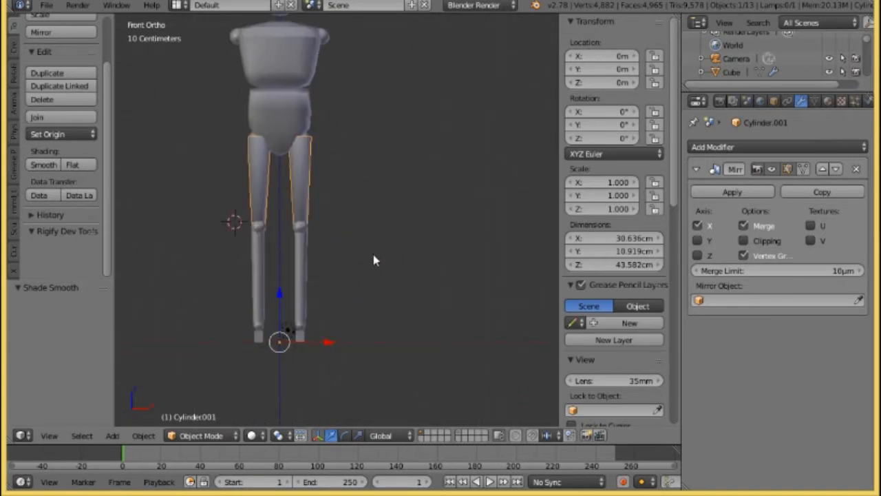
right_click(303, 269)
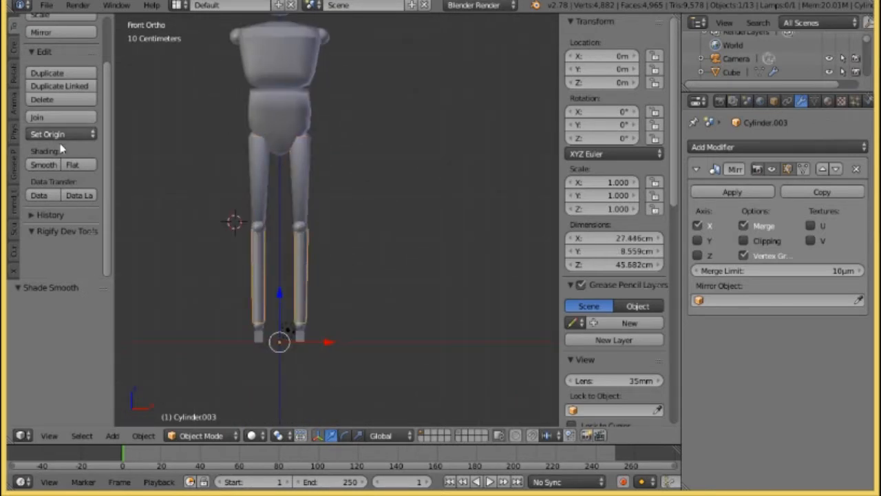
click(48, 166)
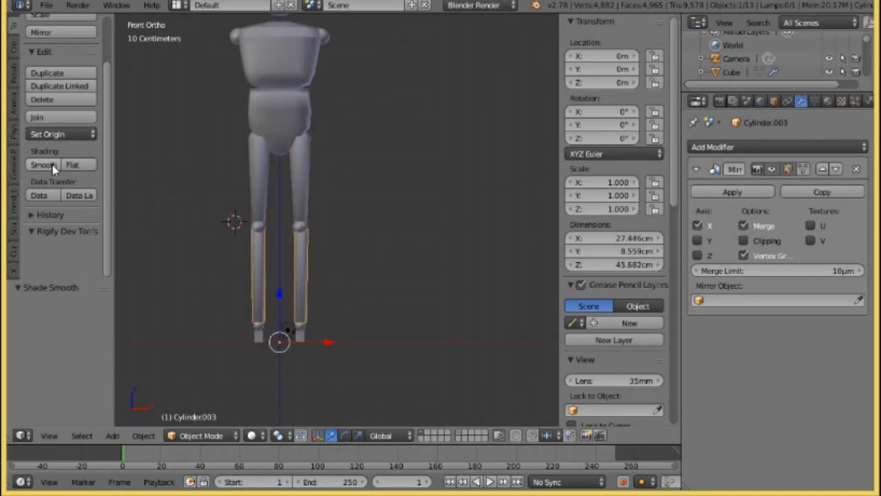
- Examine the smoothed figure's proportions from the front and at an angle, including the torso, pelvis and leg joints
middle_drag(453, 269, 342, 236)
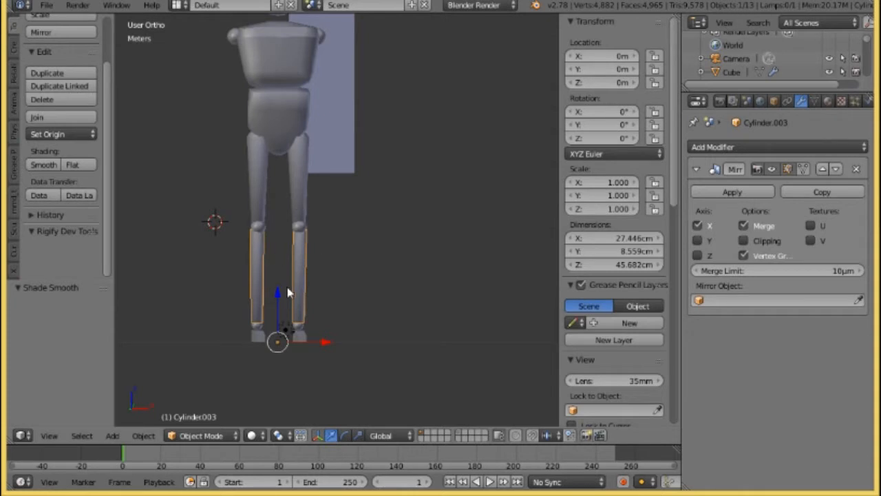
middle_drag(289, 283, 261, 271)
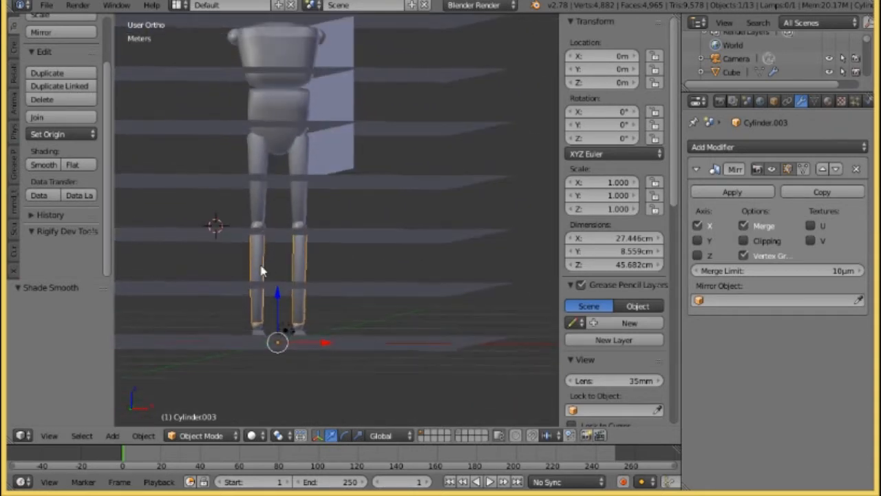
key(KP_1)
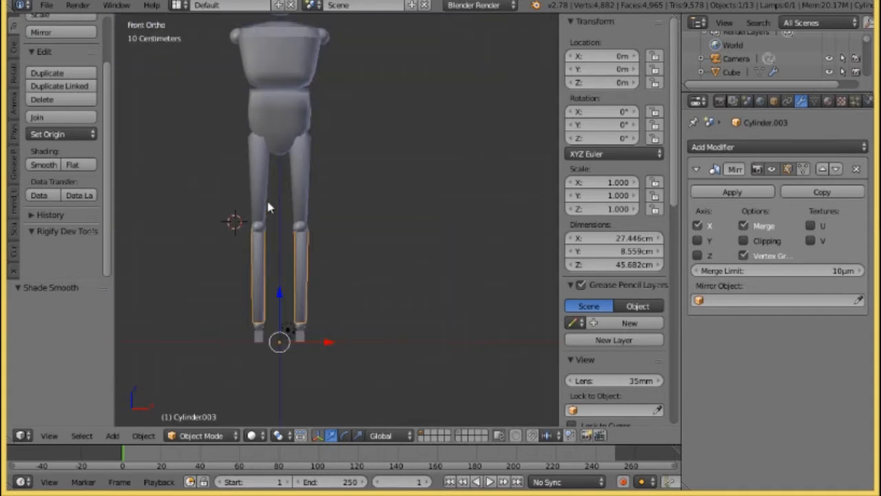
shift+middle_drag(270, 206, 285, 286)
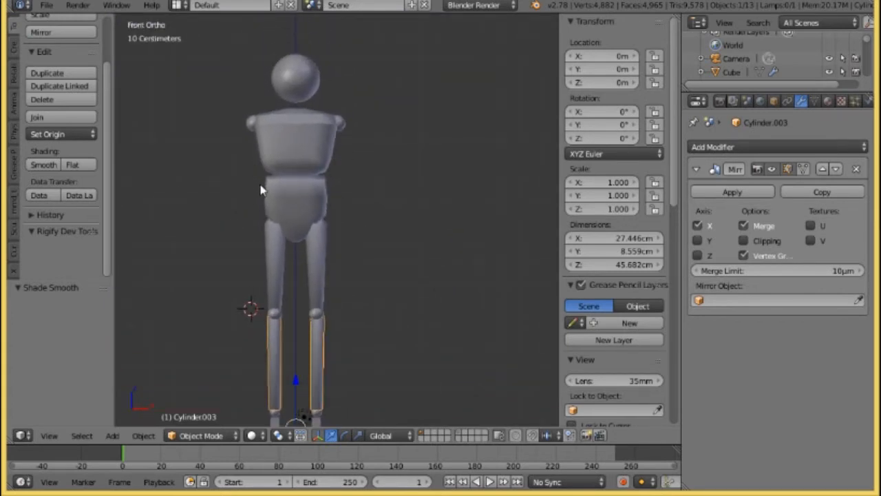
scroll(303, 242, up, 6)
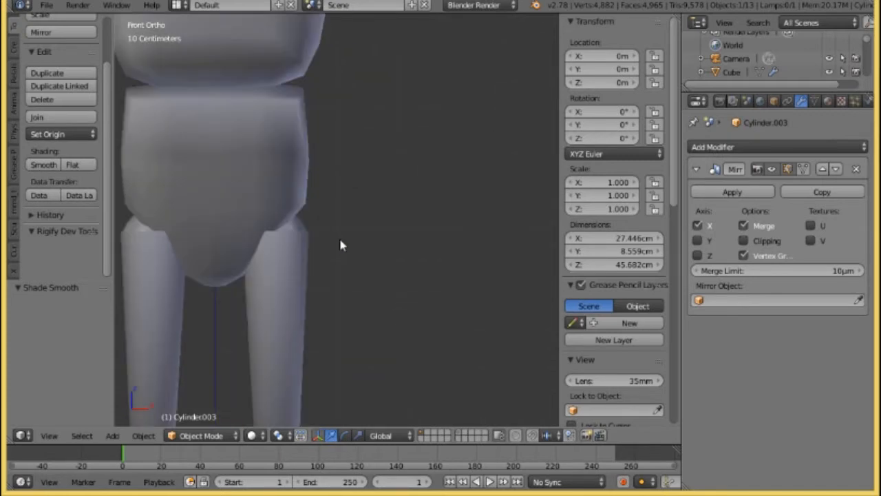
scroll(340, 245, up, 3)
scroll(291, 246, down, 10)
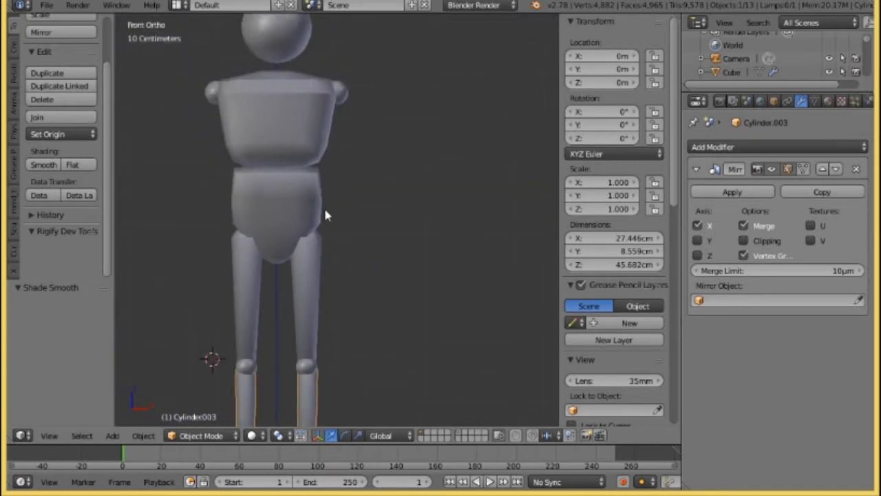
shift+middle_drag(325, 210, 323, 246)
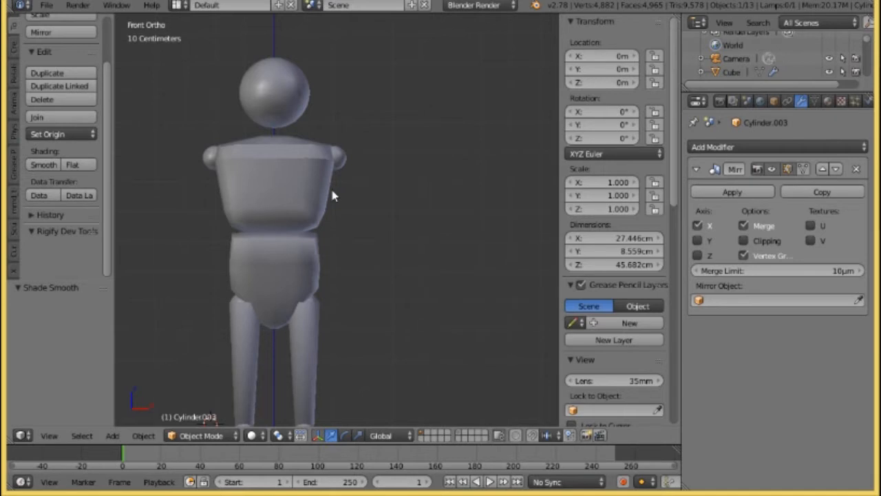
scroll(339, 169, down, 1)
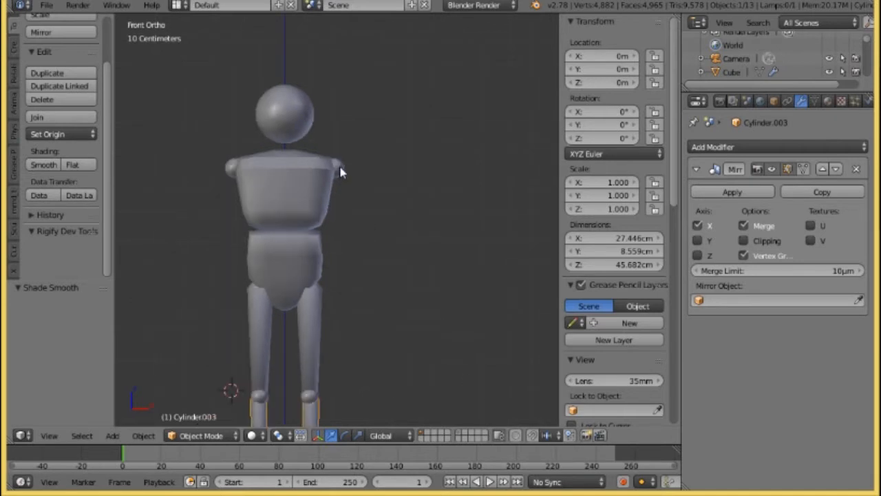
scroll(341, 173, up, 2)
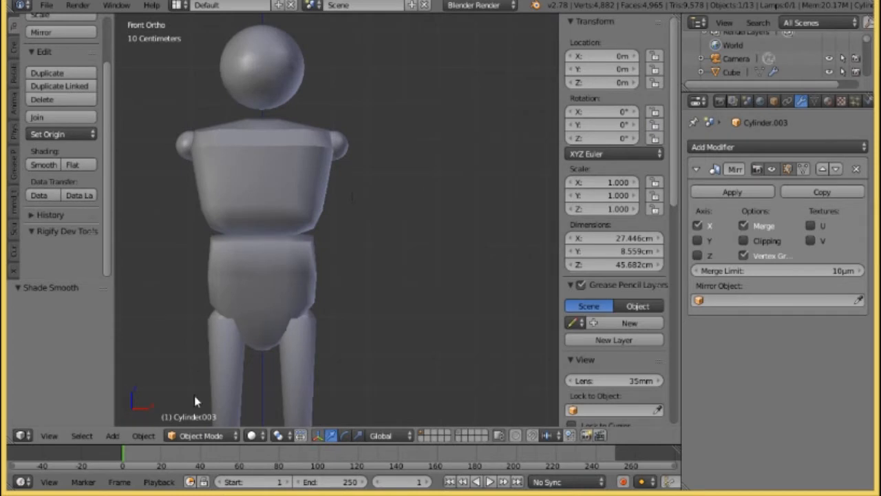
click(196, 436)
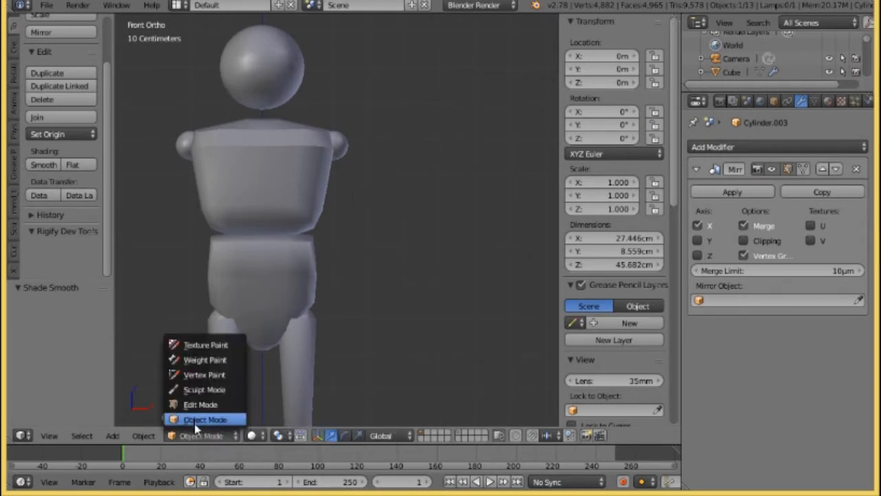
click(195, 421)
middle_drag(330, 313, 329, 318)
key(KP_1)
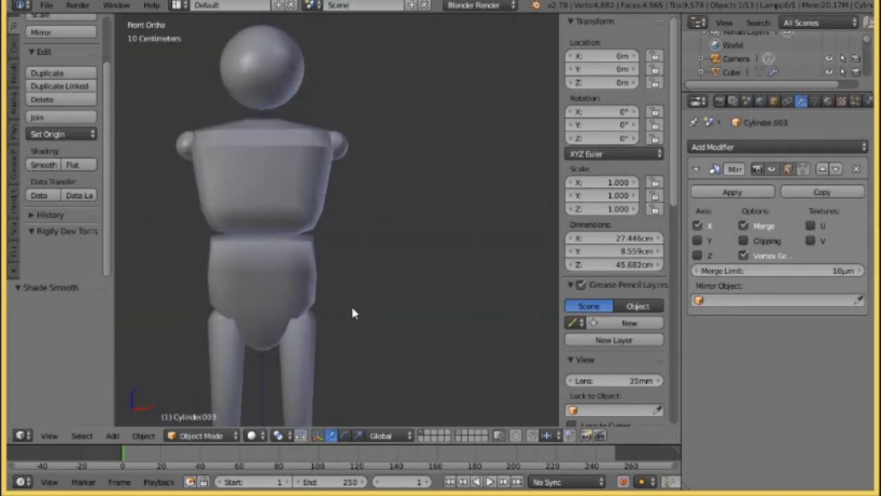
scroll(350, 304, down, 3)
middle_drag(323, 252, 316, 274)
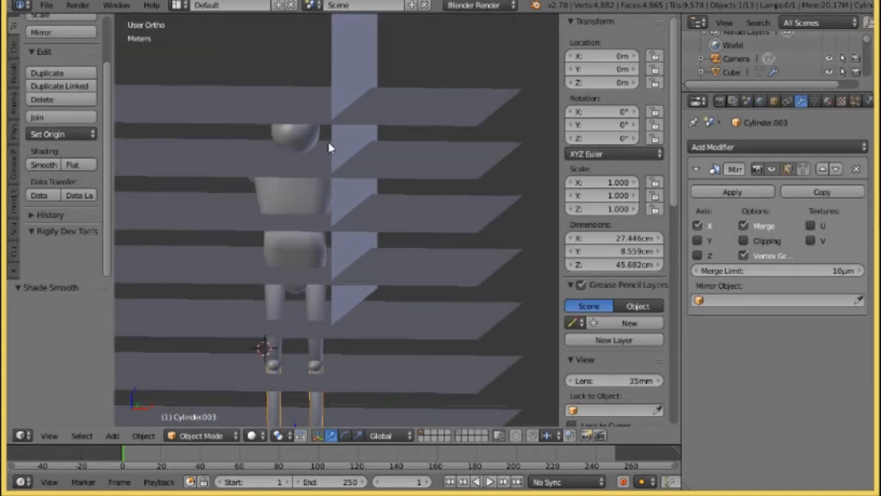
- Open the guide-plane object for mesh editing in front view
right_click(301, 117)
key(KP_1)
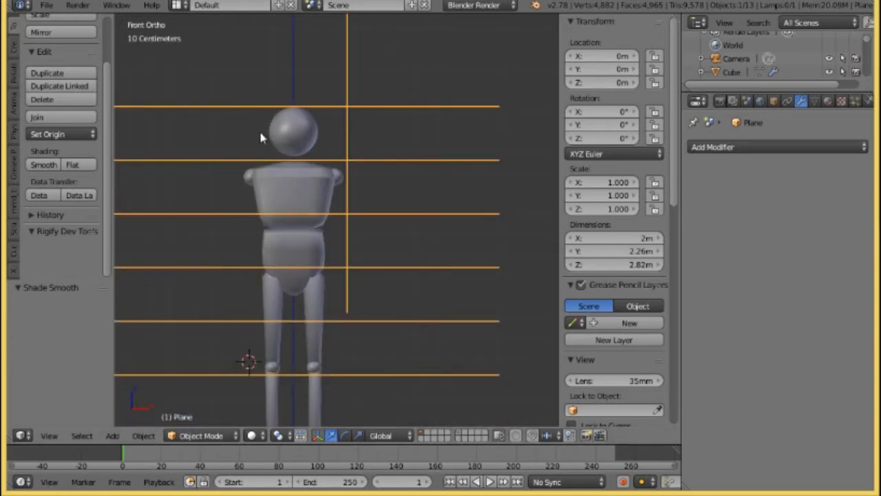
click(203, 435)
click(200, 404)
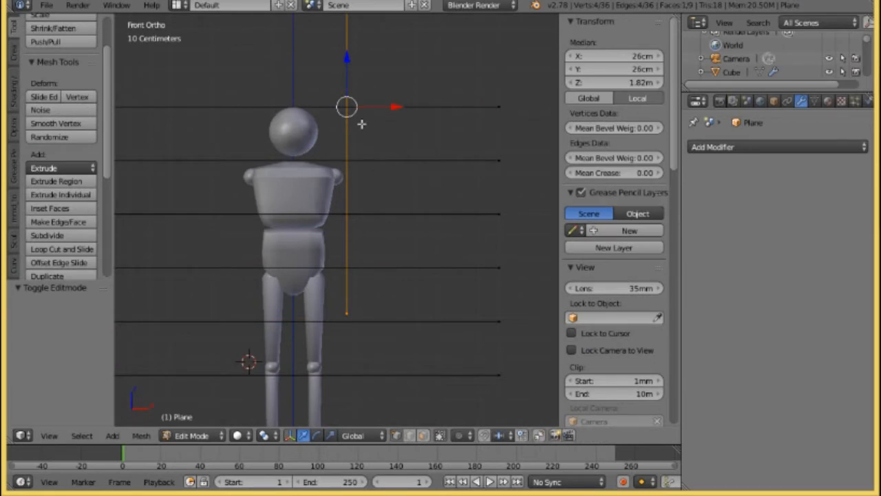
- Duplicate the vertical guide plane and place the copy along the chest's outer edge at about X 16 cm, Z 1.6 m, working in wireframe
scroll(375, 165, up, 2)
key(g)
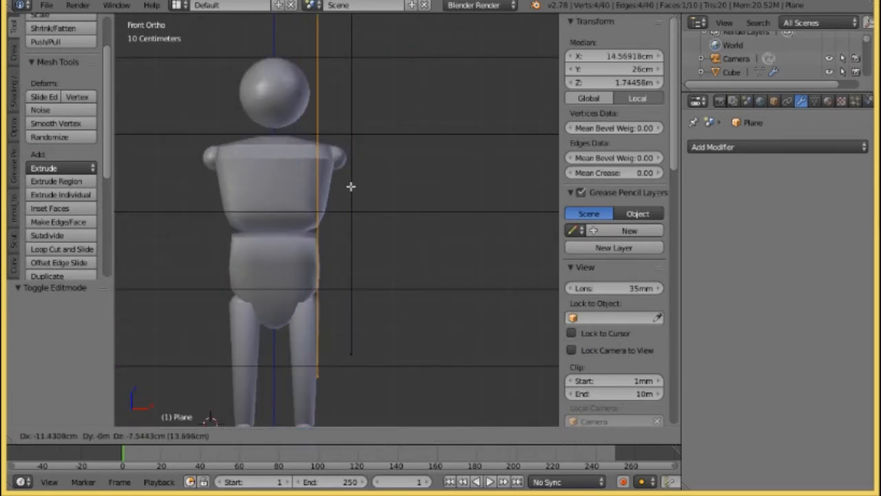
click(358, 187)
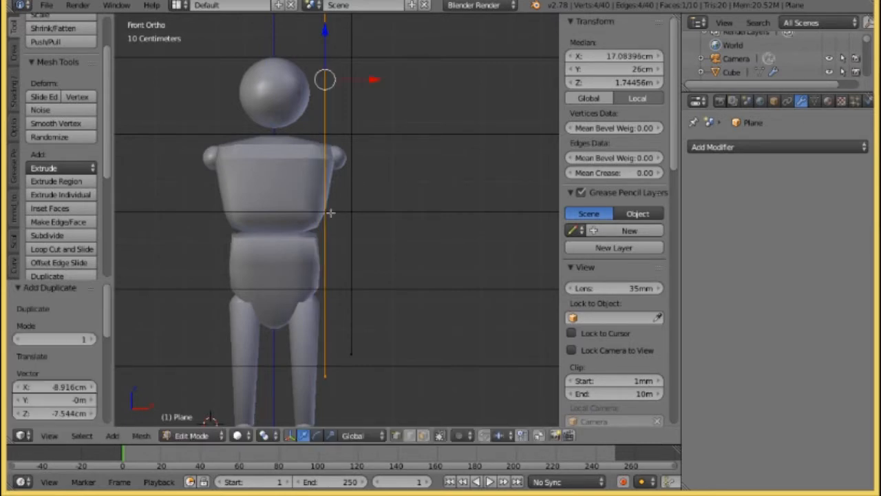
key(z)
scroll(319, 228, up, 4)
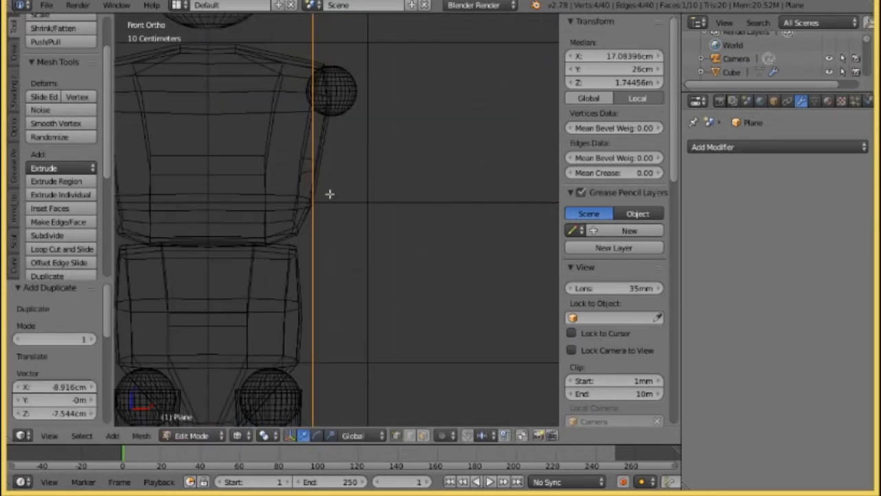
key(g)
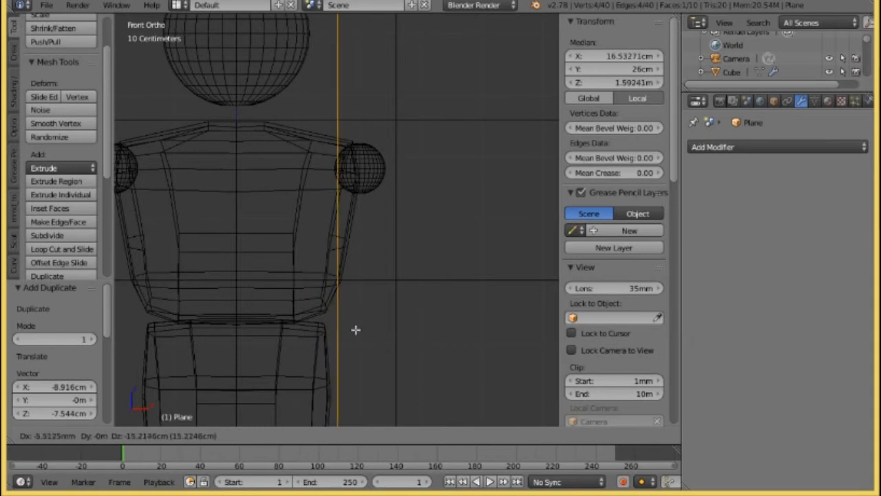
click(353, 320)
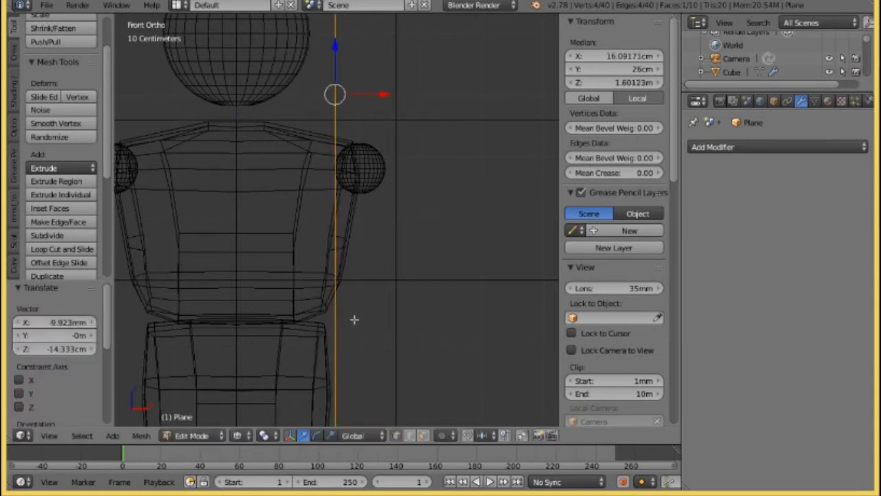
- Rotate the copied guide plane 30° and move it about 2.1 cm in X and -7.2 cm in Z onto the shoulder joint's upper edge
key(r)
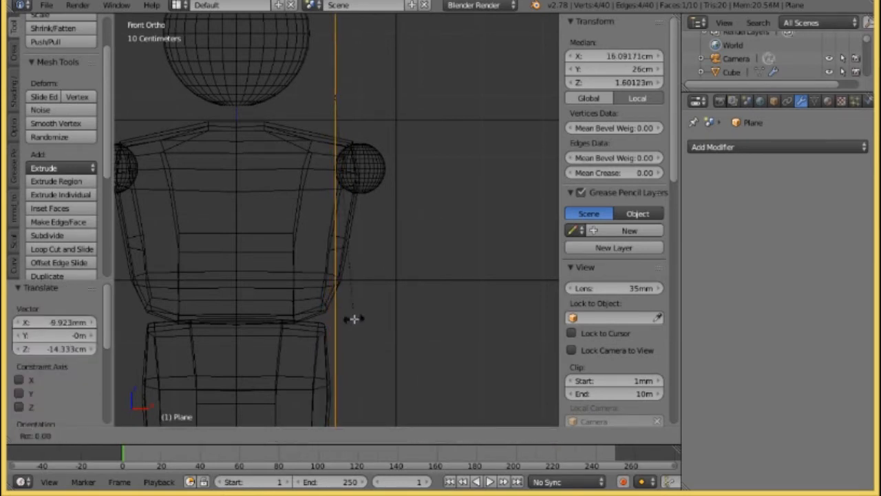
text(45)
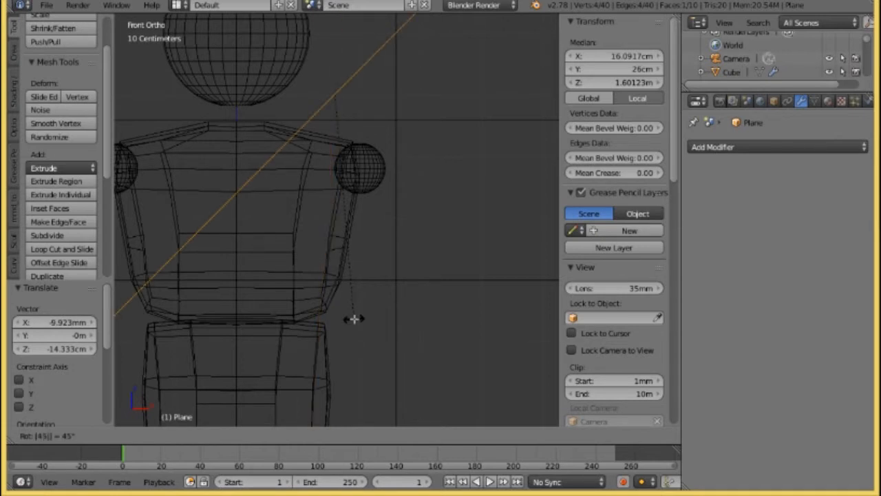
key(BackSpace)
key(BackSpace)
text(30)
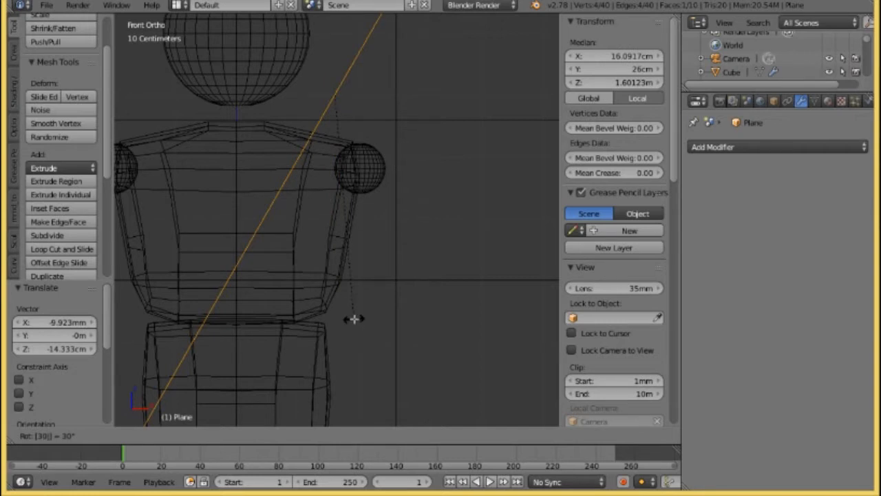
key(Return)
key(g)
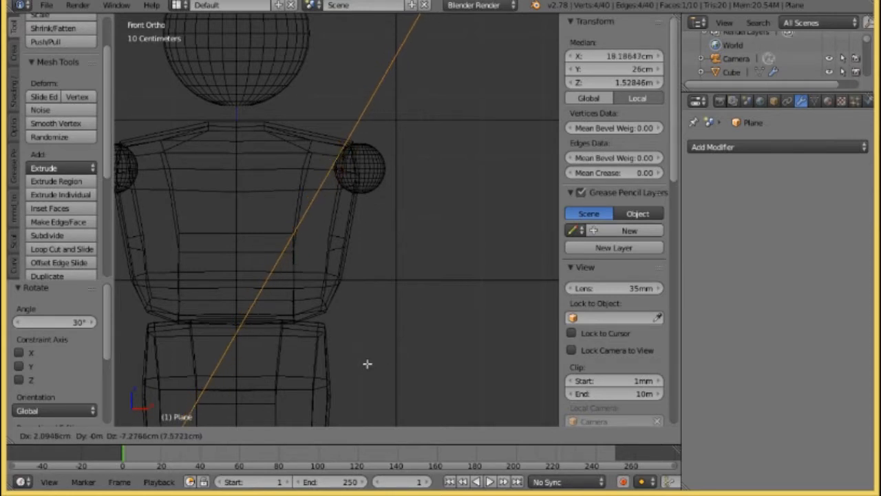
key(Return)
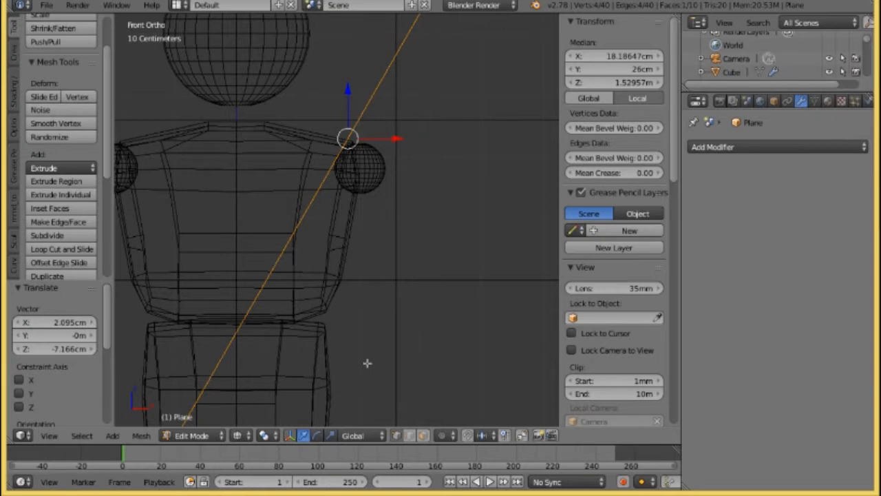
scroll(404, 162, down, 4)
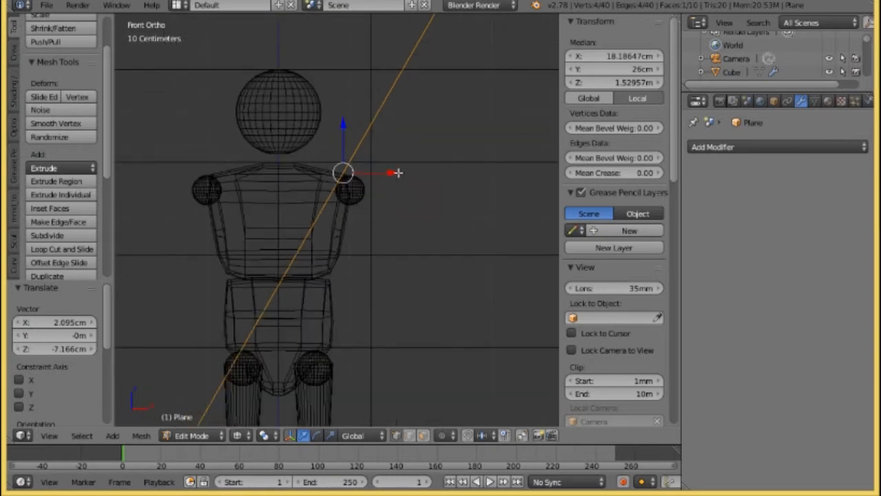
scroll(406, 219, up, 2)
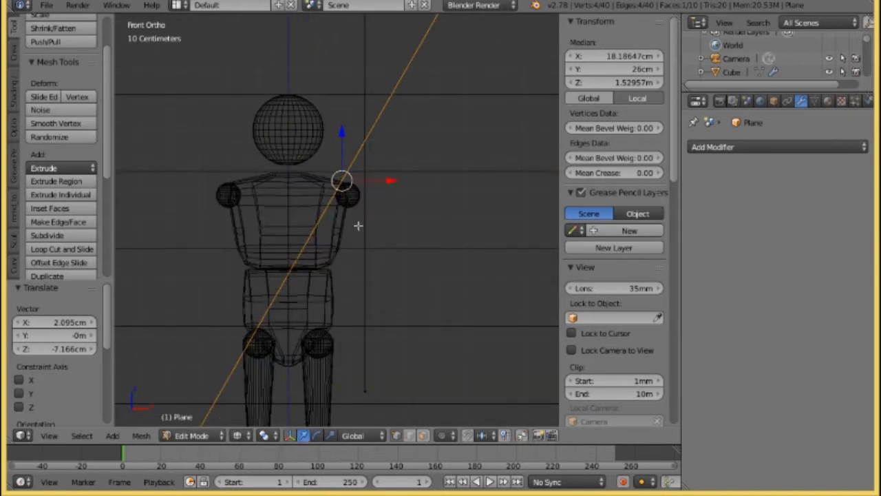
scroll(352, 244, down, 2)
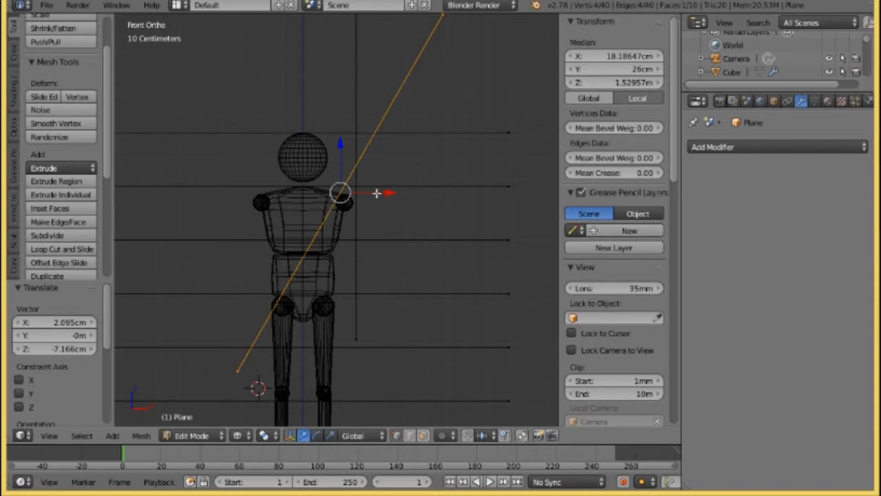
key(shift+d)
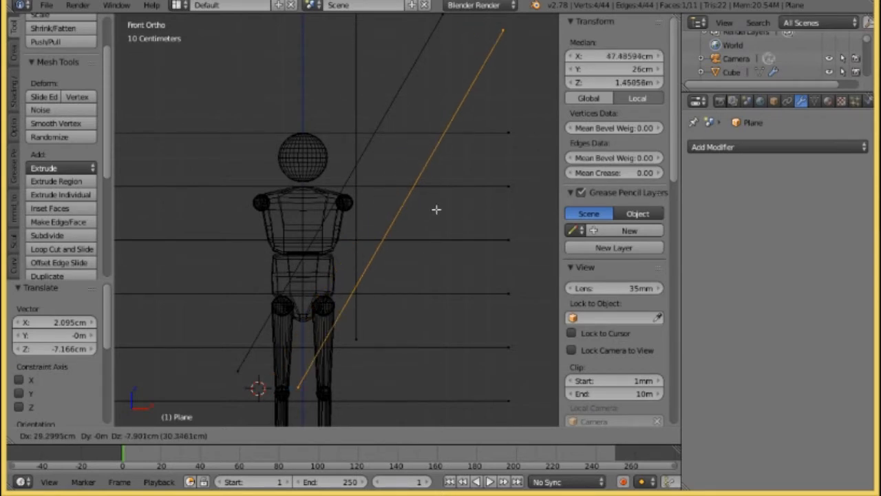
right_click(436, 215)
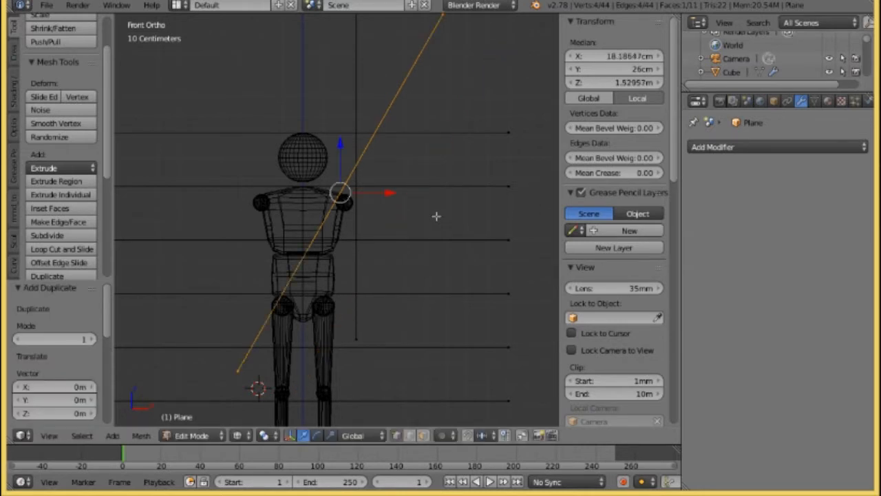
key(x)
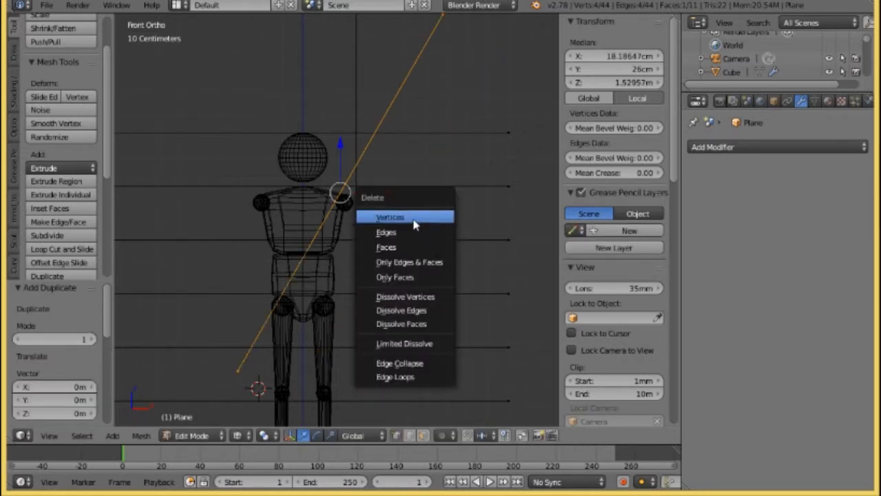
click(417, 217)
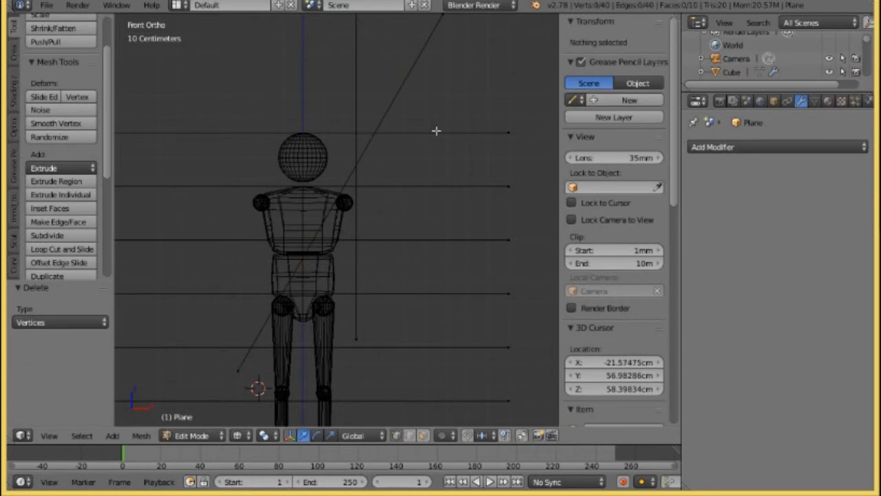
- Select the whole slanted guide plane and extrude it 26 cm along its normal, away from the shoulder
right_click(402, 88)
scroll(420, 124, down, 3)
middle_drag(425, 135, 326, 135)
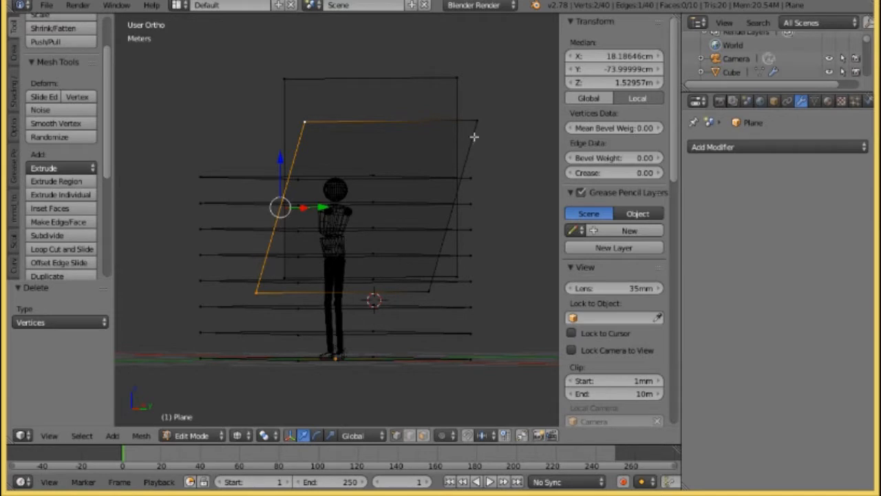
key(l)
key(KP_1)
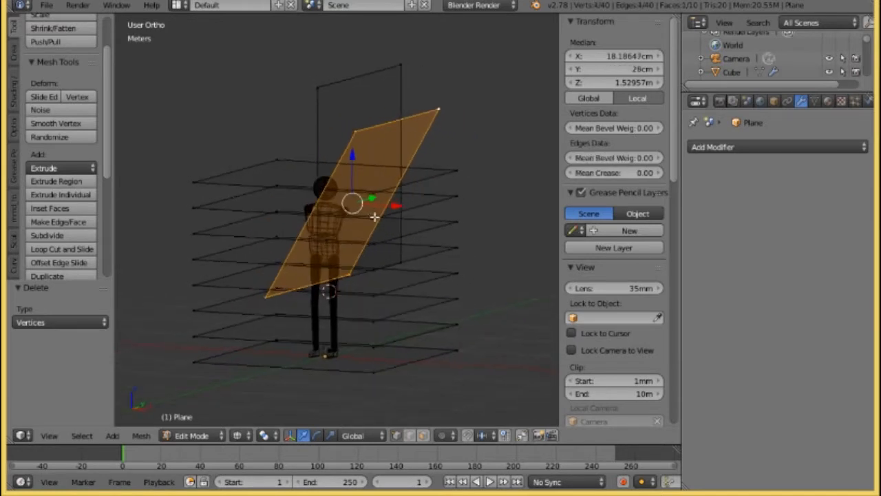
scroll(445, 211, up, 4)
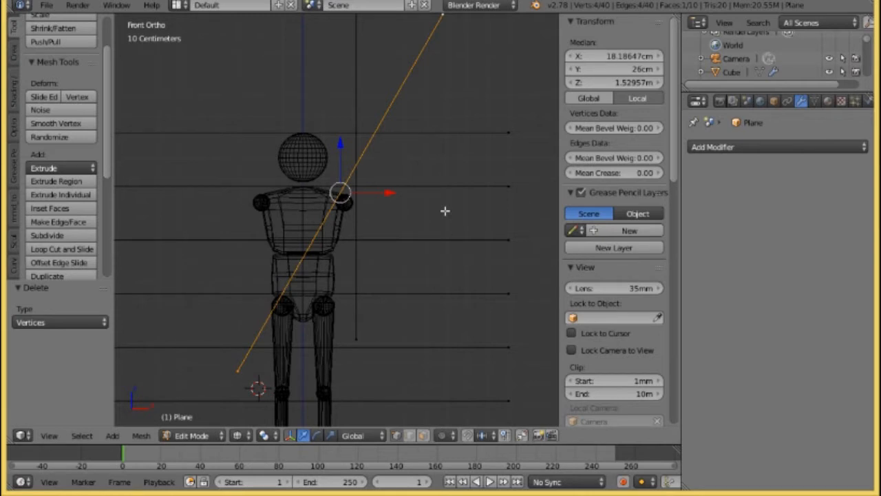
key(e)
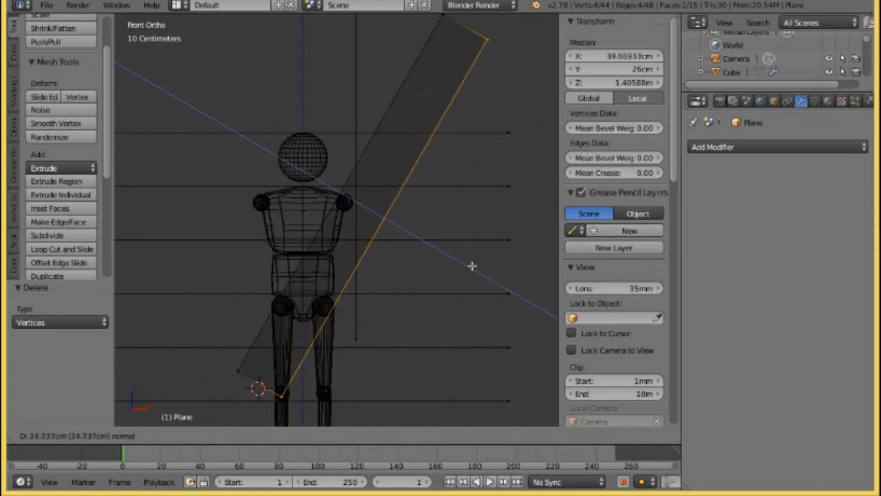
text(26)
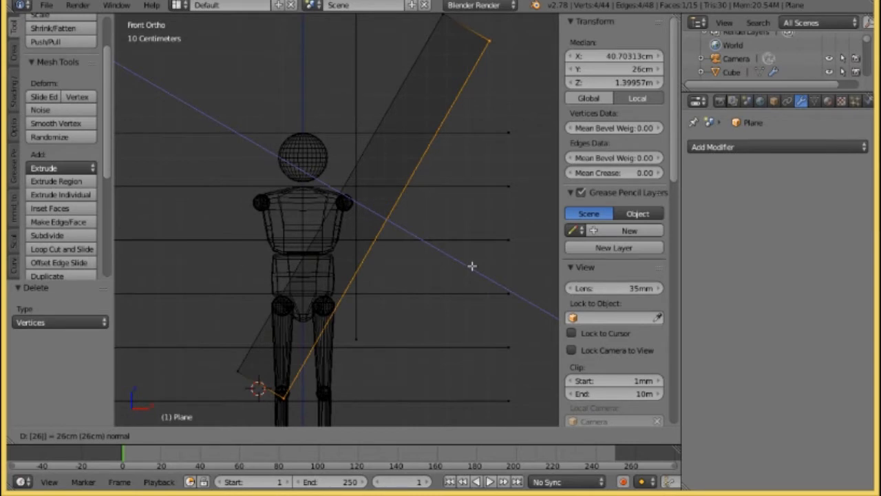
key(Return)
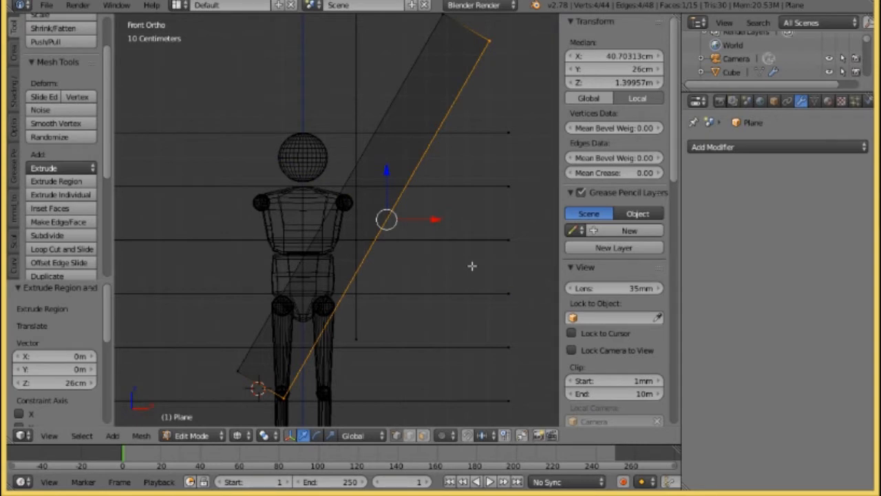
- Delete the four edges connecting the slanted guide plane to its extruded copy, leaving two separate parallel planes
scroll(397, 182, down, 1)
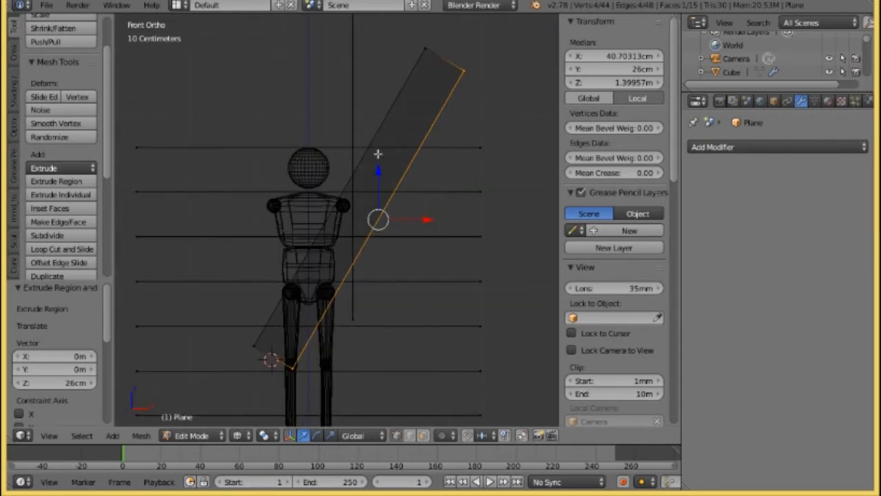
key(a)
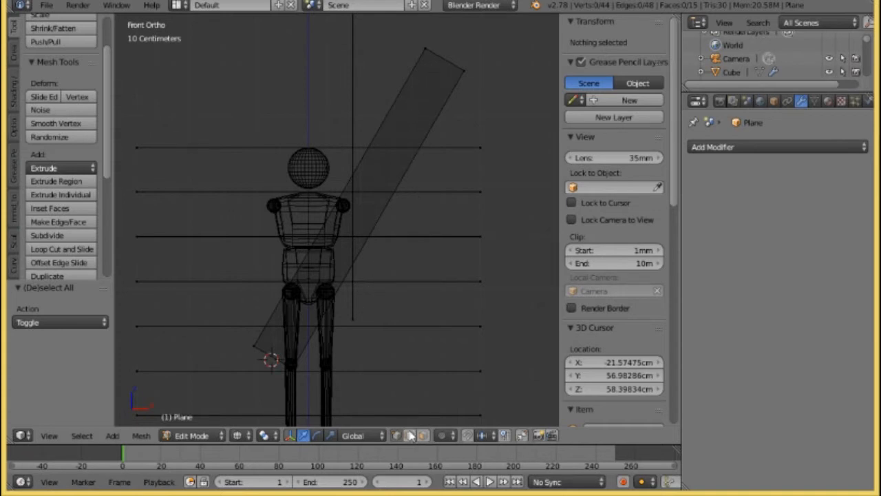
click(443, 56)
right_click(448, 55)
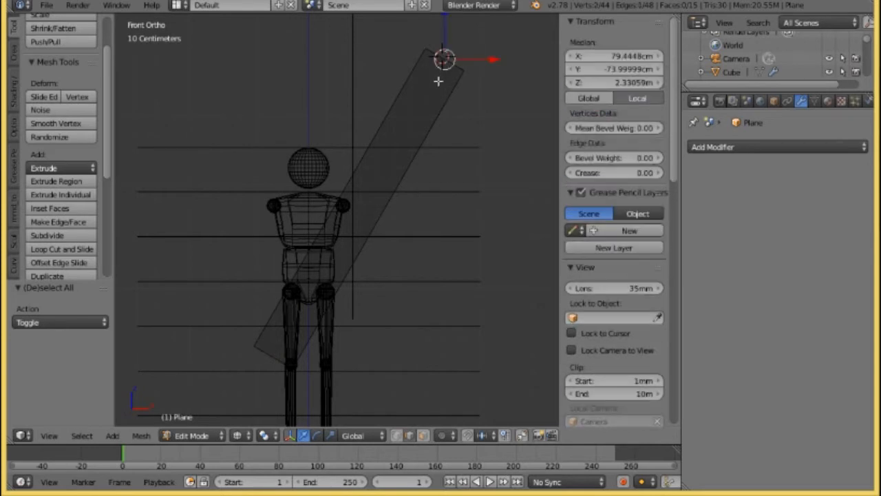
middle_drag(437, 82, 412, 114)
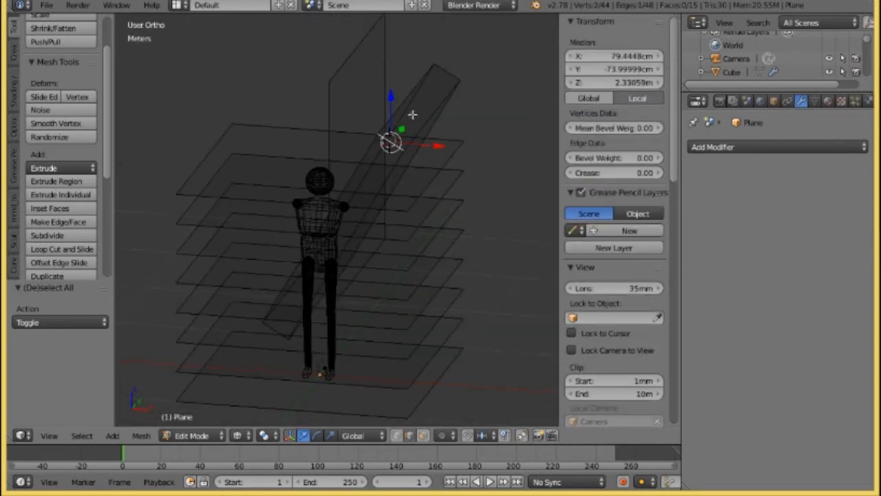
shift+right_click(448, 73)
middle_drag(447, 73, 292, 270)
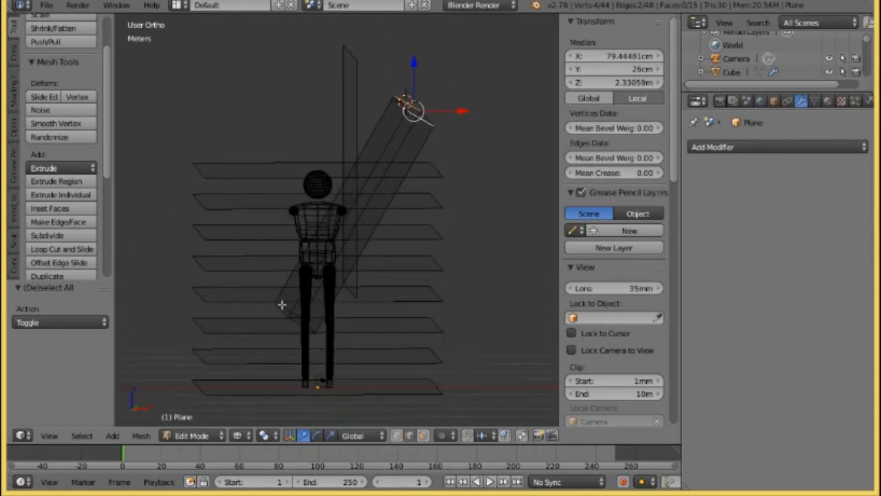
shift+right_click(282, 304)
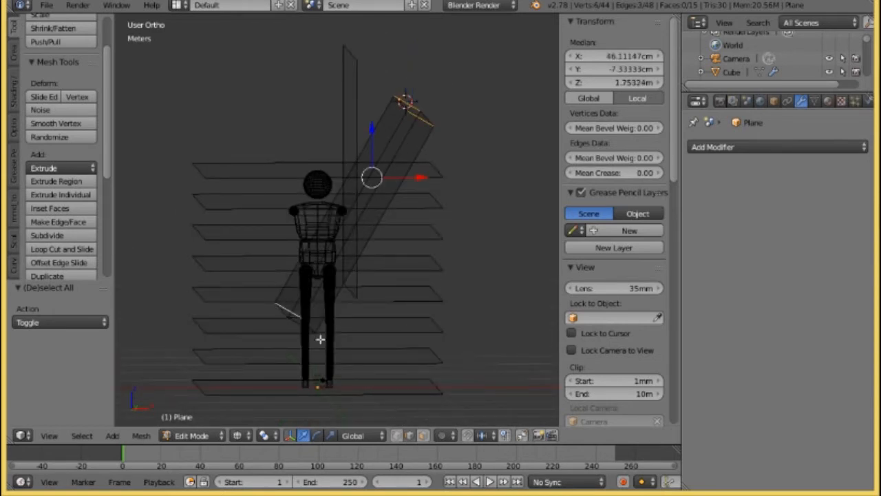
shift+right_click(295, 320)
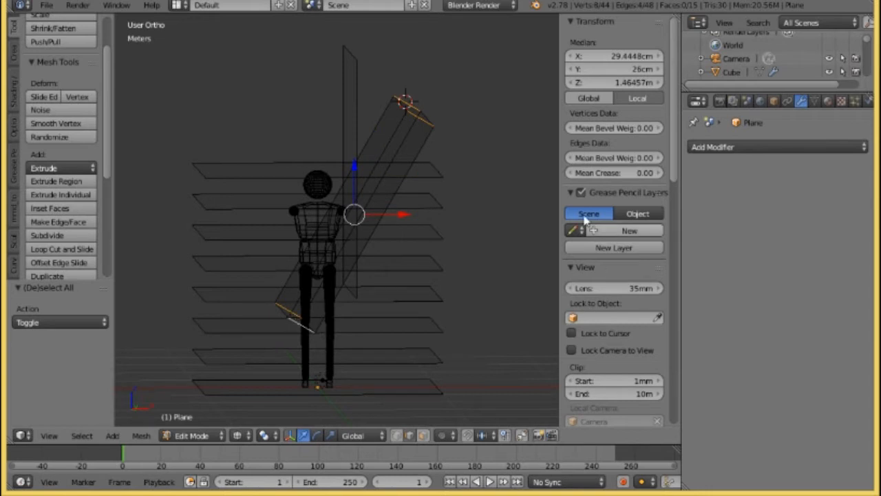
key(x)
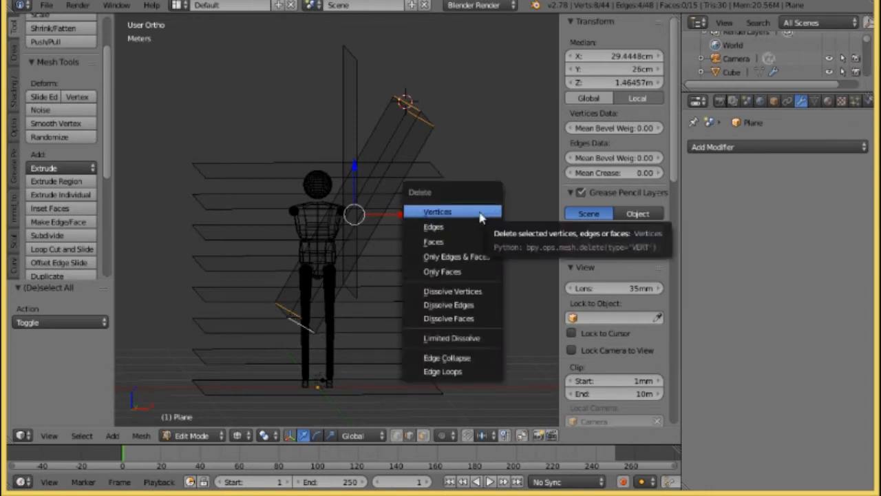
click(442, 229)
- Select the whole outer slanted guide plane, extrude it 26 cm along its normal away from the figure, and switch to edge selection
middle_drag(303, 185, 301, 211)
key(KP_1)
scroll(384, 203, up, 3)
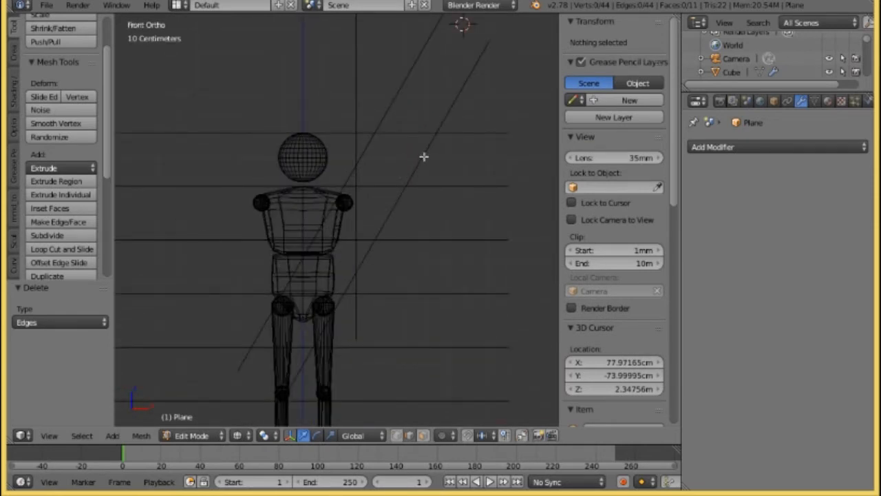
mouse_move(427, 156)
middle_down()
mouse_move(405, 166)
mouse_move(404, 157)
mouse_move(427, 172)
middle_up()
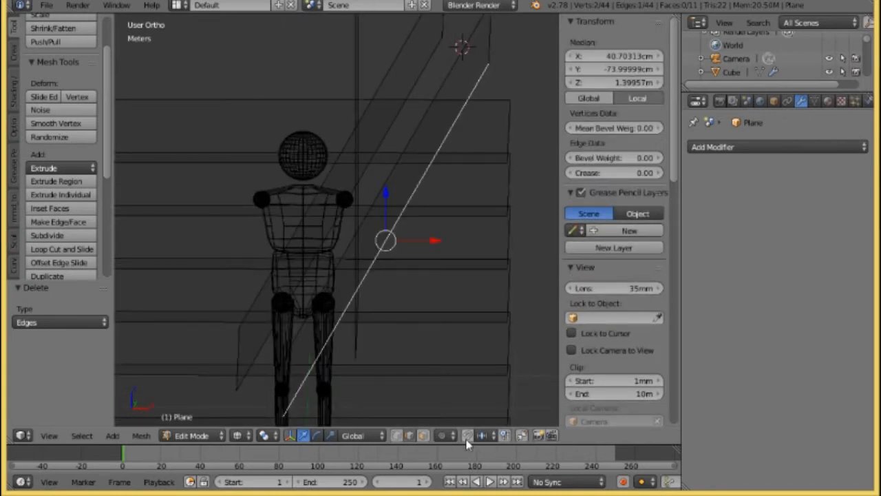
click(399, 437)
middle_drag(440, 258, 413, 259)
scroll(413, 251, down, 3)
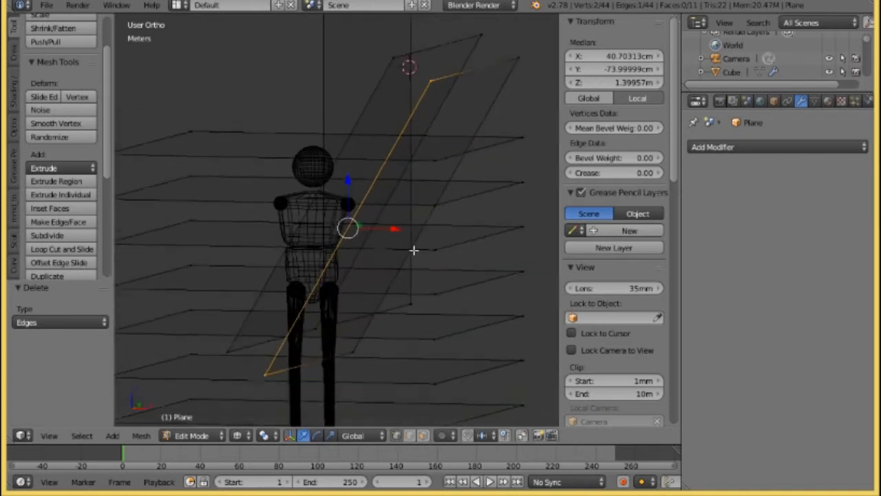
shift+click(448, 110)
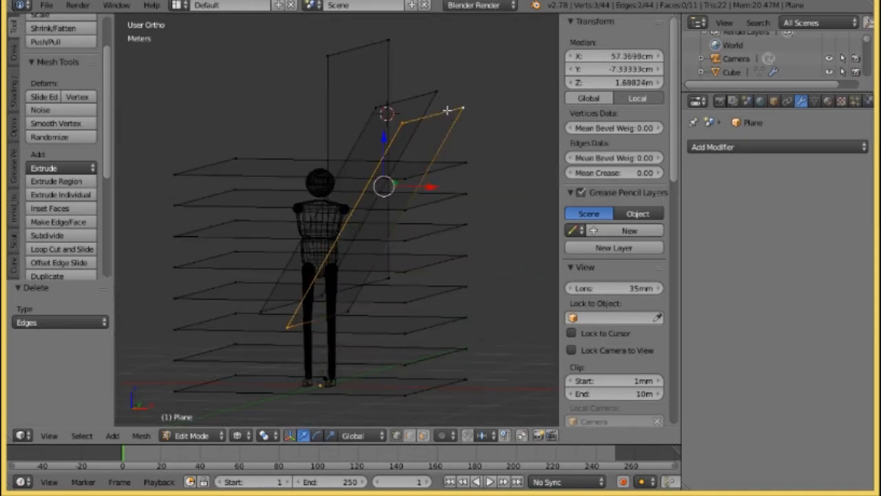
shift+click(356, 314)
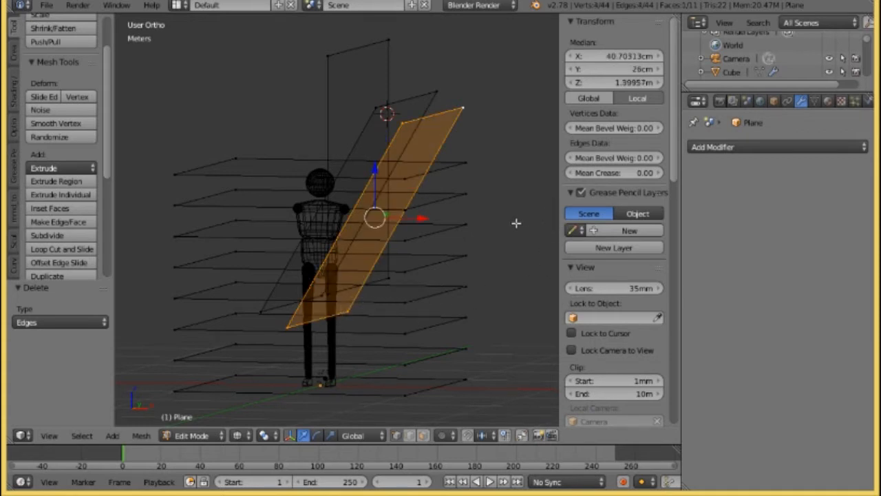
key(KP_1)
scroll(537, 231, up, 3)
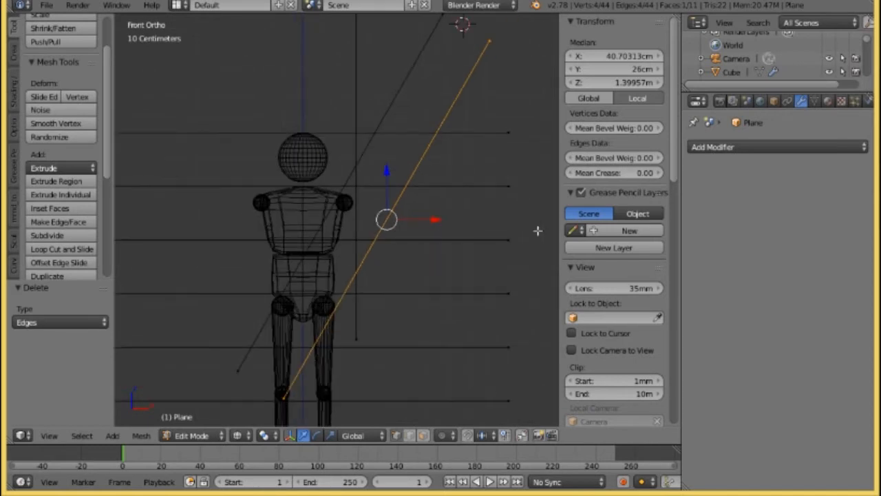
text(e26)
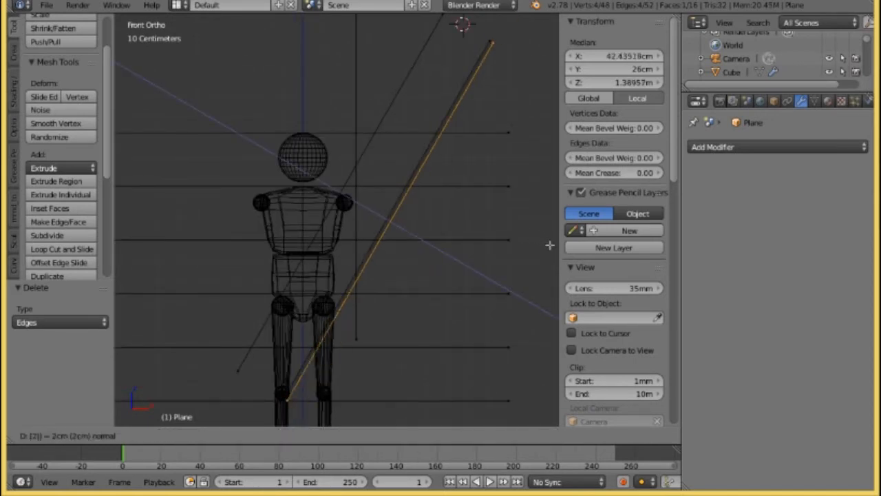
key(Return)
scroll(413, 331, down, 3)
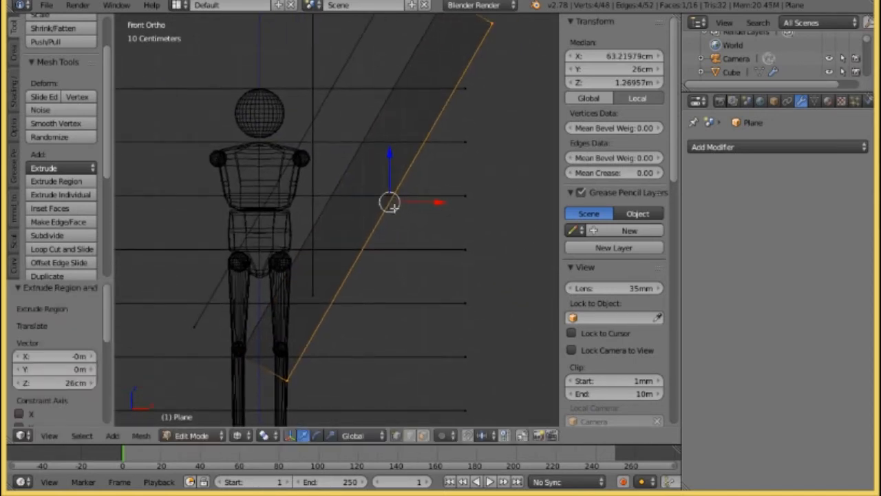
click(409, 436)
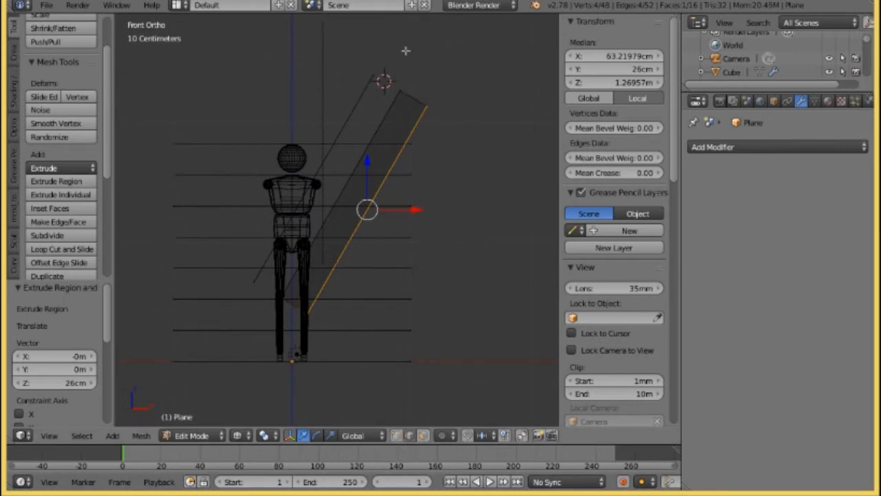
right_click(409, 99)
middle_drag(411, 99, 335, 262)
scroll(324, 212, up, 3)
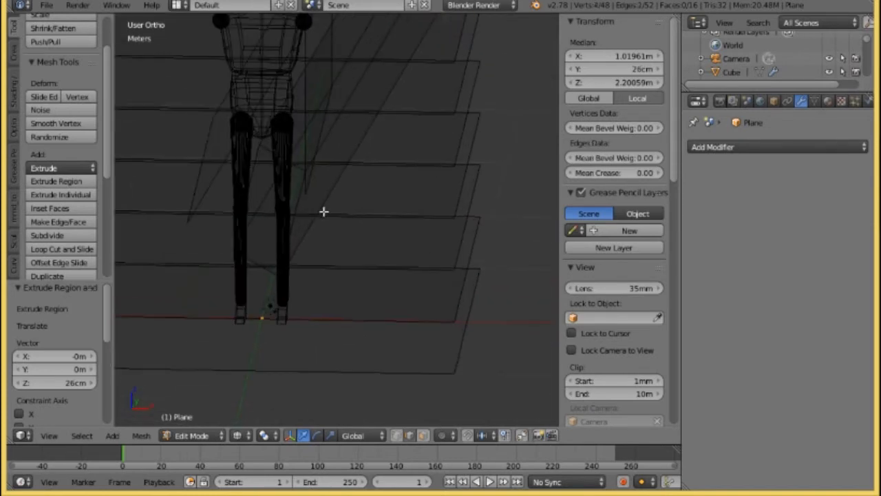
right_click(258, 265)
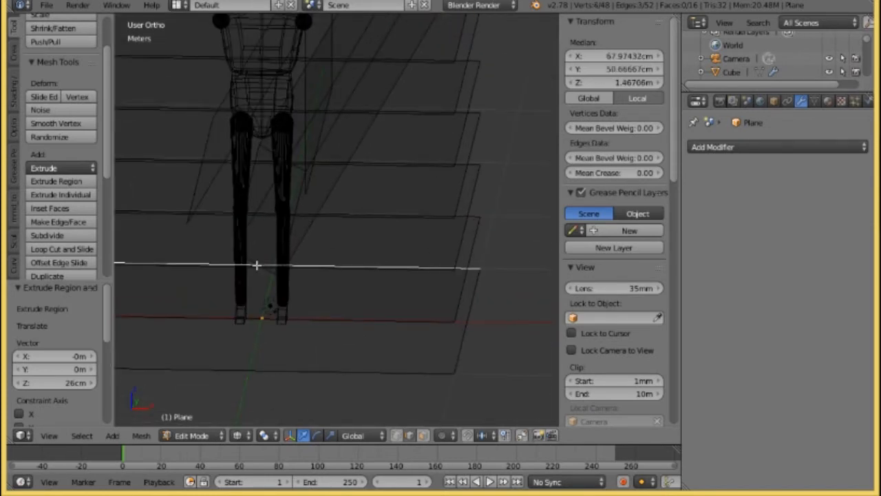
shift+right_click(255, 261)
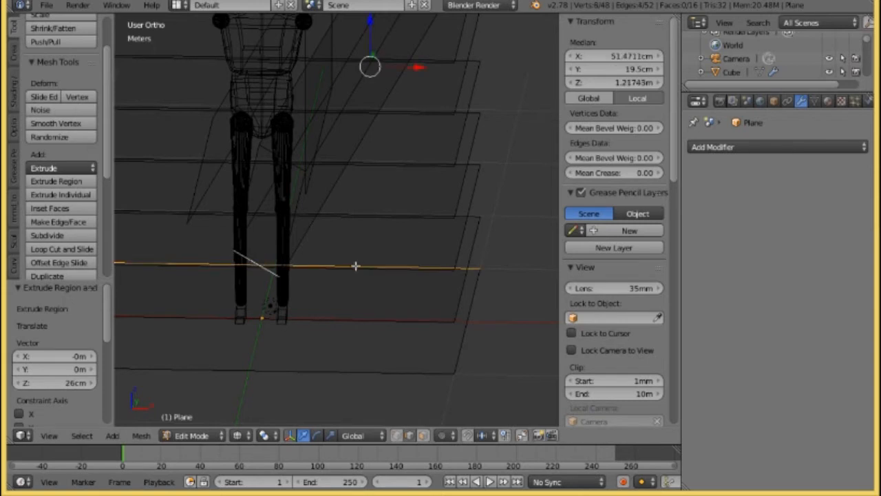
shift+right_click(355, 266)
shift+right_click(356, 268)
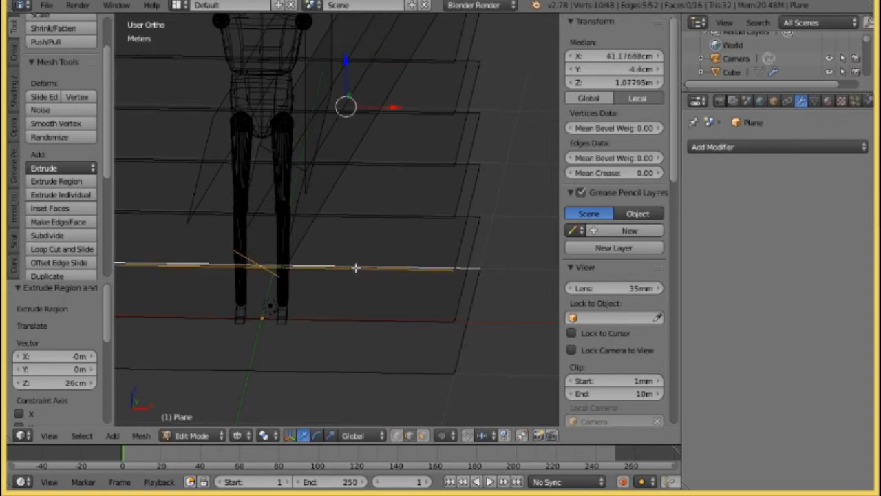
key(a)
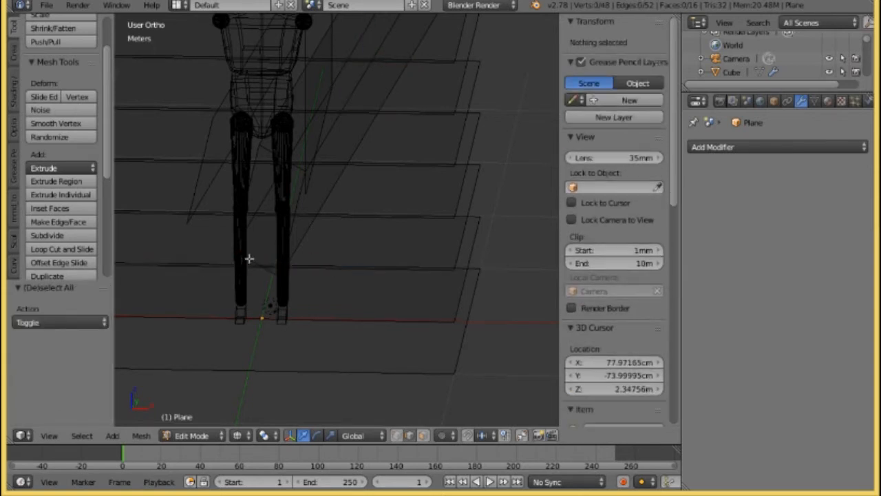
- Delete the four edges joining the newly extruded outermost plane to the middle slanted plane, leaving separate parallel guides
right_click(249, 256)
middle_drag(338, 144, 322, 153)
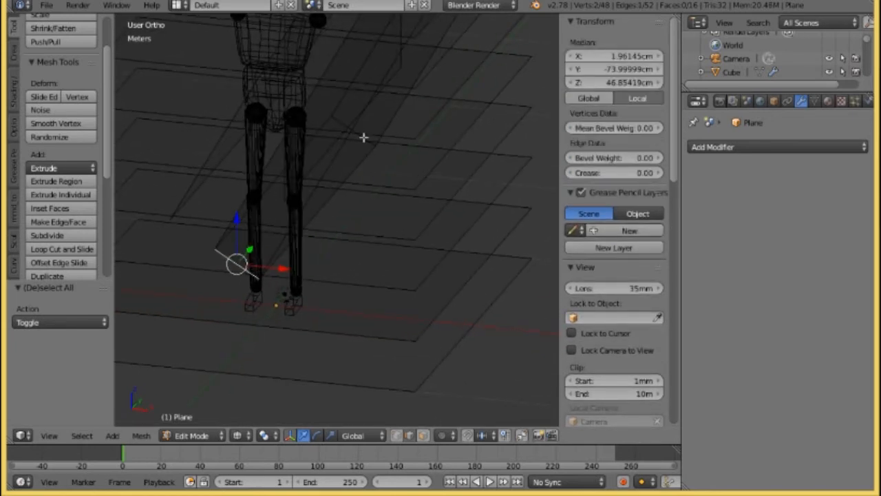
shift+right_click(338, 121)
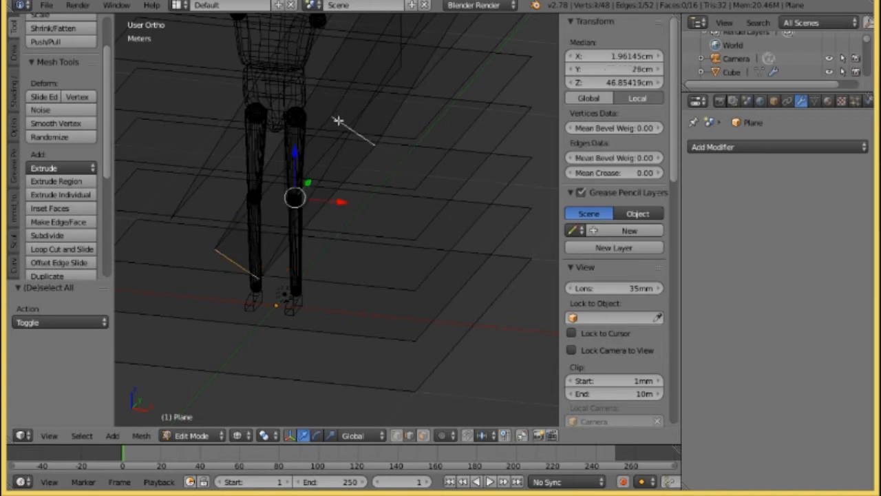
scroll(335, 121, down, 3)
middle_drag(335, 121, 407, 155)
scroll(413, 146, up, 3)
shift+right_click(419, 140)
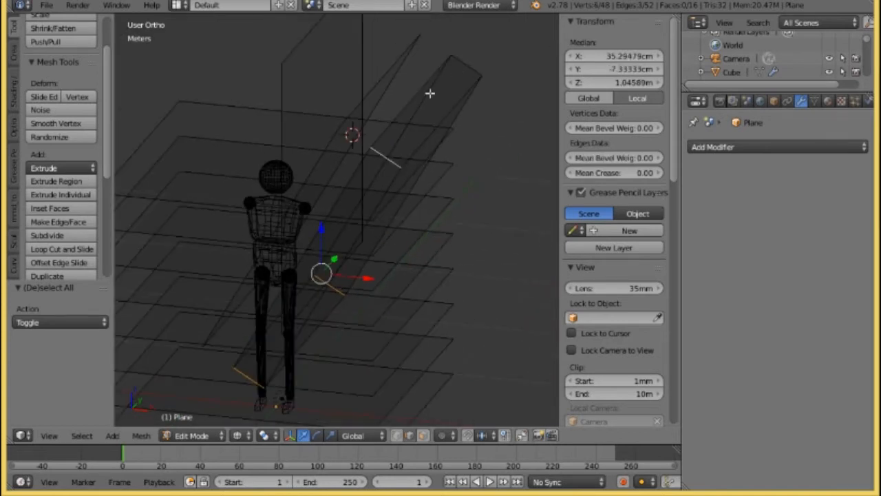
shift+right_click(466, 63)
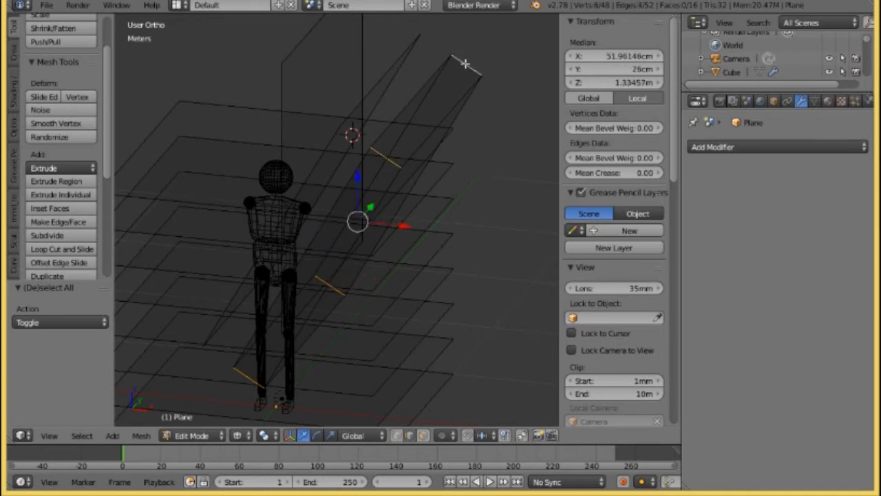
key(x)
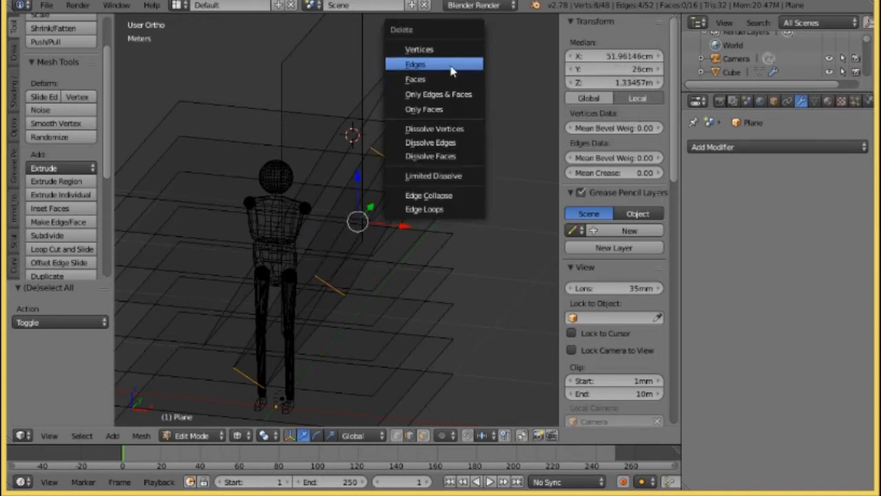
click(415, 64)
- Return to Object Mode and duplicate the mirrored shoulder joint spheres in place
key(KP_1)
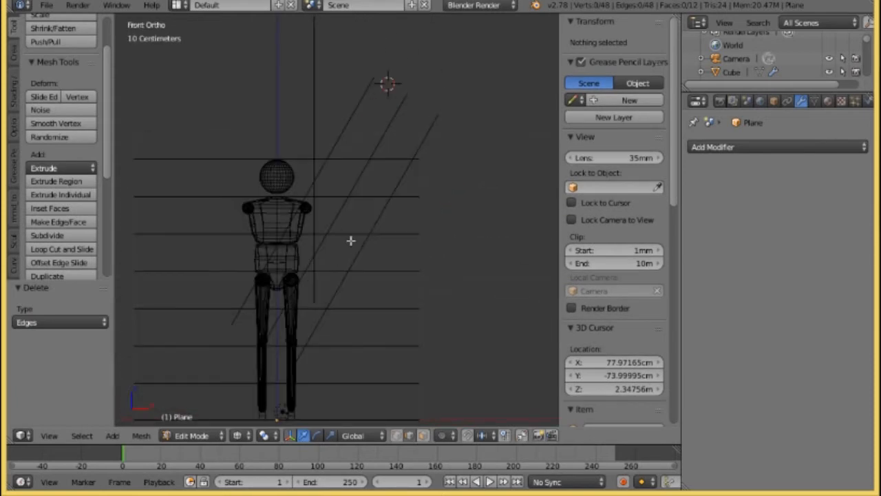
scroll(324, 227, up, 4)
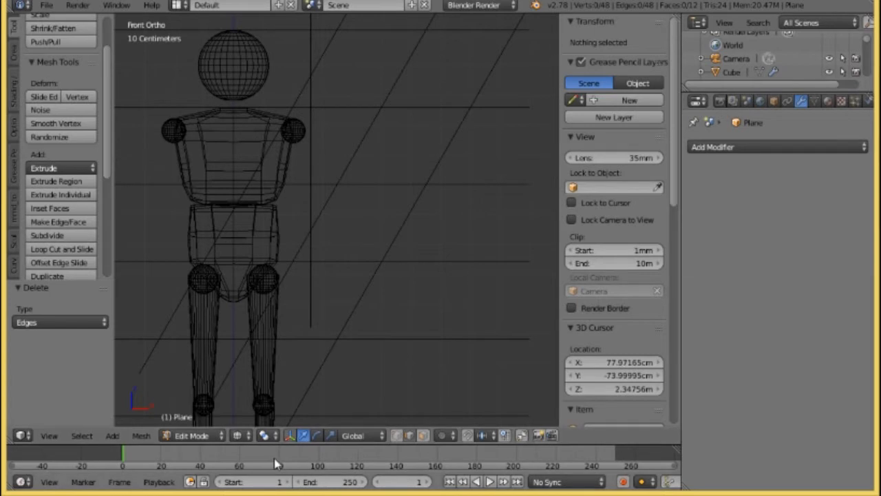
click(195, 435)
click(201, 420)
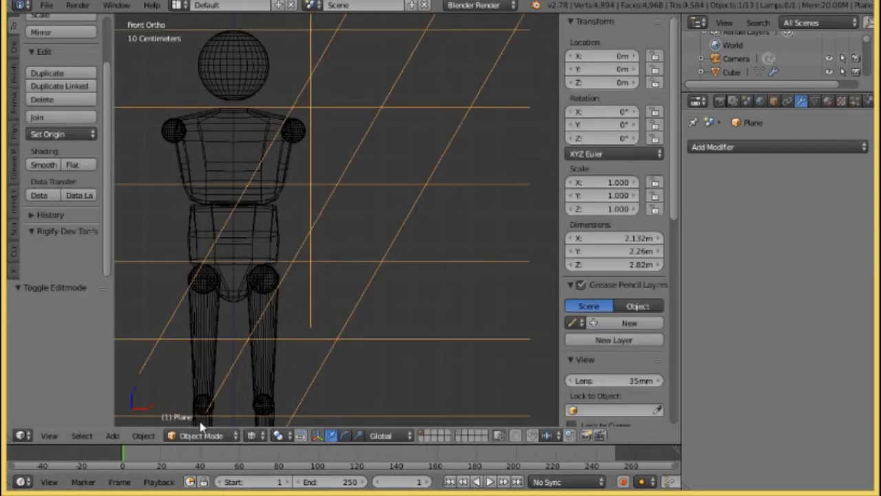
click(297, 134)
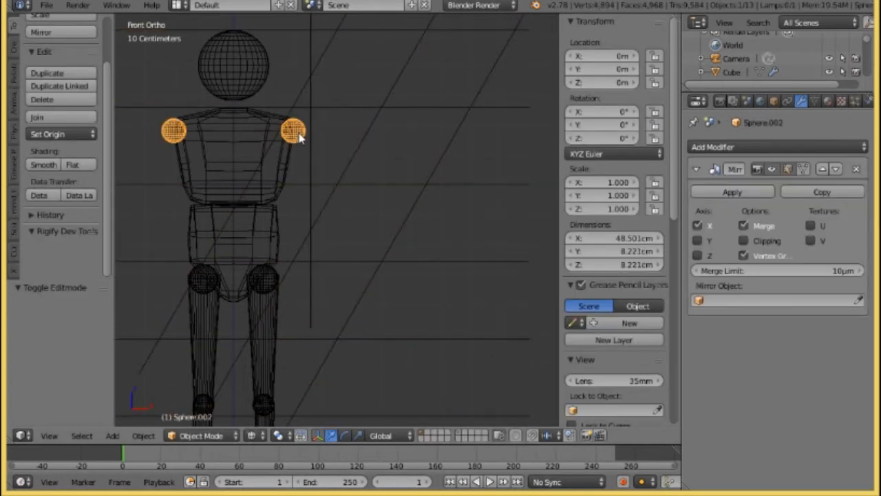
key(shift+d)
key(Escape)
right_click(313, 159)
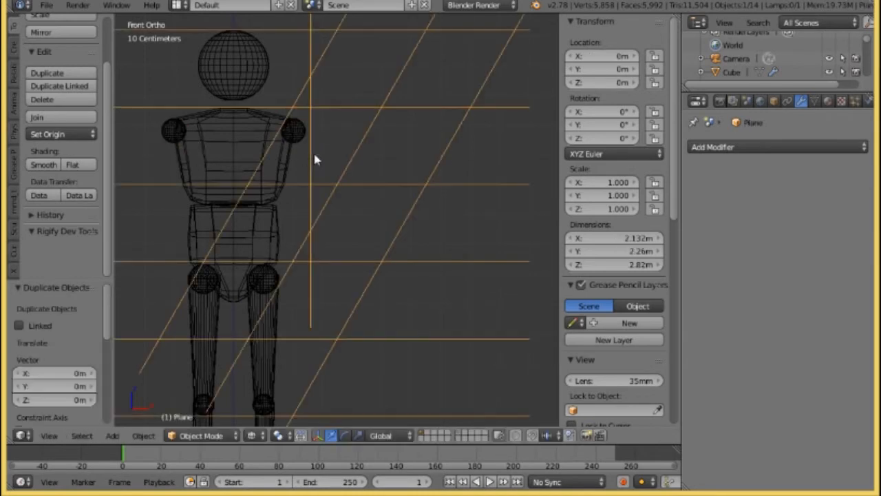
right_click(296, 134)
right_click(296, 136)
right_click(298, 135)
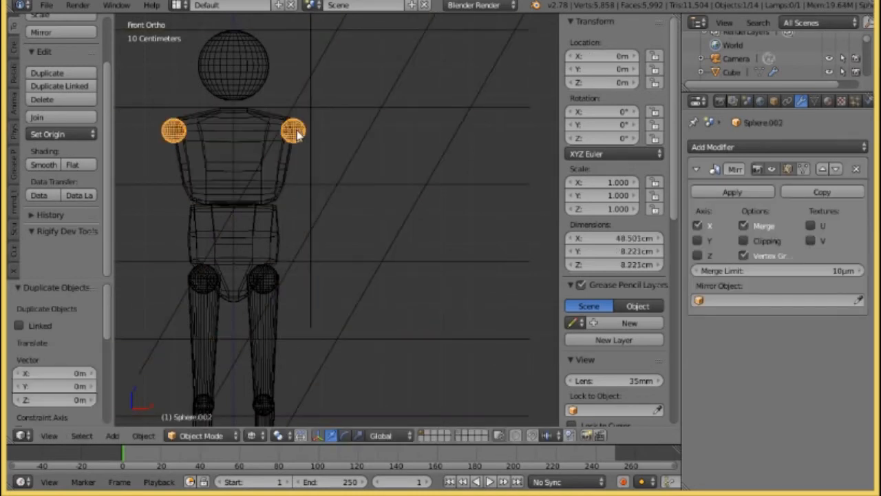
click(201, 436)
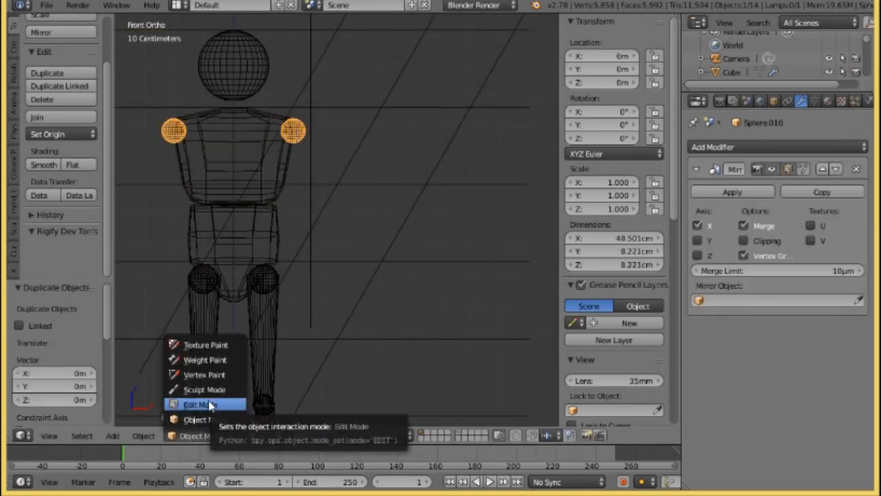
click(207, 402)
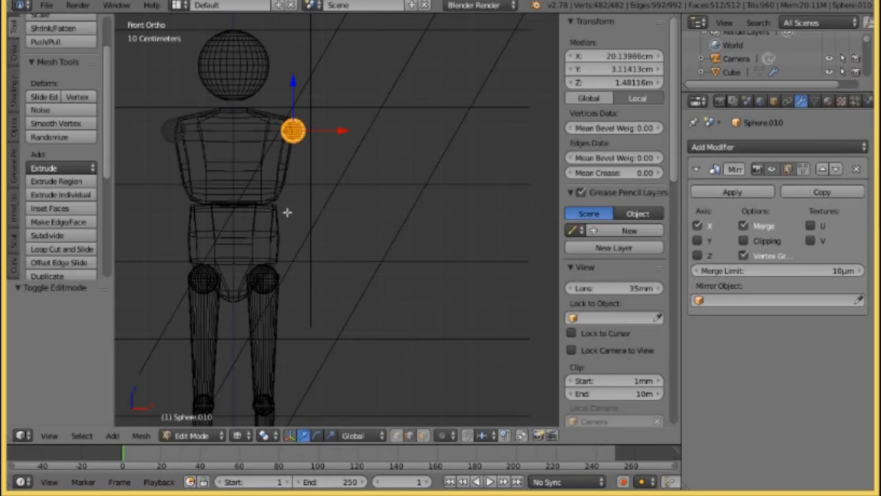
key(g)
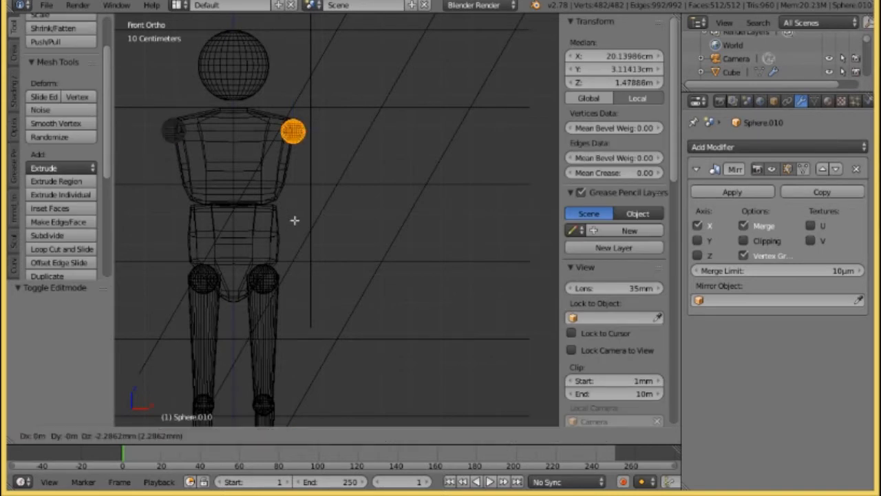
right_click(346, 263)
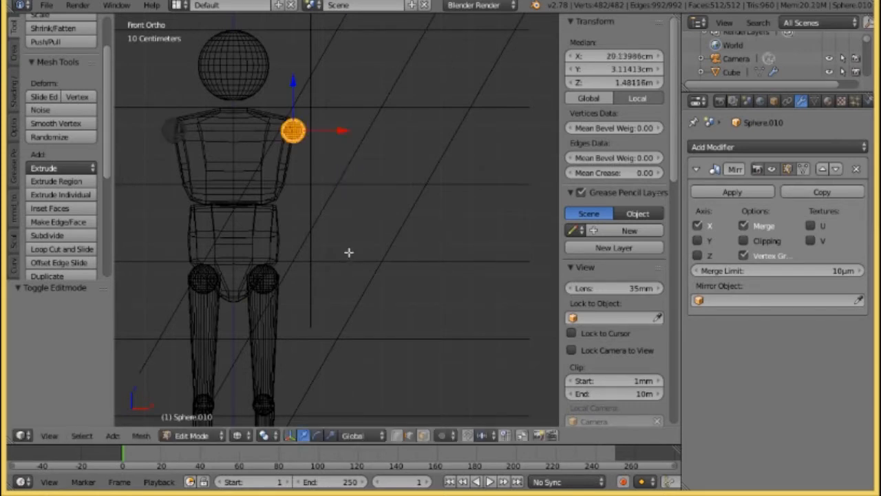
click(196, 435)
click(206, 417)
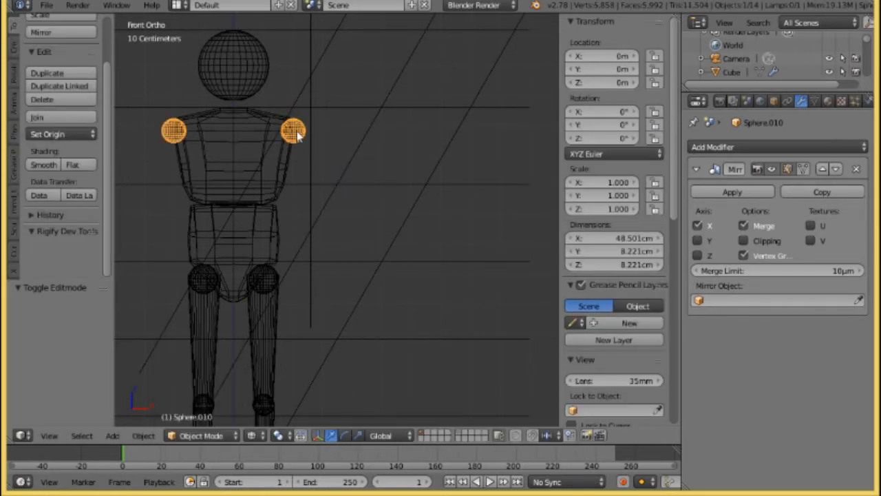
- Select the innermost slanted plane within the guide mesh, duplicate it in place, and rotate the copy 90° in front view
right_click(313, 69)
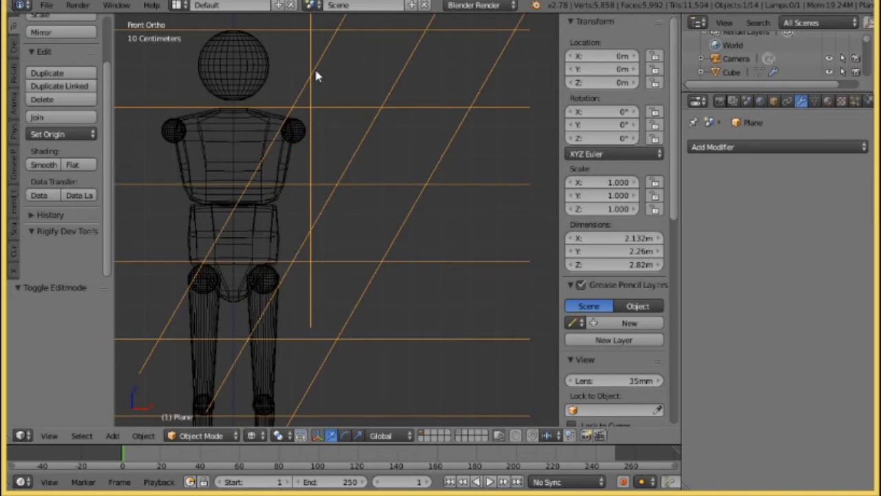
click(196, 435)
click(199, 402)
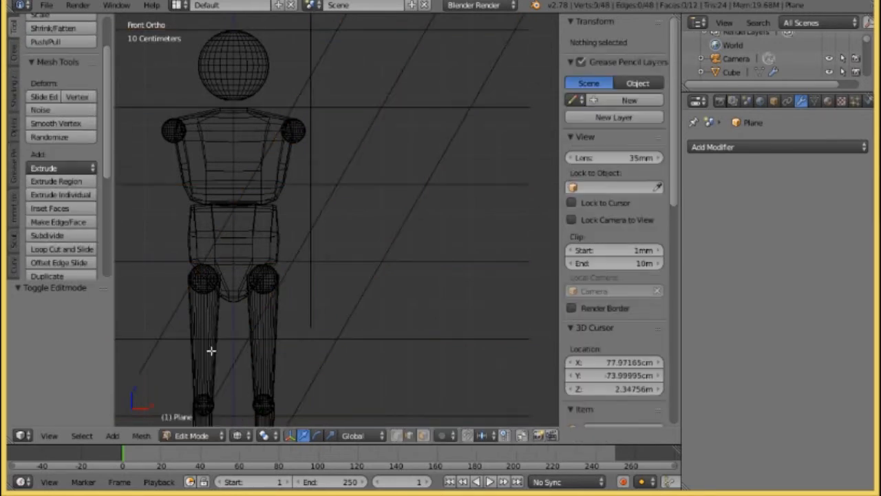
right_click(237, 203)
scroll(296, 201, down, 4)
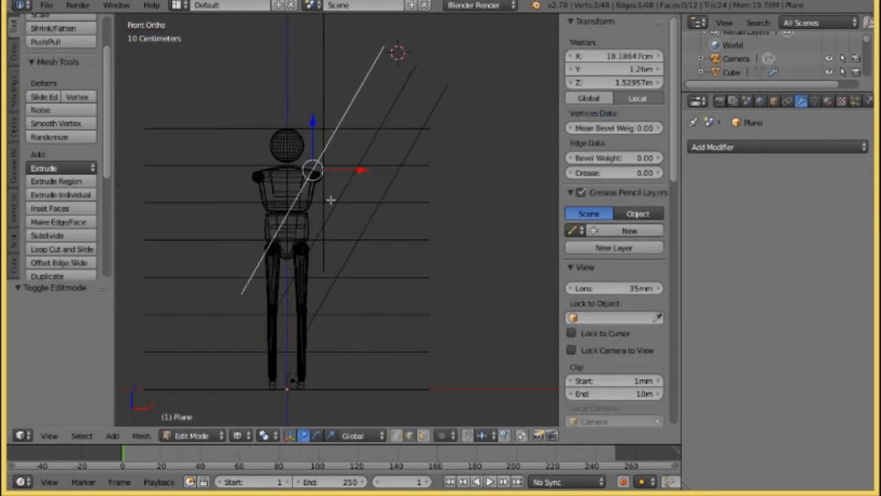
middle_drag(330, 199, 296, 197)
shift+right_click(360, 46)
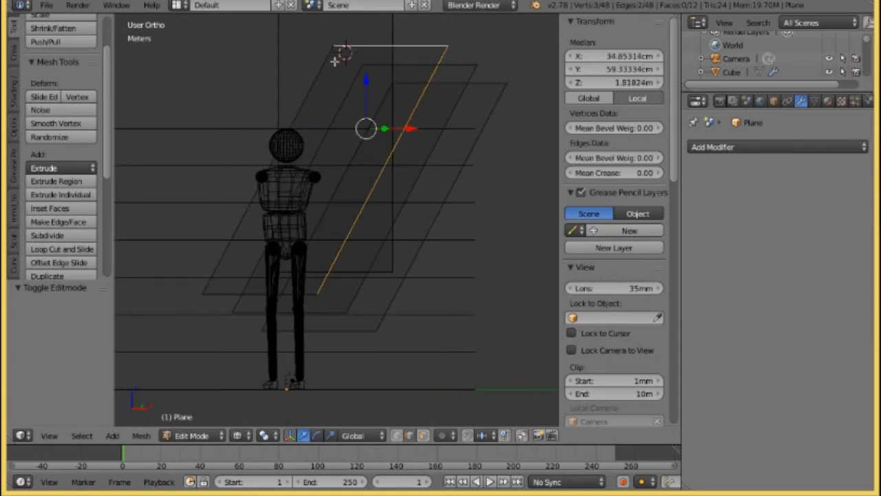
shift+right_click(327, 64)
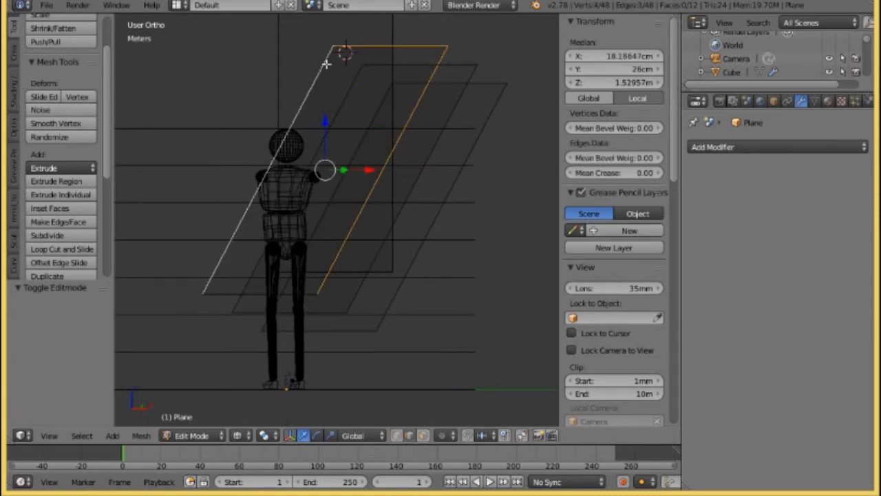
shift+right_click(224, 293)
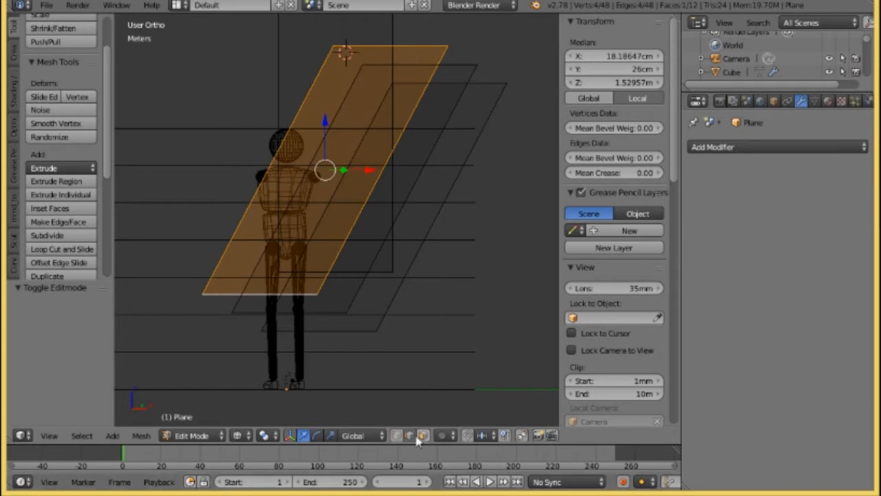
key(KP_1)
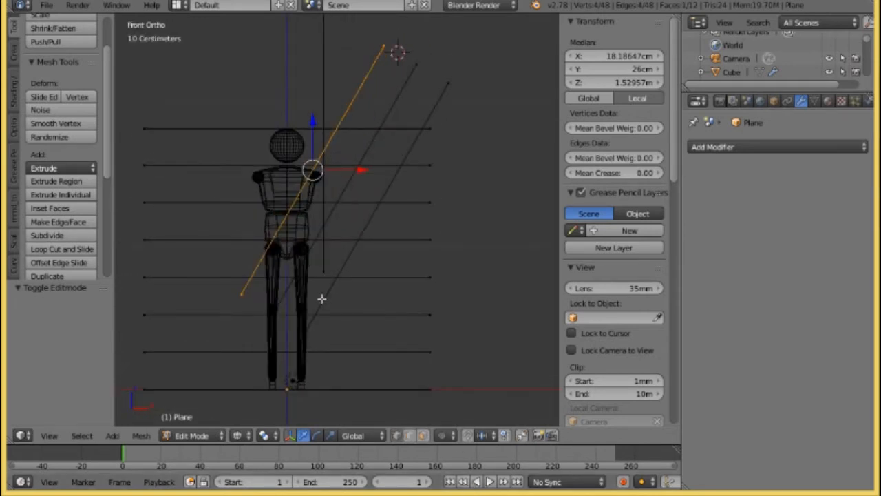
key(shift+d)
right_click(283, 245)
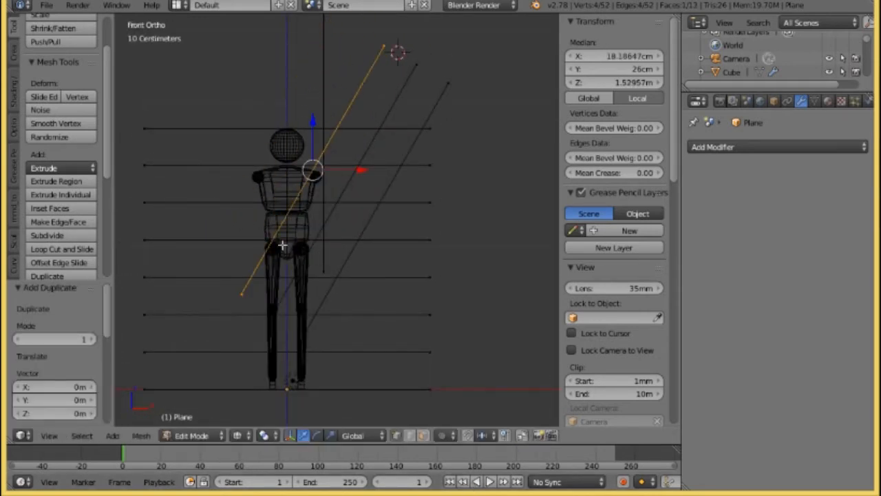
text(r90)
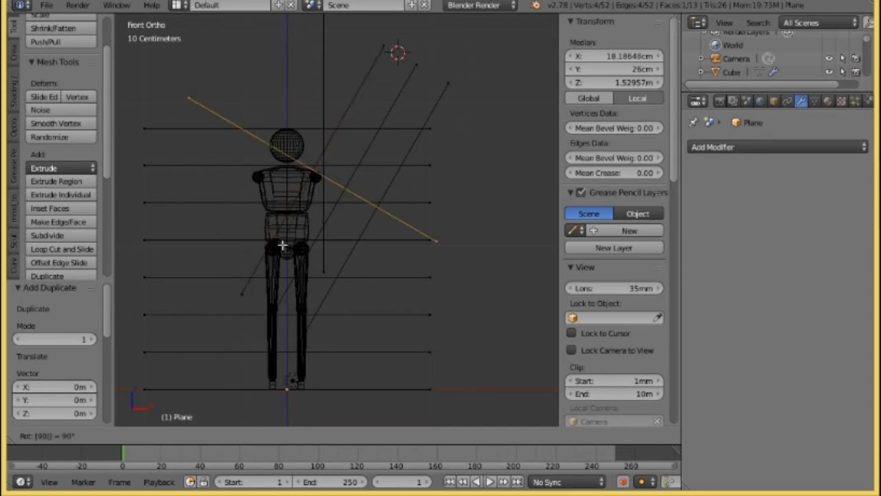
key(Return)
- Move the rotated guide plane about -1.3 cm in X and -2.9 cm in Z through the shoulder joint, and return to Object Mode
scroll(282, 245, up, 6)
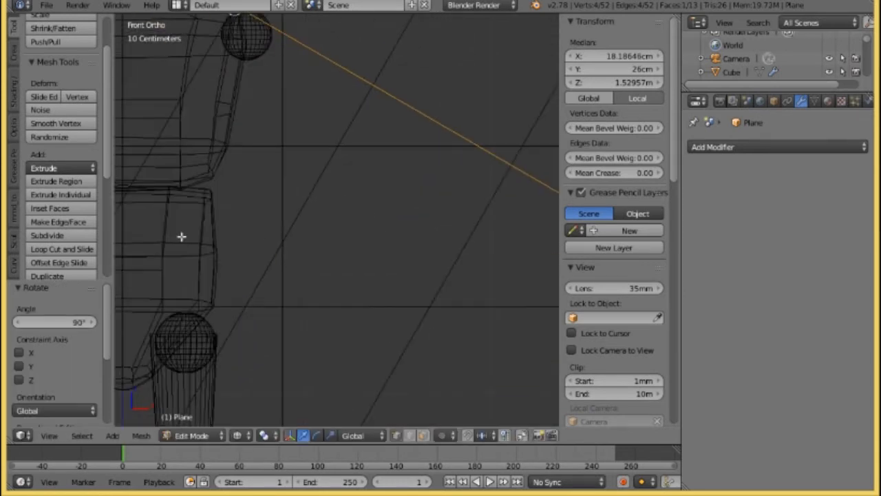
shift+middle_drag(214, 160, 256, 305)
scroll(257, 290, up, 2)
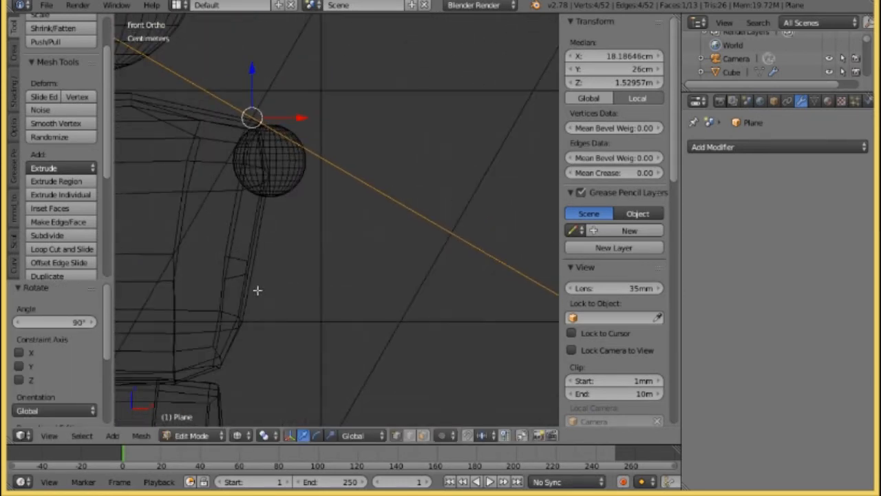
key(g)
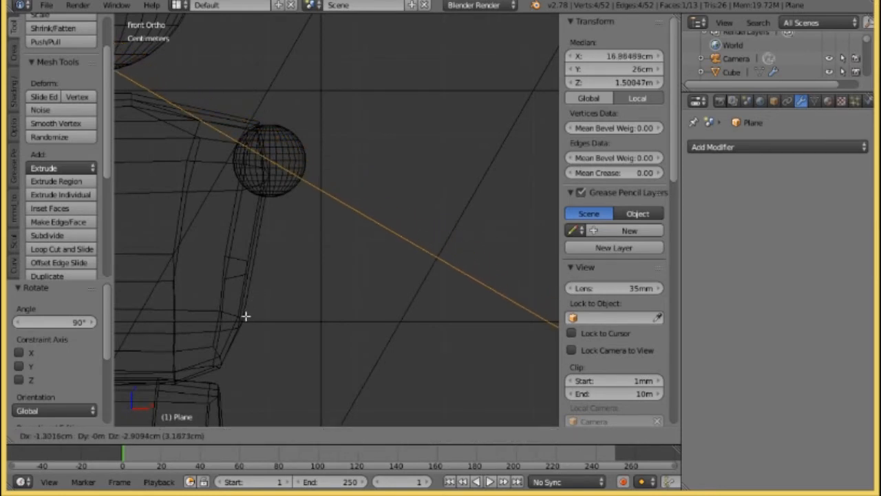
click(246, 316)
scroll(445, 285, down, 4)
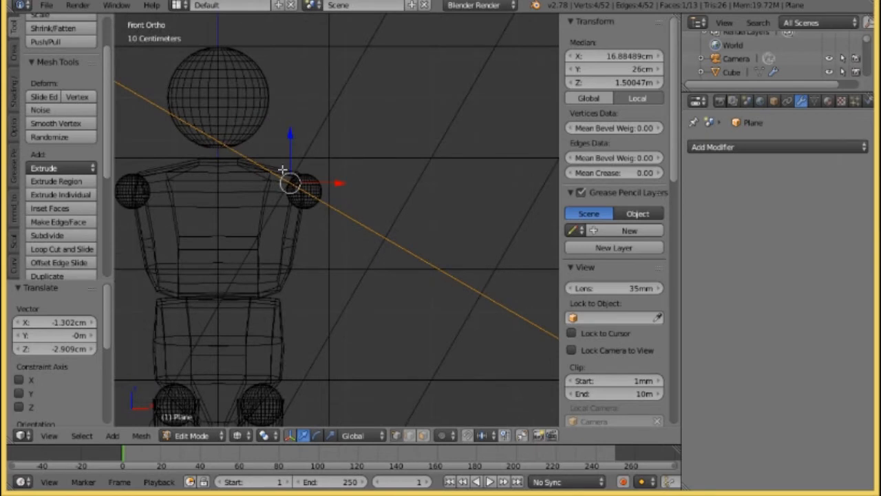
click(191, 435)
click(201, 418)
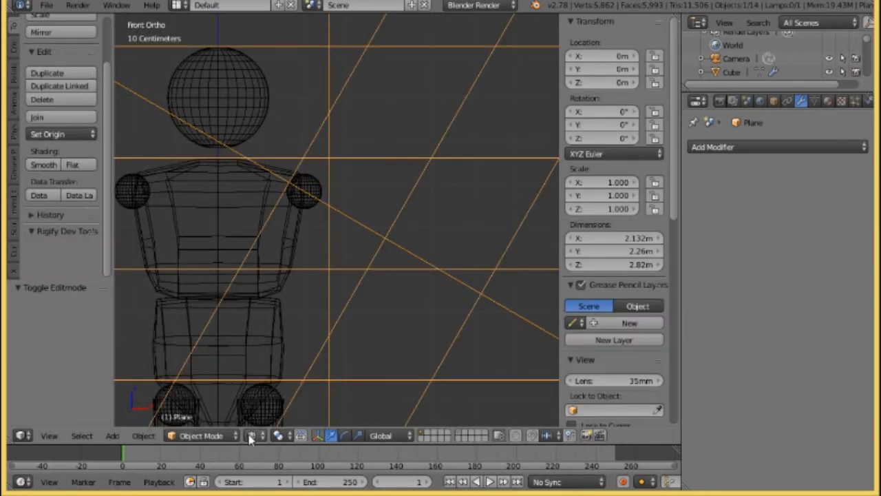
- In the duplicated shoulder sphere's mesh, move the sphere about 22.67 cm in X and -13.34 cm in Z to the middle slanted guide
scroll(321, 315, down, 4)
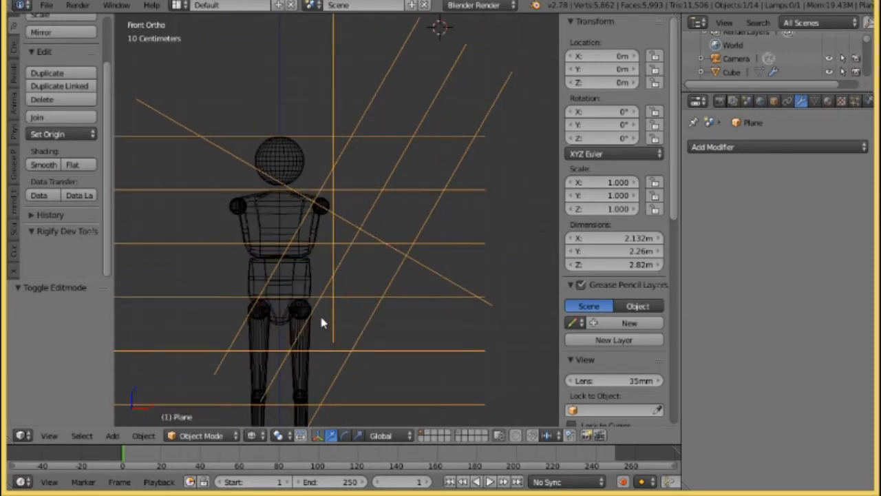
scroll(321, 322, up, 3)
right_click(318, 194)
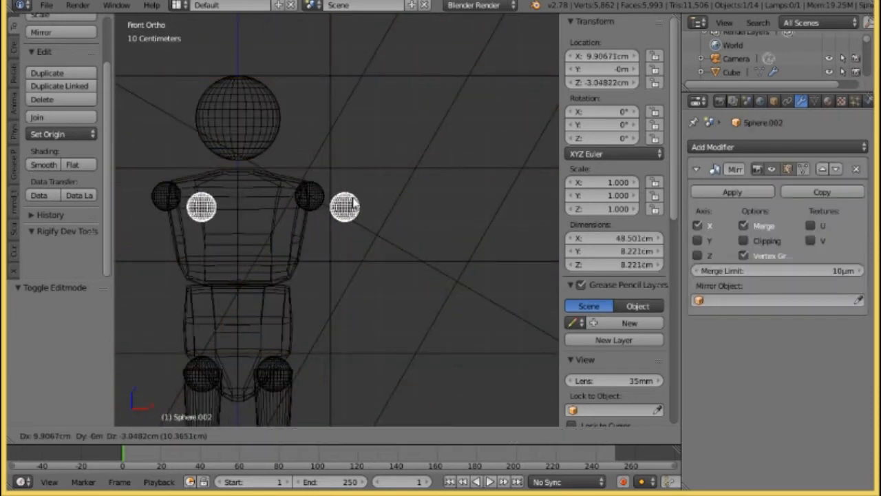
click(193, 434)
click(207, 403)
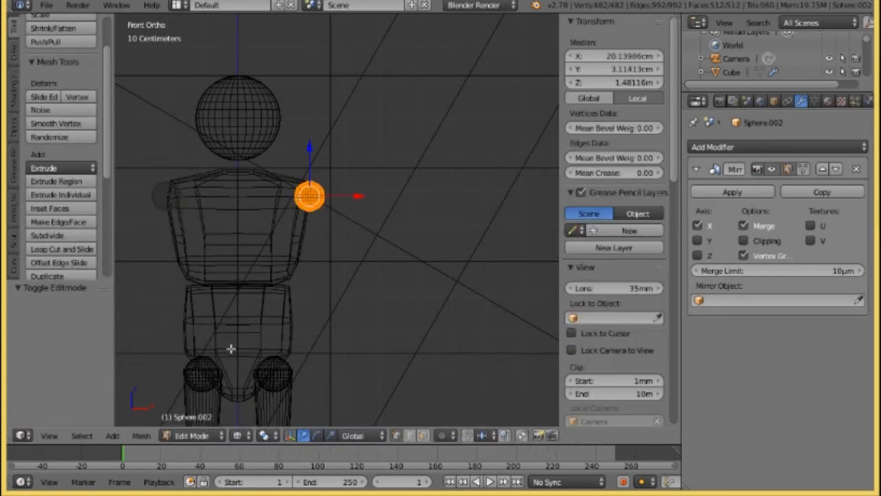
shift+middle_drag(298, 281, 268, 234)
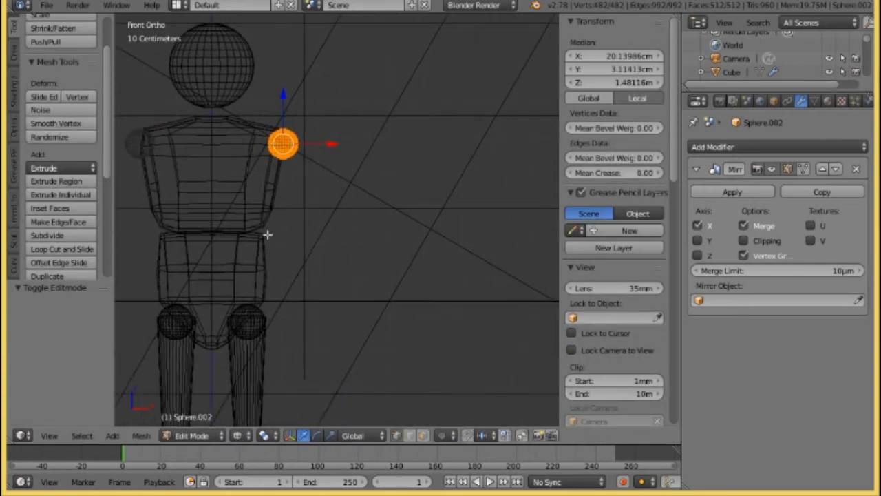
key(g)
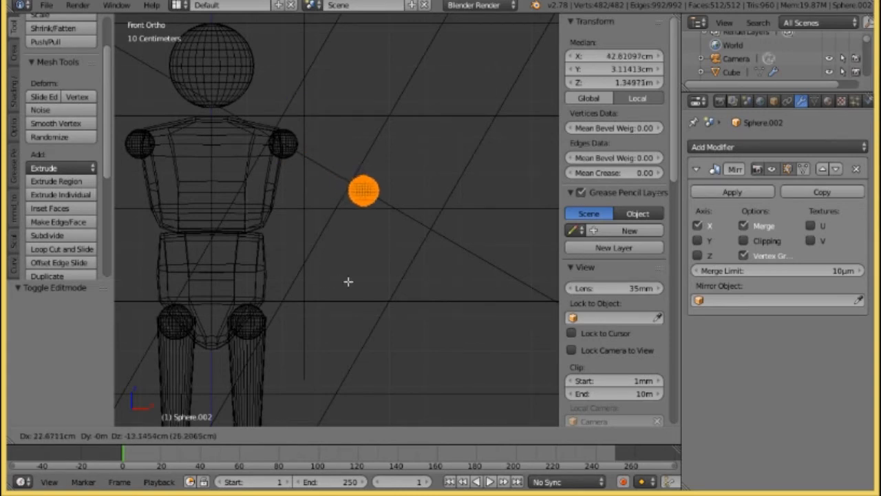
click(348, 282)
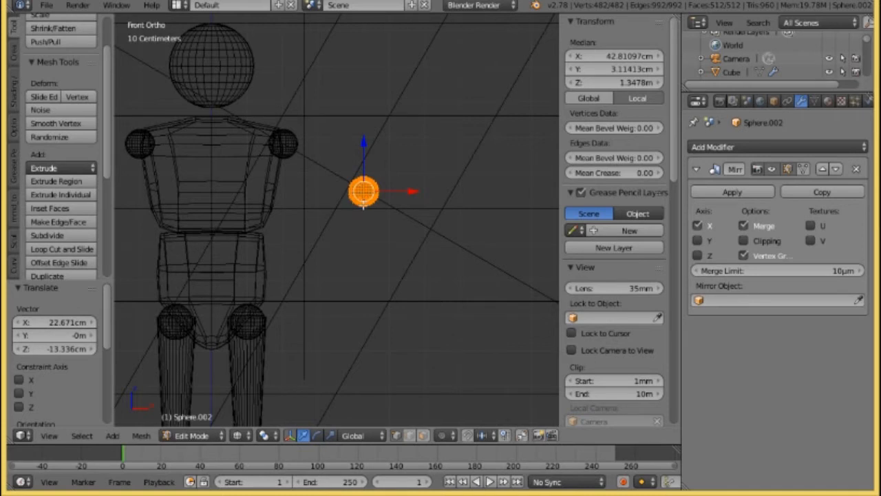
- Shift the elbow joint sphere about 2.48 cm along Y toward the figure's back in side view
middle_drag(363, 203, 215, 210)
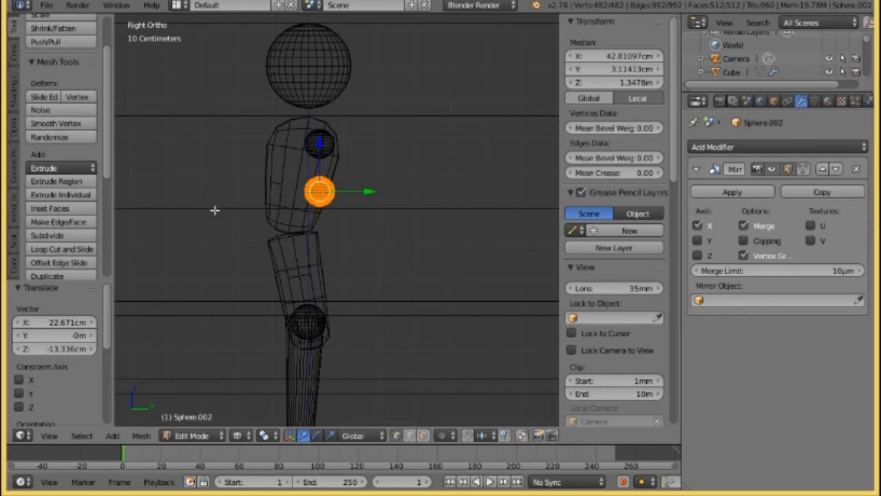
key(g)
key(y)
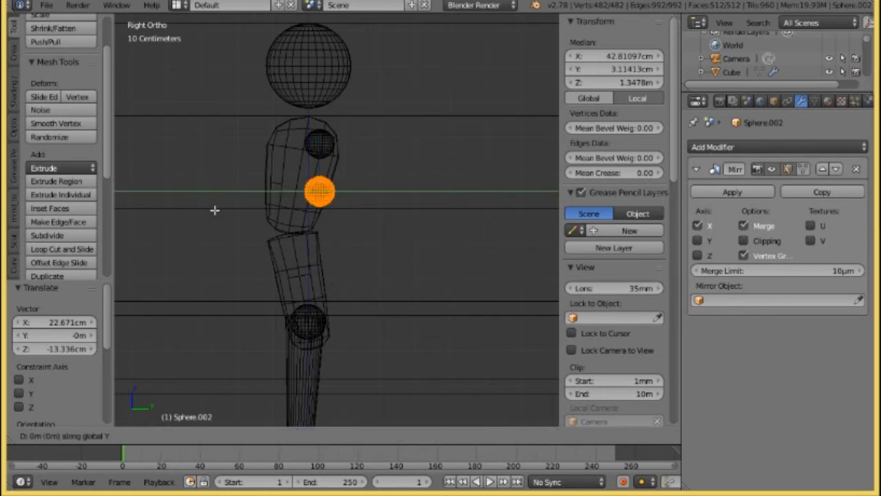
click(224, 211)
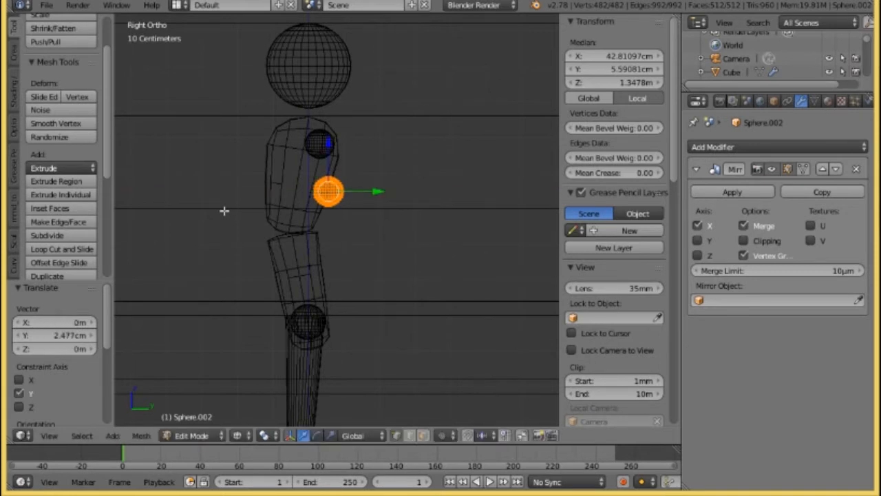
middle_drag(222, 213, 353, 234)
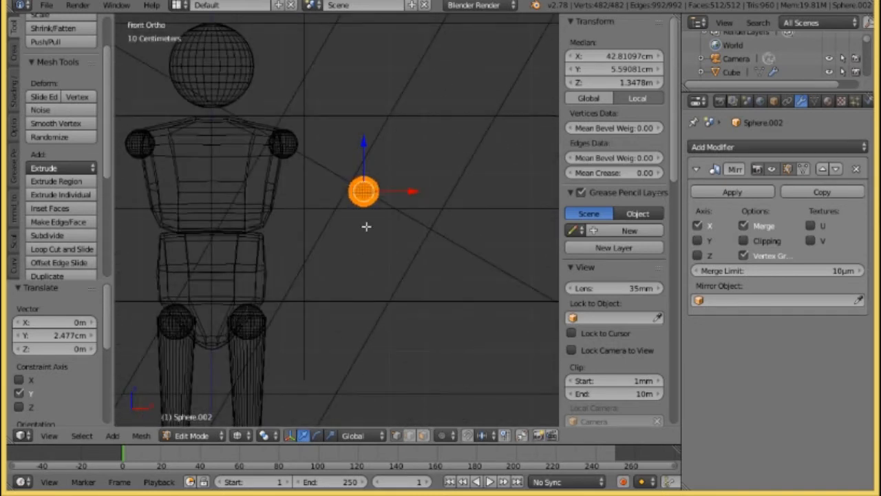
scroll(377, 230, down, 1)
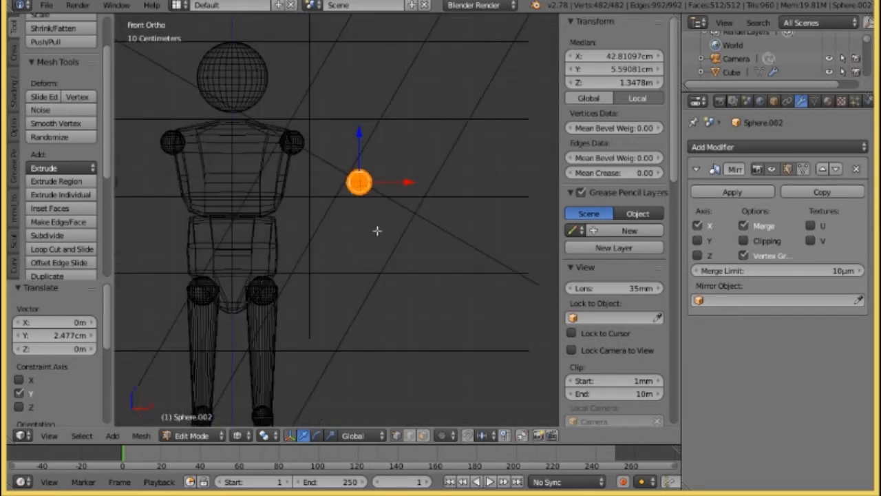
key(shift+d)
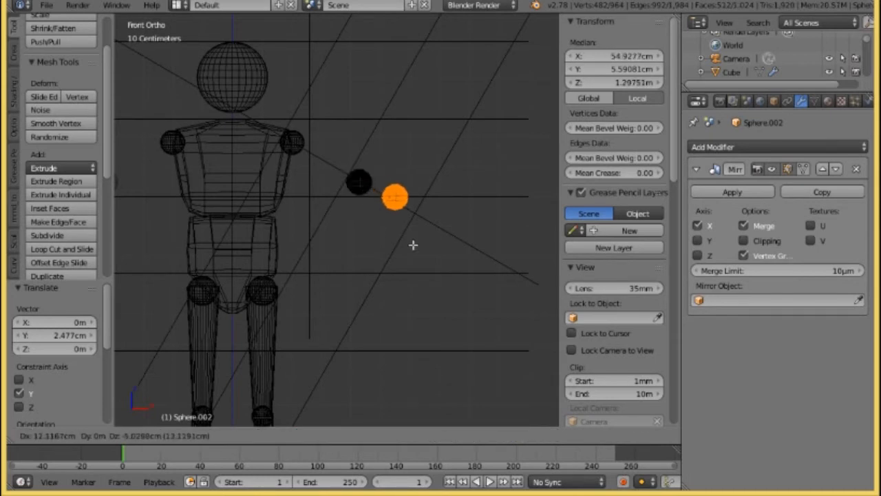
right_click(412, 244)
key(x)
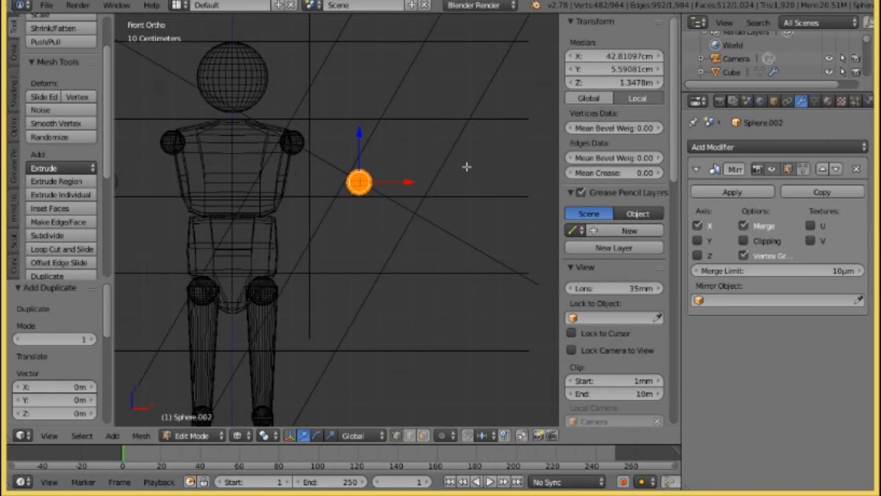
key(x)
click(448, 153)
- Scale the whole elbow sphere to 0.9 and recenter it where the arm guide crosses the middle slanted plane
scroll(391, 172, up, 3)
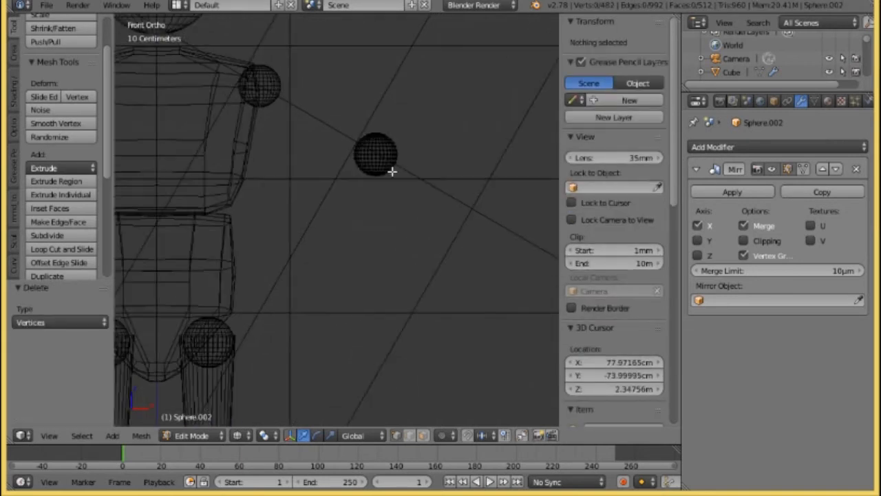
key(a)
key(s)
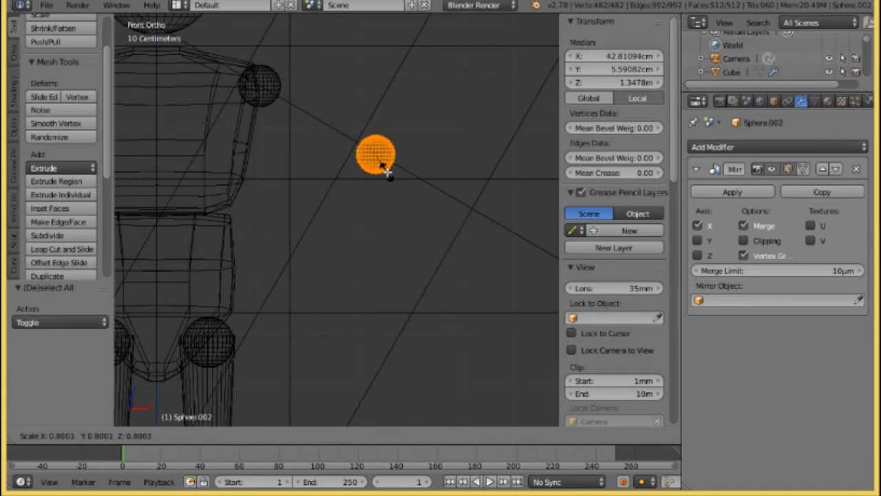
click(388, 172)
key(g)
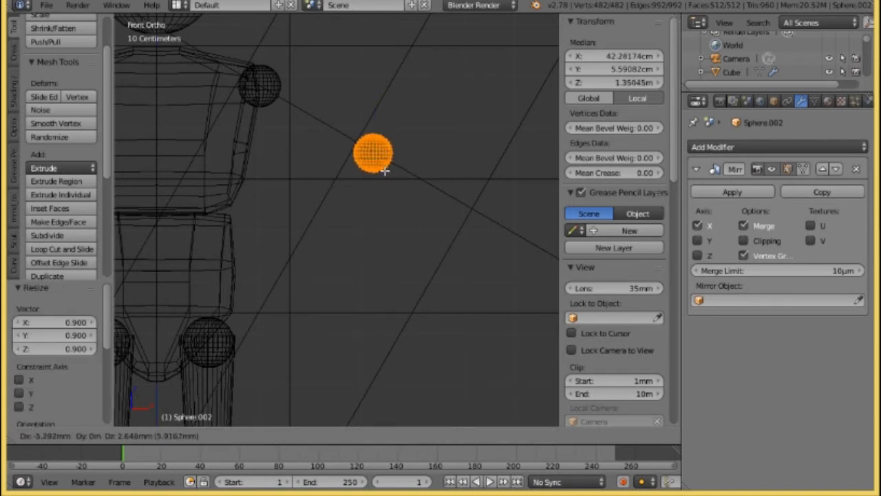
click(384, 167)
- Duplicate the elbow sphere about 21.95 cm in X and -13.72 cm in Z to the outer slanted guide, and return to Object Mode
scroll(401, 208, down, 2)
middle_drag(402, 231, 245, 225)
key(KP_1)
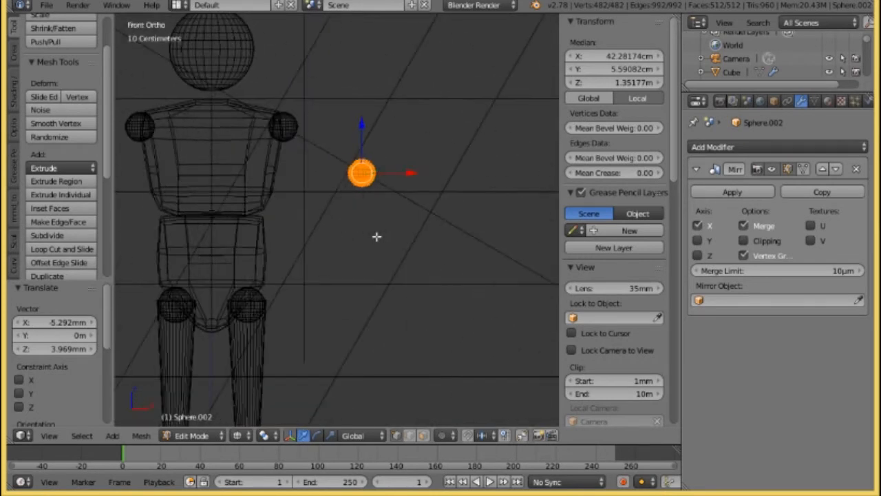
scroll(378, 235, down, 2)
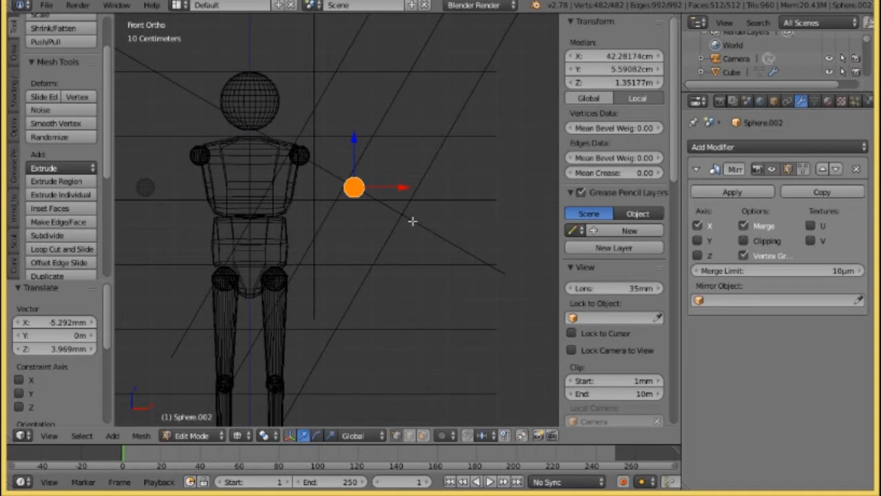
key(shift+d)
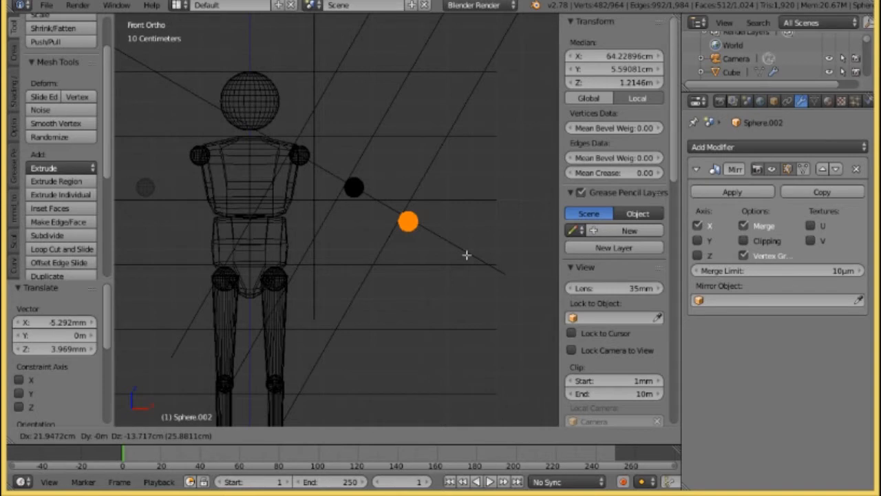
click(467, 255)
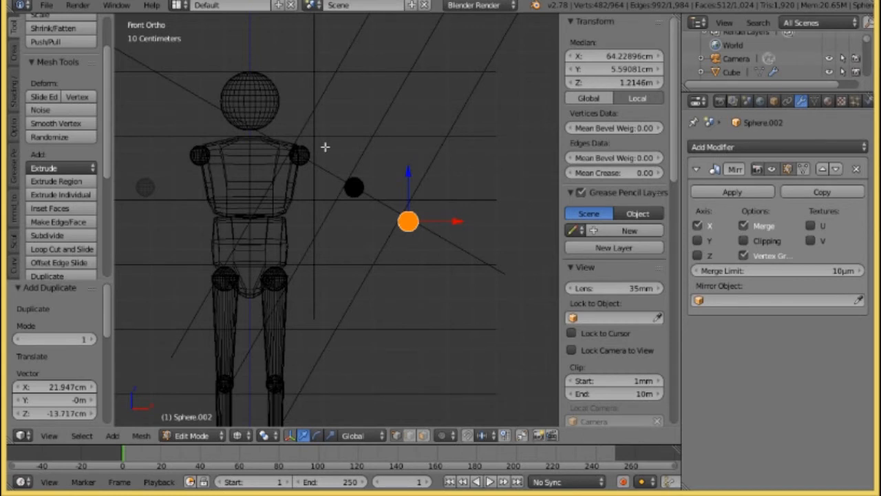
click(196, 435)
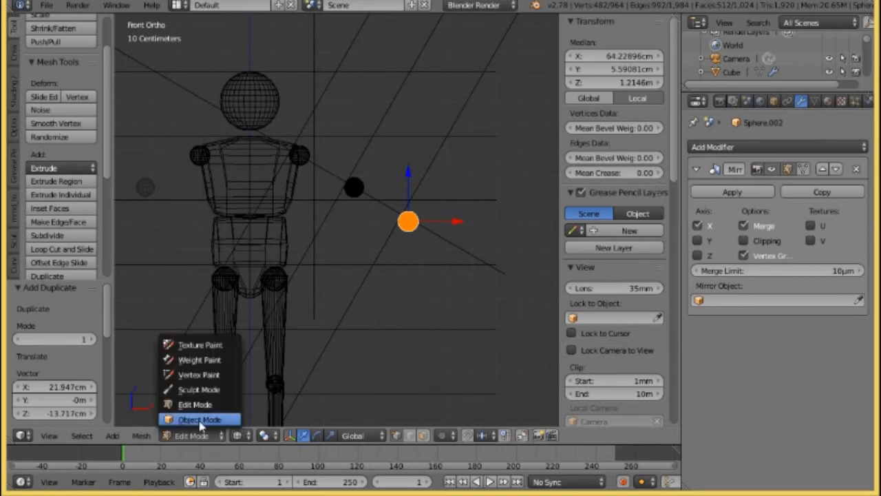
click(200, 419)
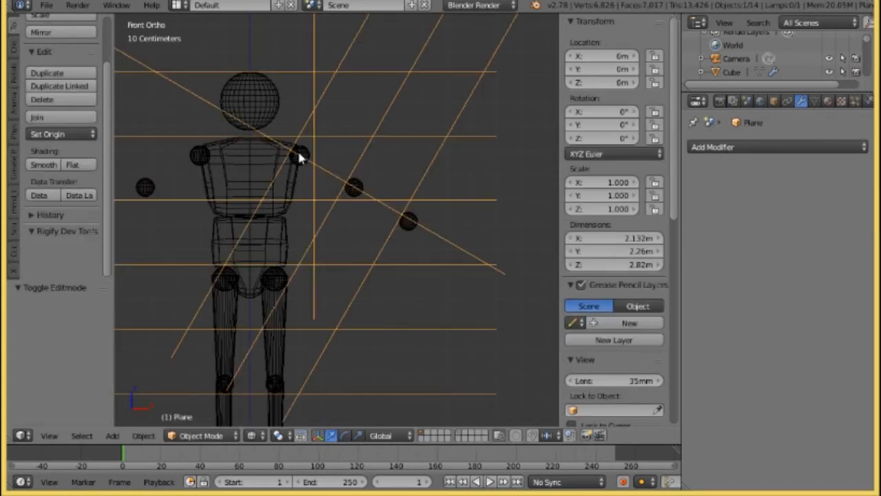
shift+right_click(298, 155)
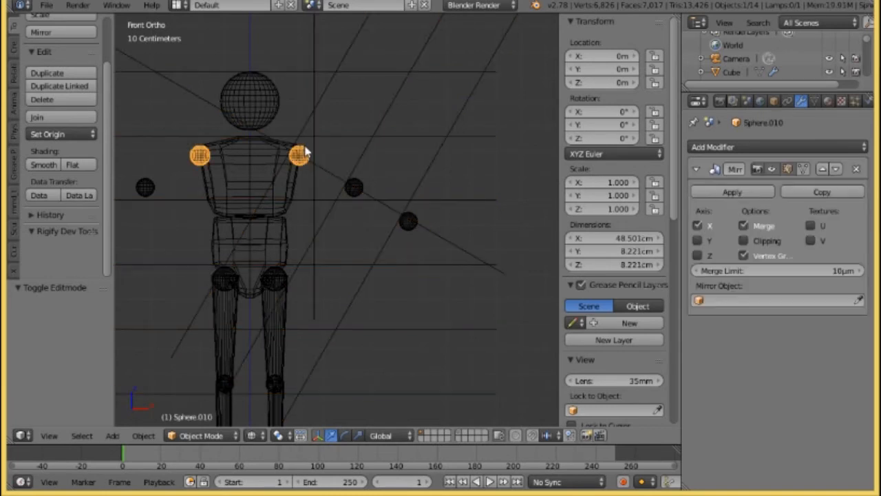
click(201, 435)
click(197, 407)
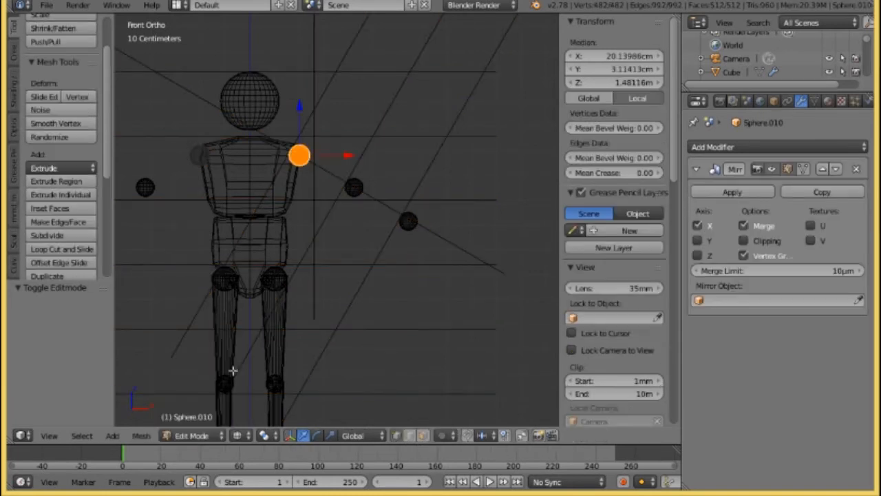
key(s)
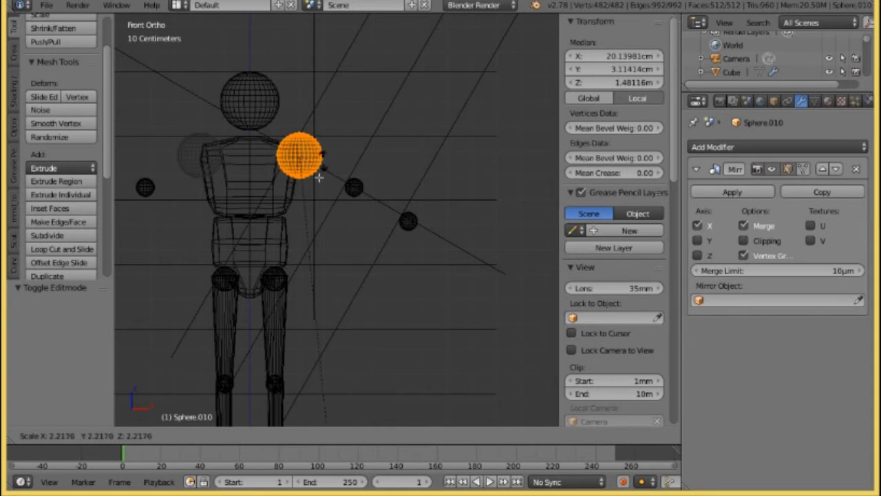
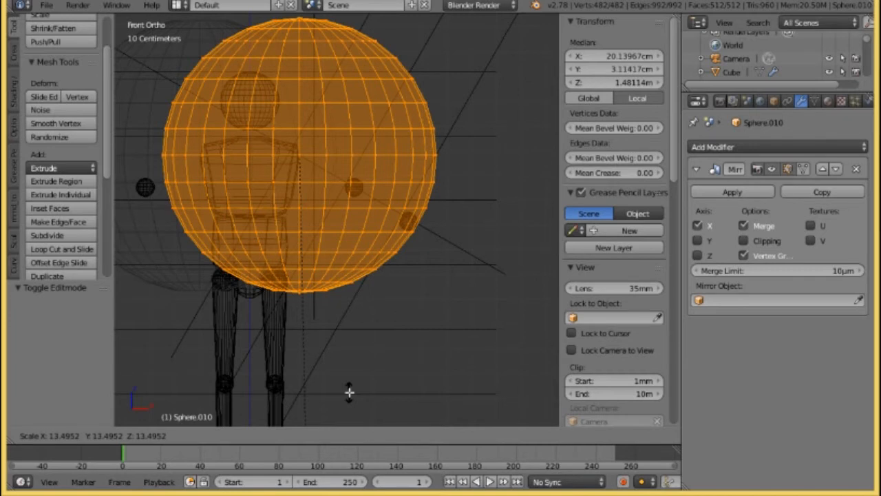
key(Escape)
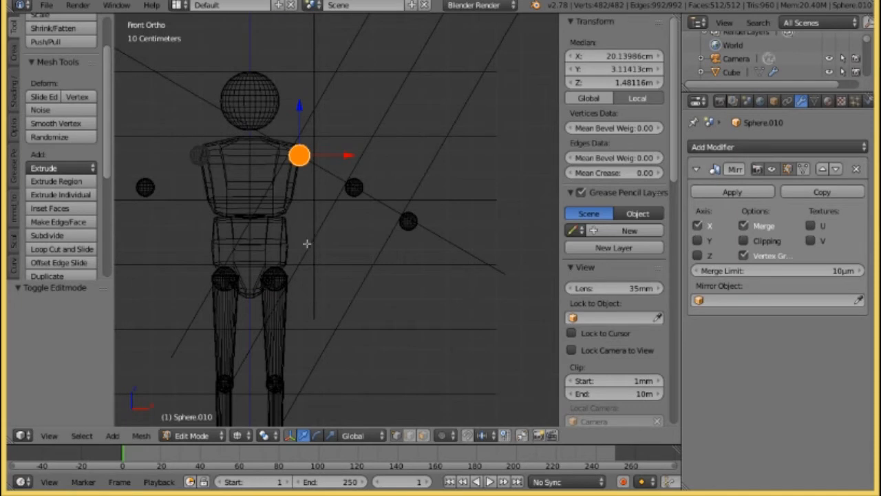
click(186, 436)
click(197, 420)
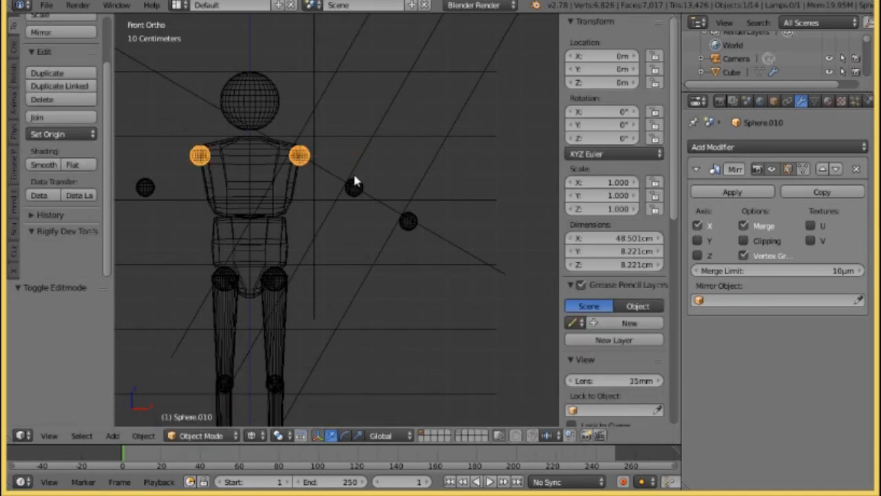
- Separate the duplicated wrist sphere from the elbow sphere into its own object by selection, and return to Object Mode
scroll(353, 171, up, 3)
scroll(354, 179, down, 1)
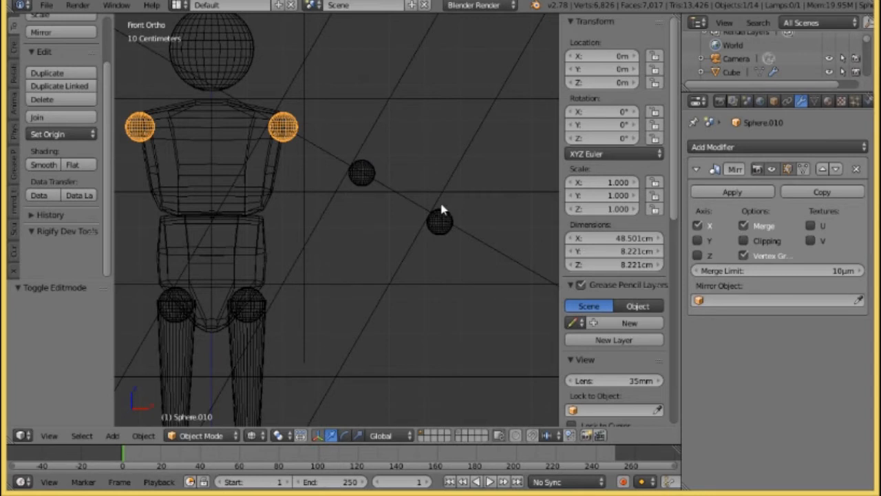
right_click(435, 219)
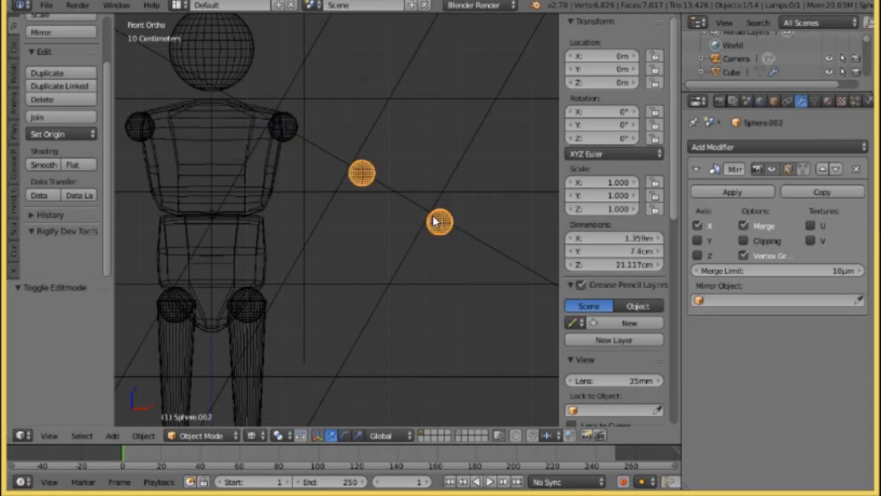
click(199, 435)
click(199, 404)
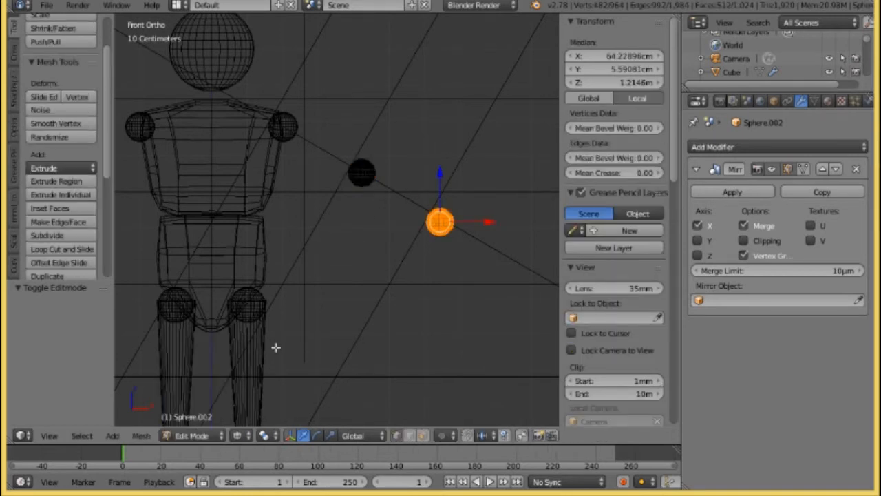
key(p)
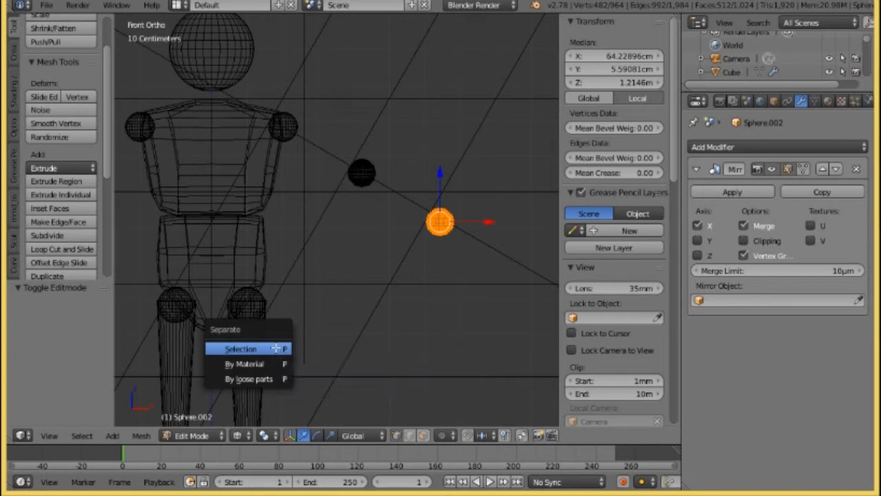
click(275, 350)
click(216, 435)
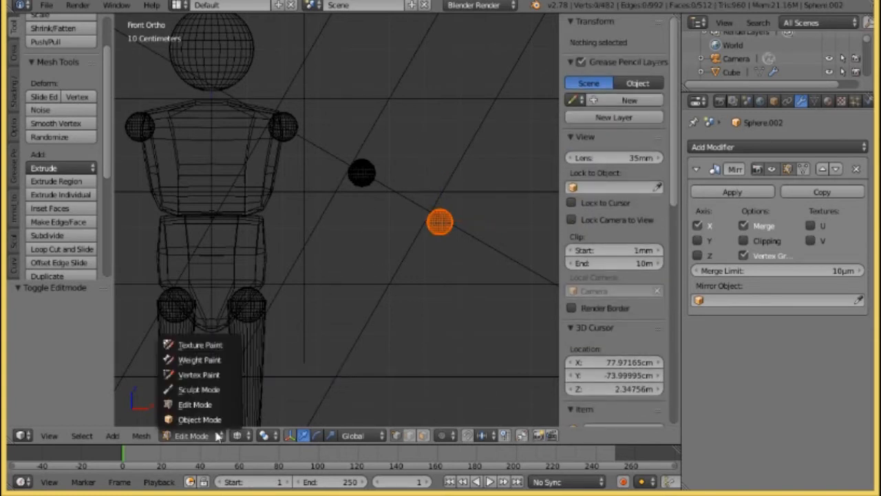
click(199, 420)
scroll(409, 240, down, 1)
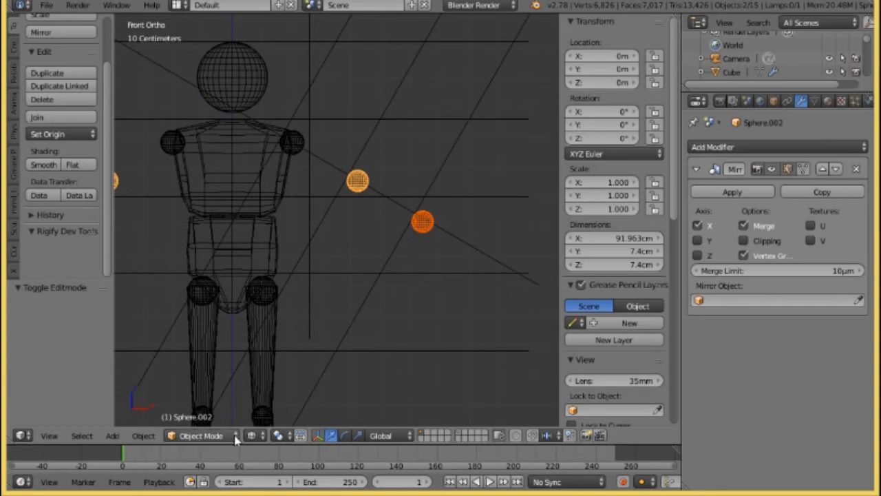
- Select only the separated wrist sphere and scale its whole mesh to about 0.755
click(253, 437)
click(405, 182)
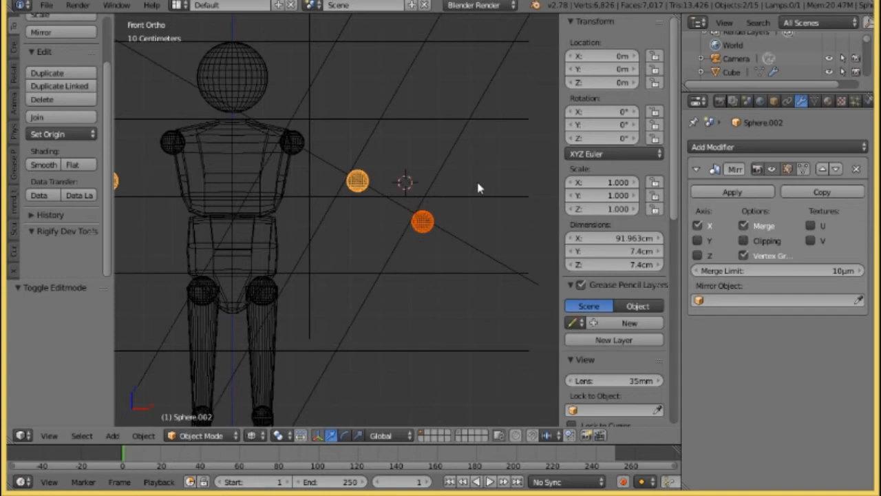
key(a)
right_click(422, 222)
right_click(421, 221)
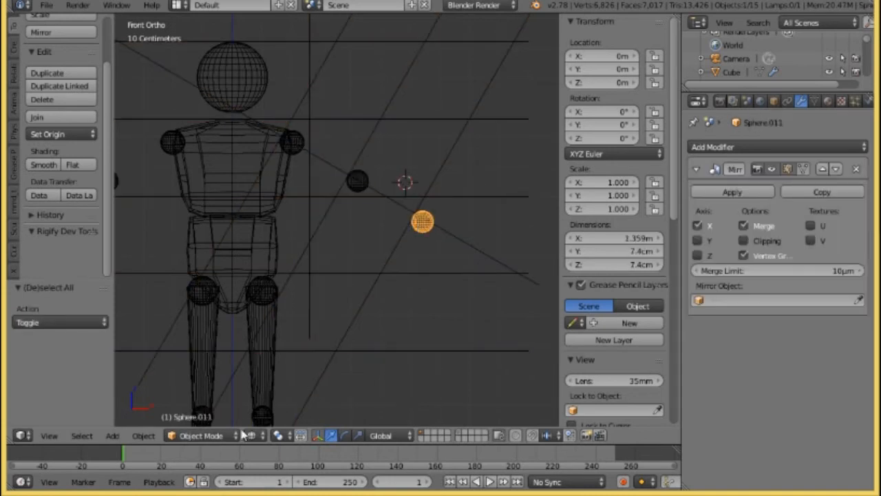
click(210, 439)
click(200, 404)
scroll(468, 210, up, 4)
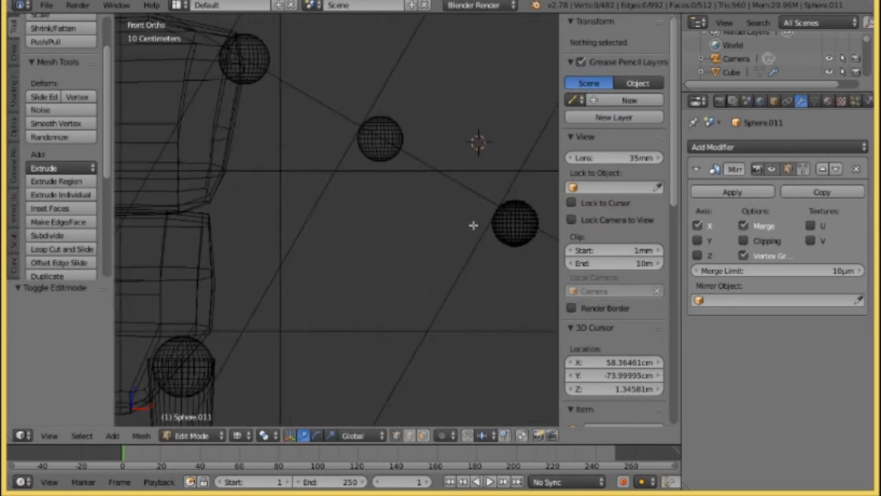
ctrl+scroll(426, 237, down, 1)
ctrl+scroll(379, 251, down, 3)
key(a)
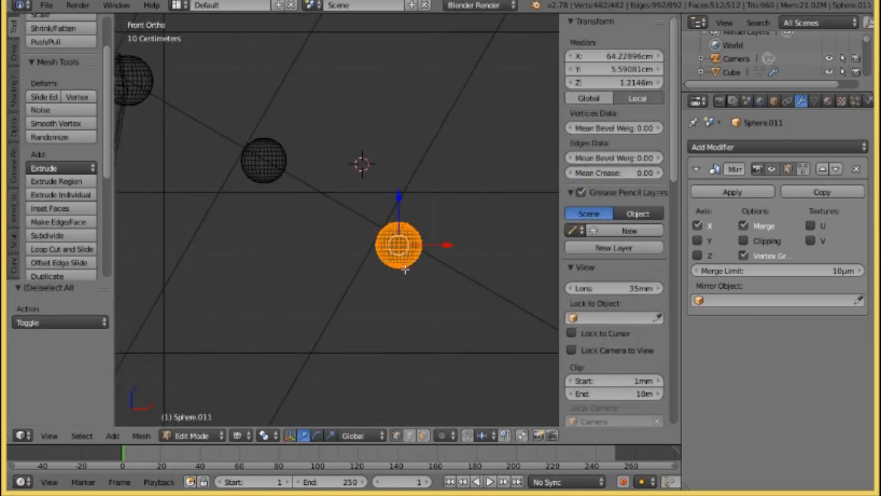
key(s)
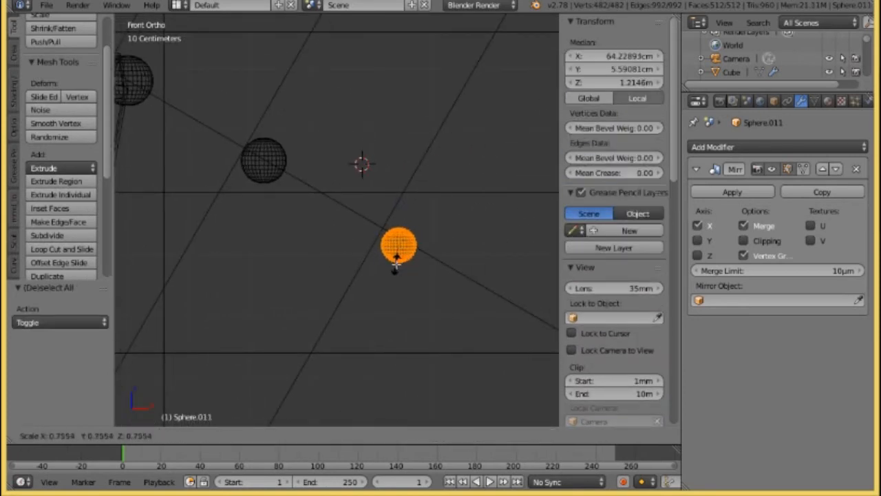
click(394, 262)
- Move the wrist sphere about -0.33 cm in X and 0.88 cm in Z onto the guide crossing, and return to Object Mode
key(g)
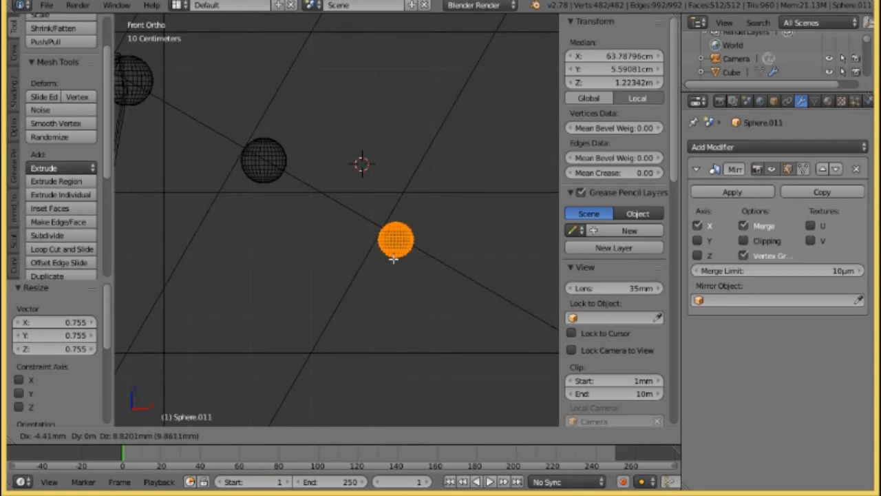
click(391, 257)
scroll(386, 259, down, 3)
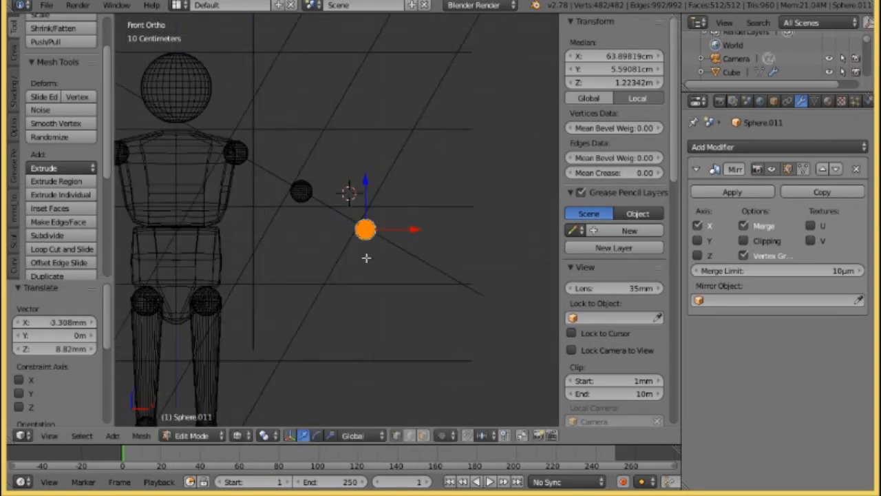
click(192, 435)
click(199, 420)
- Duplicate the mirrored thigh cylinder in place and open the copy's mesh in Edit Mode
scroll(270, 316, down, 3)
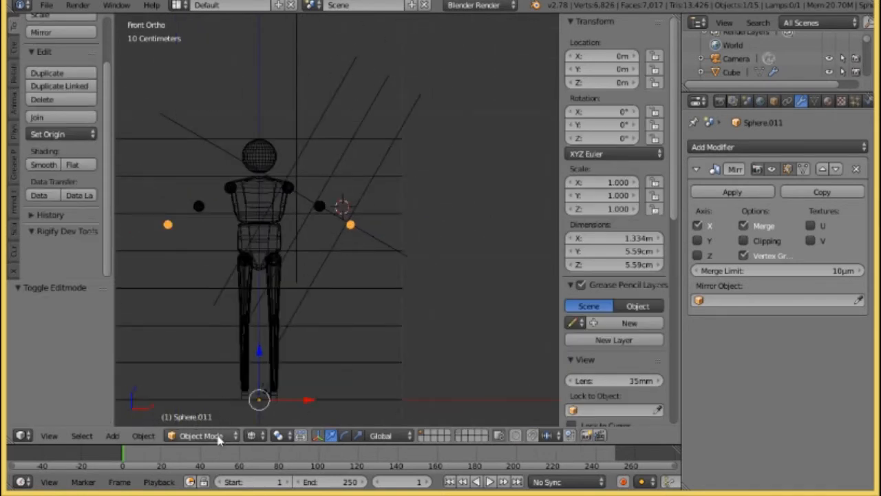
right_click(273, 297)
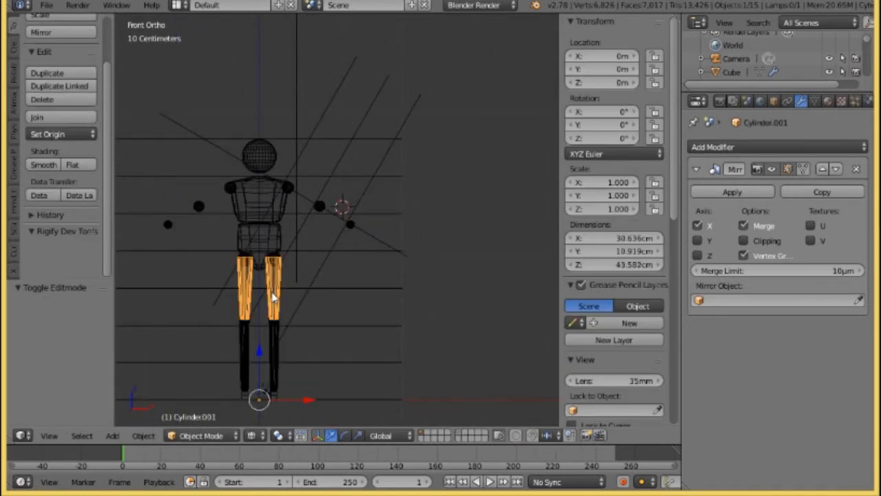
key(shift+d)
right_click(299, 243)
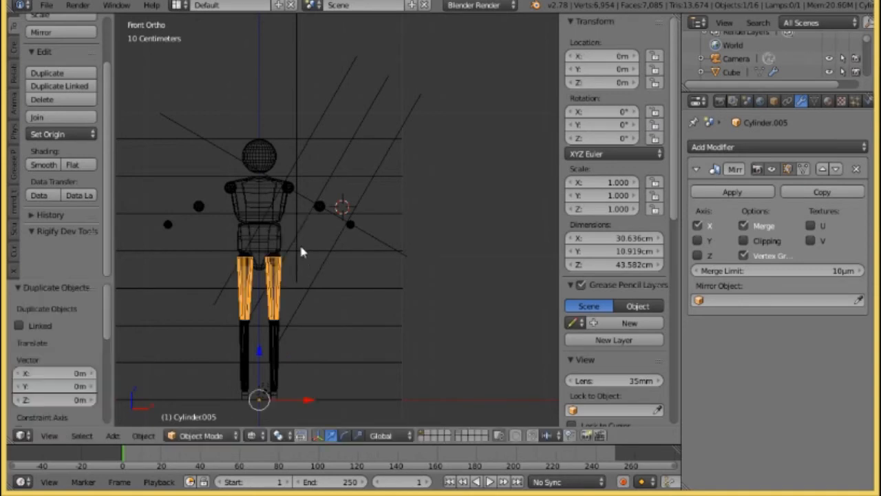
click(207, 435)
click(206, 404)
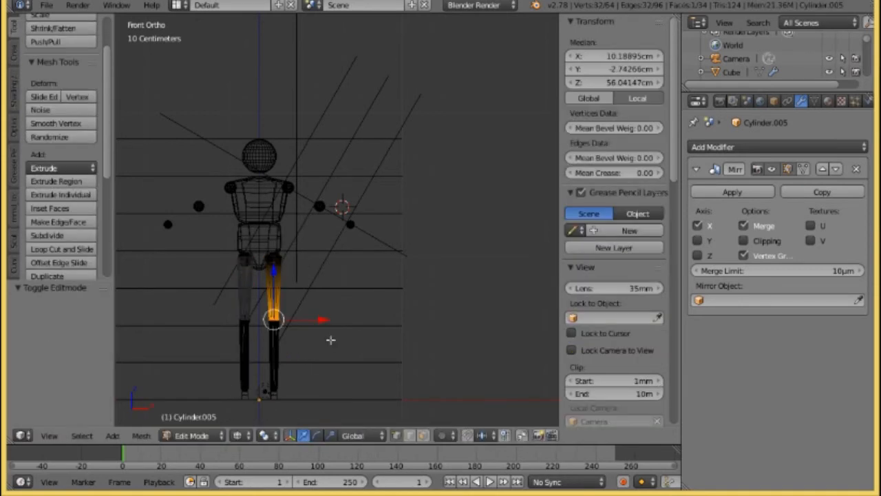
- Move the entire copied thigh mesh about 18.3 cm in X and 53.2 cm in Z to a spot beside the shoulder joint
key(a)
key(a)
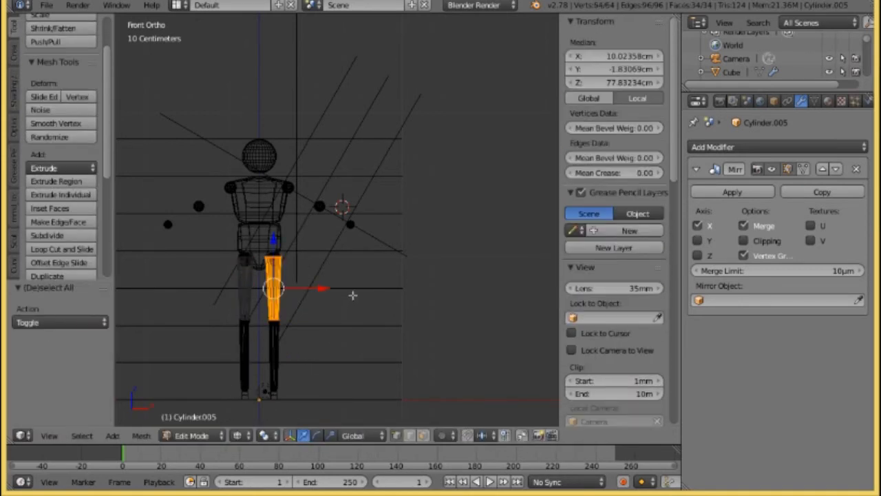
key(g)
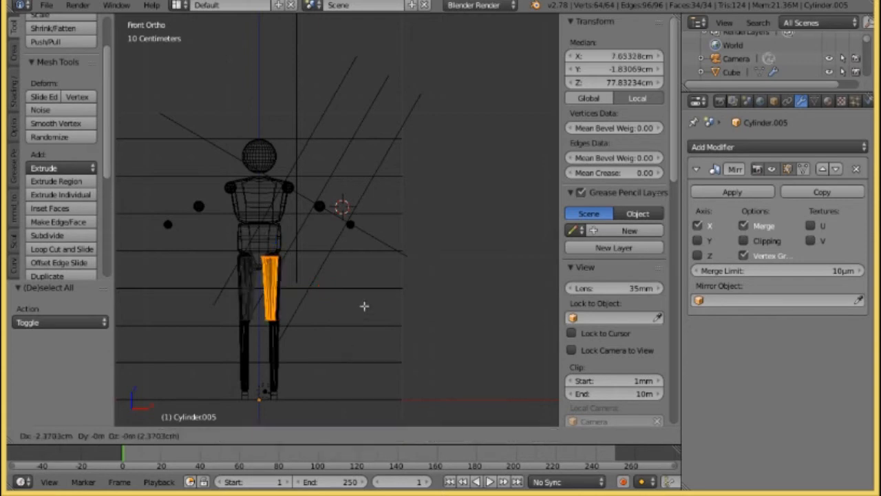
click(383, 258)
scroll(374, 264, up, 5)
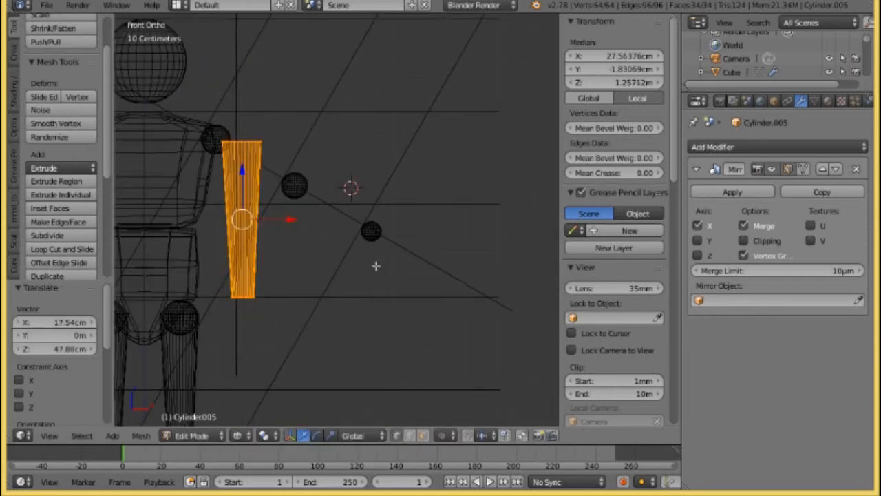
shift+middle_drag(371, 288, 377, 291)
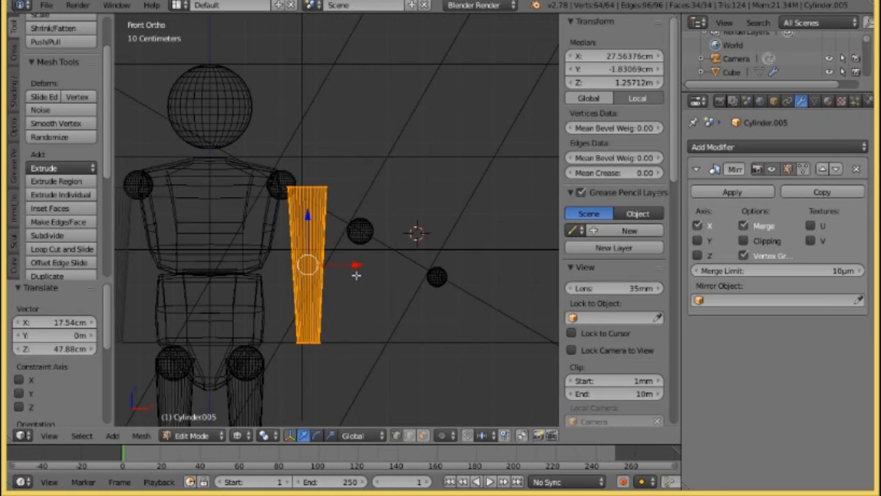
key(g)
click(358, 257)
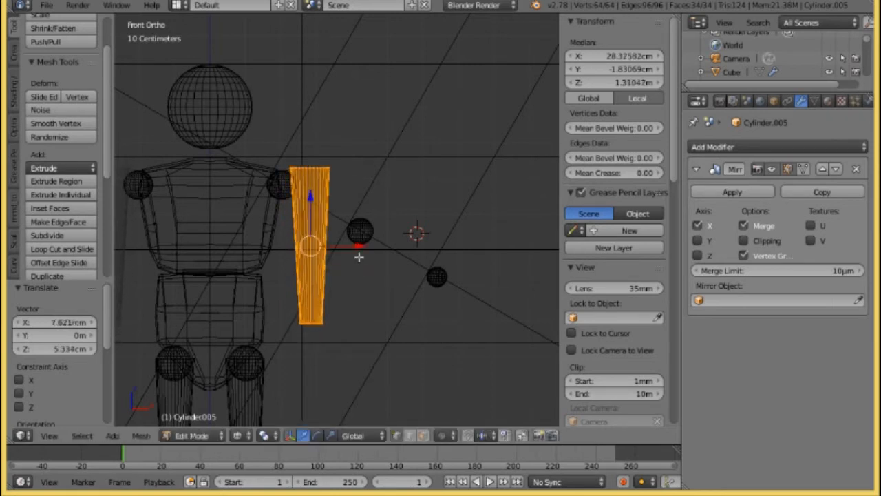
- Rotate the entire copied thigh mesh by -60° in the front view
key(r)
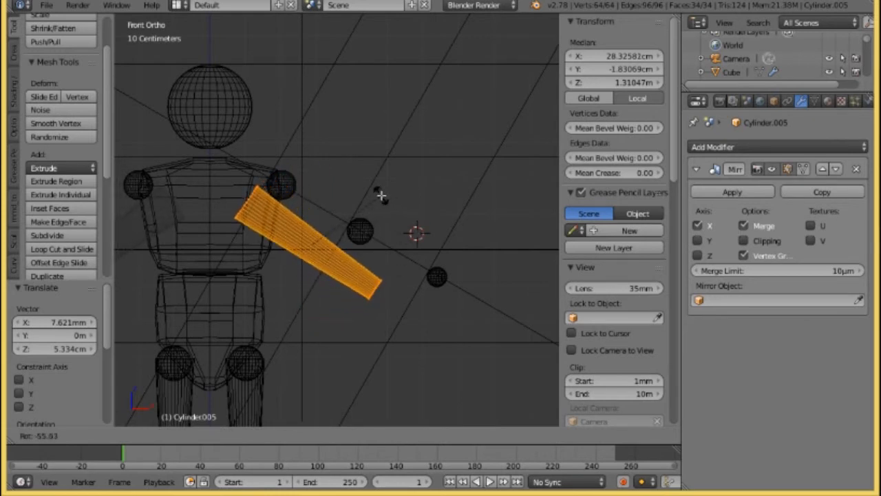
text(45)
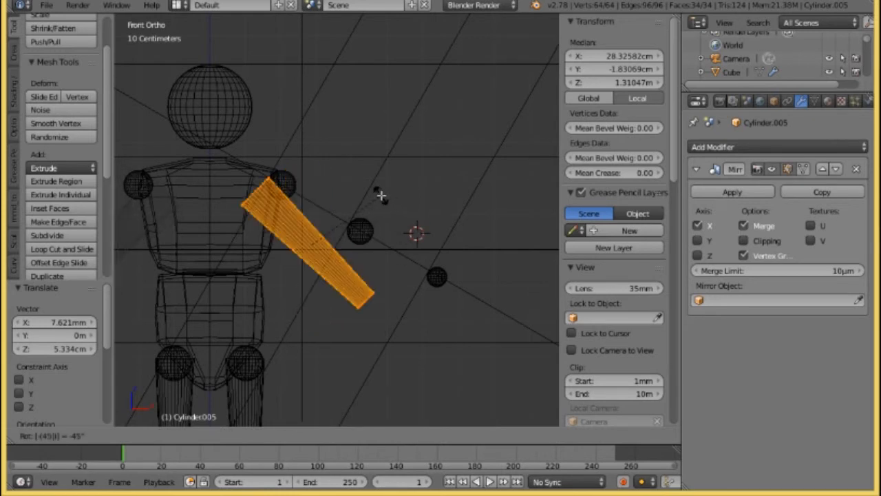
key(BackSpace)
key(BackSpace)
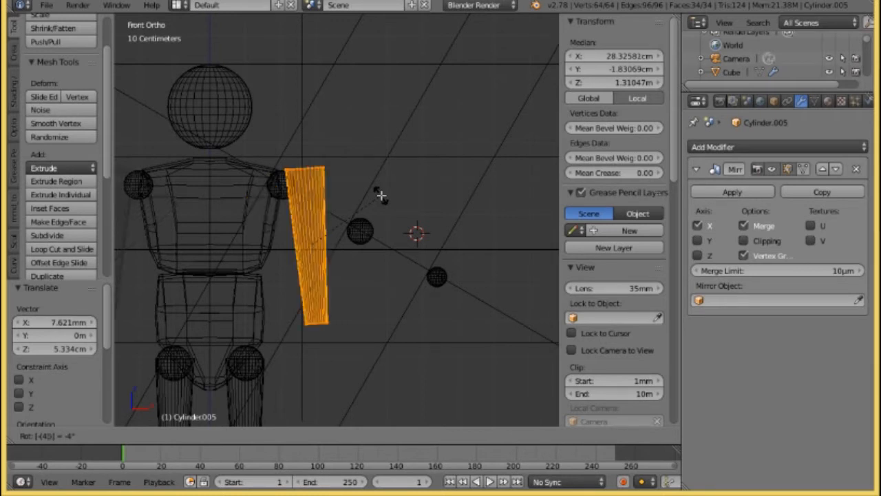
text(60)
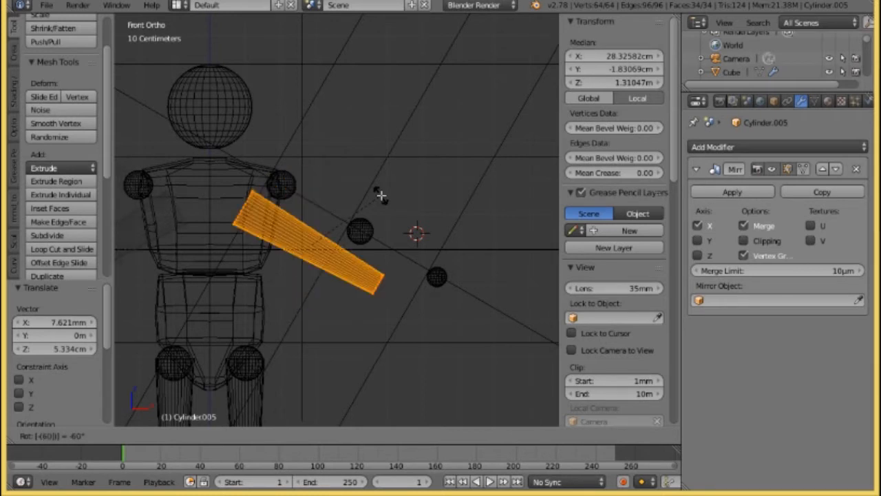
key(Return)
- Select only the wide upper end ring and move it about 11.4 cm in X and 5.7 cm in Z onto the shoulder joint
scroll(382, 195, up, 3)
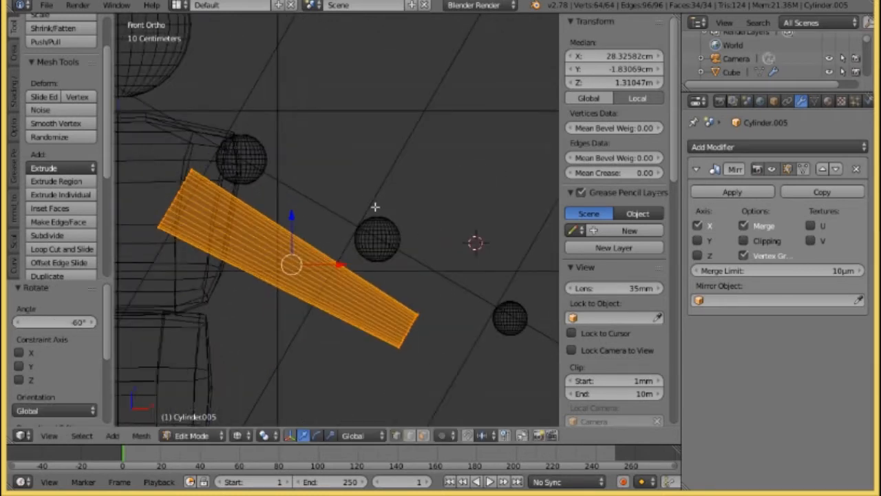
middle_drag(380, 202, 376, 224)
key(KP_1)
key(a)
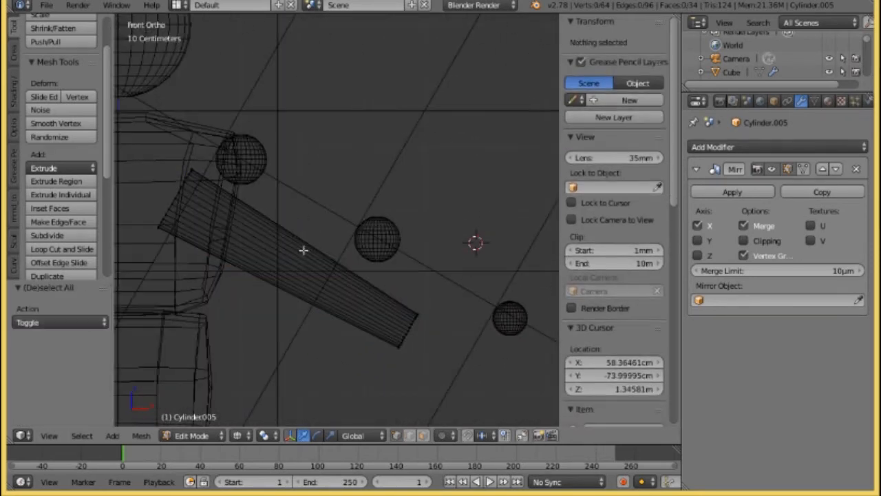
key(c)
drag(167, 229, 205, 164)
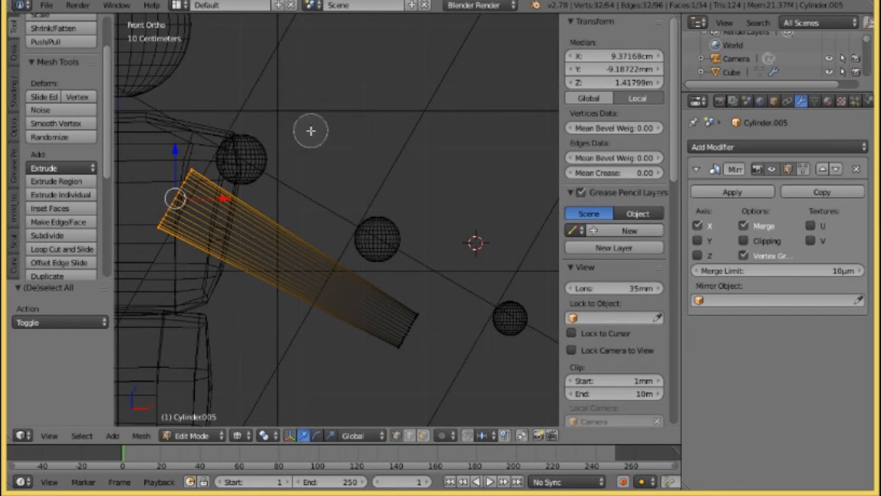
key(Escape)
key(g)
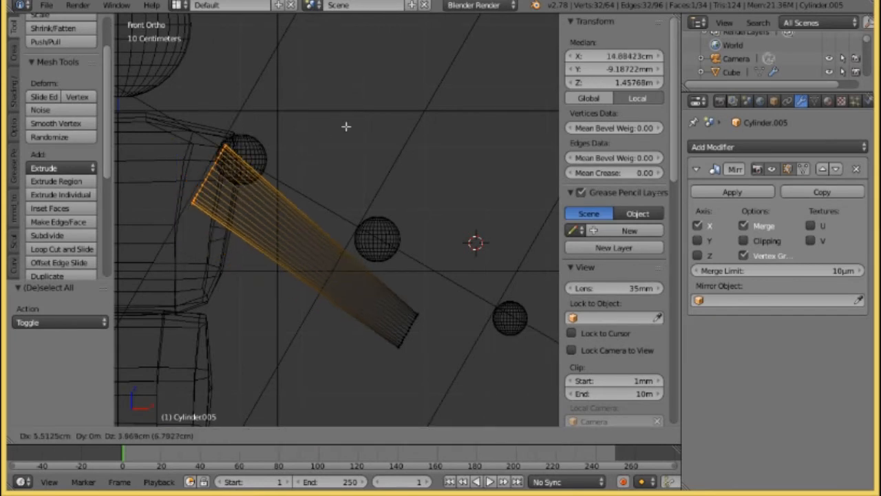
click(376, 117)
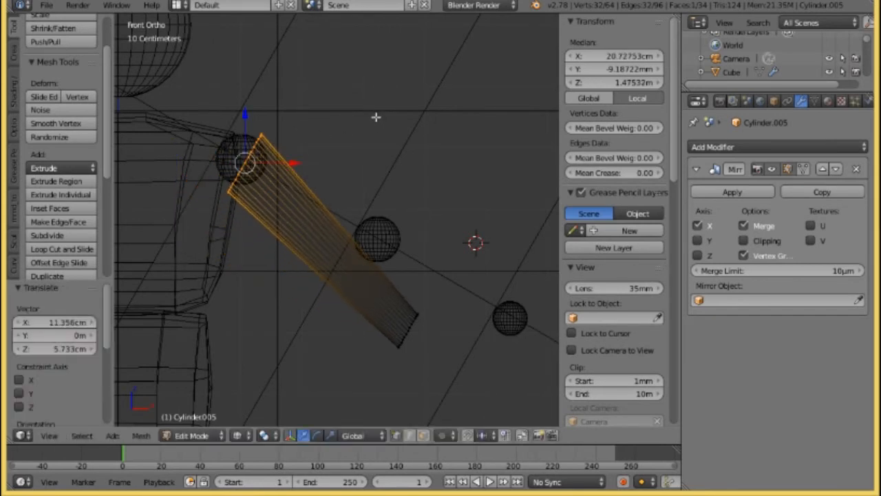
- Scale the shoulder end ring to about 0.769 and nudge it about 1.1 mm in X and 2.2 mm in Z
key(s)
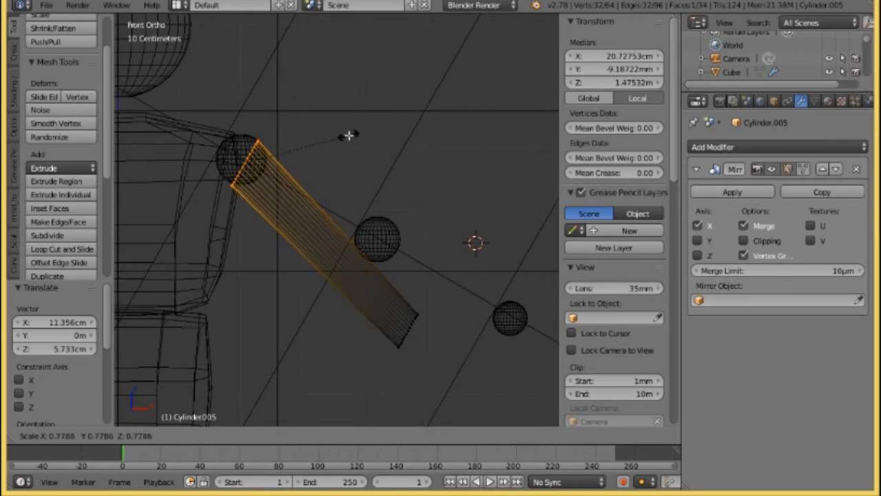
click(349, 133)
key(g)
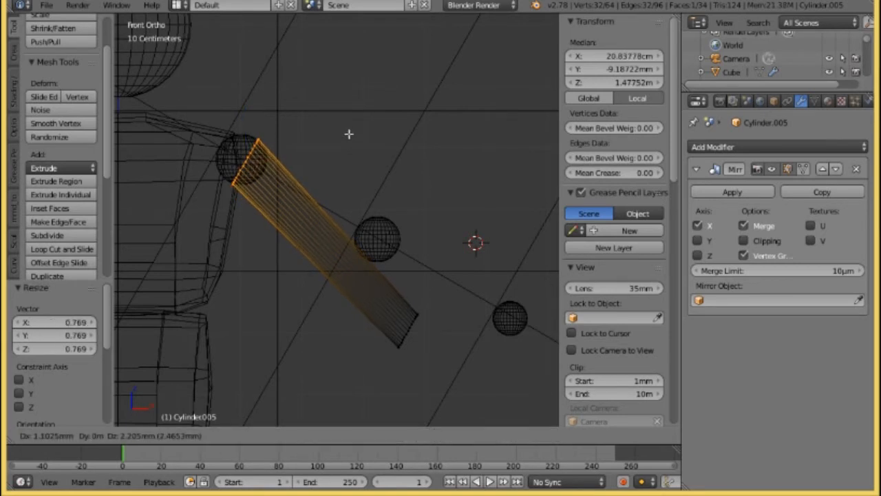
click(349, 134)
- Select only the lower end ring and move it about -5.3 cm in X and 15 cm in Z onto the elbow joint
key(a)
key(c)
mouse_move(398, 321)
mouse_down()
mouse_move(417, 317)
mouse_move(403, 338)
mouse_up()
right_click(418, 218)
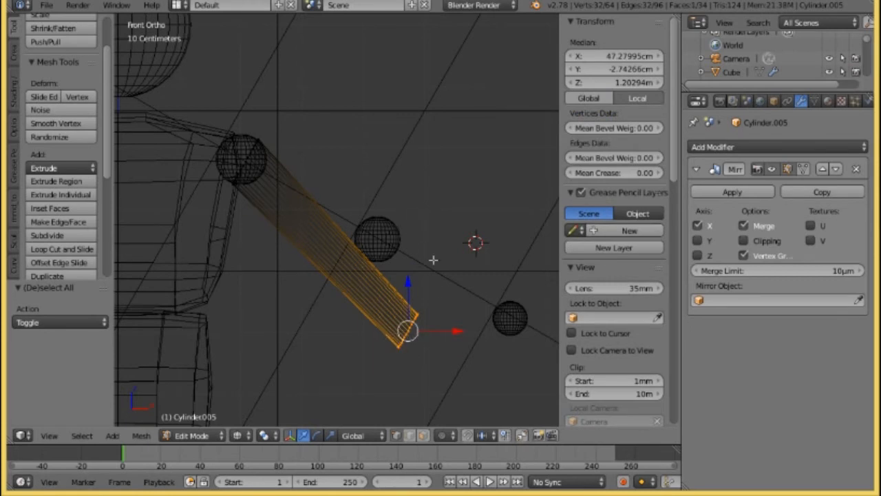
key(g)
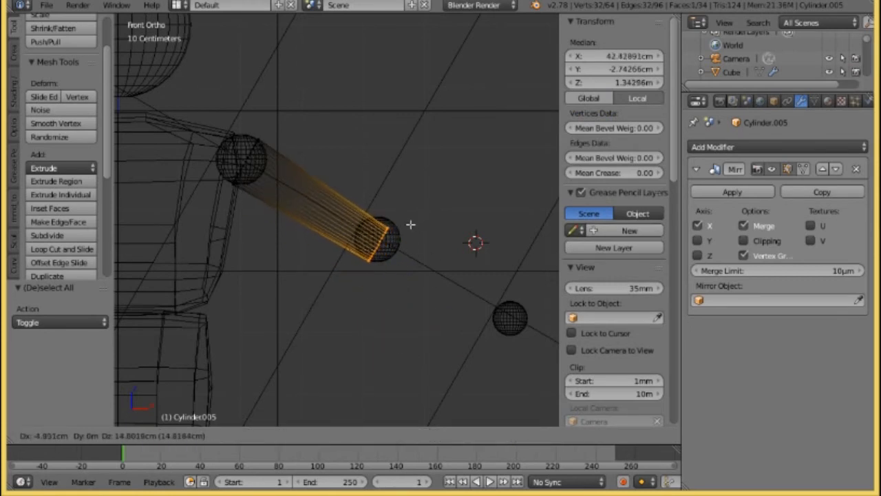
click(408, 218)
- Seen from above, shift the elbow end ring about -3.3 mm in X and 8.4 cm in Y onto the elbow joint
middle_drag(409, 219, 340, 301)
key(g)
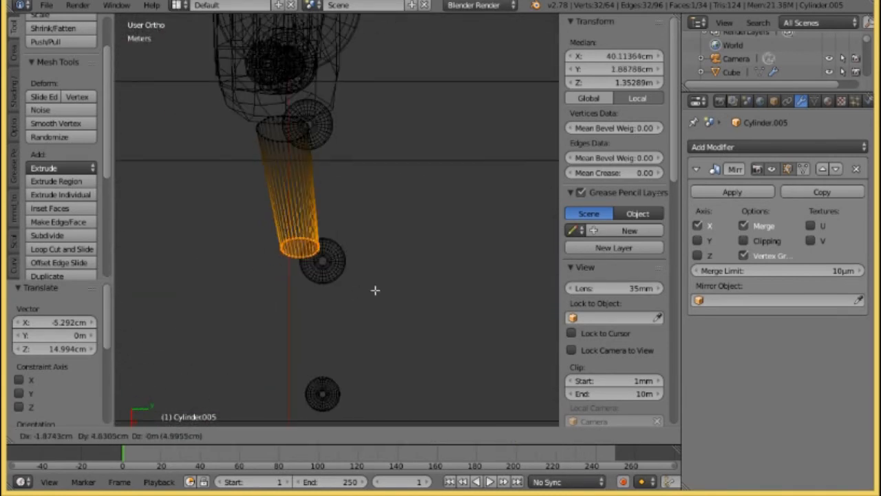
click(385, 272)
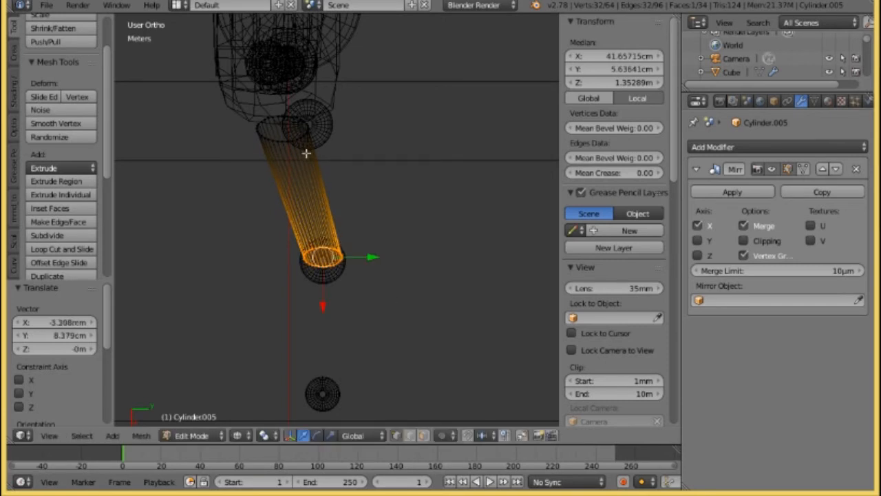
- Select only the shoulder end ring and move it to about X 21.5 cm, Y 3.5 cm to line it up with the shoulder joint
key(a)
key(c)
mouse_move(276, 125)
mouse_down()
mouse_move(310, 129)
mouse_move(289, 126)
mouse_move(286, 141)
mouse_up()
right_click(375, 182)
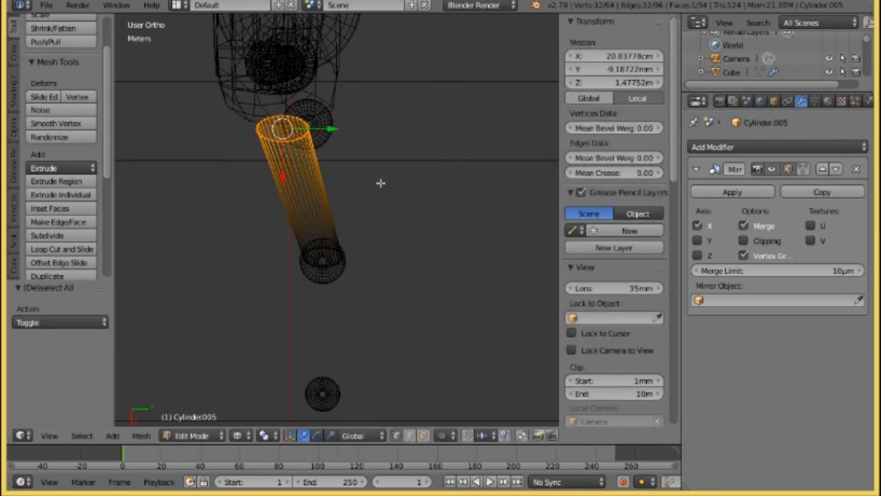
key(g)
click(403, 186)
- In front view, select the elbow end ring, scale it to about 1.066 and move it about 0.6 mm in X and 4.5 mm in Z
middle_drag(403, 185, 363, 179)
key(KP_1)
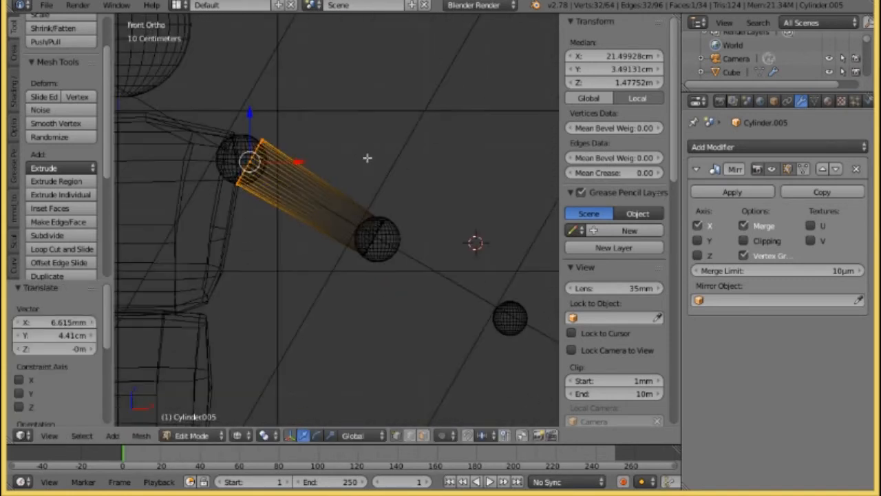
scroll(362, 170, up, 3)
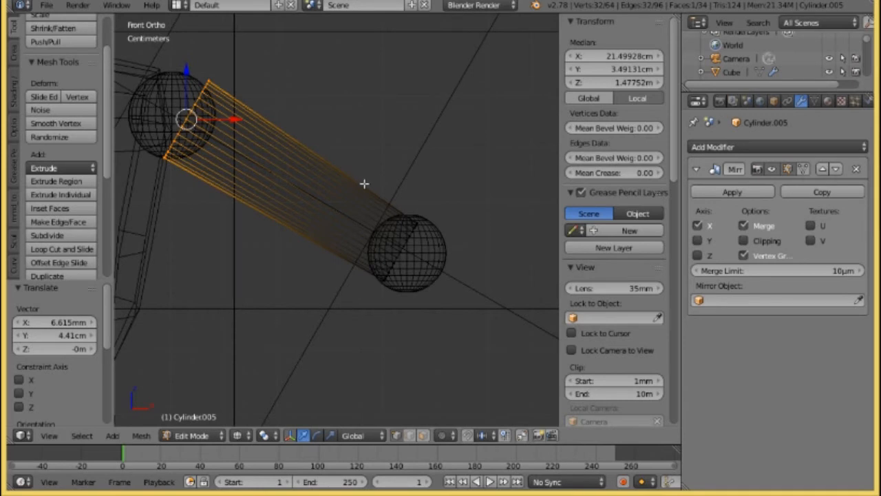
key(a)
click(388, 263)
drag(388, 263, 423, 210)
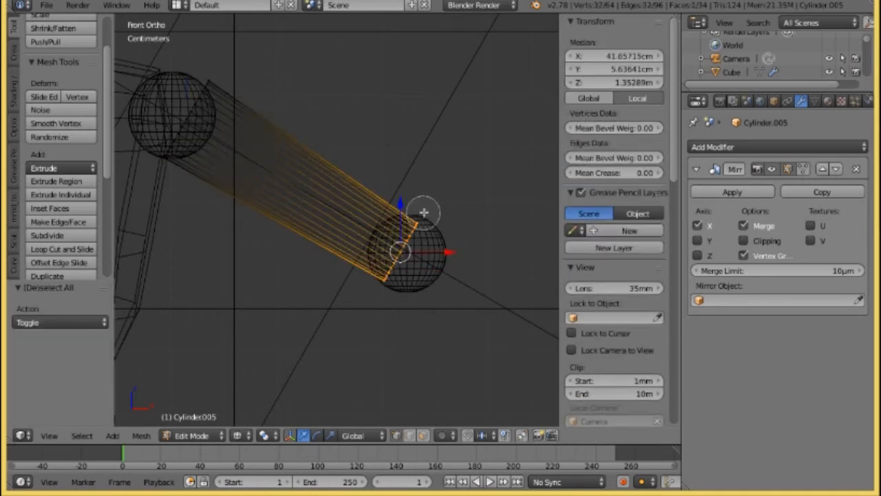
right_click(430, 175)
key(s)
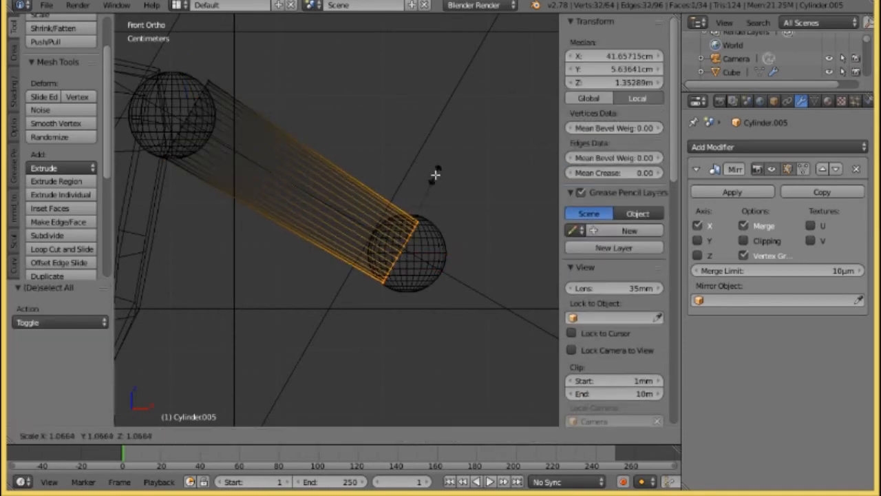
click(431, 178)
key(g)
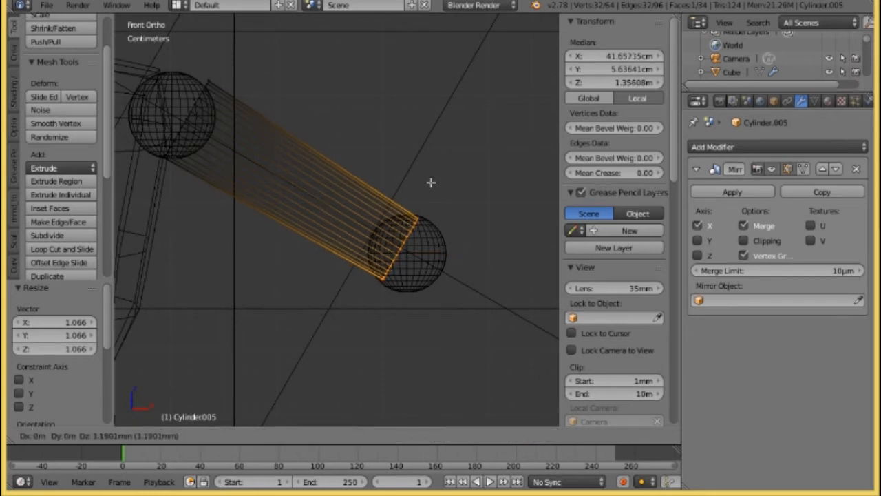
click(431, 181)
scroll(422, 199, down, 2)
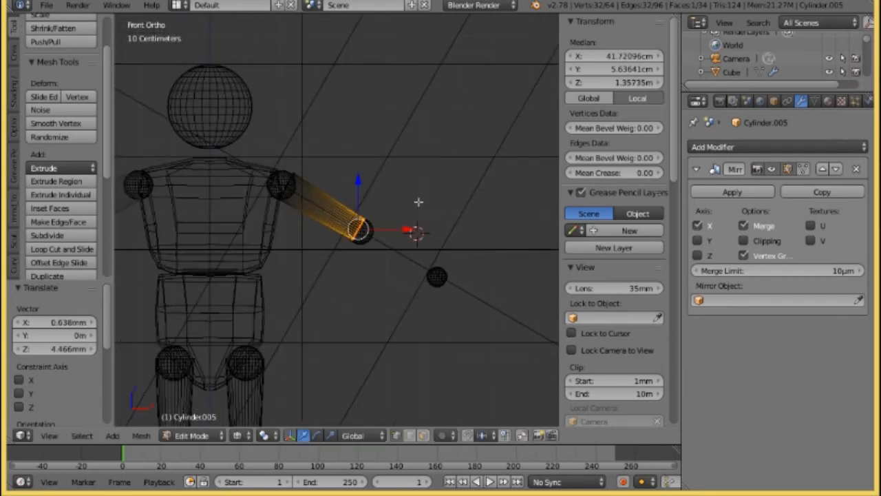
key(a)
key(a)
key(shift+d)
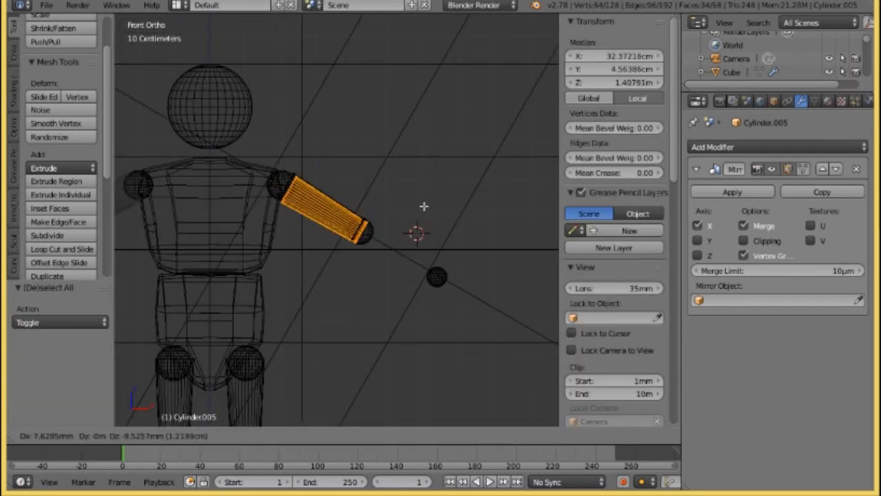
right_click(424, 204)
key(x)
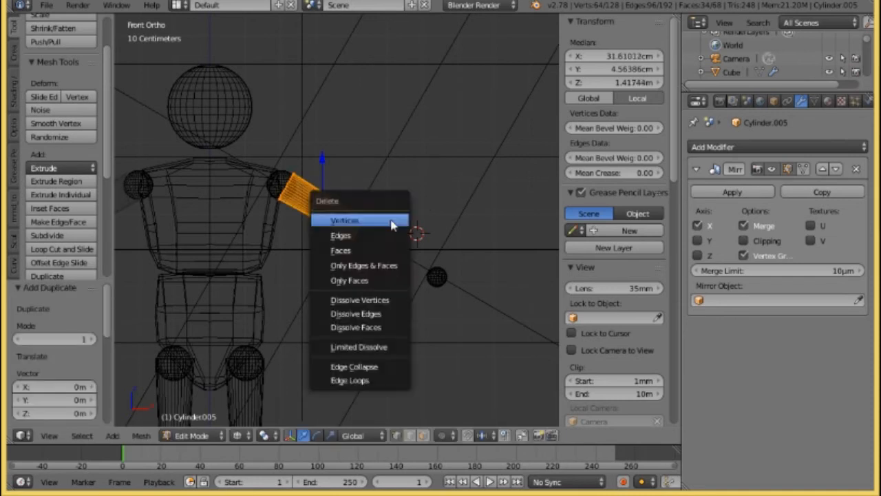
click(390, 220)
- Duplicate the mirrored upper-arm cylinder in place as a separate object and open the copy's mesh in Edit Mode
click(197, 435)
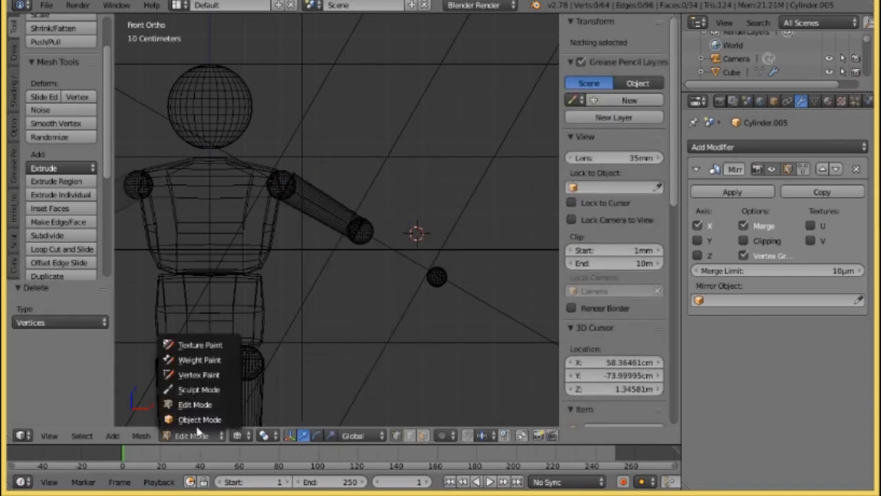
click(198, 419)
key(shift+d)
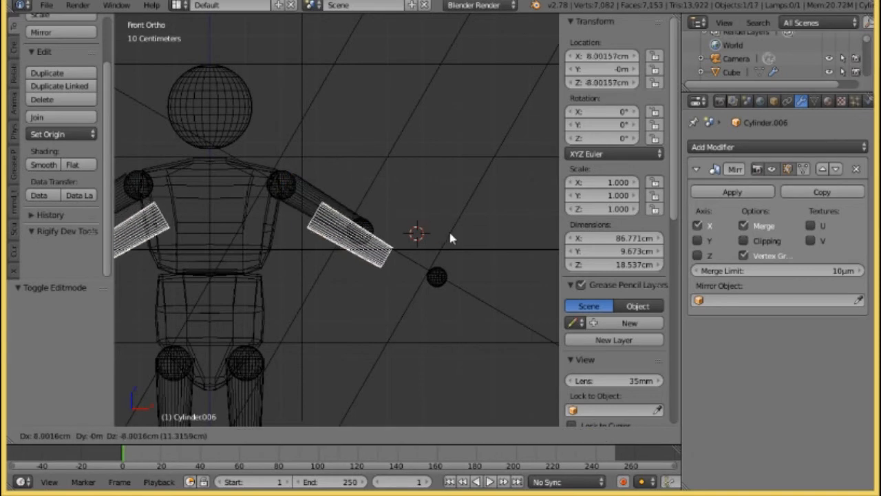
right_click(481, 246)
right_click(300, 325)
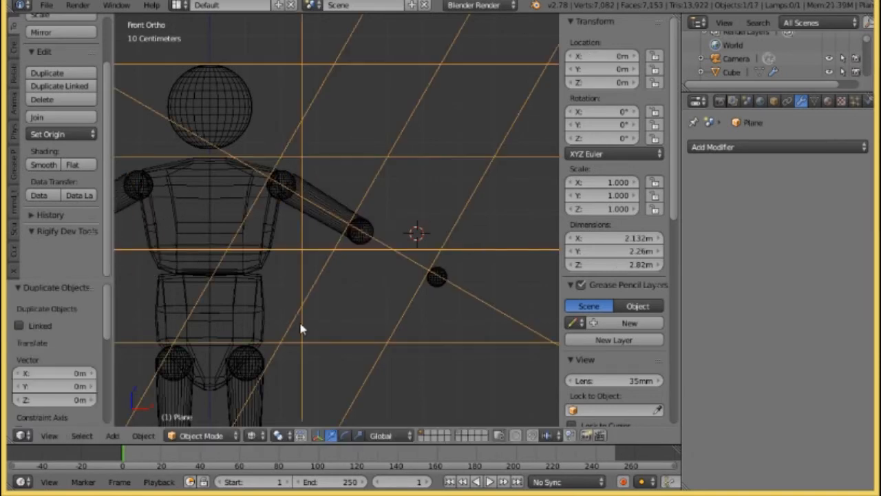
right_click(329, 199)
click(199, 436)
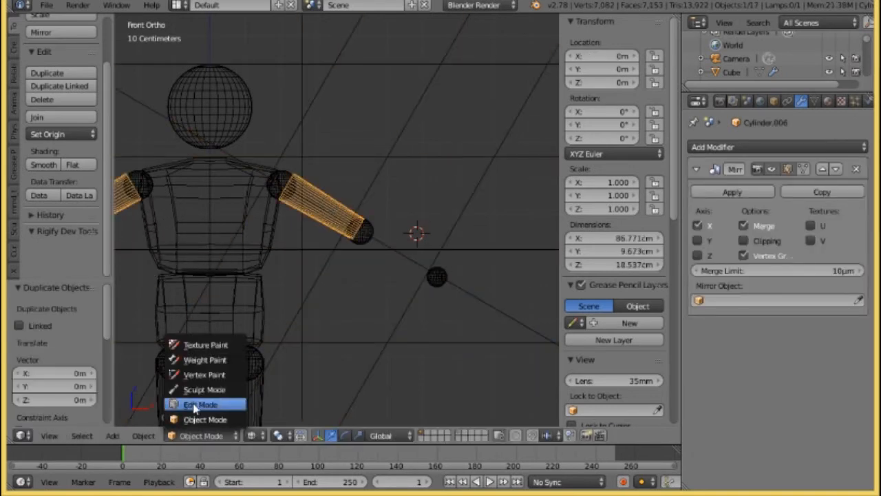
click(198, 405)
- Move the copy's entire mesh about 22.3 cm in X and -13 cm in Z to span the elbow and wrist joints
key(a)
key(a)
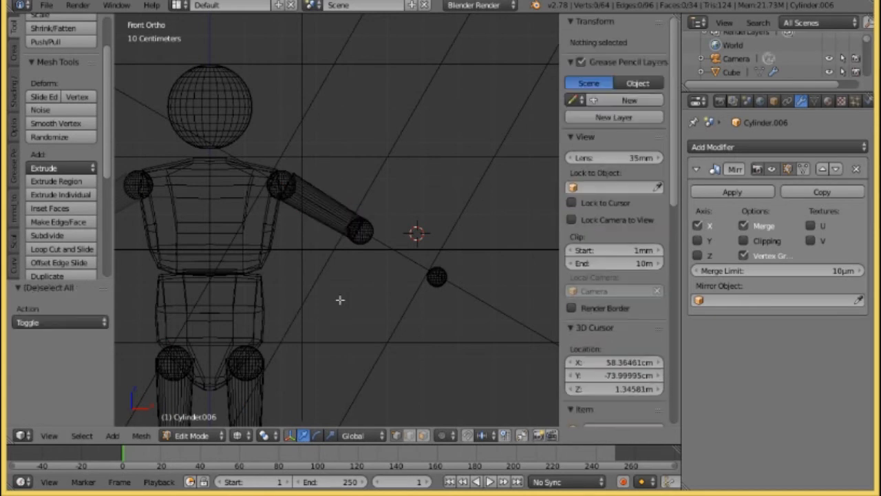
key(a)
key(g)
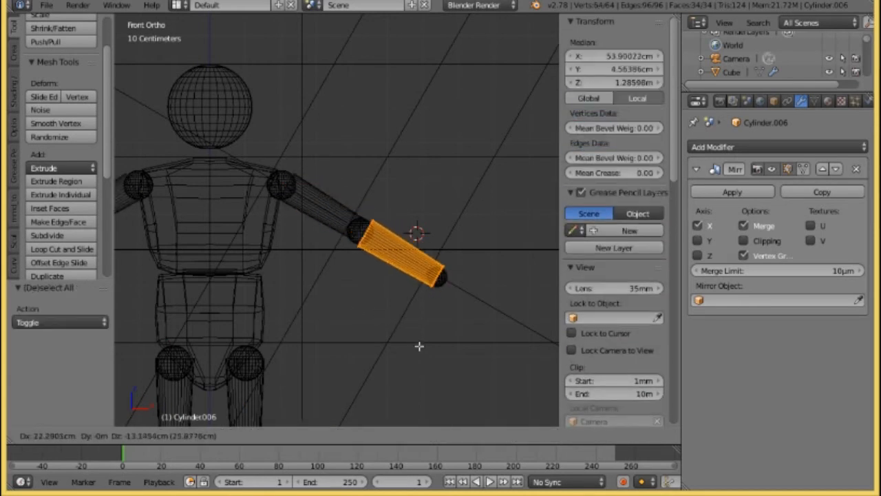
click(419, 346)
- Select only the forearm's elbow end ring and move it about 1.1 mm in X and 2.4 cm in Y to line it up with the elbow joint
scroll(419, 346, up, 8)
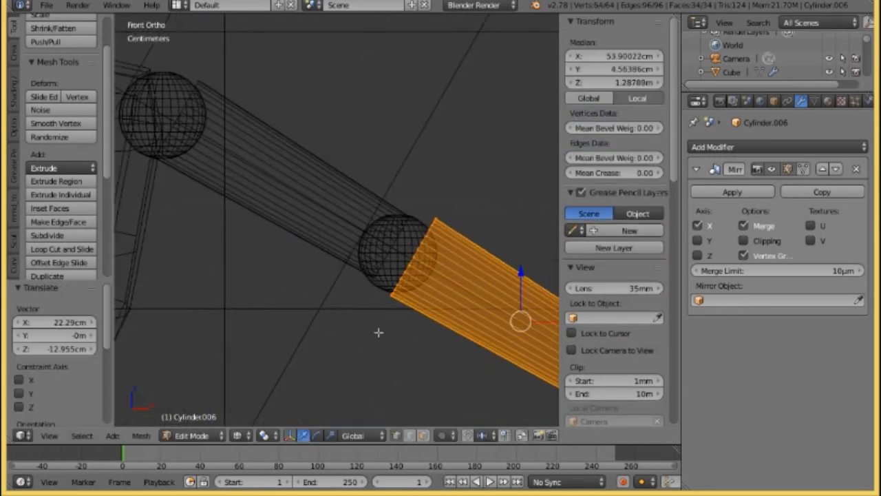
key(a)
key(c)
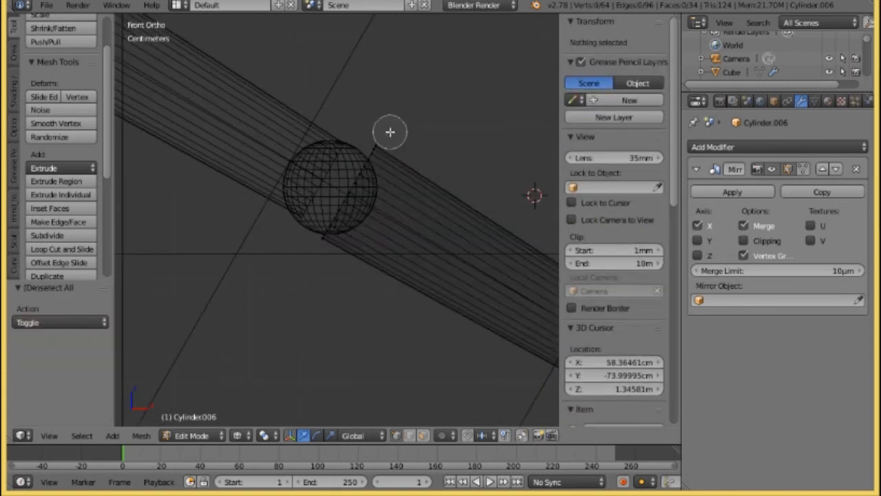
drag(390, 132, 327, 255)
right_click(327, 255)
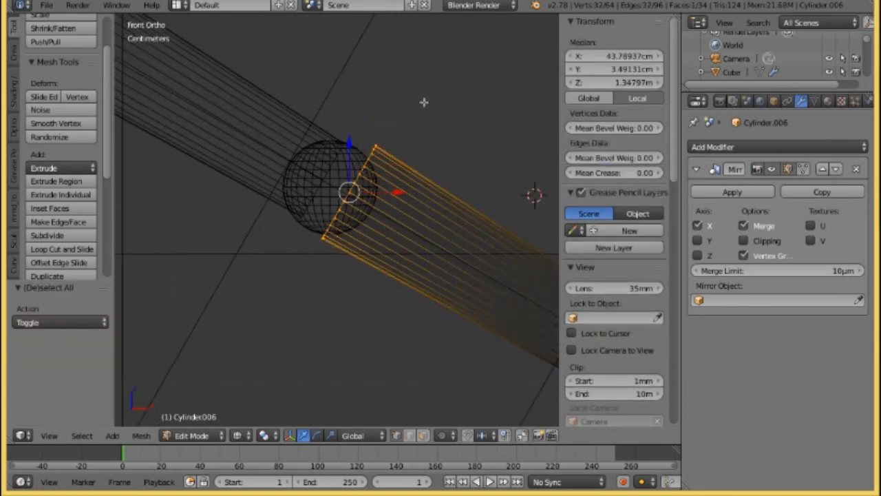
mouse_move(423, 101)
middle_down()
mouse_move(318, 193)
mouse_move(293, 201)
mouse_move(289, 259)
mouse_move(303, 205)
middle_up()
key(g)
click(313, 245)
- Scale the forearm's elbow end ring to 0.738, move it about -4.2 mm X, -2.7 mm Y and 2.2 mm Z, scale it to 1.108, and fine-tune its position
key(s)
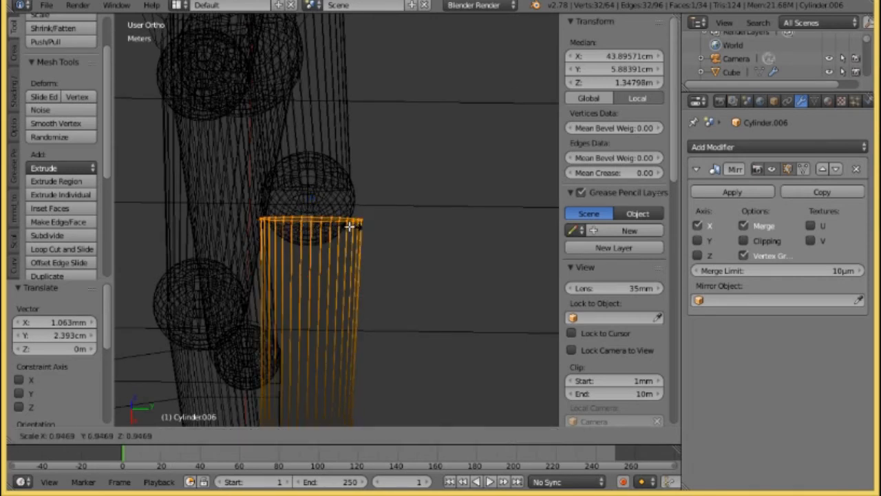
click(342, 222)
key(g)
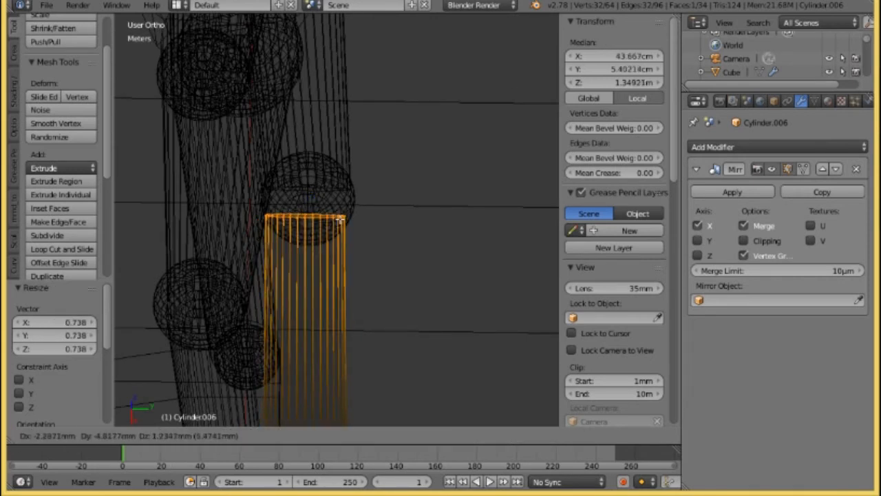
click(344, 218)
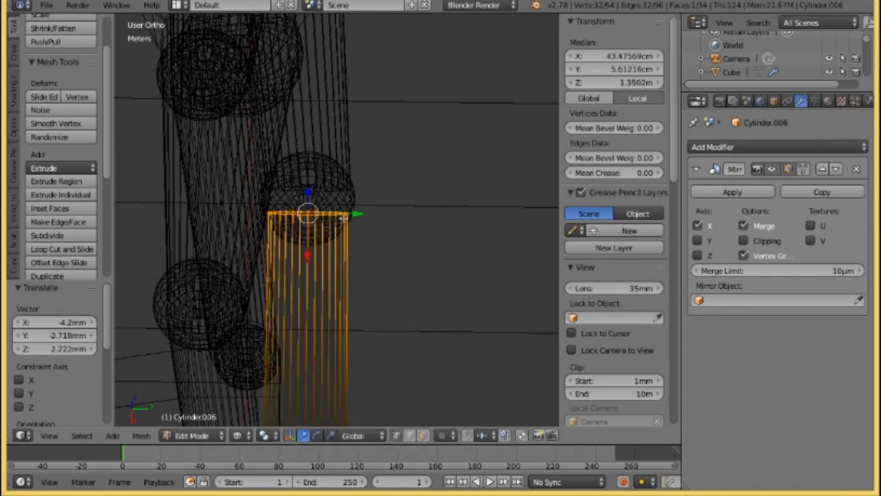
key(s)
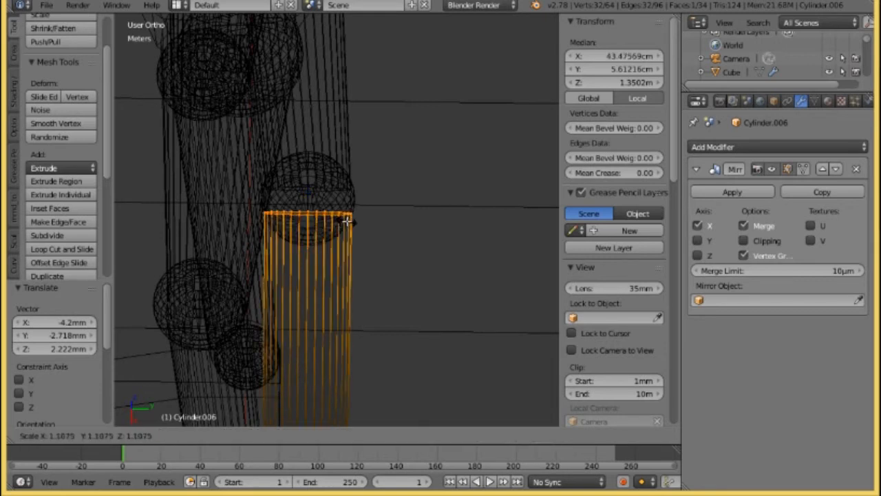
click(346, 220)
middle_drag(323, 230, 398, 179)
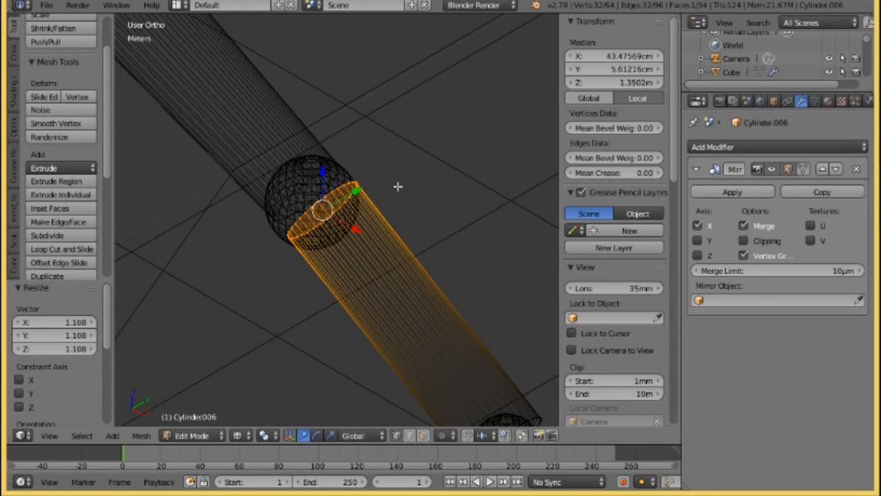
key(g)
click(393, 195)
- Select only the forearm's wrist end ring, scale it to fit the wrist joint and move it about -5.9 mm X, 0.6 mm Y and 2.6 mm Z
mouse_move(370, 252)
shift+middle_down()
mouse_move(338, 127)
mouse_move(318, 158)
shift+middle_up()
key(a)
key(c)
click(408, 241)
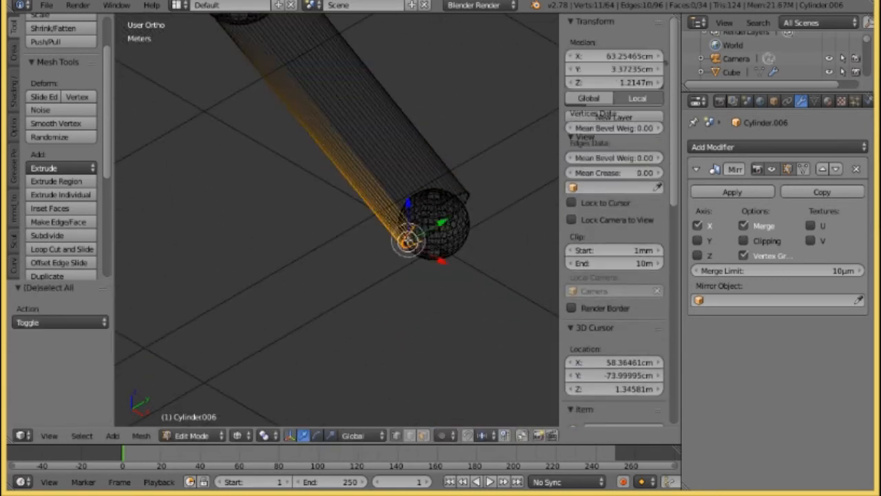
mouse_move(408, 241)
mouse_down()
mouse_move(462, 203)
mouse_move(425, 229)
mouse_up()
key(Escape)
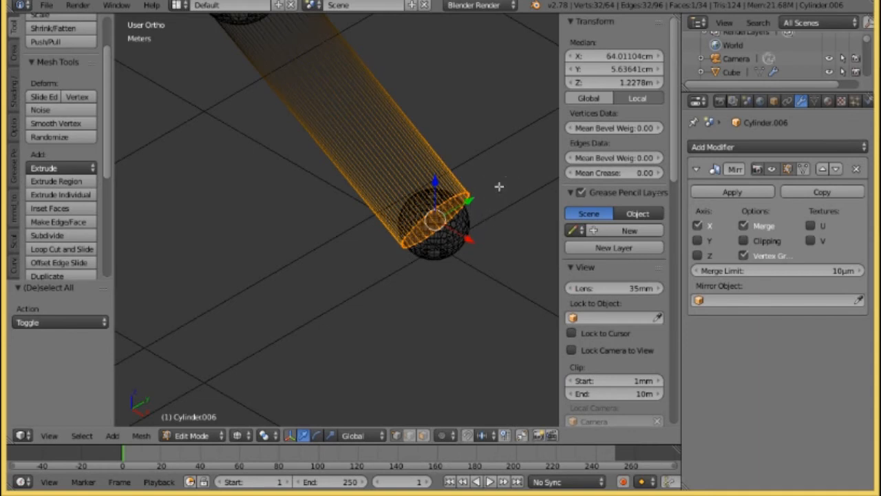
right_click(499, 186)
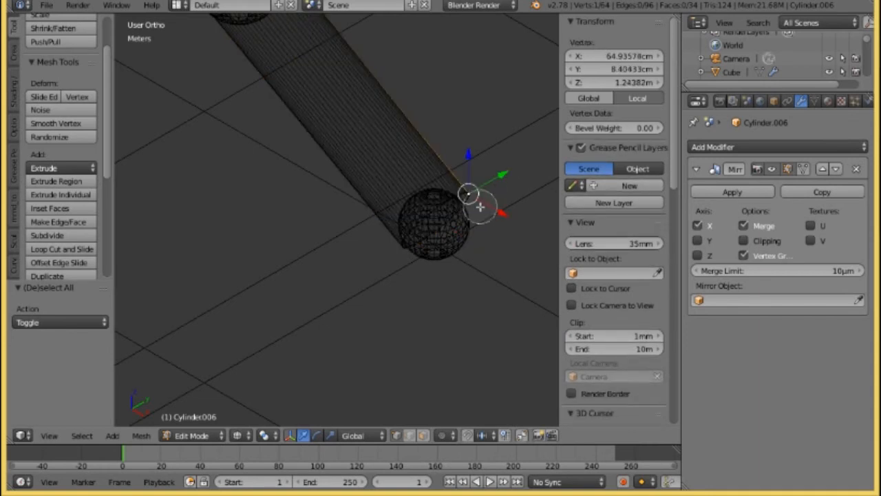
alt+right_click(469, 198)
alt+right_click(466, 197)
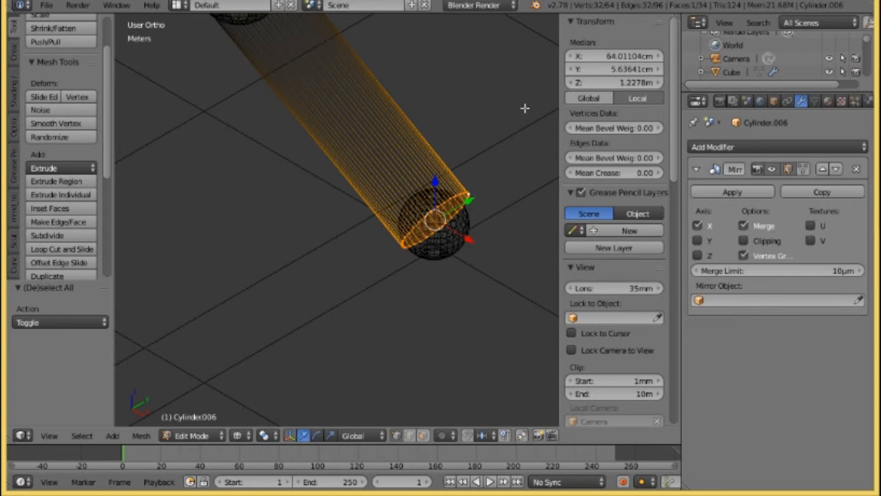
key(s)
click(515, 126)
middle_drag(516, 126, 413, 156)
key(g)
click(450, 192)
- In front view, move the wrist end ring about -0.5 mm in X and -4.3 mm in Z and return to Object Mode
key(KP_1)
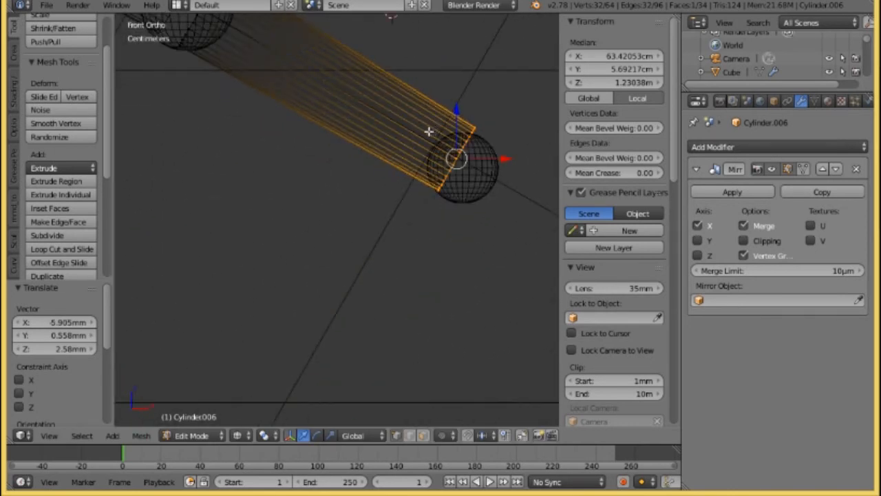
key(g)
click(428, 138)
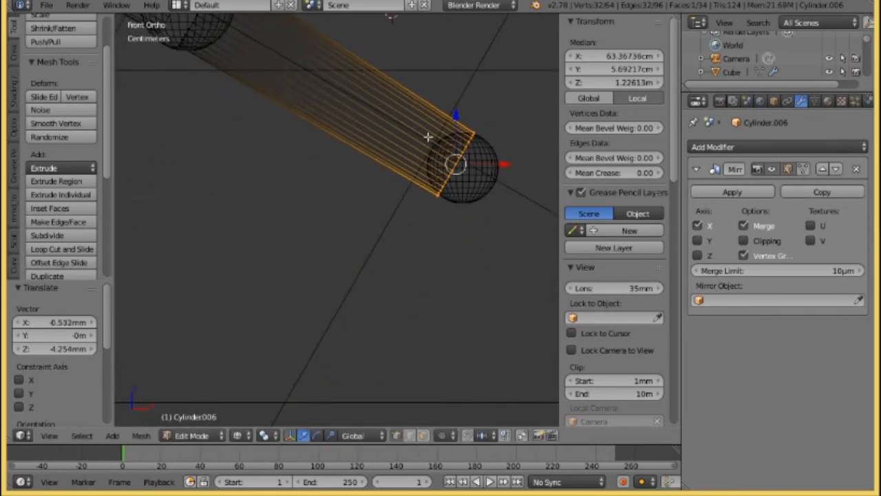
scroll(366, 237, down, 8)
click(192, 435)
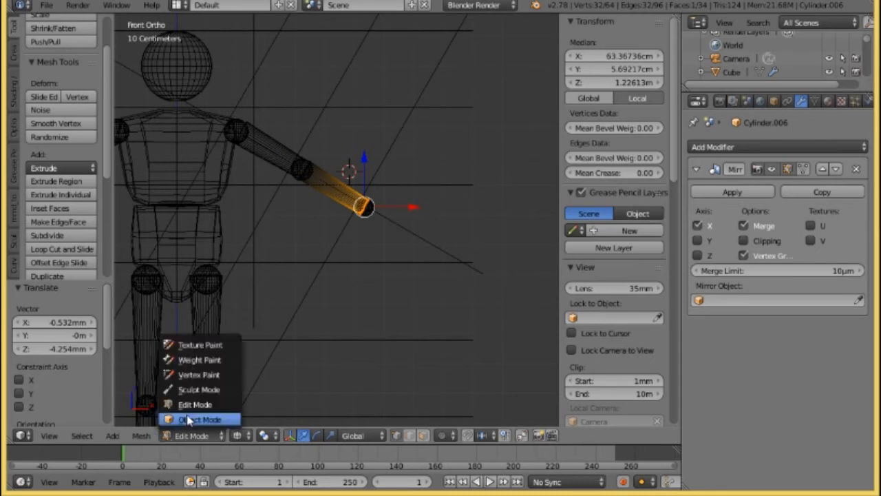
click(192, 420)
- Duplicate the mirrored wrist sphere in place as a separate object and open the copy's mesh in Edit Mode
right_click(375, 211)
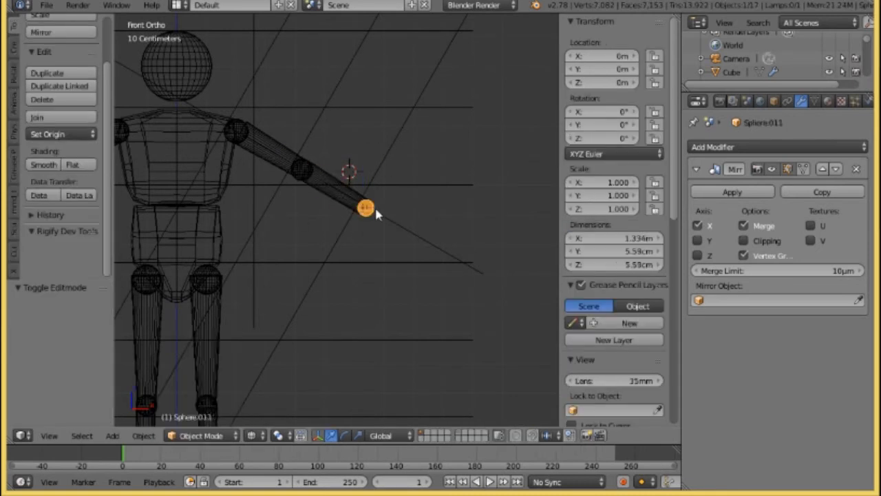
key(shift+d)
right_click(400, 218)
right_click(400, 219)
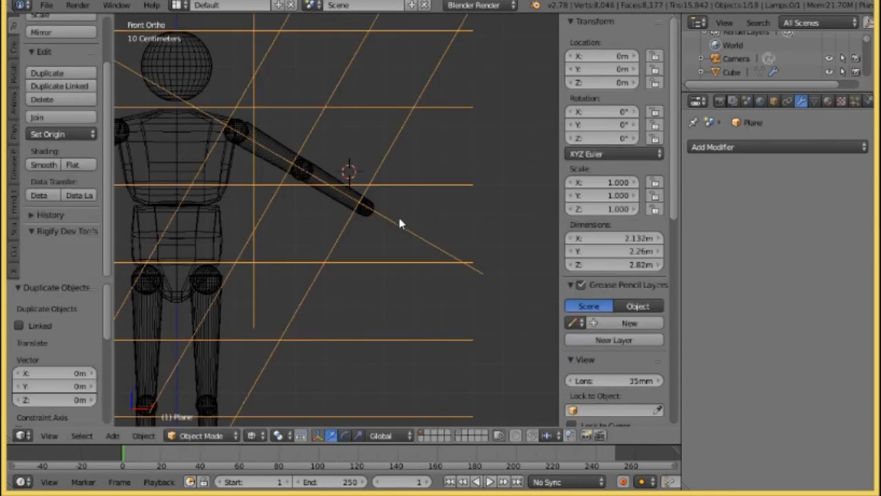
right_click(373, 206)
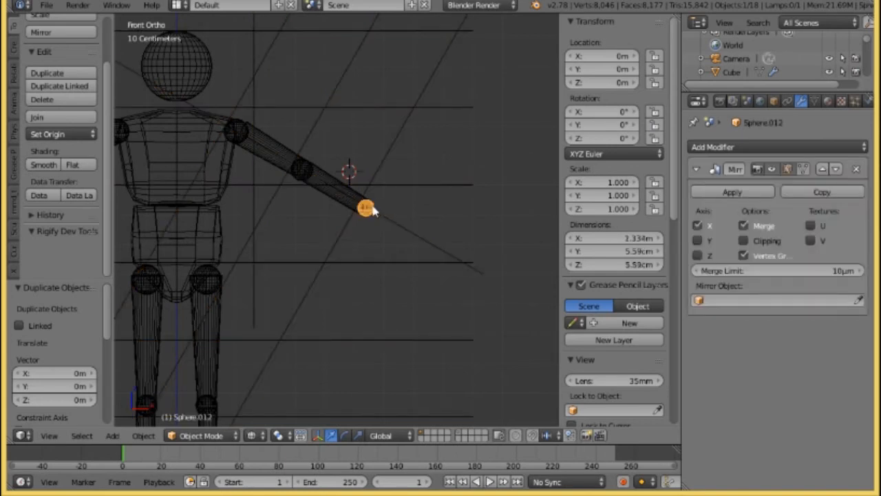
click(207, 435)
click(206, 405)
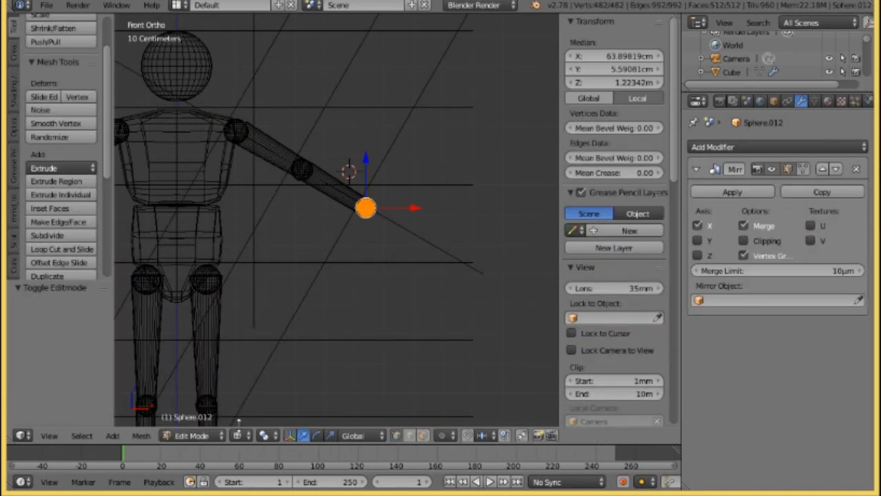
- Form the hand by moving the copied sphere about 4.6 cm X, -3 cm Z, scaling it to 2.183, and moving it another 2.7 cm X, -1.8 cm Z
scroll(330, 223, up, 3)
shift+middle_drag(350, 225, 250, 263)
scroll(273, 232, up, 3)
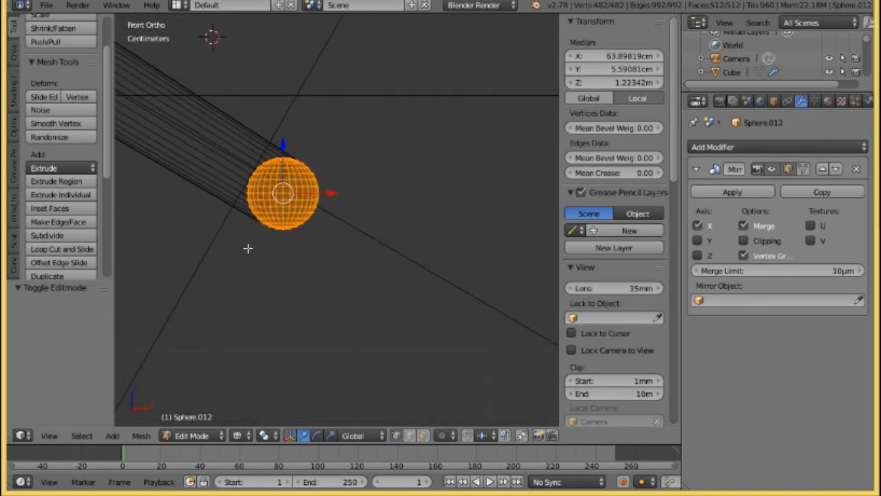
key(g)
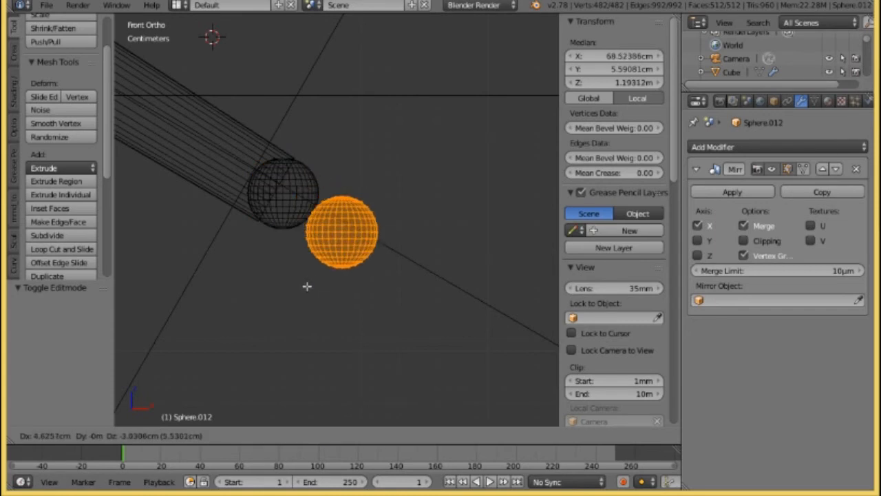
click(307, 286)
key(s)
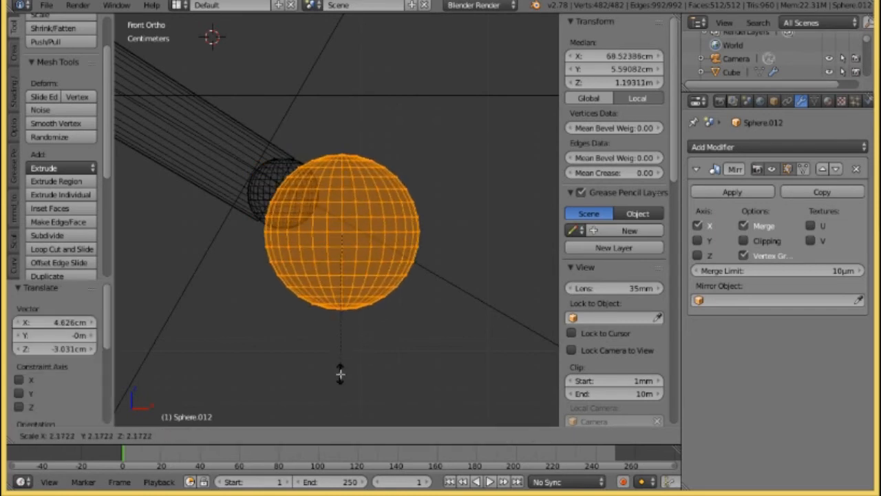
click(340, 372)
key(g)
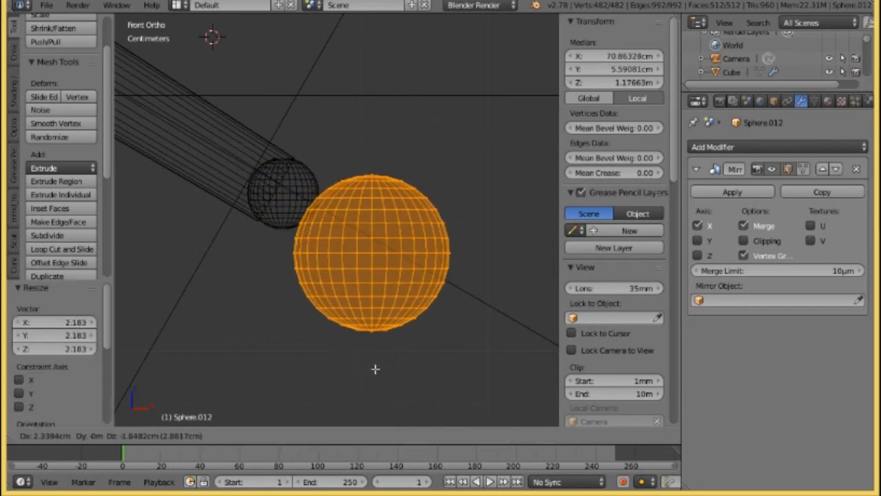
click(380, 372)
- Return the hand sphere to Object Mode and set the viewport shading to Solid
scroll(380, 373, down, 5)
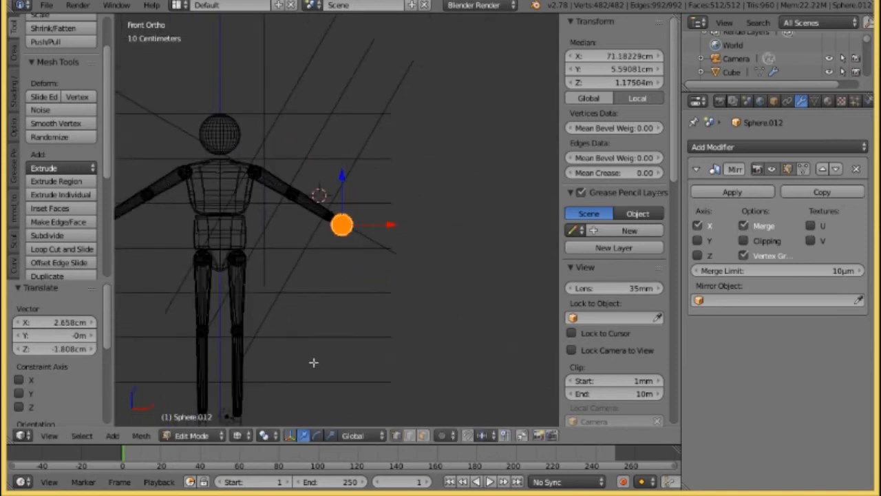
click(197, 436)
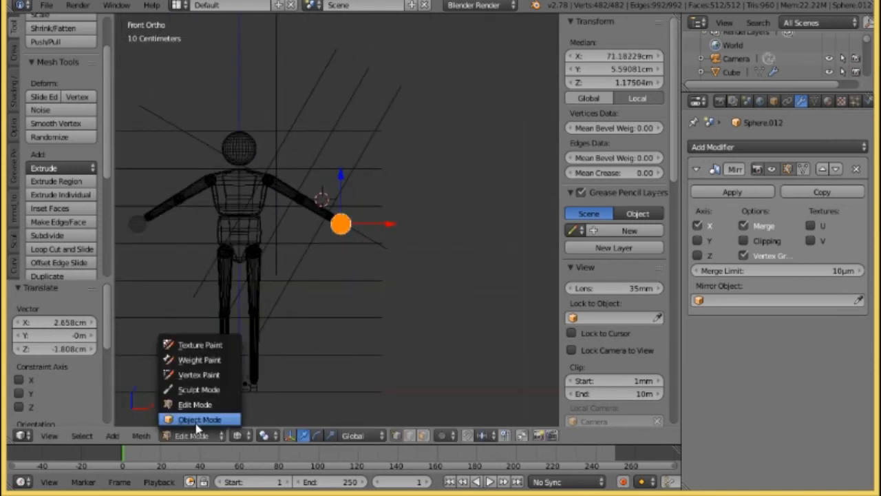
click(196, 417)
click(253, 435)
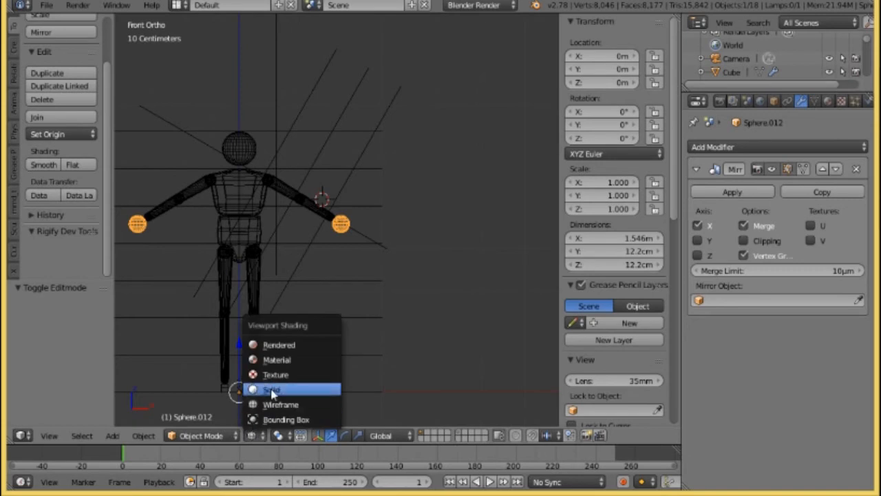
click(272, 390)
- Select the guide planes object that covers the figure and move it to the second layer
mouse_move(358, 252)
middle_down()
mouse_move(299, 277)
mouse_move(254, 268)
mouse_move(333, 269)
mouse_move(360, 258)
mouse_move(333, 244)
mouse_move(287, 127)
middle_up()
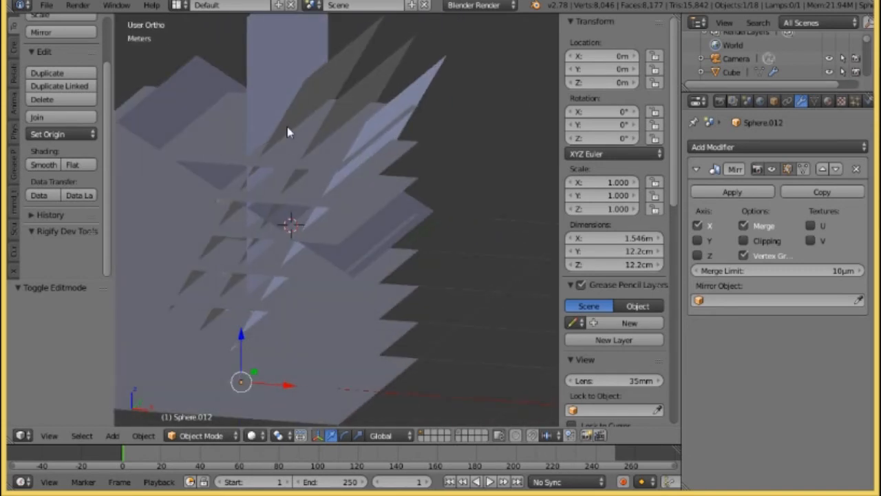
right_click(287, 126)
key(m)
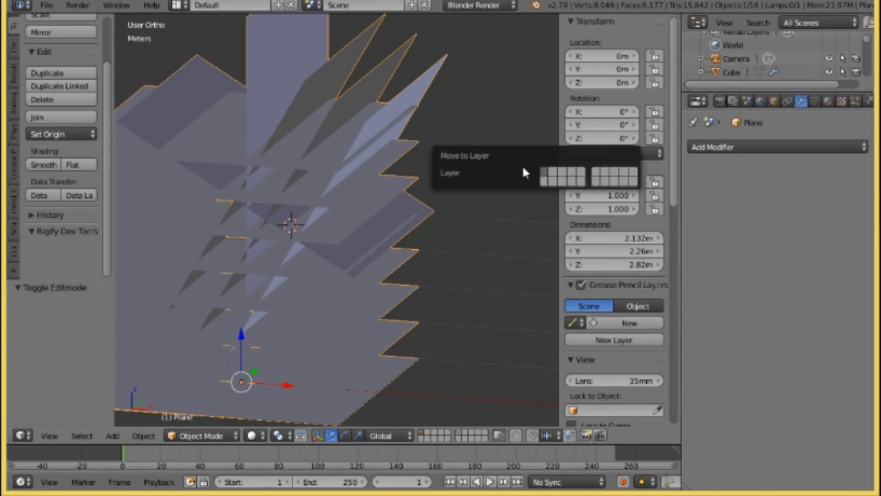
click(554, 177)
- Examine the shaded mannequin from the front, side and angled views, checking the arms, hands, torso, hips and legs
middle_drag(217, 274, 254, 259)
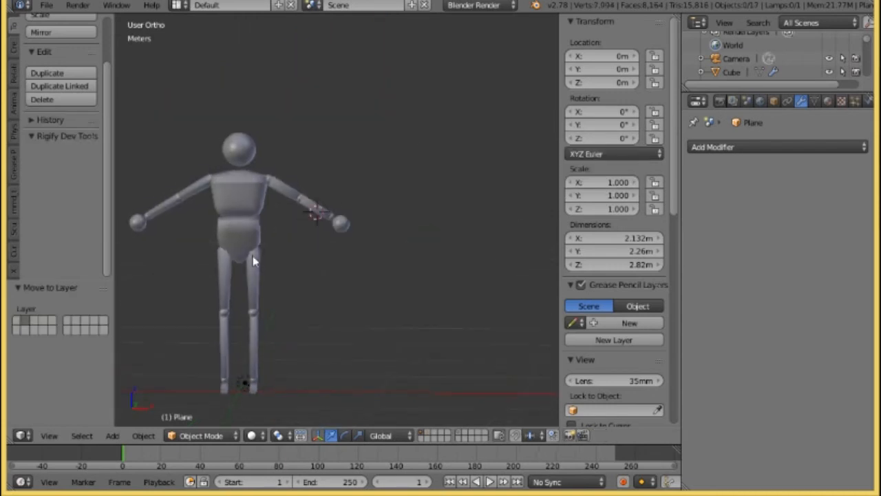
key(KP_1)
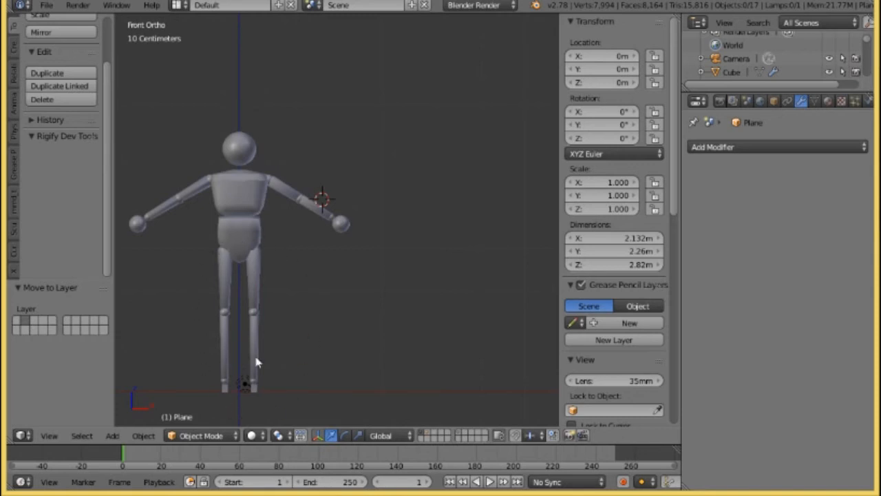
key(KP_3)
scroll(324, 339, up, 4)
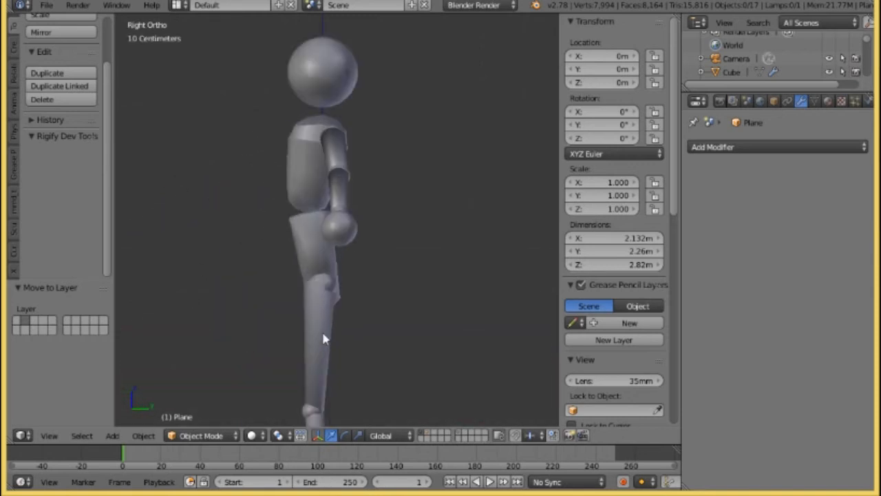
scroll(312, 333, down, 2)
middle_drag(294, 338, 394, 320)
key(KP_1)
shift+middle_drag(263, 303, 343, 331)
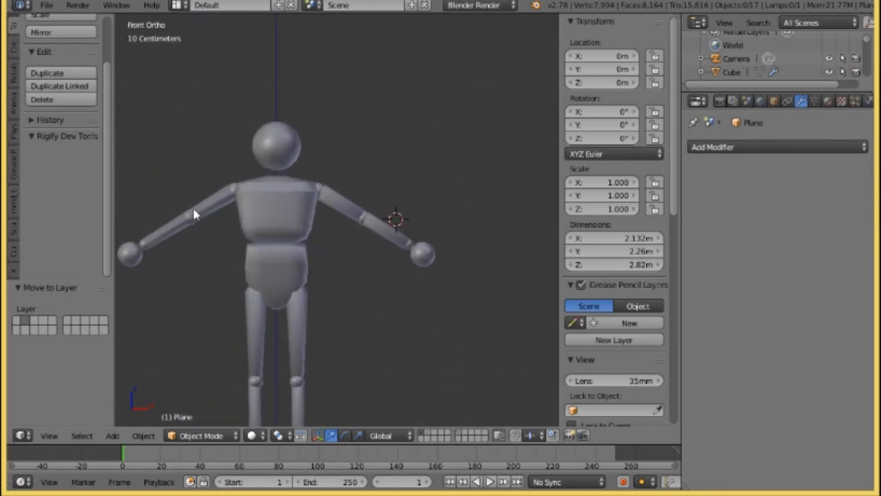
middle_drag(243, 272, 422, 318)
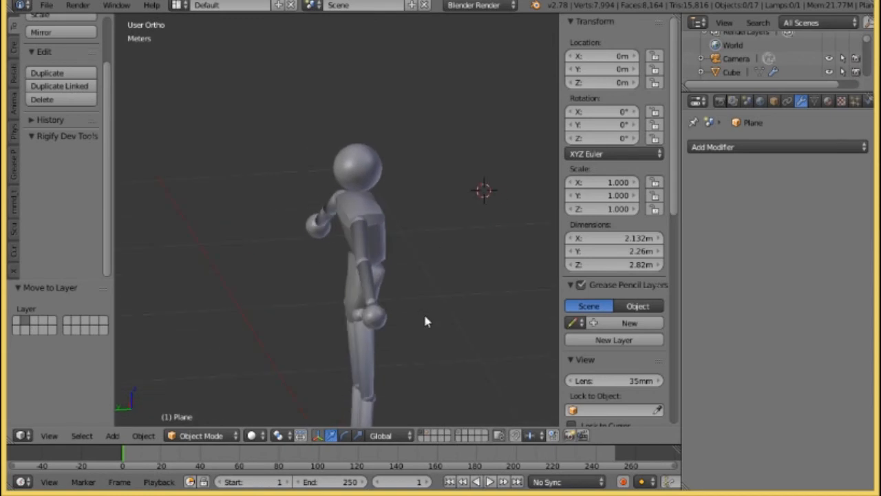
middle_drag(423, 312, 217, 324)
scroll(232, 310, up, 5)
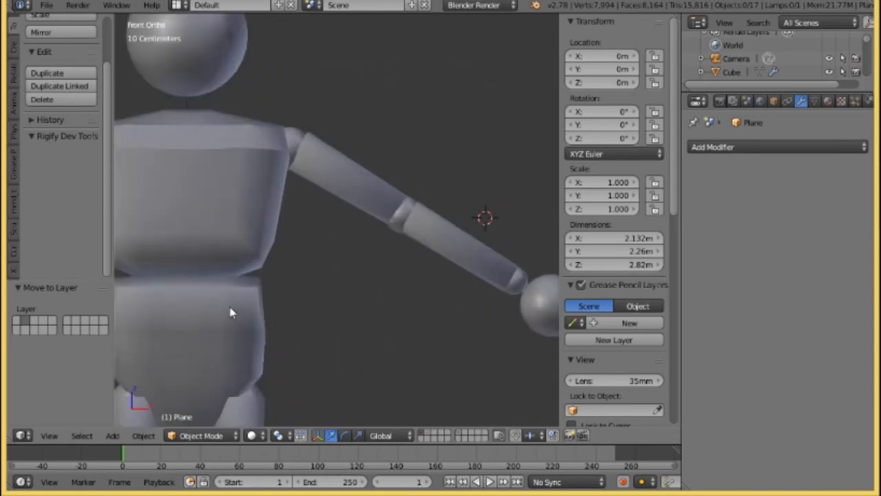
scroll(242, 305, down, 5)
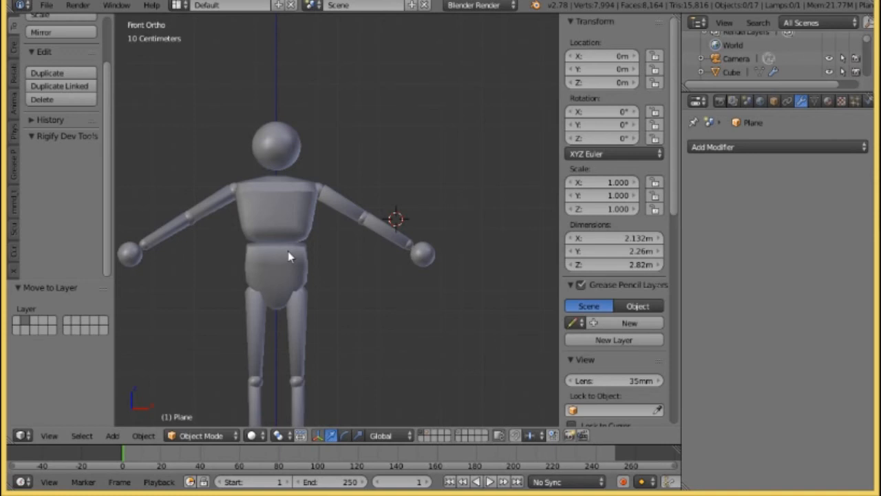
scroll(384, 205, up, 1)
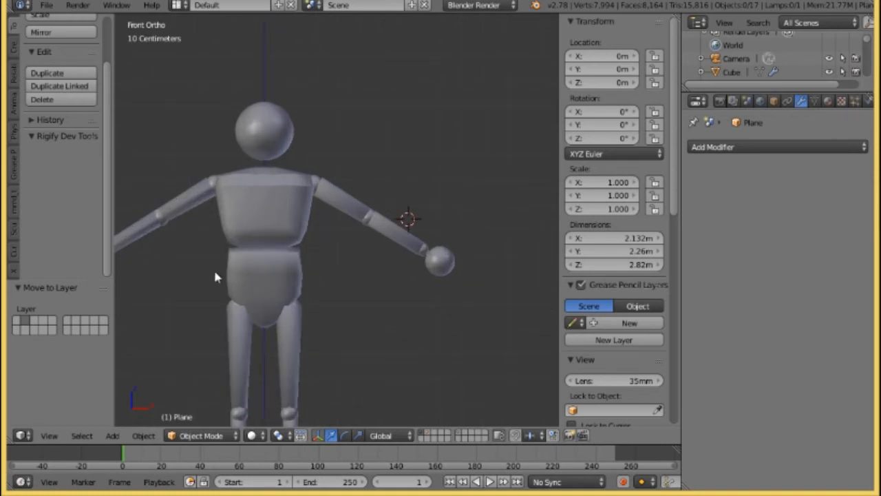
scroll(319, 301, down, 3)
middle_drag(319, 301, 394, 305)
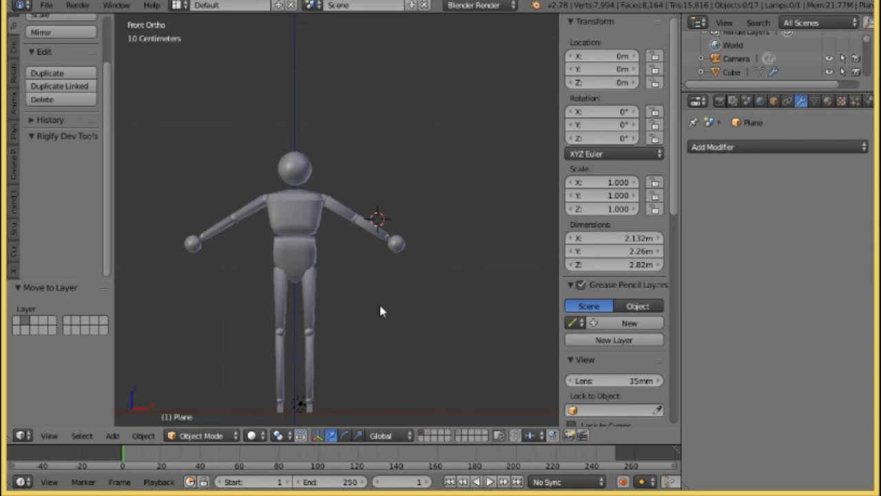
middle_drag(381, 311, 280, 310)
scroll(280, 311, up, 3)
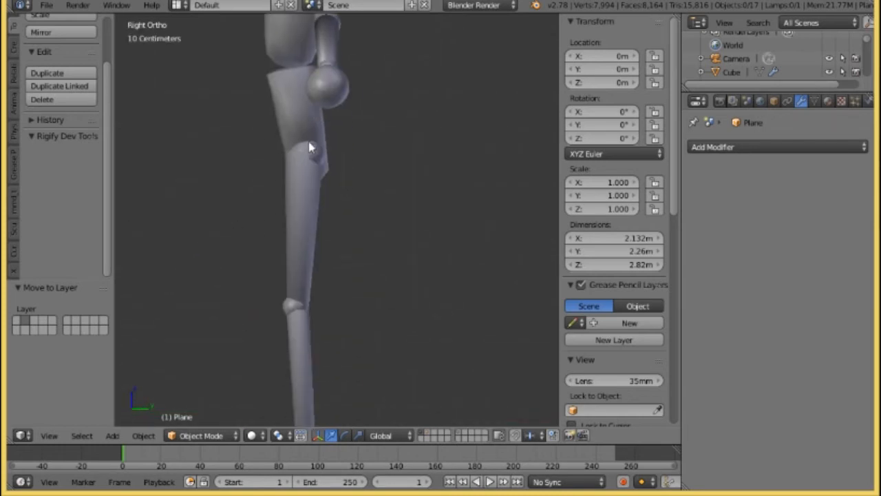
- Check the whole mannequin's proportions from the front, from head to feet and back to the upper body
scroll(310, 148, down, 3)
middle_drag(285, 188, 405, 213)
shift+middle_drag(358, 183, 356, 249)
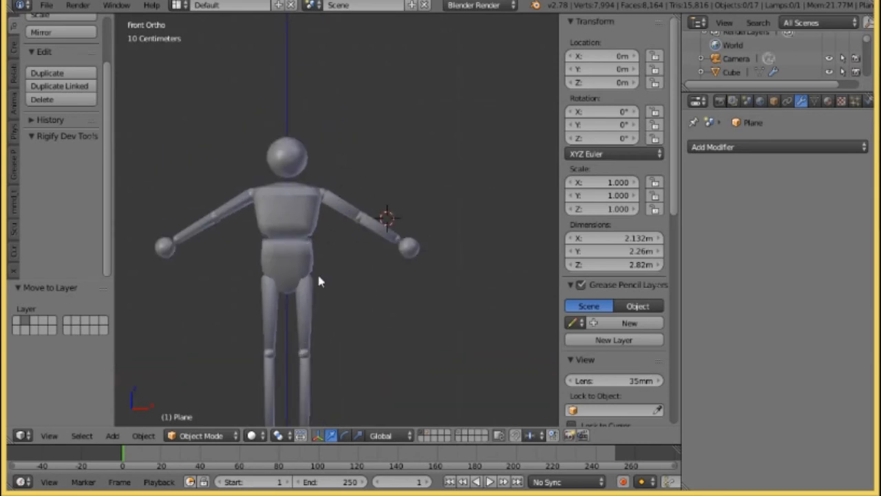
shift+middle_drag(318, 281, 346, 197)
scroll(340, 214, down, 2)
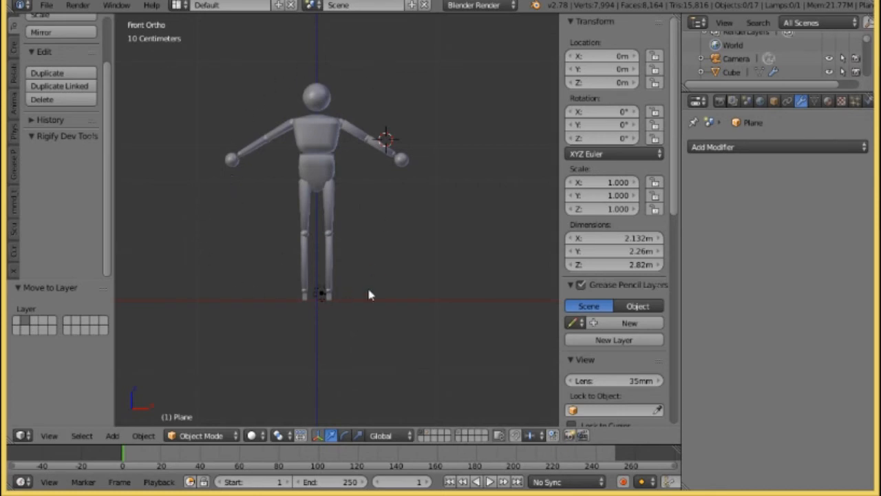
scroll(350, 155, up, 4)
shift+middle_drag(348, 147, 355, 290)
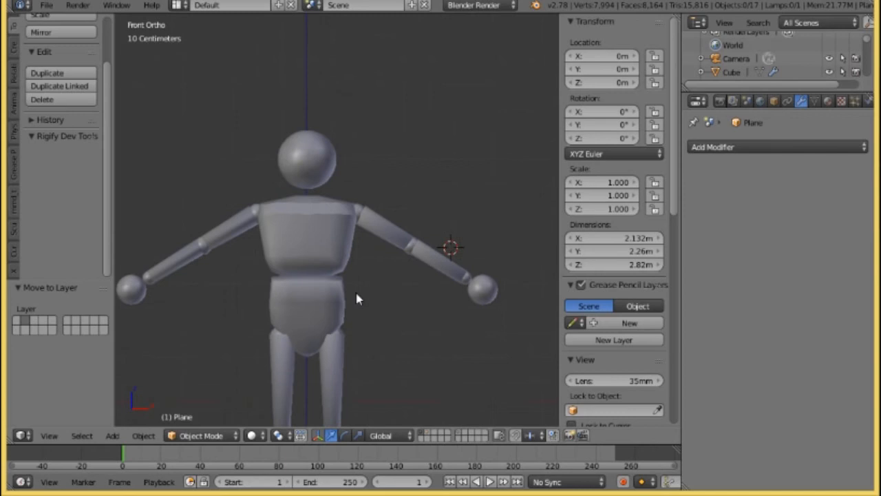
- Select the upper arm, elbow, forearm, wrist and hand together and duplicate them in place
right_click(383, 245)
scroll(310, 266, up, 4)
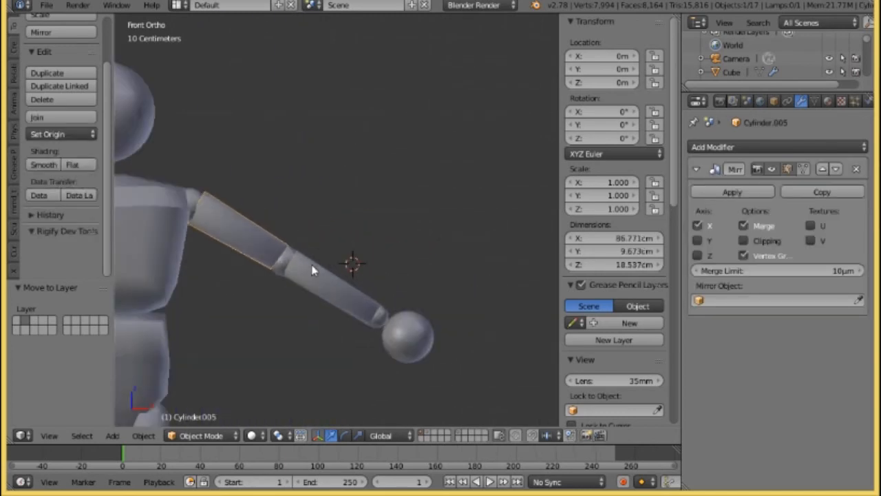
shift+right_click(275, 267)
shift+right_click(308, 287)
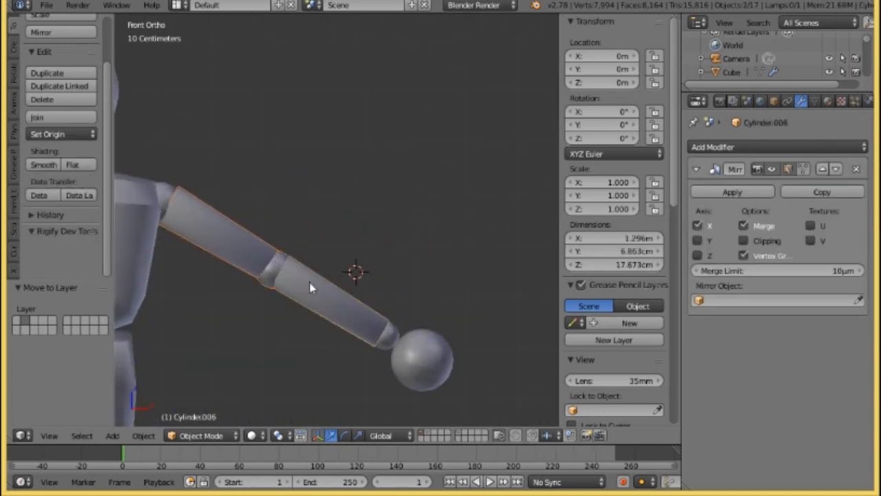
shift+right_click(393, 336)
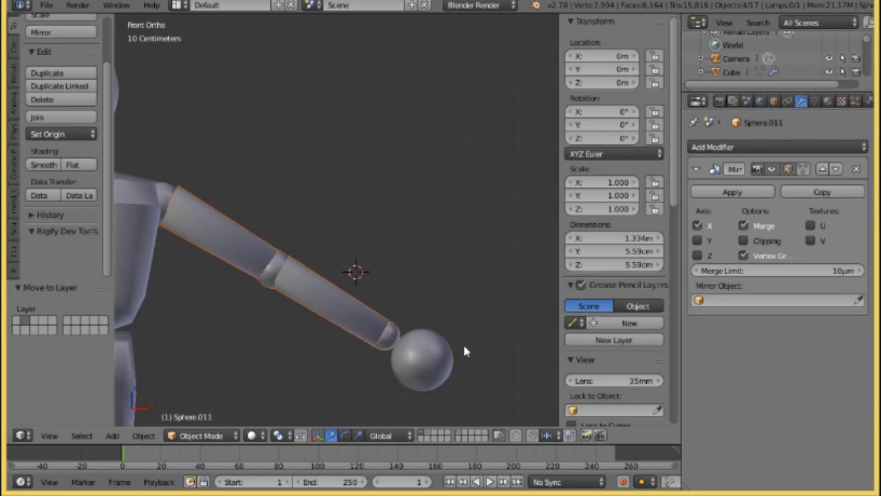
shift+right_click(422, 345)
scroll(423, 279, down, 4)
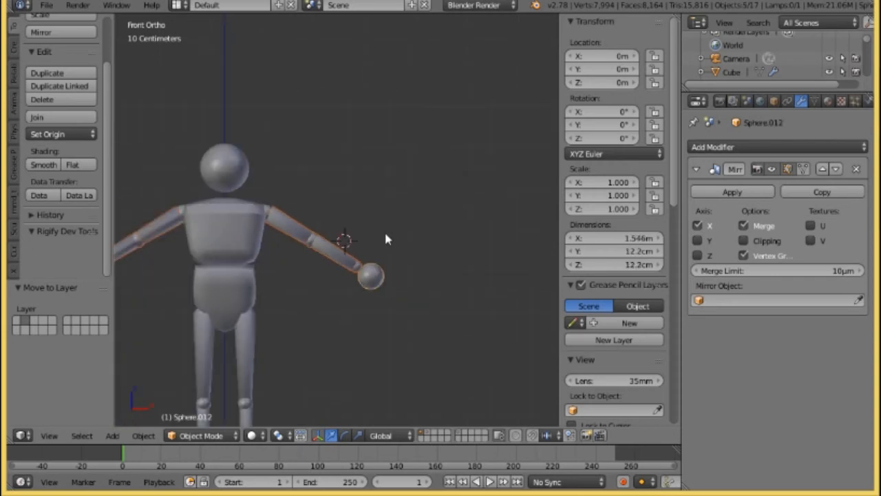
key(shift+d)
right_click(436, 199)
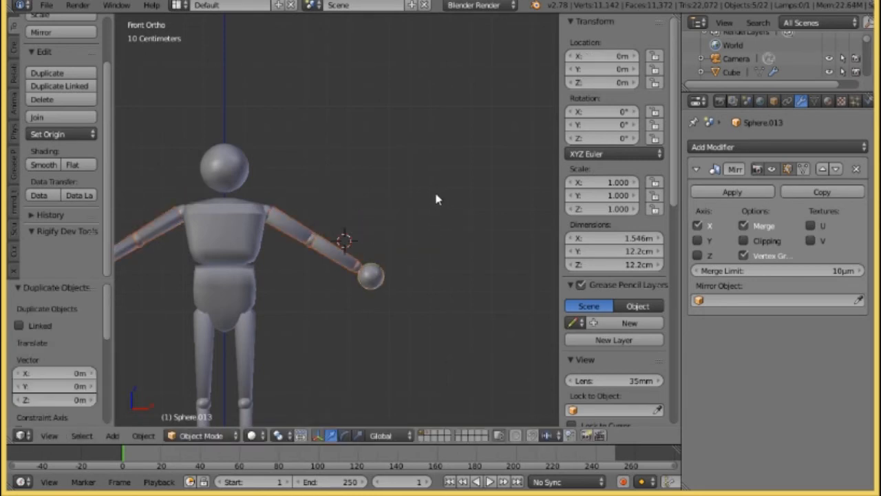
- Move the duplicated arm parts to layer 6, the first layer of the second block, and display that layer
key(m)
click(595, 219)
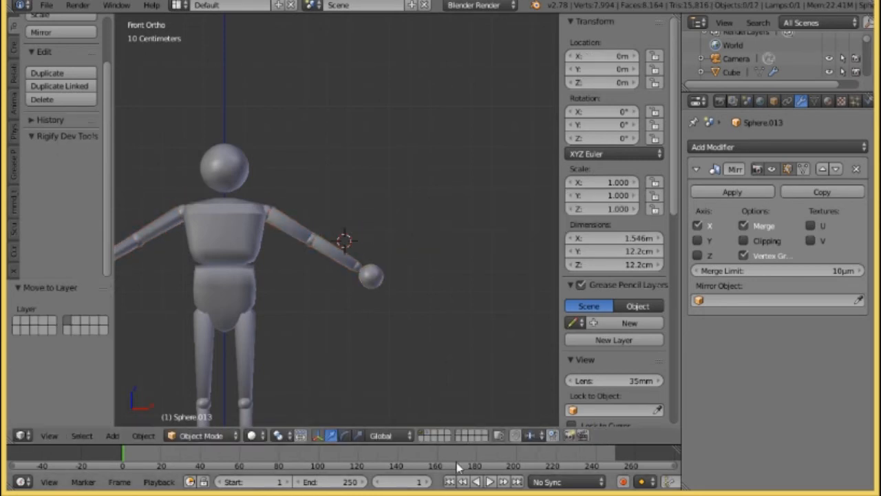
click(458, 432)
scroll(308, 293, up, 2)
scroll(308, 293, down, 2)
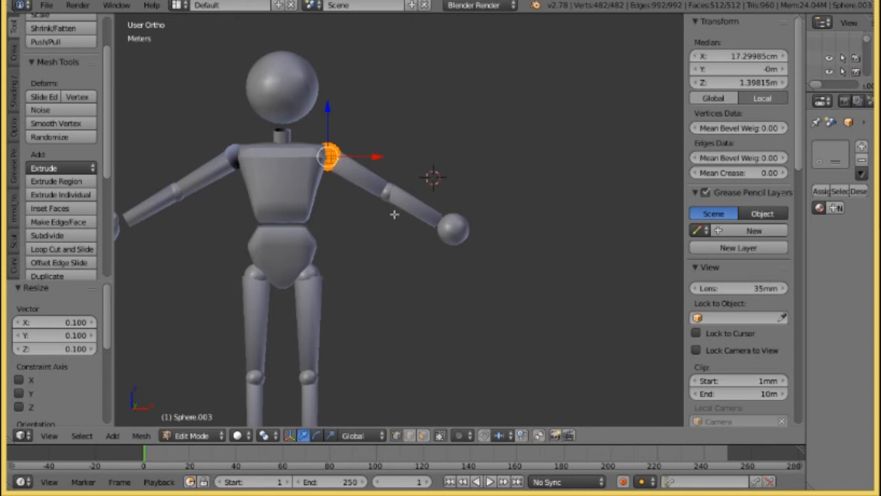
- Scale the second figure's shoulder sphere up by 9.9, followed by a scale down of 0.087
key(s)
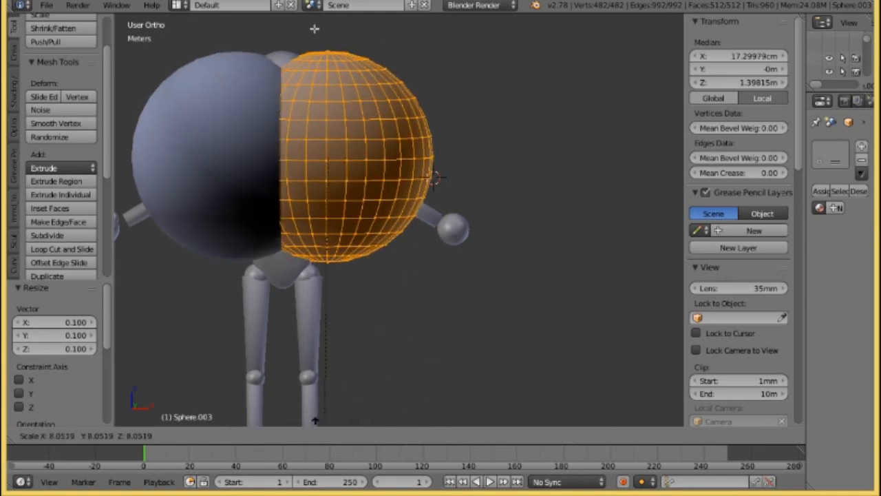
click(311, 157)
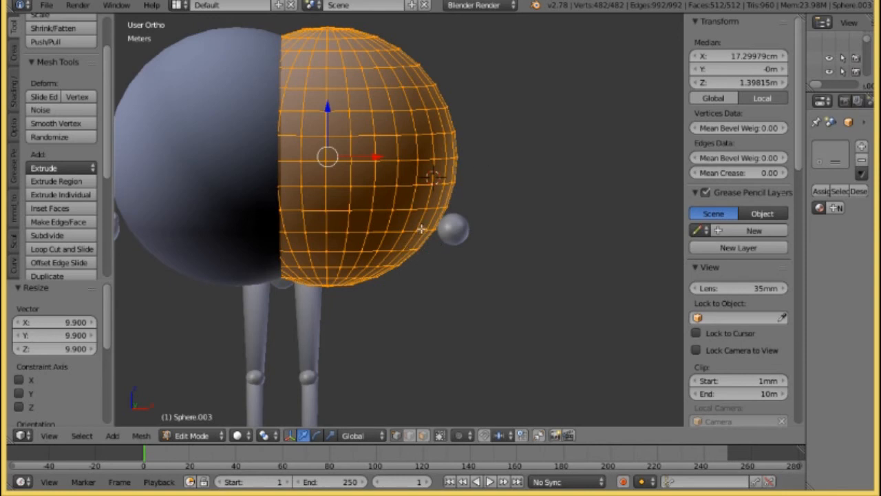
key(s)
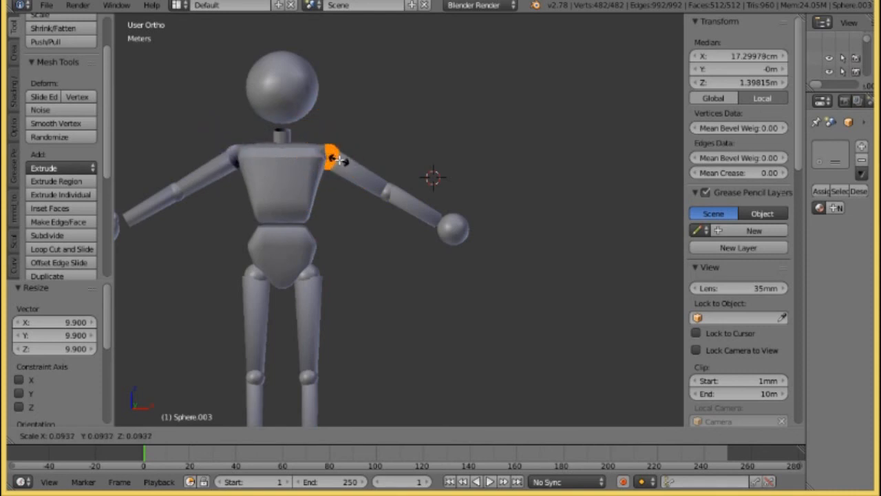
click(338, 159)
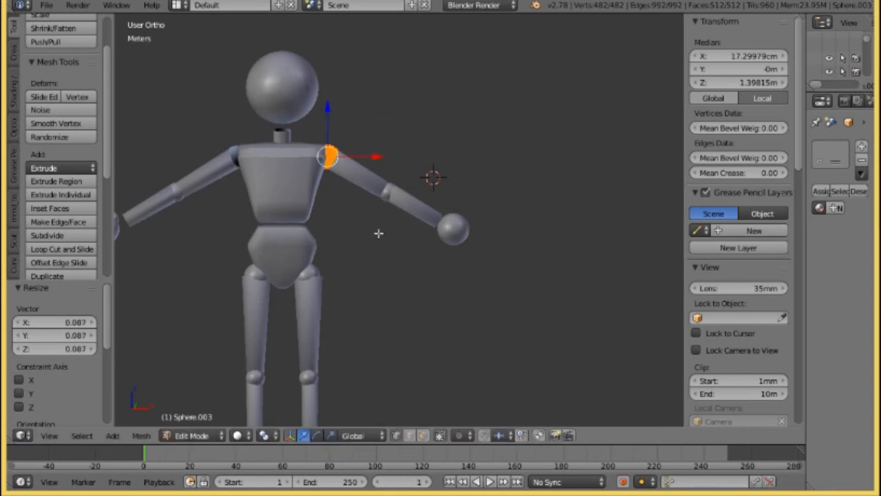
- Compare the two complete mannequins side by side from the front and a slightly tilted angle
scroll(369, 216, down, 1)
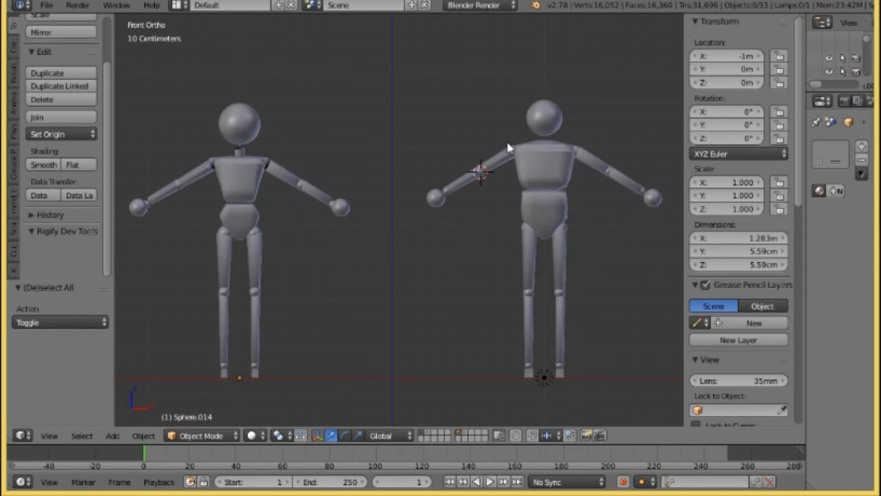
middle_drag(507, 148, 530, 168)
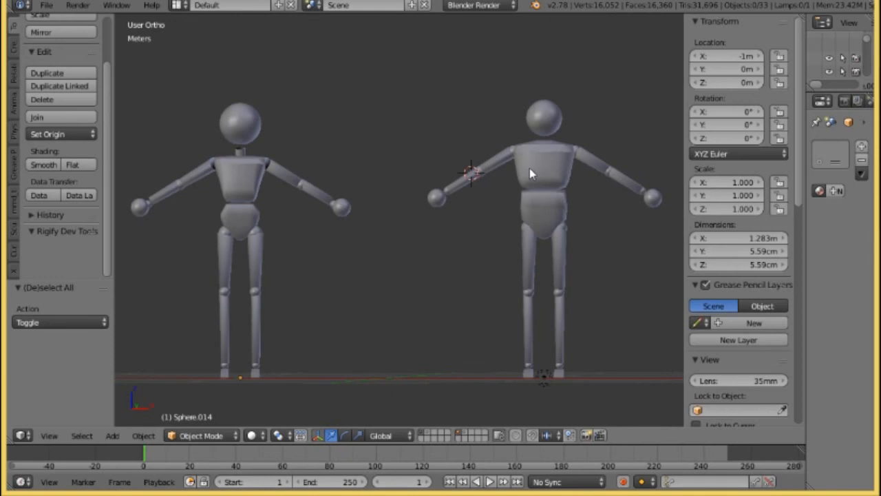